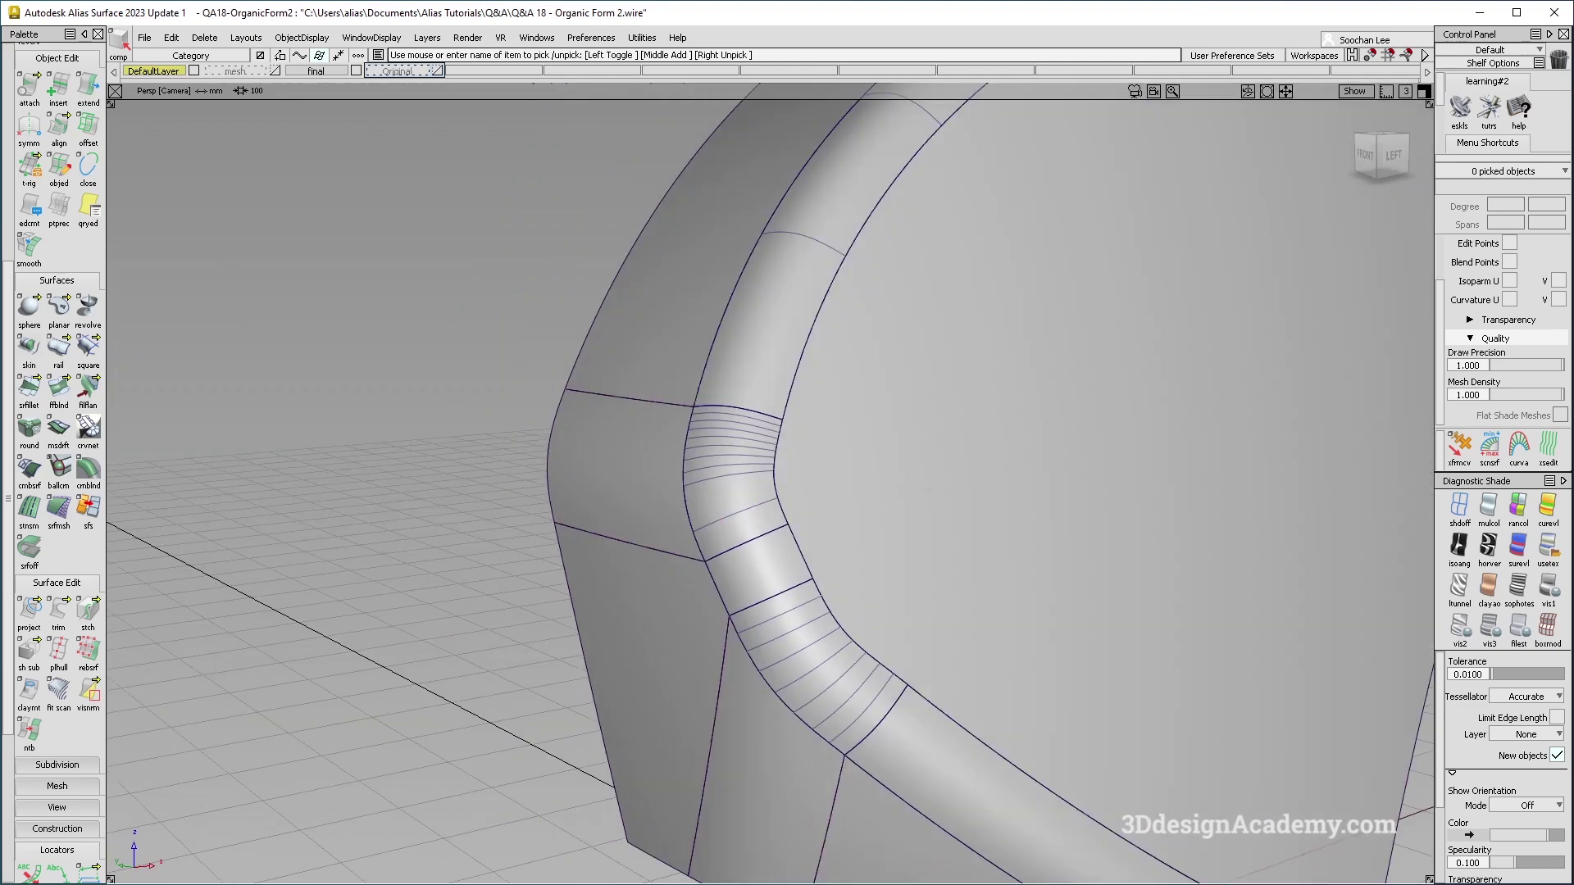
Step: Shade the model with Showroom reflections and examine the highlight across the corner fillets, with and without the model's curves
click(1548, 552)
key(alt+m)
alt+shift+drag(885, 566, 853, 517)
key(alt+m)
mouse_move(731, 590)
alt+shift+right_down()
mouse_move(817, 591)
mouse_move(761, 584)
alt+shift+right_up()
alt+shift+drag(884, 528, 796, 566)
ctrl+shift+drag(799, 621, 721, 533)
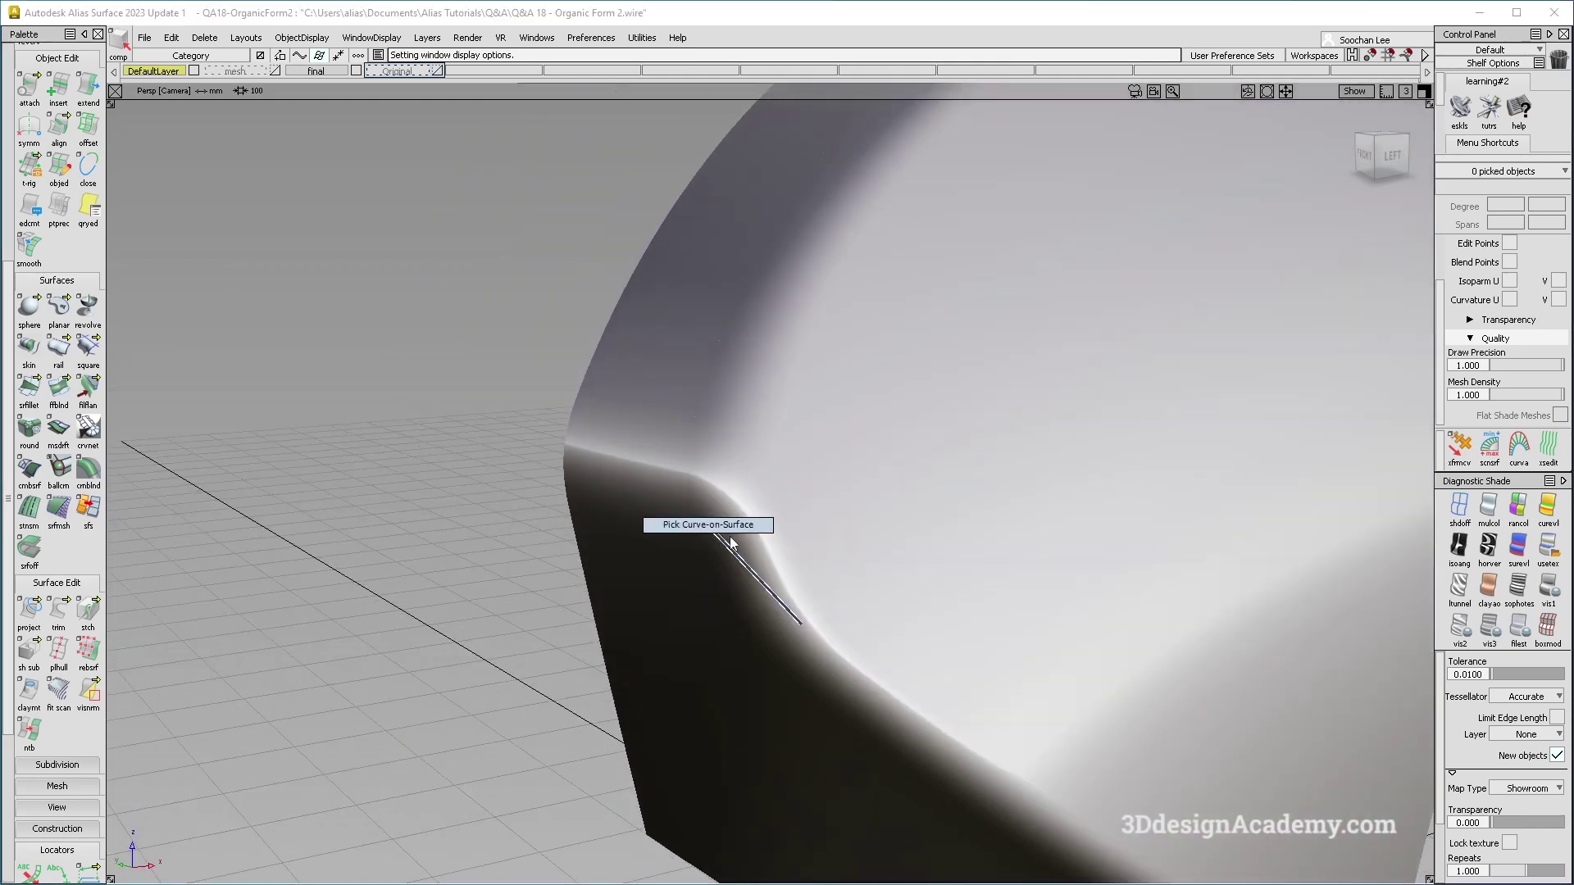
ctrl+shift+right_drag(893, 669, 902, 516)
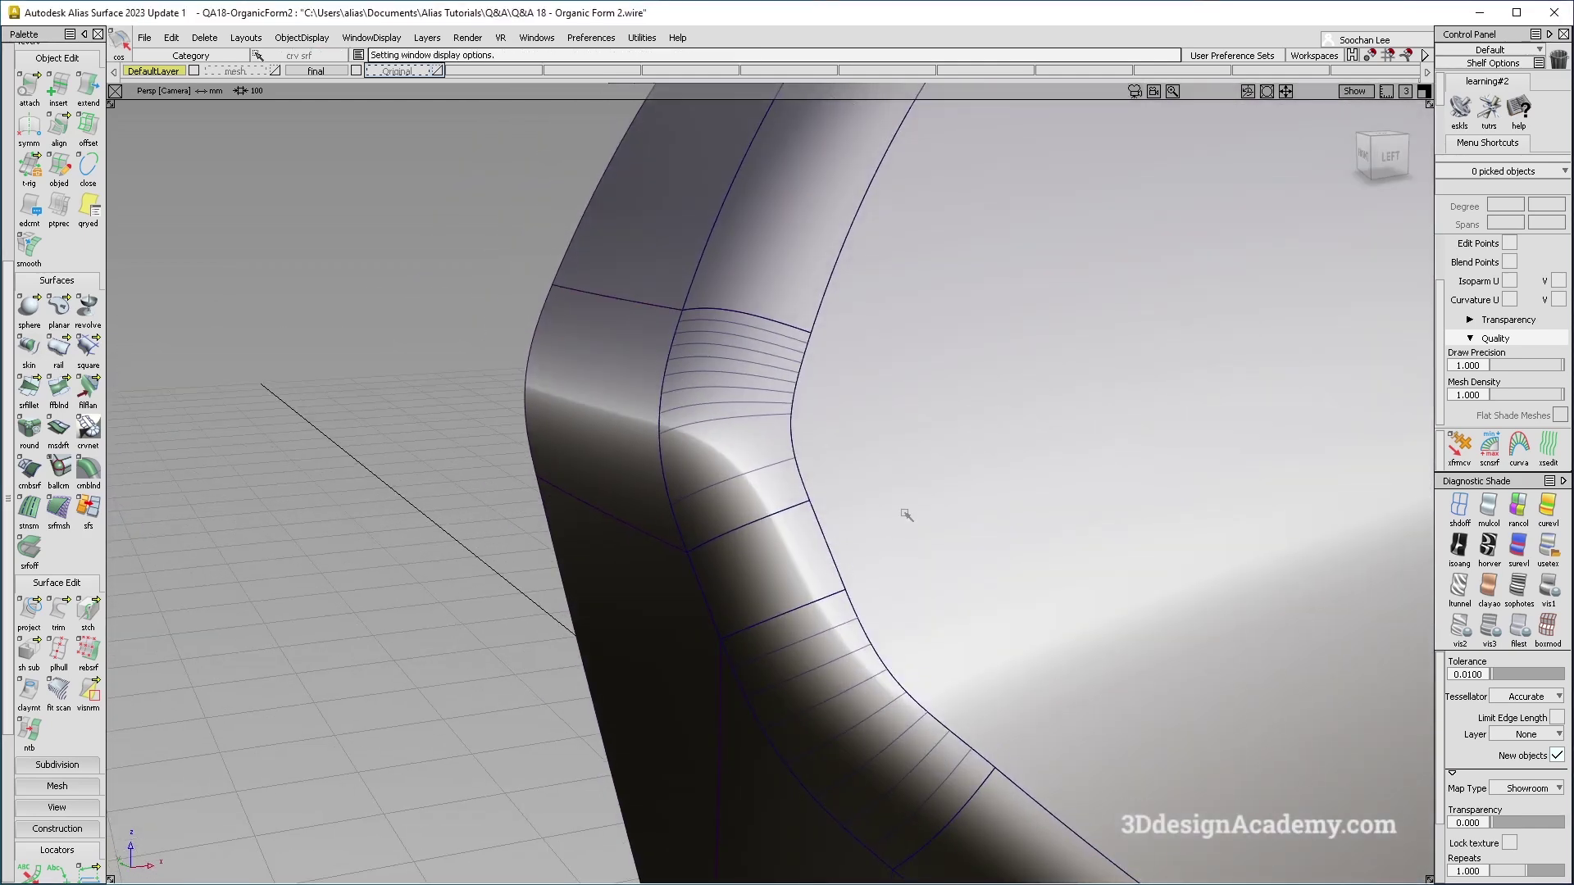
Step: Pick the lower corner fillet, examine how the highlight flows into its neighbours, and restore multi-colour shading
ctrl+shift+drag(902, 518, 889, 614)
click(836, 646)
ctrl+shift+right_drag(741, 552, 850, 639)
alt+shift+drag(869, 627, 836, 638)
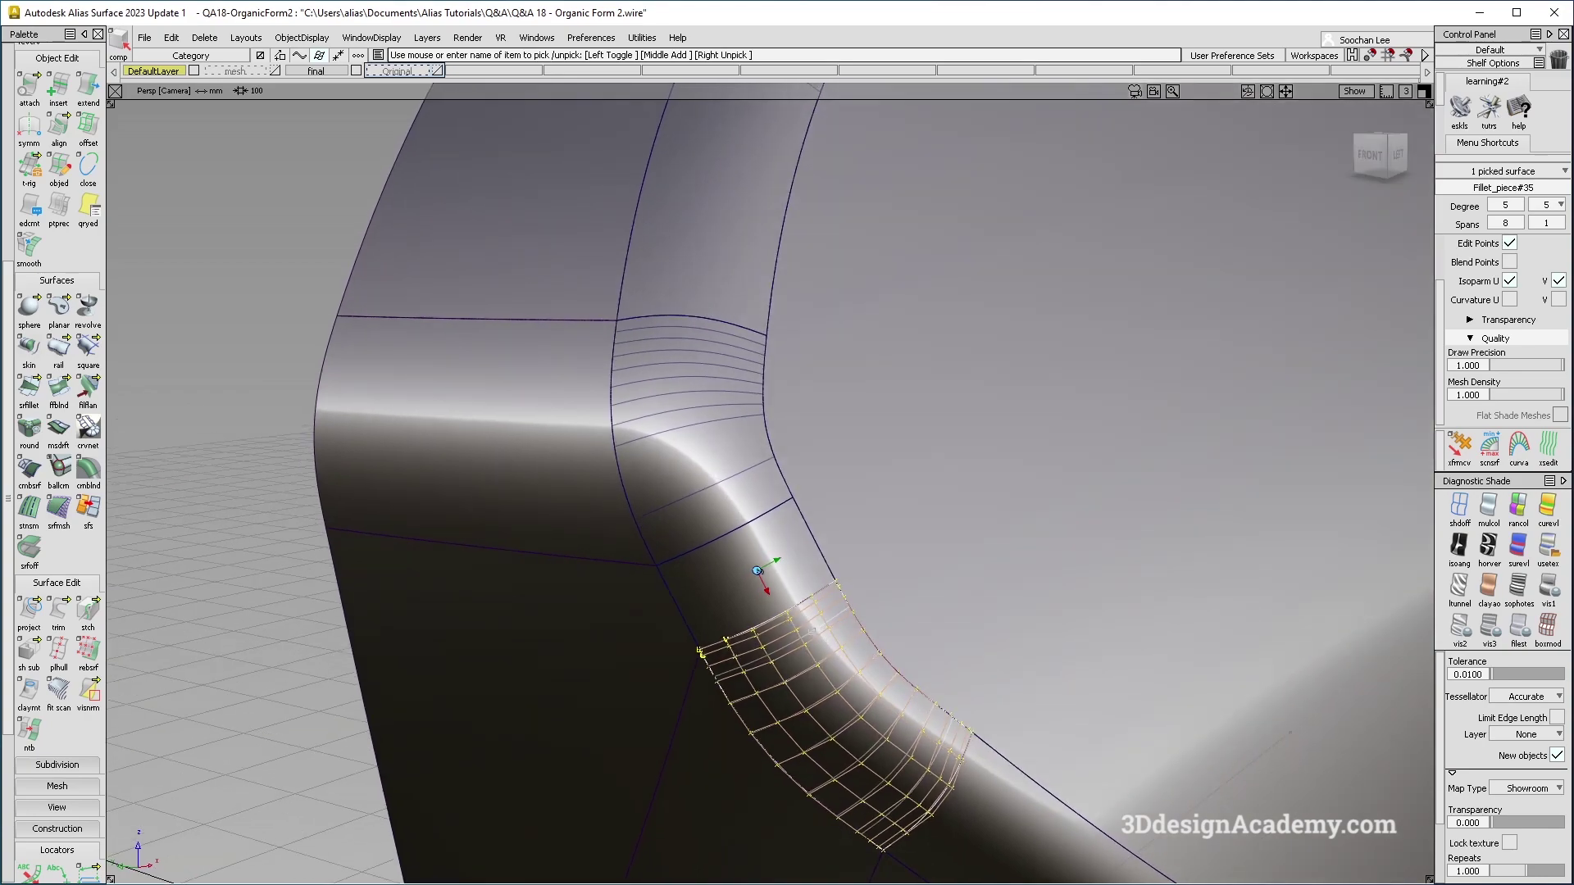
mouse_move(795, 624)
alt+shift+right_down()
mouse_move(661, 604)
mouse_move(828, 586)
alt+shift+right_up()
alt+shift+drag(844, 578, 988, 475)
ctrl+shift+drag(1007, 453, 756, 626)
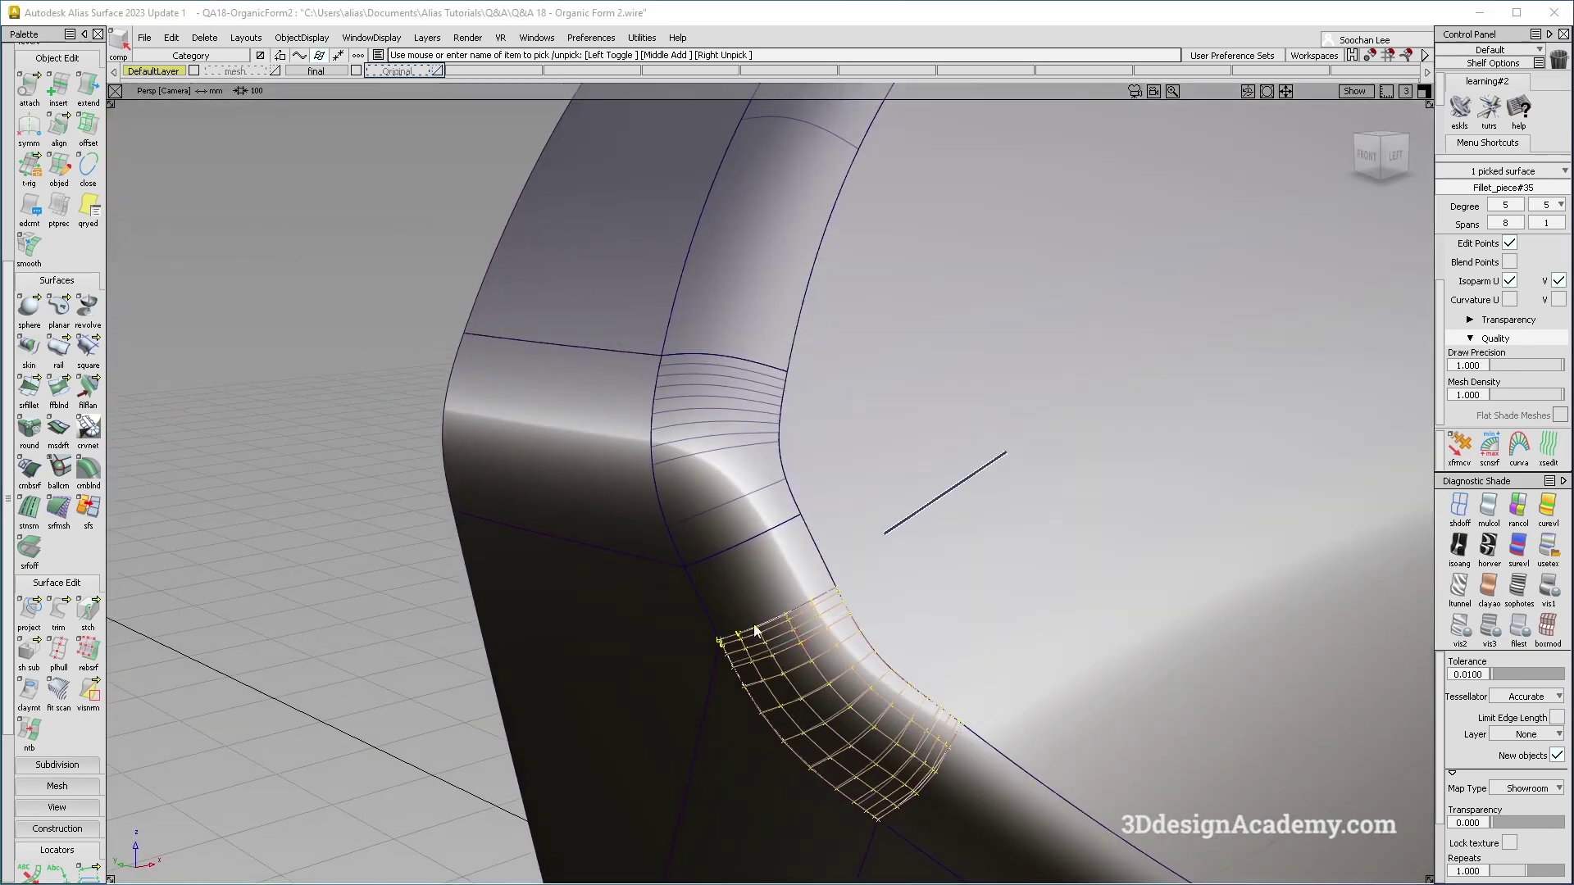
alt+shift+right_drag(819, 652, 772, 617)
ctrl+shift+drag(772, 617, 829, 482)
alt+shift+drag(789, 599, 836, 492)
click(1487, 507)
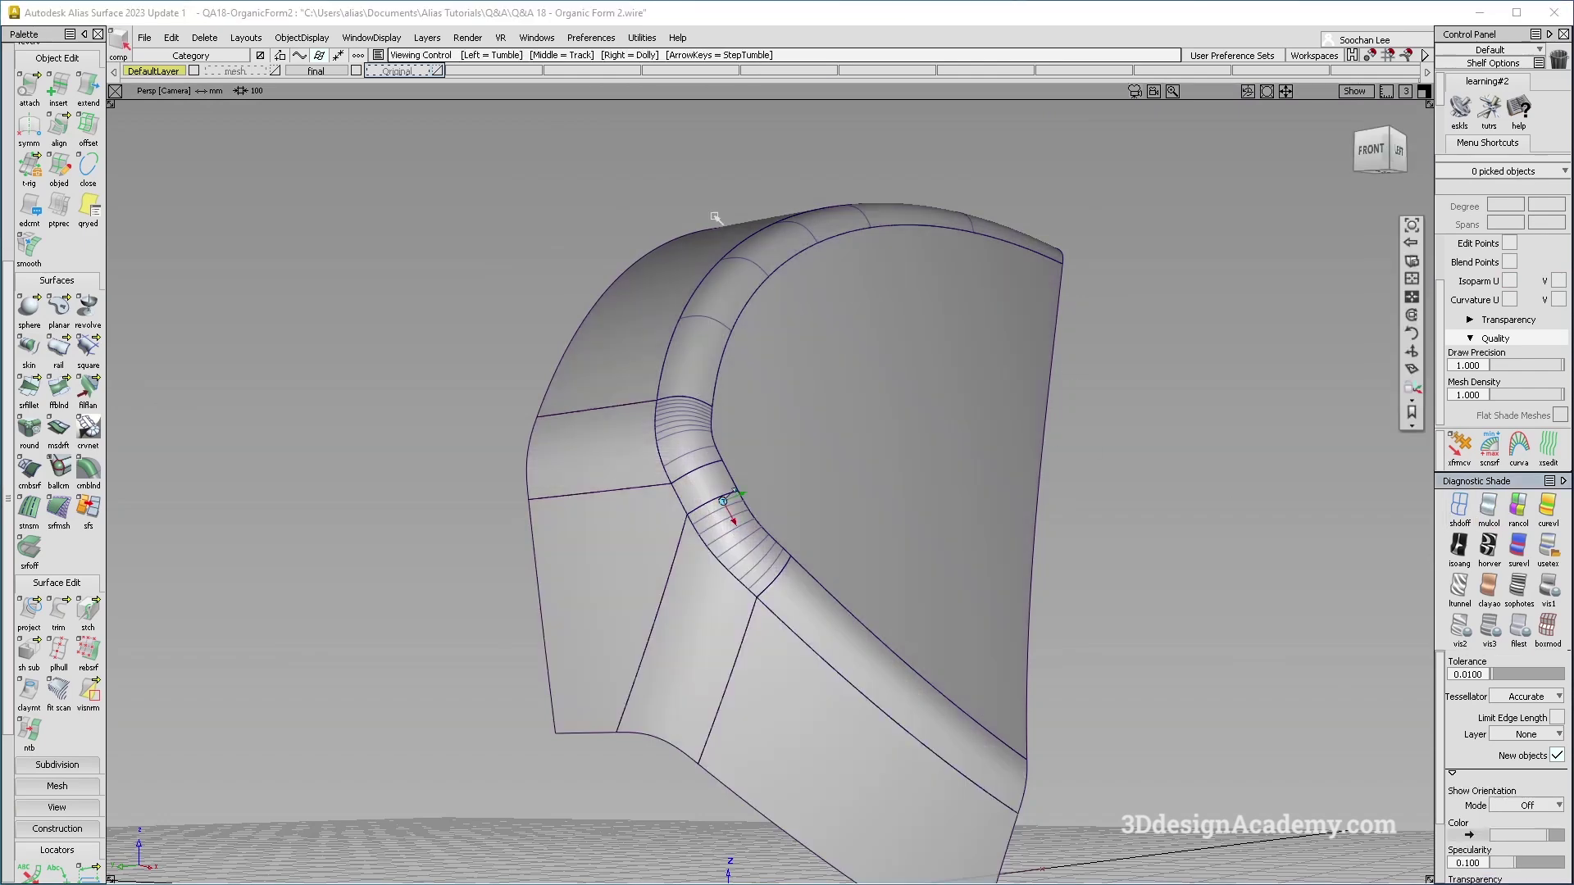
Step: Delete the fillet surfaces along the front edge, keeping only the lower corner piece
alt+shift+drag(715, 217, 726, 310)
ctrl+shift+drag(726, 310, 784, 243)
click(707, 317)
click(691, 432)
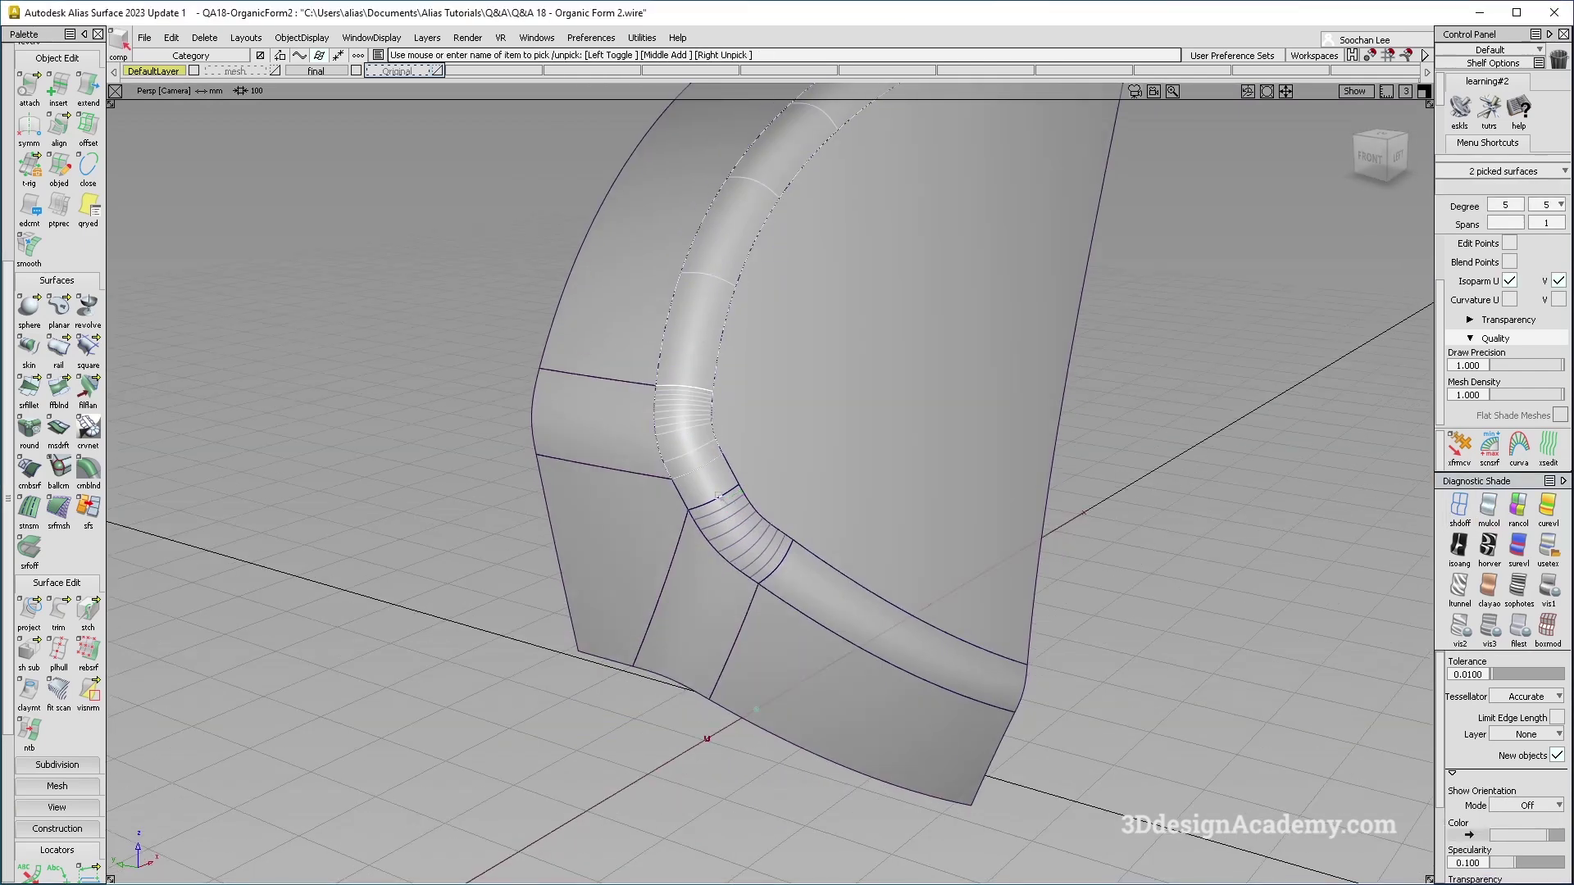
click(867, 599)
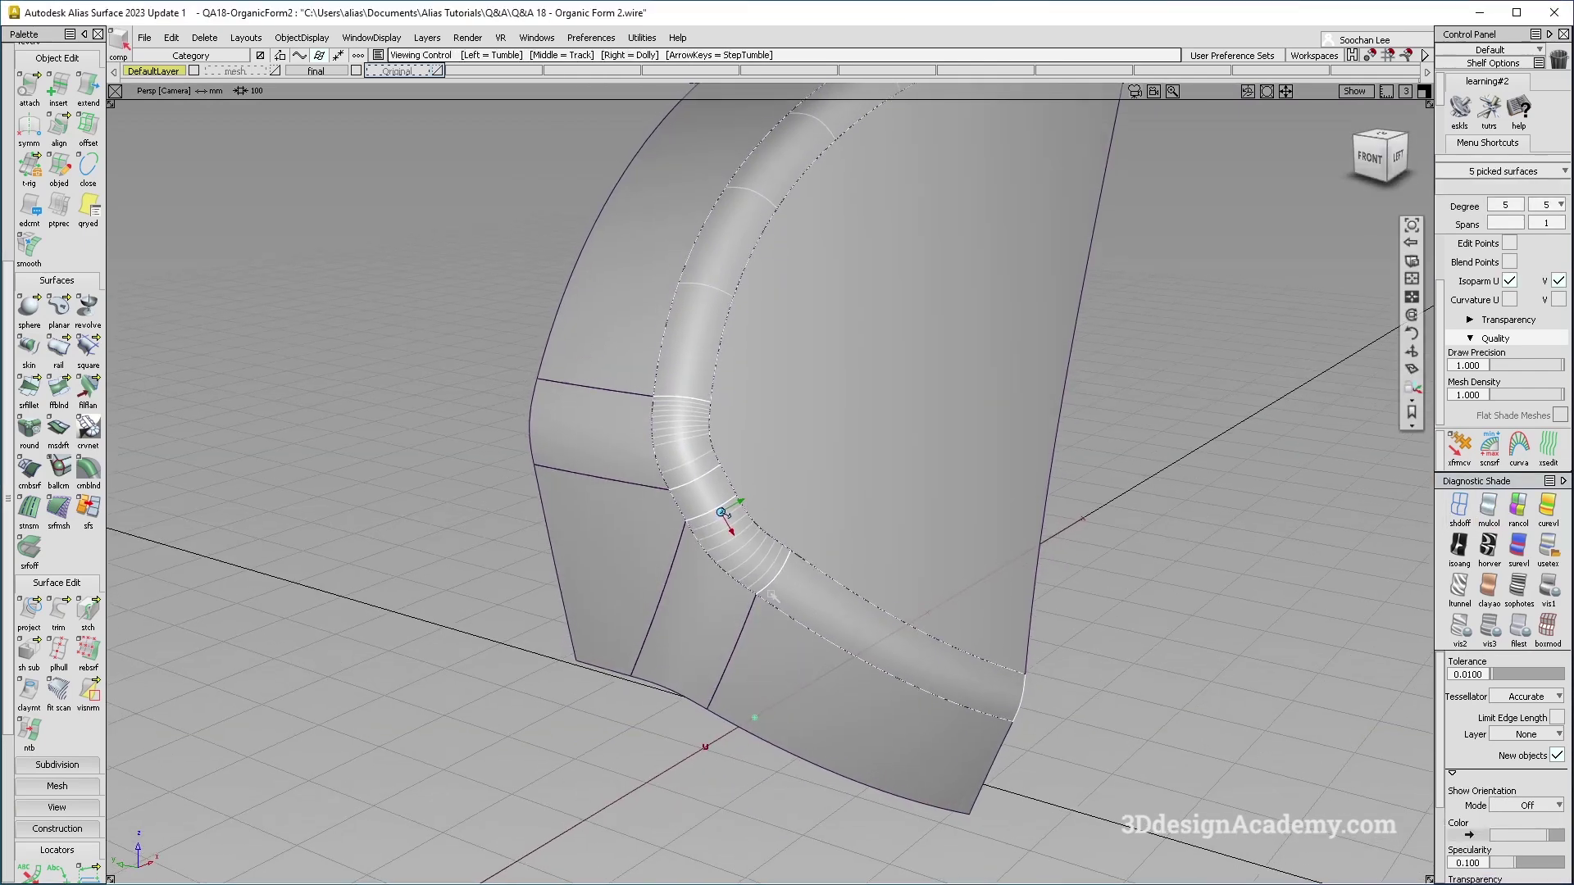
click(732, 526)
alt+shift+middle_drag(732, 527, 712, 647)
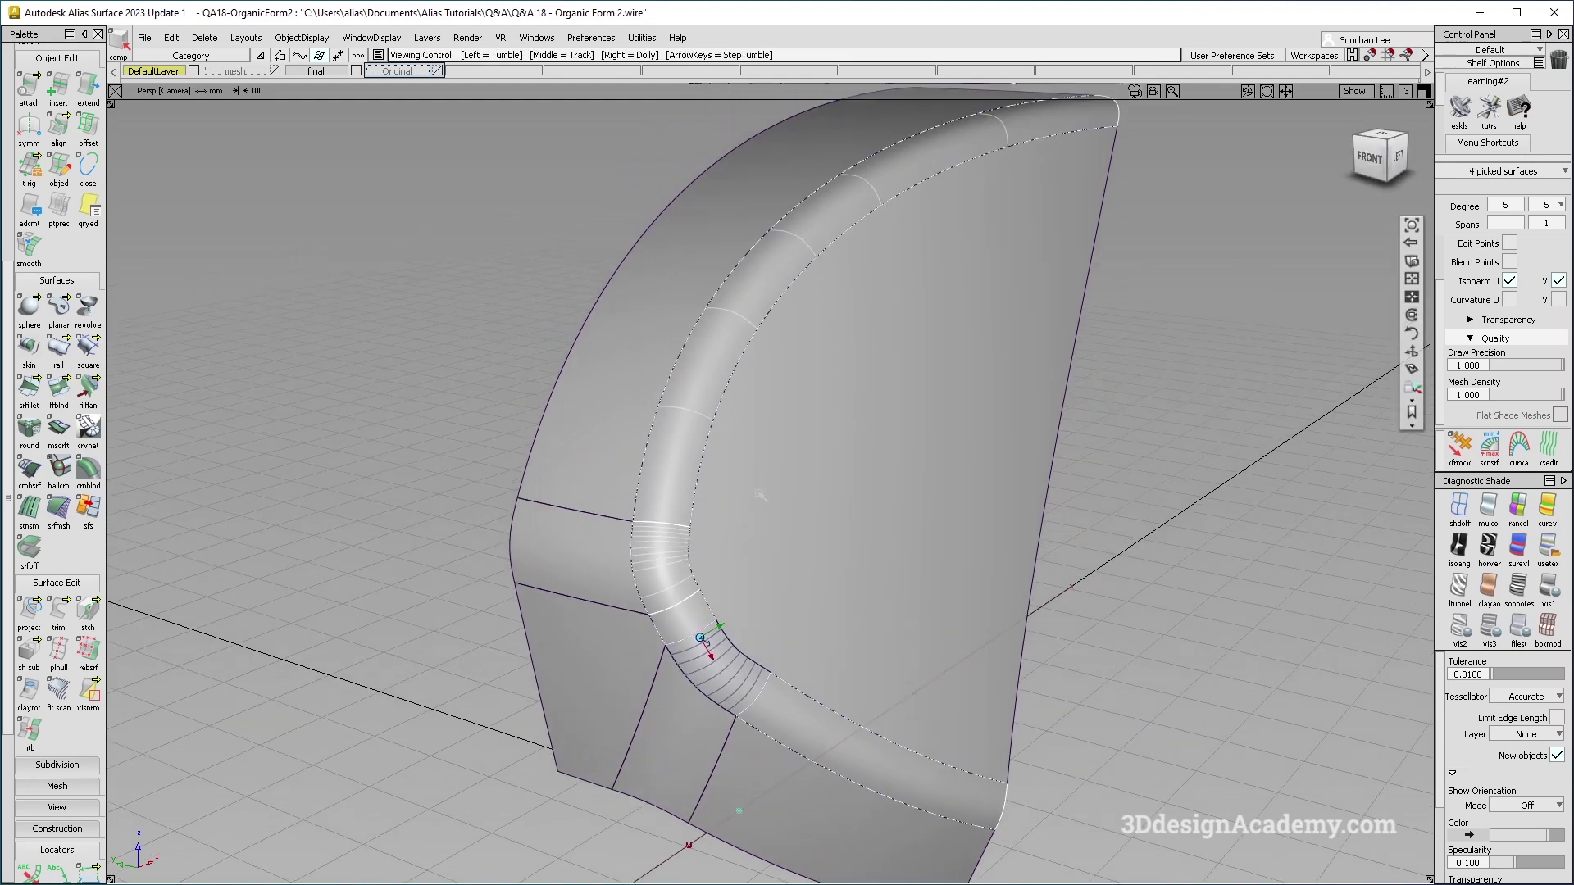
key(Delete)
key(Return)
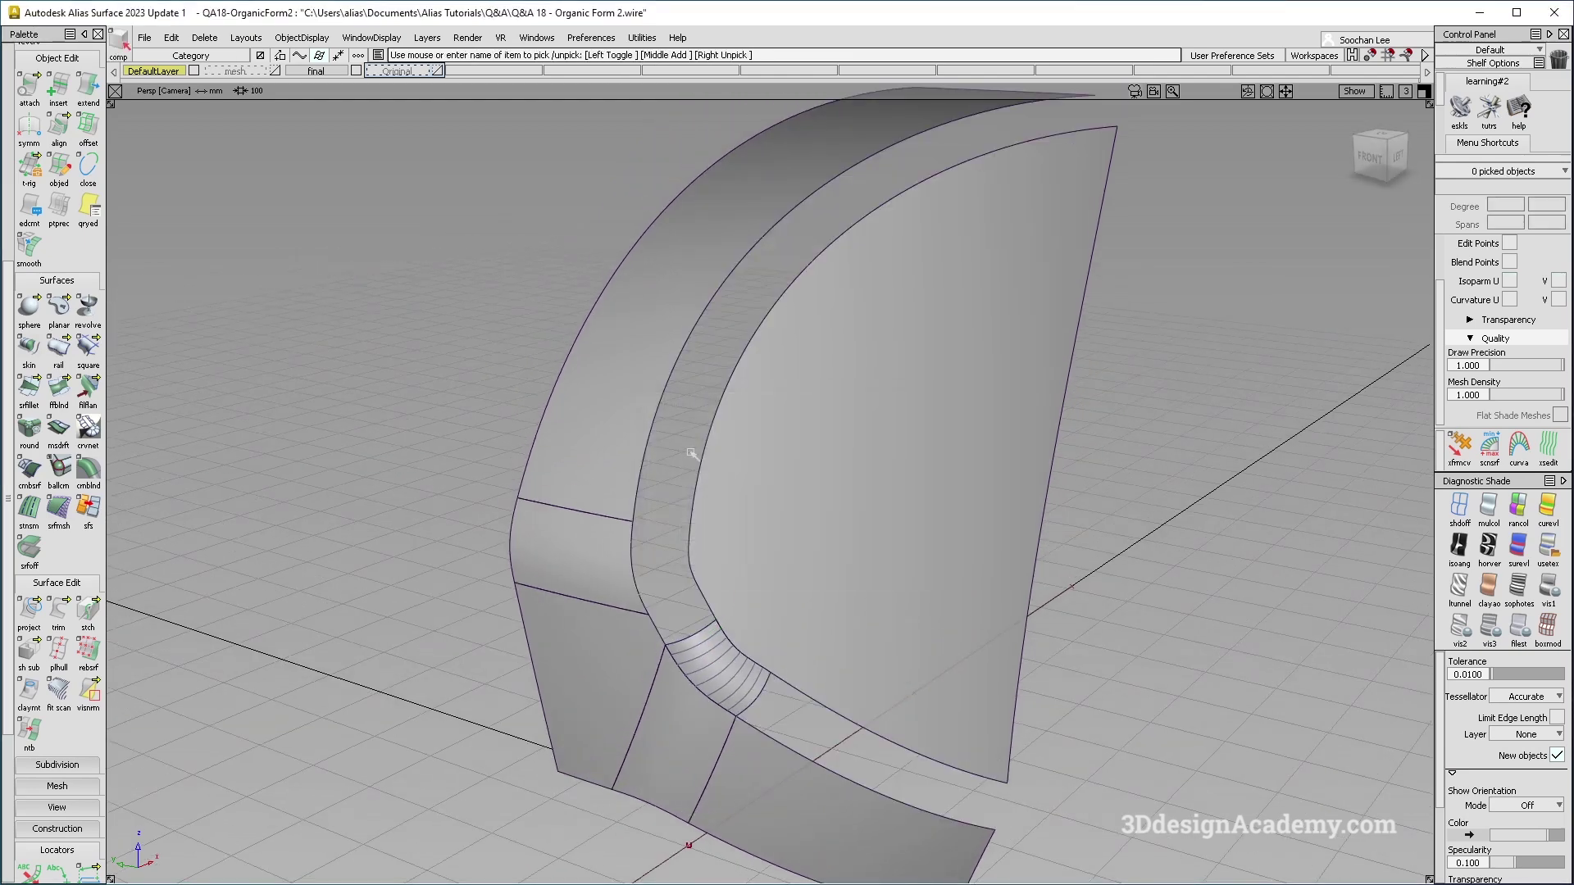
Step: Untrim the upper side surface and the large front surface to remove the old fillet trims
click(597, 418)
drag(60, 613, 124, 612)
click(777, 416)
ctrl+shift+drag(736, 600, 889, 569)
Step: Delete the leftover fillet curves on the upper side and front surfaces, and the remaining lower corner fillet
ctrl+shift+drag(751, 438, 656, 344)
drag(639, 260, 906, 480)
key(Delete)
key(Return)
key(Delete)
key(Return)
click(783, 698)
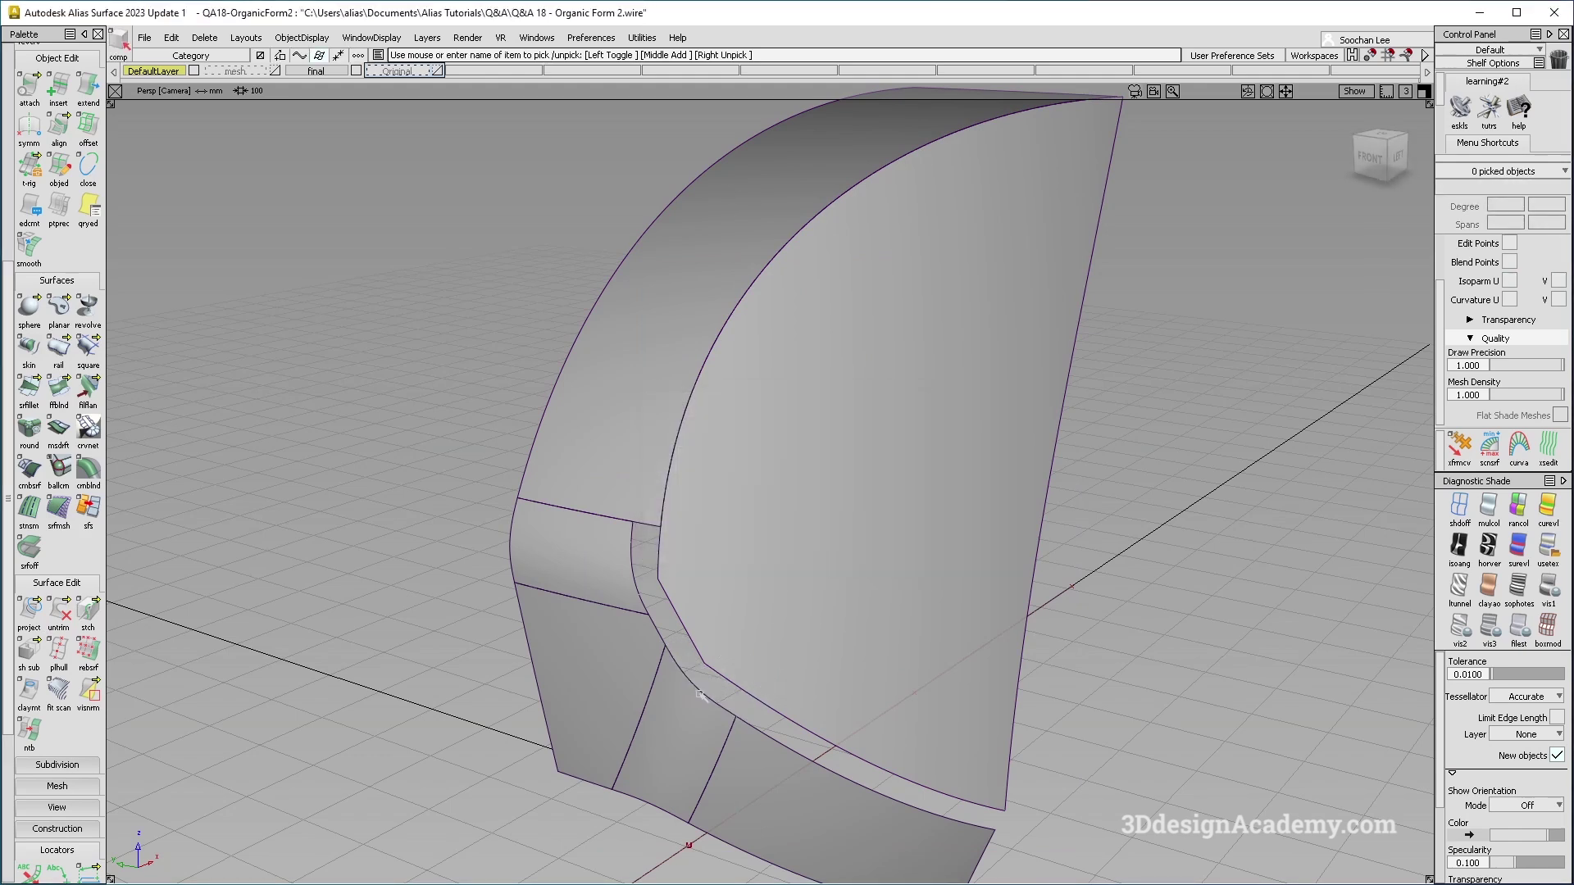
Step: Untrim the corner side surface and the three lower side surfaces back to the front surface's edge
click(65, 625)
click(604, 667)
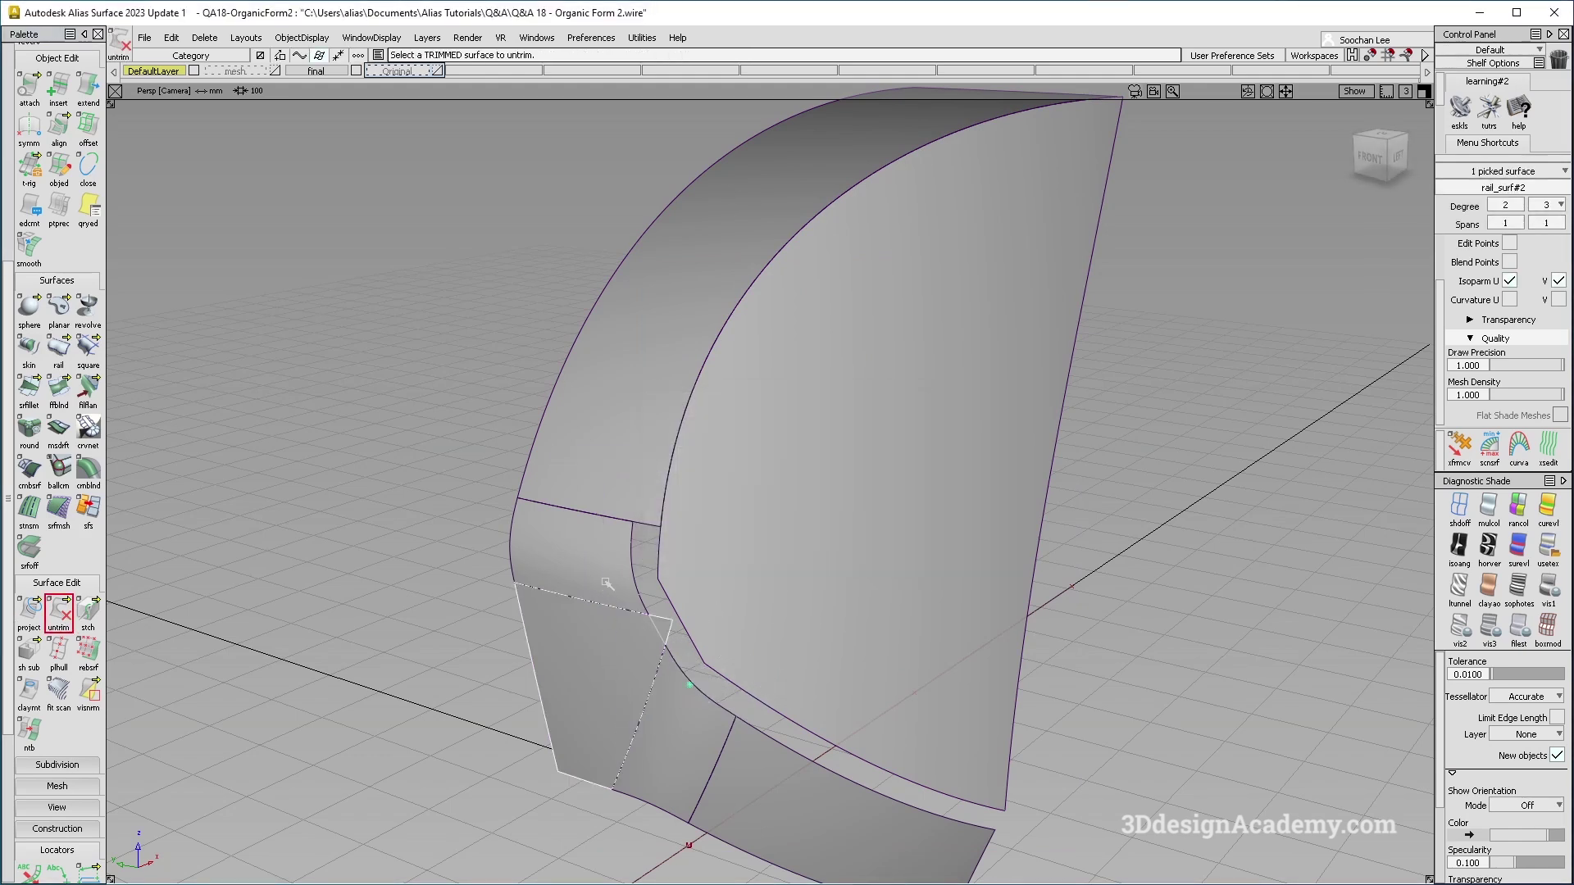
click(696, 735)
click(769, 771)
ctrl+shift+drag(717, 785, 787, 725)
Step: Try a surface fillet with chordal length 50 between the upper side and front surfaces, using Default flow at both ends
click(29, 386)
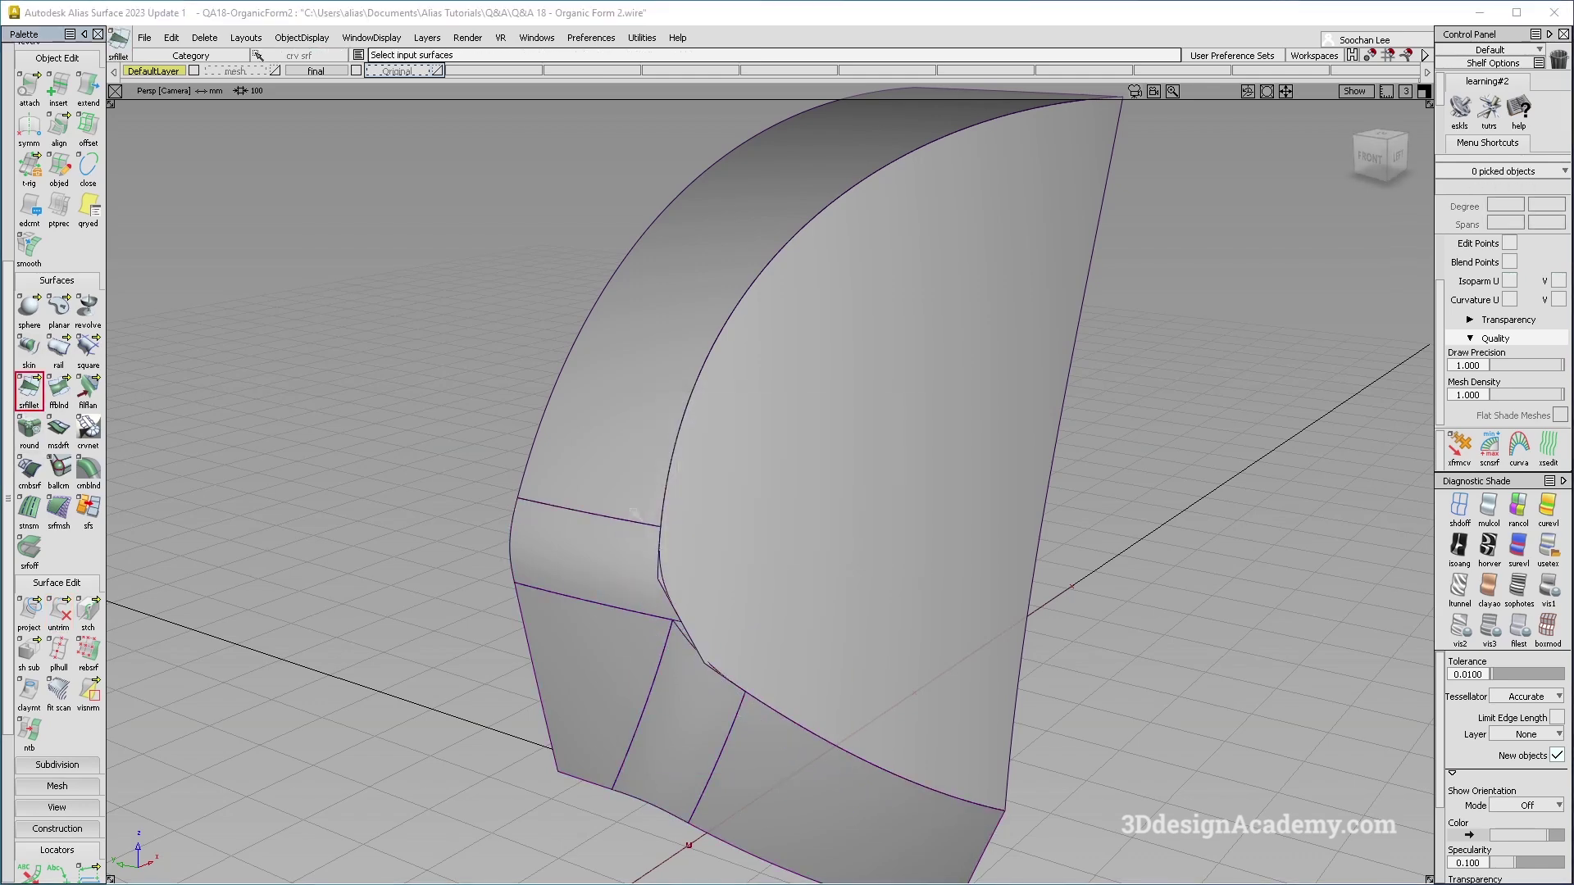
alt+shift+drag(745, 507, 753, 533)
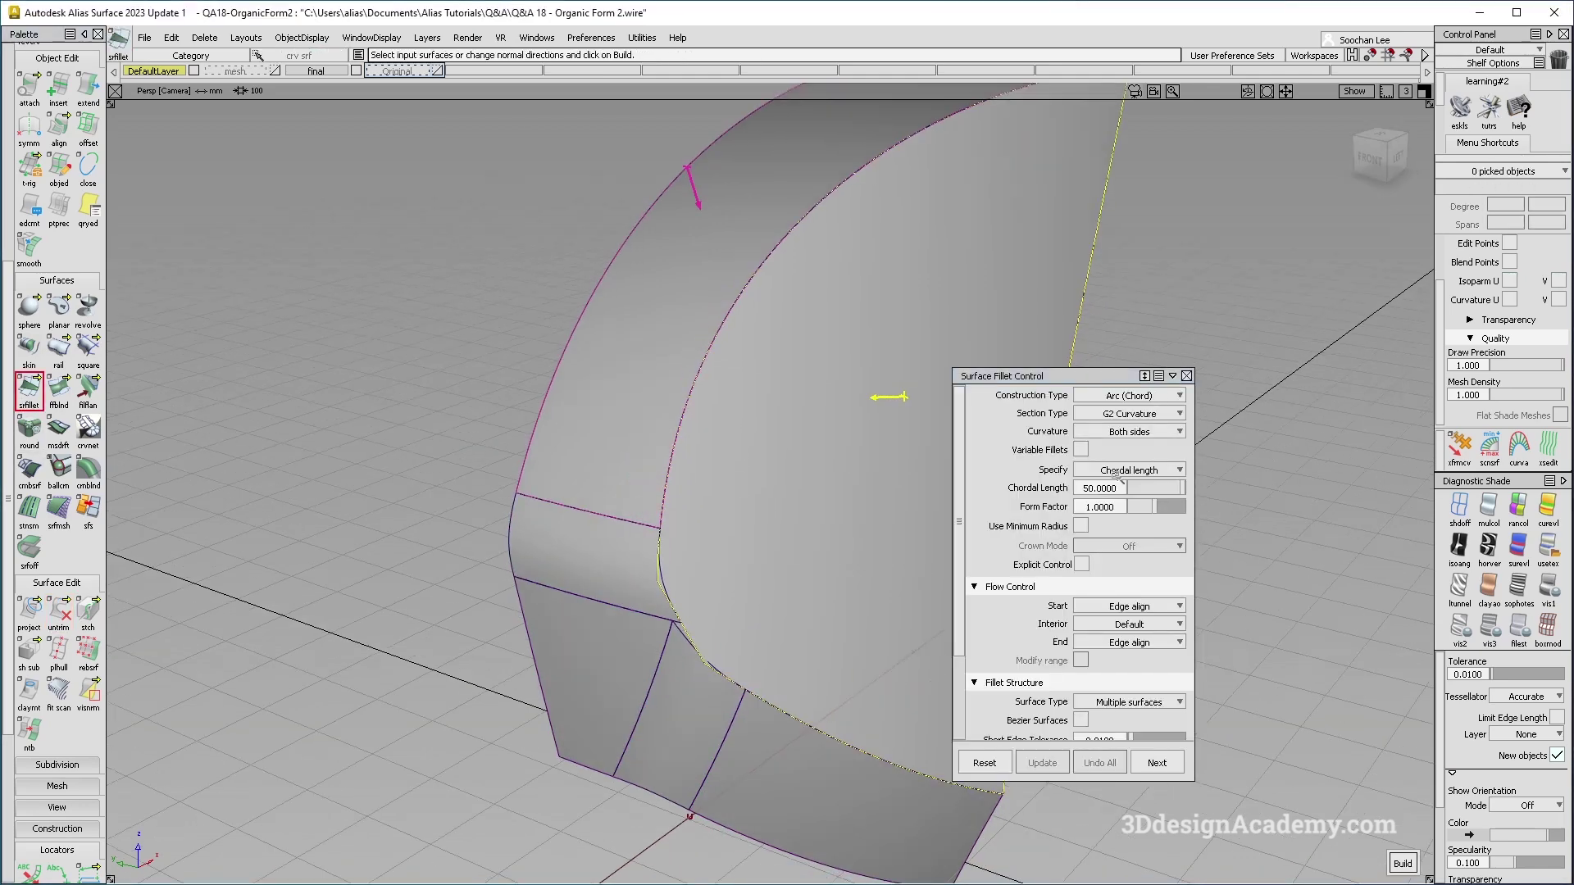
alt+shift+drag(934, 537, 938, 451)
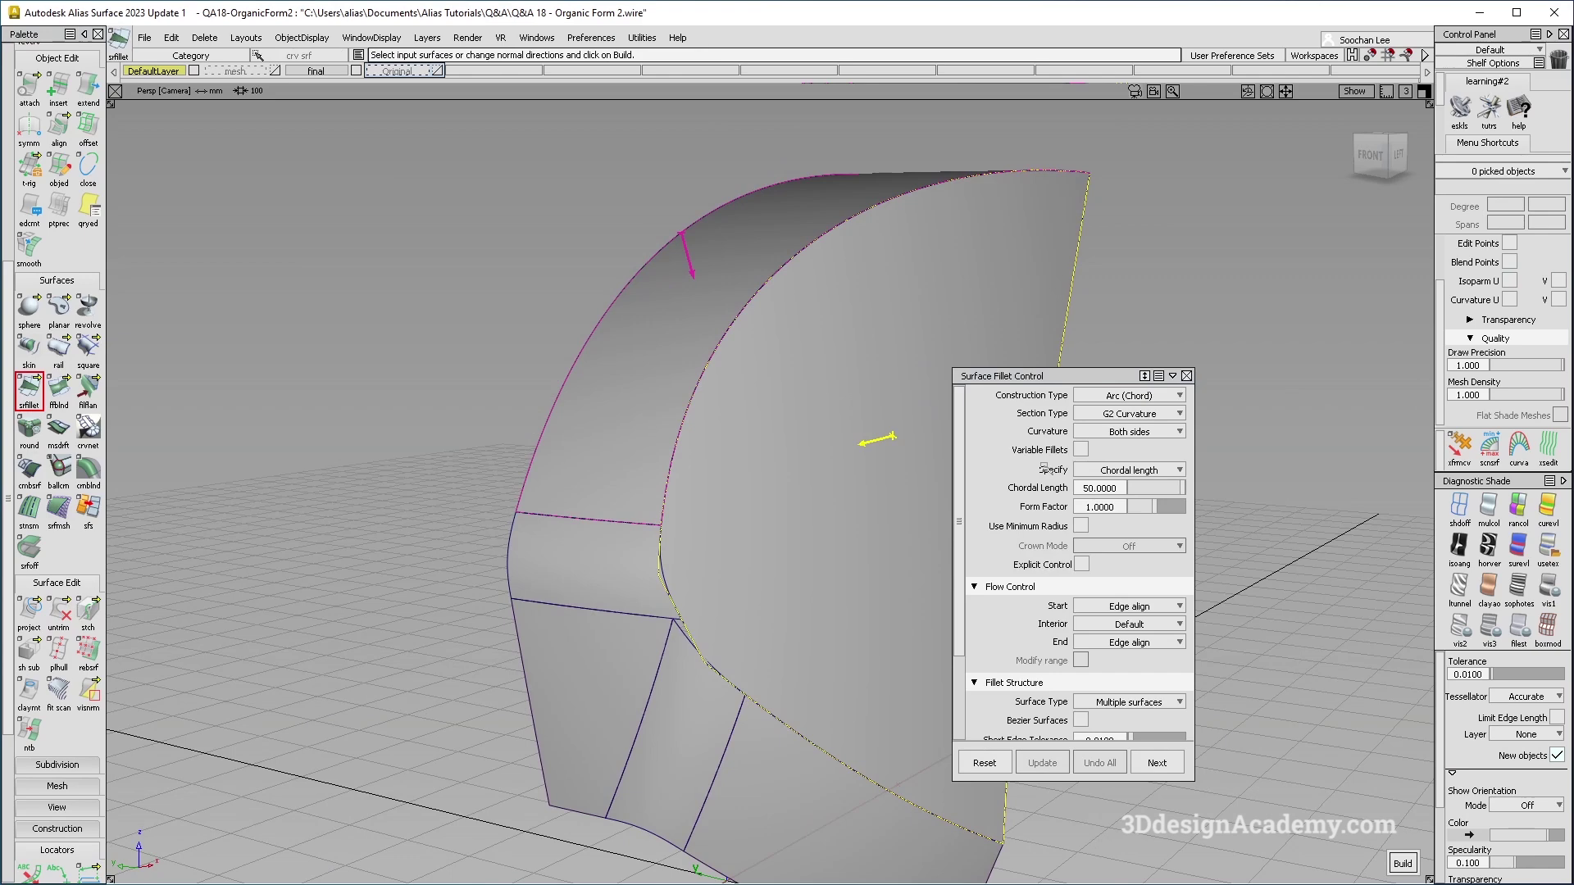
click(1129, 606)
click(1128, 624)
click(1129, 642)
click(1129, 655)
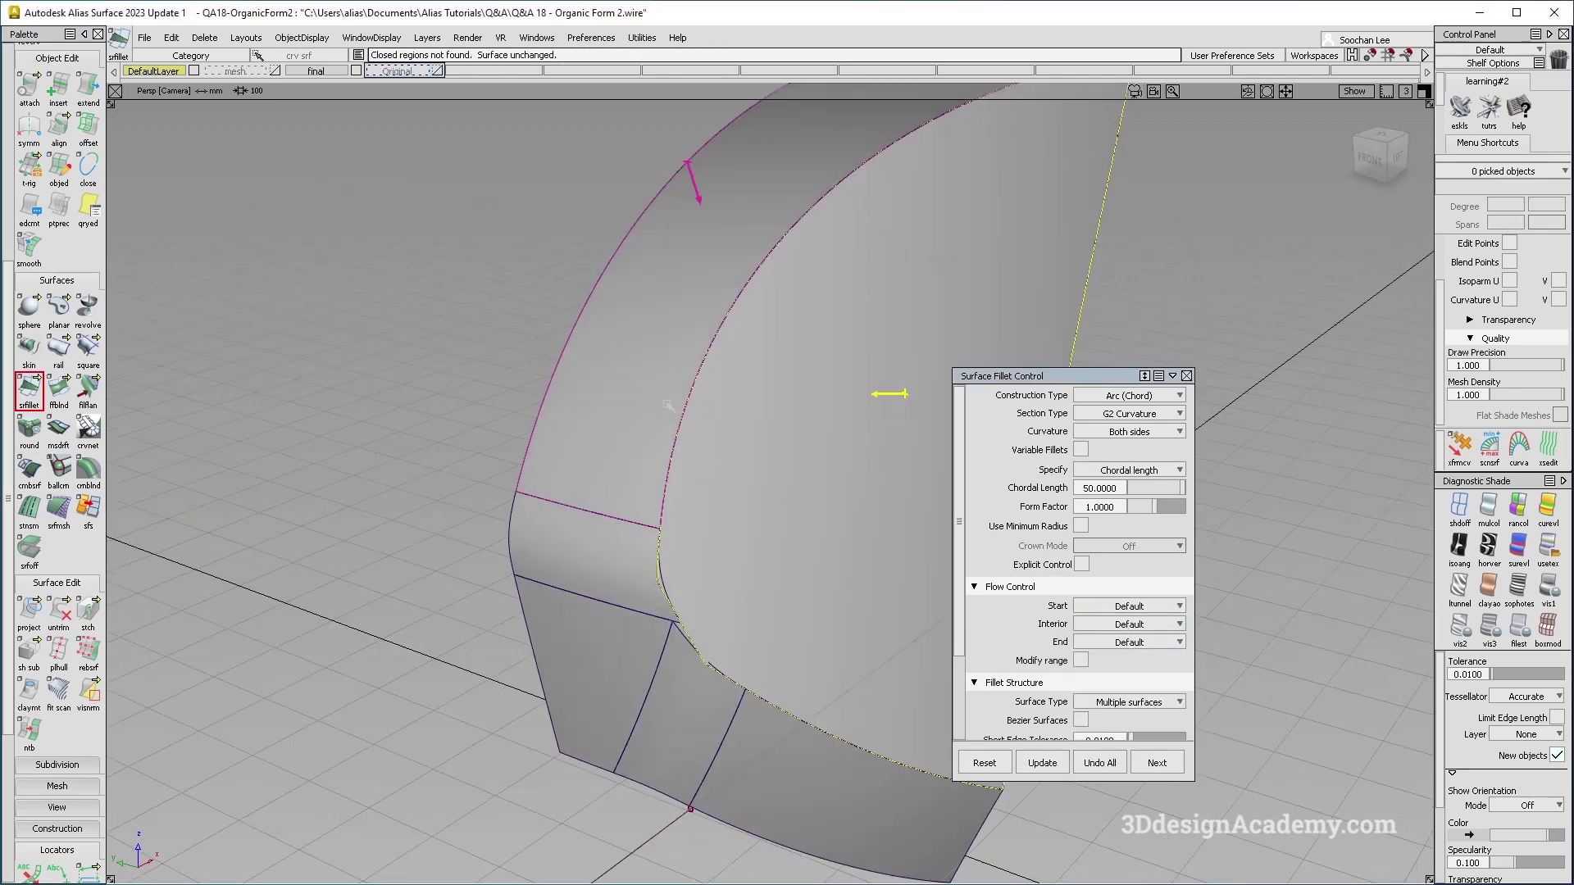
Step: Set the trial fillet's start flow to Edge align and try the Bezier Surfaces option
click(1106, 117)
alt+shift+drag(814, 370, 778, 414)
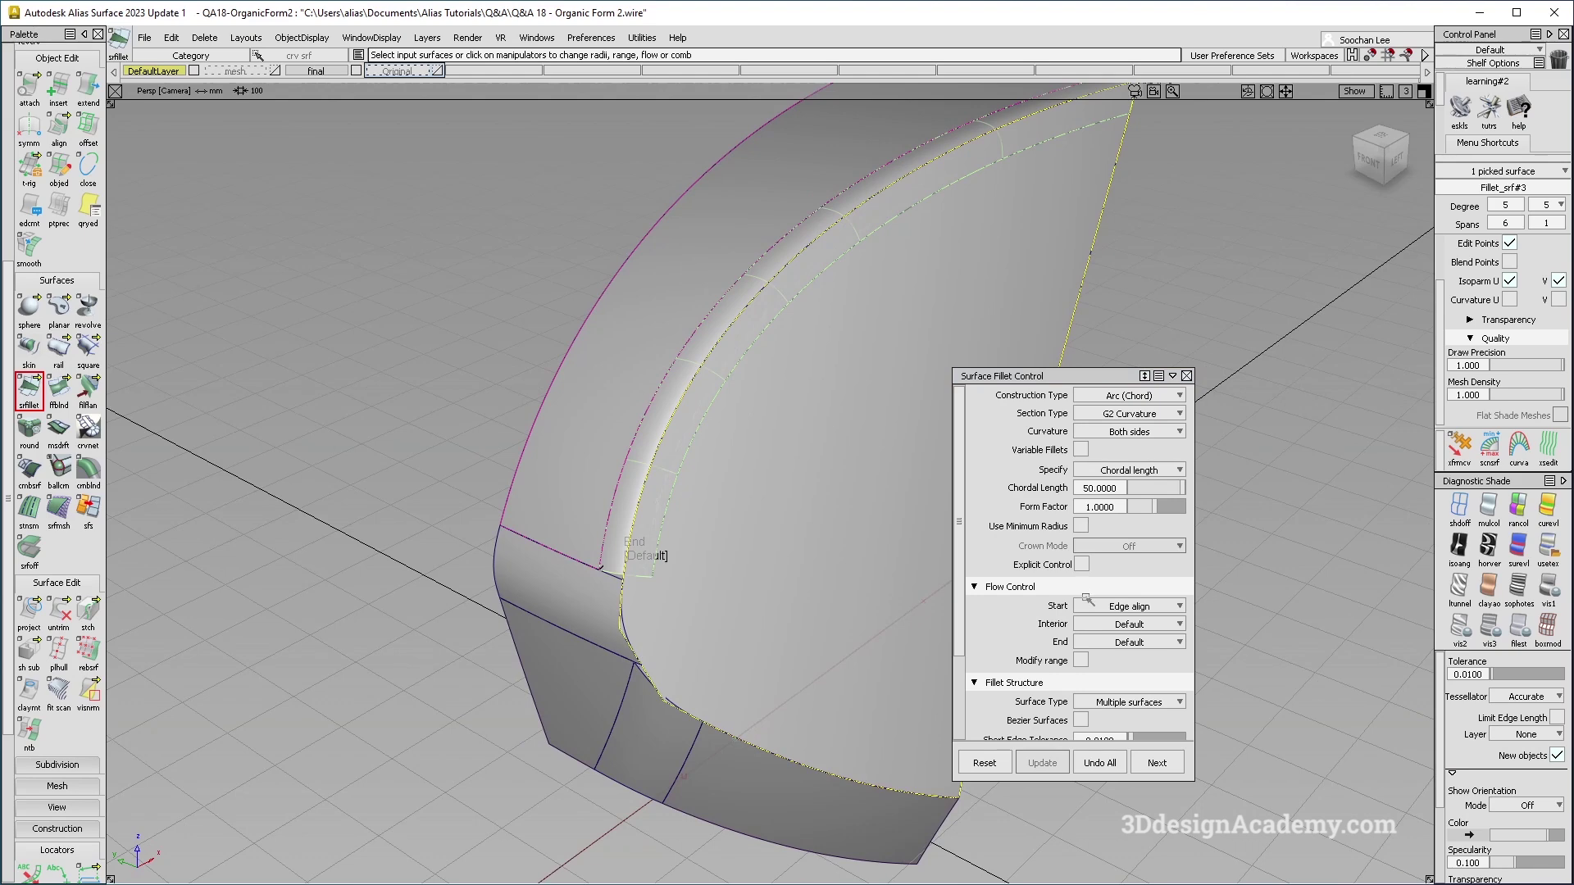
scroll(1083, 662, down, 1)
click(1082, 674)
alt+shift+drag(748, 469, 738, 460)
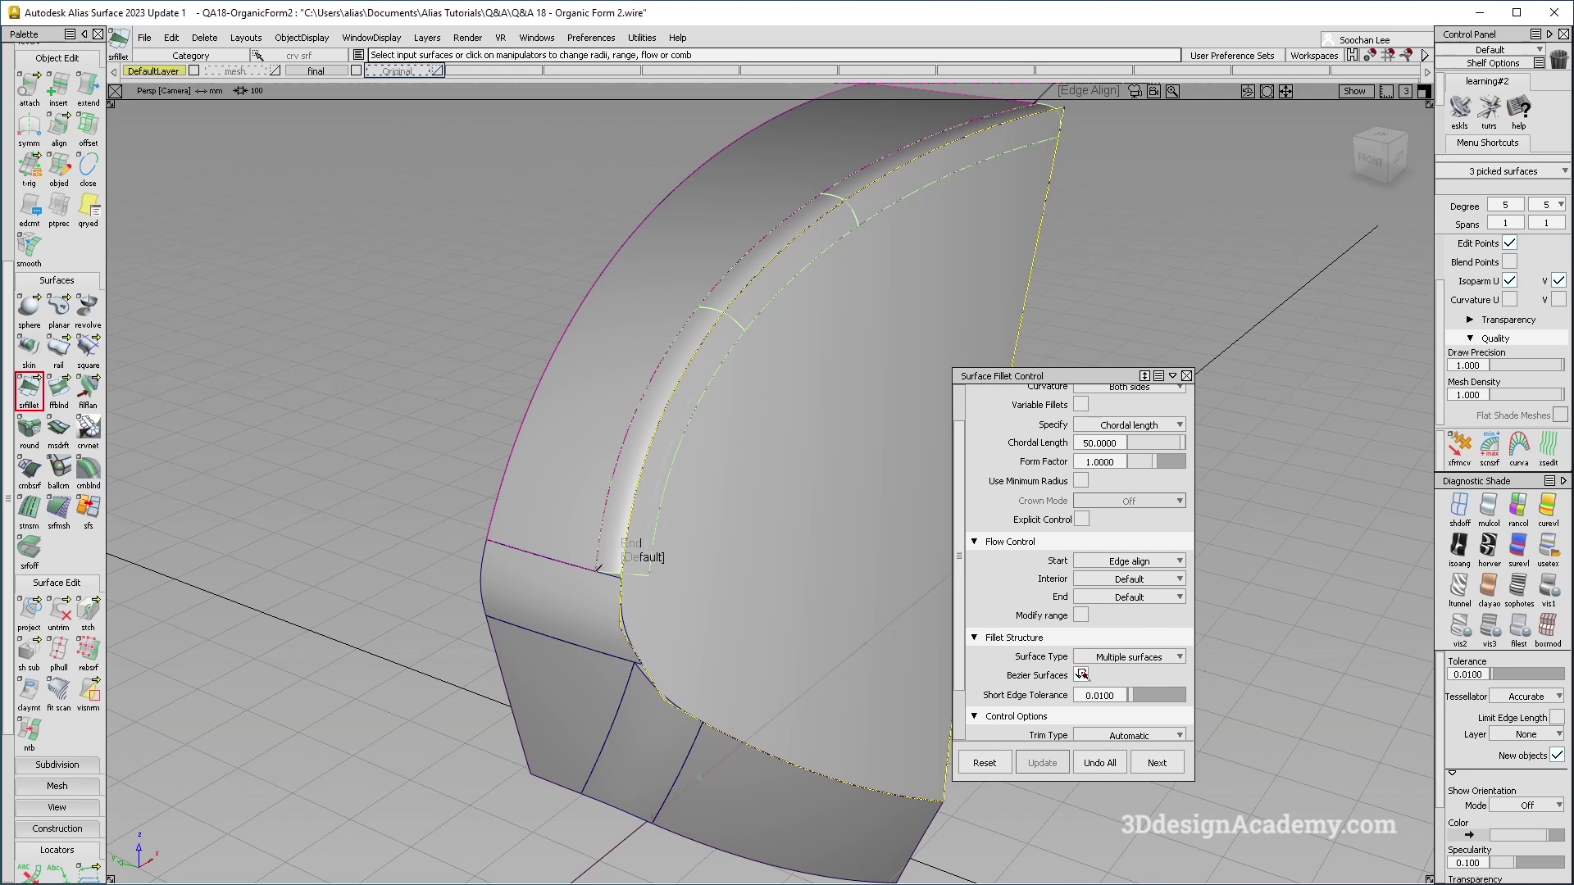
alt+shift+drag(636, 547, 689, 538)
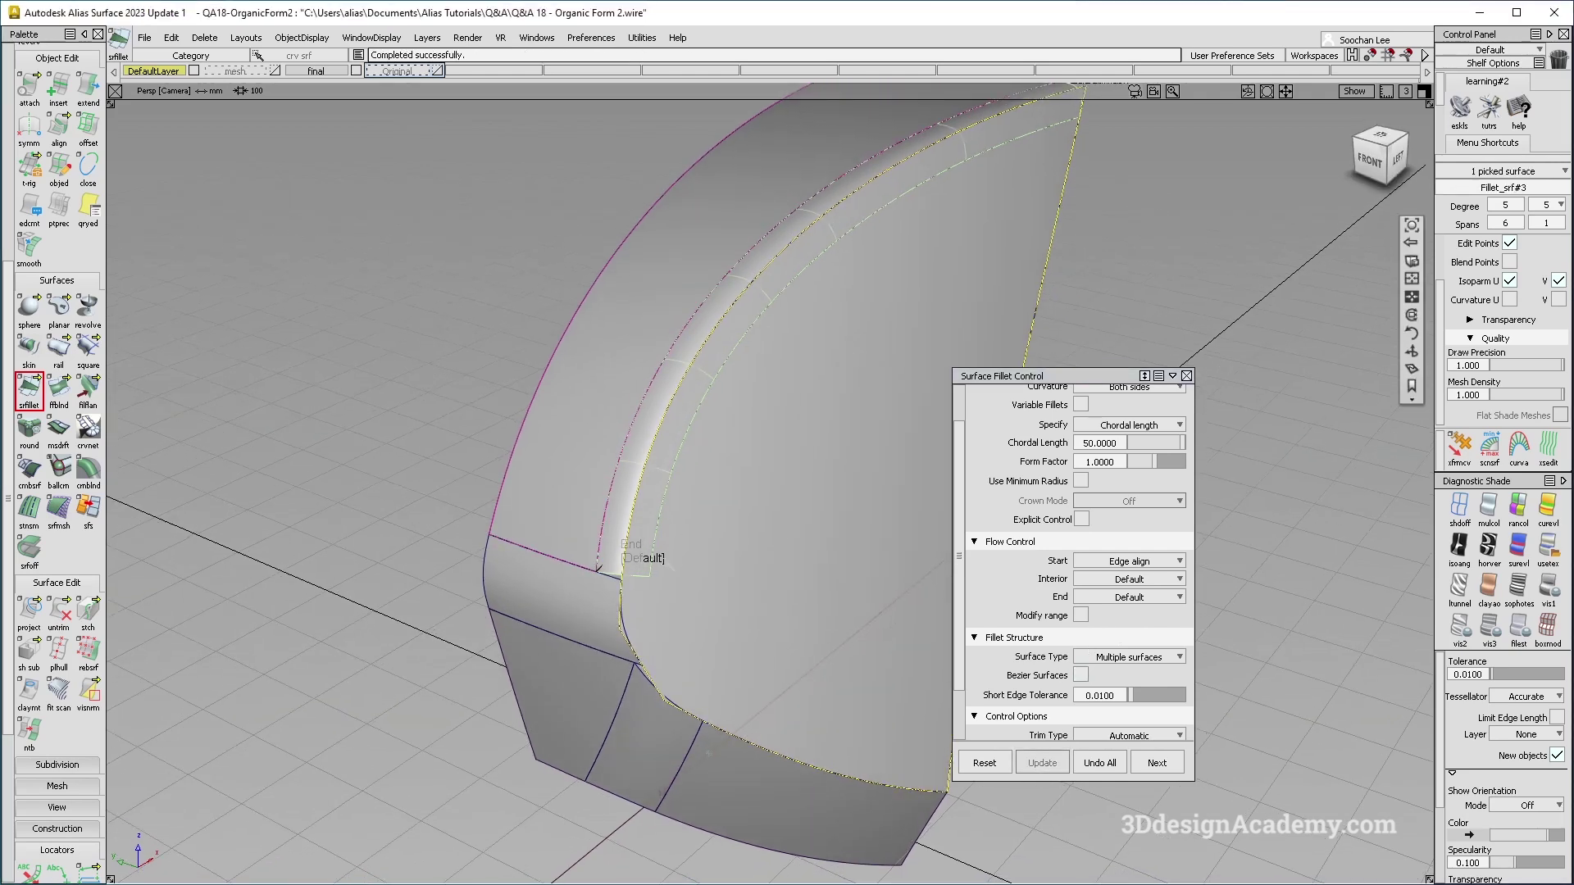
Step: Try the Extend and Edge align flow options at the lower end of the trial fillet
click(653, 559)
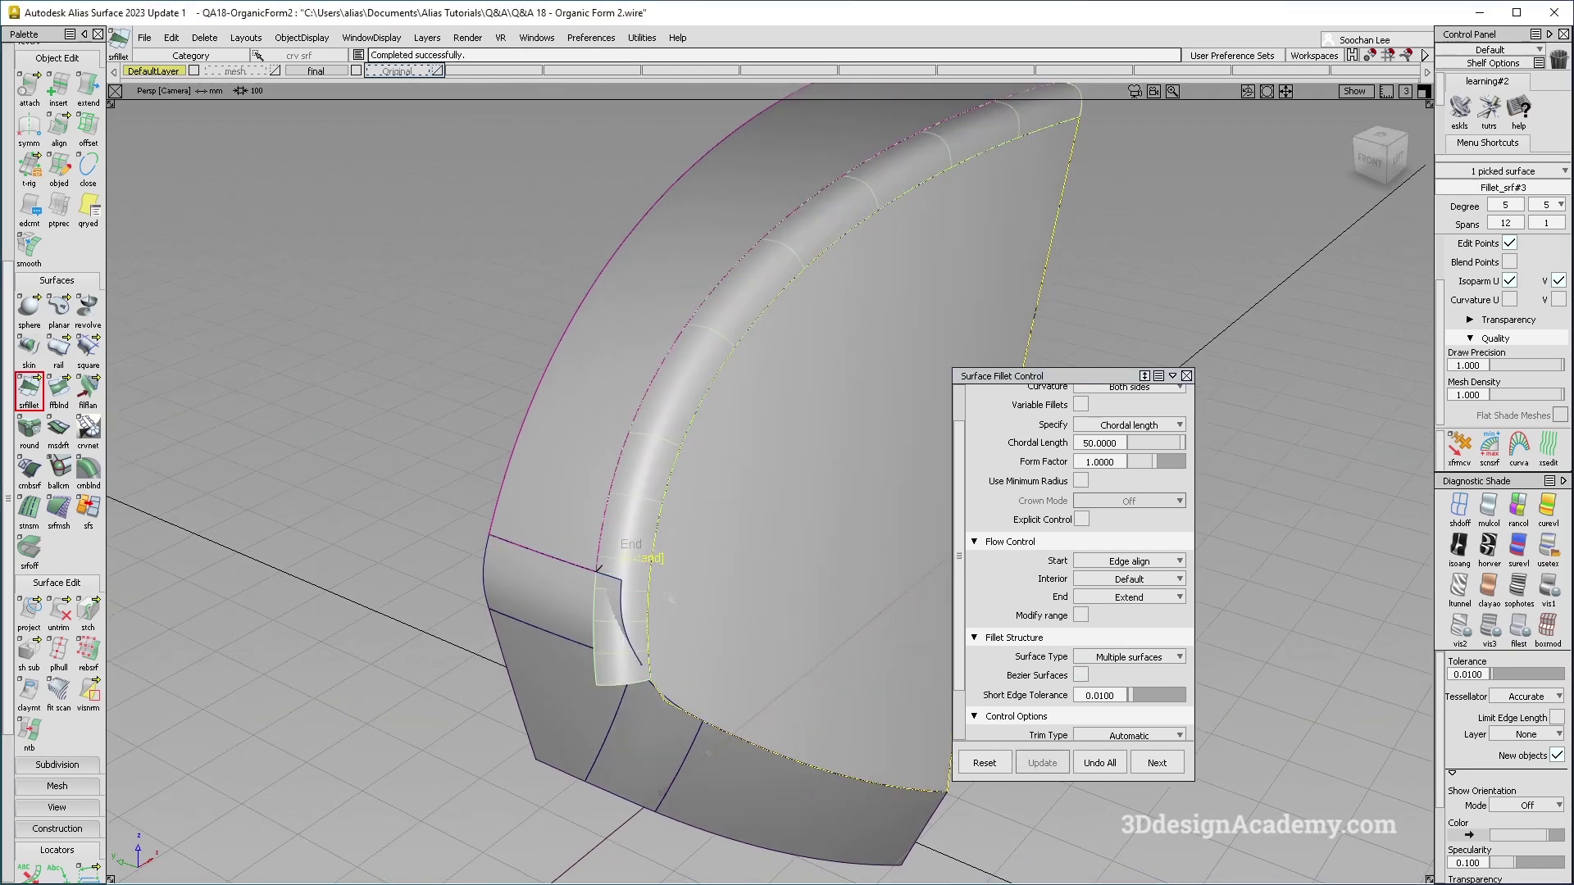
click(652, 558)
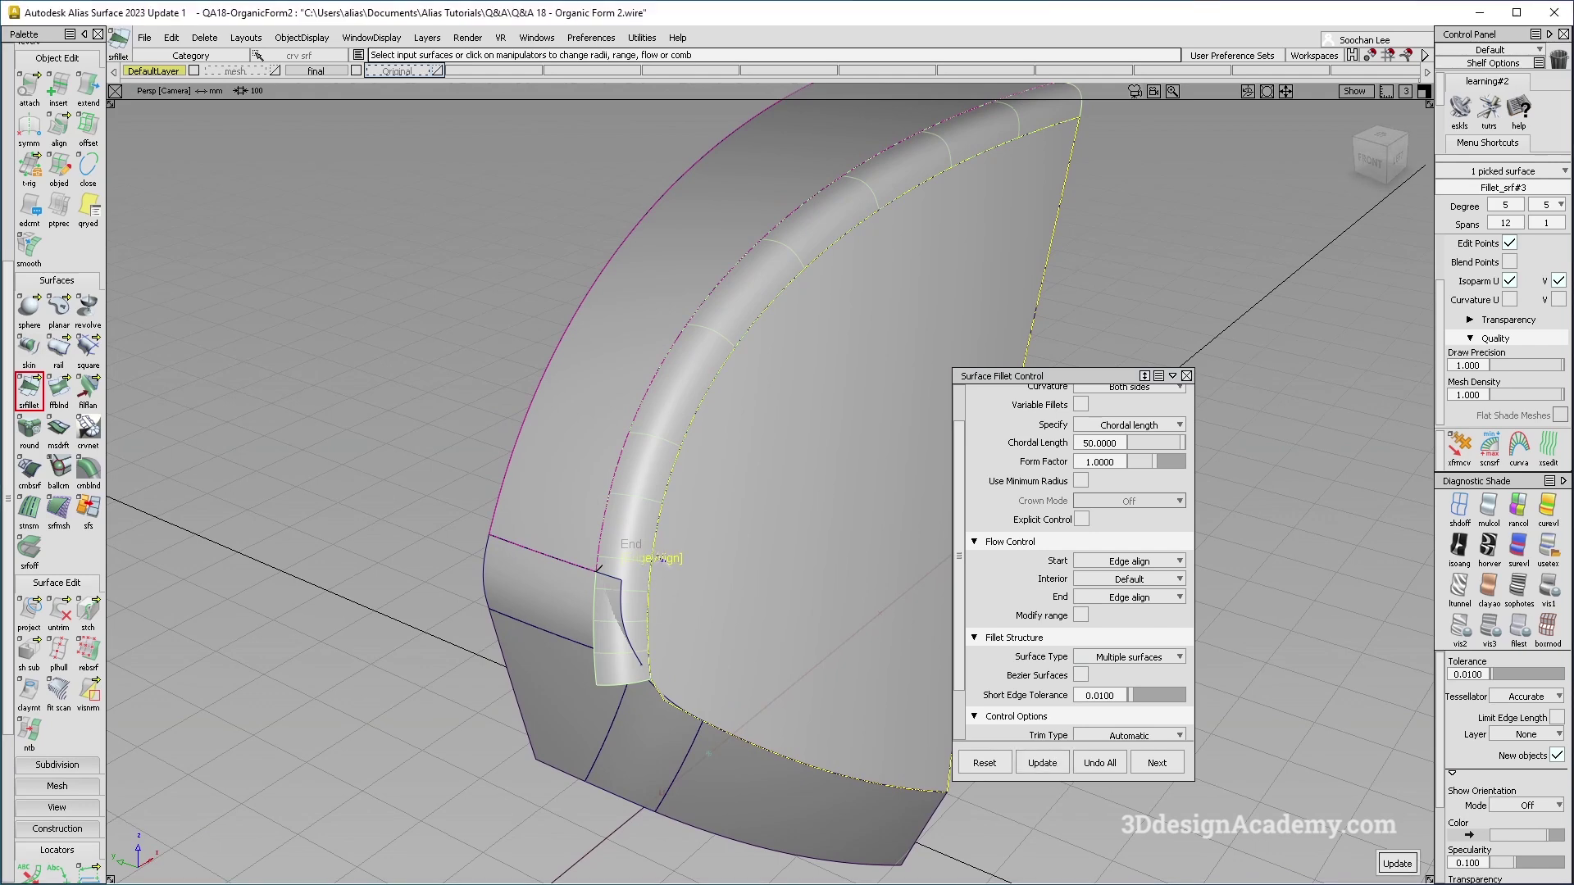
click(646, 560)
alt+shift+drag(655, 577, 713, 588)
click(646, 566)
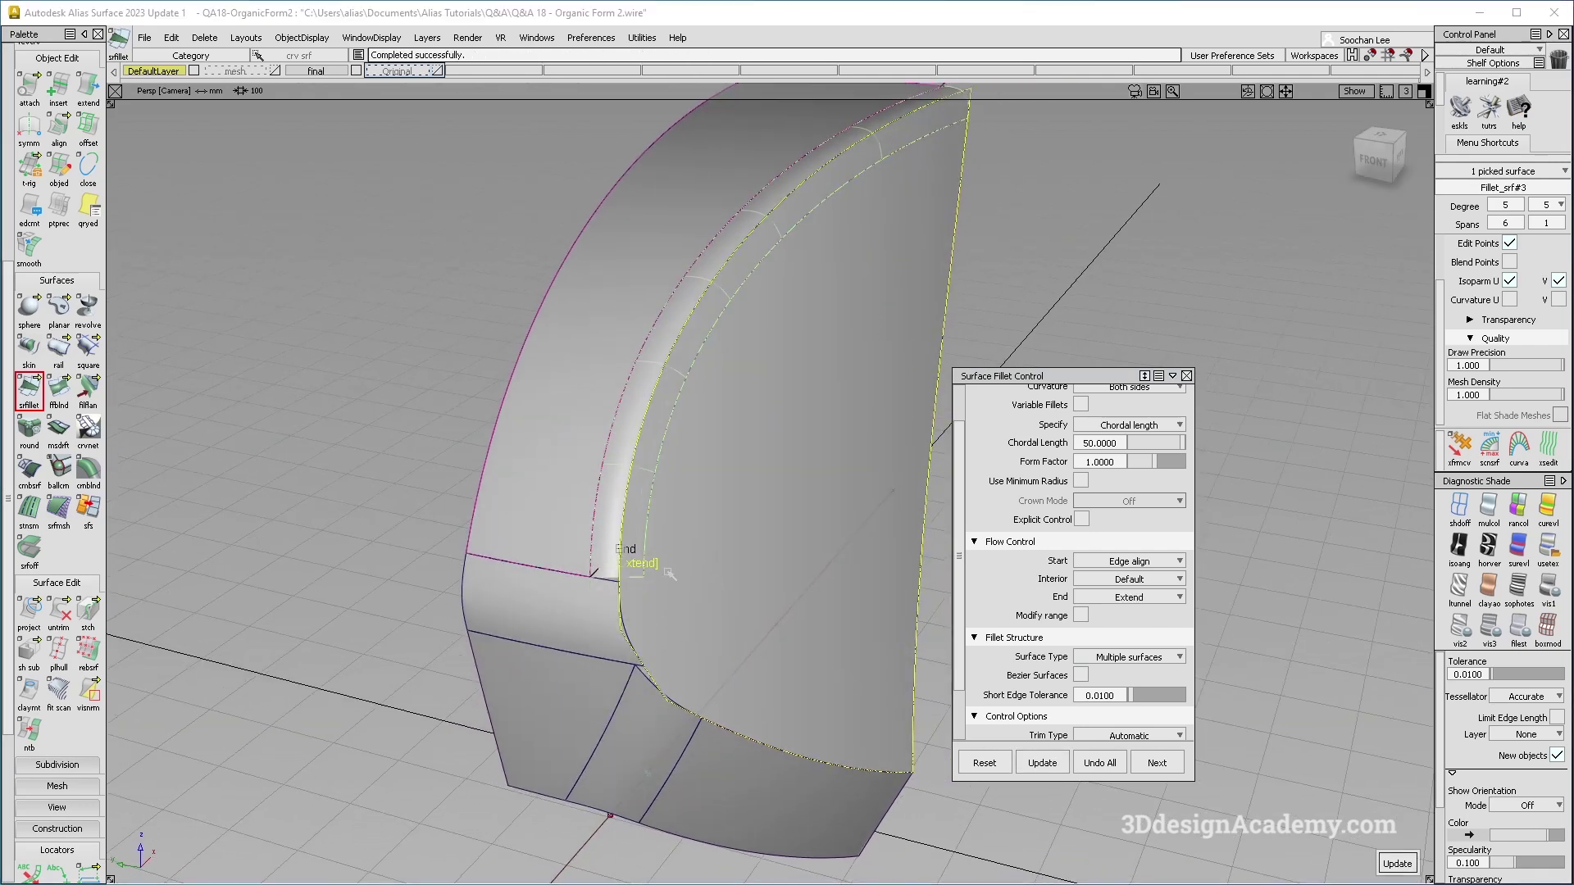
Step: Undo the trial fillet between the upper side and front surfaces
click(1106, 765)
alt+shift+drag(693, 574, 726, 574)
ctrl+shift+drag(727, 666, 694, 430)
alt+shift+drag(648, 513, 672, 515)
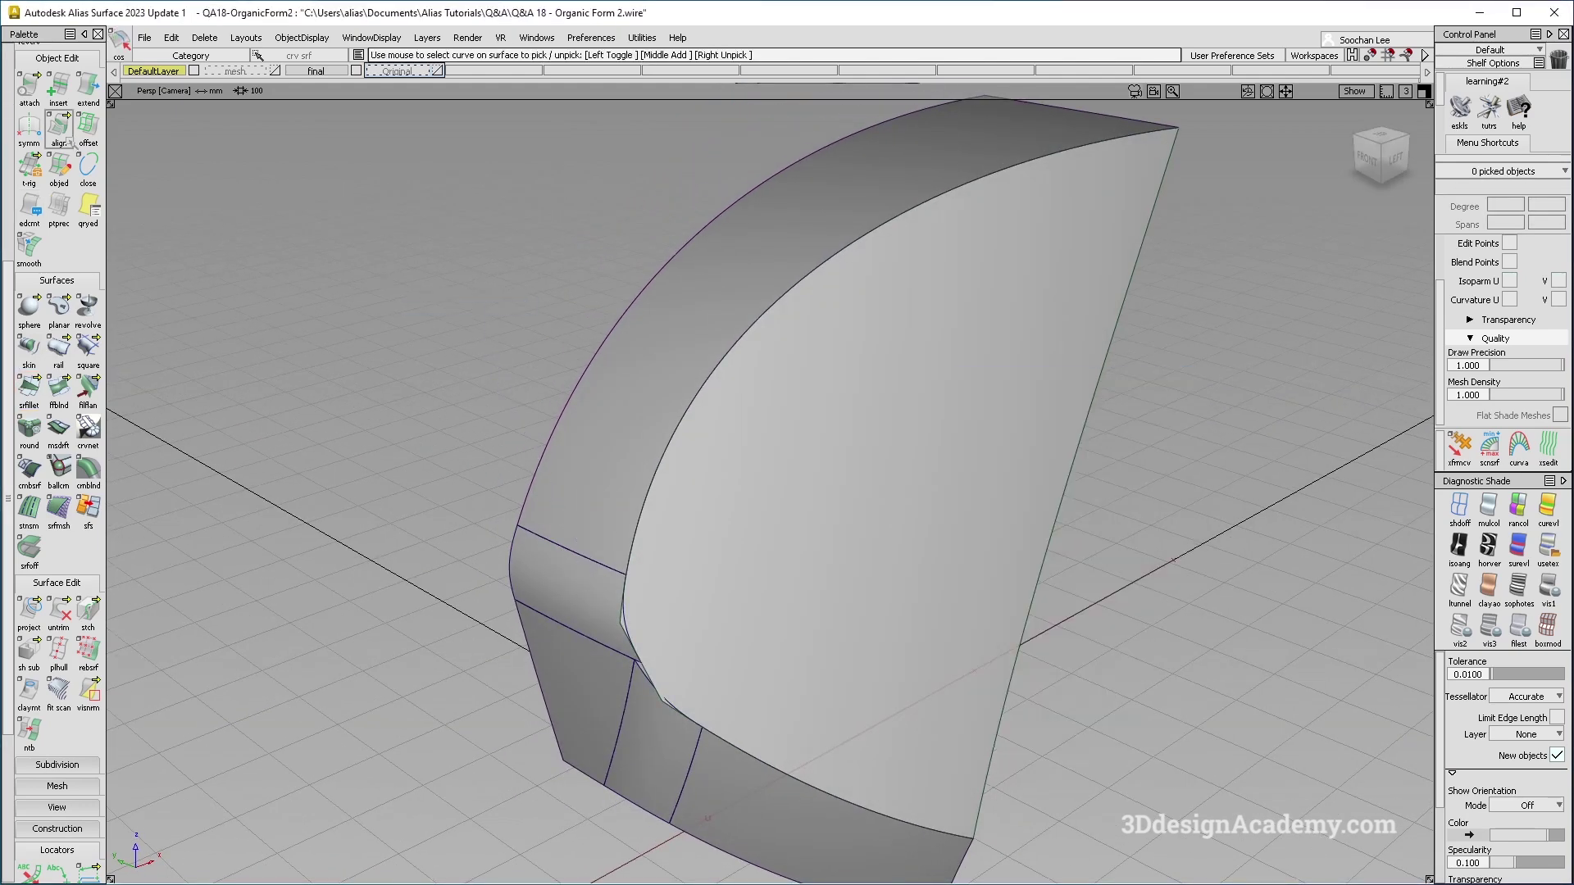
Step: Draw an edit point curve from the lower end of the upper side surface's edge across the front surface to its far edge
scroll(57, 328, up, 5)
click(59, 90)
click(625, 576)
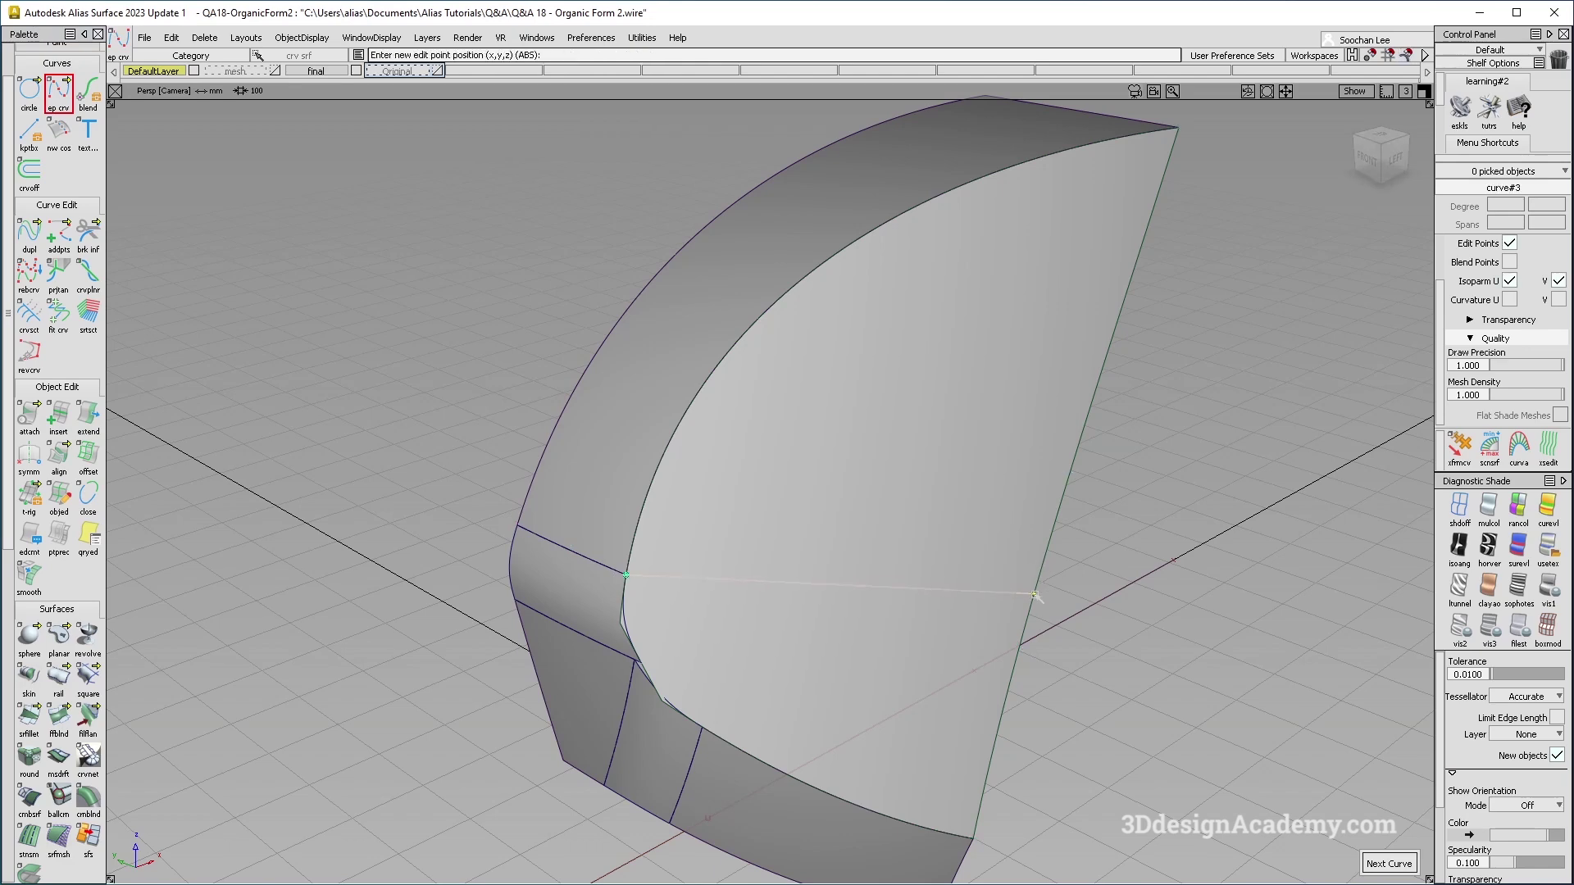
Step: Project the new curve onto the front surface
scroll(57, 410, down, 5)
double_click(30, 715)
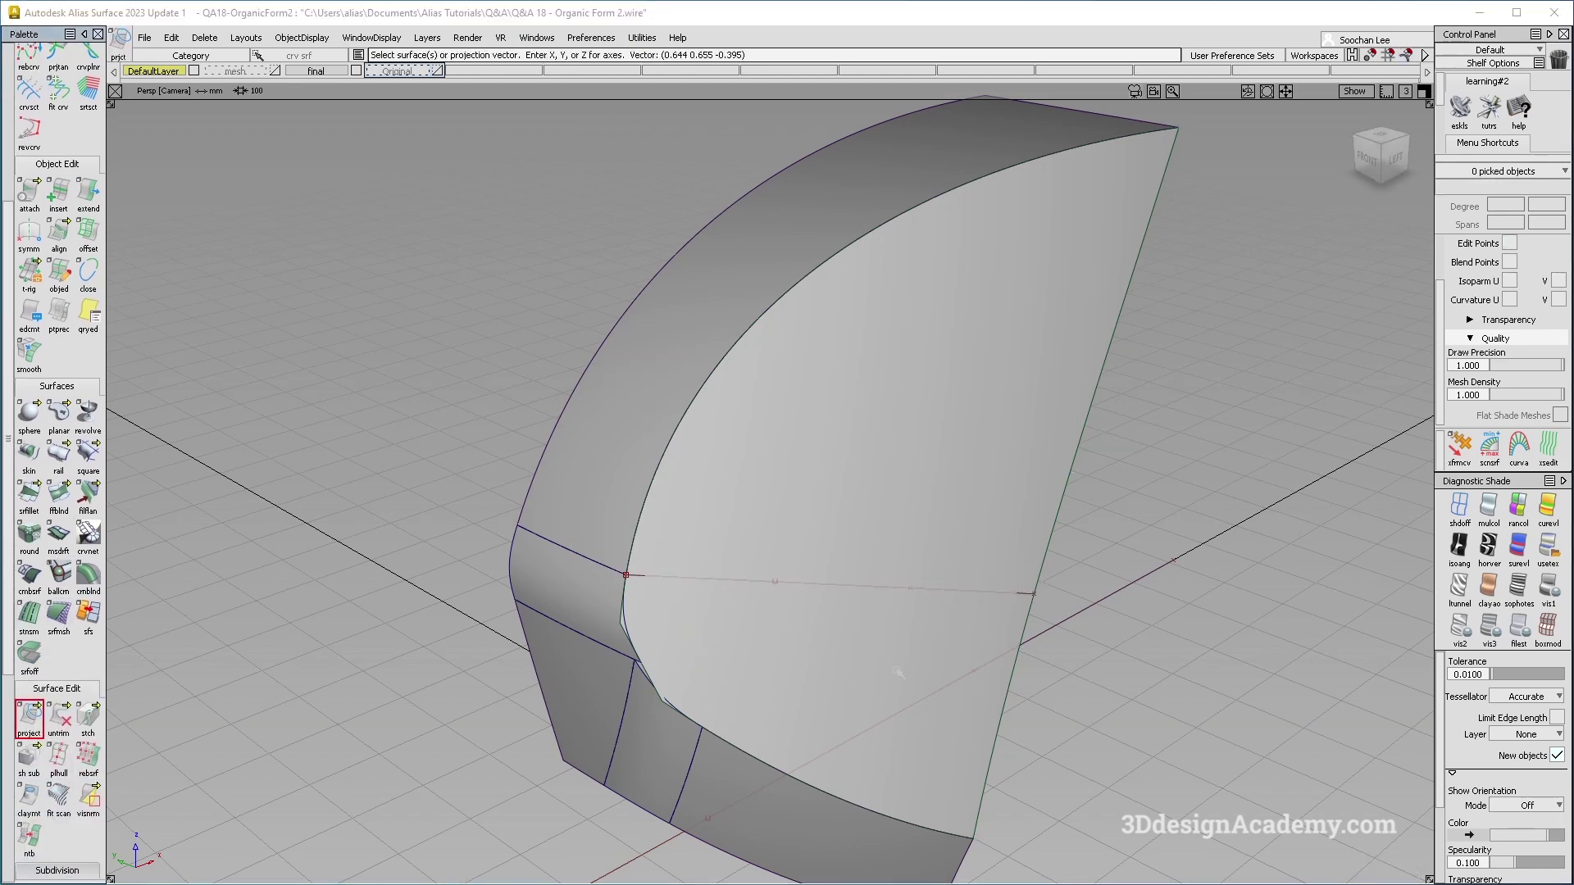
click(910, 588)
click(1093, 474)
alt+shift+drag(574, 484, 698, 634)
Step: Examine the projected curve's path across the front surface from the front and at an angle
ctrl+shift+drag(699, 634, 674, 339)
alt+shift+drag(674, 361, 711, 325)
ctrl+shift+drag(714, 323, 601, 465)
alt+shift+drag(605, 470, 713, 344)
ctrl+shift+drag(726, 330, 650, 465)
click(627, 434)
click(652, 455)
ctrl+shift+right_drag(625, 388, 738, 459)
mouse_move(885, 500)
alt+shift+mouse_down()
mouse_move(822, 505)
mouse_move(635, 465)
mouse_move(1110, 527)
mouse_move(450, 401)
mouse_move(433, 417)
mouse_move(391, 142)
alt+shift+mouse_up()
alt+shift+drag(581, 605, 433, 595)
ctrl+shift+drag(592, 690, 559, 502)
Step: Trim the front surface along the projected curve, keeping only the portion above it
drag(60, 718, 94, 720)
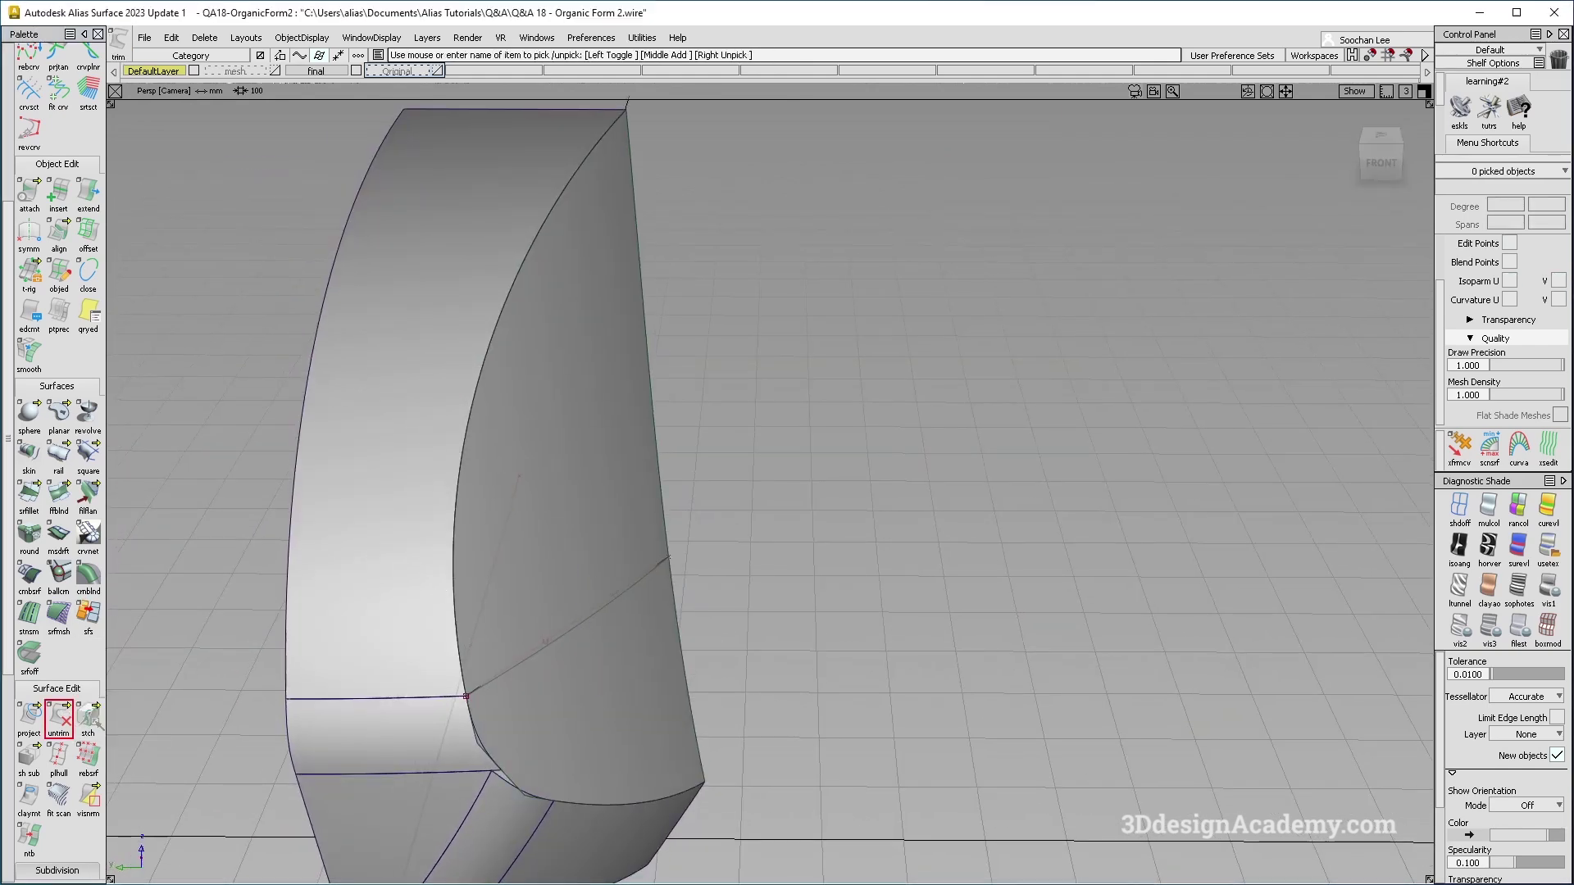
alt+shift+drag(828, 459, 686, 500)
click(686, 499)
click(685, 499)
click(1398, 863)
alt+shift+drag(510, 632, 473, 638)
Step: Create a G2 surface fillet with chordal length 50 between the upper side surface and the trimmed front surface
double_click(30, 495)
click(574, 345)
click(672, 386)
alt+shift+drag(673, 379, 701, 391)
key(space)
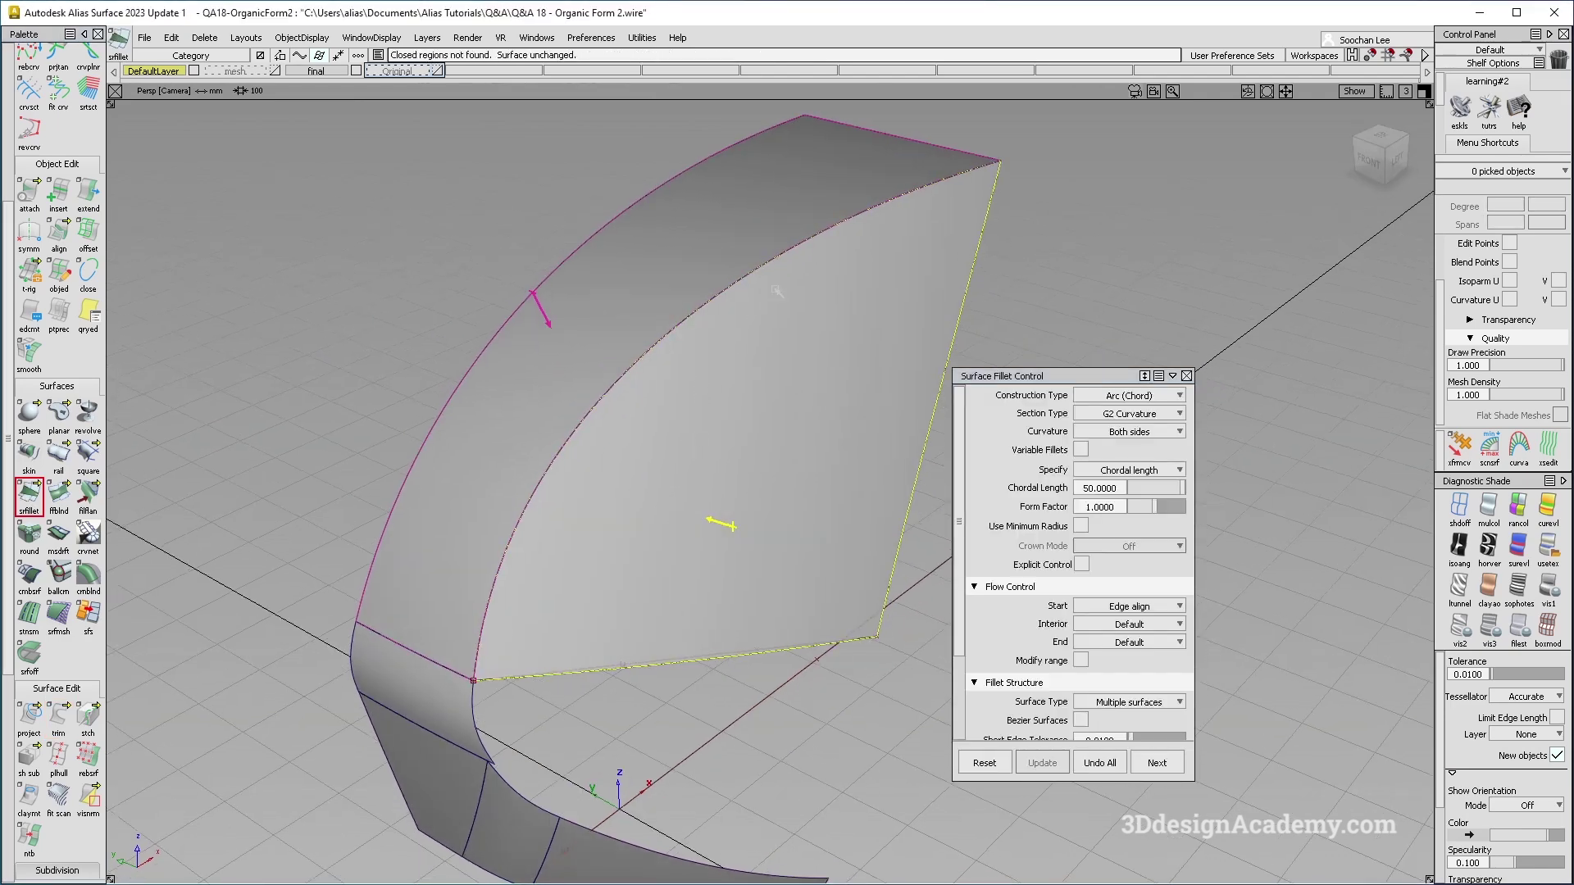
Step: Compare the flow options at the upper fillet's lower end and set that end to Default
alt+shift+drag(621, 484, 651, 502)
click(484, 656)
click(496, 658)
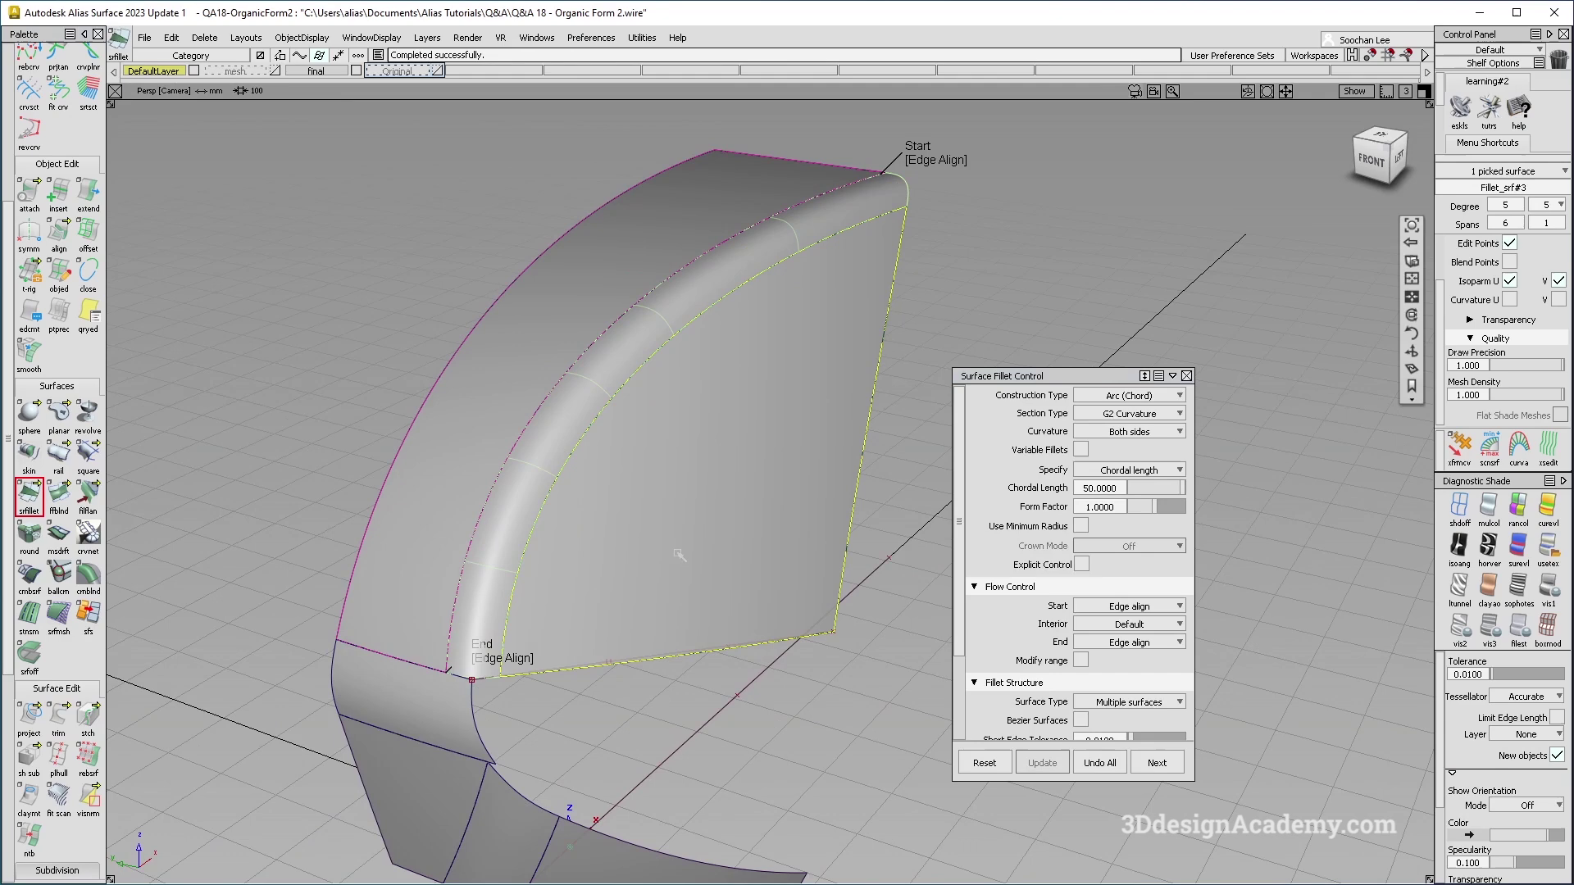
alt+shift+drag(616, 516, 696, 477)
click(525, 656)
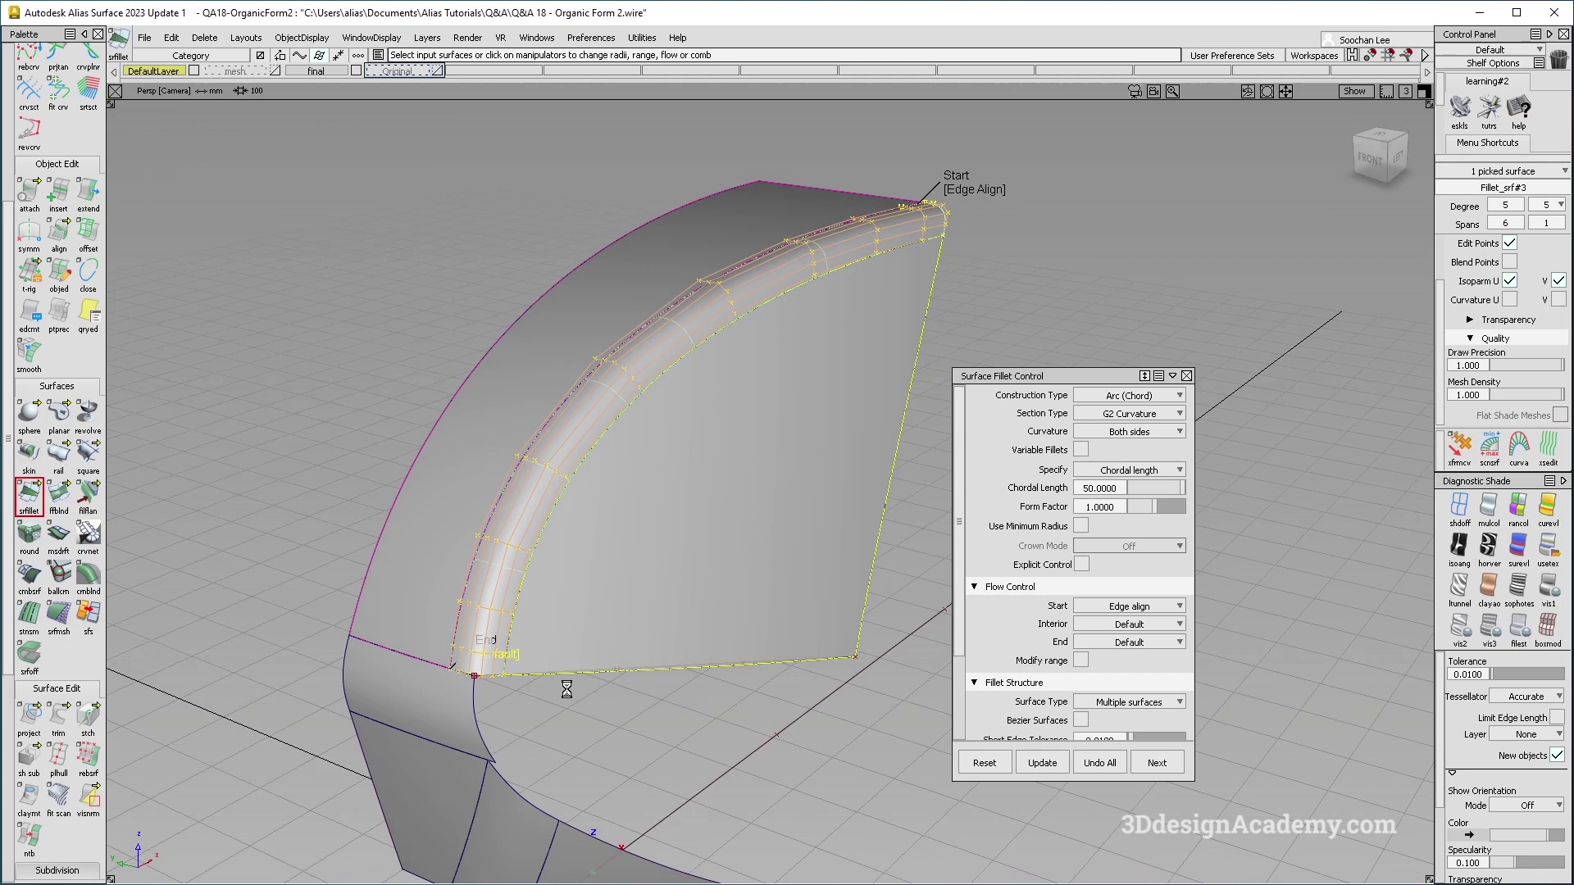
Step: Remove the guide curve and delete the construction history of the upper fillet and its adjoining surfaces
ctrl+shift+drag(679, 630, 706, 679)
alt+shift+middle_drag(705, 678, 727, 612)
drag(853, 753, 707, 531)
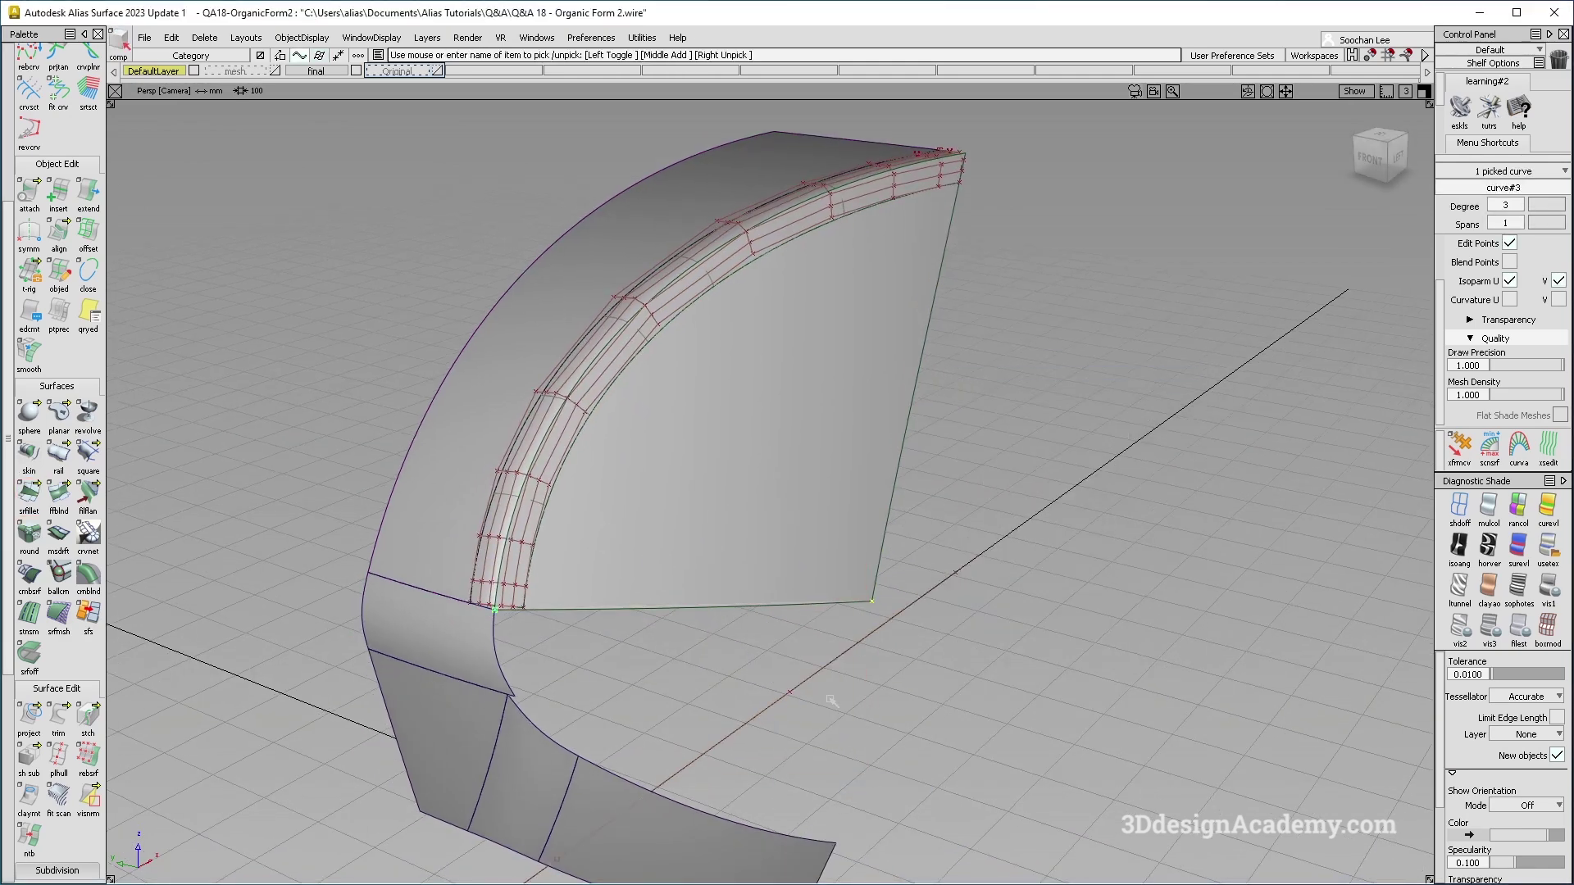
click(847, 371)
drag(472, 671, 801, 254)
click(218, 40)
click(212, 78)
Step: Untrim the front surface completely, back to its full untrimmed extent
ctrl+shift+drag(724, 655, 741, 350)
click(726, 410)
click(59, 717)
click(651, 560)
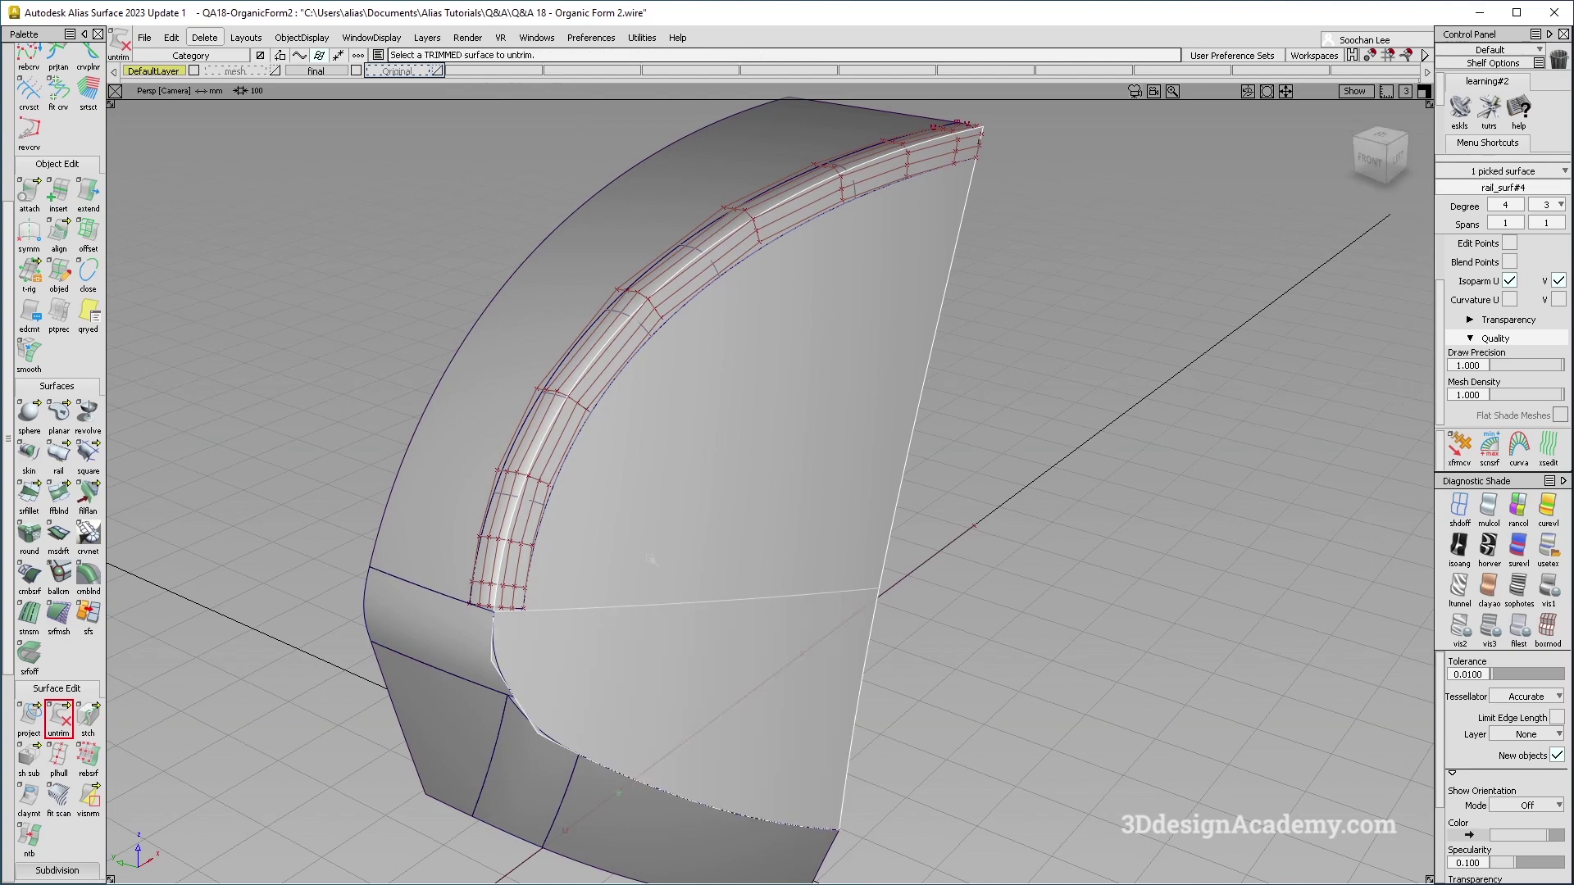
alt+shift+middle_drag(582, 758, 680, 545)
ctrl+shift+drag(875, 730, 805, 467)
click(808, 401)
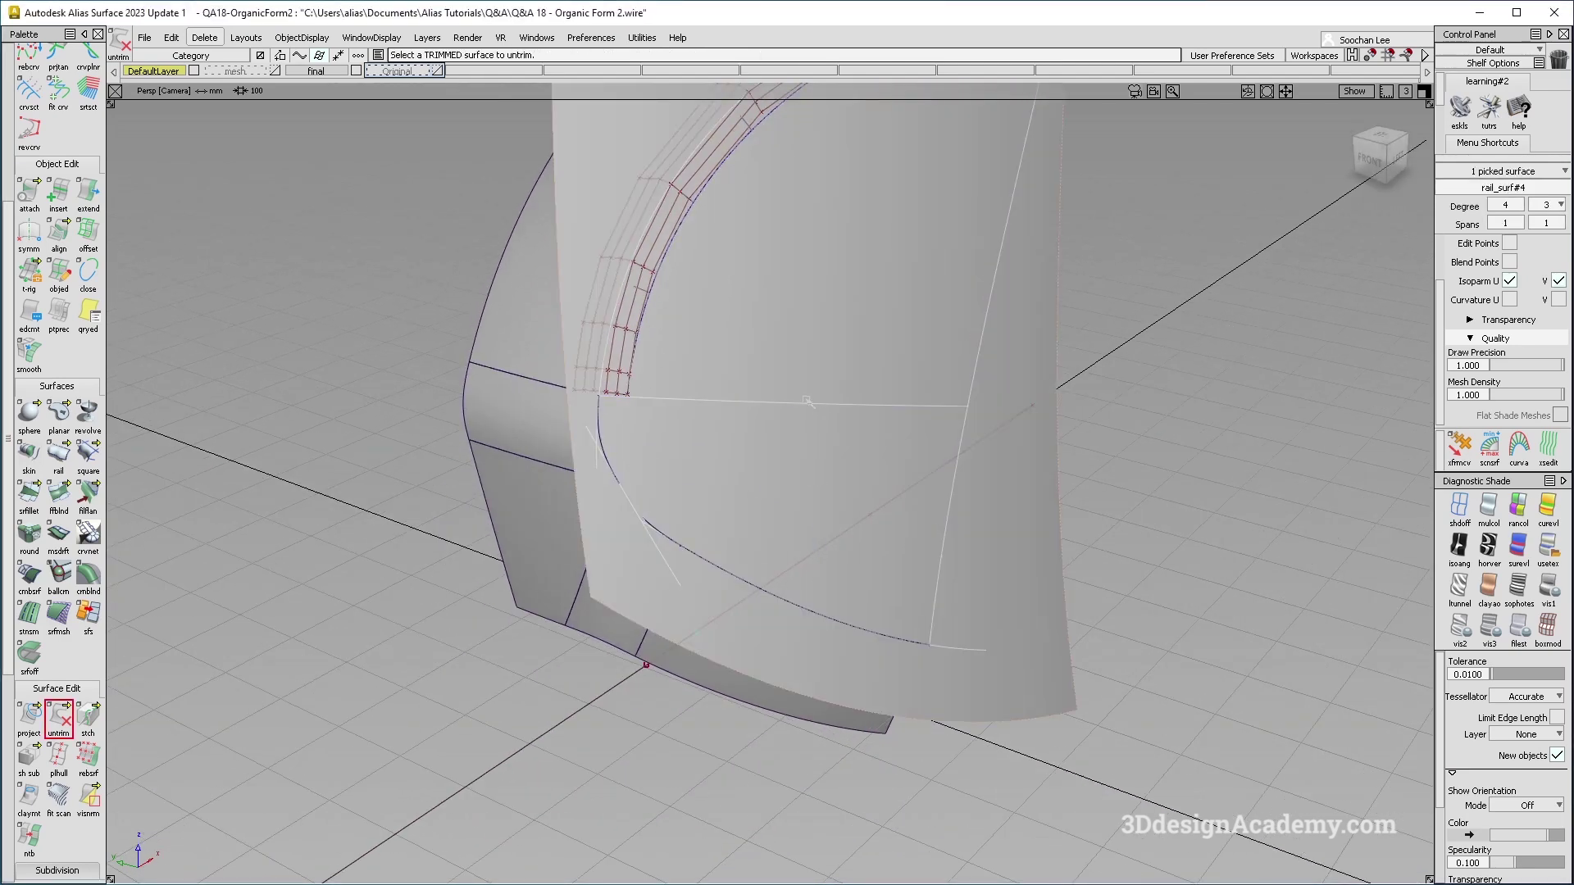
Step: Delete the projected dividing curve from the front surface and trim the surface back to its full outline
ctrl+shift+drag(931, 565, 801, 439)
click(800, 403)
key(Delete)
key(Return)
drag(59, 718, 87, 718)
click(58, 717)
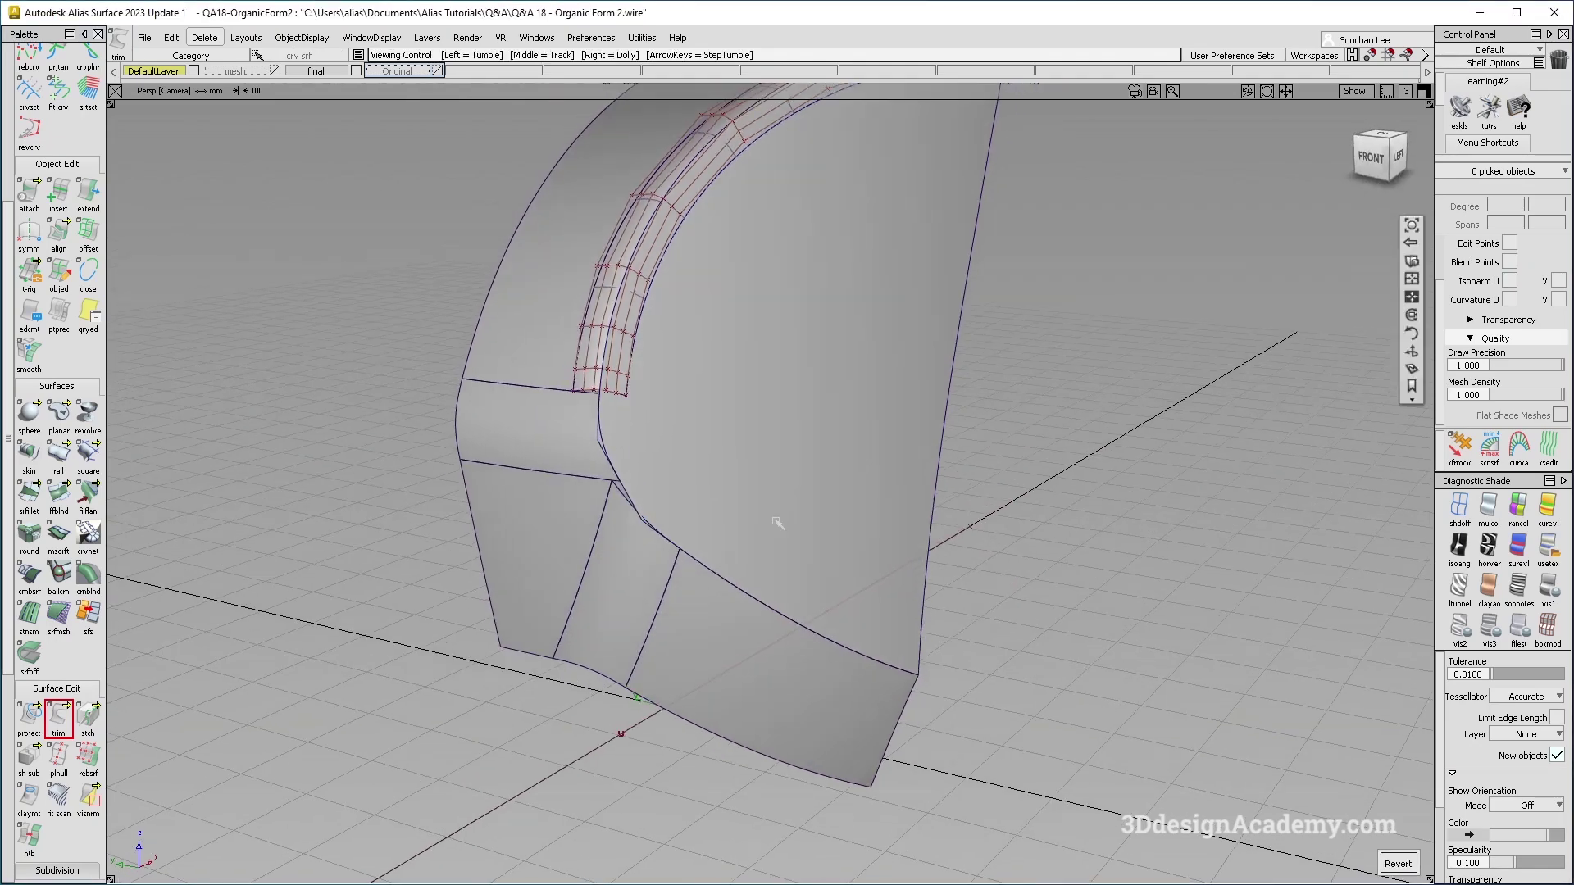
Step: Fillet the front surface and the lower side surface with chordal length 50, setting the end flow to Extend
click(29, 492)
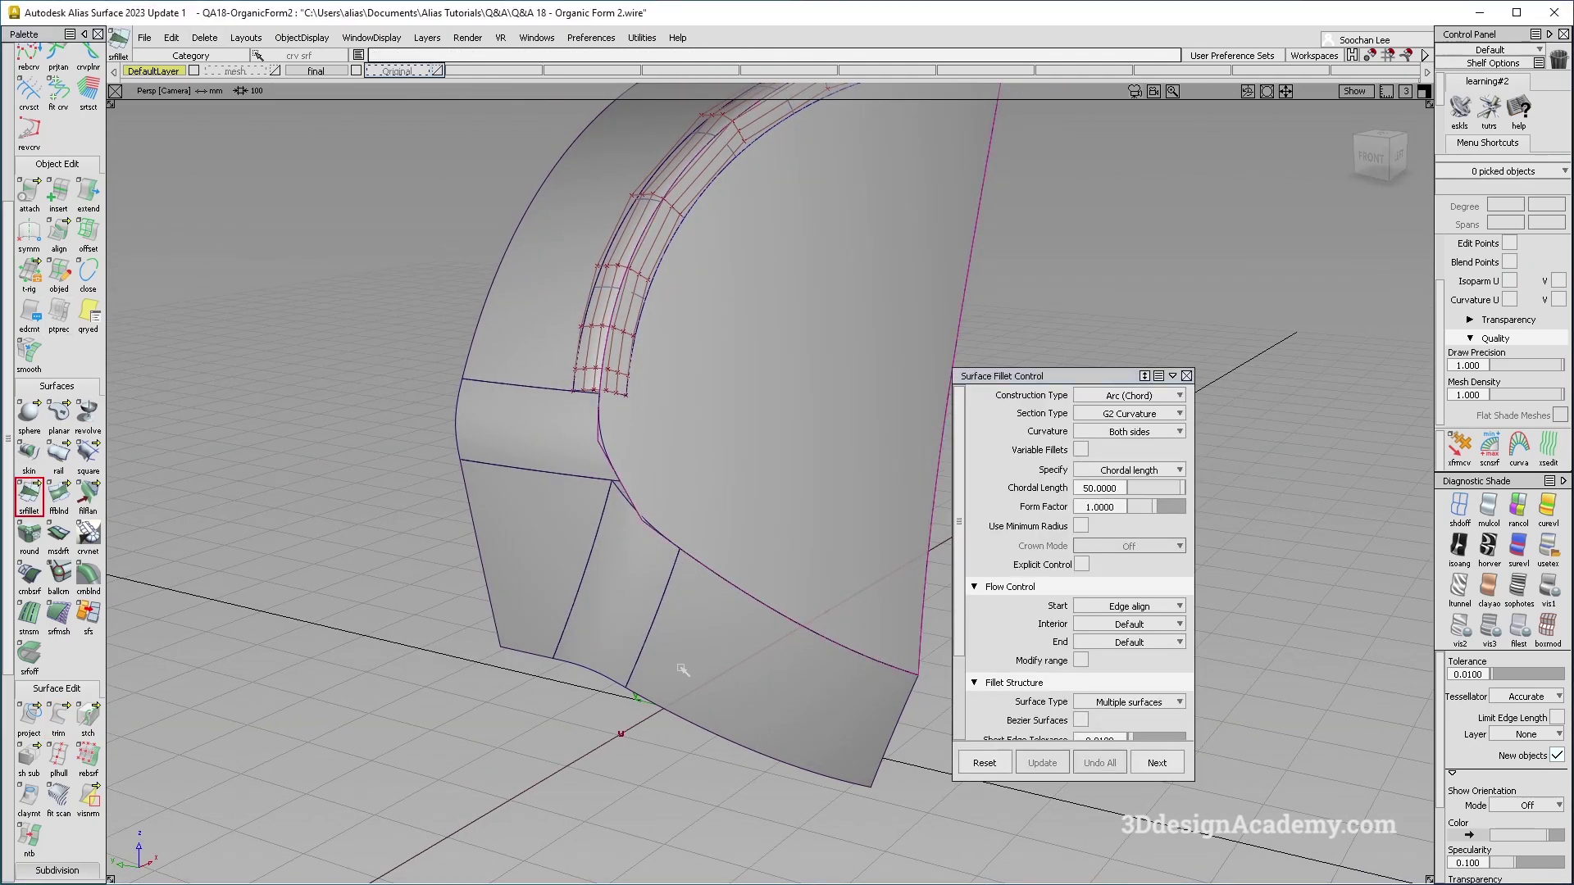
click(771, 713)
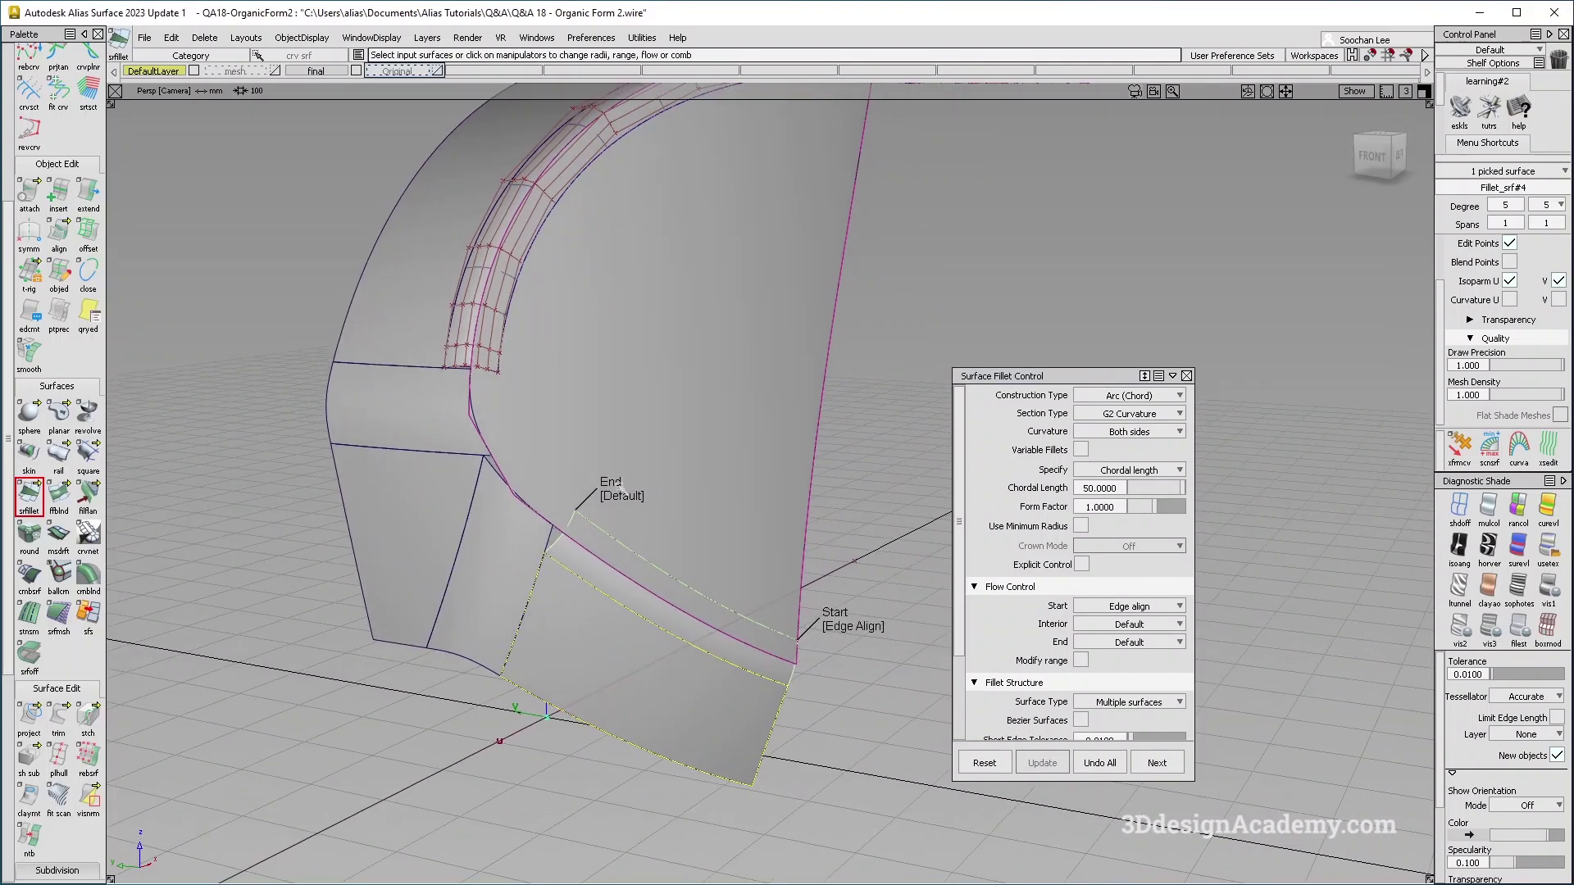
click(616, 487)
click(640, 502)
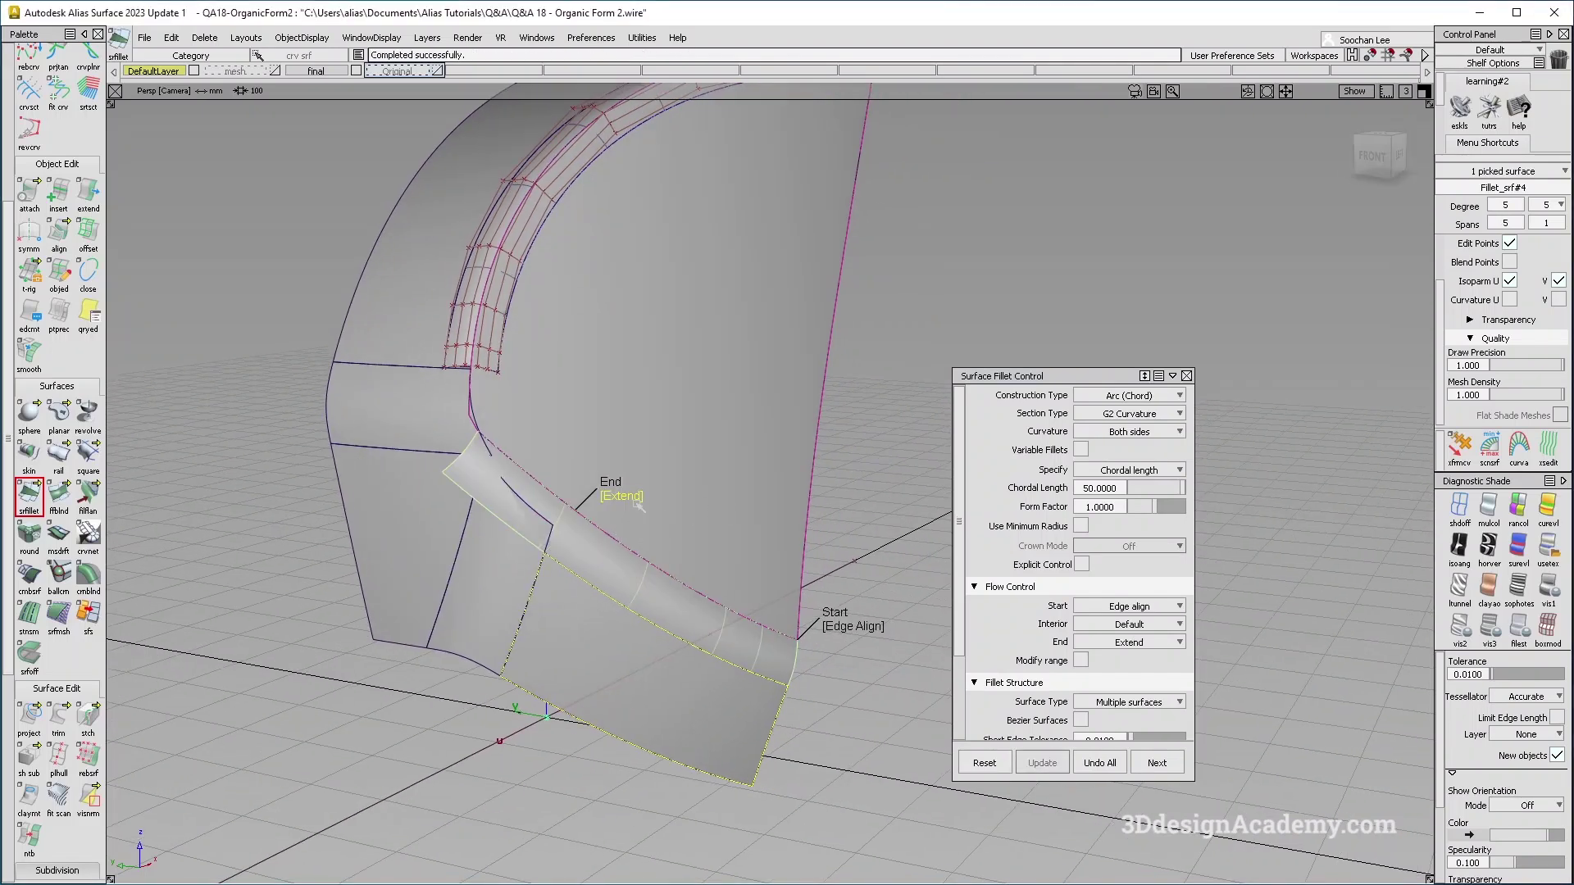
Step: Try the Connect and Default end flows on the lower fillet and undo the fillet
click(645, 500)
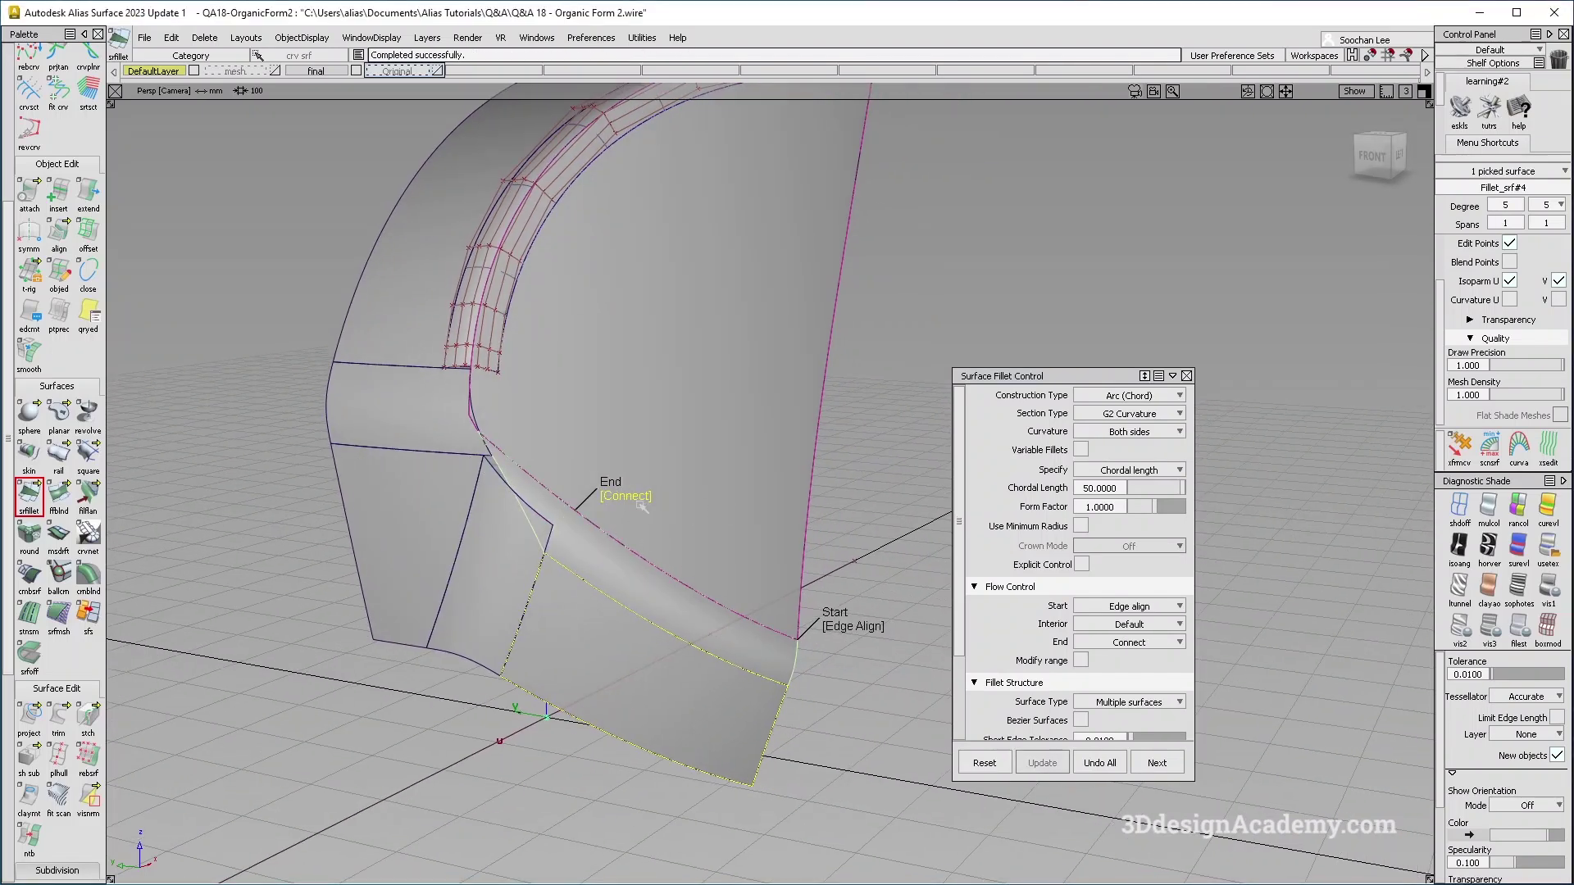
click(644, 508)
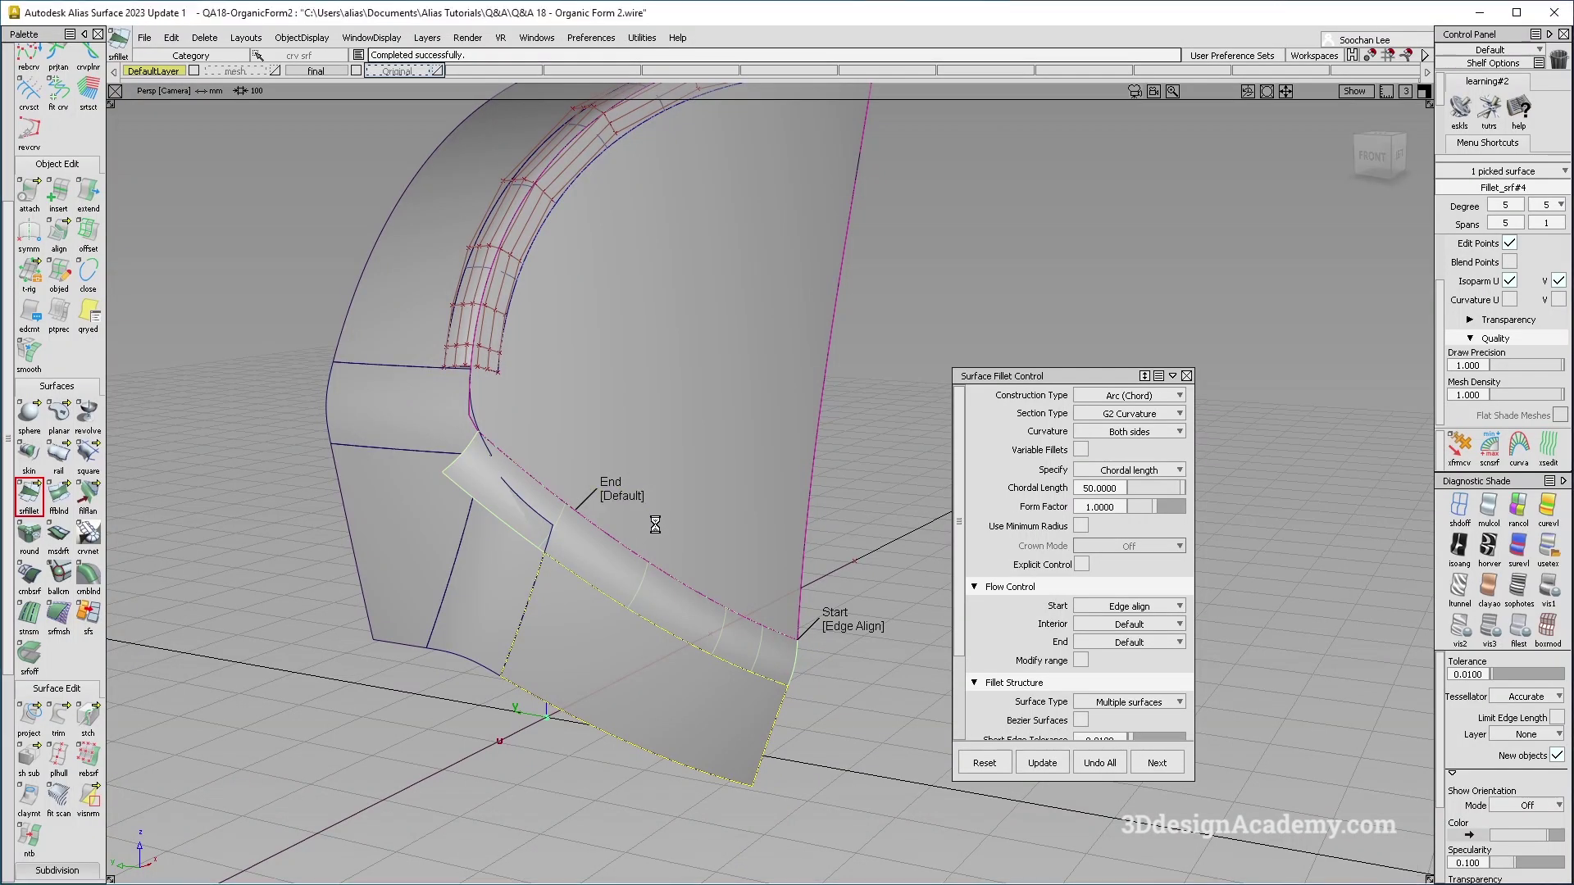
alt+shift+drag(644, 508, 515, 447)
ctrl+shift+drag(715, 572, 584, 618)
click(1099, 762)
Step: Untrim the lower, middle and upper side surfaces back to their full extents
ctrl+shift+drag(720, 495, 623, 608)
click(522, 619)
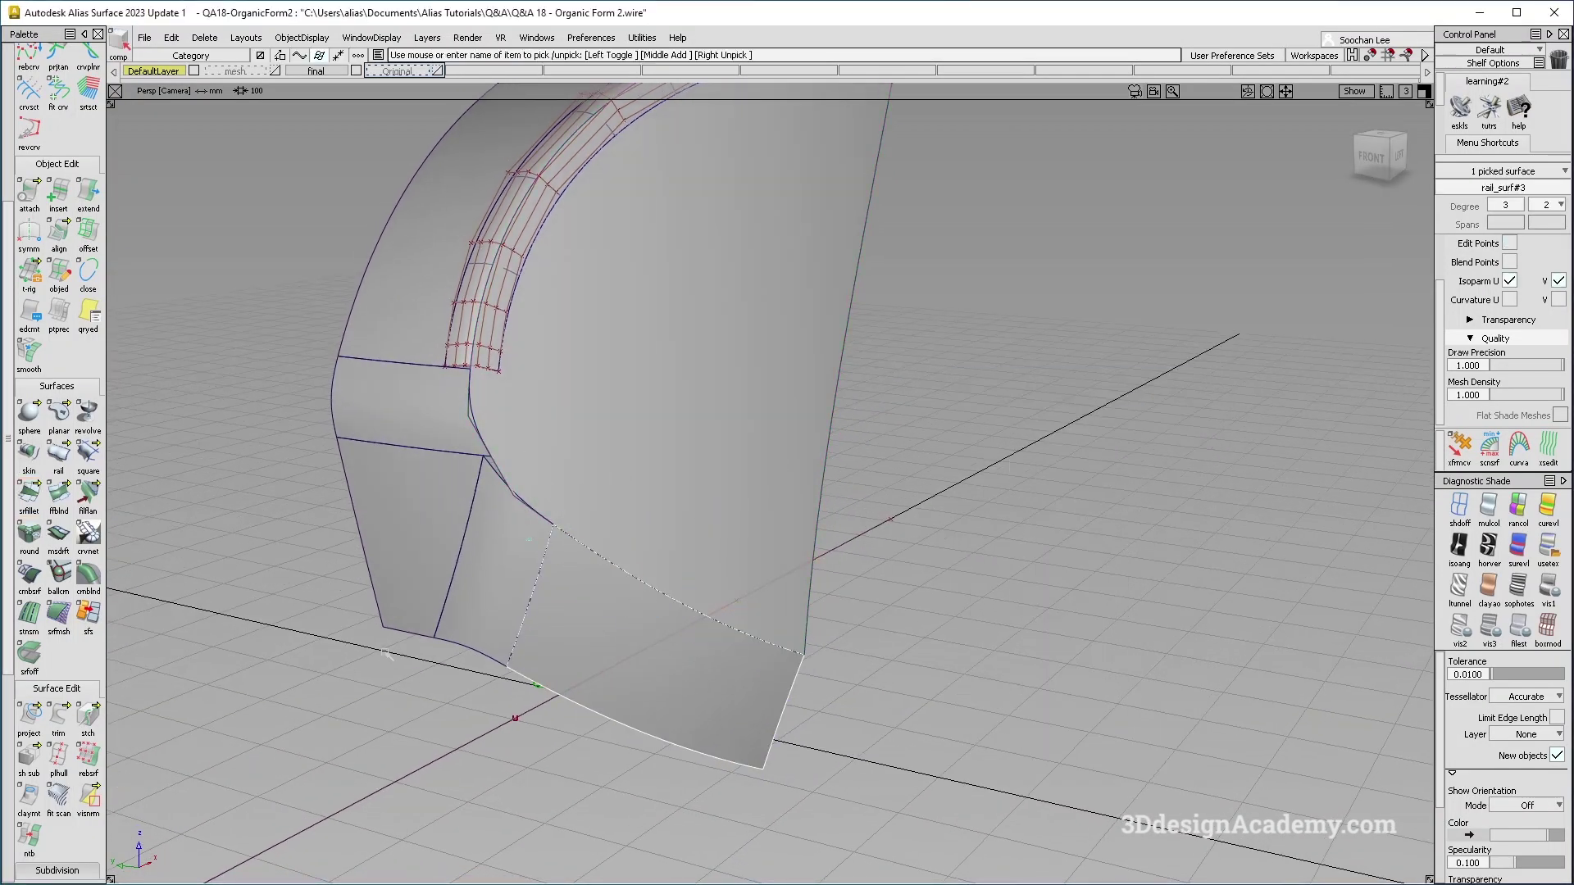
drag(58, 711, 128, 718)
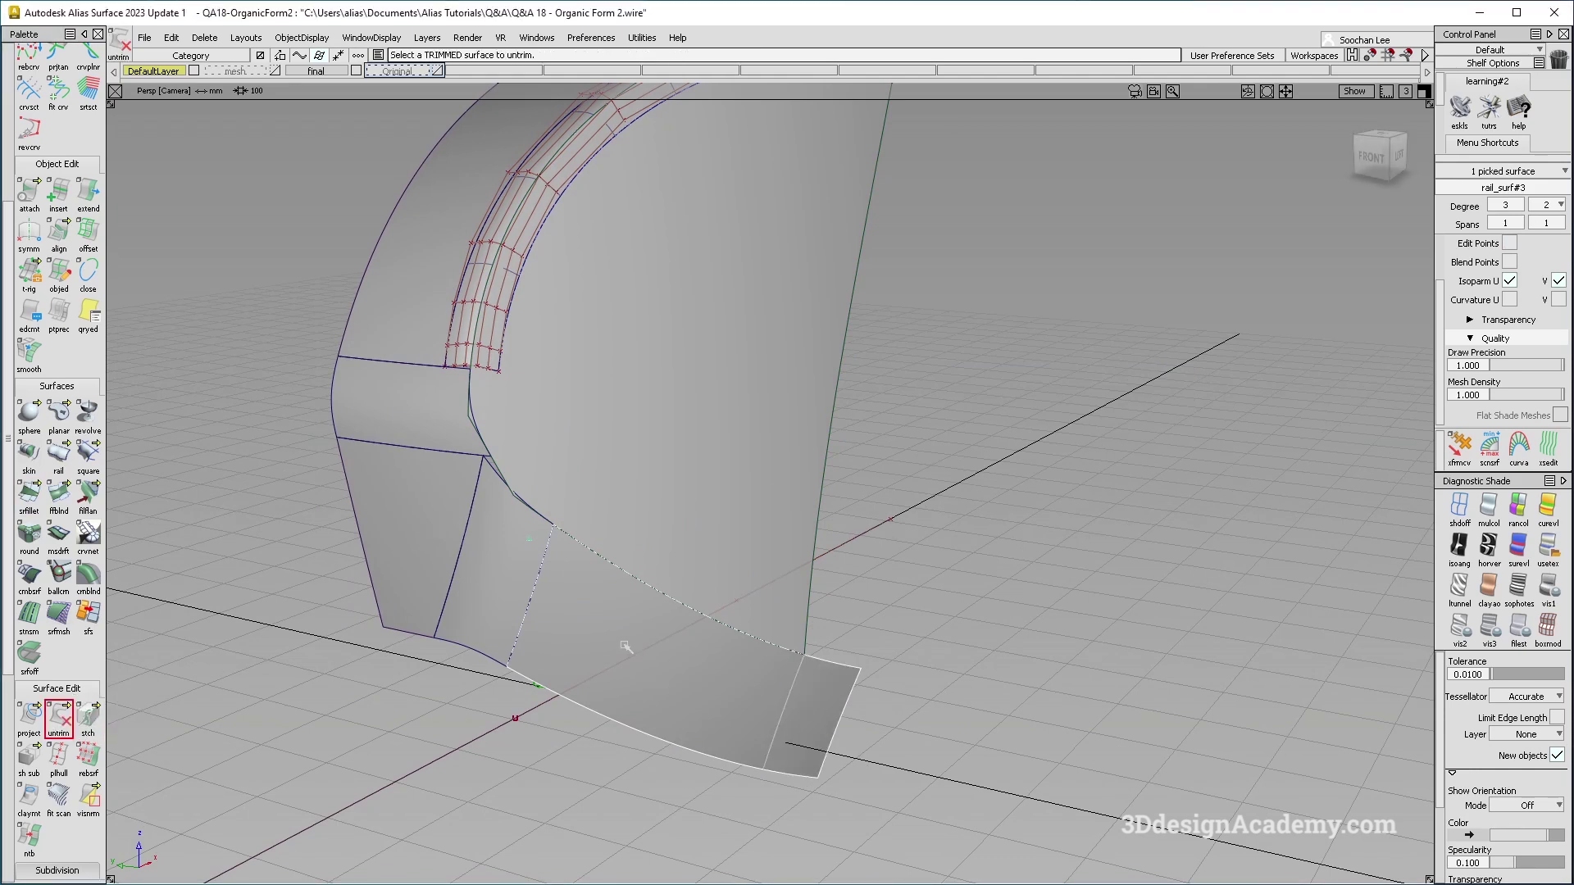
click(426, 511)
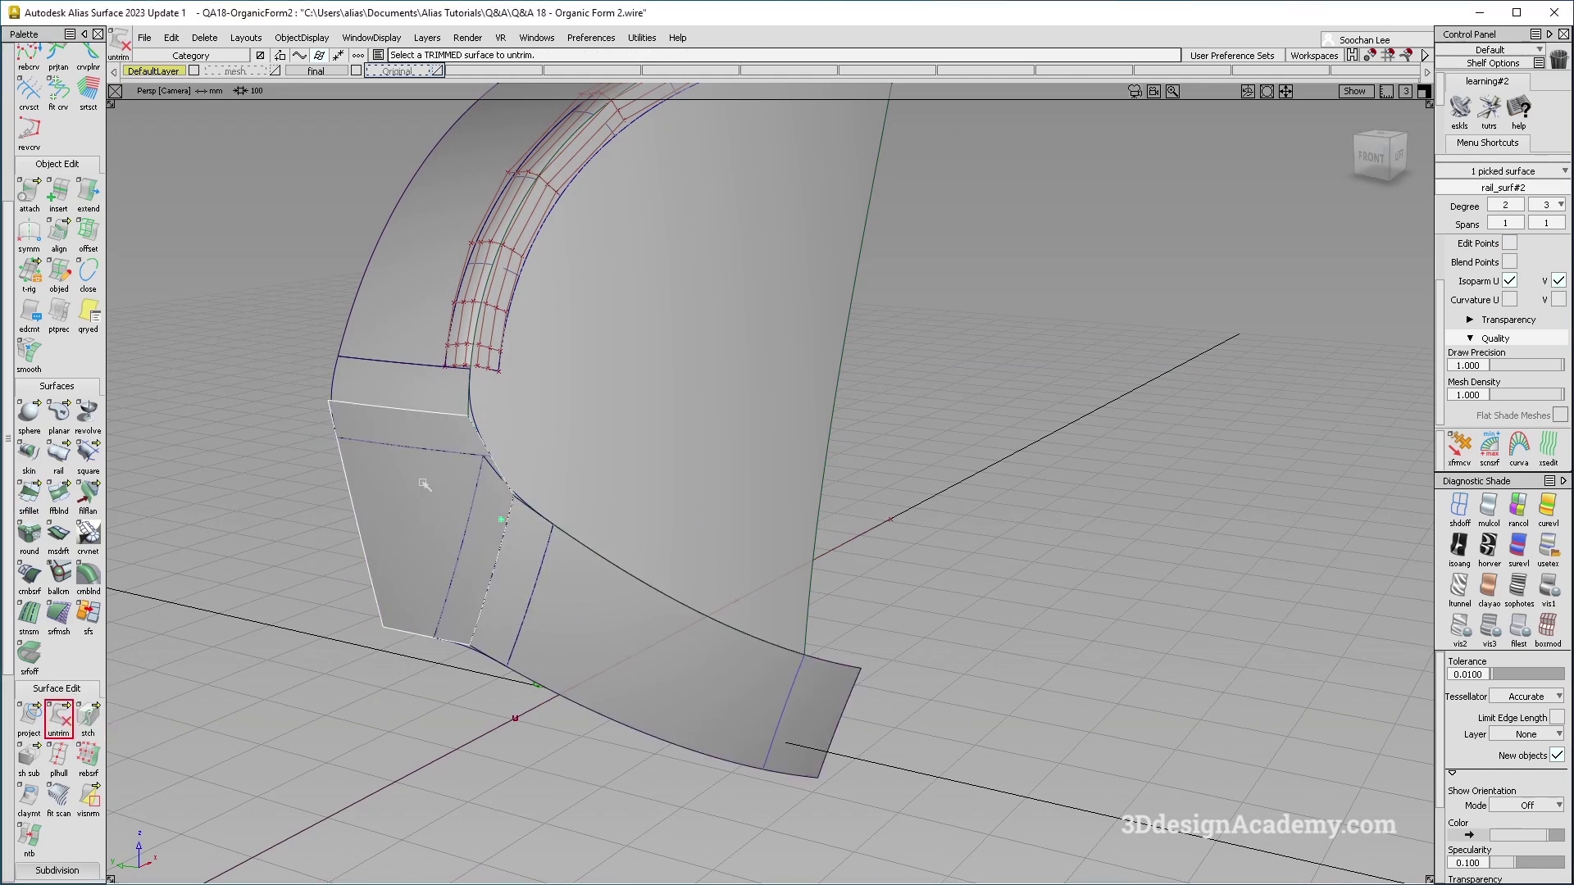
click(415, 306)
click(895, 730)
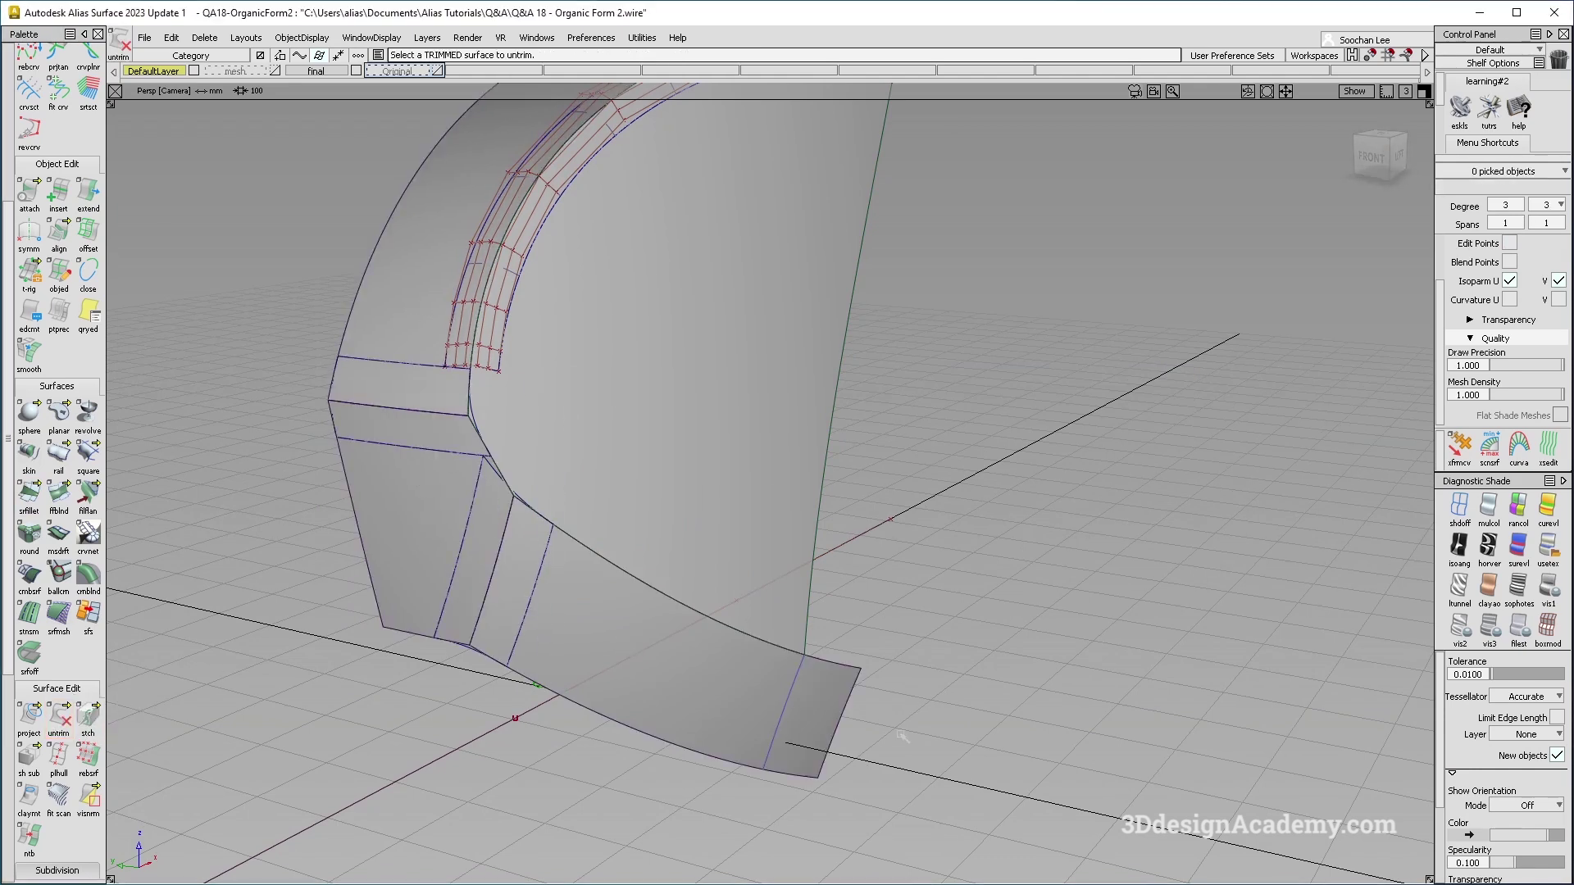
Step: Delete the construction history of all the surfaces
ctrl+shift+drag(1006, 353, 525, 672)
click(205, 38)
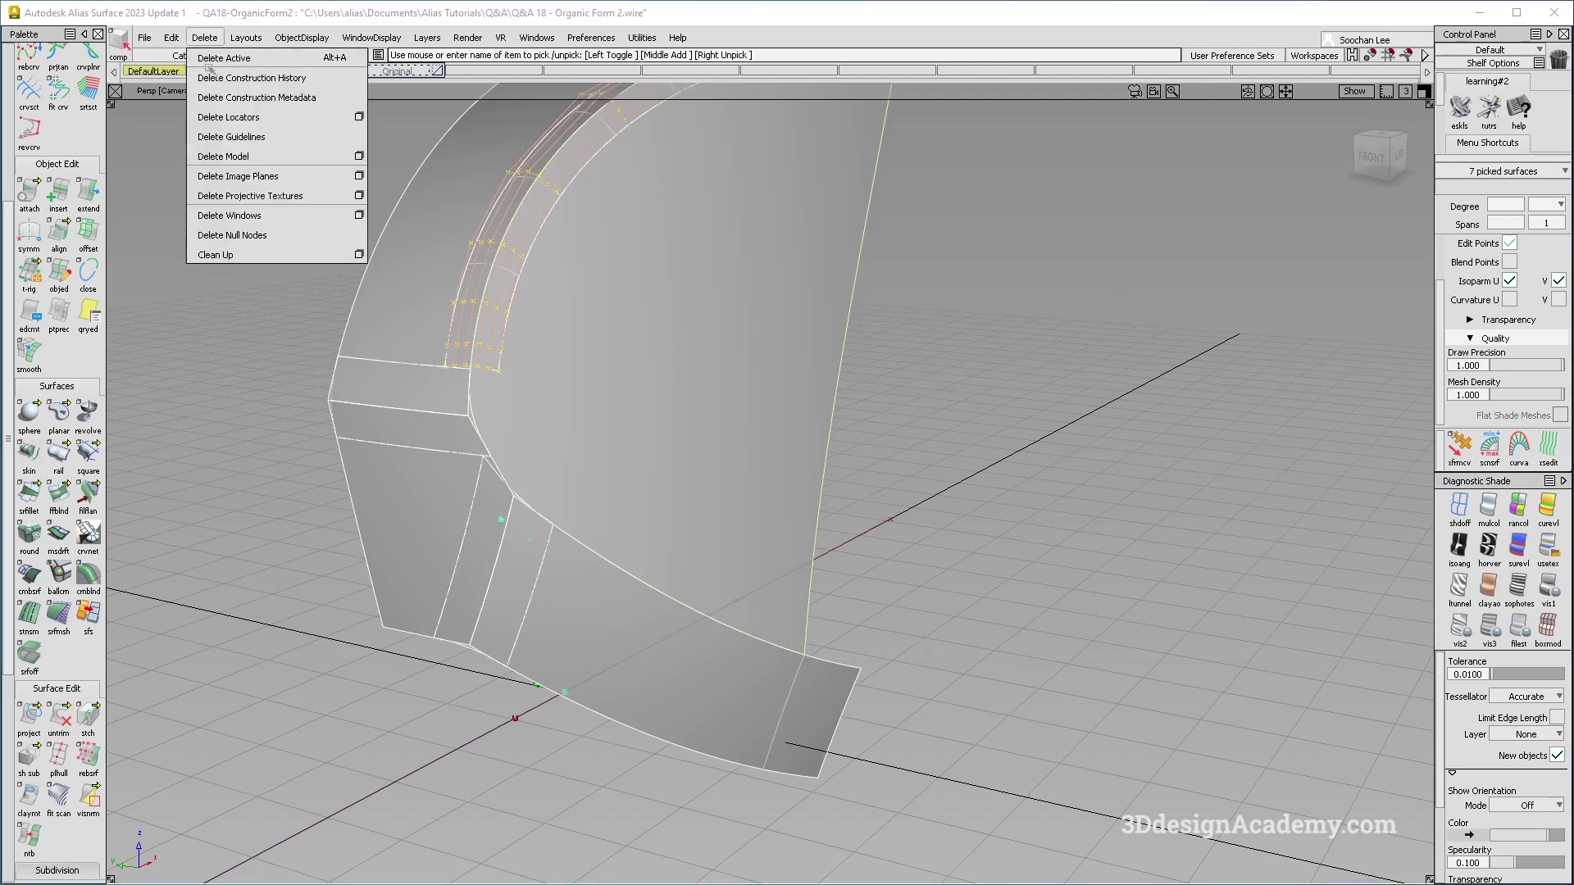
click(209, 76)
Step: Trim the lower side surface, discarding the end region that overhangs beyond the front surface
ctrl+shift+drag(631, 656, 576, 341)
drag(59, 716, 89, 717)
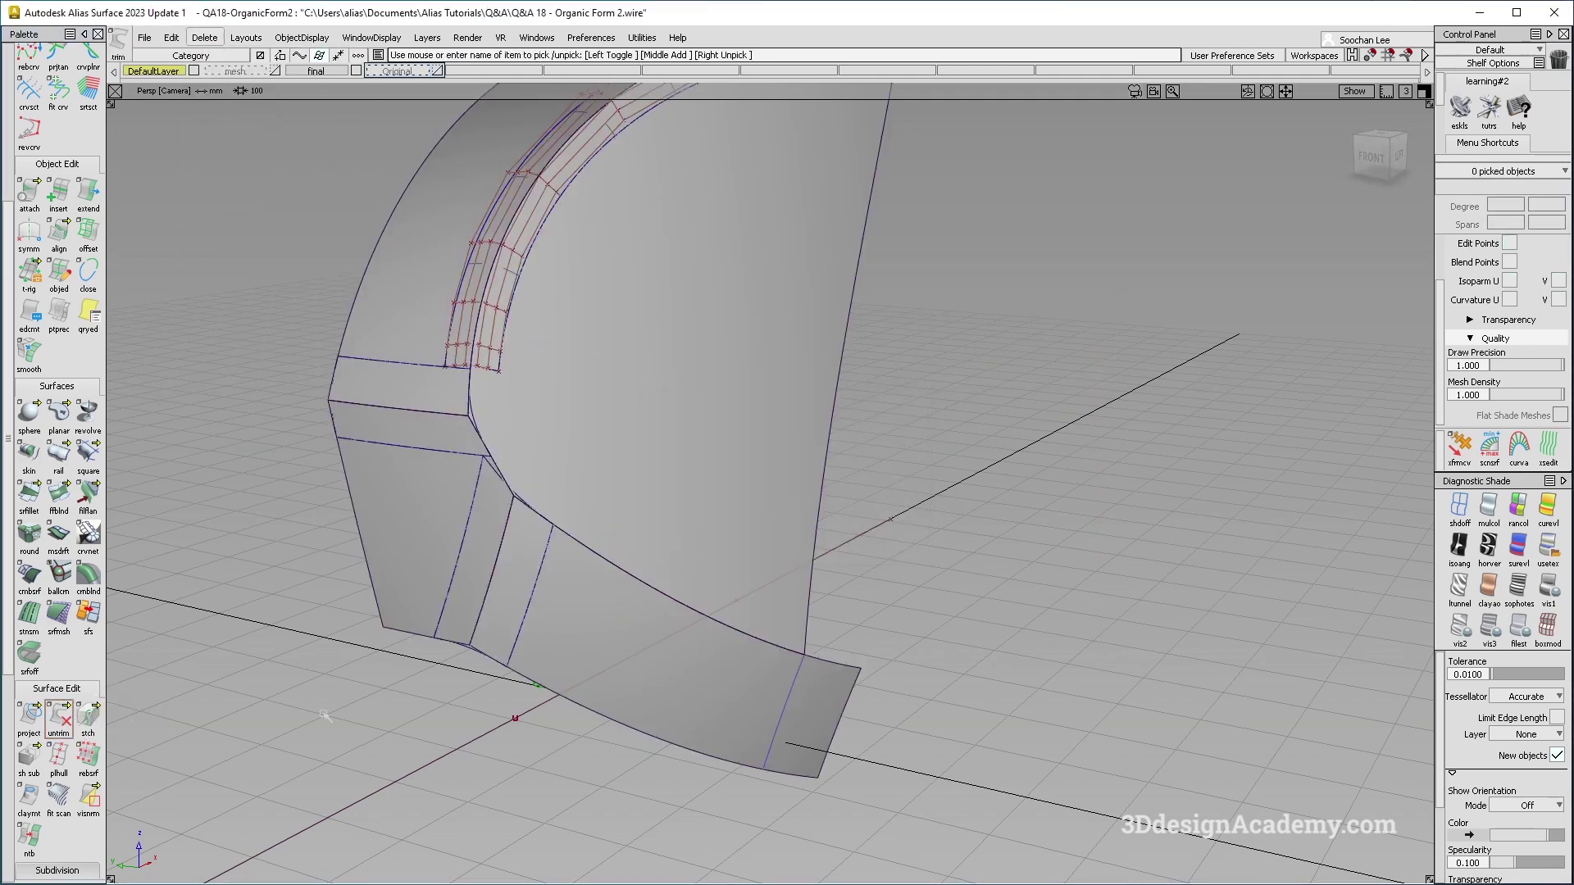
click(639, 649)
click(808, 708)
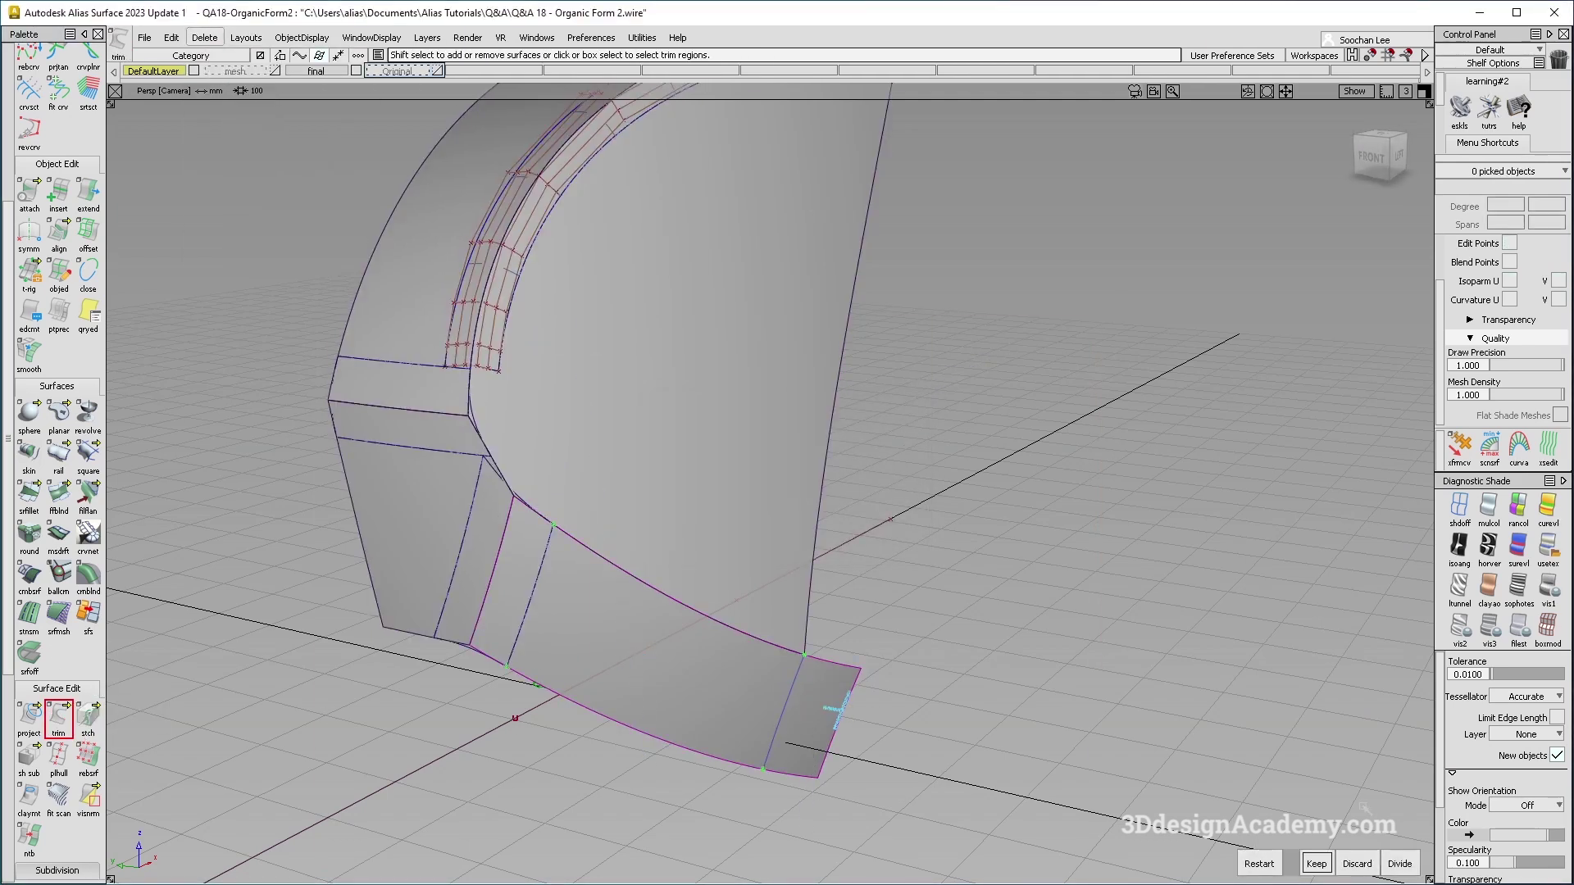
click(1357, 864)
ctrl+shift+drag(631, 696, 603, 492)
Step: Create a G2 Curvature fillet between the front surface and the lower side surface with chordal length 50
click(29, 494)
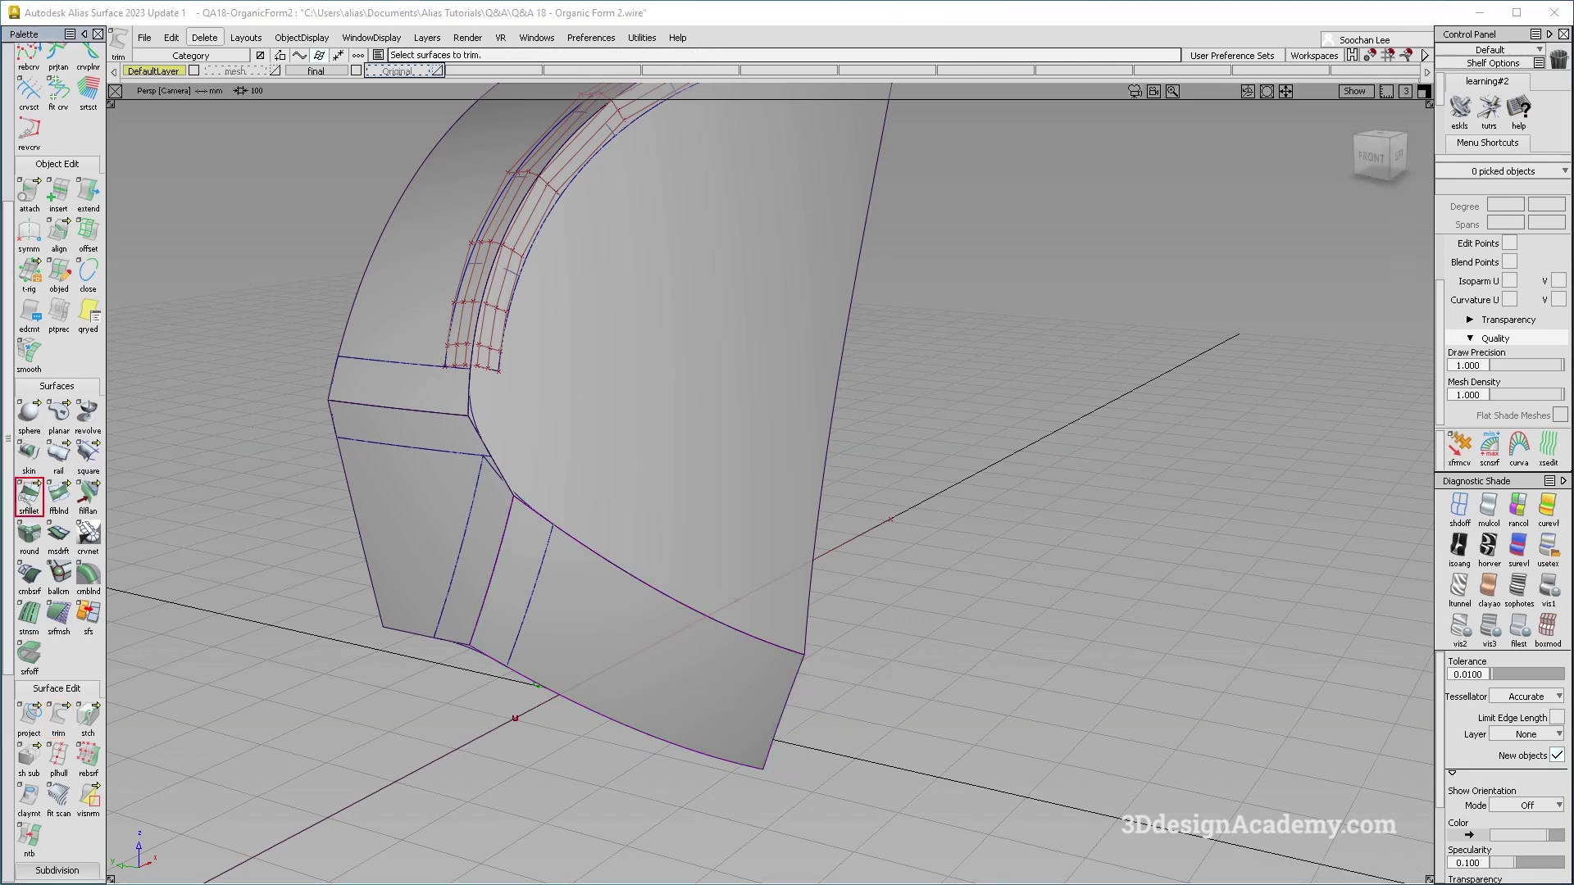
click(625, 512)
click(617, 626)
alt+shift+drag(518, 564, 512, 553)
click(1402, 863)
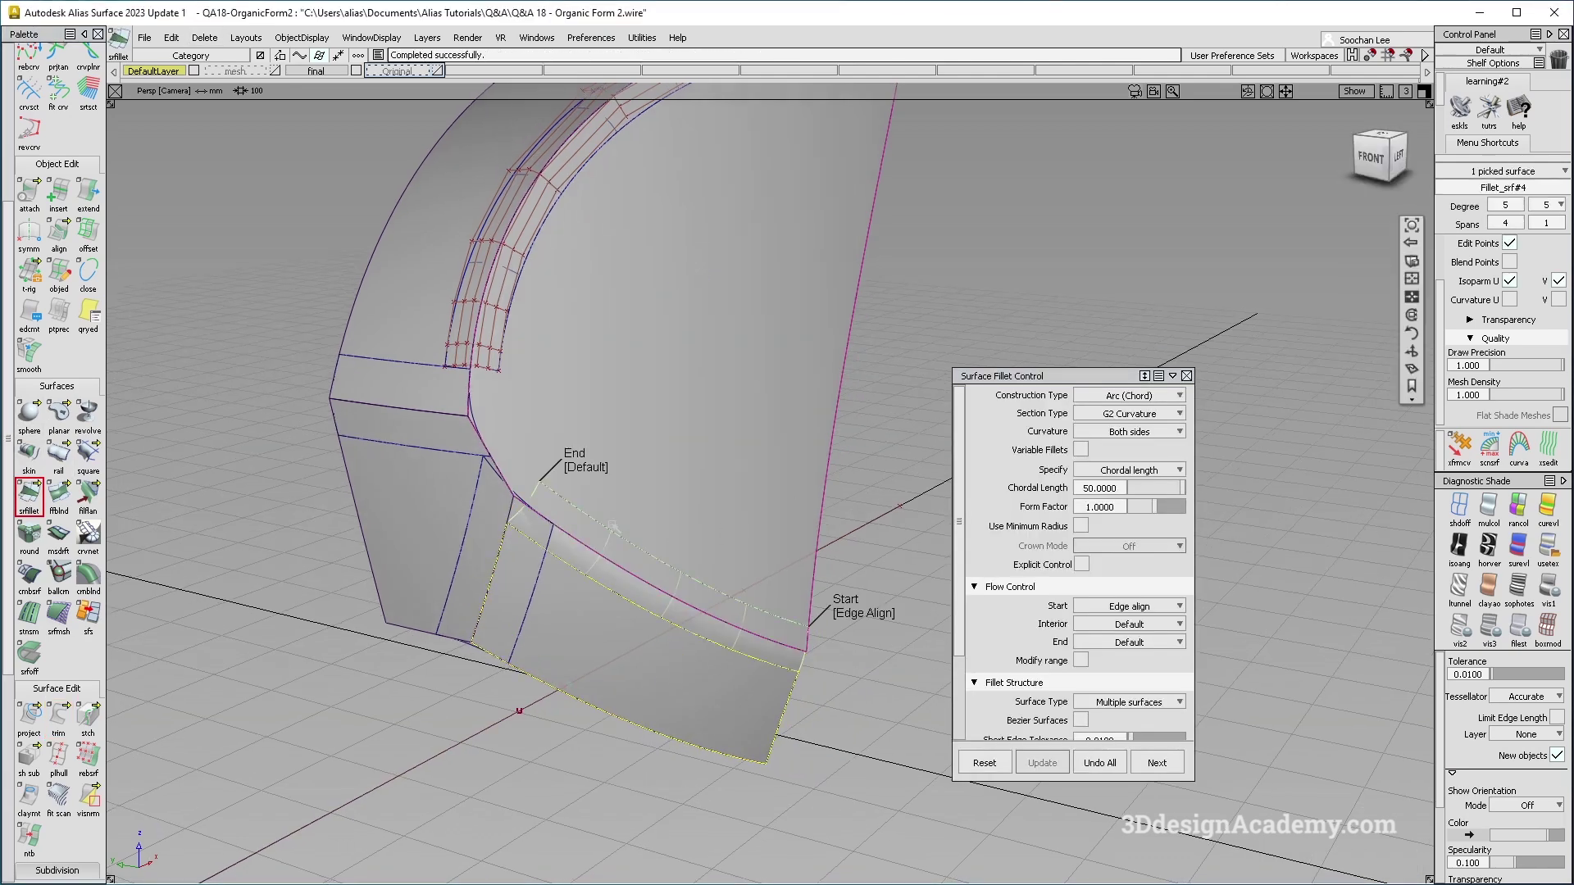
Step: Try the Extend, Edge Align and Connect end flows on the lower fillet
alt+shift+drag(615, 525, 605, 520)
click(603, 466)
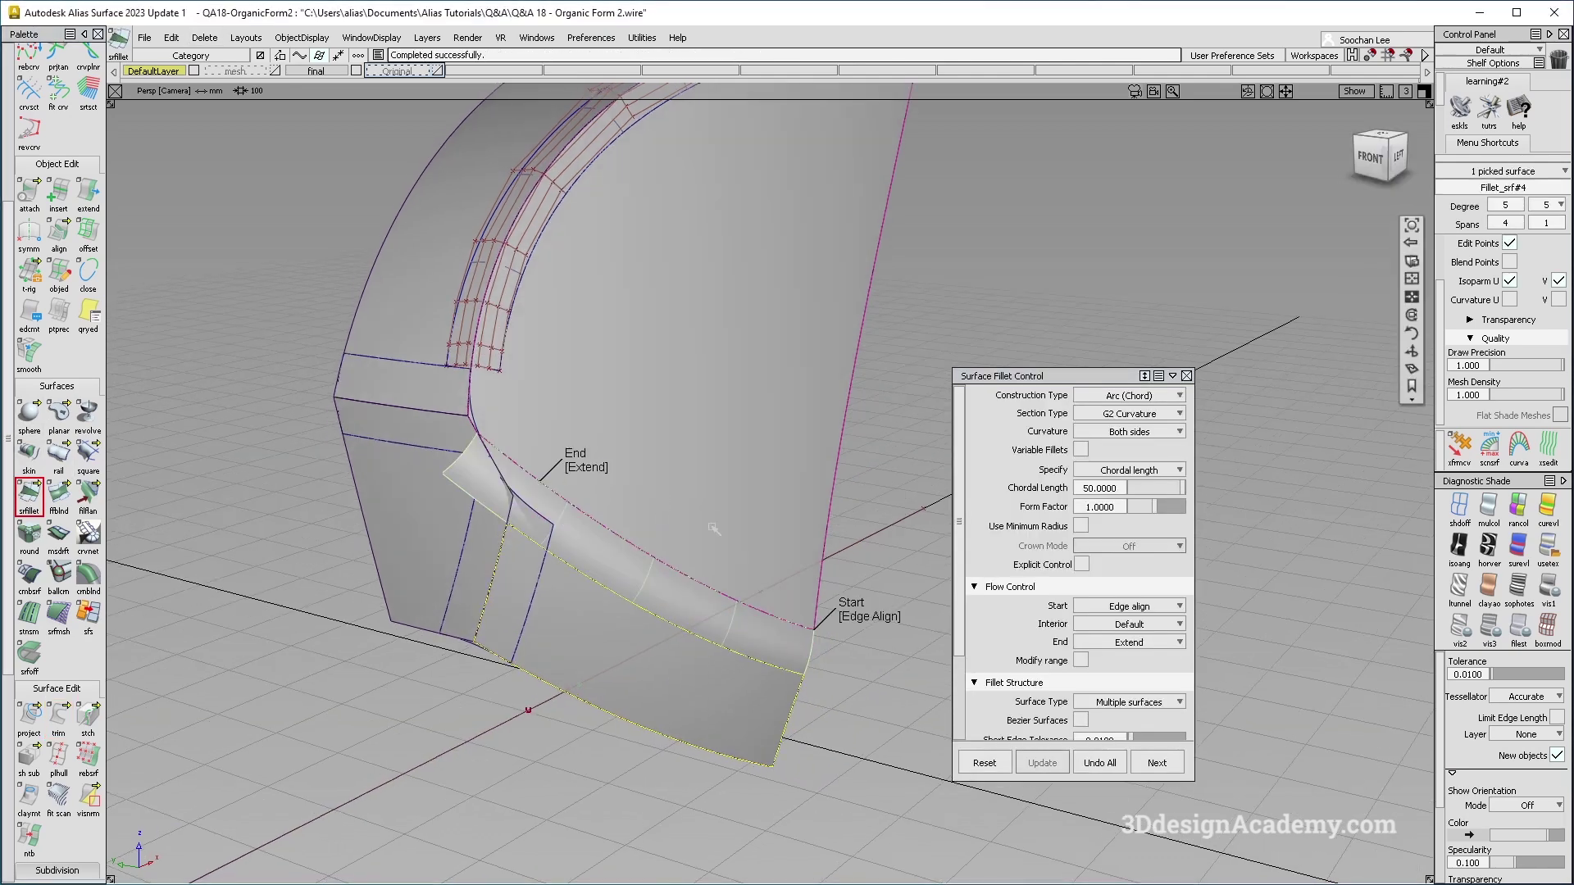
click(603, 466)
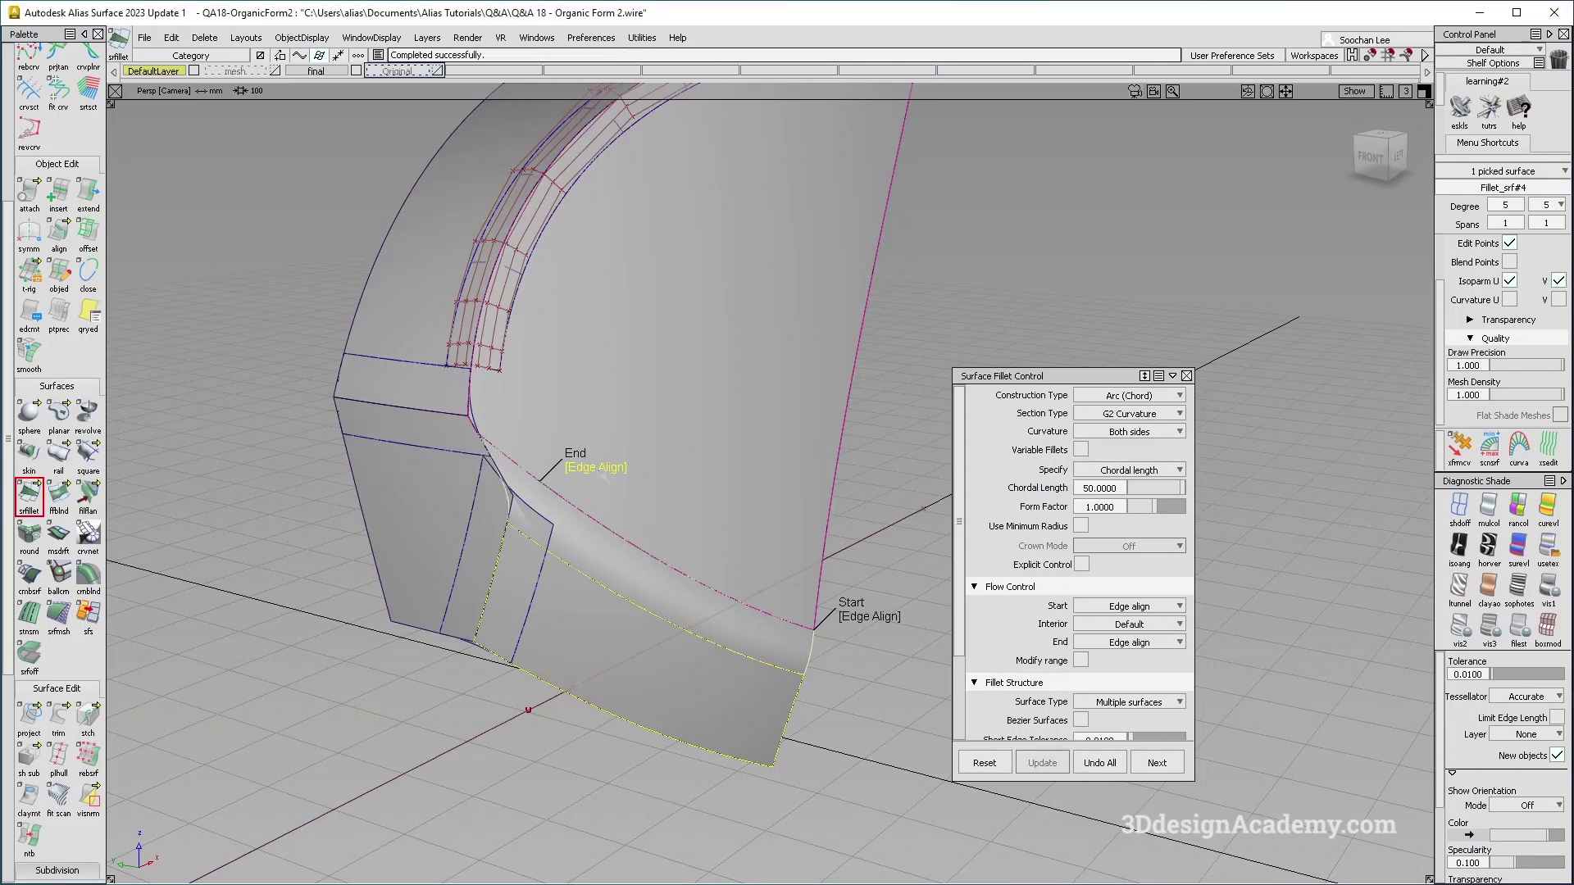
click(605, 469)
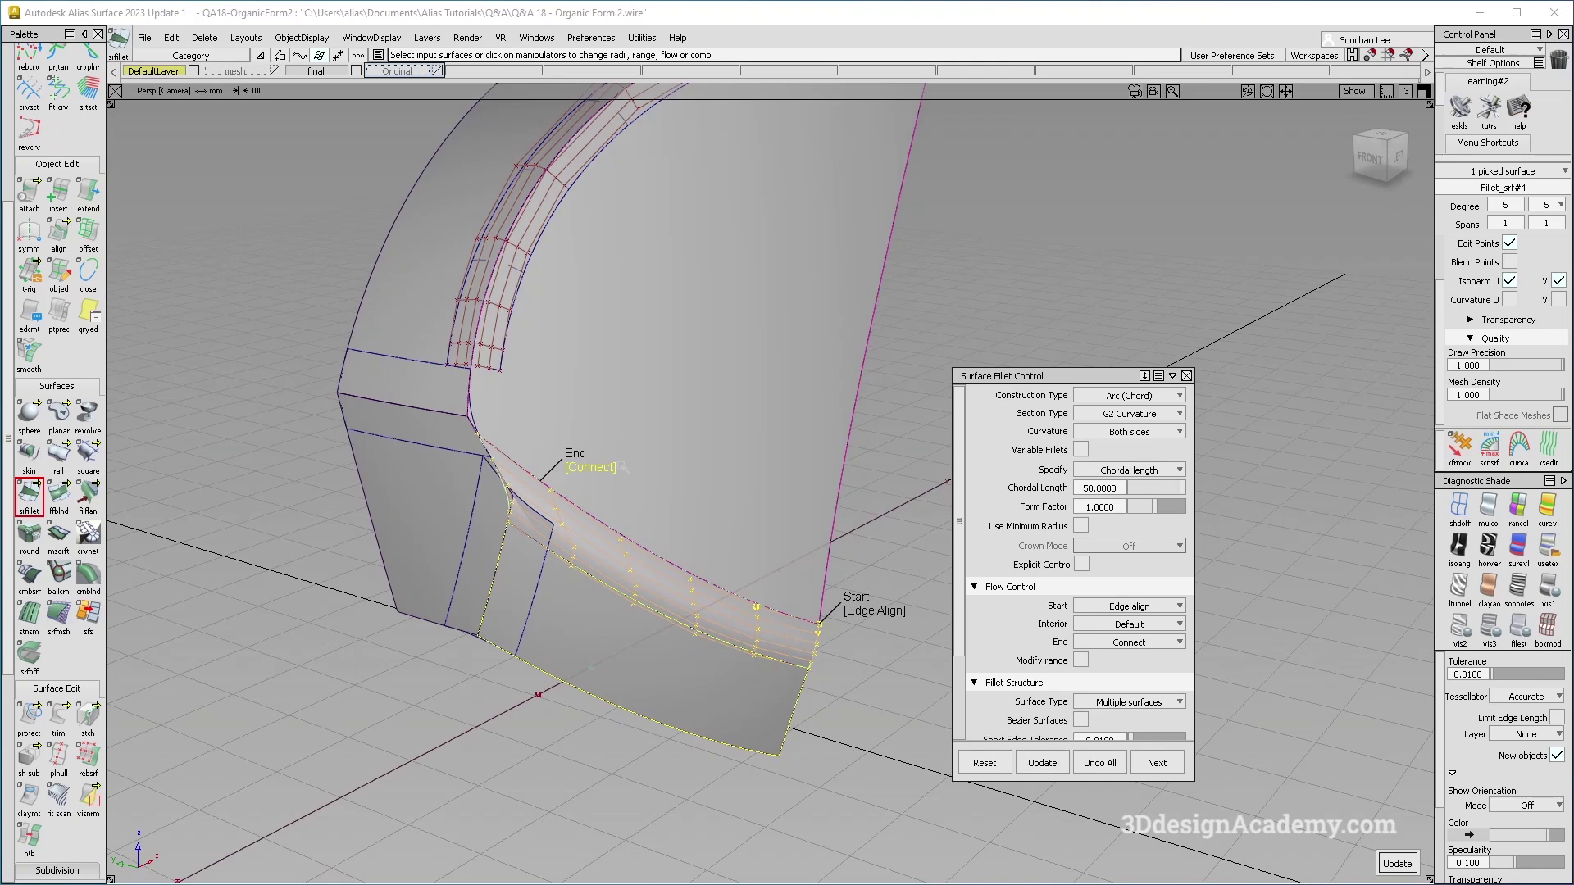
click(609, 468)
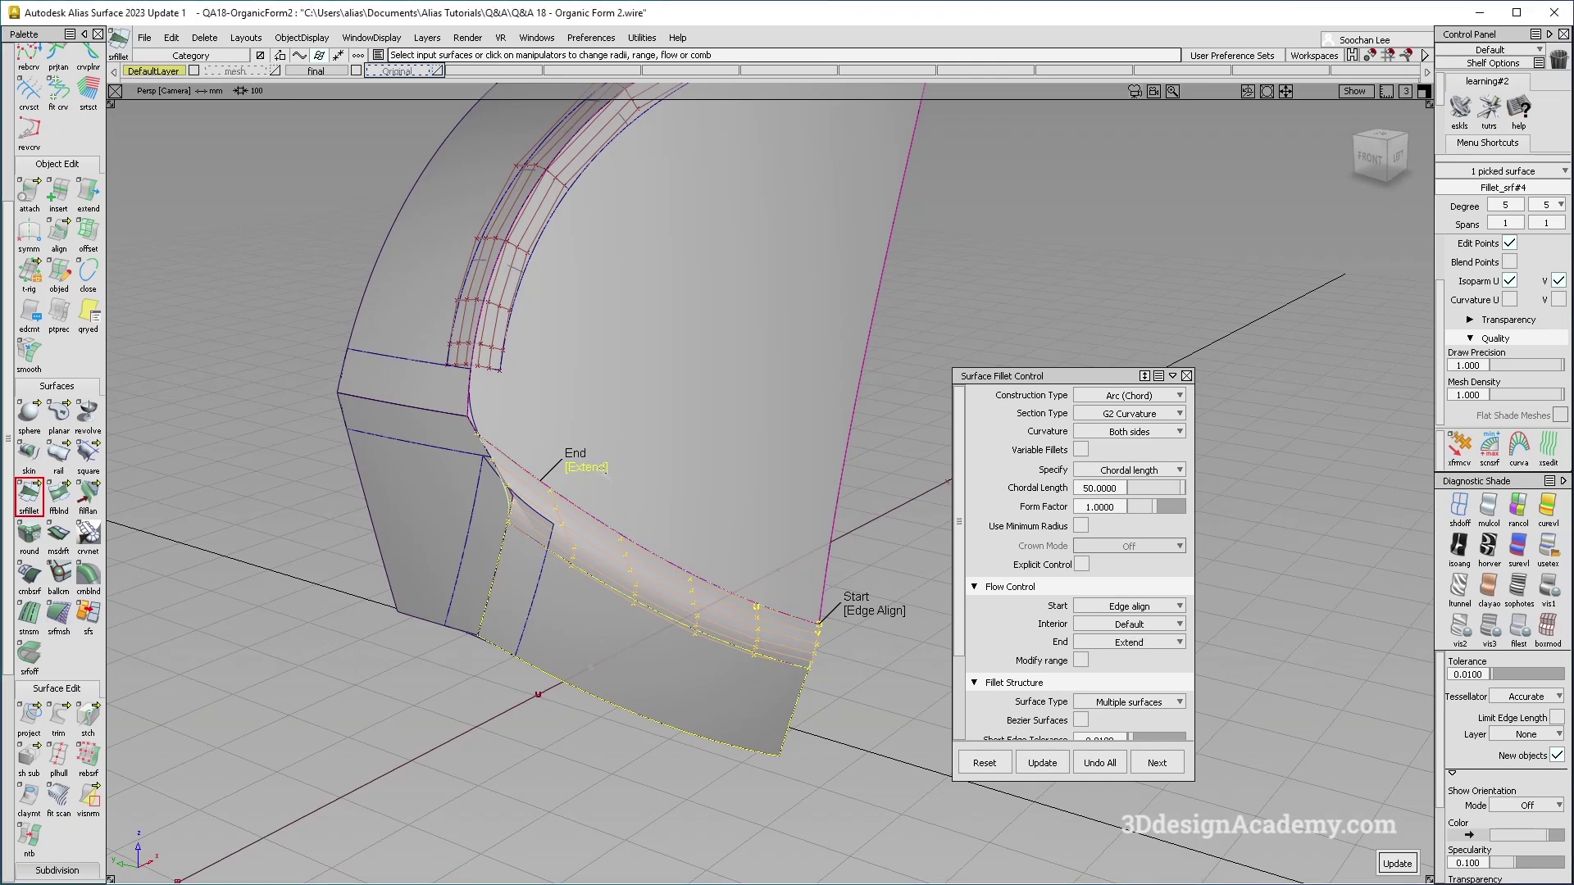
Step: Enable Bezier surfaces for the lower fillet and set its end flow to Default
scroll(1097, 670, down, 2)
click(1079, 676)
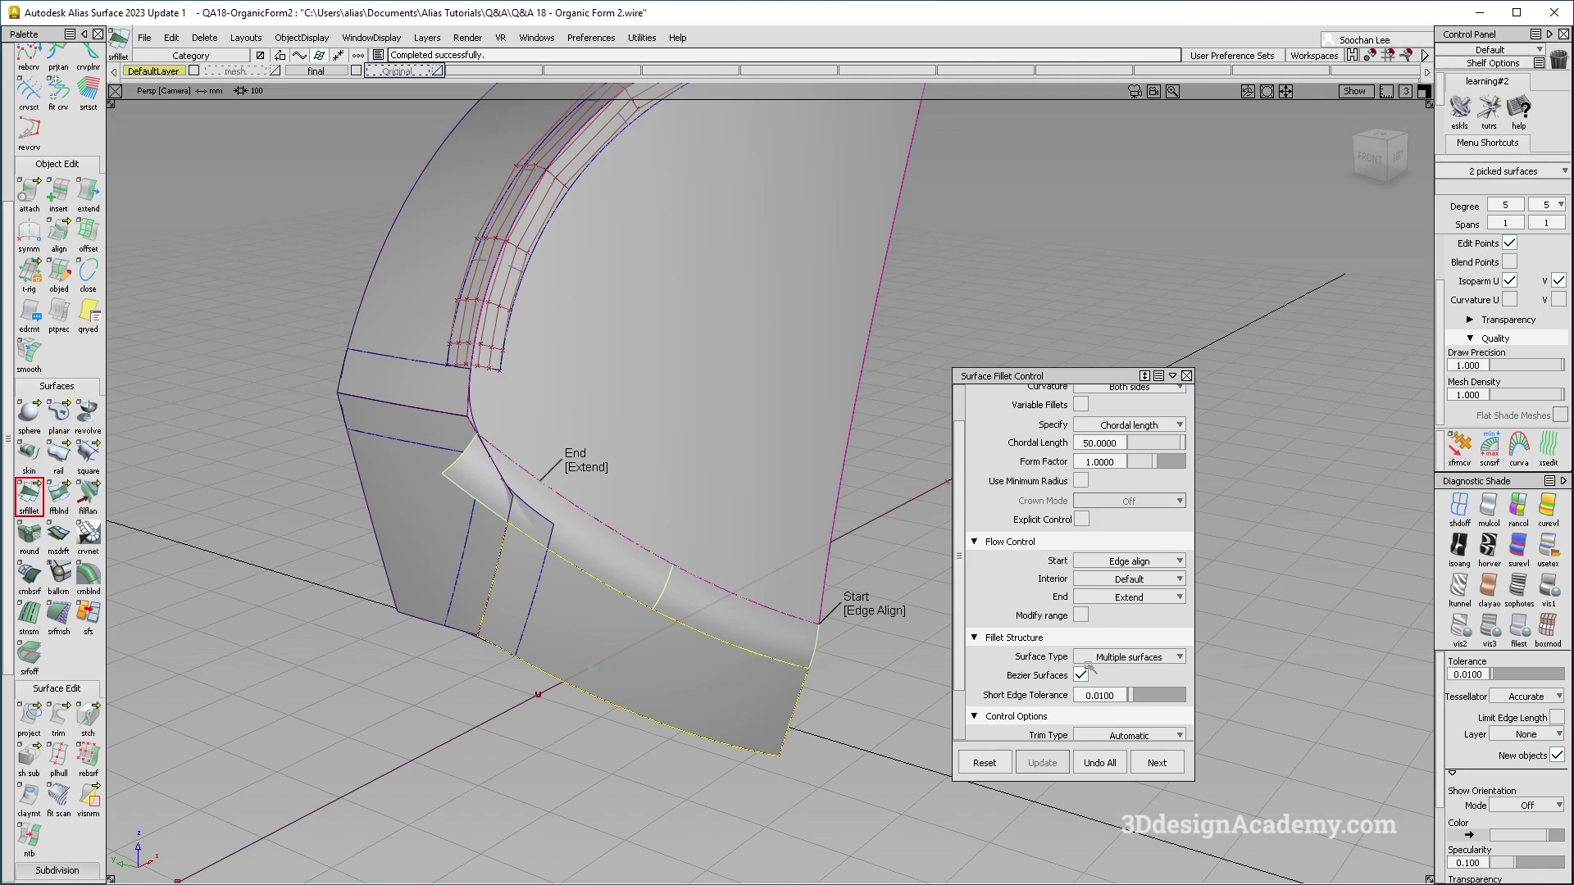
click(589, 467)
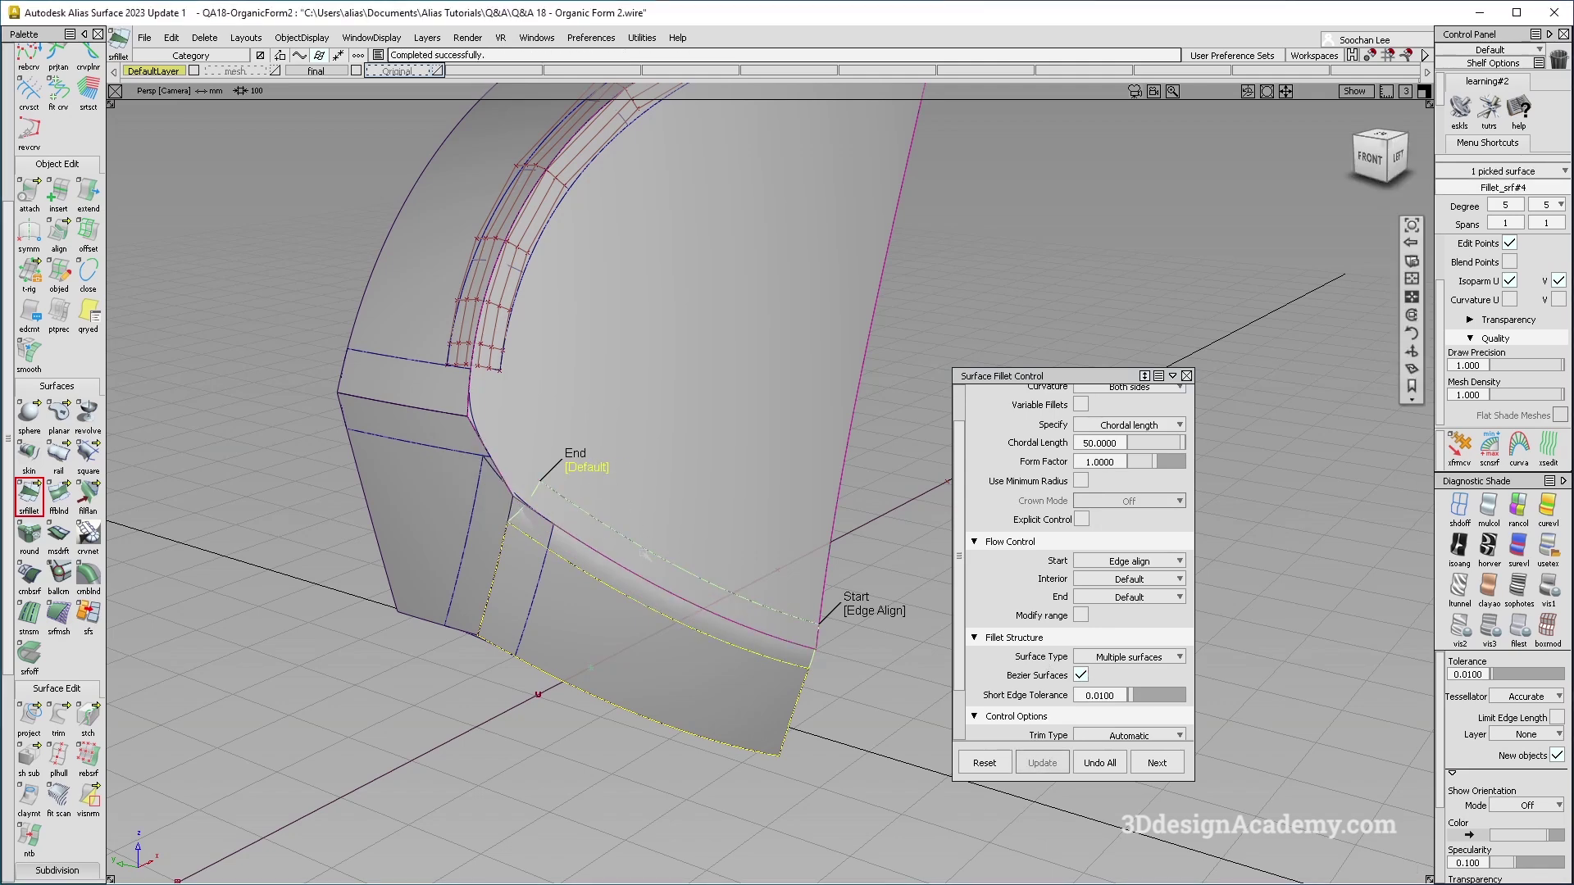
alt+shift+drag(647, 550, 656, 488)
ctrl+shift+drag(1088, 566, 1088, 601)
alt+shift+drag(608, 524, 721, 551)
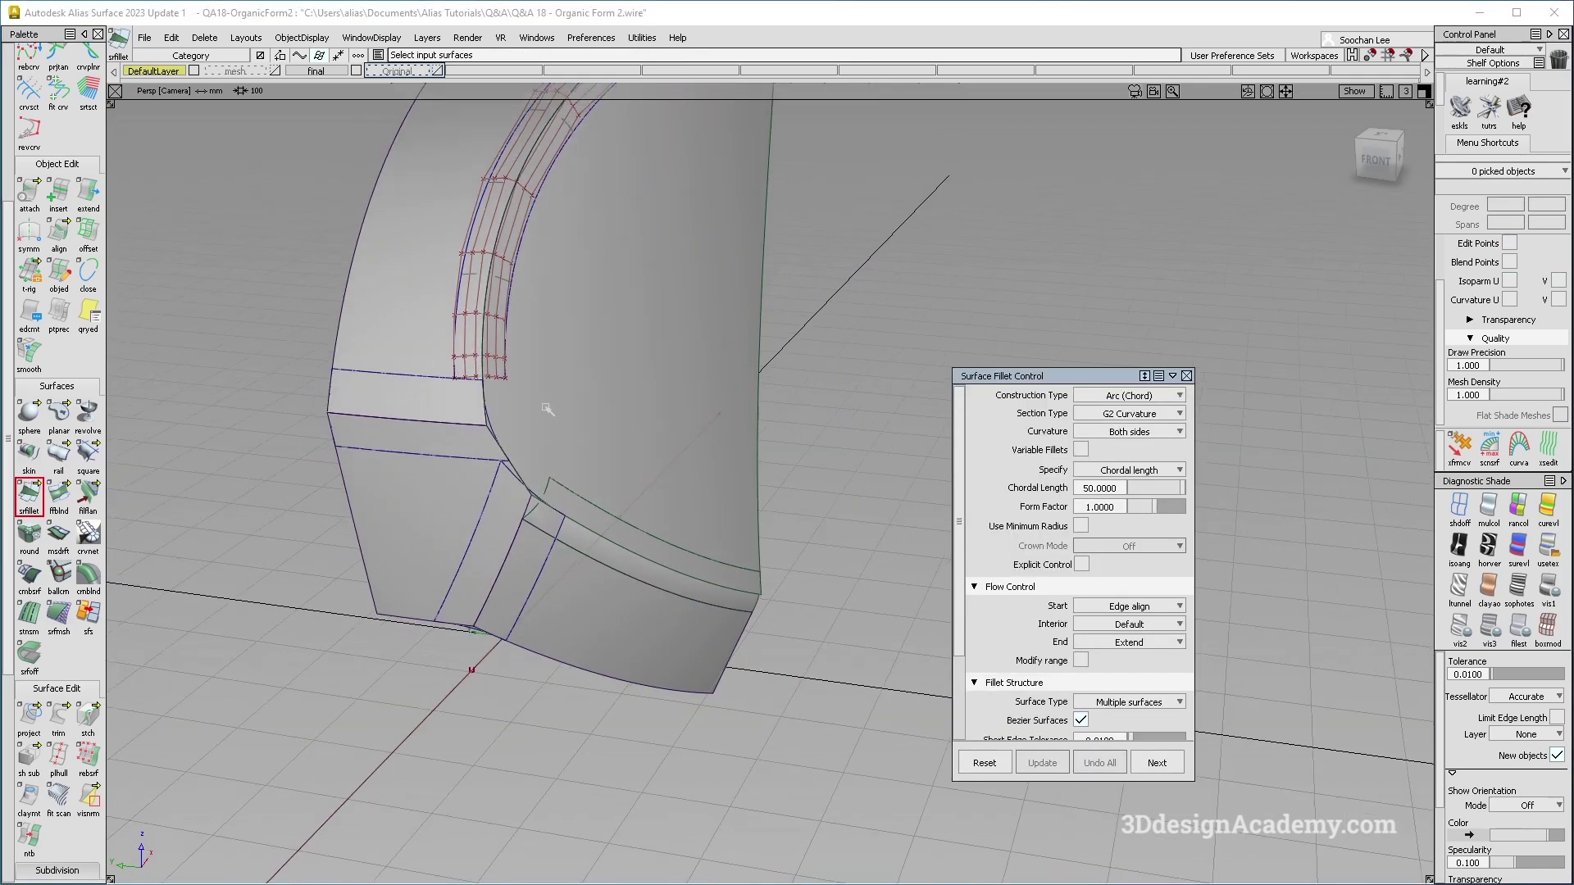
Step: Fillet the front surface and the middle side surface with G2 Curvature and chordal length 50
alt+shift+drag(626, 376, 456, 485)
alt+shift+right_drag(456, 485, 525, 466)
click(666, 431)
alt+shift+drag(667, 432, 565, 365)
key(space)
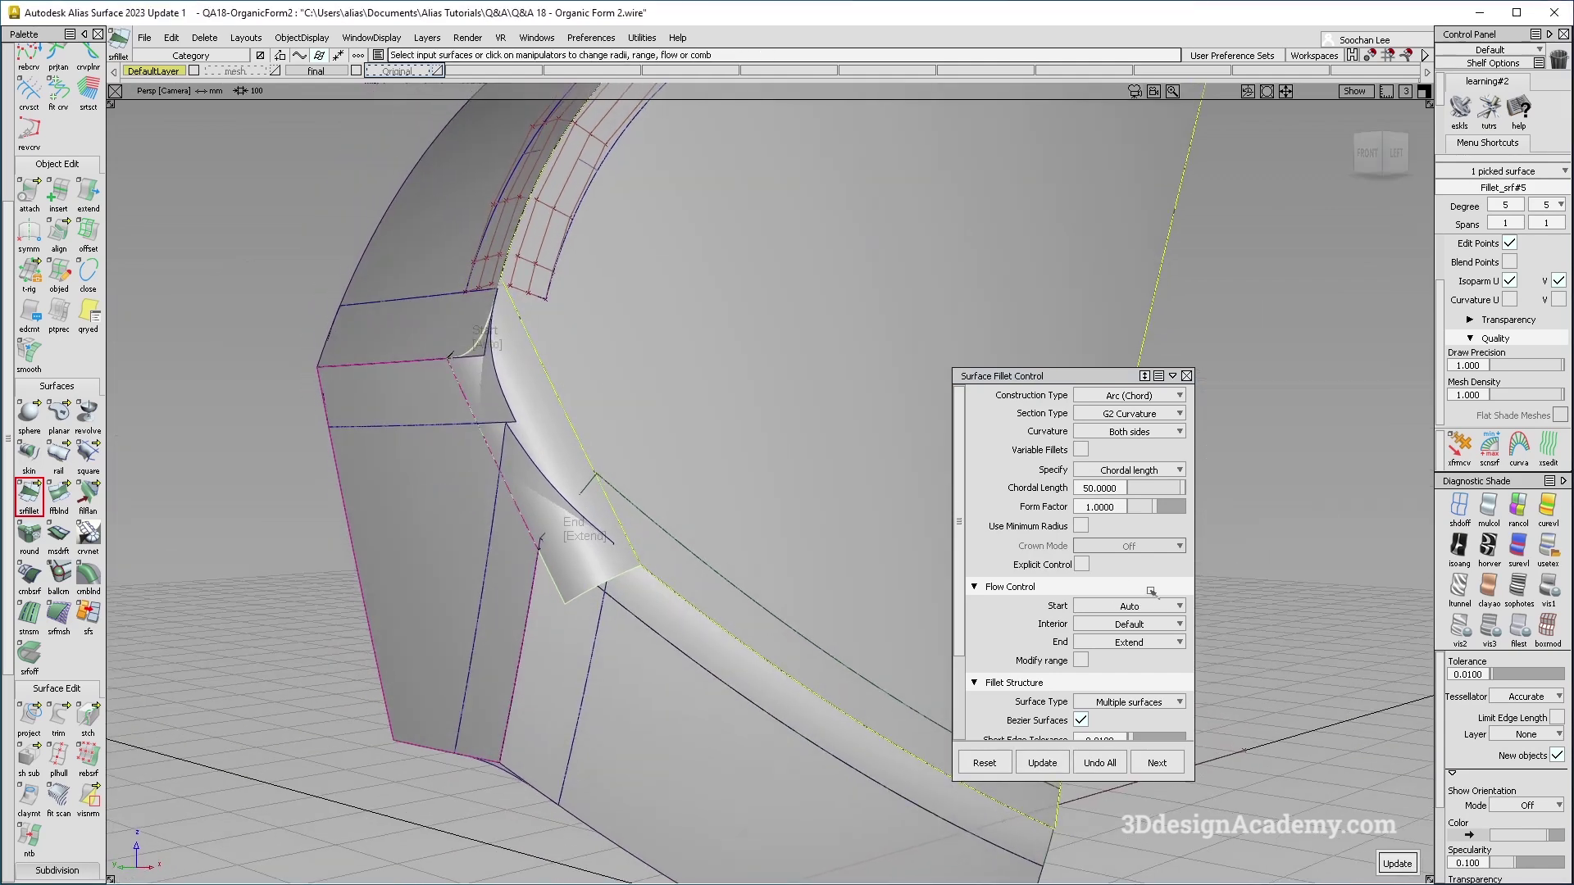
Step: Set both the start and end flow of the middle fillet to Default
click(1158, 606)
click(1131, 625)
click(1158, 641)
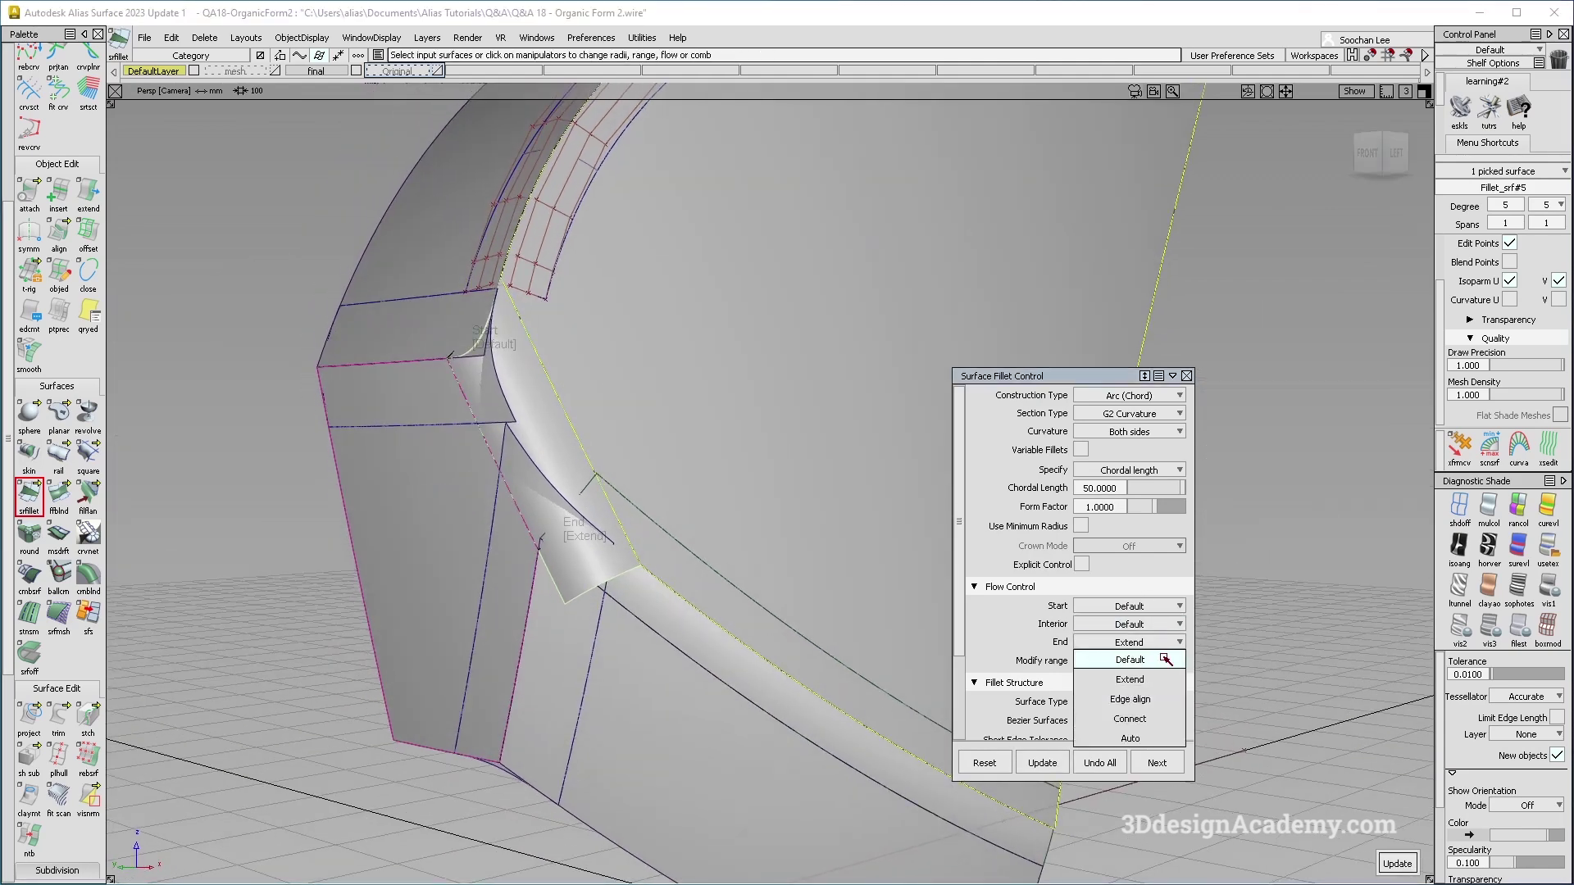
click(1131, 660)
alt+shift+drag(715, 545, 754, 576)
ctrl+shift+right_drag(426, 342, 605, 523)
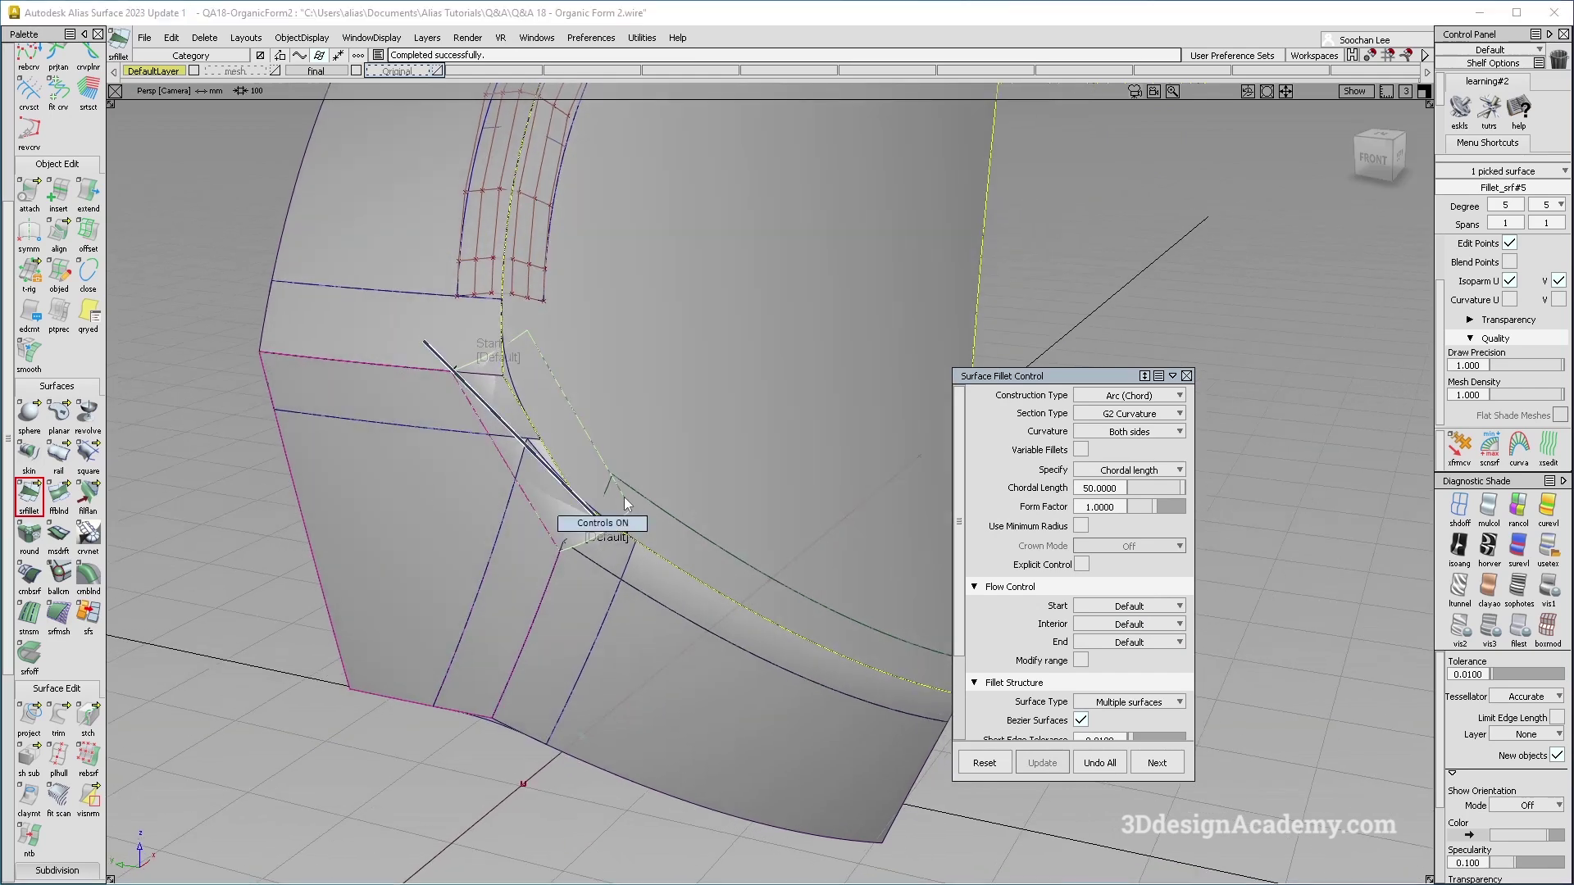
Step: Delete the construction history of the new fillets and their adjoining surfaces
alt+shift+middle_drag(608, 363, 613, 455)
ctrl+shift+drag(616, 509, 562, 226)
alt+shift+drag(527, 400, 615, 385)
alt+shift+right_drag(713, 401, 671, 439)
alt+shift+drag(671, 439, 258, 5)
click(217, 79)
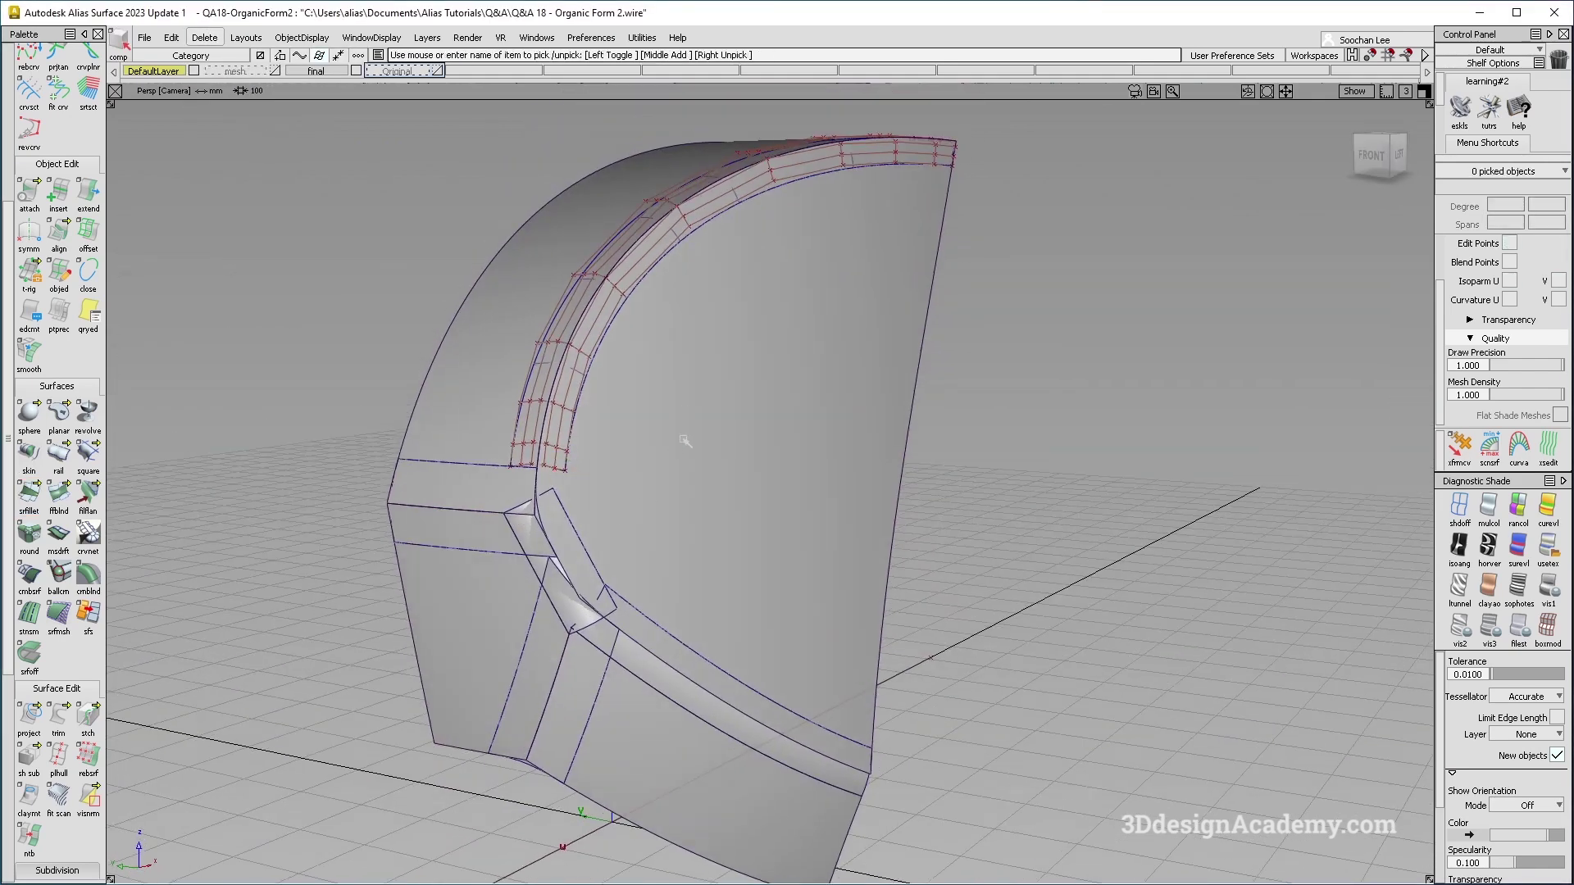
Step: Trim the front surface along the fillet edges, keeping its main inner region
alt+shift+drag(685, 441, 635, 554)
ctrl+shift+drag(608, 619, 583, 443)
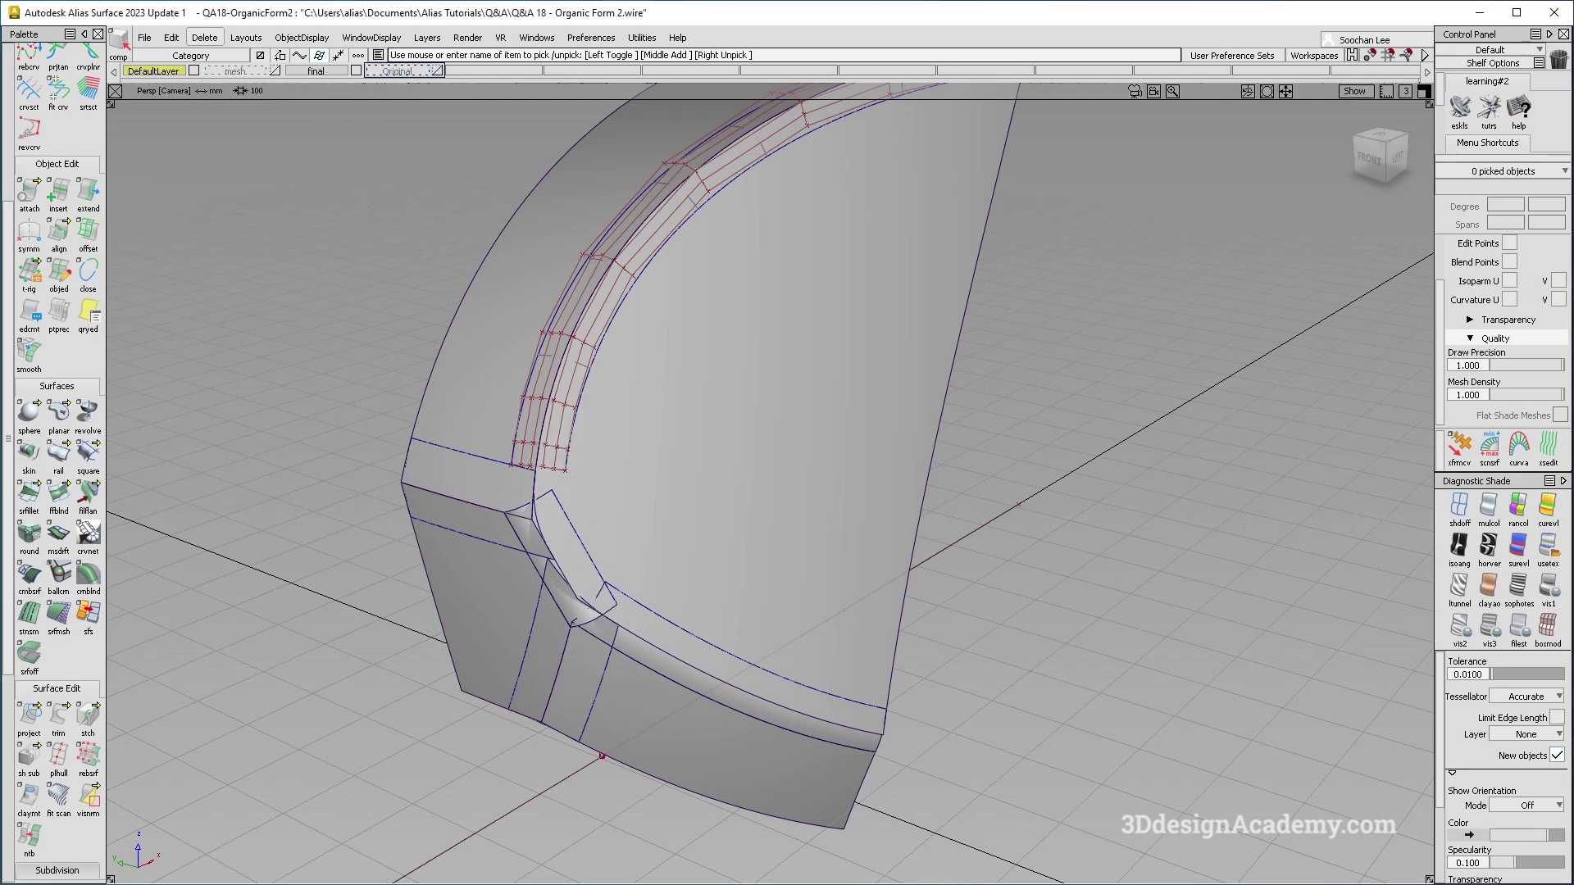
click(58, 718)
click(656, 537)
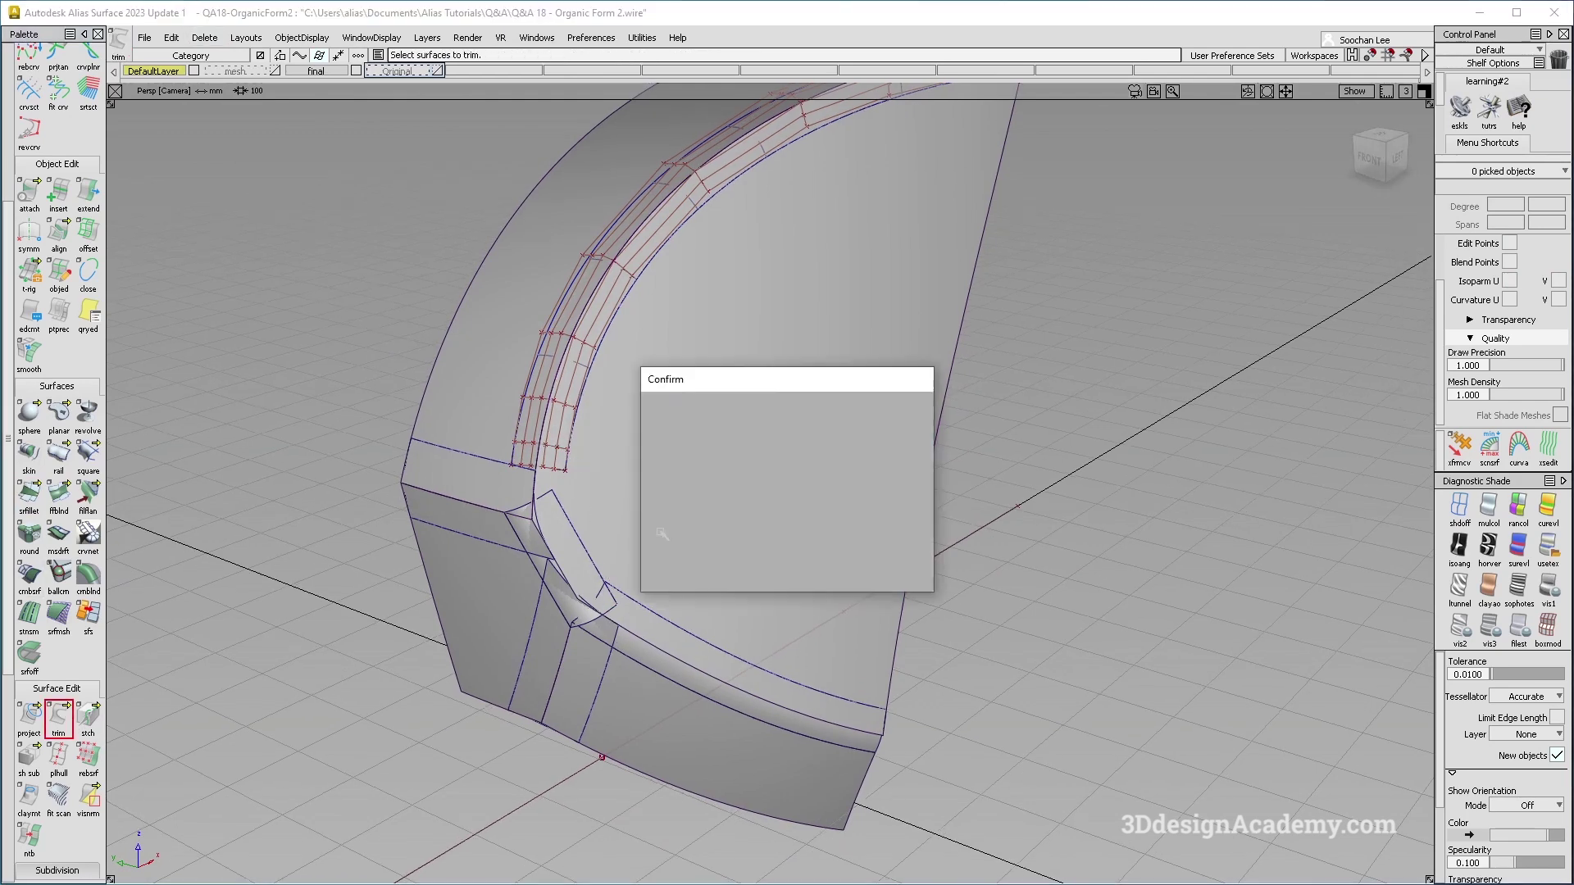
click(705, 559)
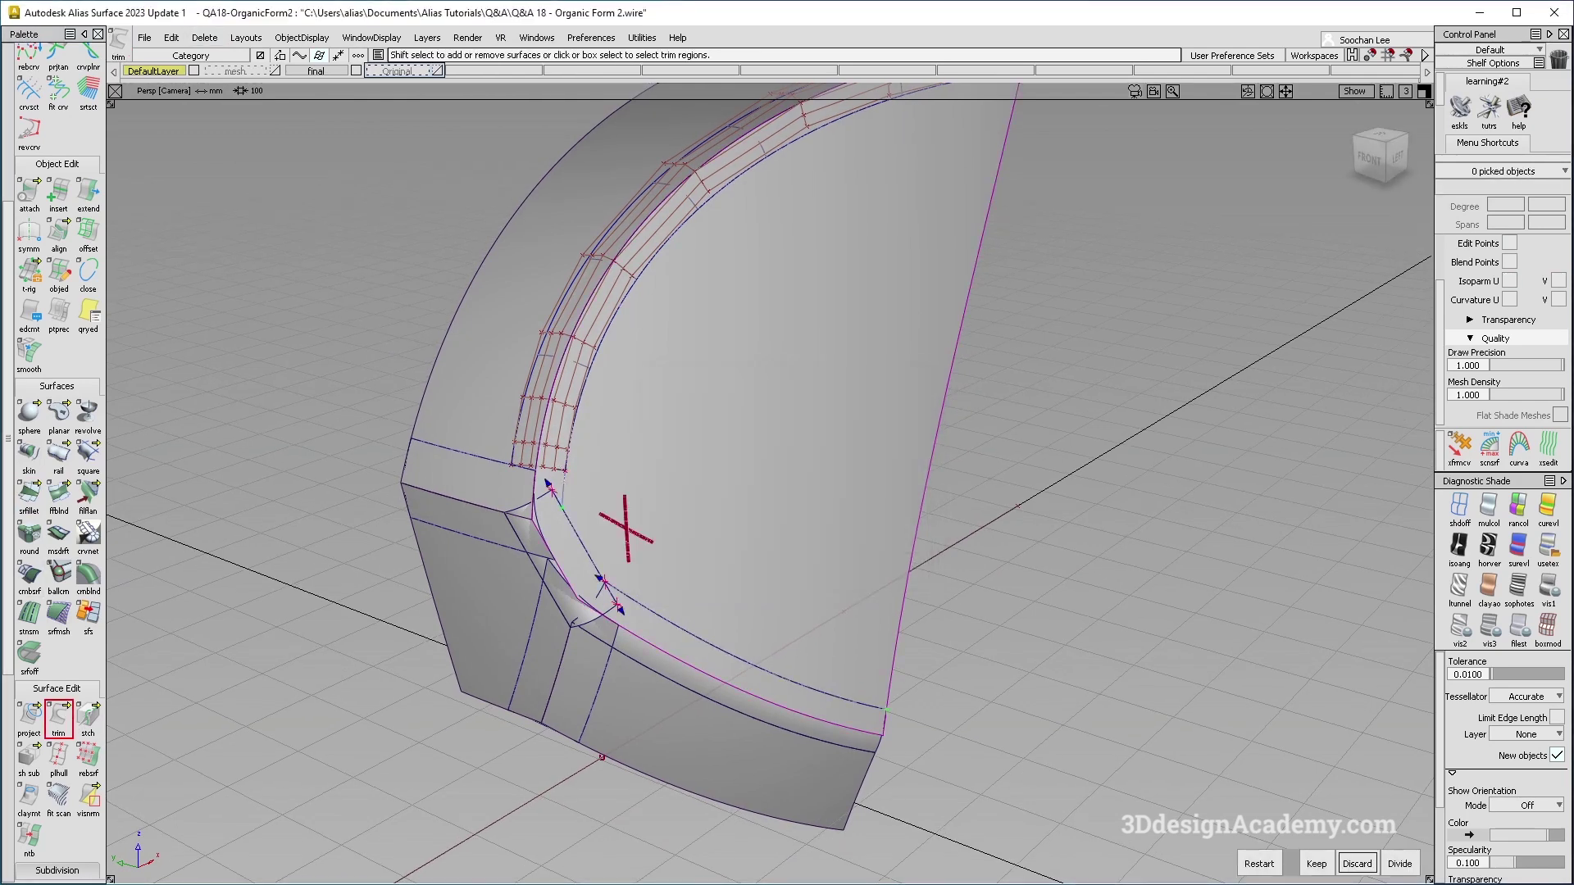
alt+shift+click(605, 581)
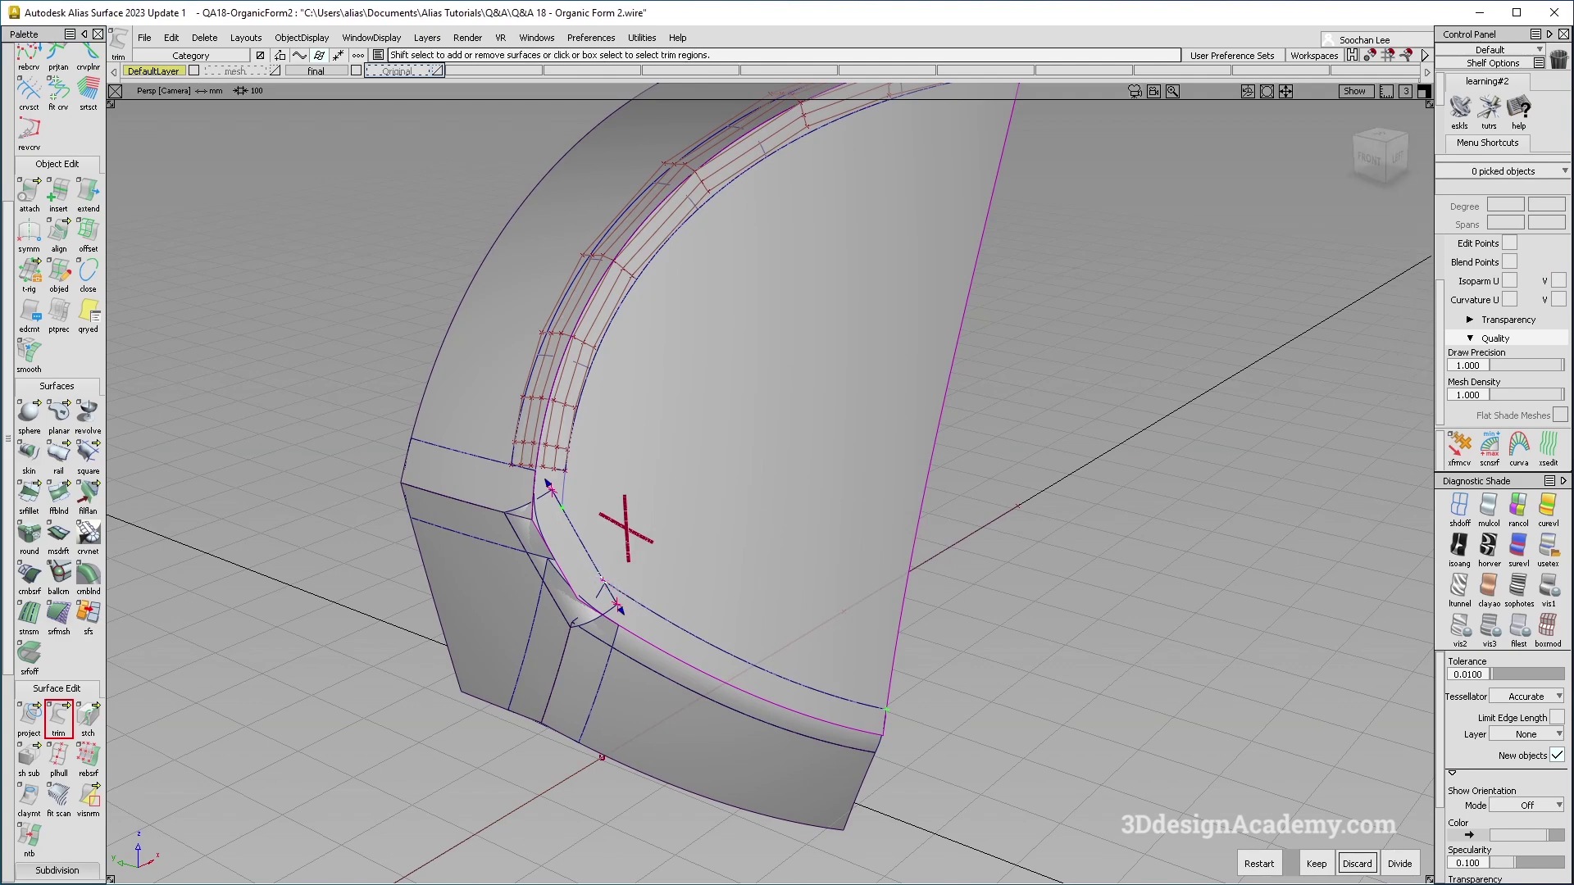
alt+shift+drag(736, 583, 762, 559)
click(1311, 864)
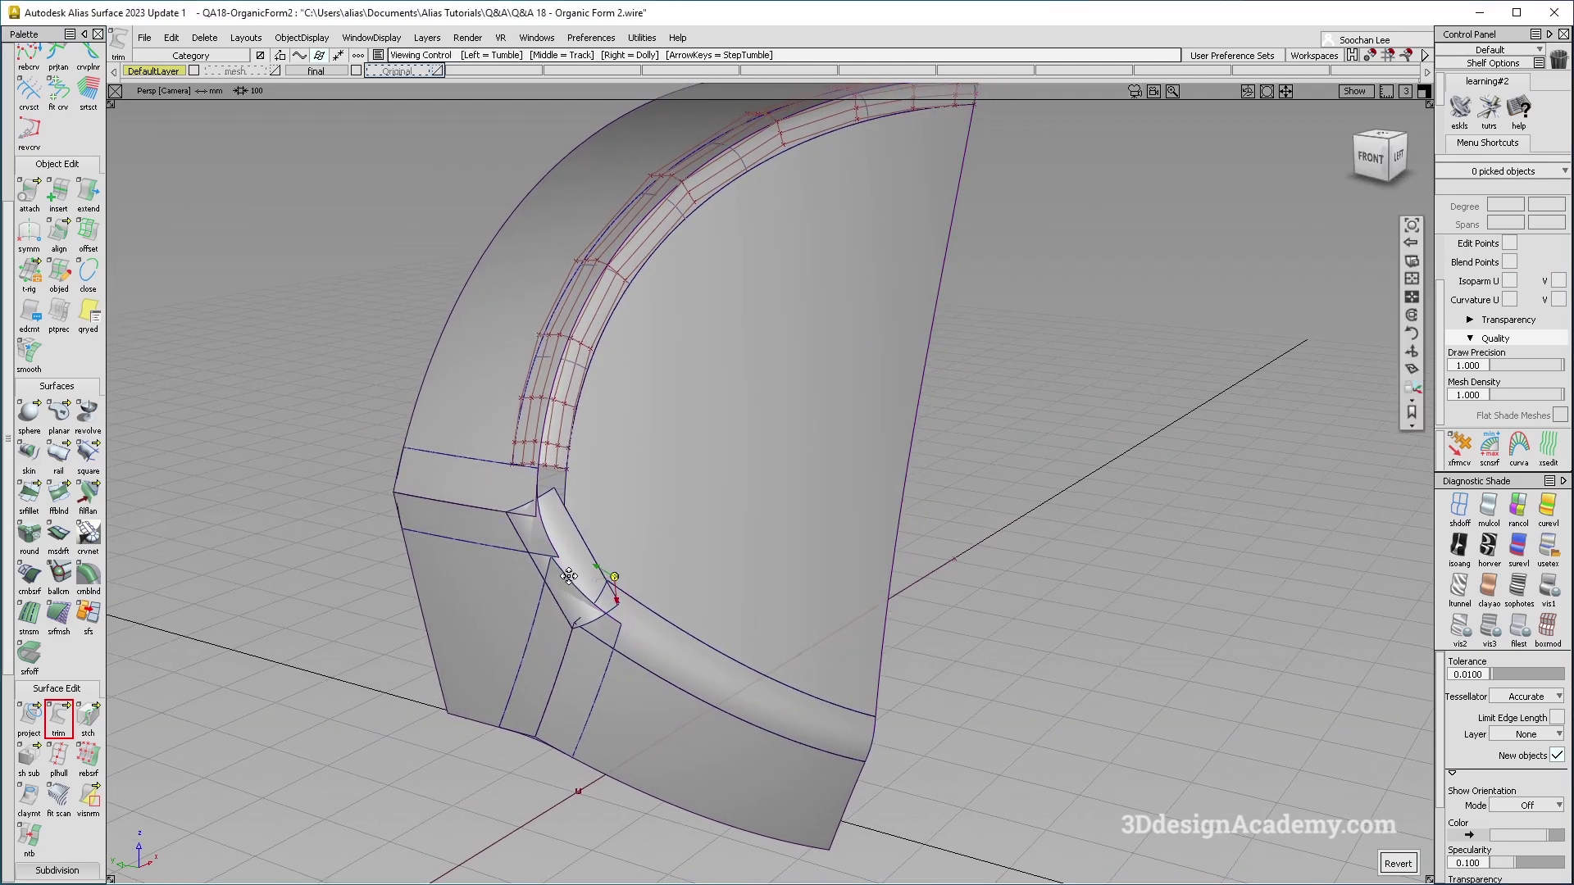
Step: Trim the middle side surface along the fillet edges, keeping its outer region
alt+shift+drag(613, 595, 644, 585)
click(524, 596)
click(525, 596)
alt+shift+drag(499, 611, 558, 578)
click(1316, 864)
Step: Trim the lower and upper side surfaces along the fillet edges, keeping their outer regions
click(691, 733)
click(690, 731)
alt+shift+drag(794, 733, 697, 721)
click(1315, 864)
alt+shift+drag(647, 668, 679, 556)
click(585, 454)
key(space)
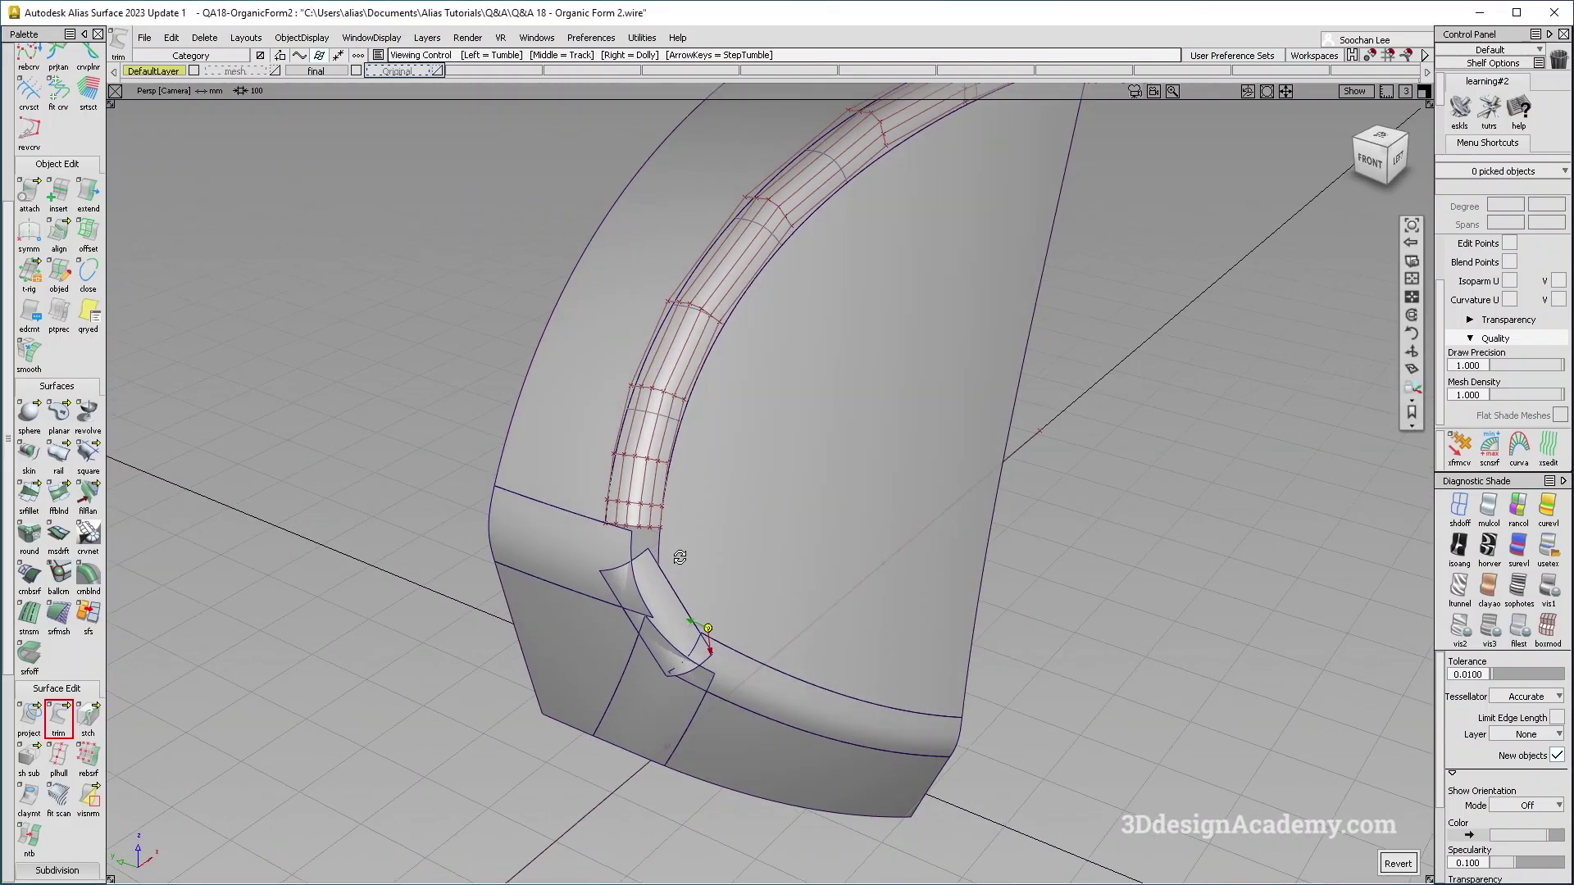
Step: Extend the lower end of the upper fillet by about 35 mm and hide its control points
alt+shift+middle_drag(680, 556, 625, 611)
mouse_move(613, 600)
alt+shift+mouse_down()
mouse_move(697, 521)
mouse_move(721, 566)
mouse_move(713, 618)
mouse_move(704, 578)
alt+shift+mouse_up()
alt+shift+middle_drag(703, 578, 705, 542)
ctrl+shift+drag(703, 656, 677, 345)
click(96, 189)
click(650, 456)
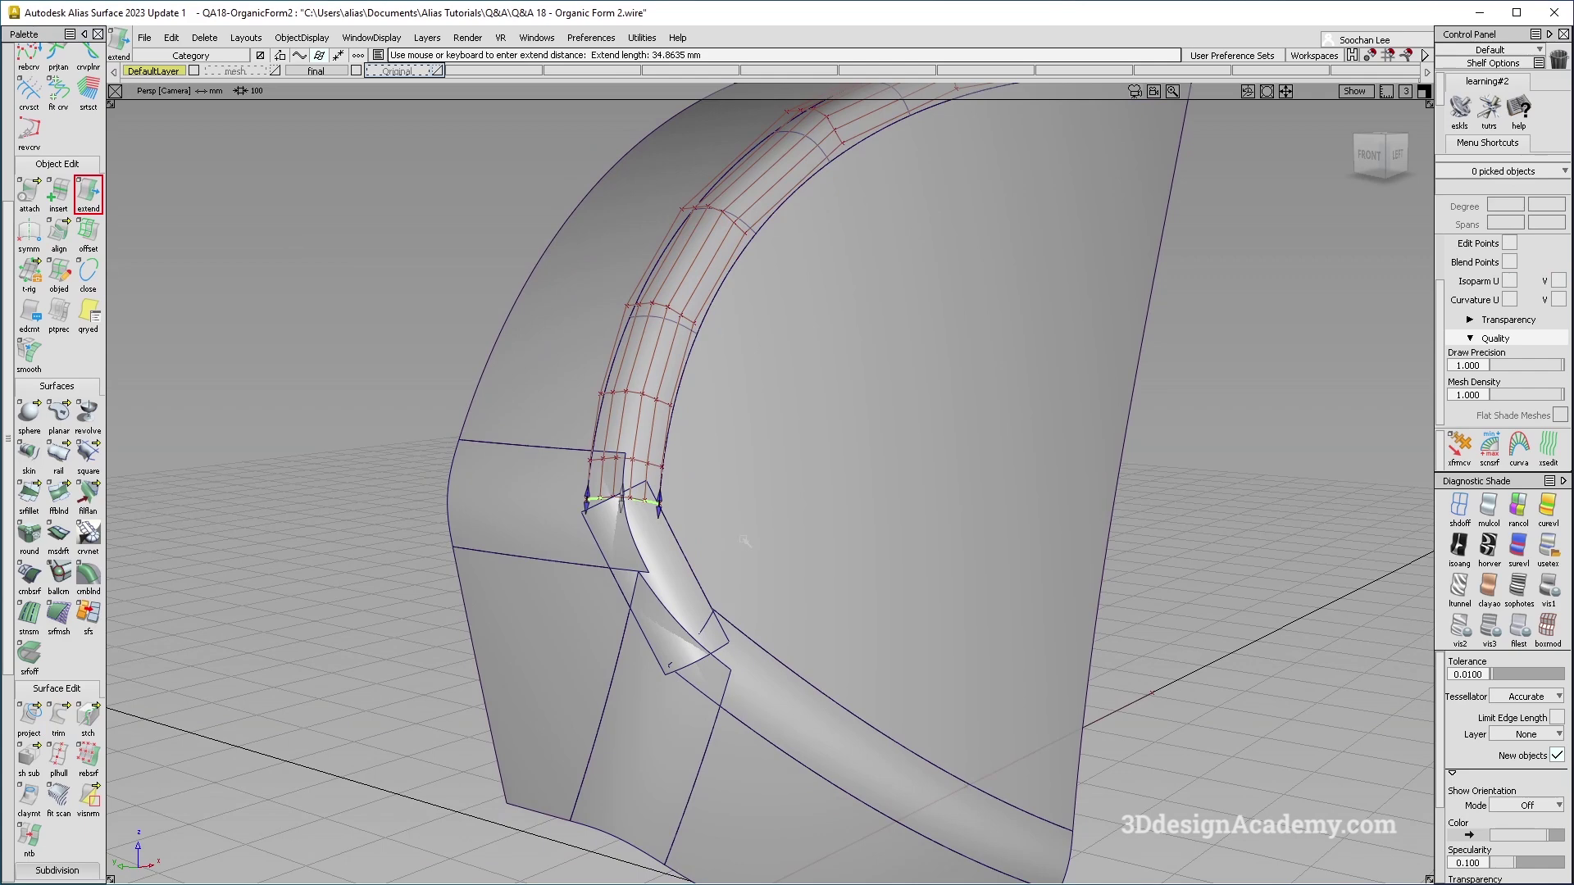
alt+shift+drag(739, 531, 740, 553)
alt+shift+drag(669, 629, 668, 601)
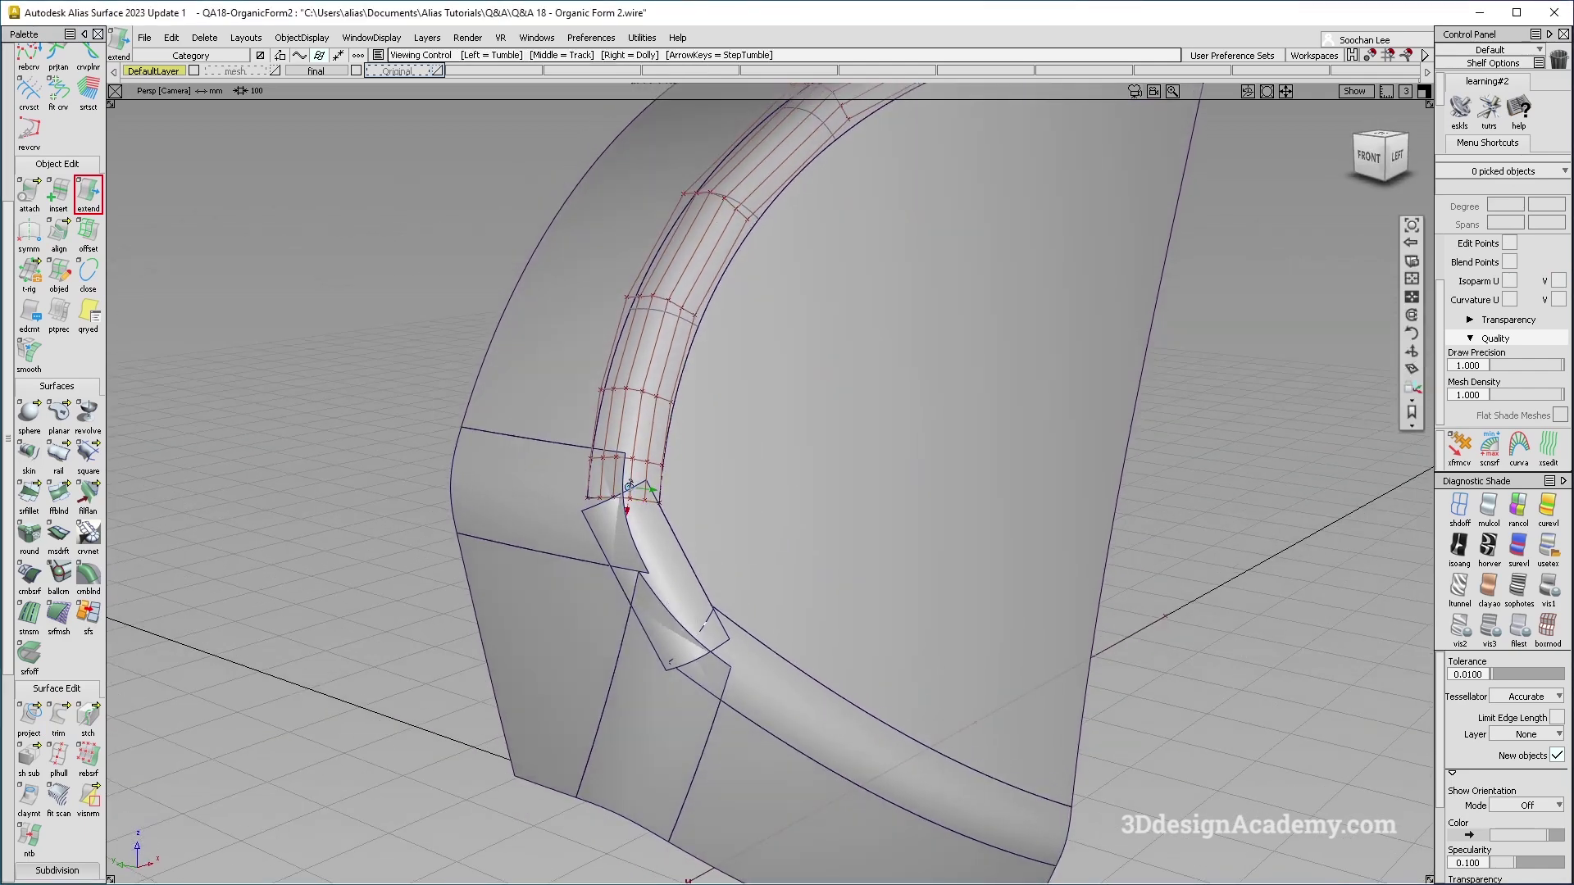
alt+shift+middle_drag(629, 485, 632, 464)
ctrl+shift+drag(633, 456, 630, 282)
ctrl+shift+drag(672, 644, 661, 495)
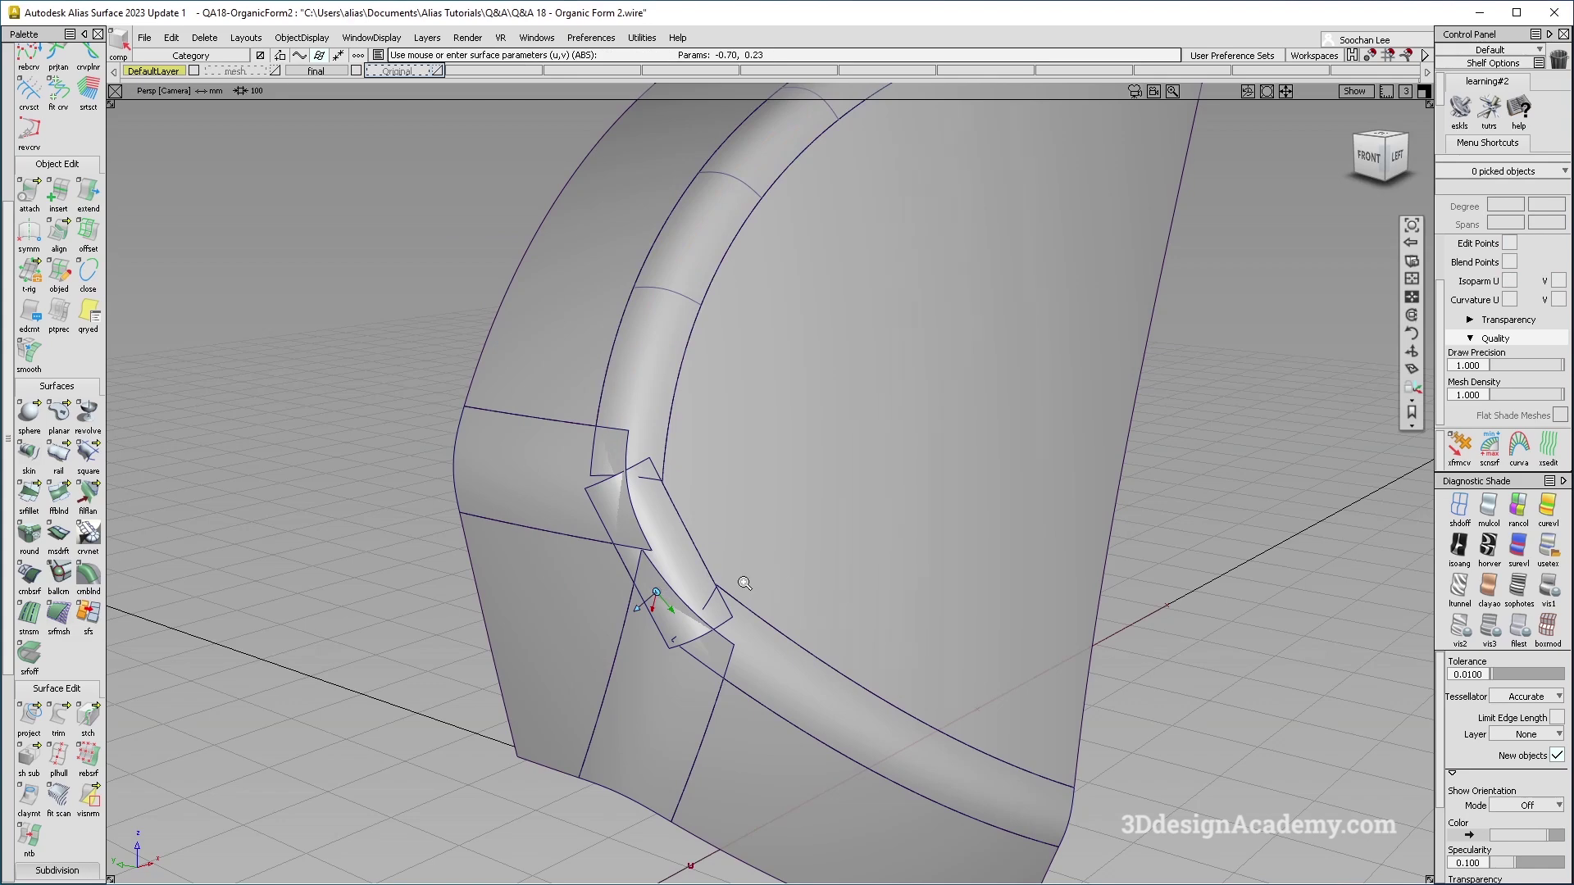
Step: Examine the corner where the upper, middle and lower fillets meet from several angles
alt+shift+right_drag(745, 583, 789, 583)
alt+shift+middle_drag(744, 577, 730, 555)
alt+shift+drag(730, 555, 744, 588)
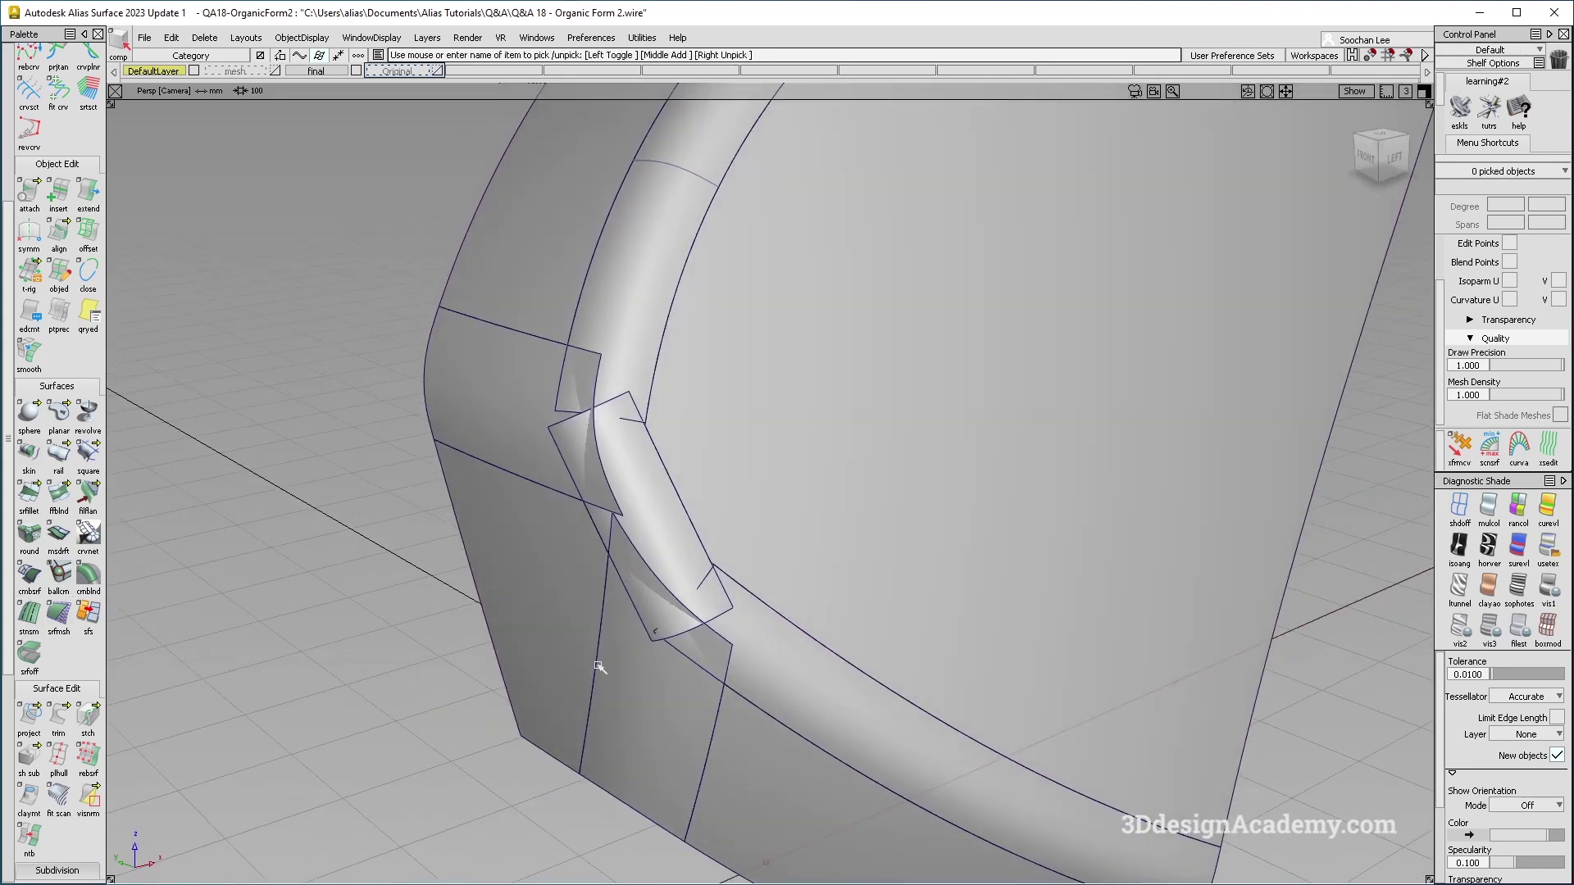
alt+shift+drag(713, 671, 681, 582)
alt+shift+drag(590, 639, 724, 716)
click(486, 568)
alt+shift+drag(486, 568, 475, 528)
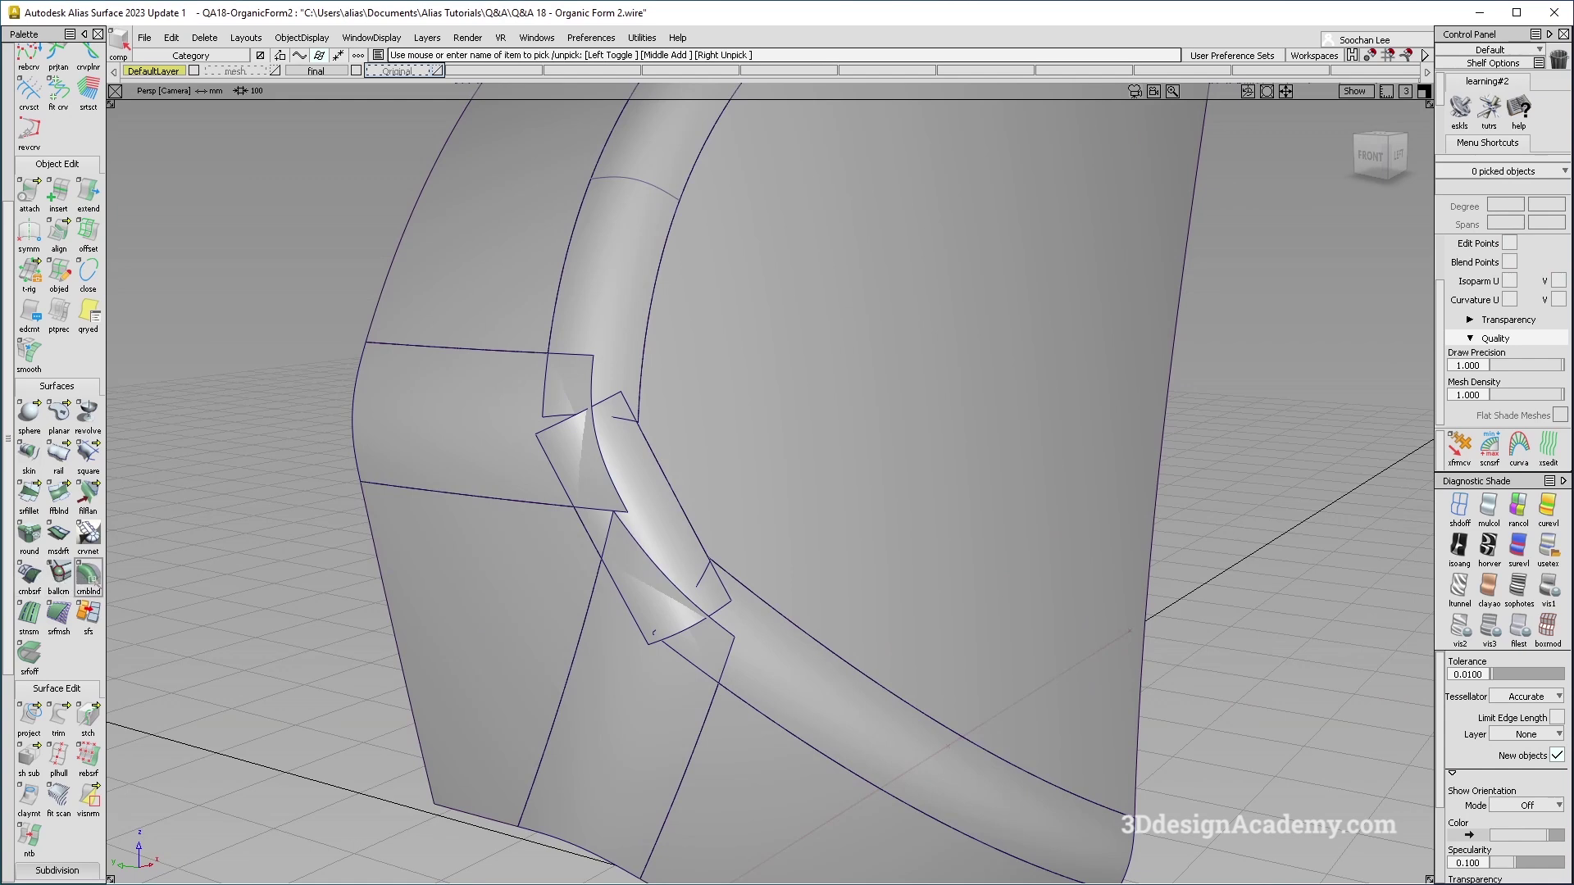
alt+shift+drag(254, 529, 278, 519)
alt+shift+drag(215, 586, 191, 581)
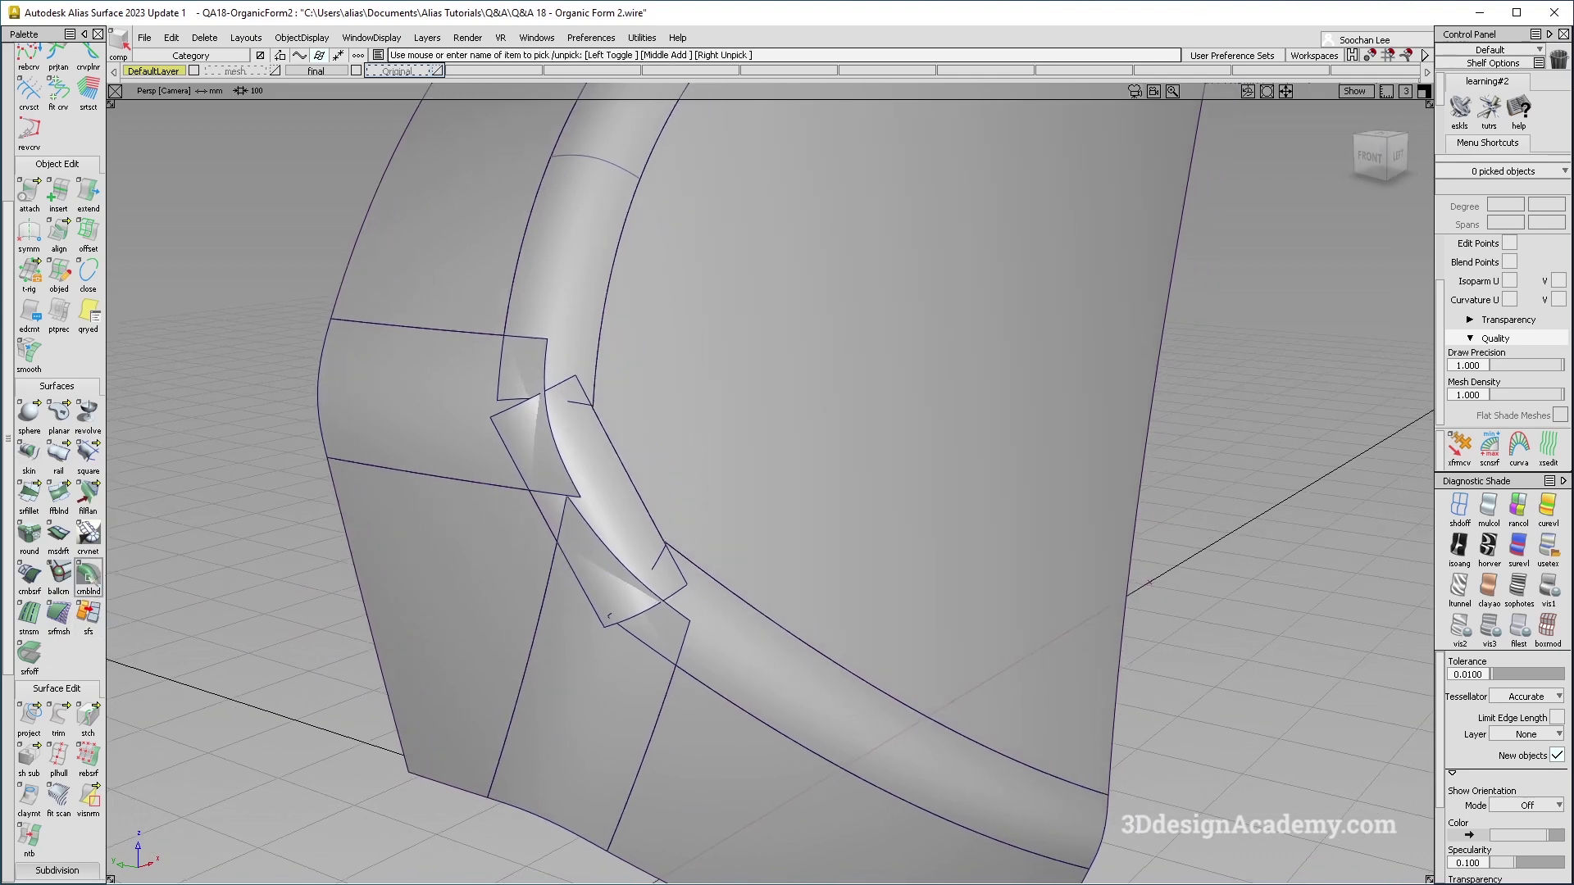
Step: Start a Corner Blend with its options shown and set the continuity type to G2 Curvature
double_click(86, 574)
alt+shift+drag(413, 562, 597, 514)
click(1134, 395)
click(1131, 433)
alt+shift+drag(783, 502, 895, 542)
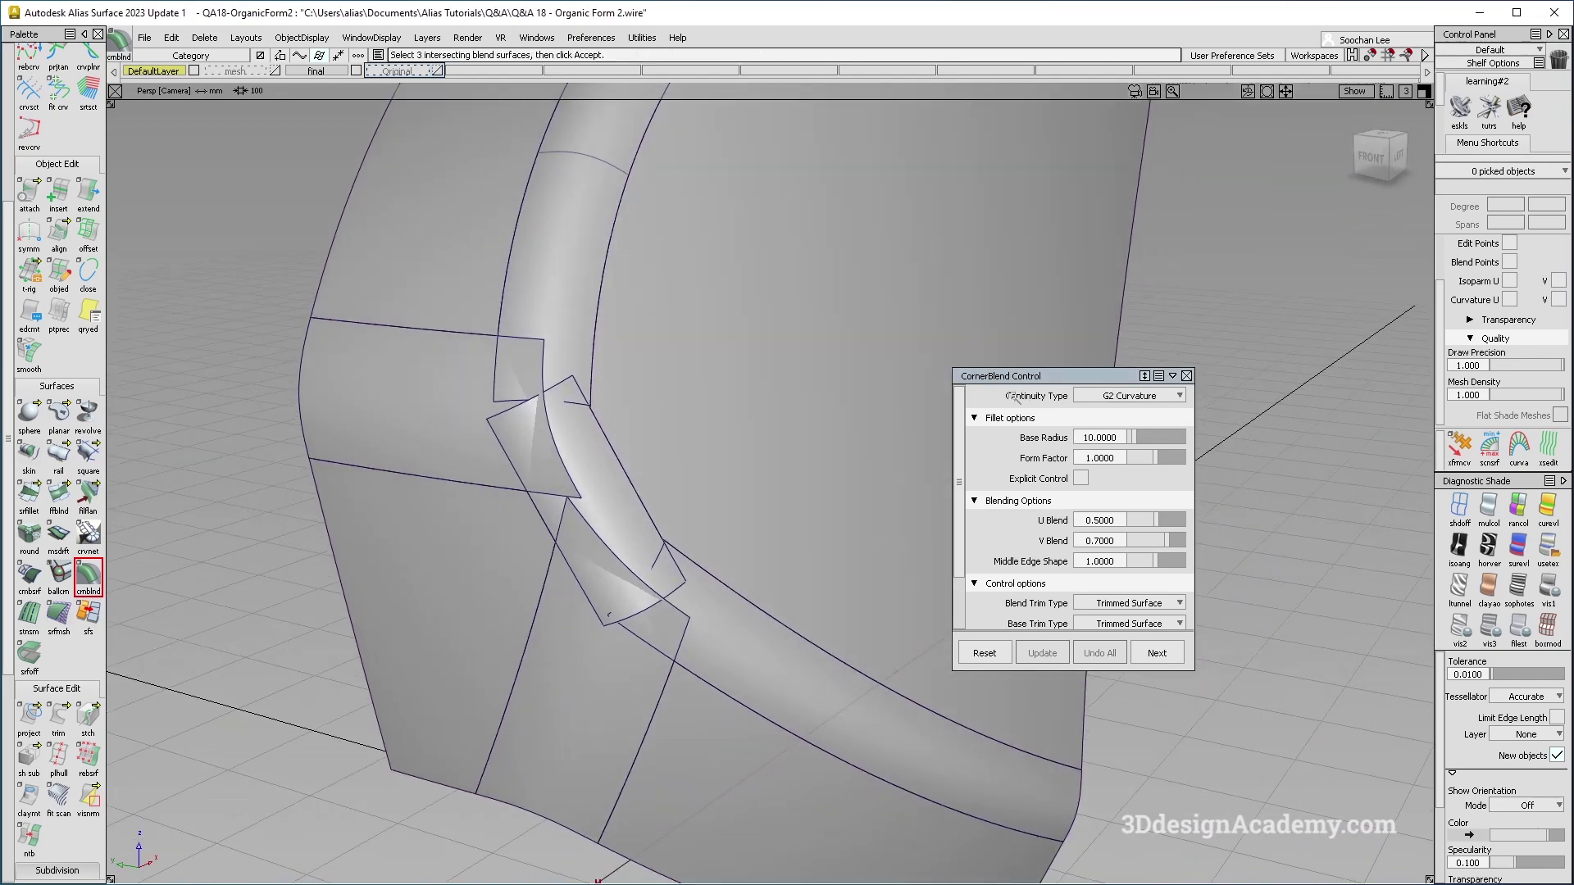
drag(1014, 377, 906, 359)
alt+shift+drag(763, 449, 680, 467)
alt+shift+middle_drag(703, 515, 699, 456)
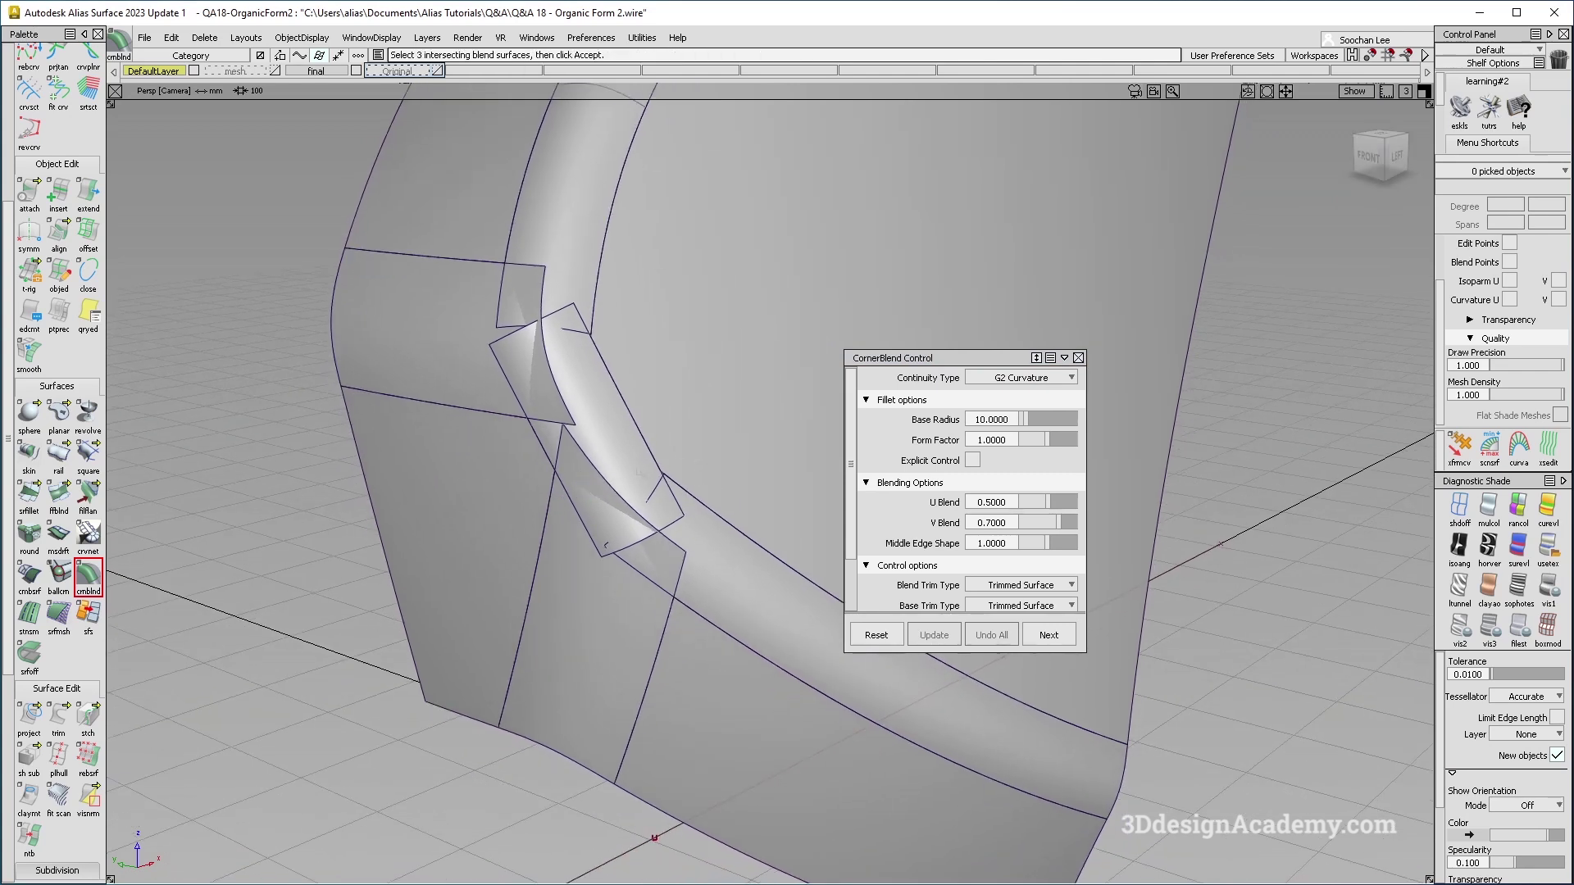
Step: Corner-blend the middle and lower fillets with the lower side fillet against the front surface, using a base radius of 100
click(671, 551)
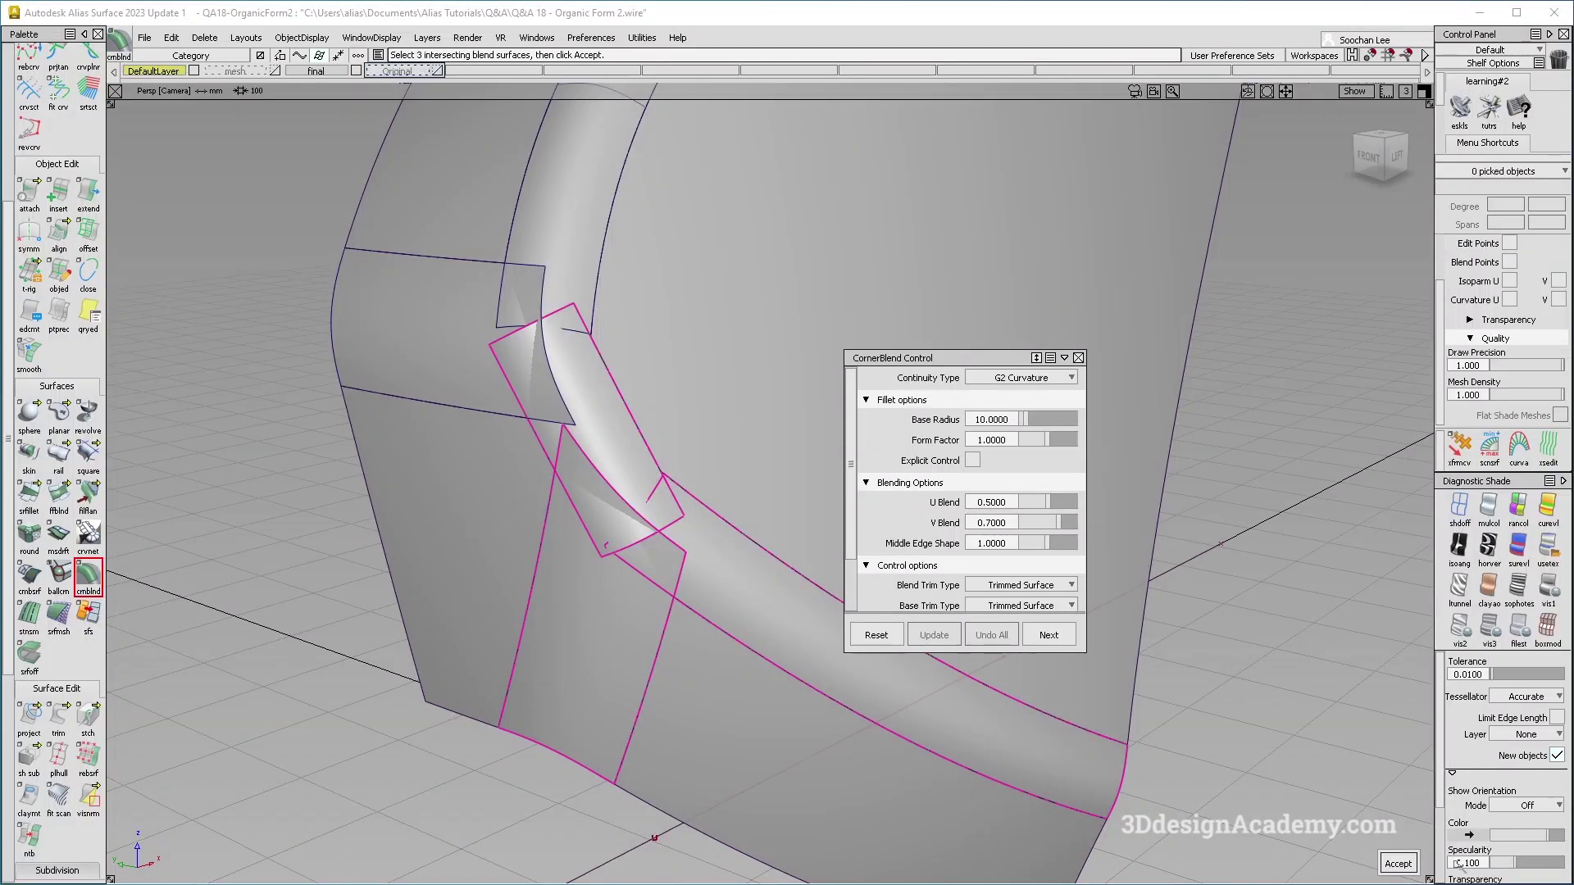
key(space)
click(730, 396)
alt+shift+drag(732, 387, 697, 445)
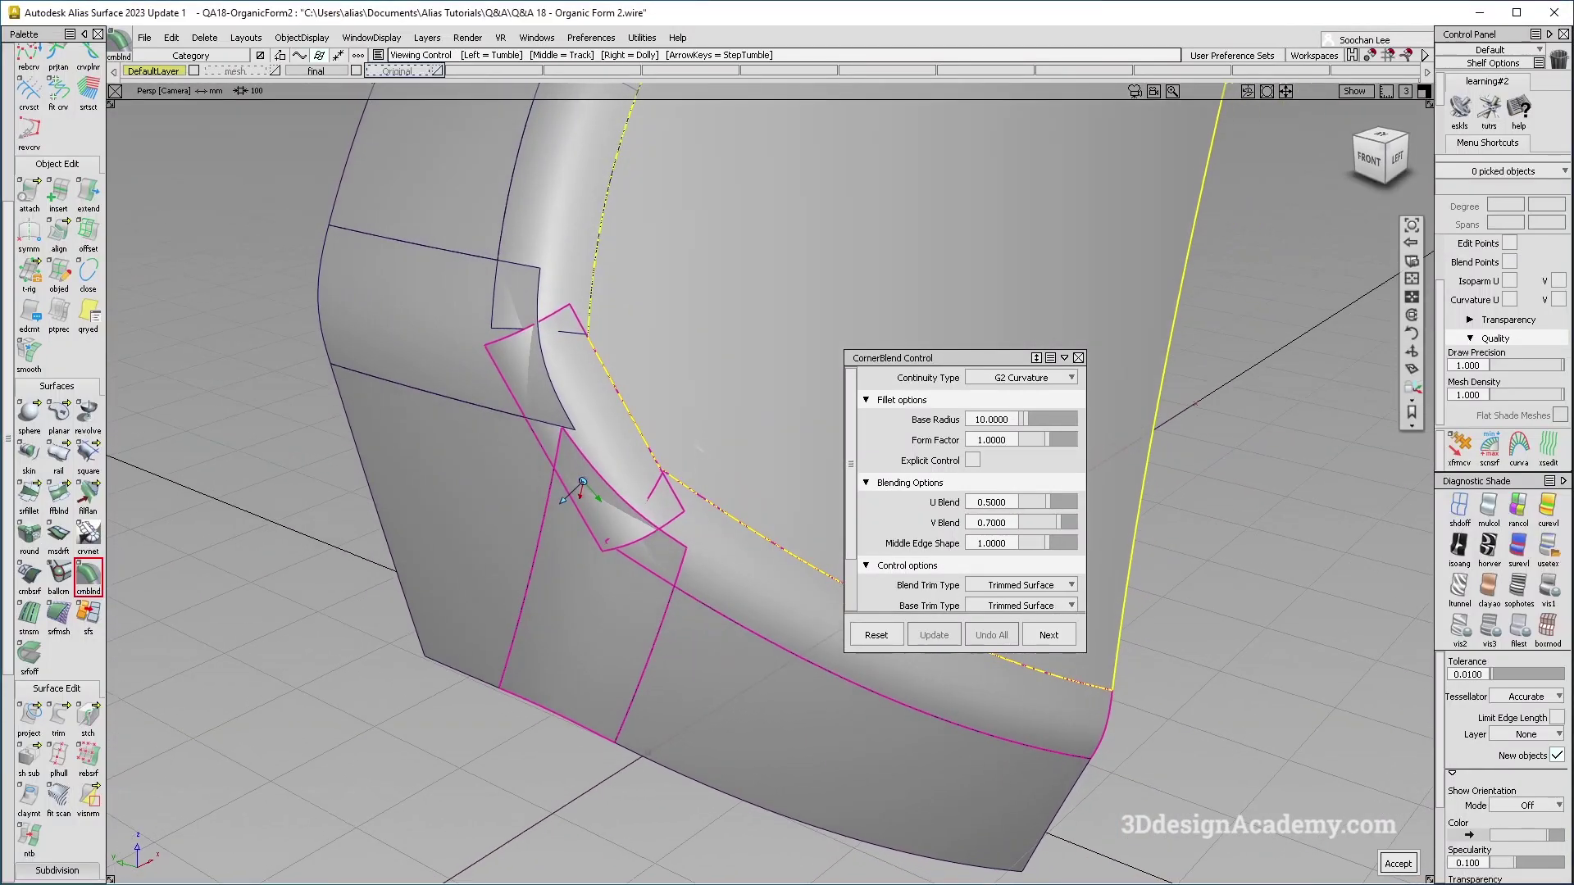
alt+shift+drag(726, 506, 710, 477)
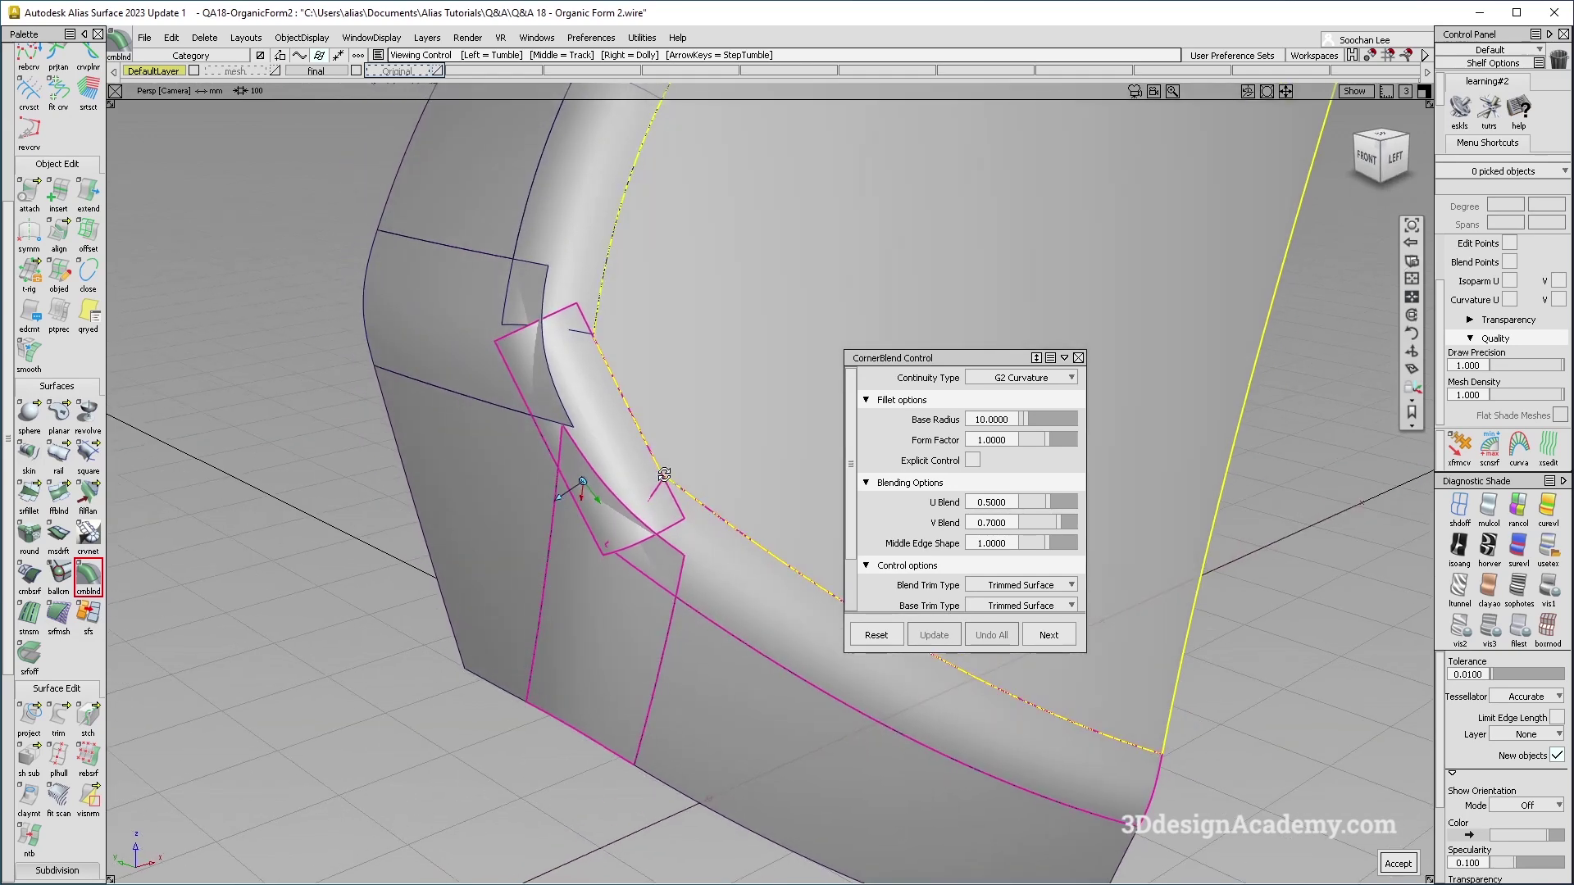
alt+shift+drag(754, 482, 750, 421)
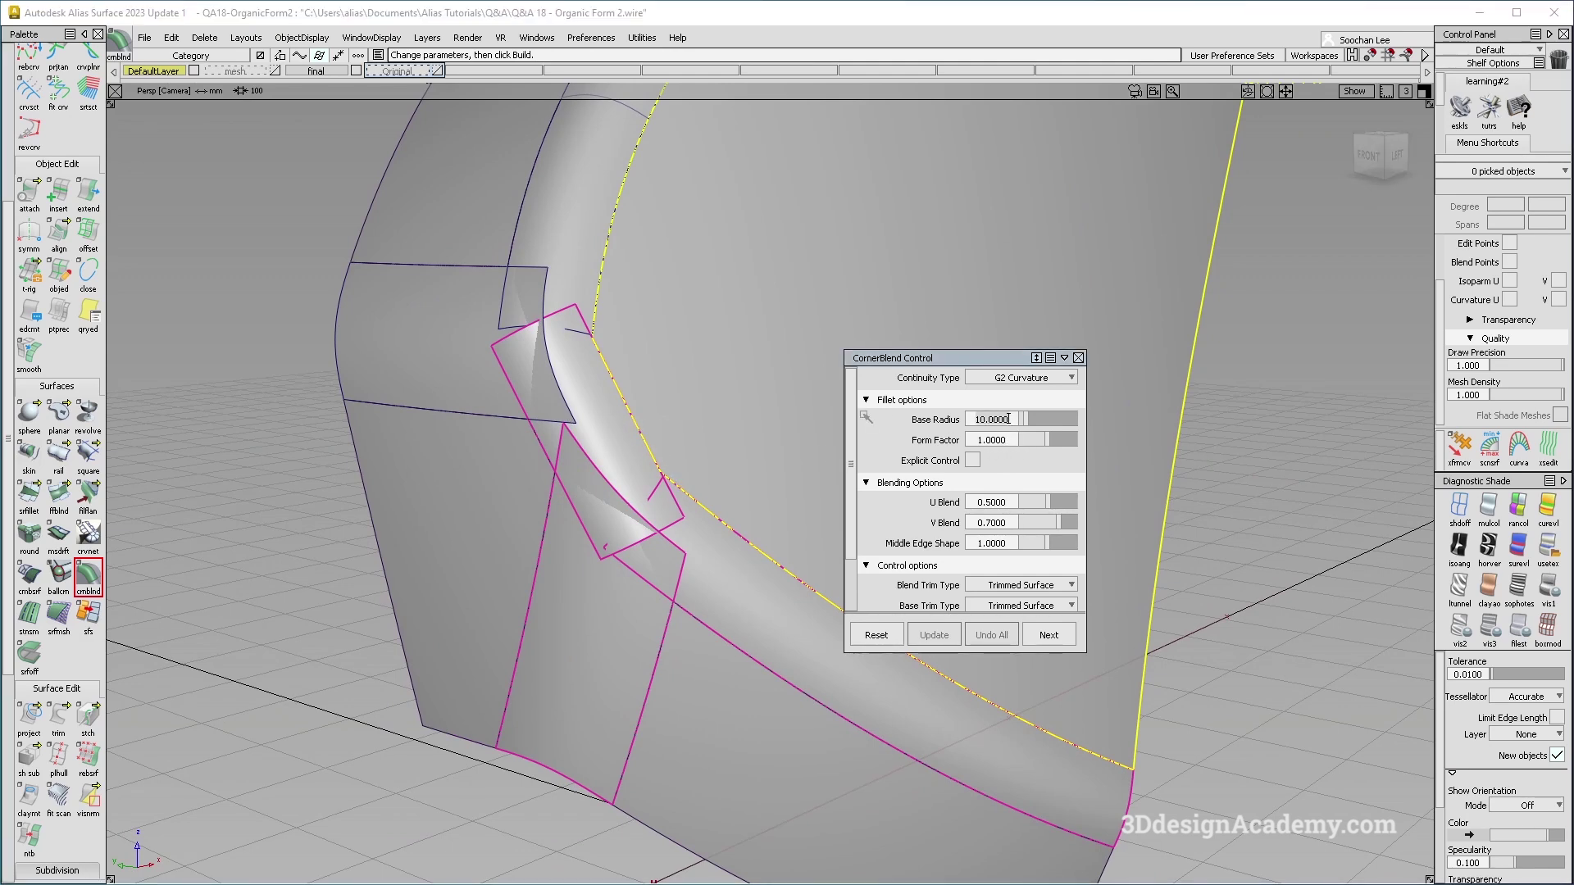
mouse_move(712, 482)
alt+shift+mouse_down()
mouse_move(662, 495)
mouse_move(726, 474)
alt+shift+mouse_up()
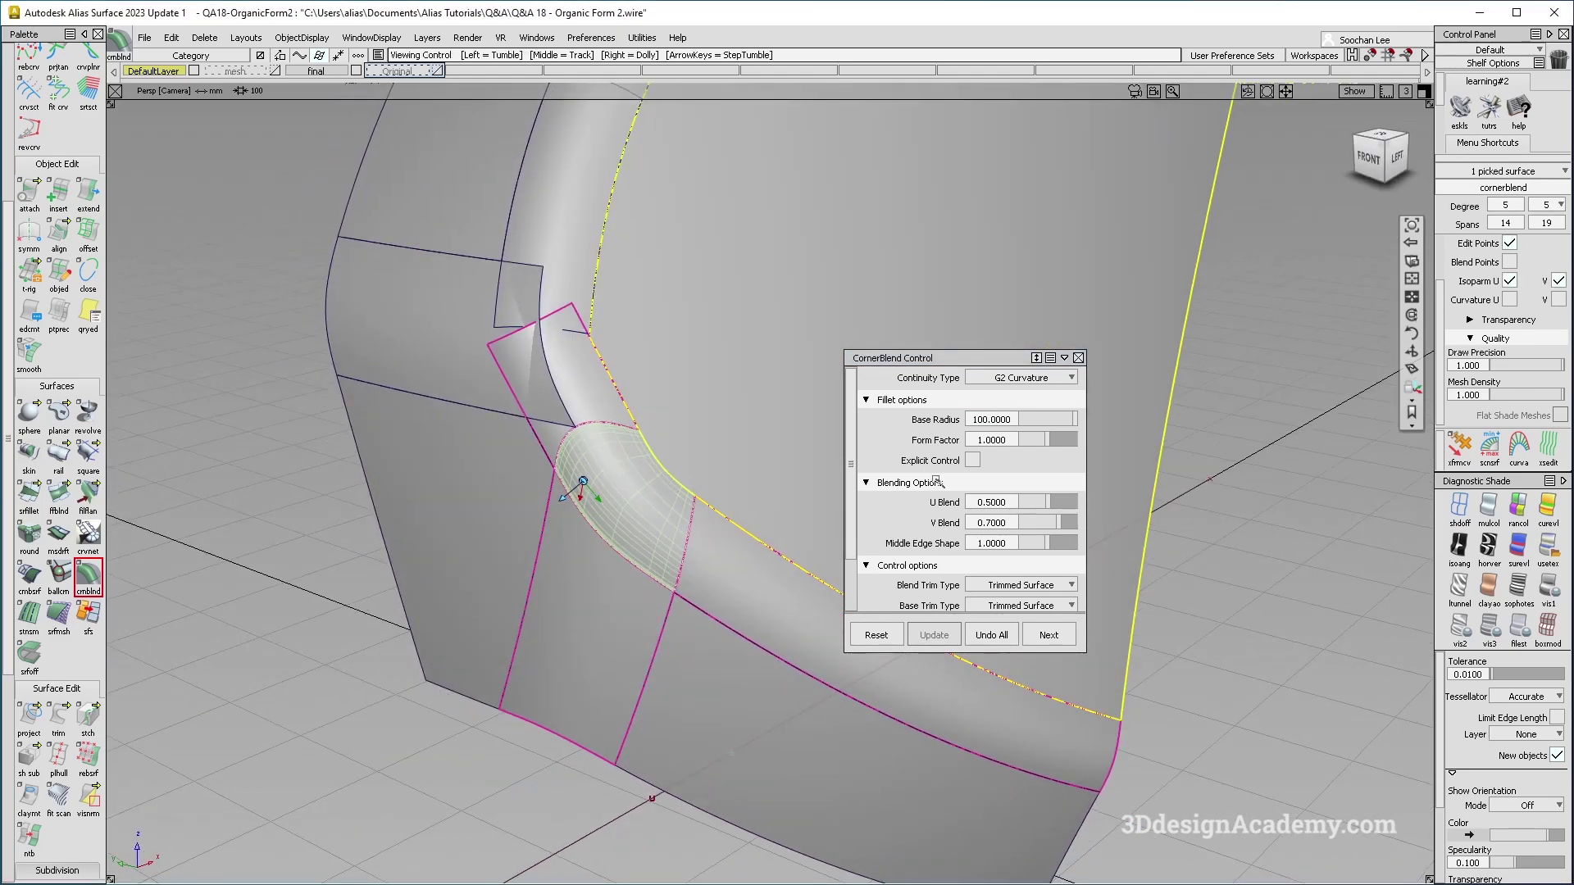
Step: Turn on Explicit Control for the lower corner blend, with U and V degree 5 and one span each way
click(973, 461)
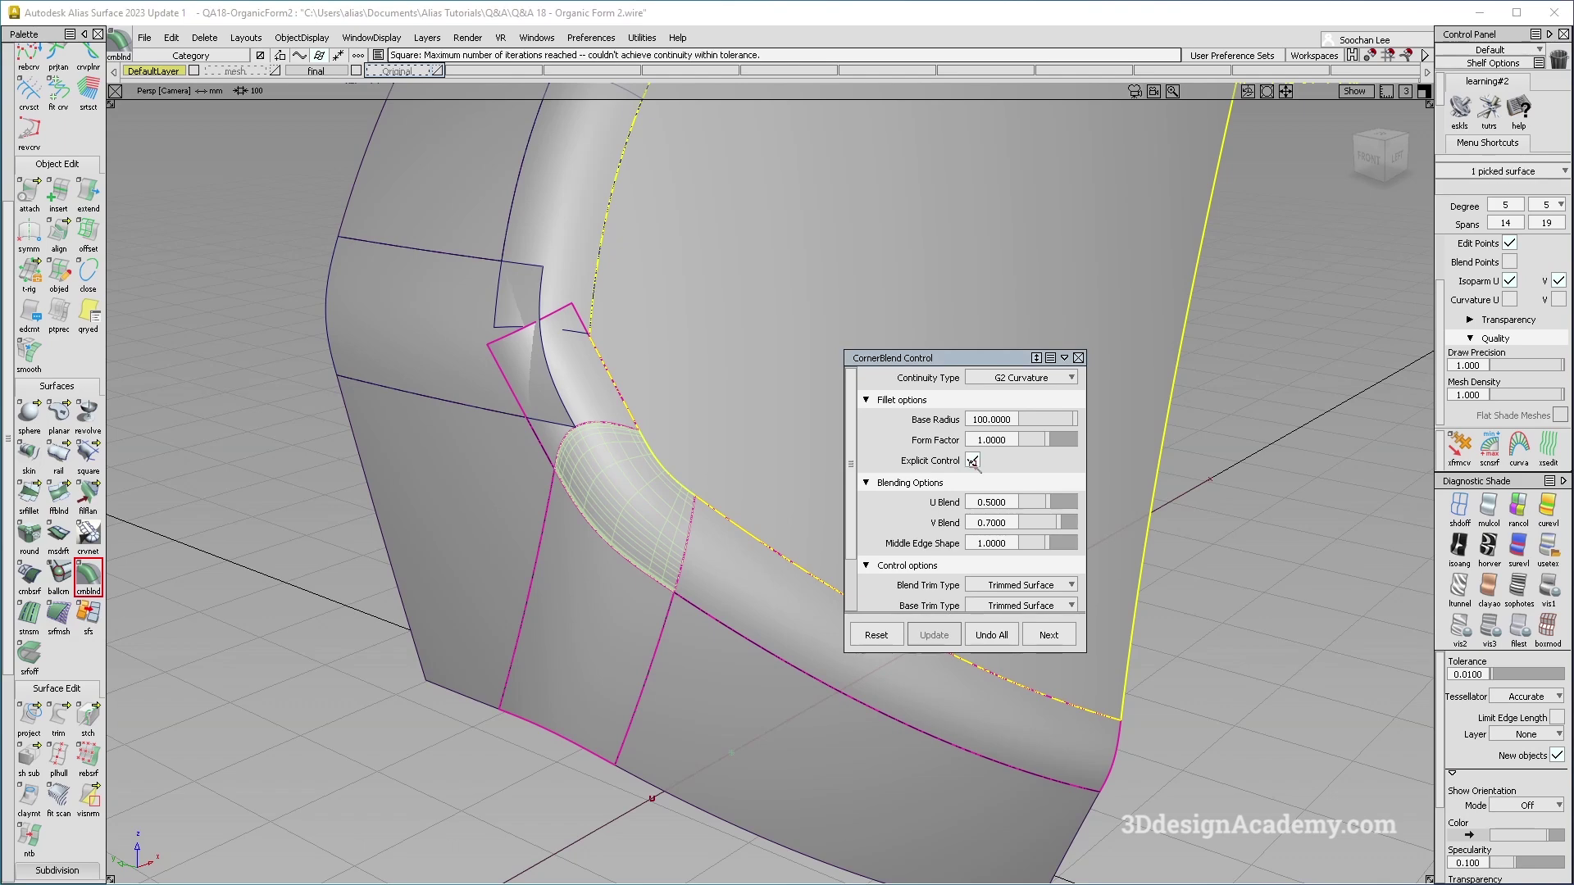
alt+shift+drag(709, 504, 736, 497)
ctrl+shift+drag(746, 392, 700, 615)
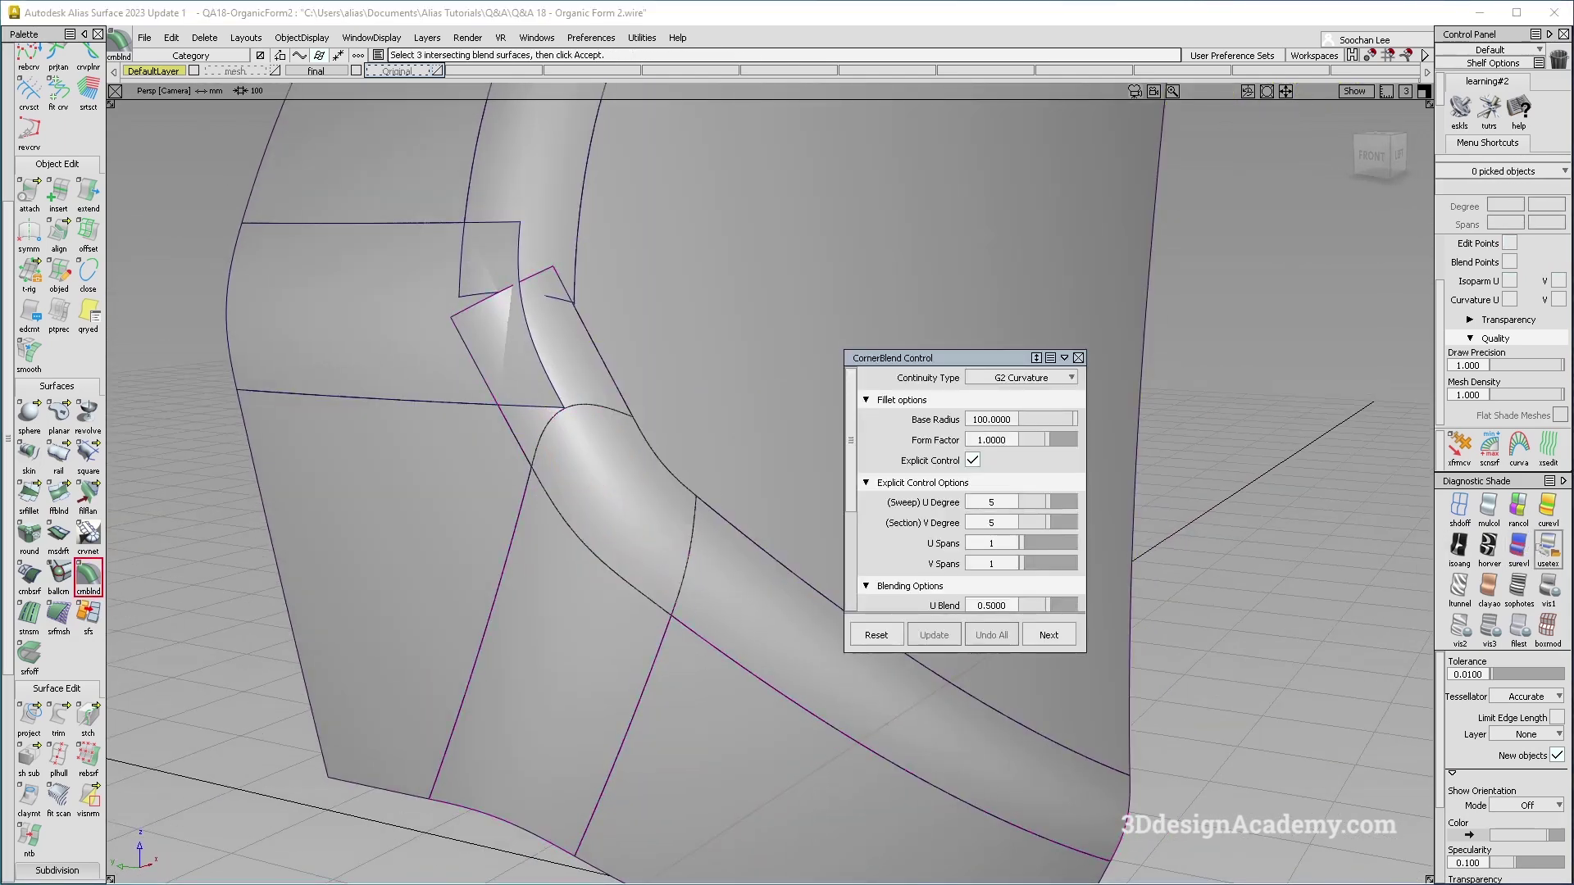
Step: Shade the surfaces with the Showroom reflection map and examine the highlight flow across the lower corner blend
click(1548, 549)
ctrl+shift+right_drag(653, 531, 660, 591)
mouse_move(660, 591)
alt+shift+mouse_down()
mouse_move(556, 430)
mouse_move(613, 496)
mouse_move(687, 652)
alt+shift+mouse_up()
ctrl+shift+right_drag(687, 651, 538, 514)
ctrl+shift+drag(590, 525, 594, 452)
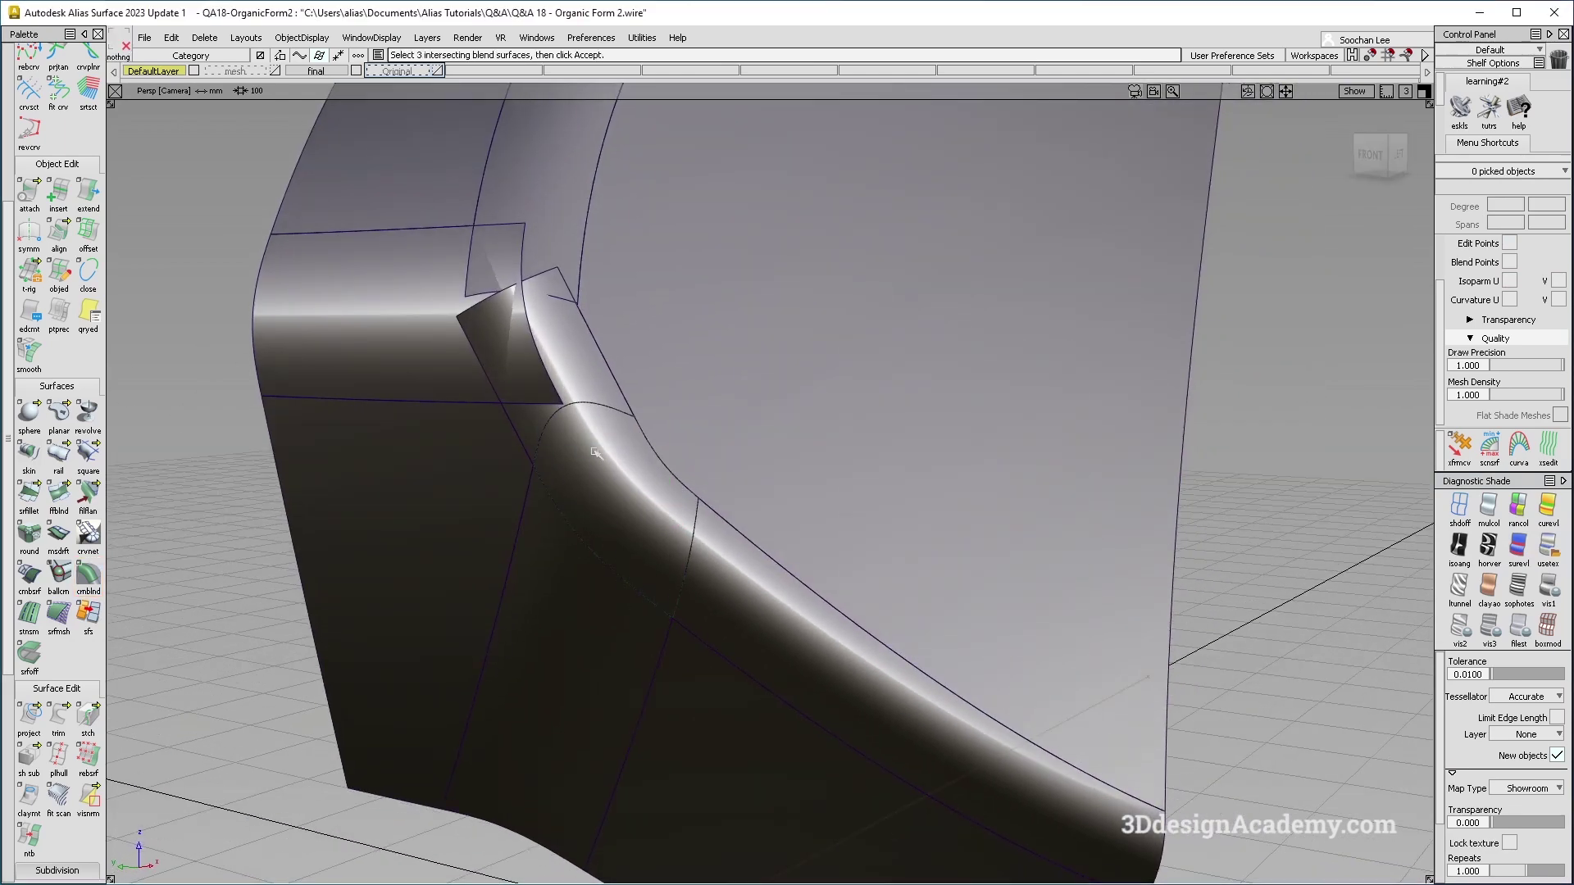
alt+shift+middle_drag(670, 503, 692, 543)
ctrl+shift+drag(627, 578, 600, 369)
Step: Reselect the lower corner blend and turn on its Continuity Check
scroll(63, 660, down, 3)
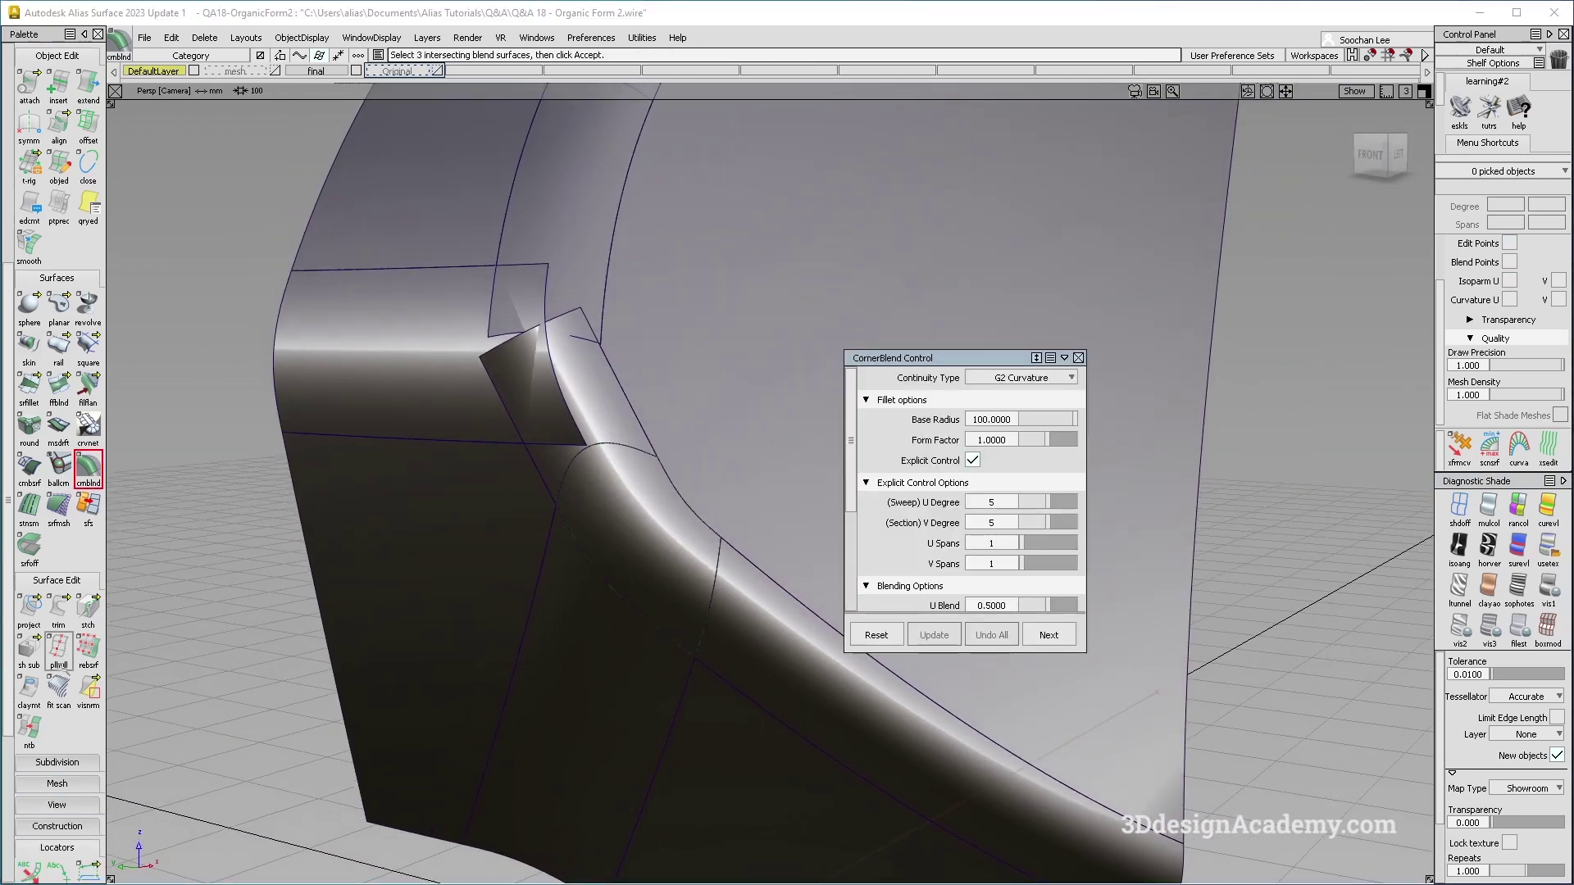
scroll(63, 666, down, 3)
click(652, 570)
scroll(1013, 535, down, 2)
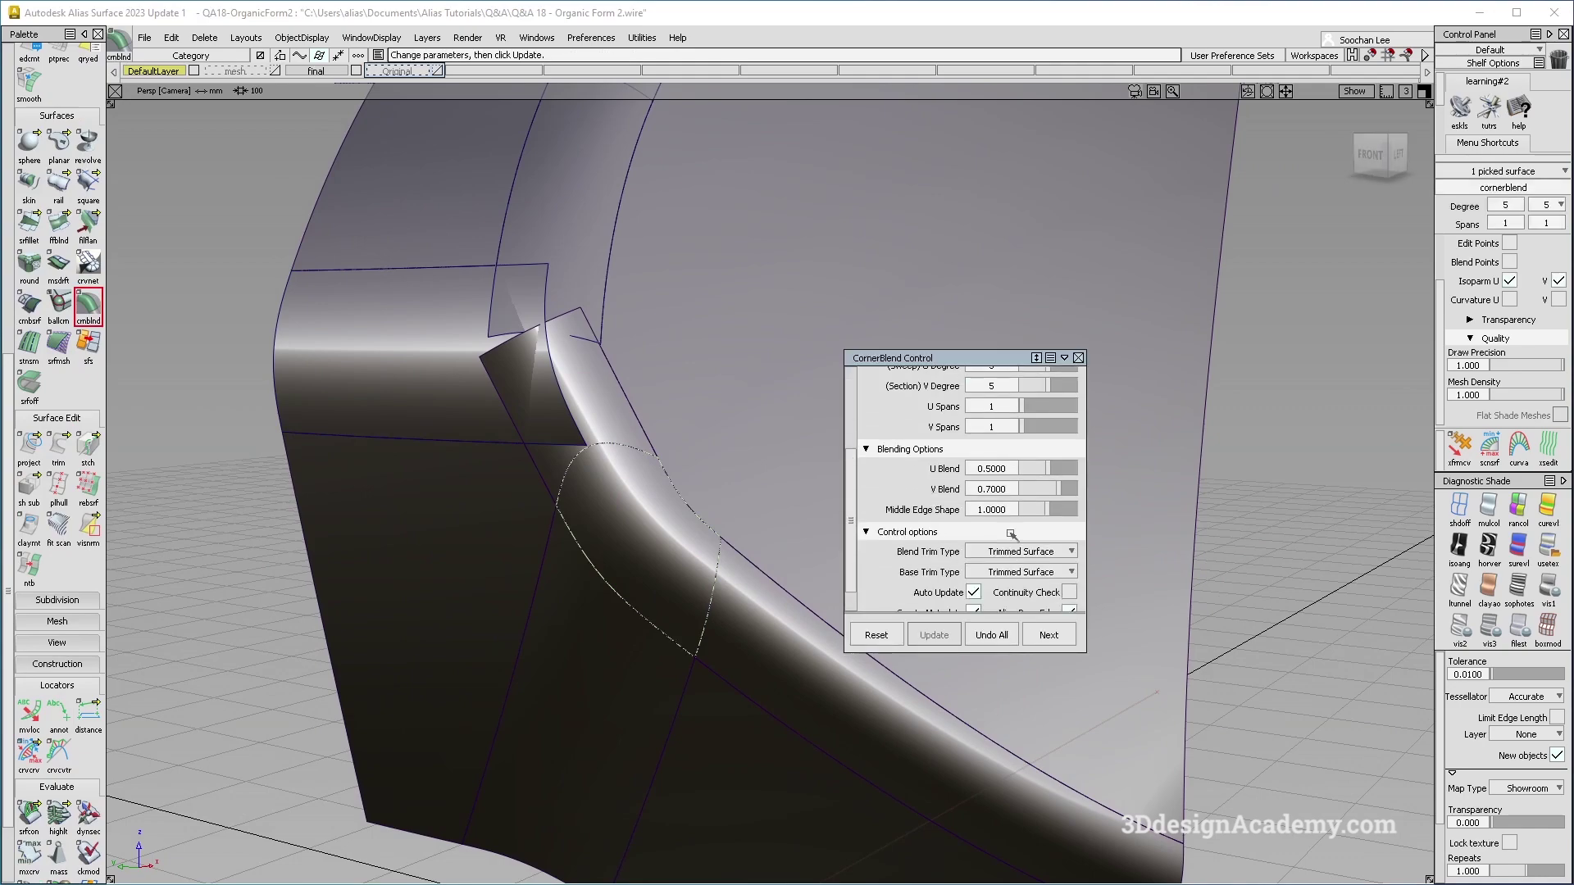
scroll(1013, 534, down, 3)
click(1070, 561)
Step: Examine the edge continuity of the lower corner blend from several angles and return to the plain multi-colour shading
alt+shift+drag(557, 555, 729, 528)
alt+shift+drag(658, 678, 659, 583)
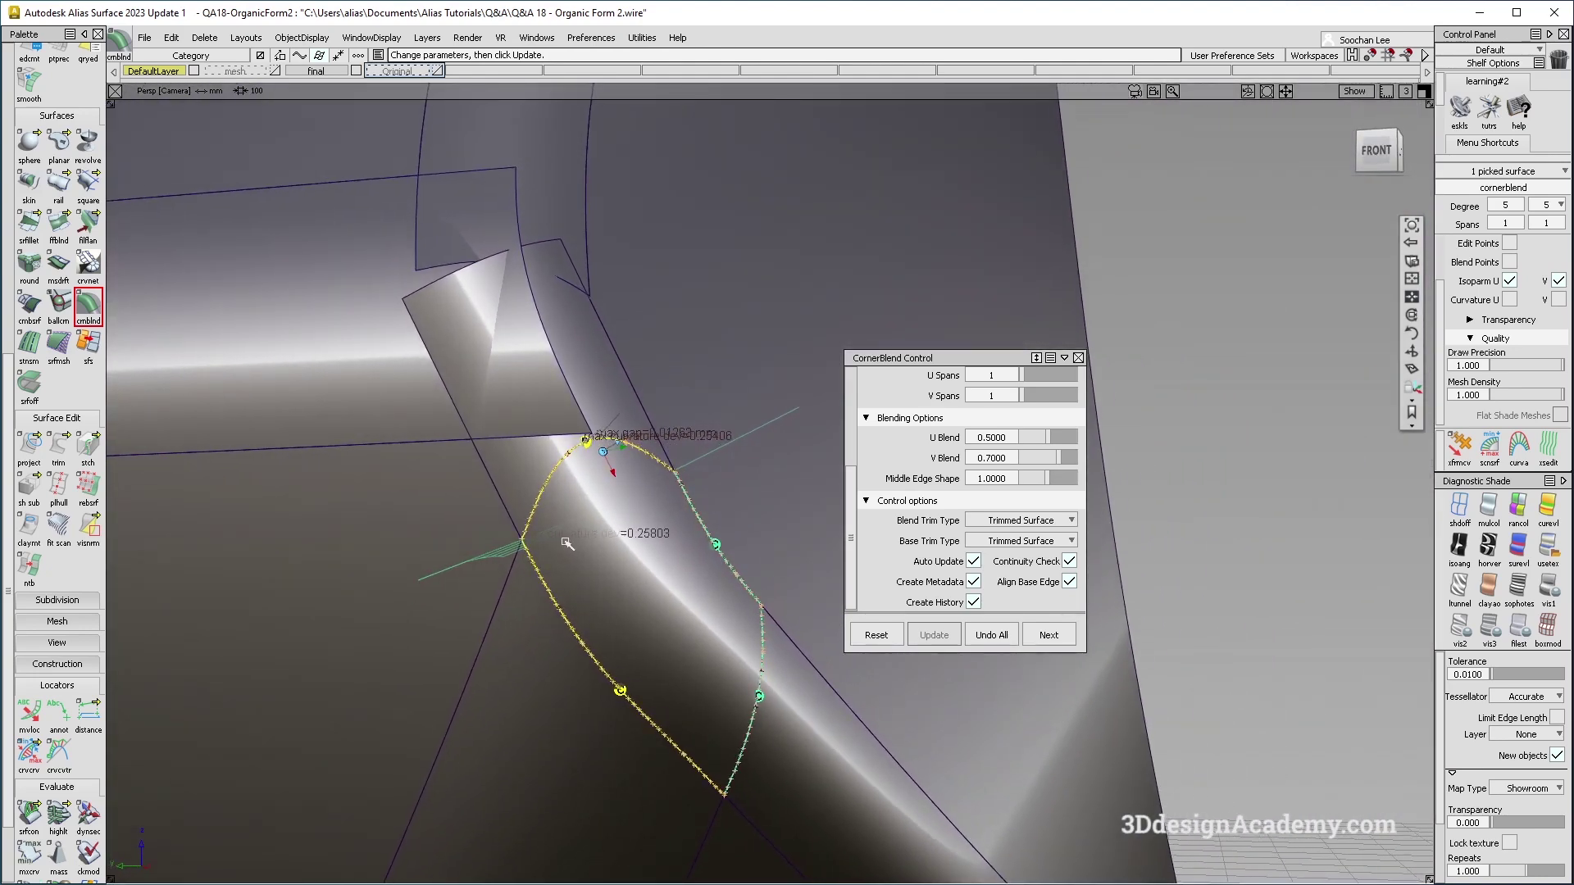
alt+shift+drag(550, 558, 595, 545)
alt+shift+middle_drag(594, 545, 596, 637)
mouse_move(596, 638)
ctrl+shift+mouse_down()
mouse_move(582, 515)
mouse_move(621, 409)
ctrl+shift+mouse_up()
alt+shift+right_drag(668, 465, 644, 565)
mouse_move(644, 566)
alt+shift+mouse_down()
mouse_move(695, 588)
mouse_move(657, 356)
alt+shift+mouse_up()
click(1489, 507)
Step: Corner-blend the upper and middle fillets with the middle side fillet, using G2 Curvature, base radius 100 and Explicit Control
alt+shift+drag(413, 373, 400, 426)
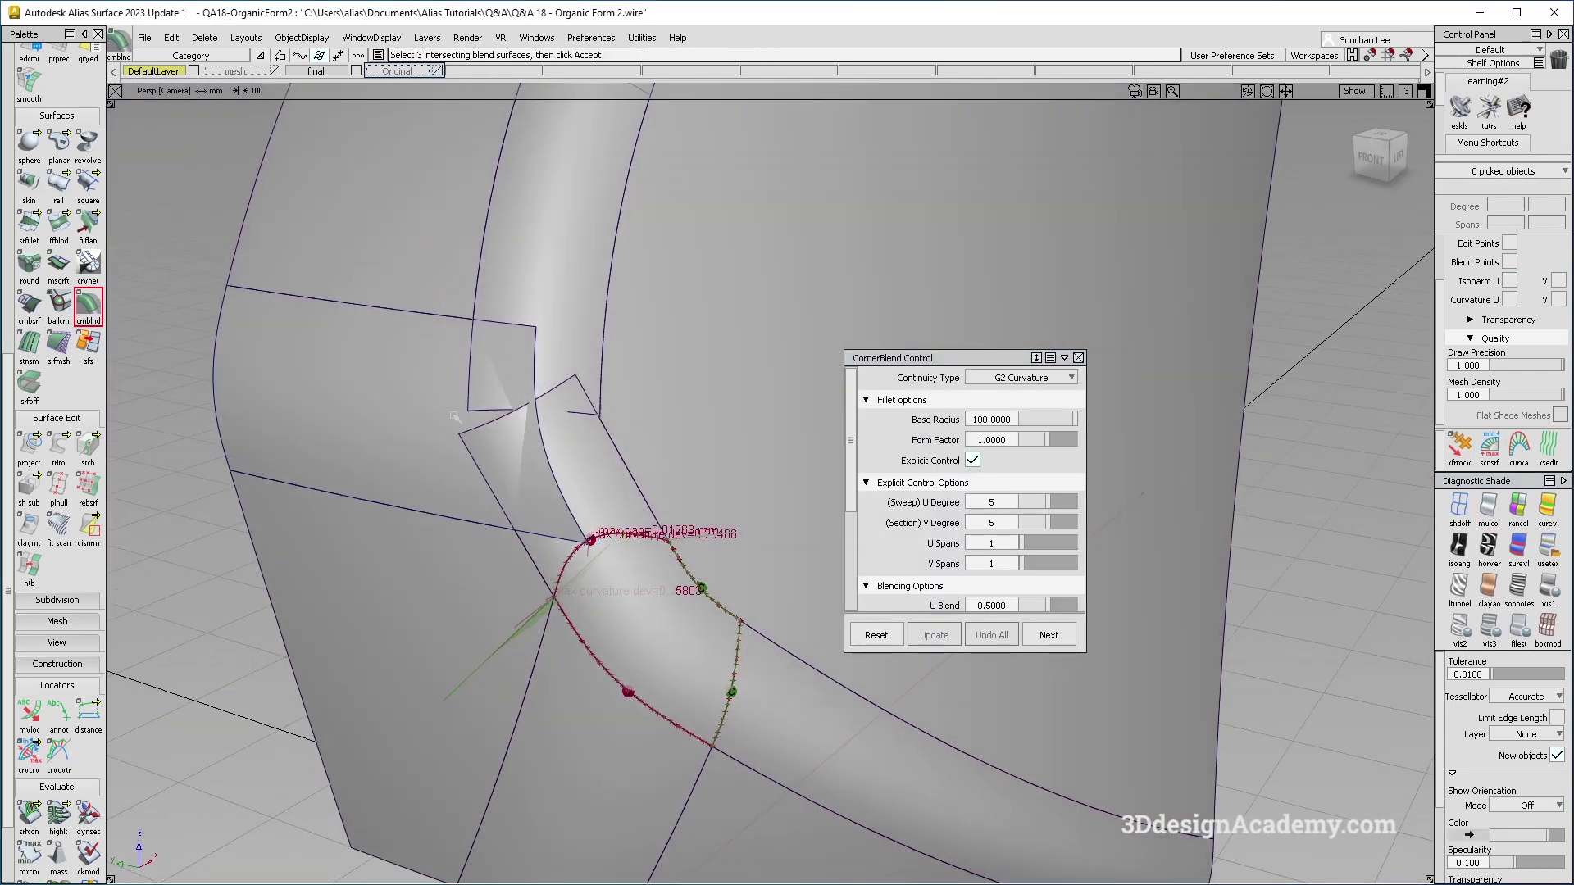
click(575, 457)
alt+shift+drag(576, 458, 580, 474)
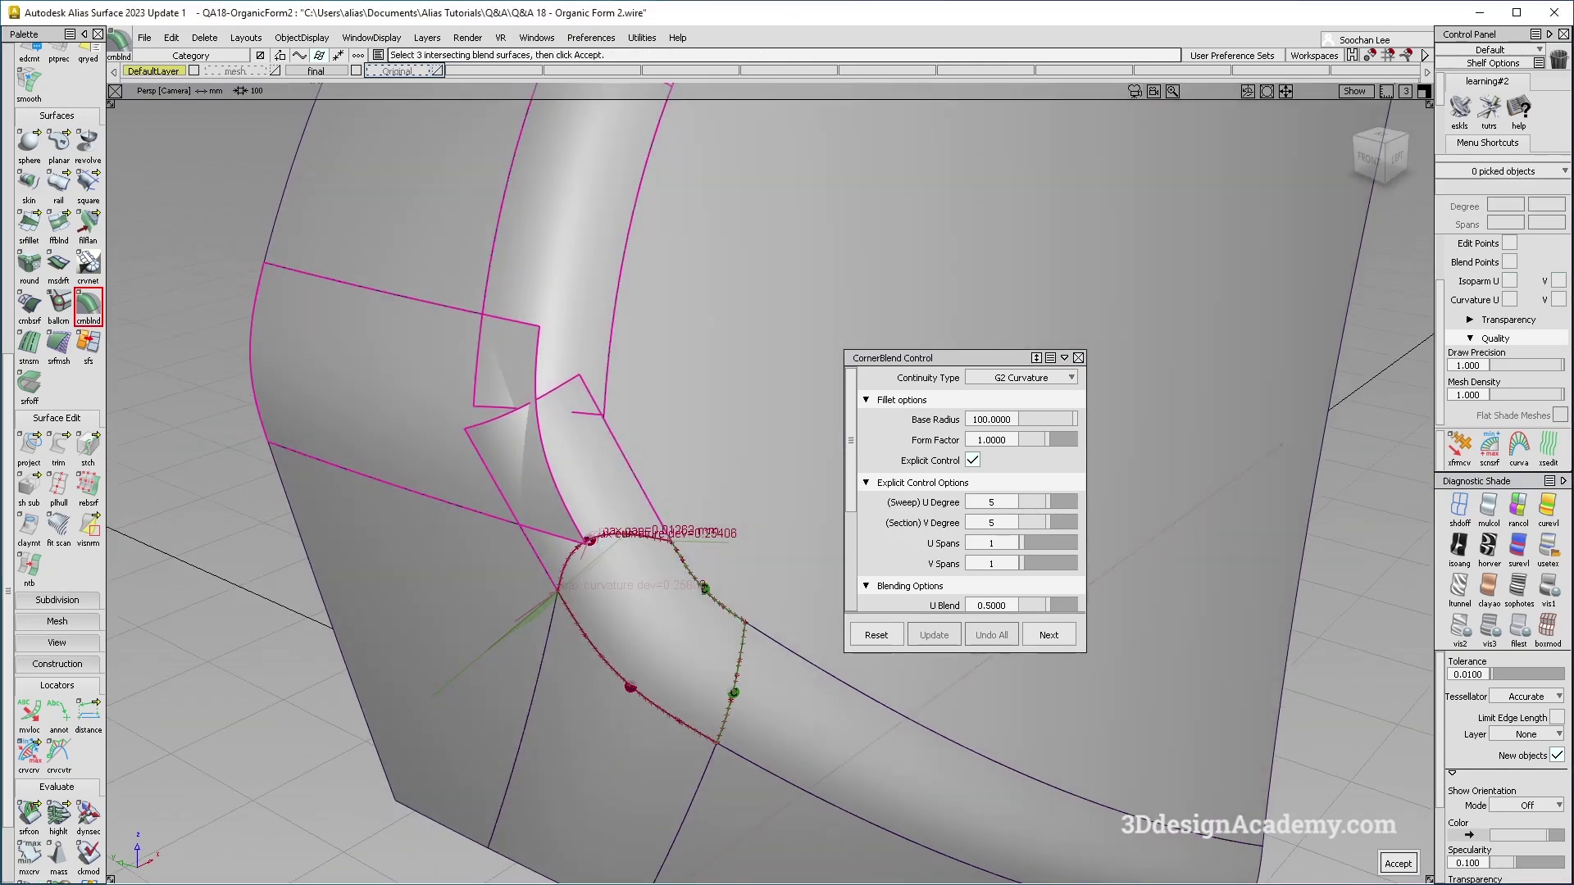
click(758, 447)
alt+shift+drag(674, 426, 564, 398)
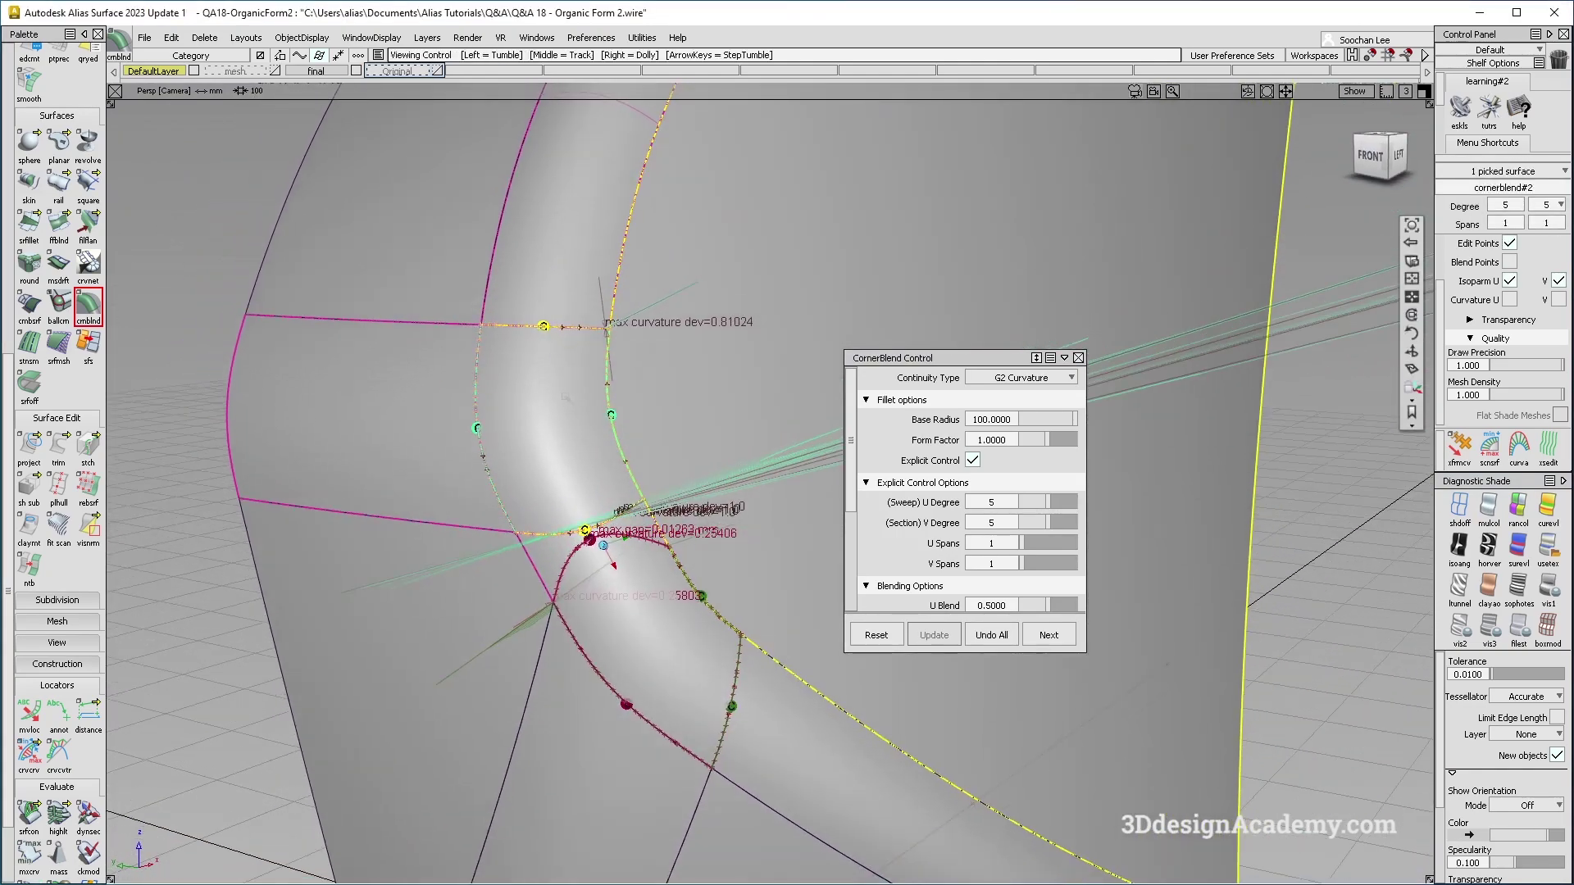
Step: Examine the curvature deviations along the upper corner blend and where it meets the lower one
alt+shift+drag(568, 460, 515, 348)
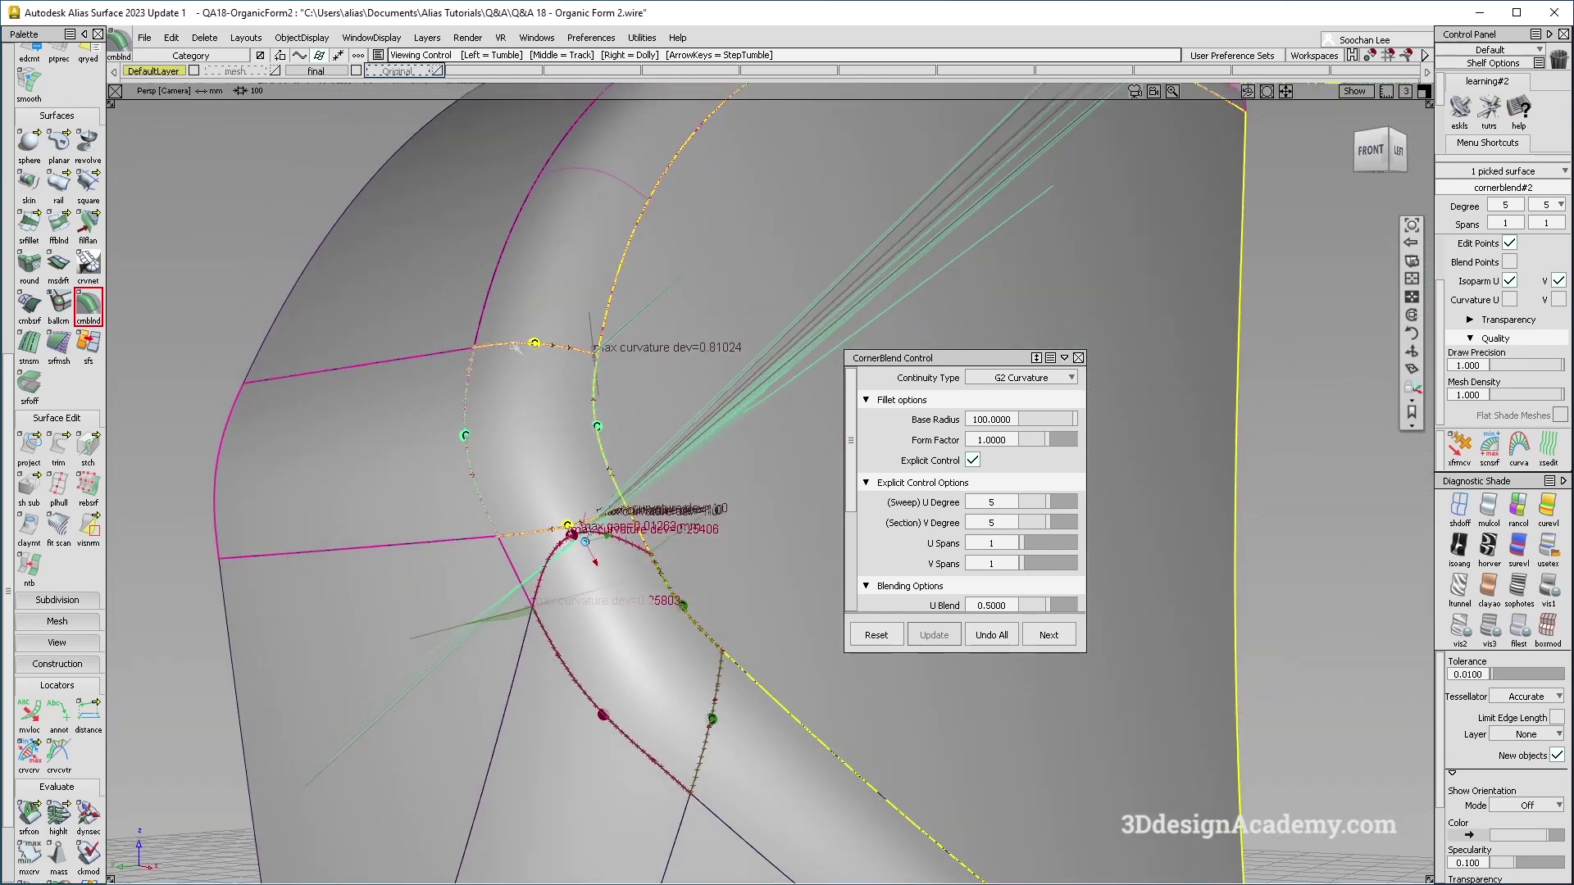
alt+shift+drag(550, 424, 591, 470)
alt+shift+right_drag(525, 492, 592, 514)
alt+shift+drag(542, 535, 656, 498)
scroll(583, 534, up, 3)
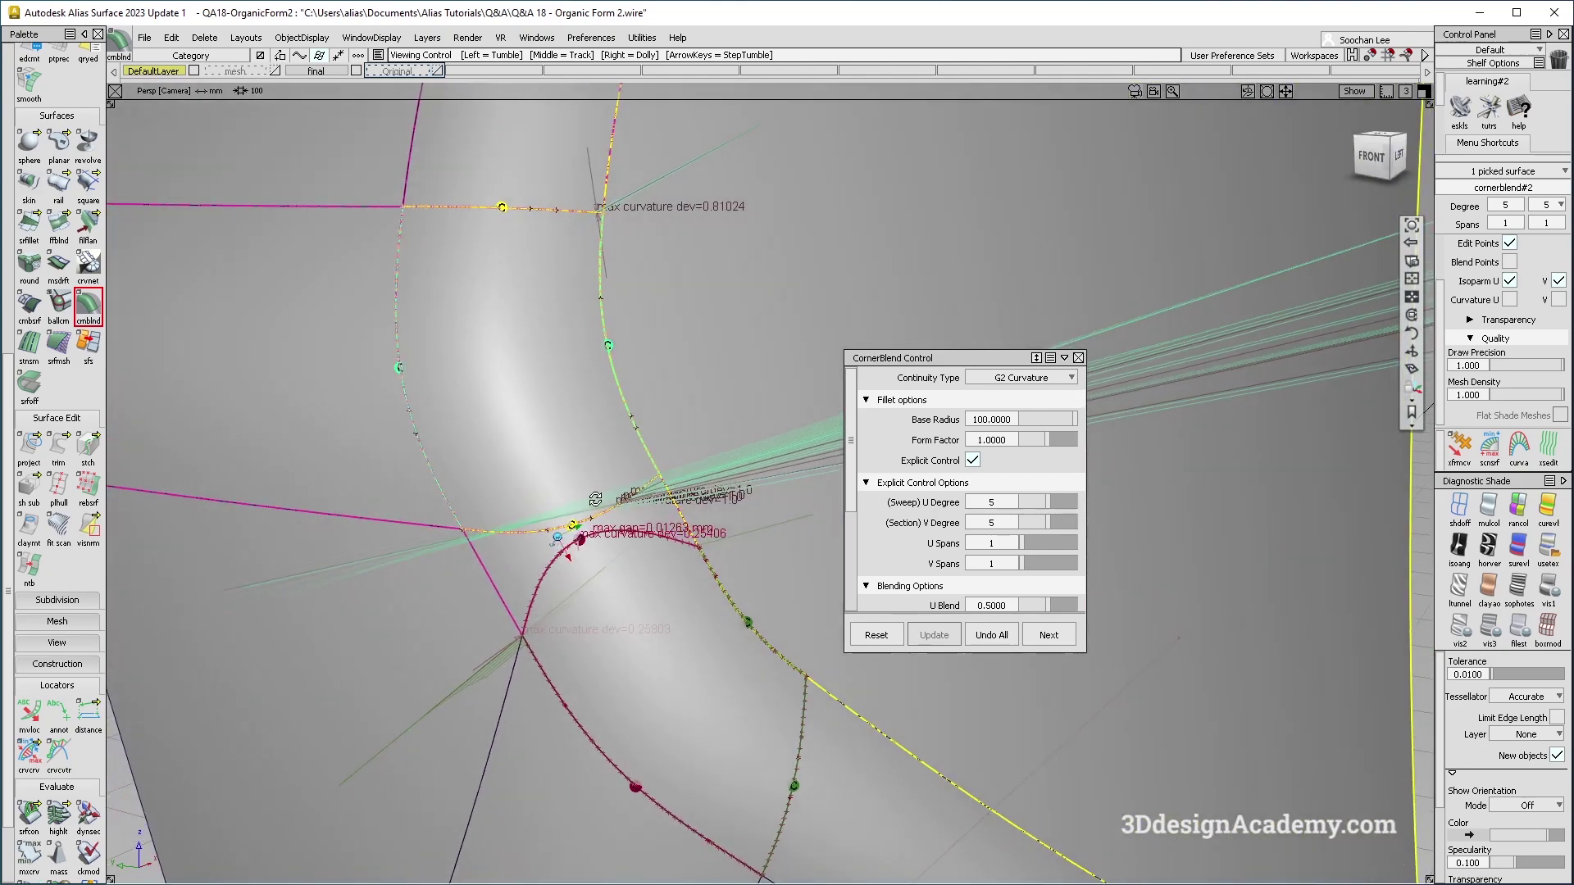
alt+shift+drag(763, 558, 689, 541)
ctrl+shift+drag(802, 586, 620, 533)
Step: Try a base radius of 150 on the lower corner blend and return it to 100
click(678, 635)
alt+shift+drag(554, 601, 602, 598)
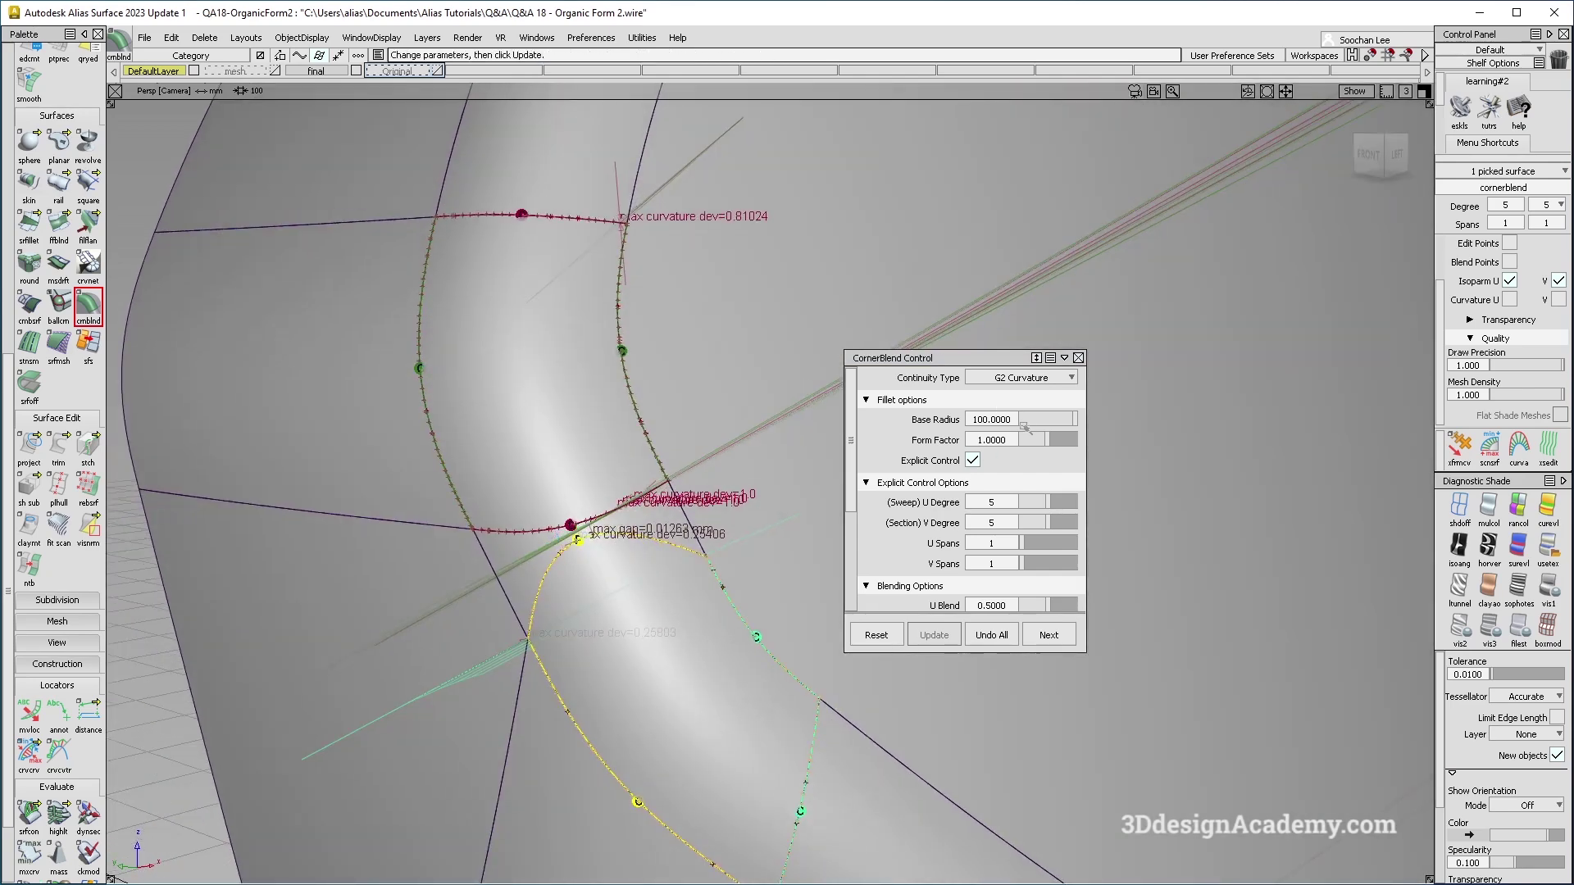
drag(1011, 420, 988, 427)
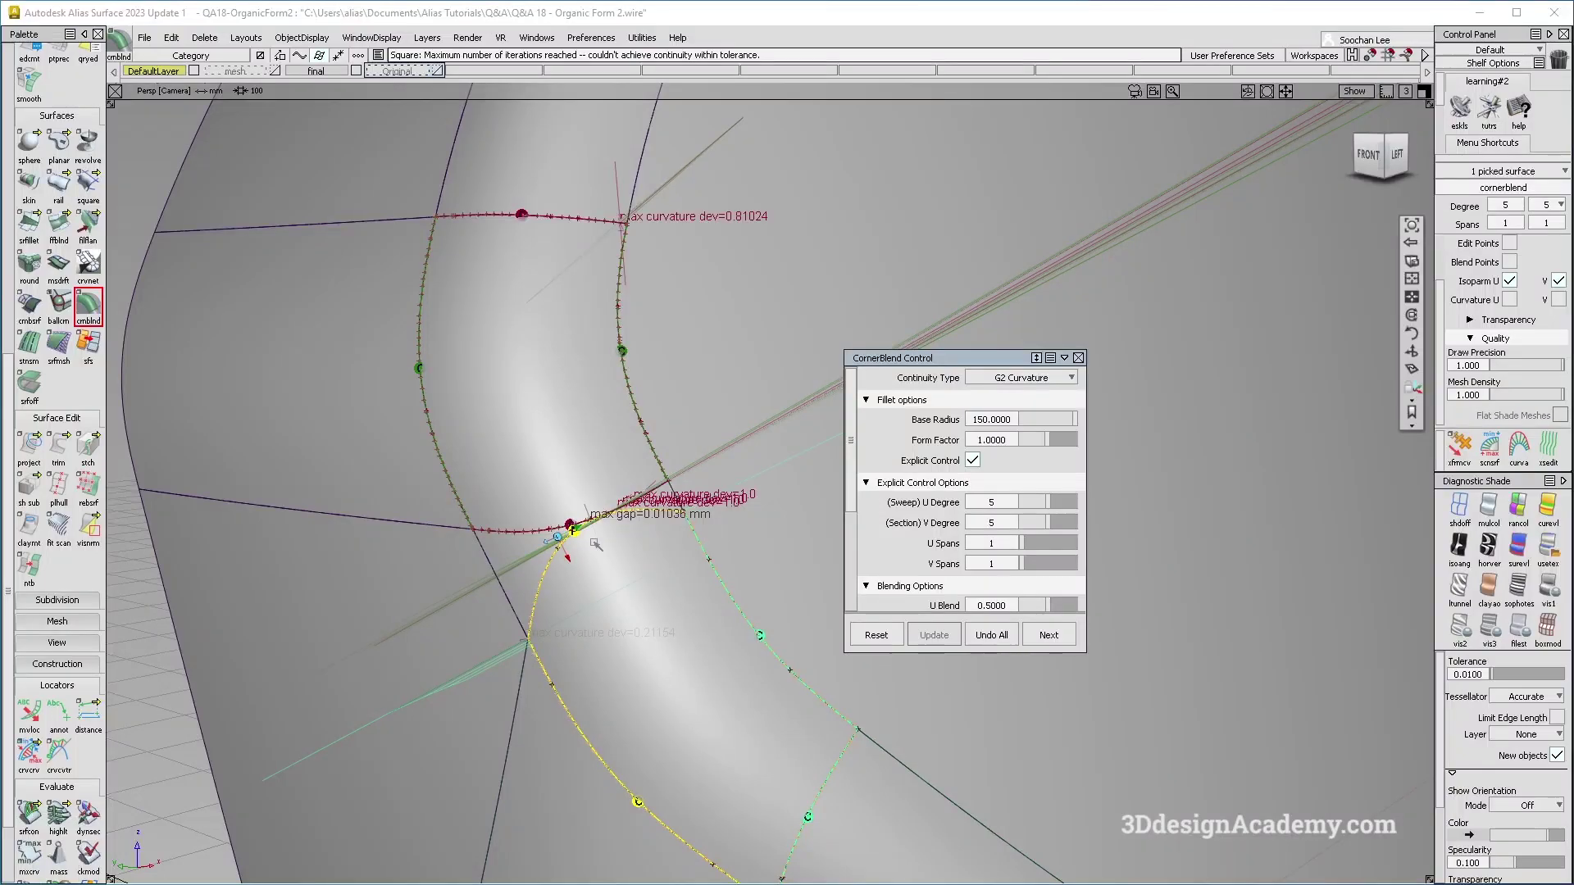
alt+shift+right_drag(595, 544, 668, 414)
mouse_move(668, 414)
alt+shift+mouse_down()
mouse_move(463, 396)
mouse_move(661, 404)
alt+shift+mouse_up()
alt+shift+right_drag(661, 404, 574, 451)
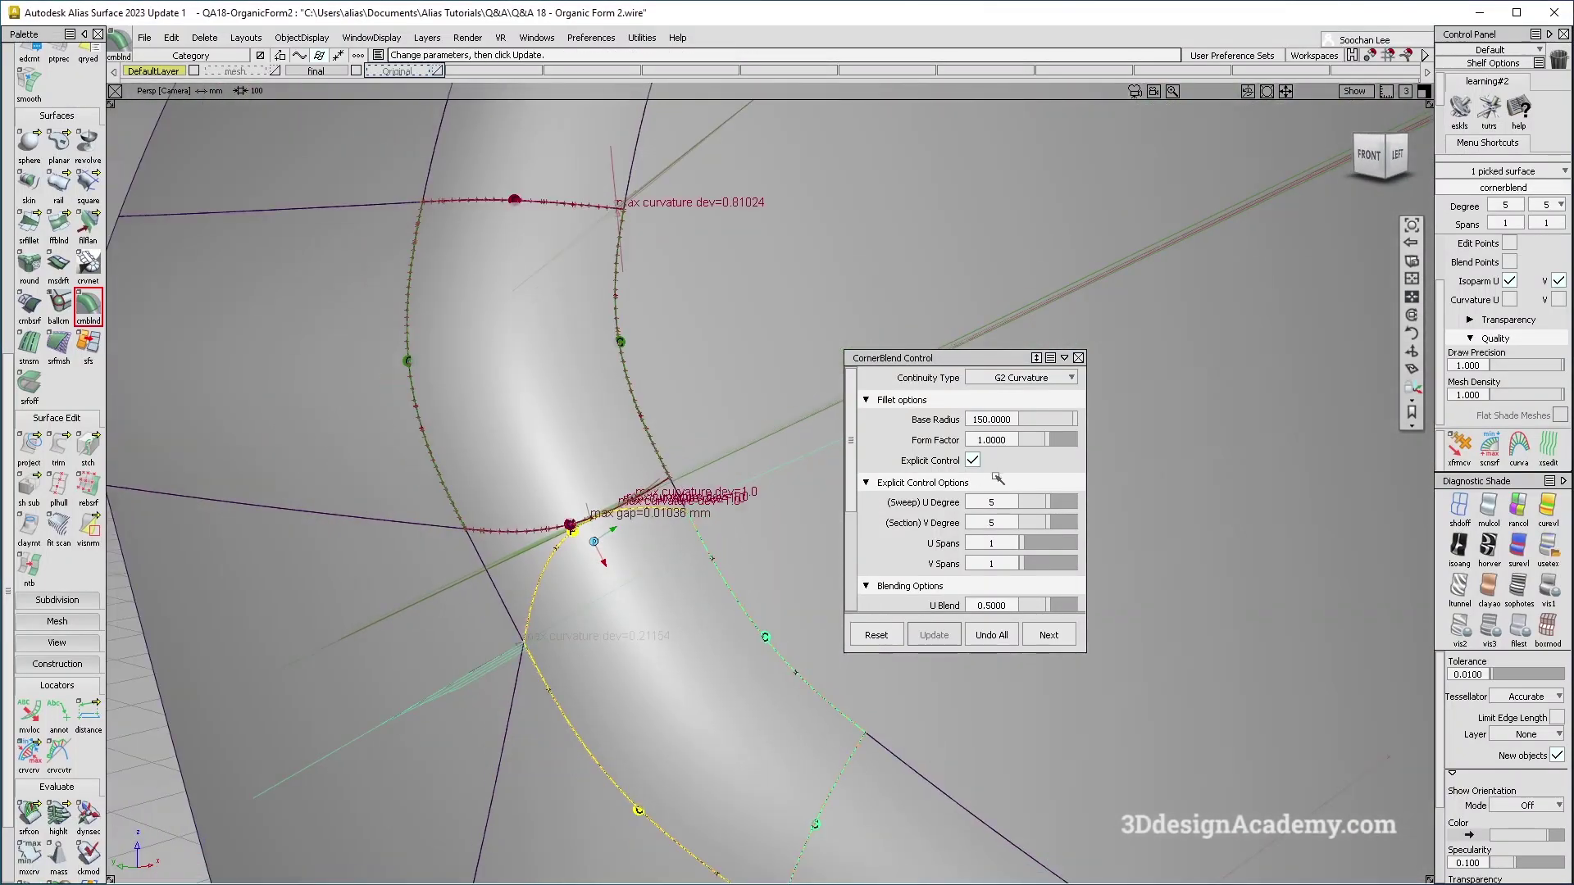
alt+shift+drag(597, 548, 613, 564)
click(1012, 419)
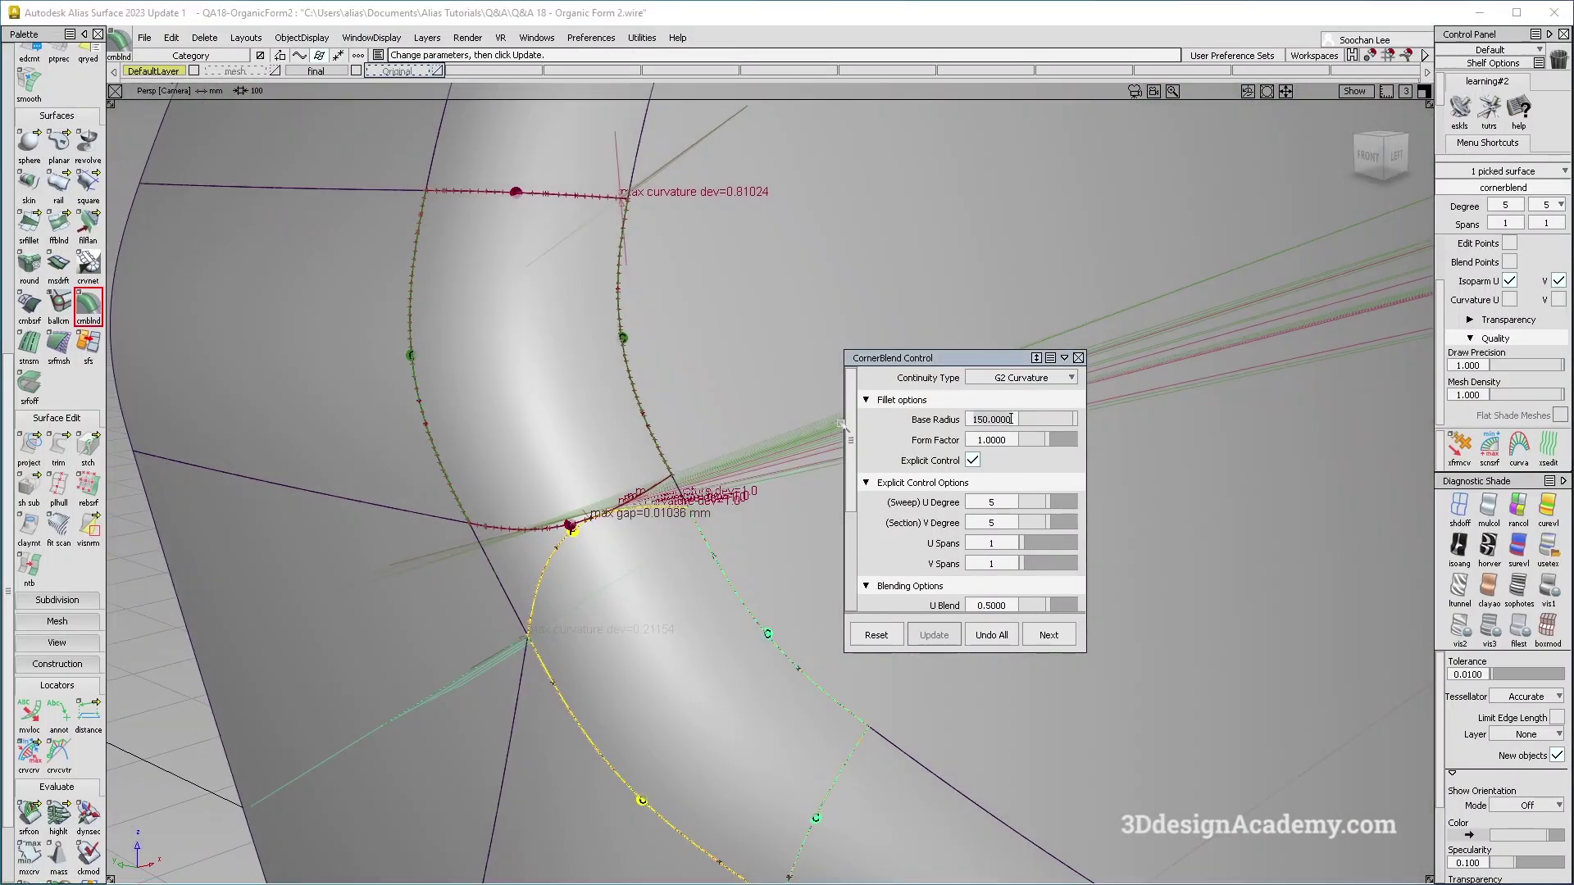
alt+shift+drag(666, 500, 668, 451)
click(1012, 419)
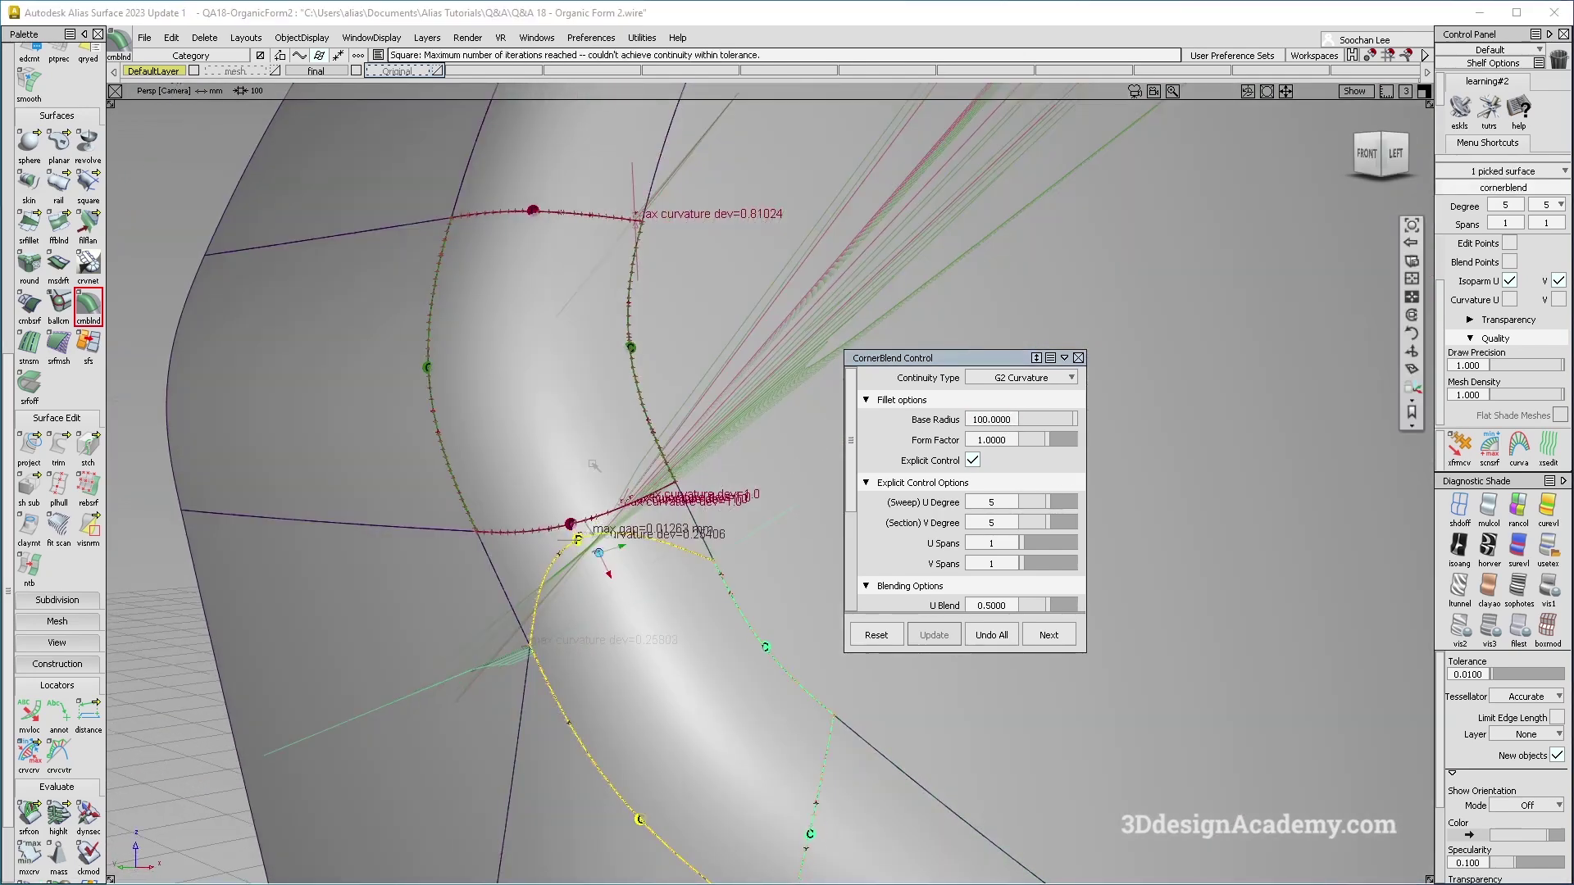
Step: Examine both corner blends and the adjoining lower side fillet from several angles
alt+shift+right_drag(593, 466, 524, 483)
ctrl+shift+drag(660, 643, 631, 665)
alt+shift+middle_drag(631, 666, 626, 545)
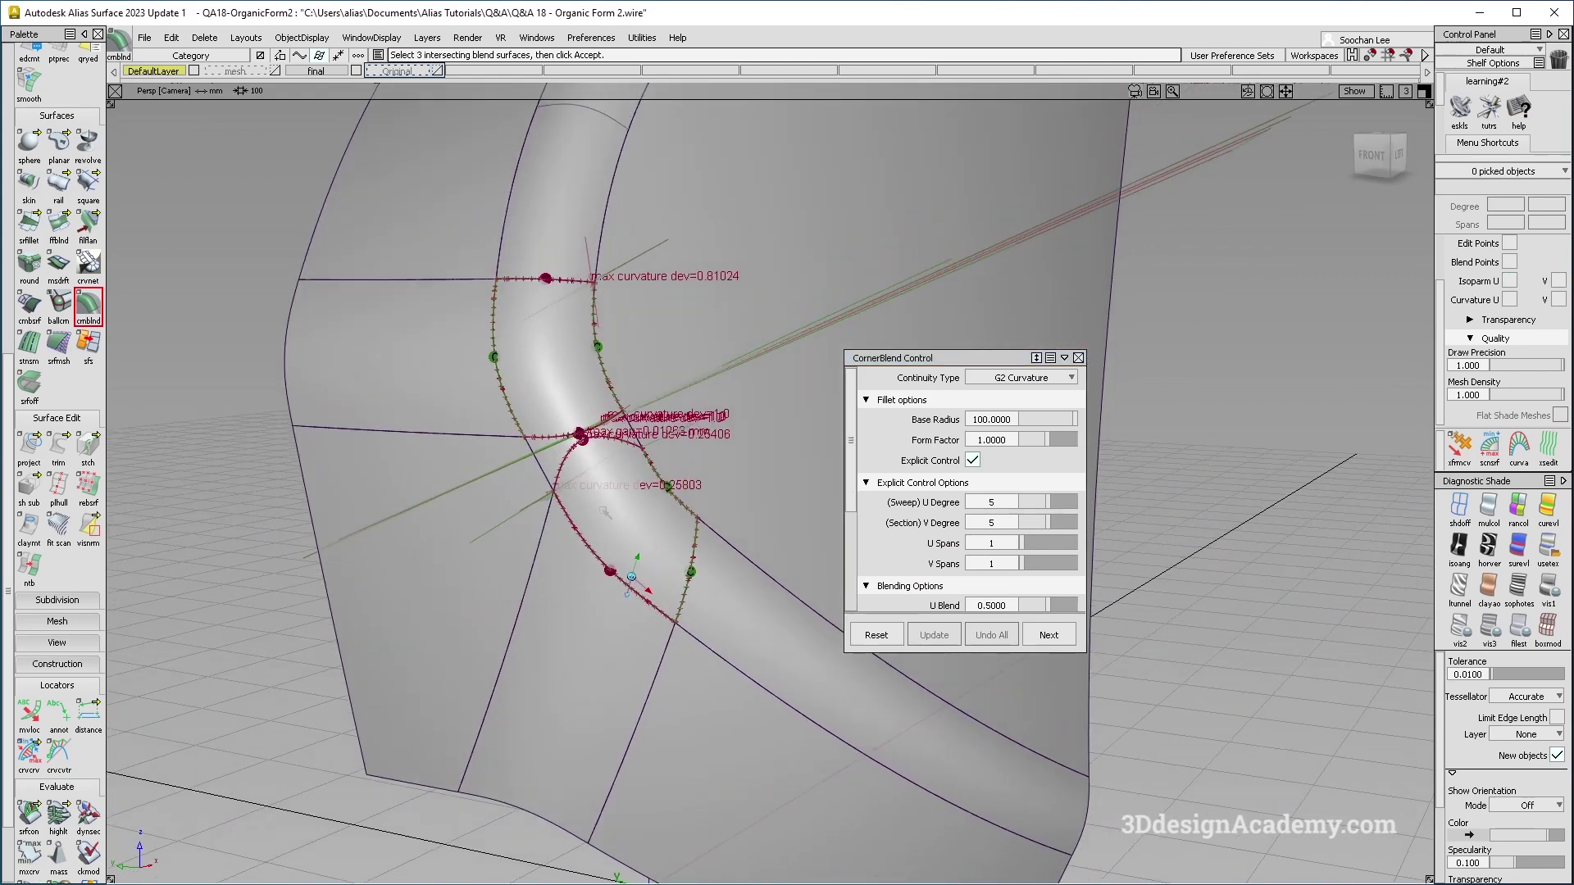
ctrl+shift+drag(659, 563, 569, 699)
click(501, 667)
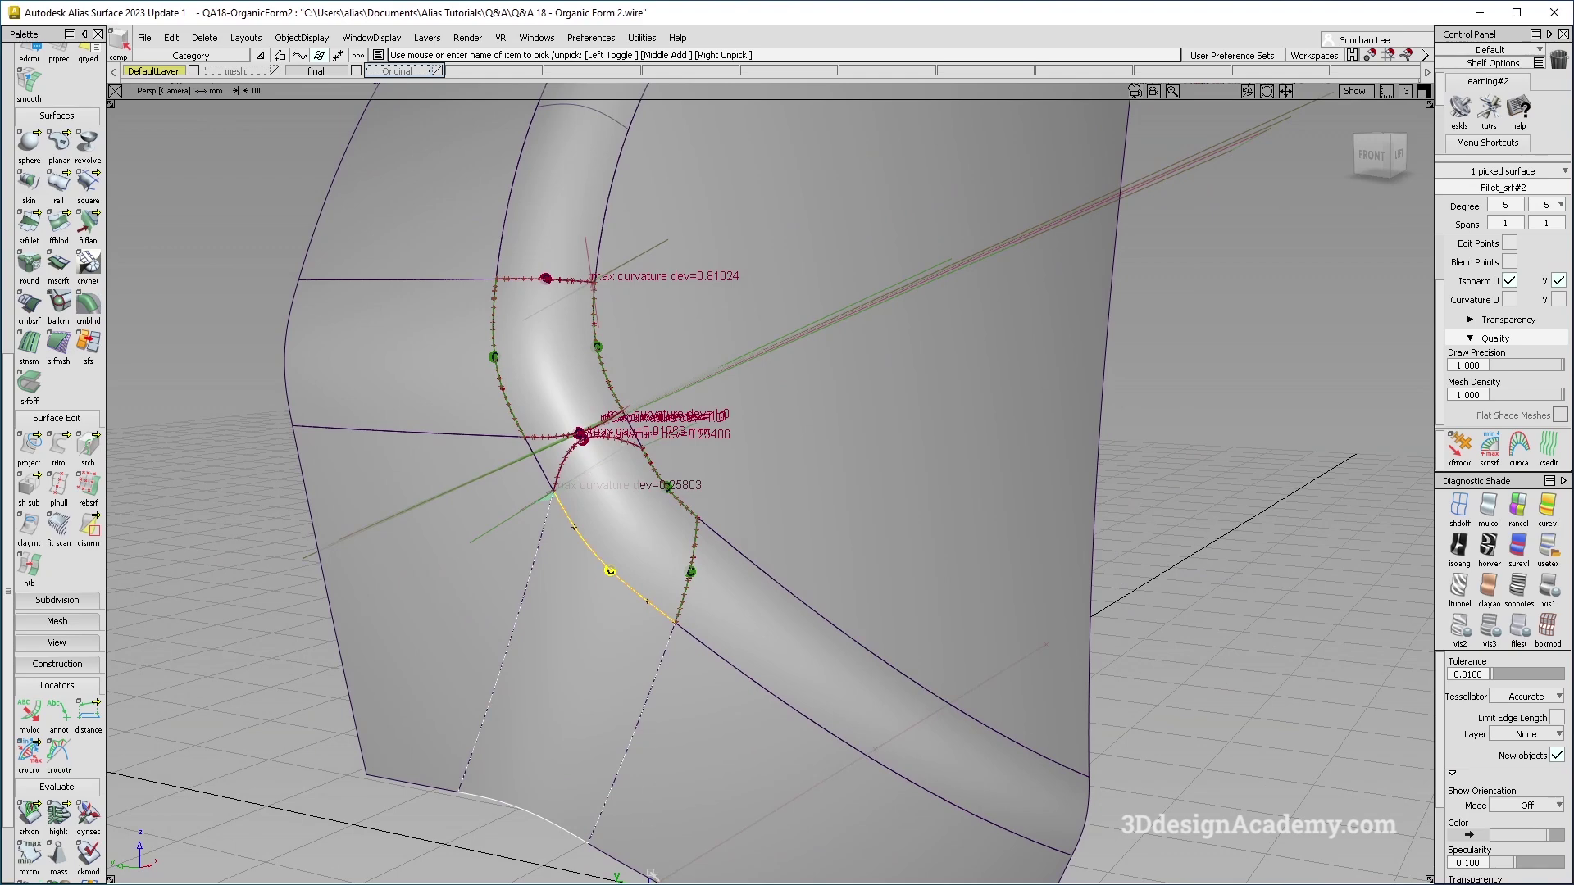
alt+shift+drag(500, 667, 558, 690)
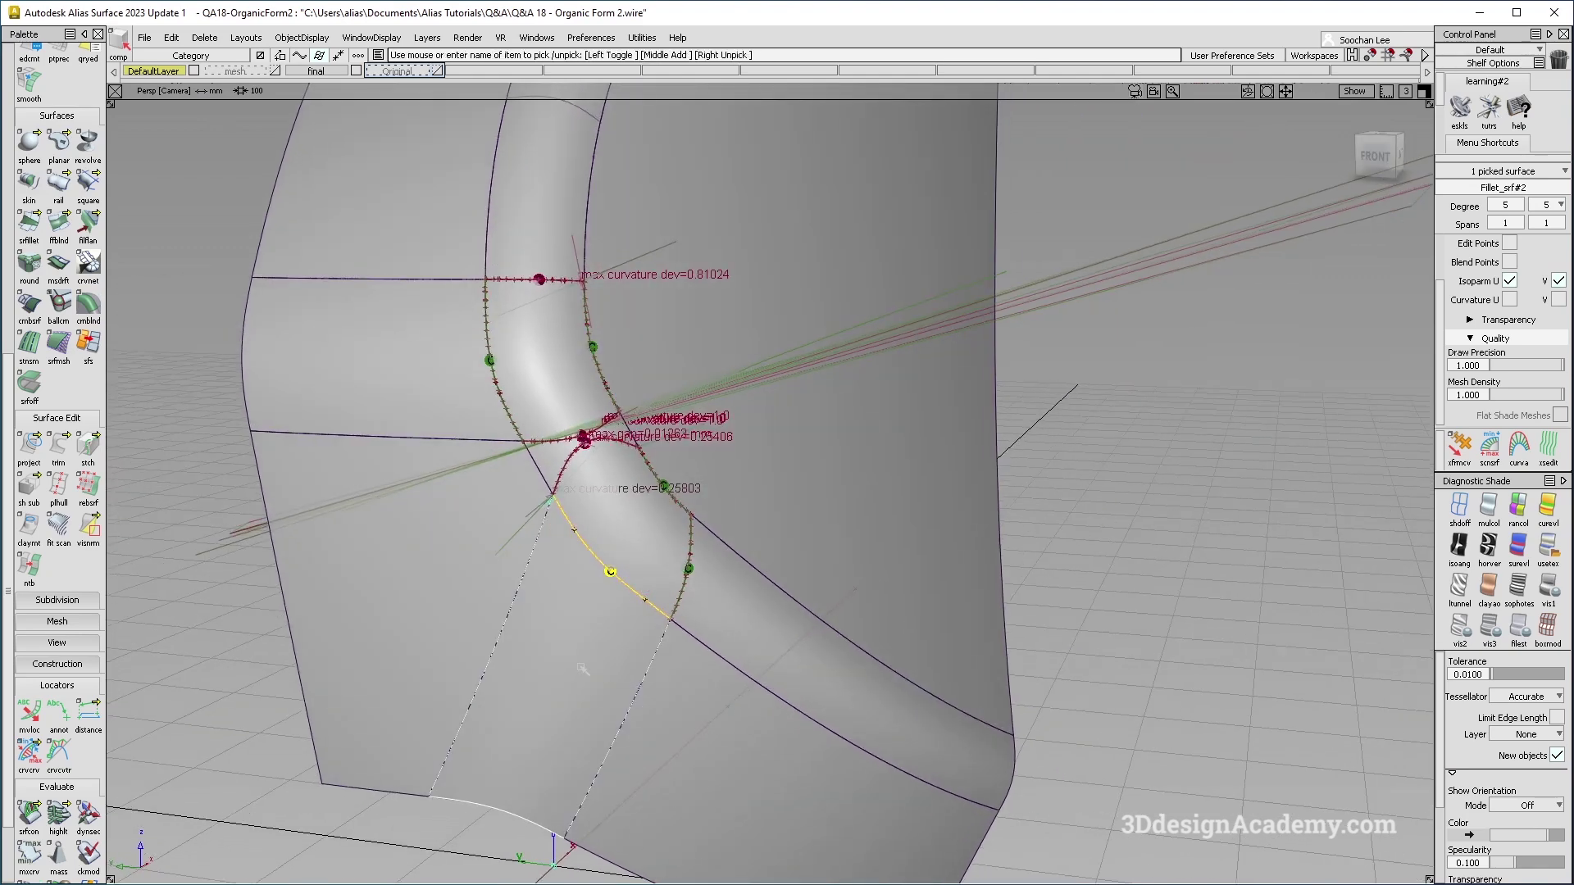
click(419, 126)
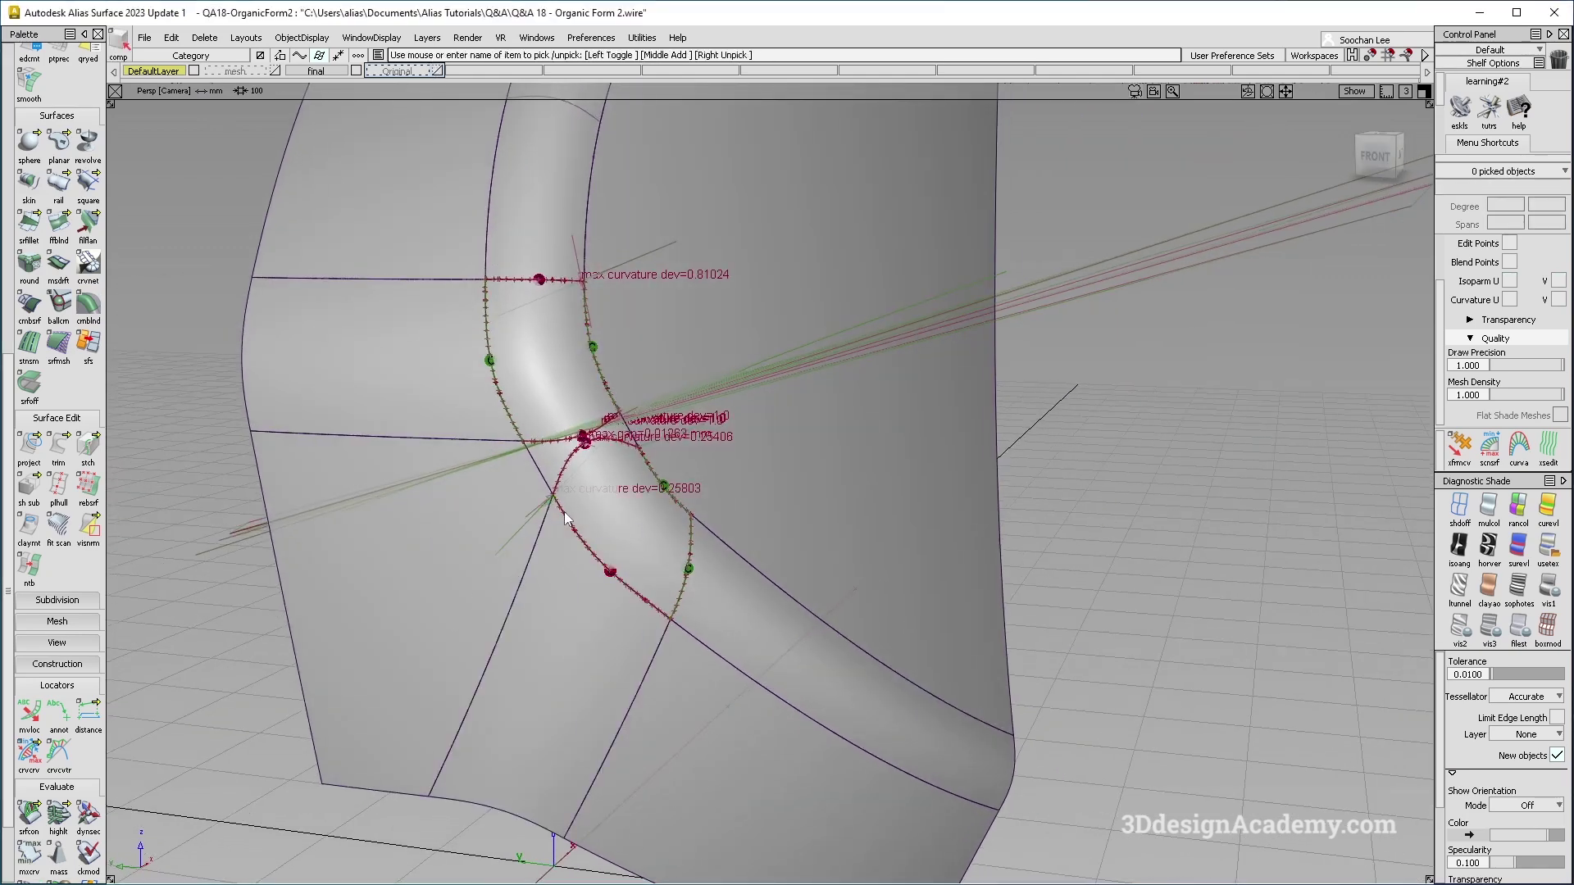
alt+shift+drag(562, 479, 573, 486)
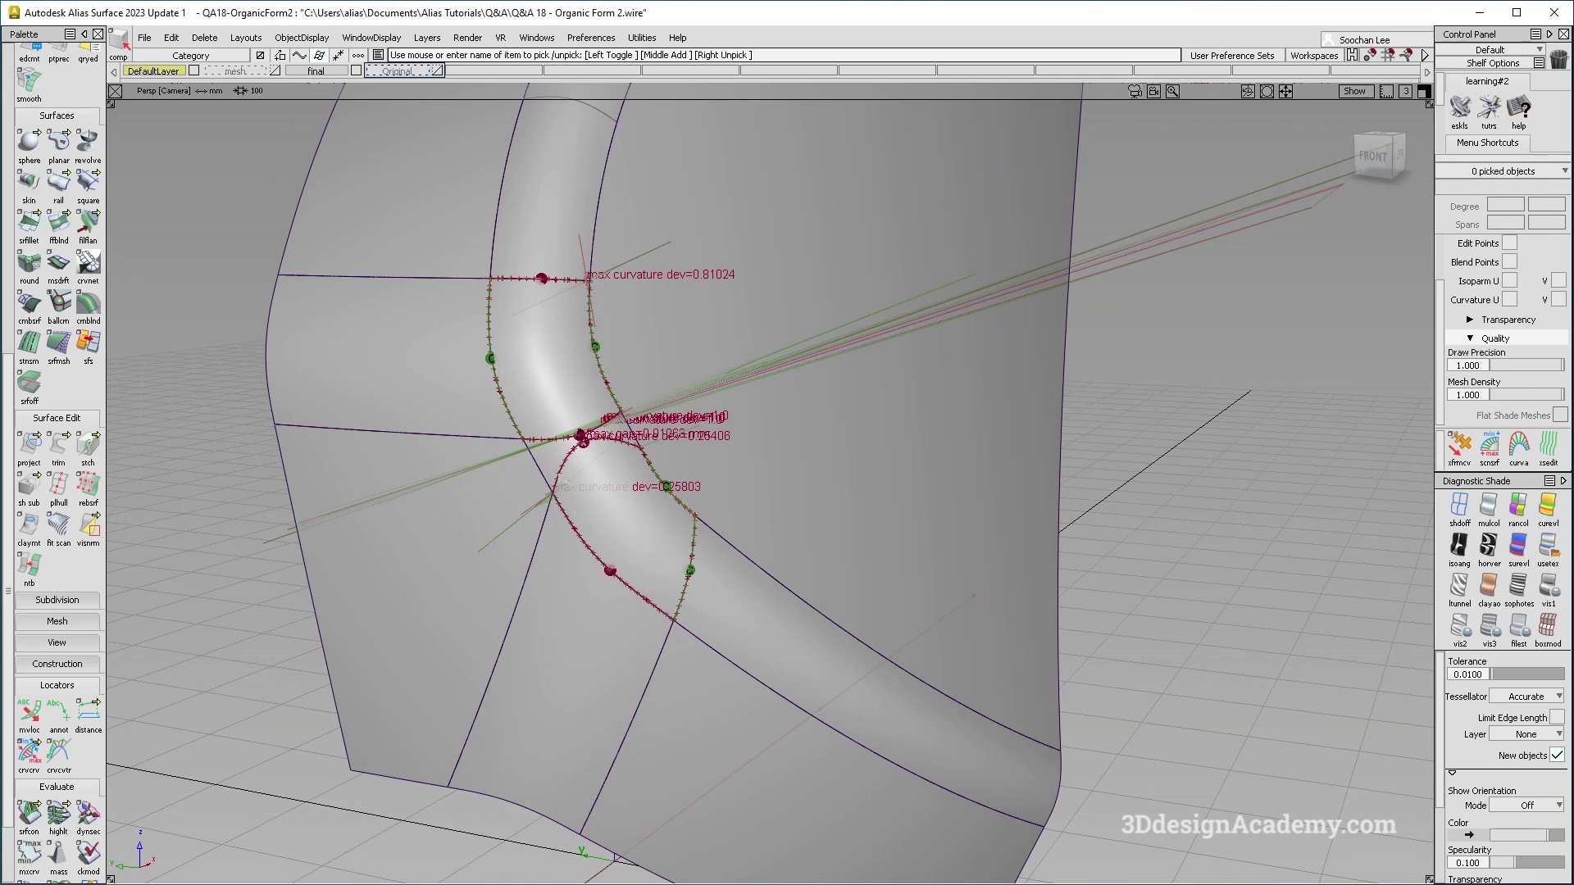
alt+shift+right_drag(610, 436, 551, 425)
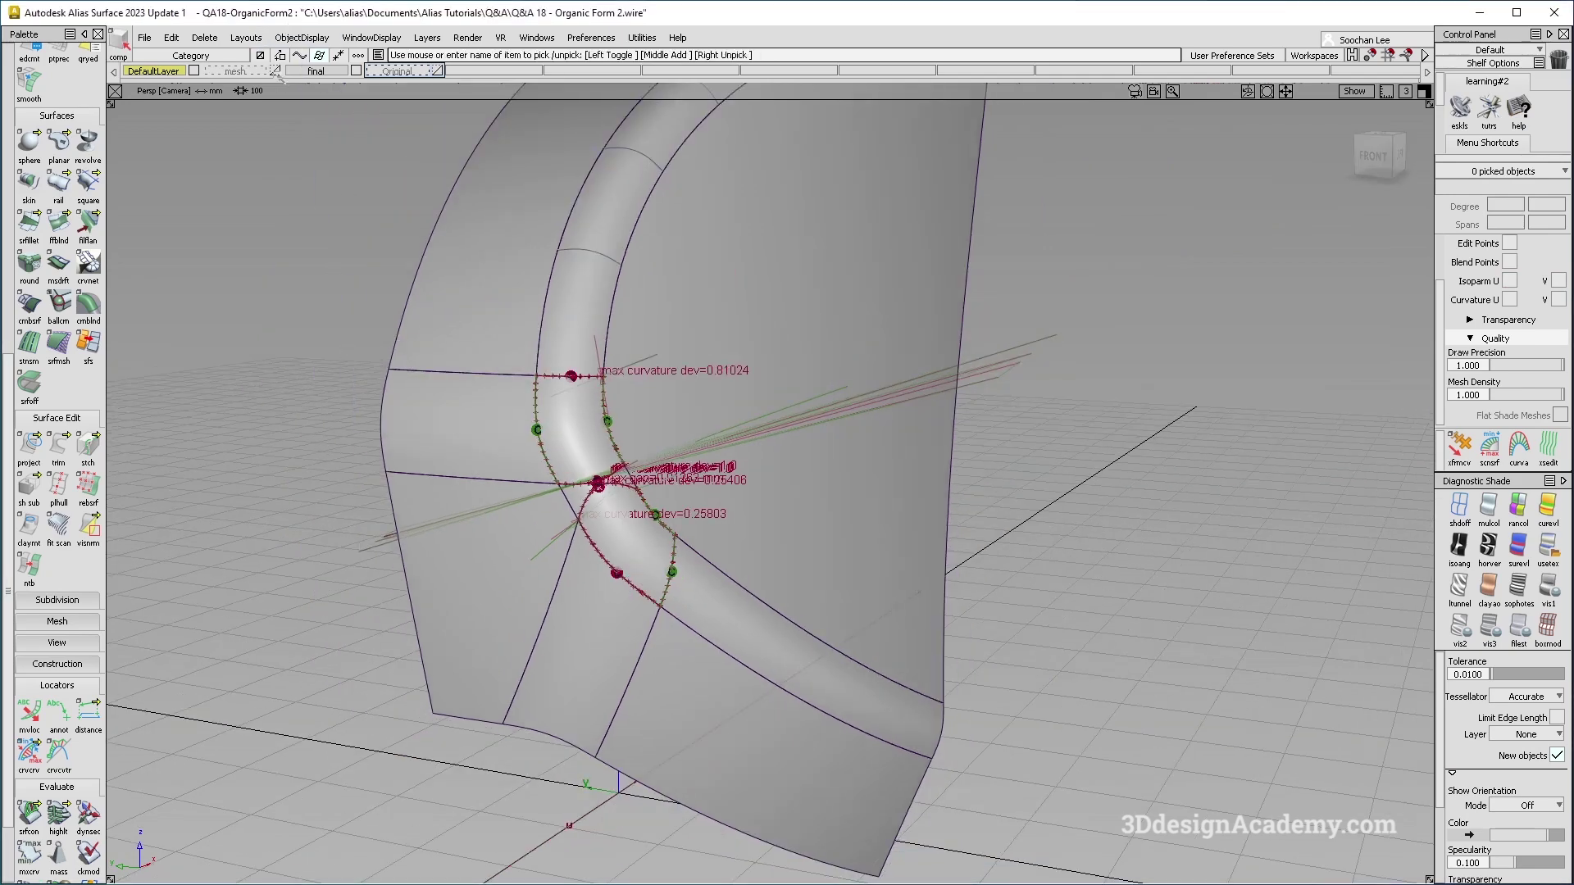
Step: Show the mesh layer, select the original mesh and hide all unselected objects
click(276, 72)
click(252, 73)
click(239, 104)
click(300, 39)
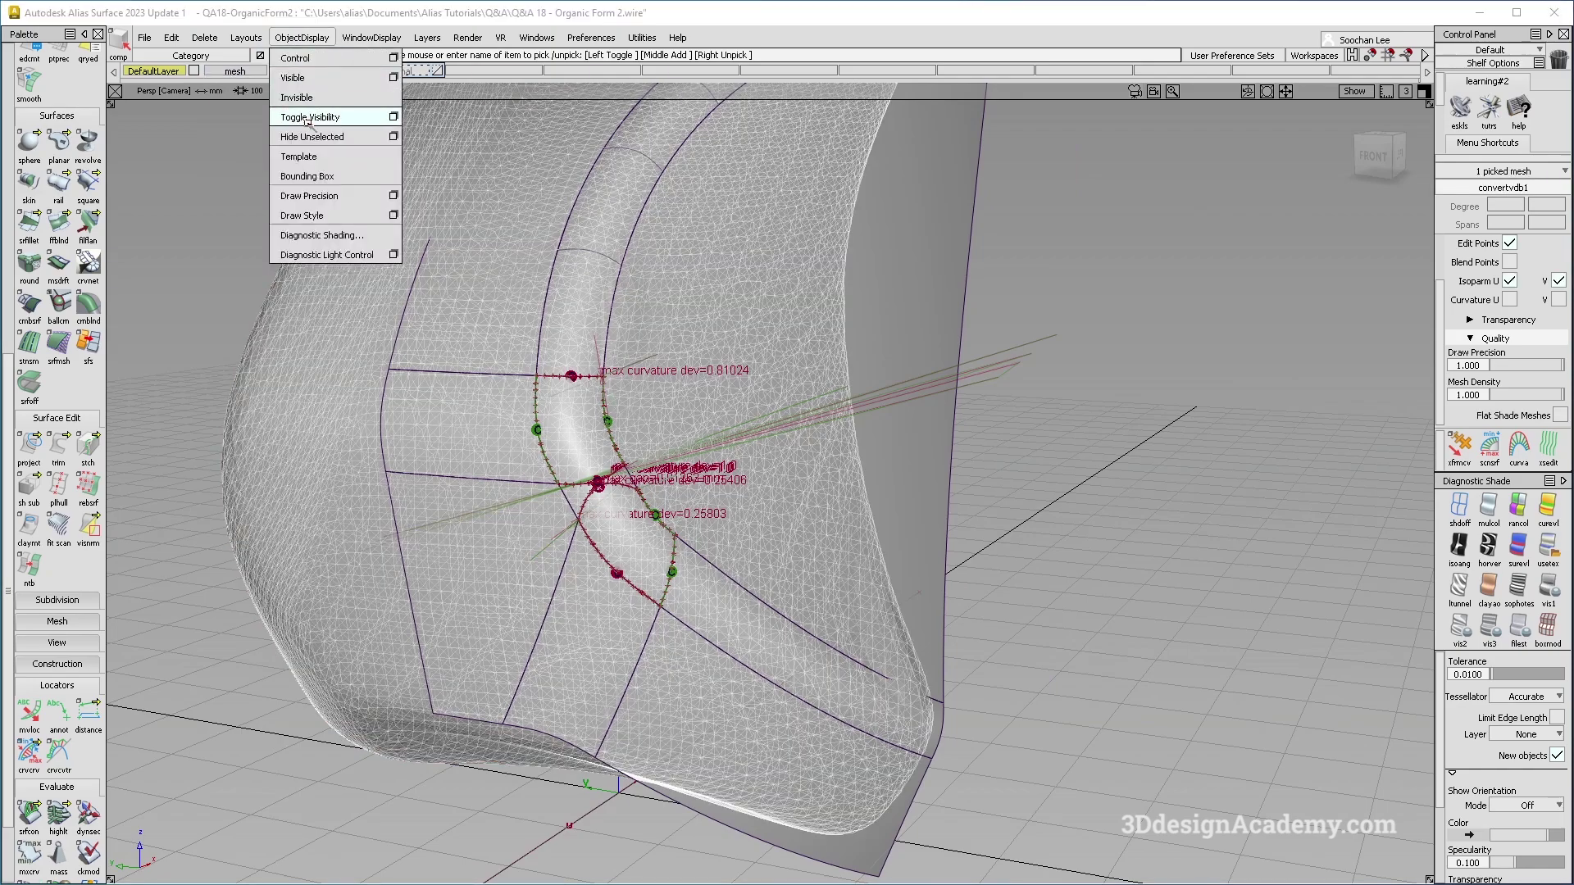
click(322, 138)
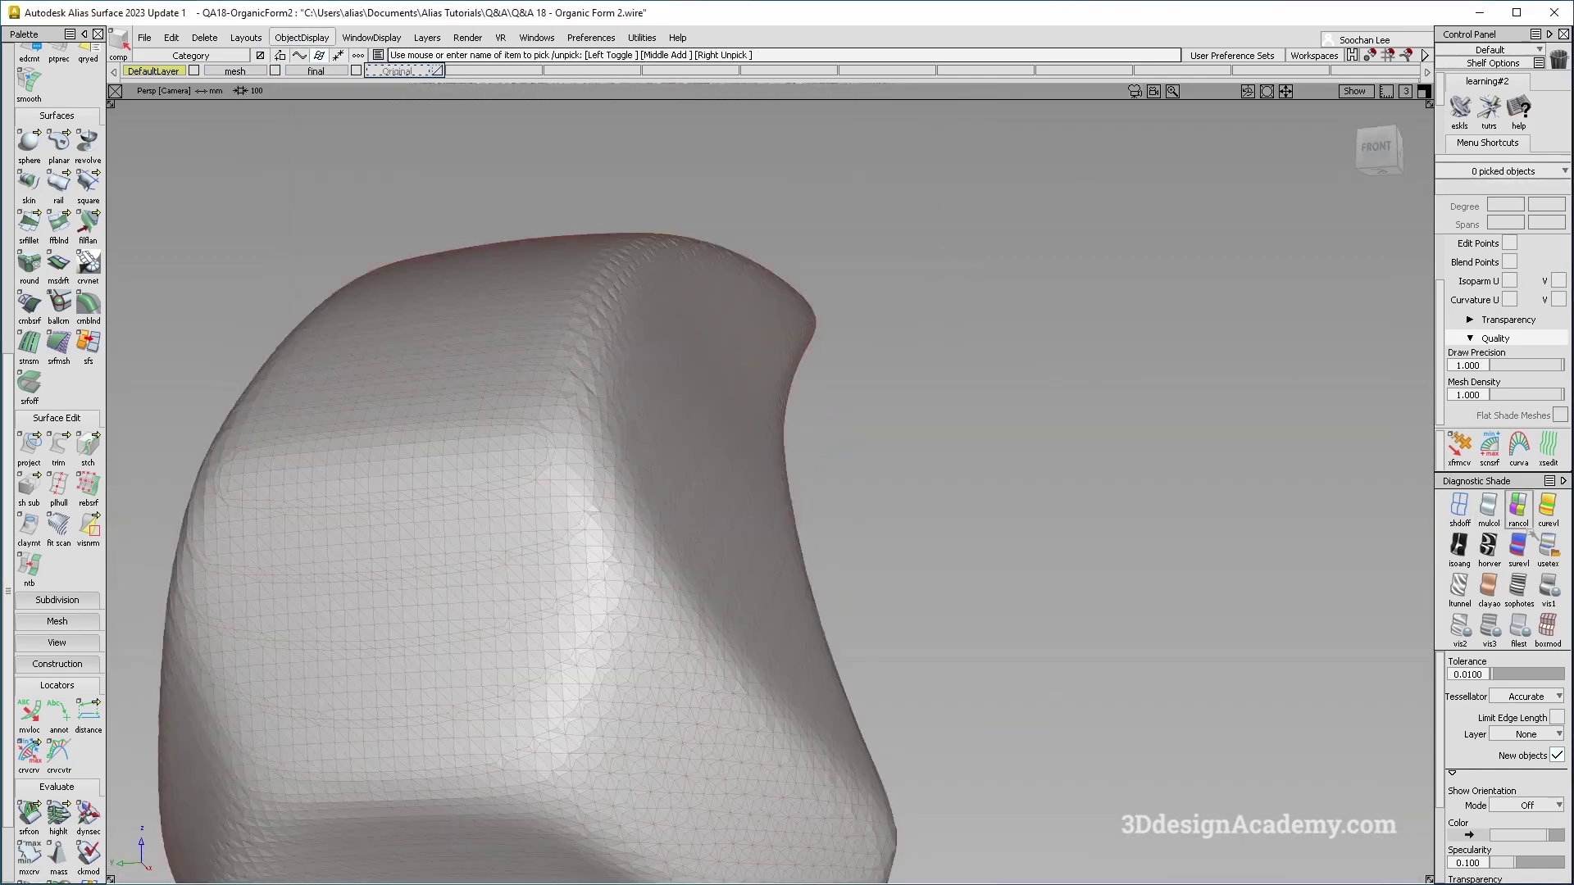
Step: Shade the mesh with the Showroom reflection map and examine the highlights along its front edge and corner
click(1546, 546)
ctrl+shift+right_drag(835, 668, 785, 634)
alt+shift+drag(786, 633, 784, 657)
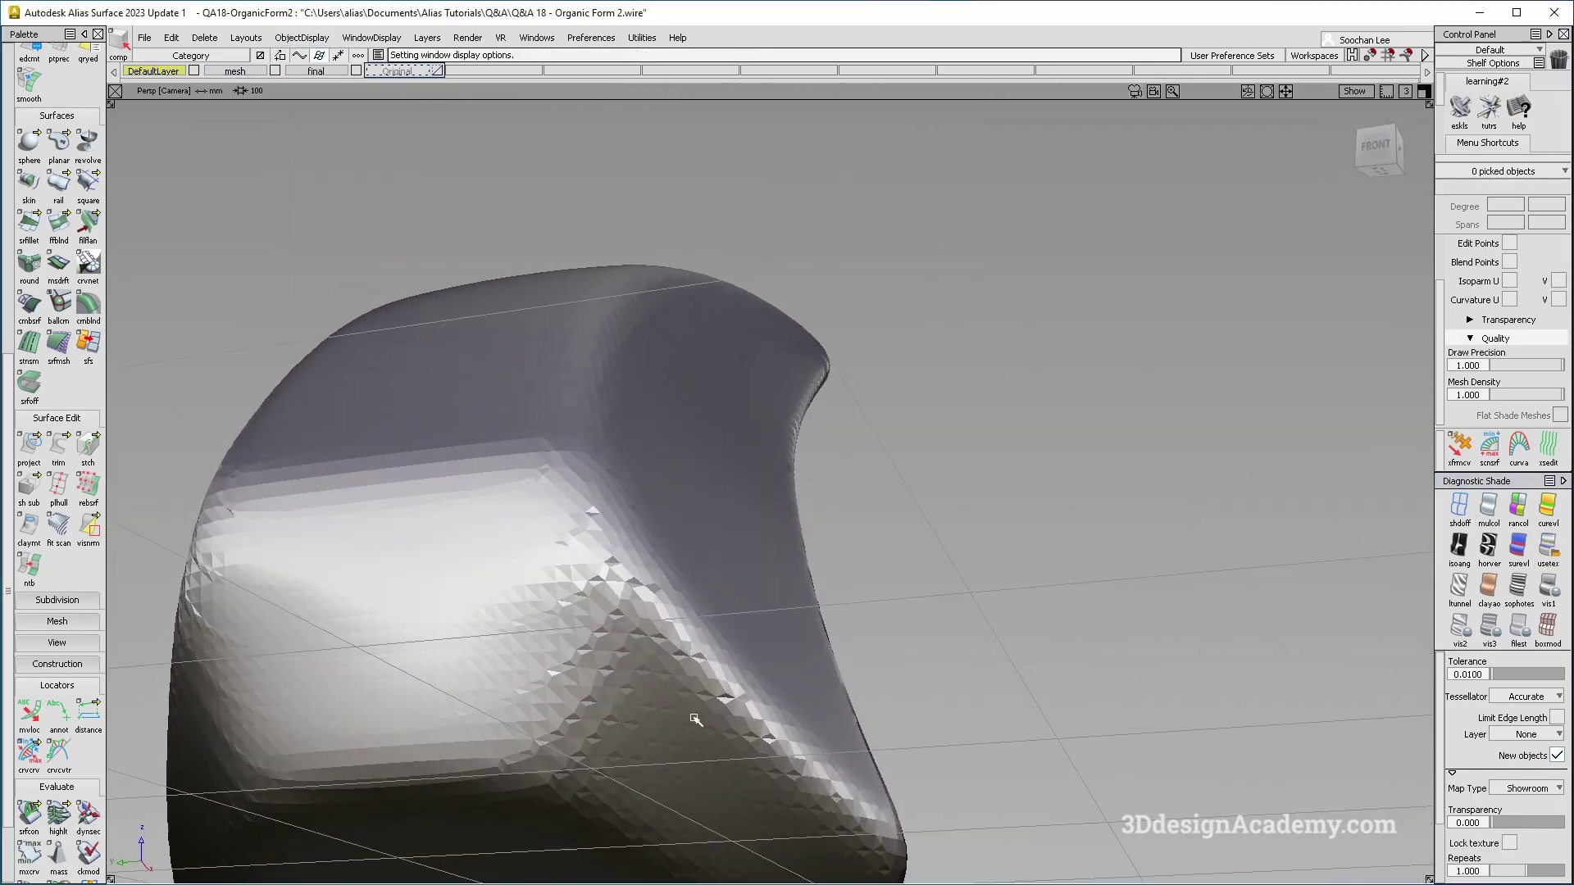
alt+shift+right_drag(694, 719, 684, 667)
key(alt+g)
alt+shift+drag(760, 689, 720, 622)
Step: Make the hidden surfaces visible again and compare the corner blends with the mesh
click(303, 37)
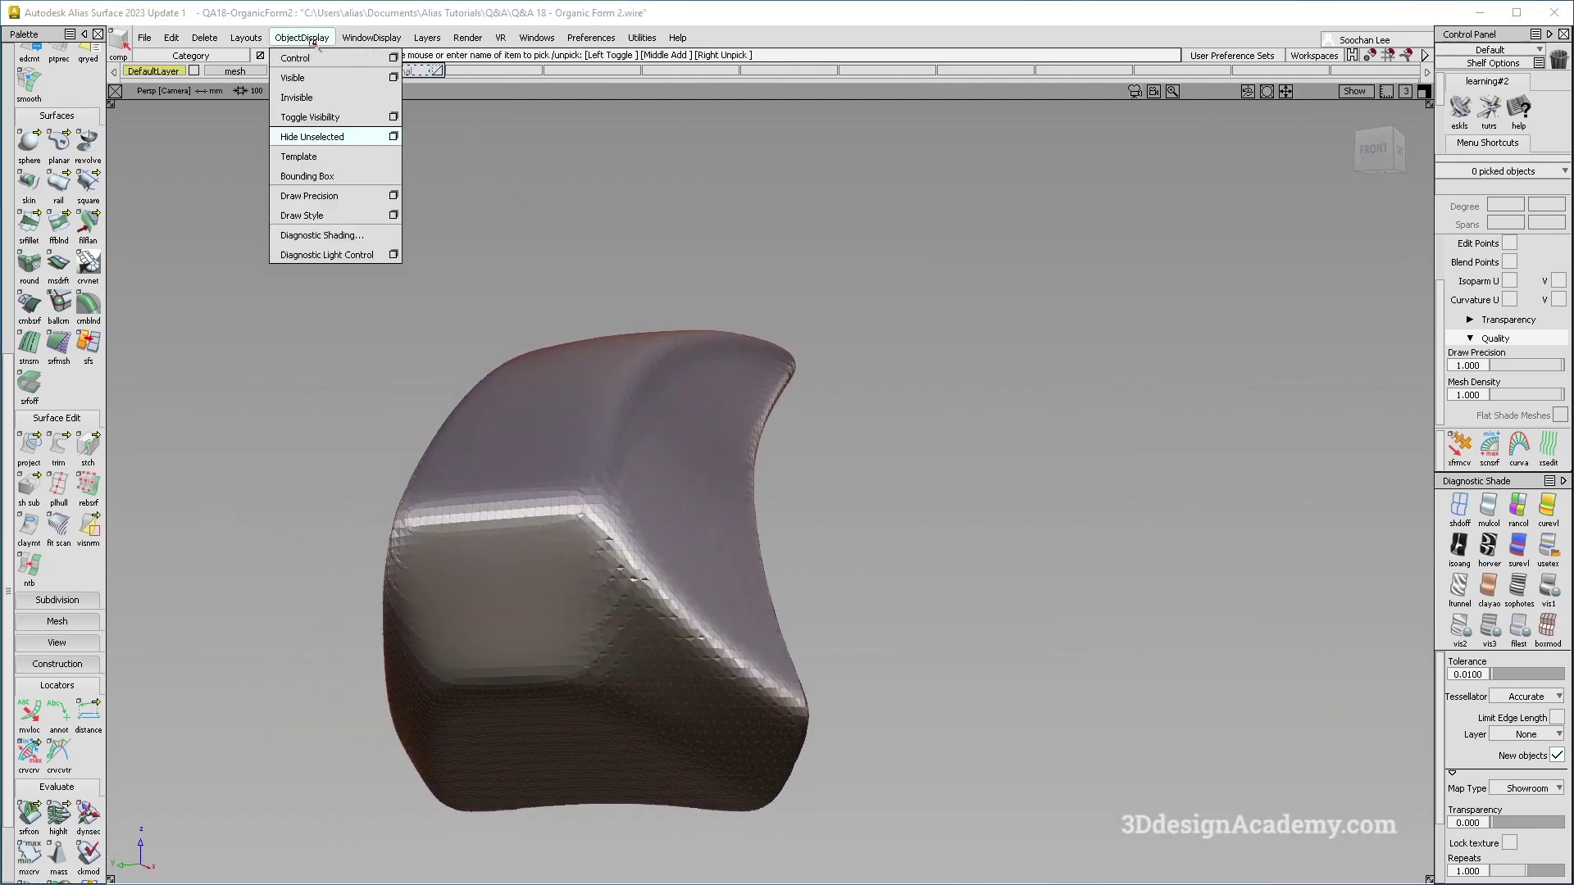
click(296, 78)
alt+shift+drag(652, 529, 631, 574)
alt+shift+right_drag(631, 577, 615, 495)
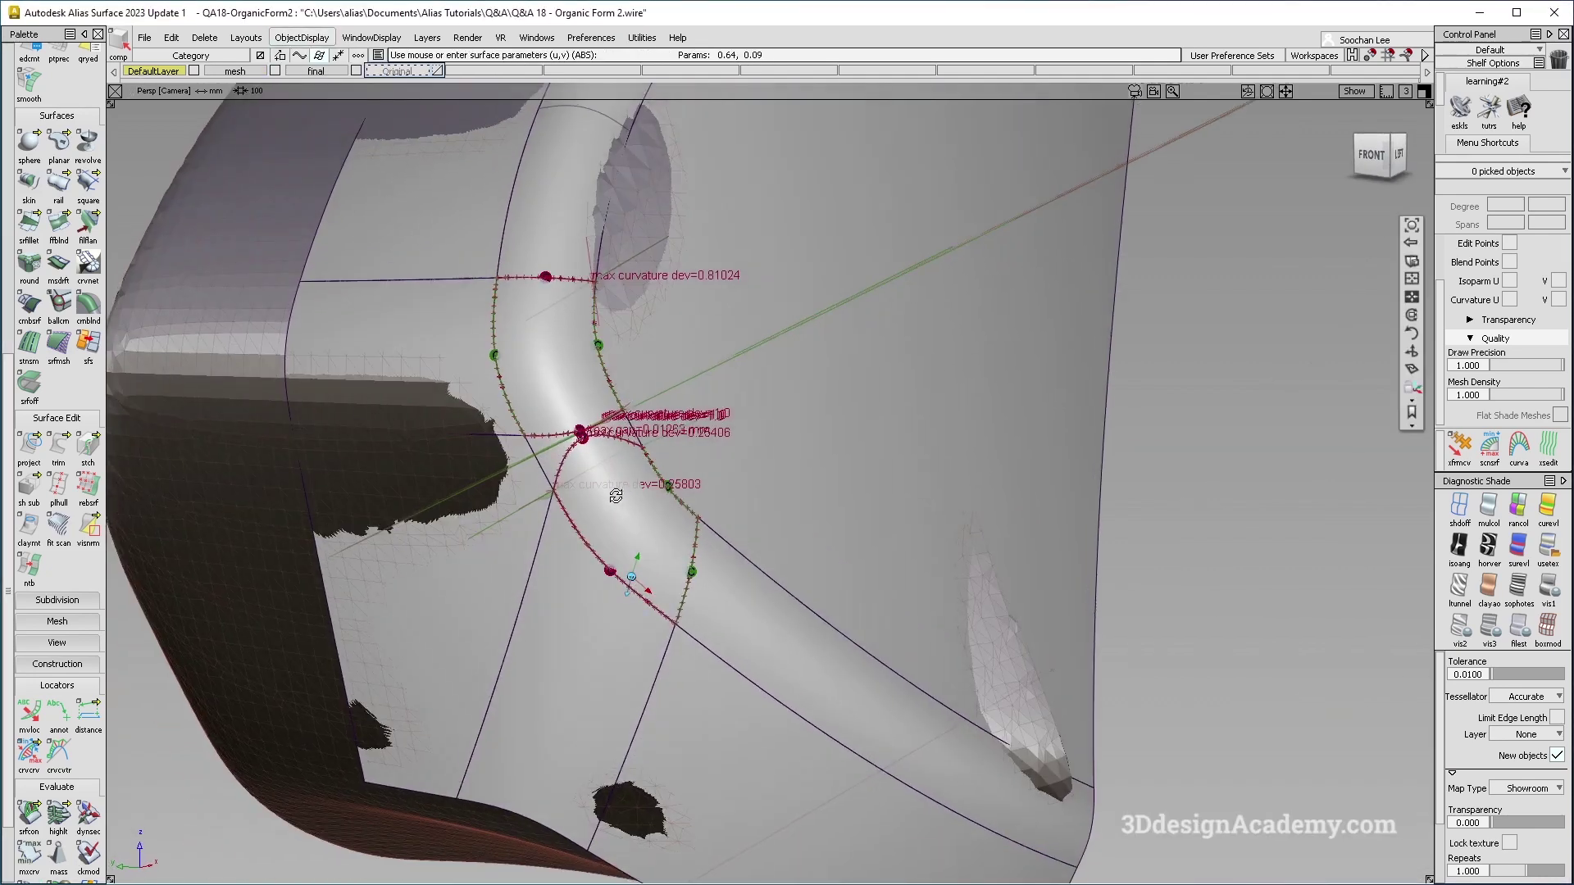
alt+shift+middle_drag(653, 542, 765, 533)
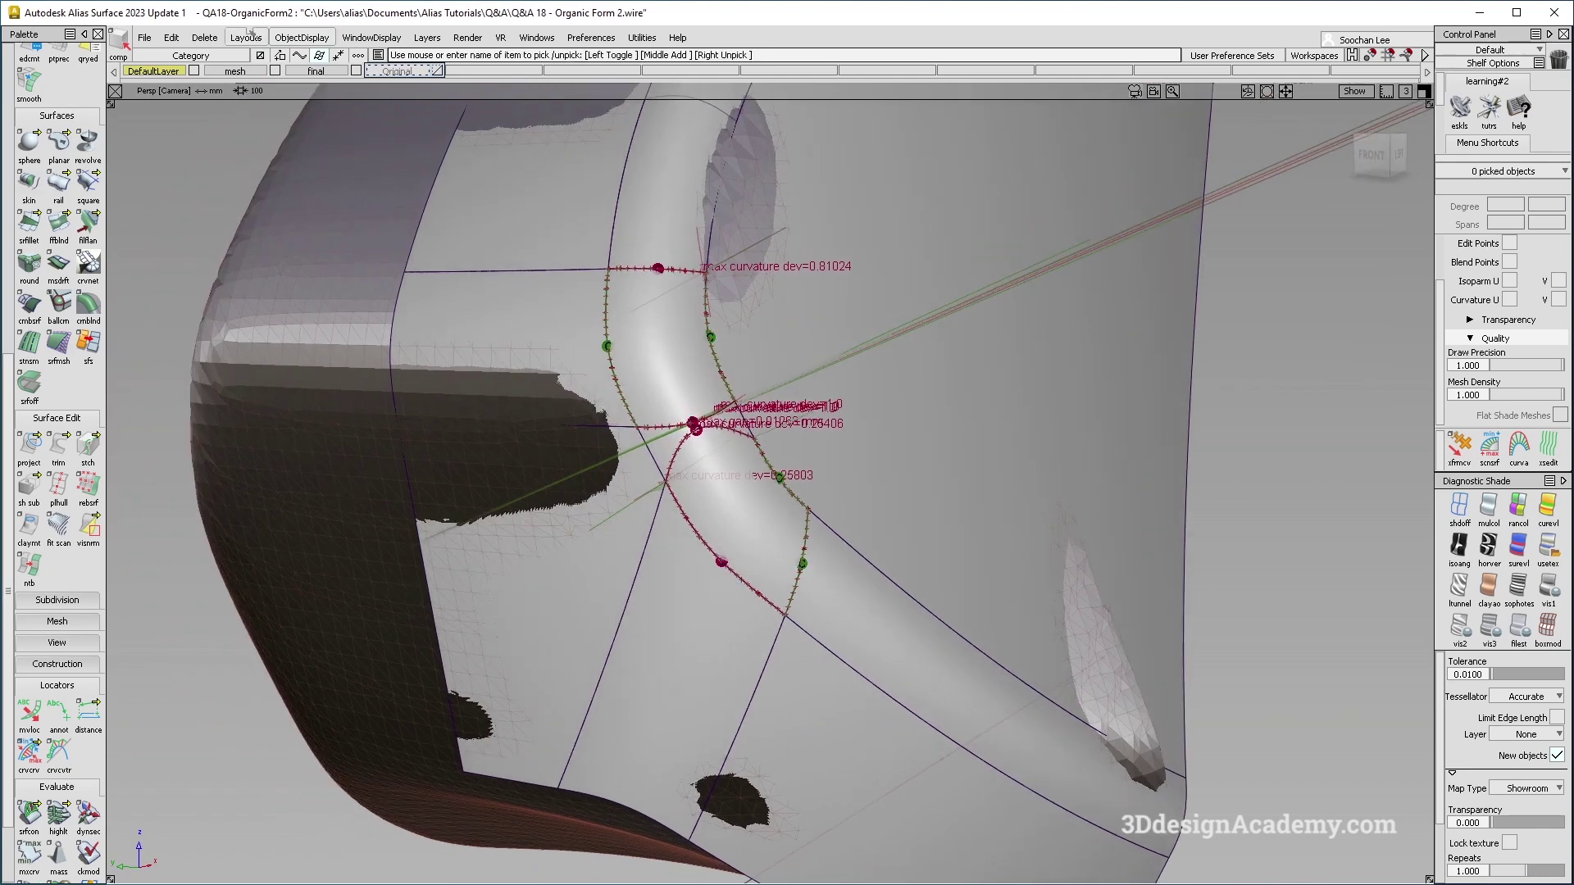
Step: Hide the mesh layer, shade the surfaces with the Showroom reflection map and examine the highlight across both corner blends
click(276, 71)
mouse_move(844, 543)
alt+shift+mouse_down()
mouse_move(794, 562)
mouse_move(902, 669)
alt+shift+mouse_up()
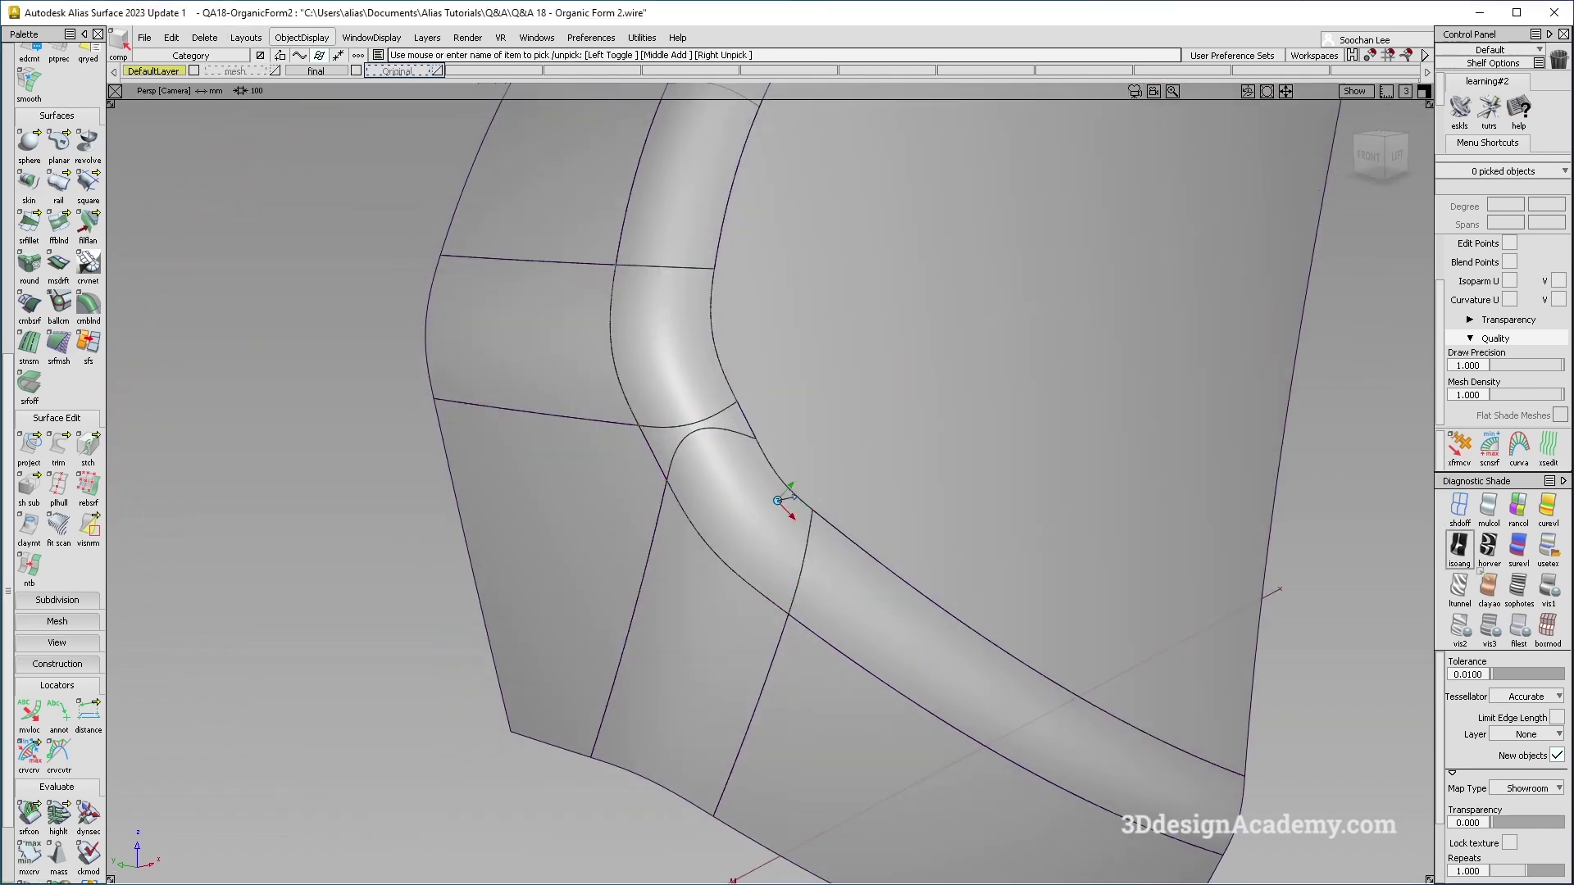
click(1548, 547)
key(alt+m)
alt+shift+drag(811, 603, 529, 392)
key(alt+m)
scroll(689, 412, up, 3)
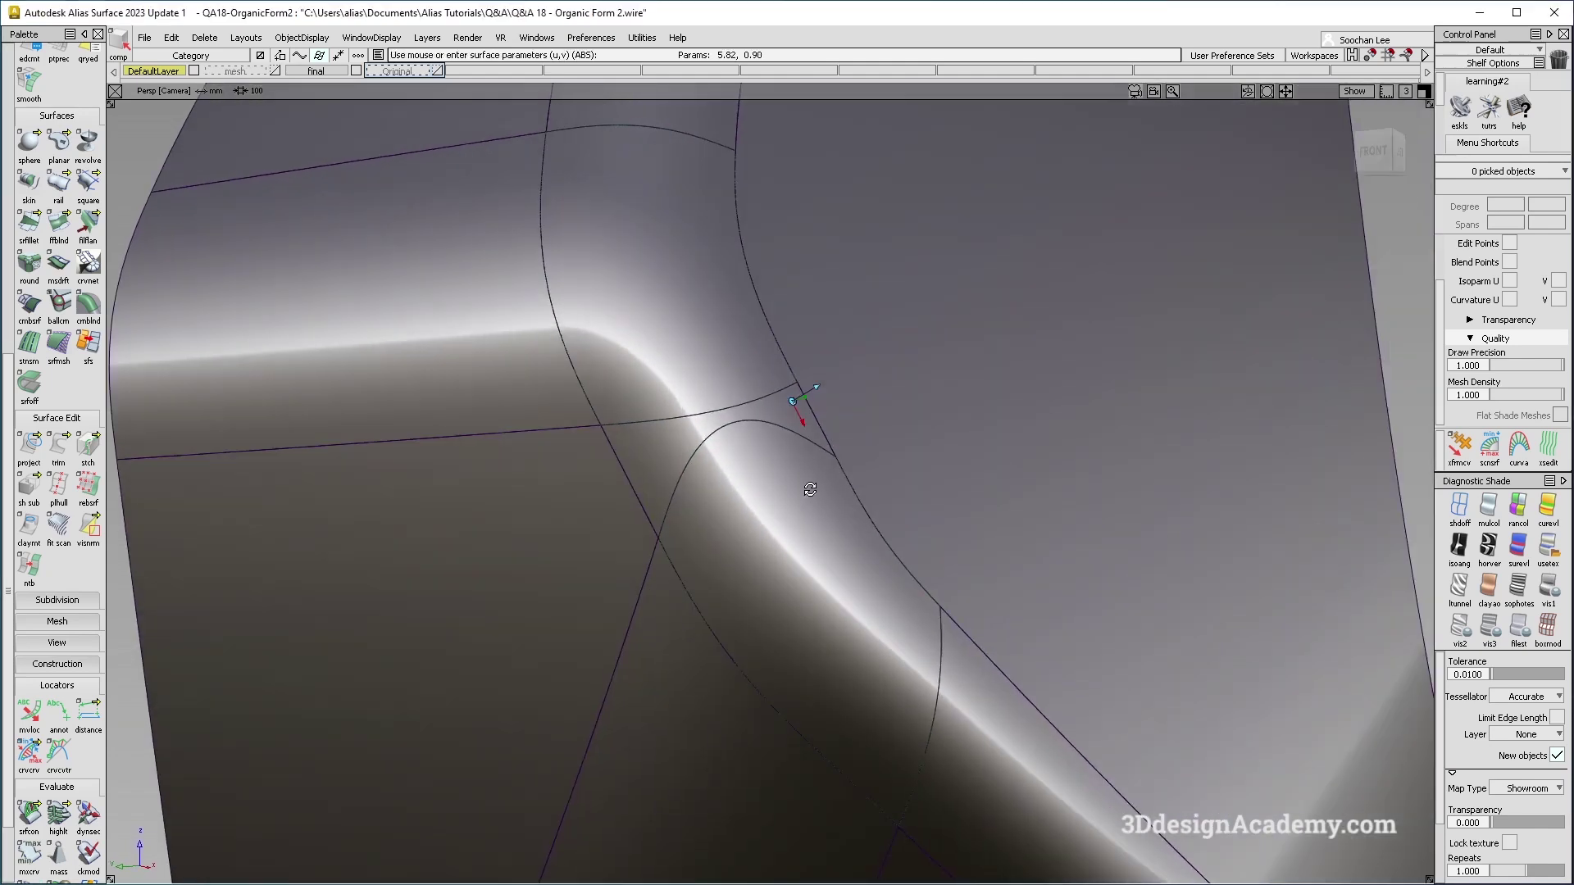
mouse_move(866, 354)
ctrl+shift+mouse_down()
mouse_move(774, 436)
mouse_move(805, 402)
ctrl+shift+mouse_up()
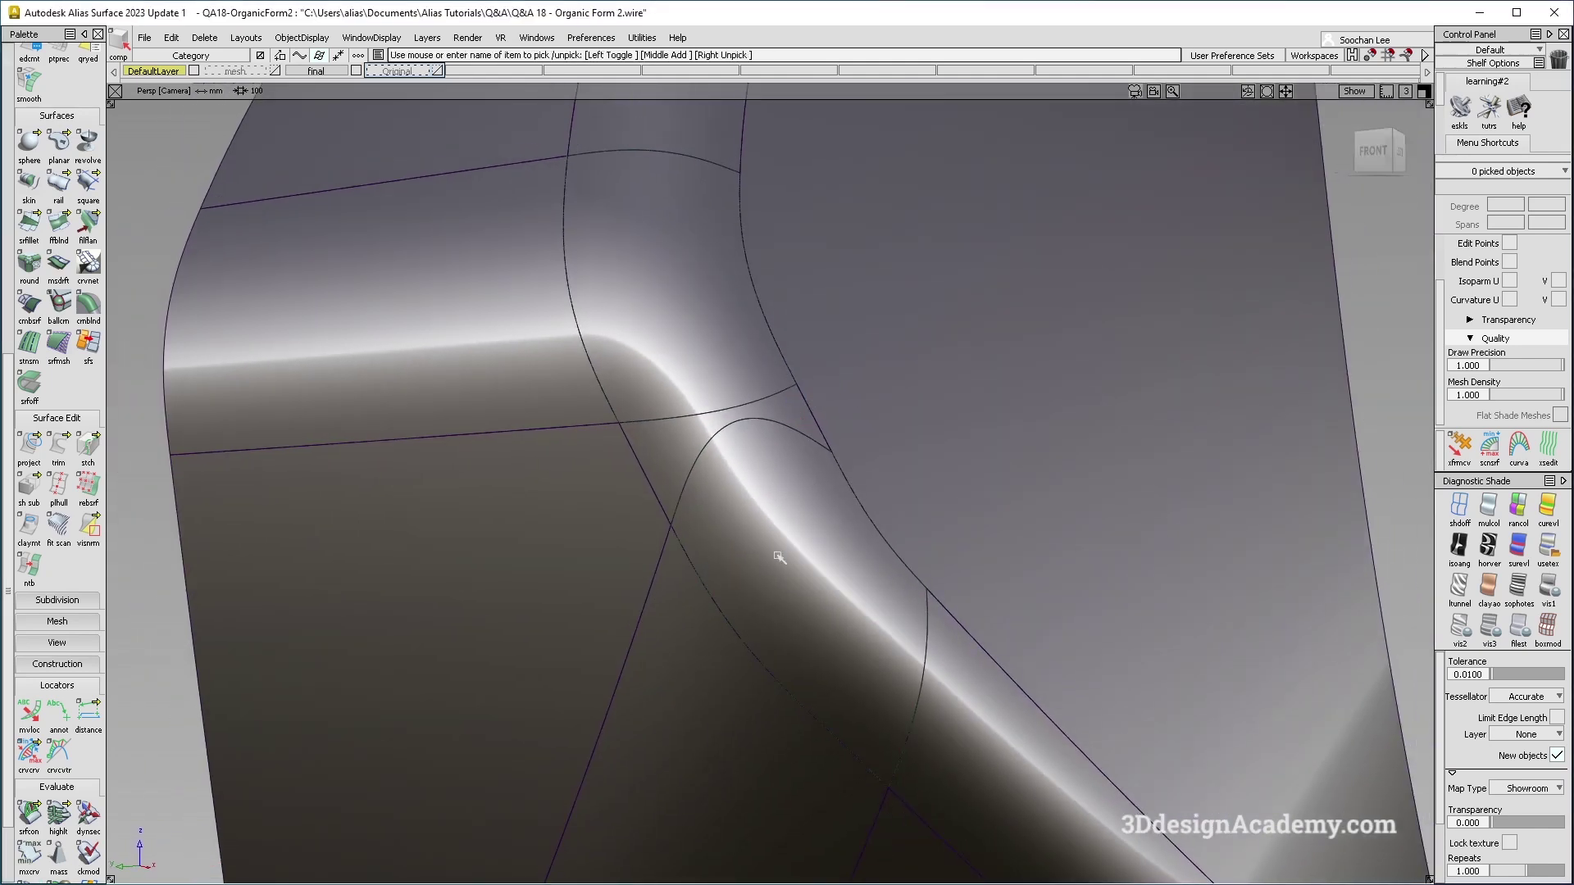
scroll(805, 399, down, 3)
Step: Reopen the upper corner blend through its edit history and set its base radius to 70
drag(985, 246, 544, 636)
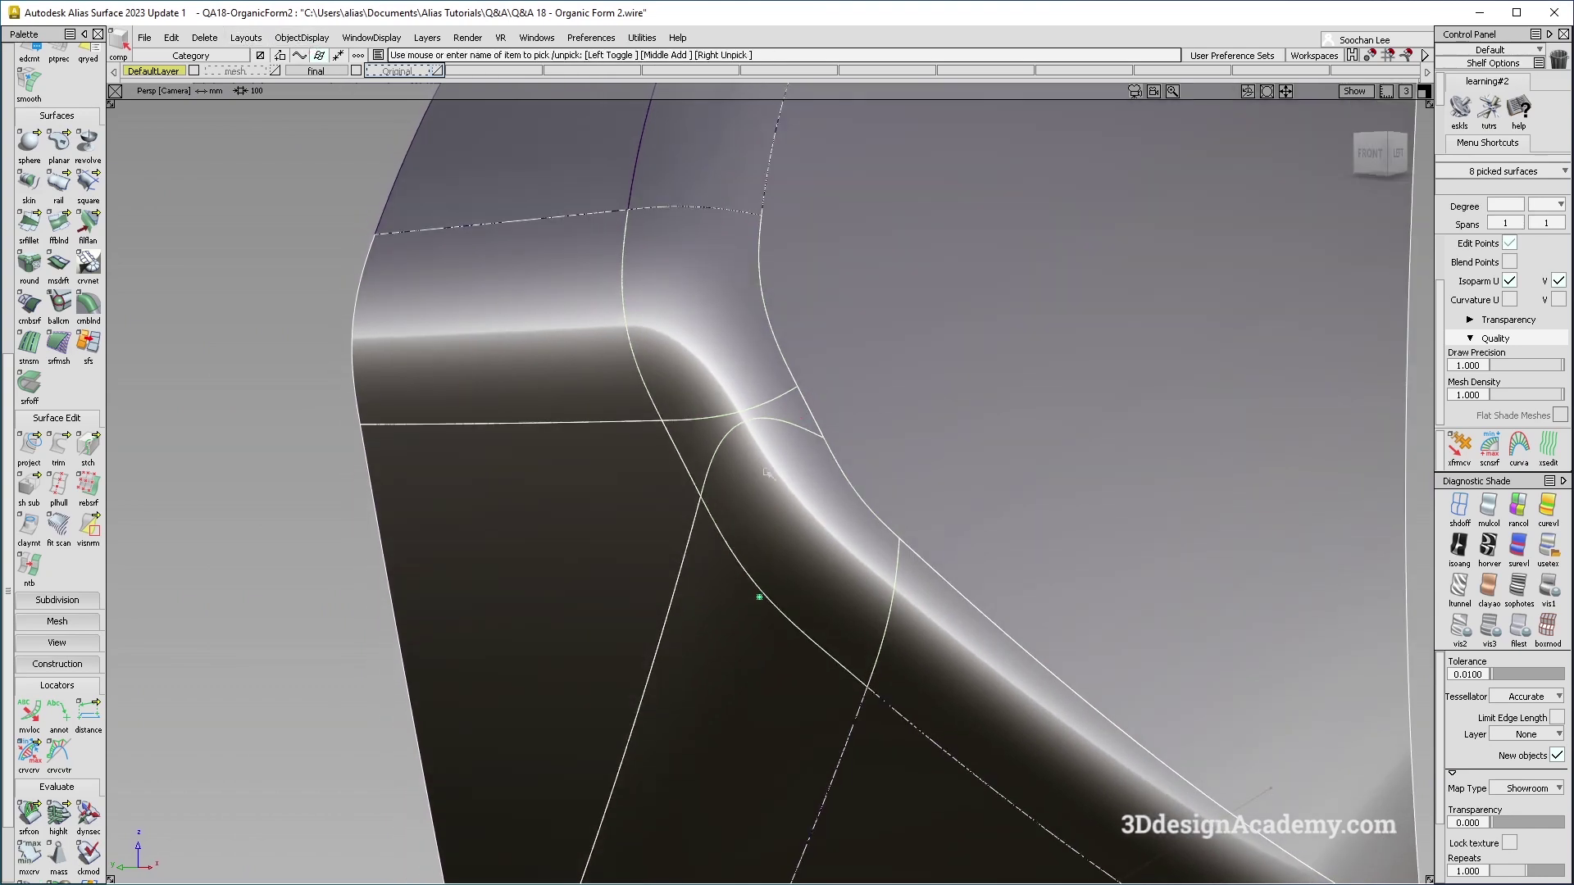
ctrl+shift+drag(926, 355, 741, 359)
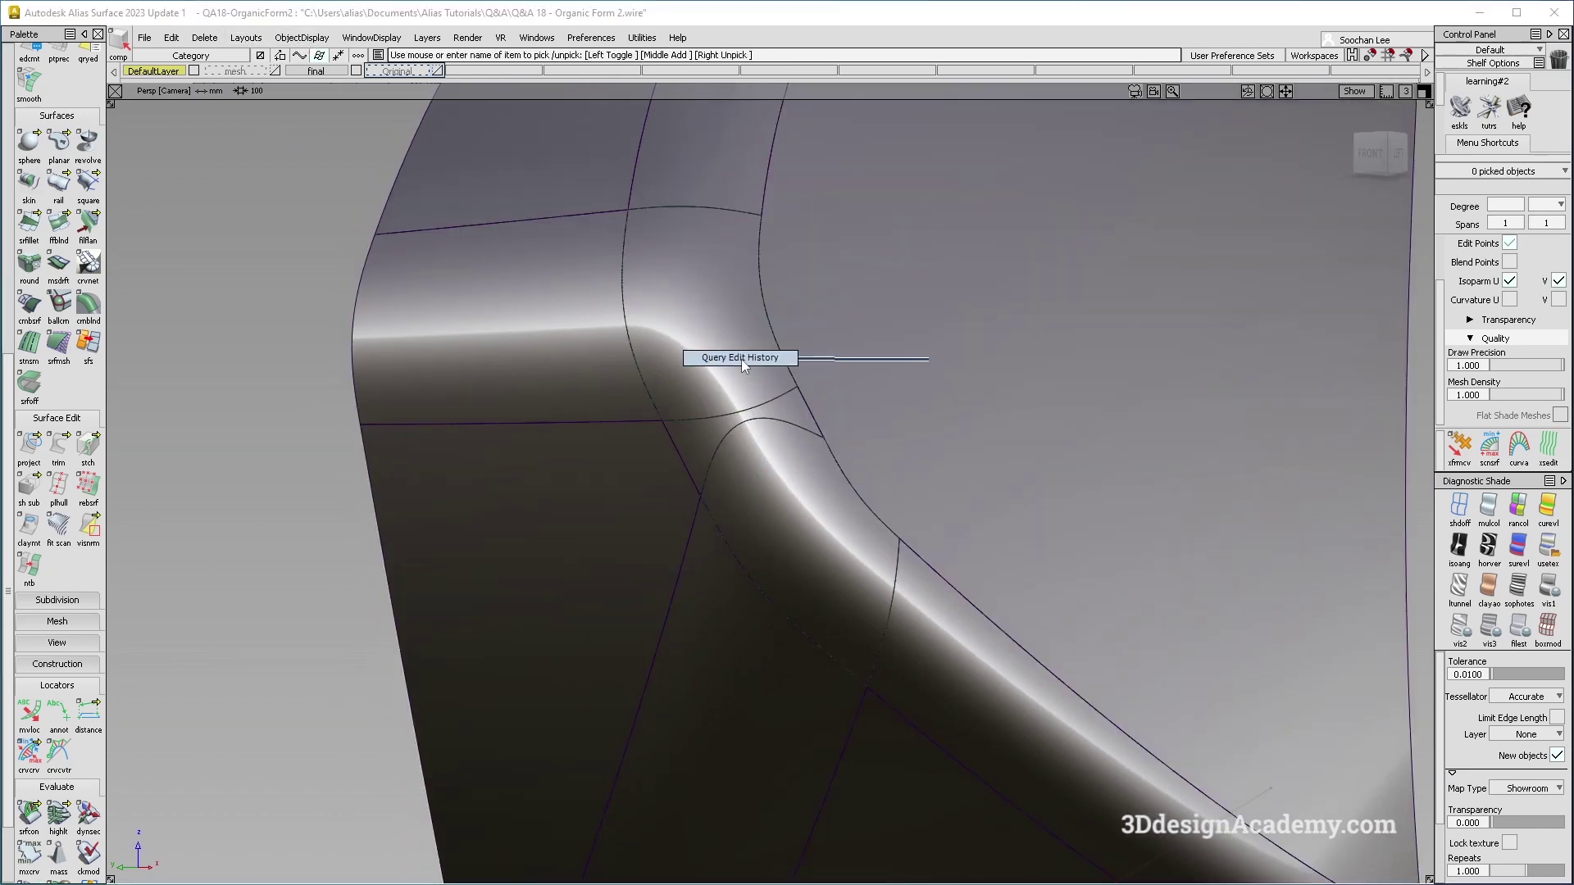
click(745, 364)
alt+shift+drag(808, 411, 762, 410)
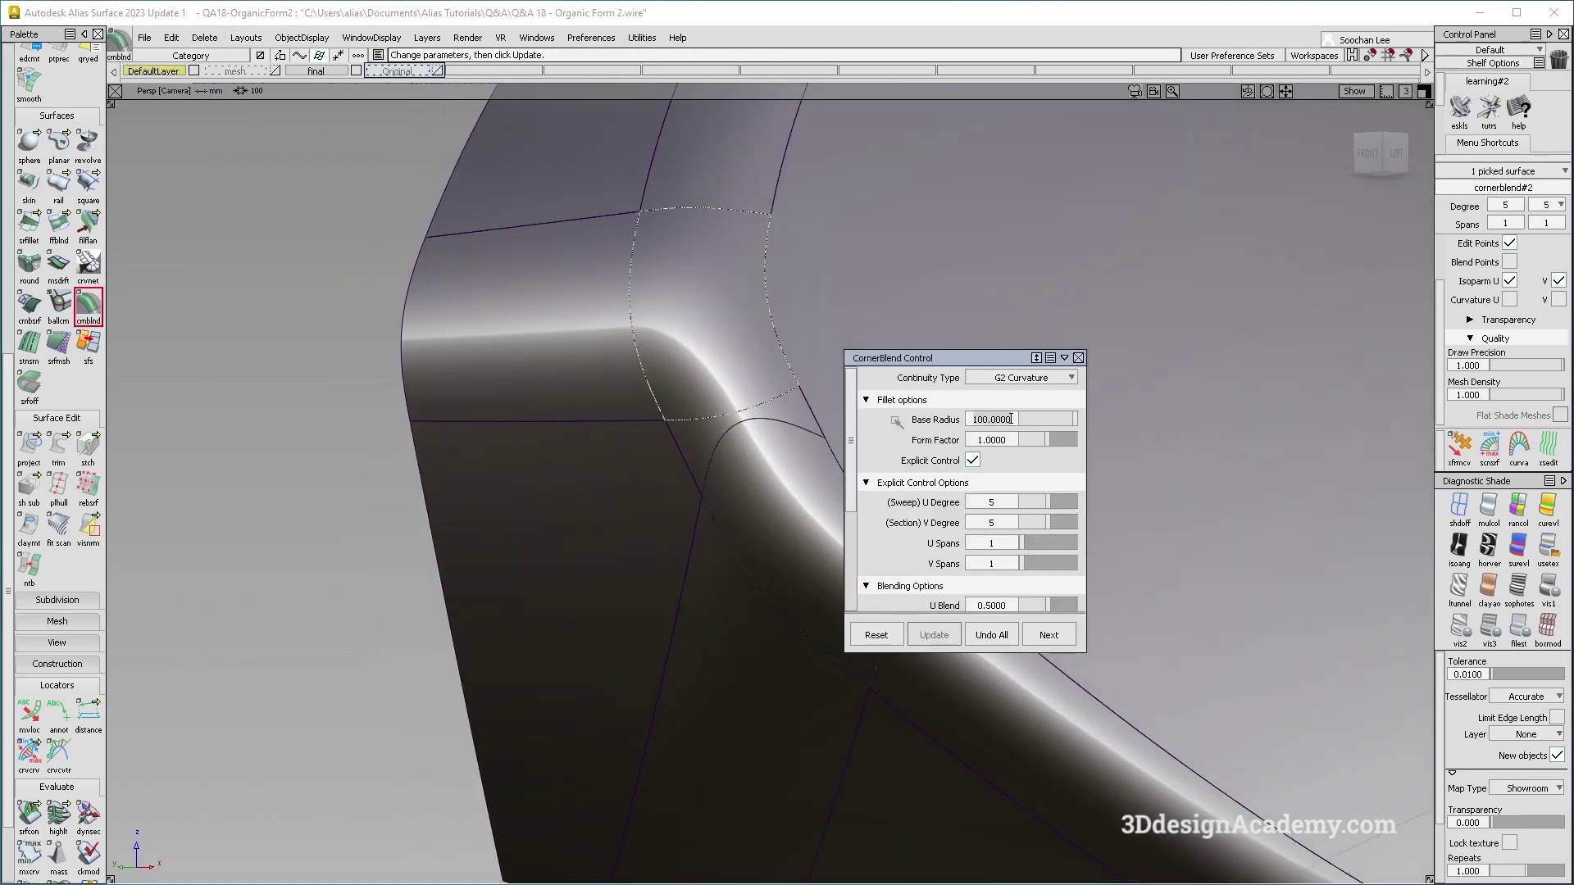
alt+shift+drag(781, 457, 650, 432)
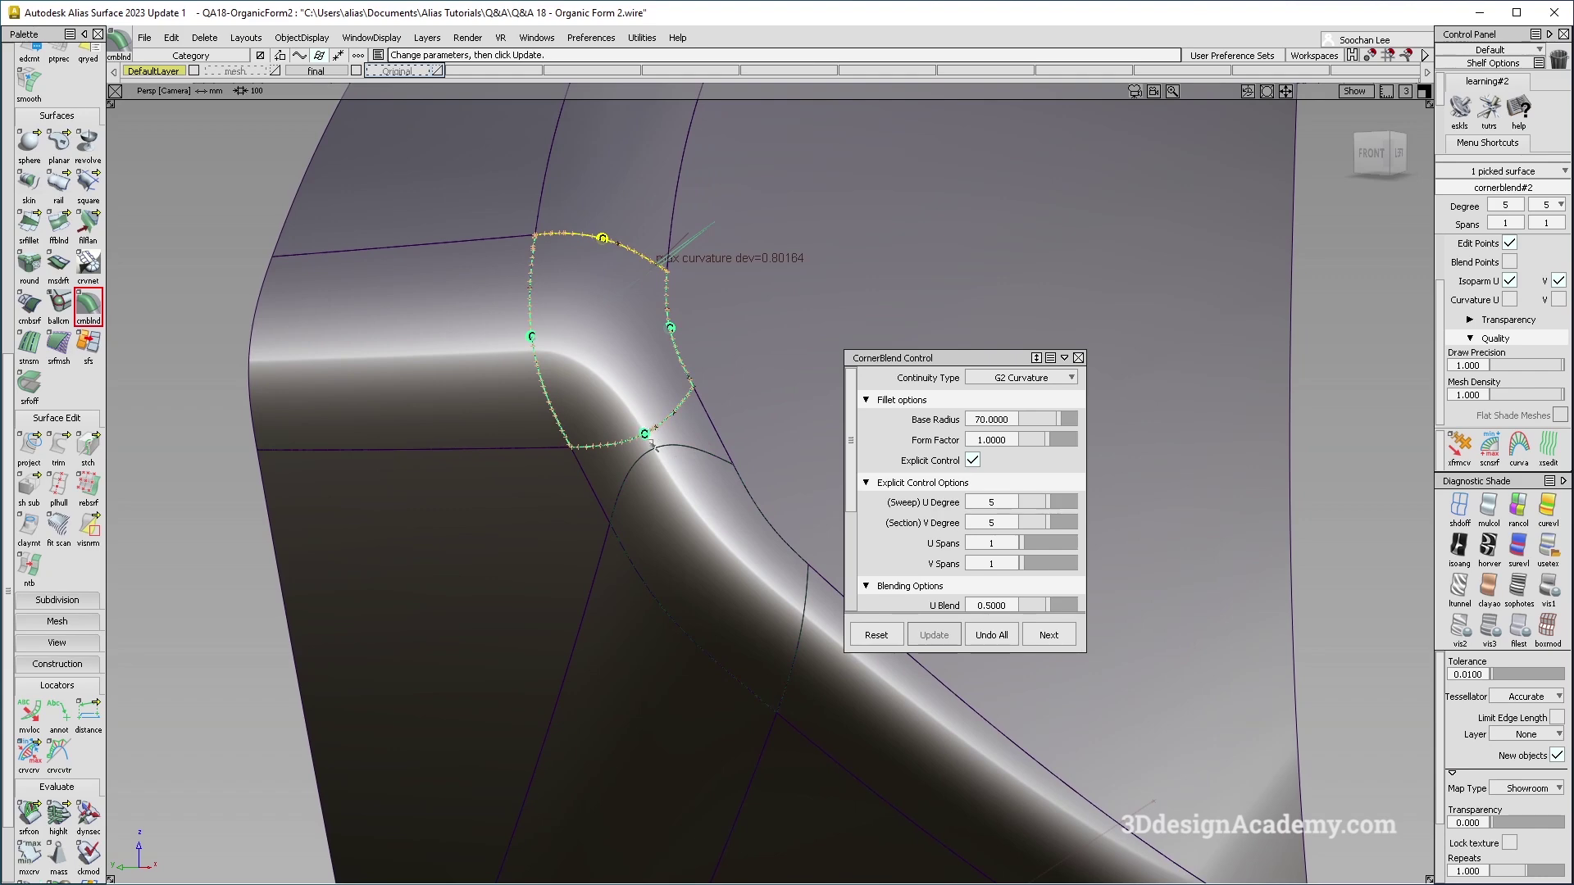
Step: Examine the reflection highlight flowing through both corner blends and the adjoining side fillet from several angles
alt+shift+drag(643, 494, 591, 455)
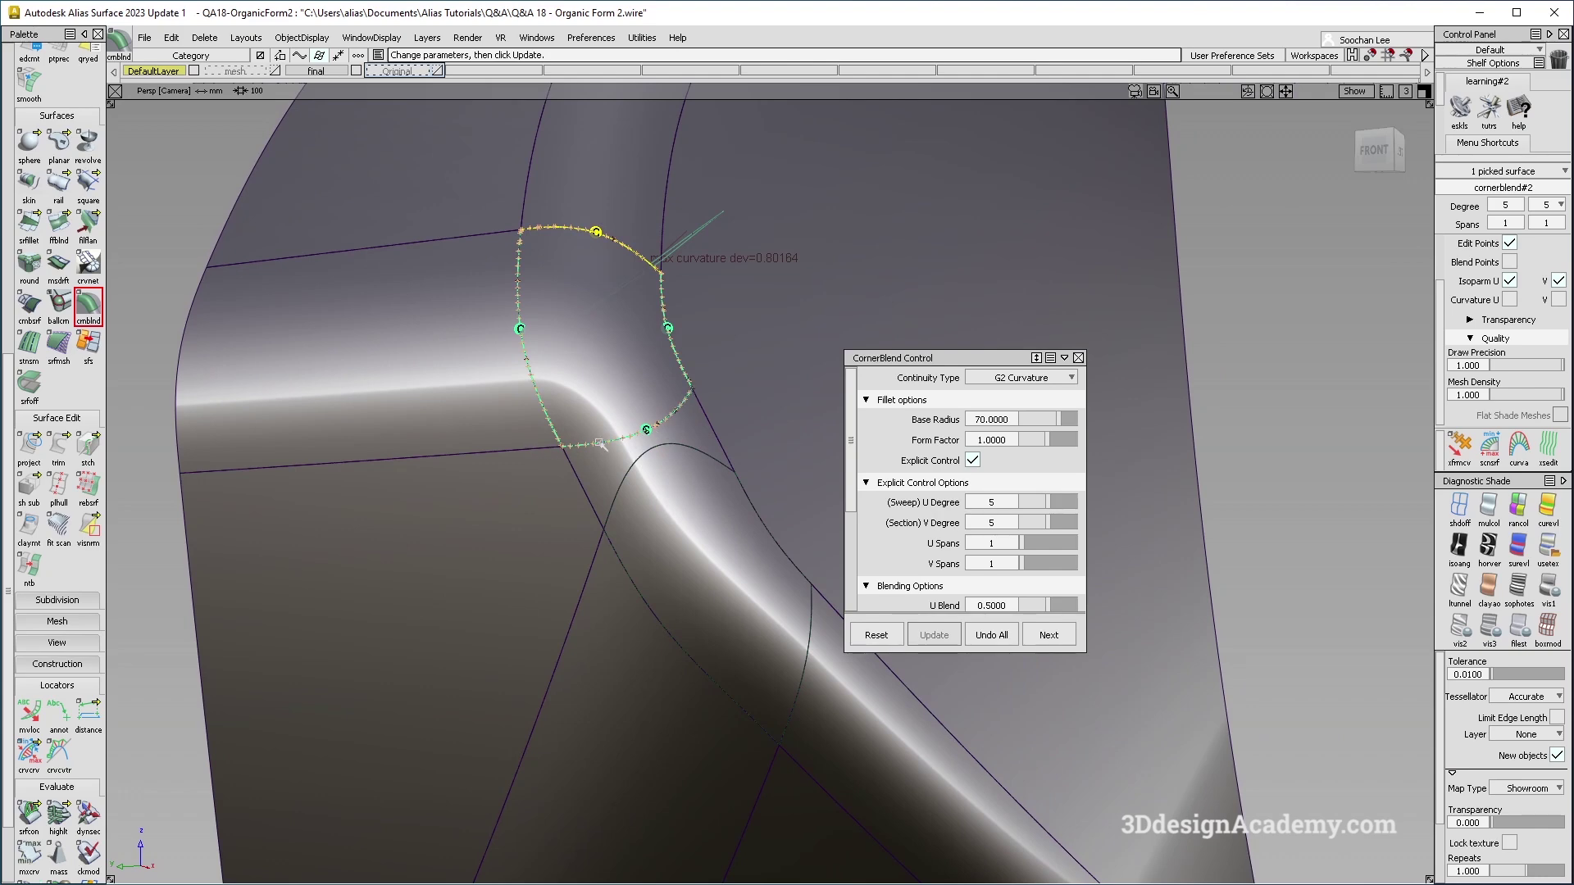
alt+shift+drag(699, 416, 615, 509)
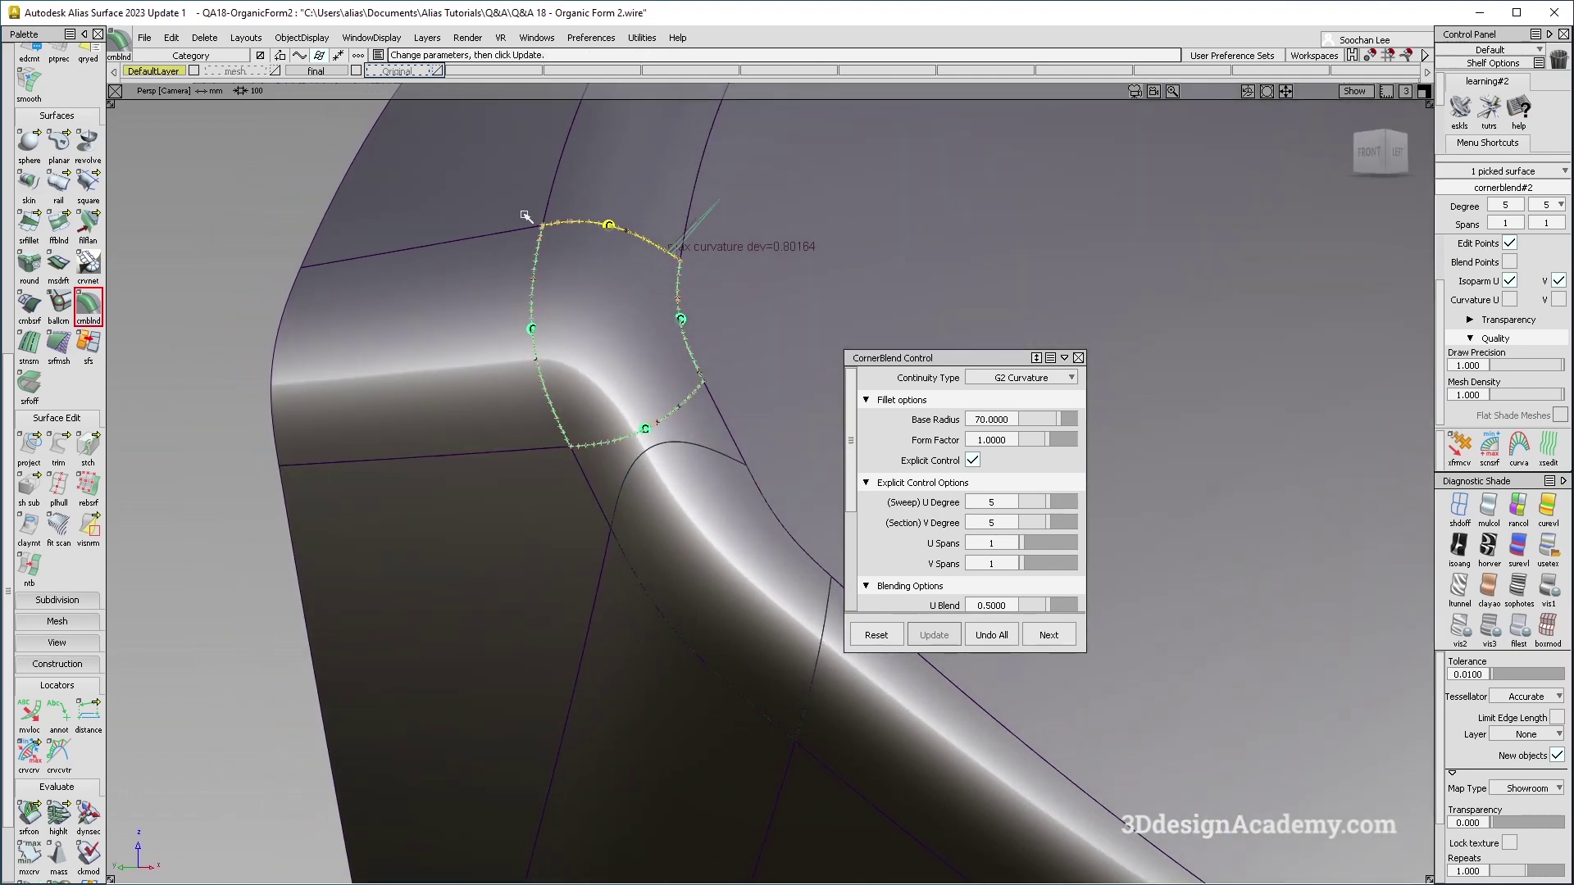
alt+shift+drag(627, 234, 702, 477)
alt+shift+middle_drag(688, 426, 654, 438)
alt+shift+drag(593, 449, 714, 576)
click(775, 583)
ctrl+shift+right_drag(777, 583, 789, 589)
alt+shift+drag(750, 580, 646, 641)
ctrl+shift+right_drag(794, 472, 661, 596)
alt+shift+drag(647, 603, 685, 500)
alt+shift+drag(672, 504, 615, 462)
ctrl+shift+right_drag(808, 628, 718, 521)
alt+shift+drag(731, 524, 655, 518)
alt+shift+right_drag(718, 552, 606, 565)
alt+shift+drag(749, 569, 663, 553)
alt+shift+right_drag(571, 518, 690, 446)
scroll(690, 446, up, 2)
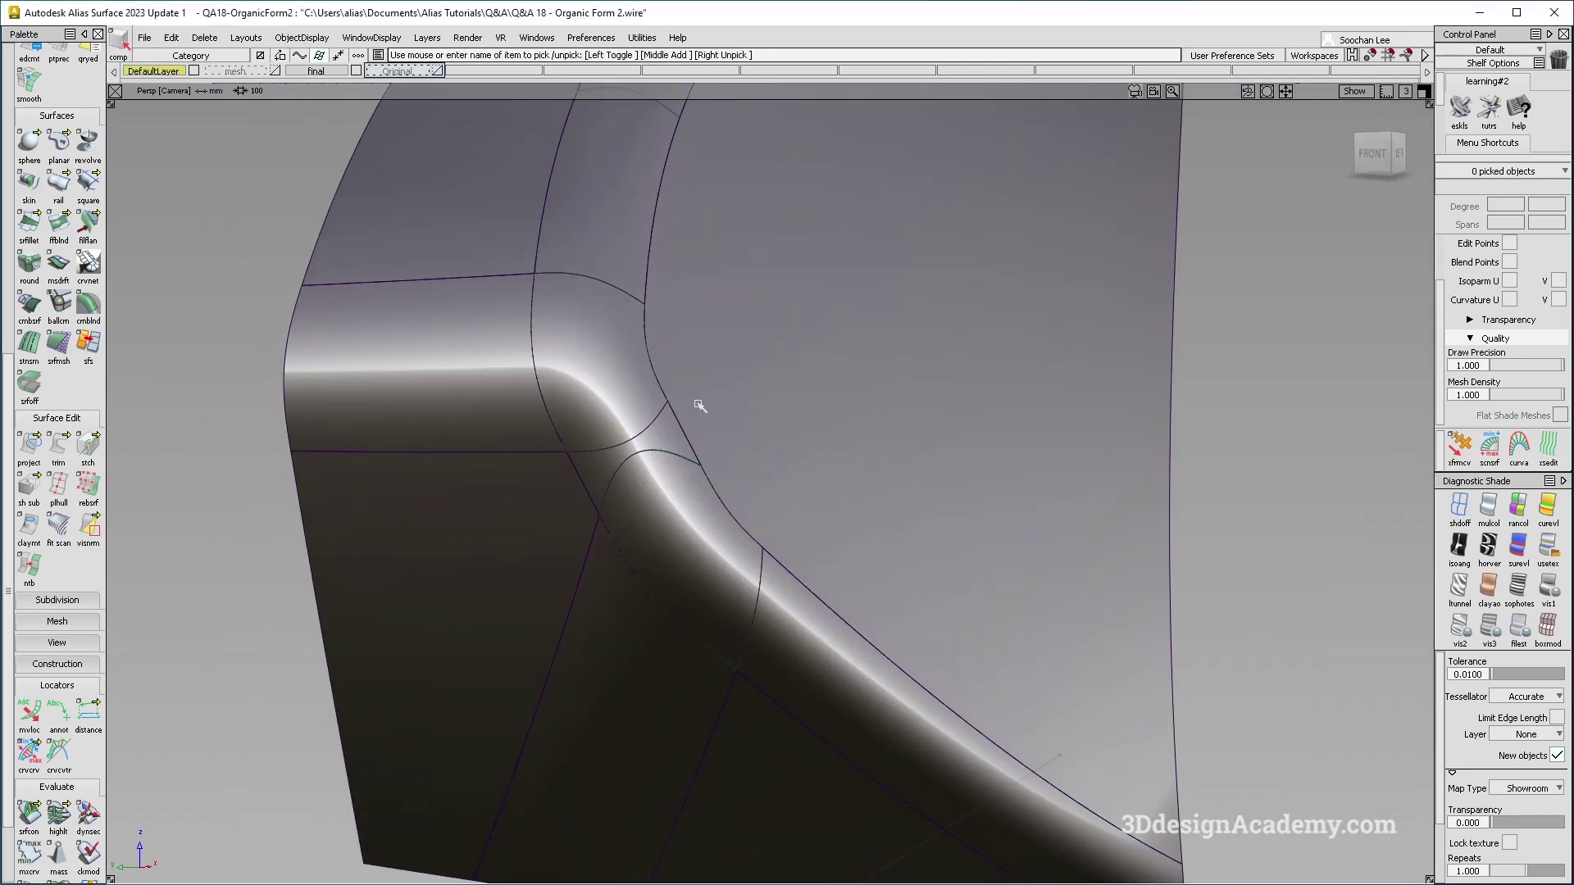
Step: Assign the trimmed fillet strip between the two corner blends to a new layer and hide that layer
alt+shift+middle_drag(682, 407, 643, 465)
click(655, 480)
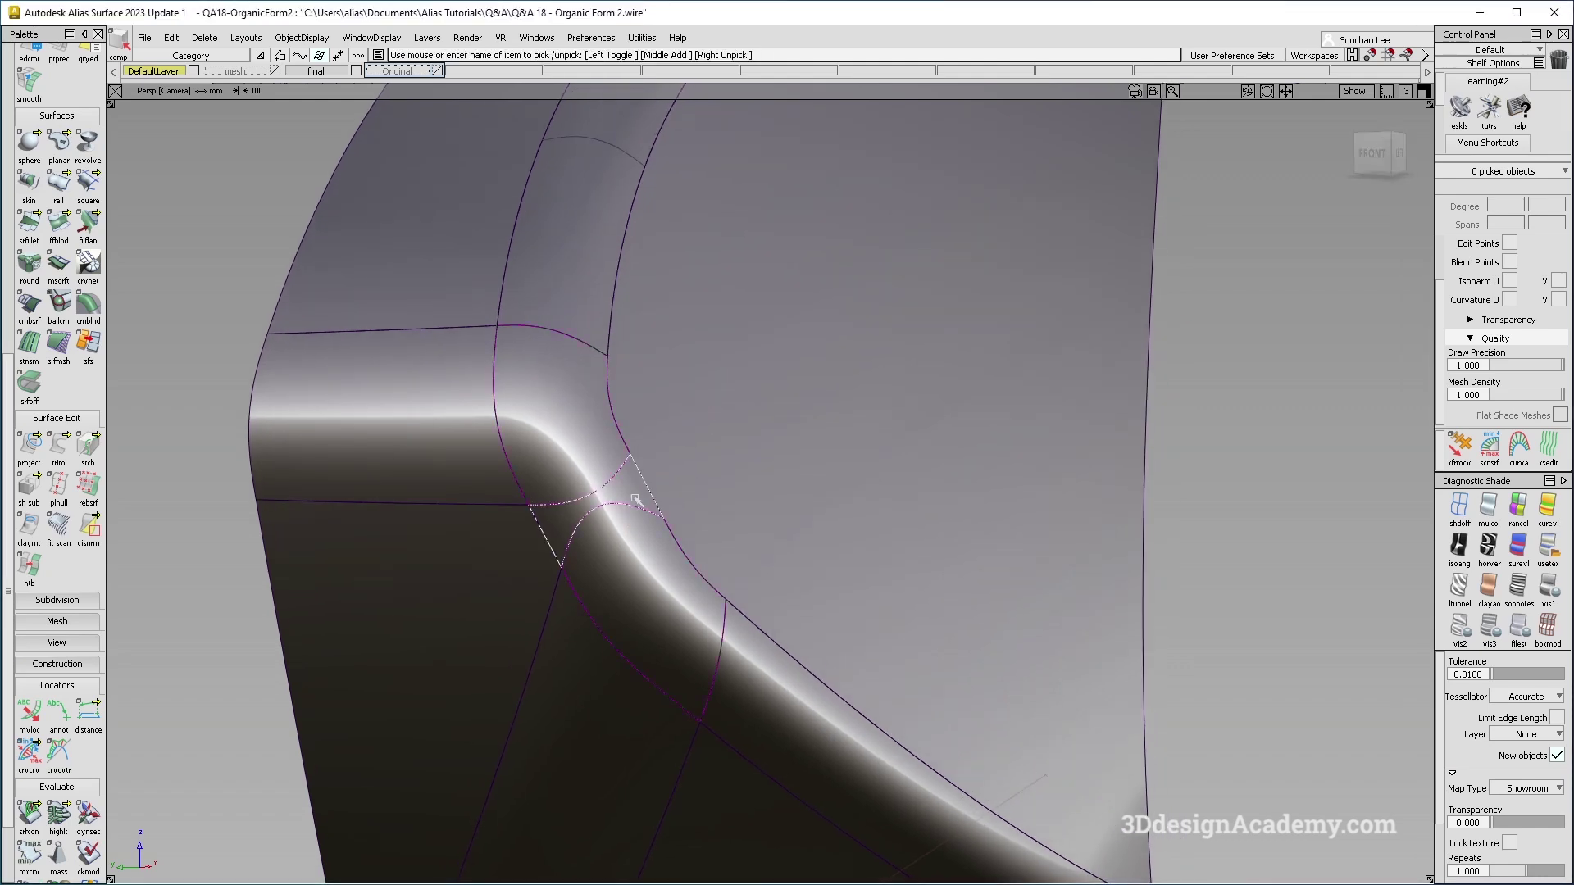
alt+shift+drag(655, 490, 605, 501)
click(427, 38)
click(436, 60)
click(492, 72)
click(493, 84)
click(518, 72)
alt+shift+right_drag(530, 573, 619, 560)
ctrl+shift+drag(575, 443, 537, 334)
Step: Turn off the surface shading and build a Square surface from the four edges around the gap between the corner blends
click(88, 183)
click(1459, 506)
click(548, 488)
click(538, 513)
click(605, 493)
click(672, 463)
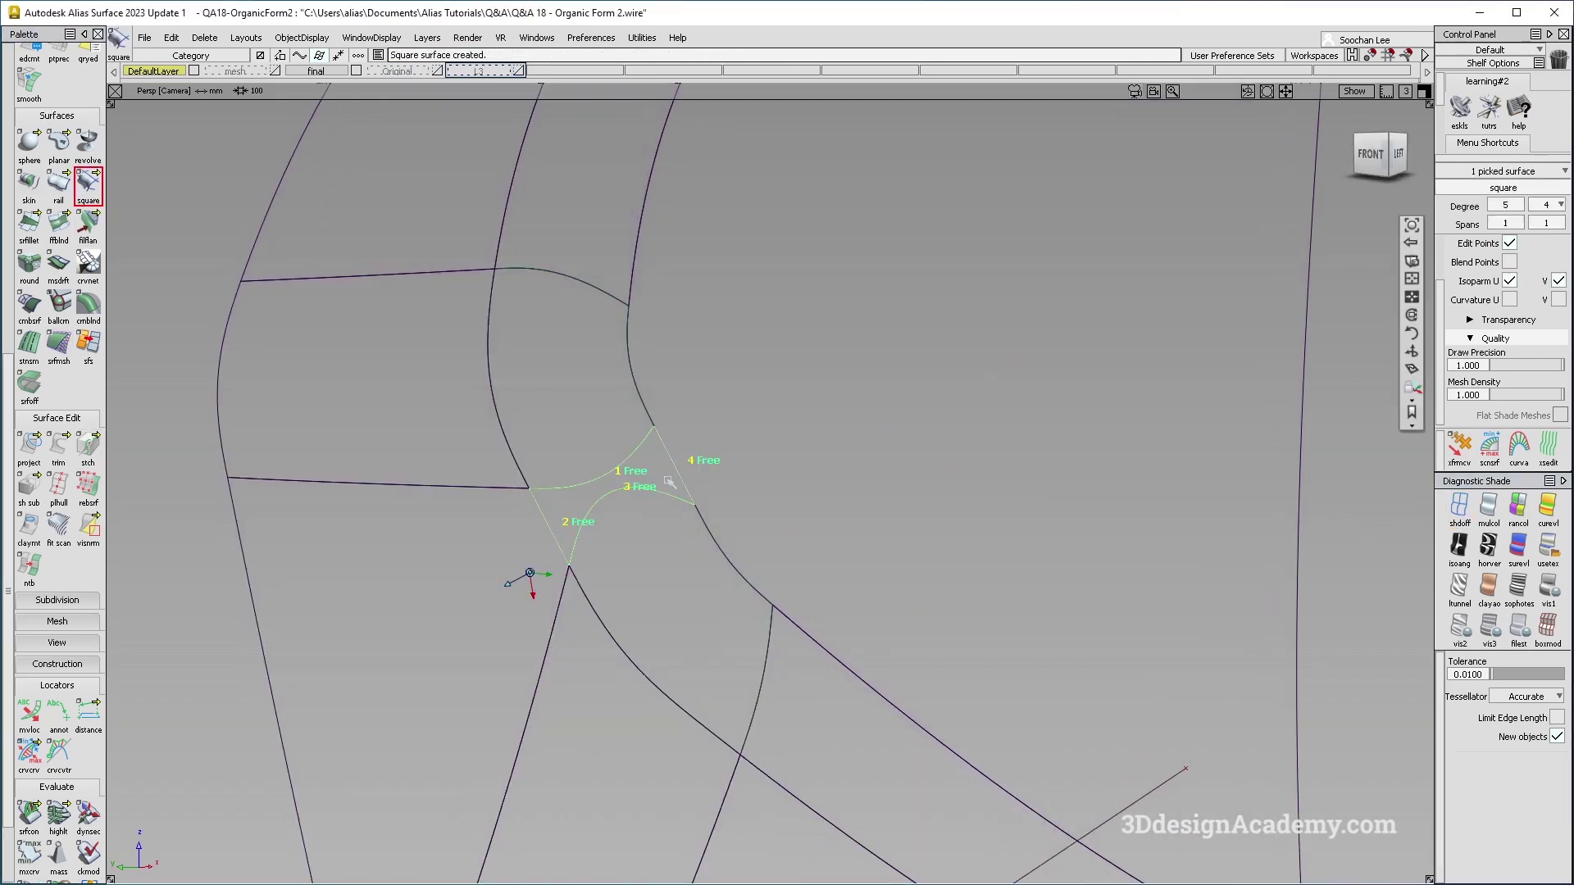
alt+shift+right_drag(592, 500, 687, 456)
alt+shift+drag(687, 456, 672, 508)
alt+shift+right_drag(716, 459, 770, 682)
ctrl+shift+drag(761, 533, 755, 426)
click(715, 439)
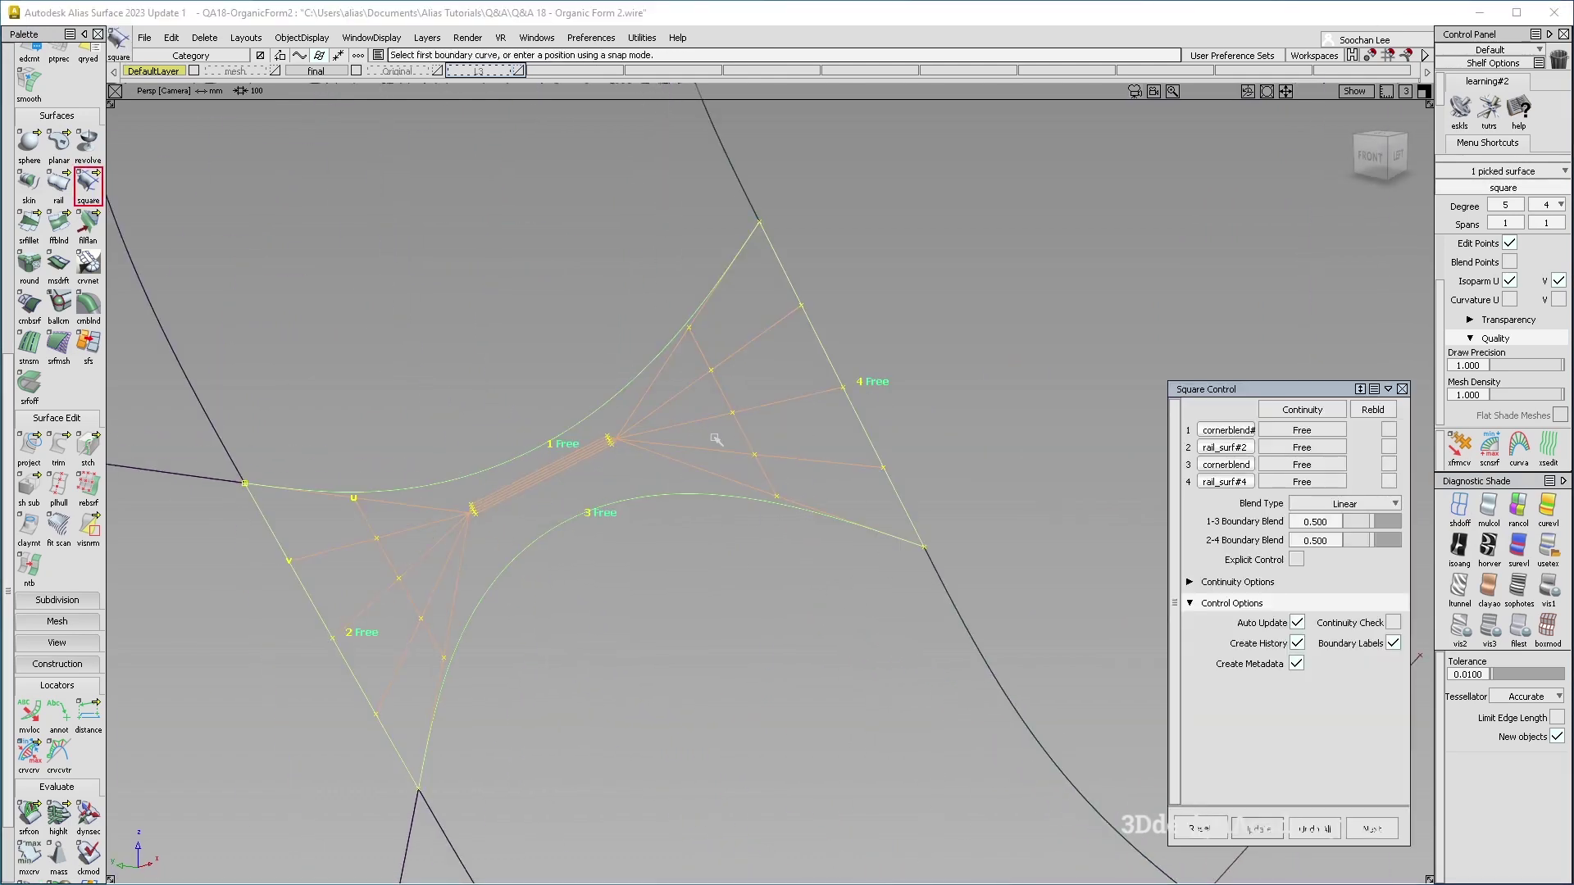
Step: Set the Square surface's boundaries 1 and 3, along the two corner blends, to G2 Curvature continuity
click(1327, 433)
click(1321, 508)
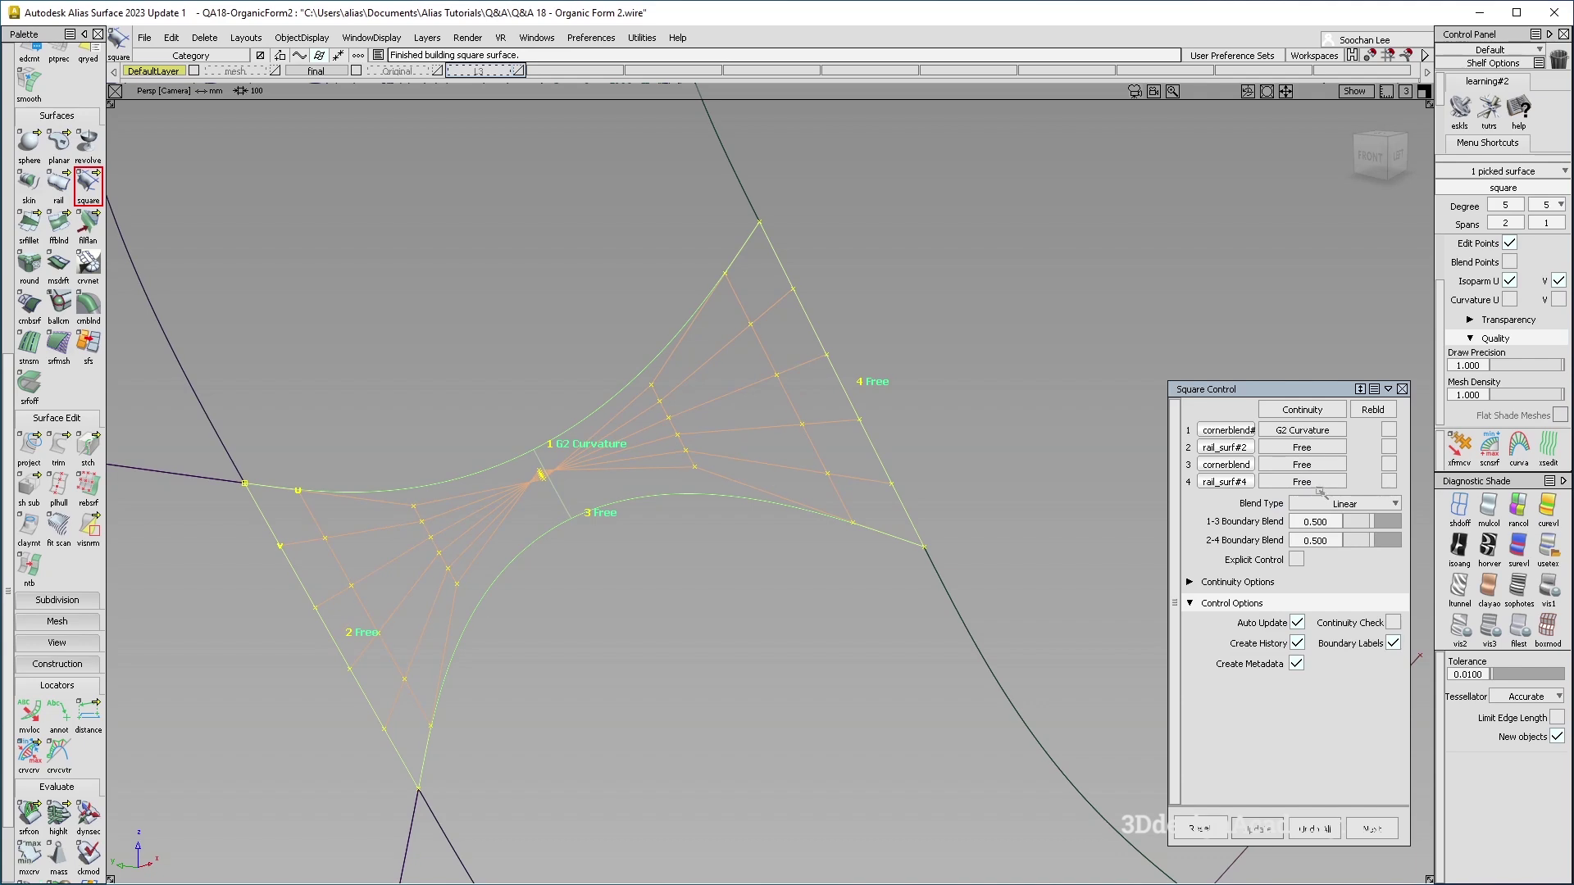
click(1327, 464)
click(1319, 539)
alt+shift+drag(648, 576, 728, 547)
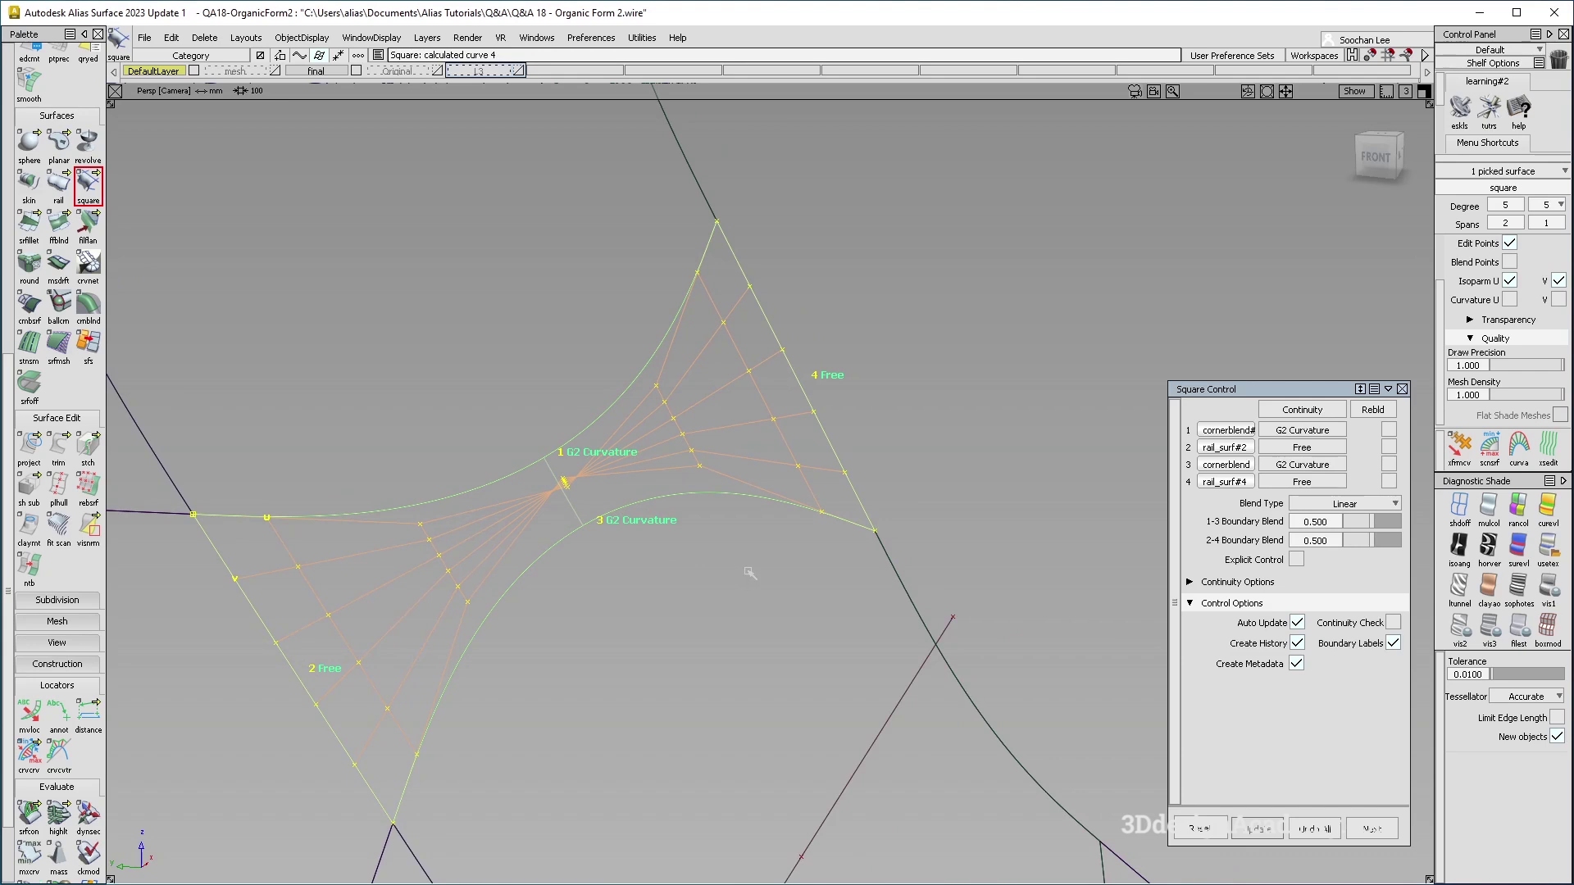
alt+shift+drag(721, 565, 551, 556)
Step: Delete the Square surface and make layer L3 with the original fillet strip visible again
key(Delete)
key(Return)
alt+shift+right_drag(664, 475, 610, 452)
mouse_move(610, 451)
ctrl+shift+mouse_down()
mouse_move(503, 41)
mouse_move(529, 74)
ctrl+shift+mouse_up()
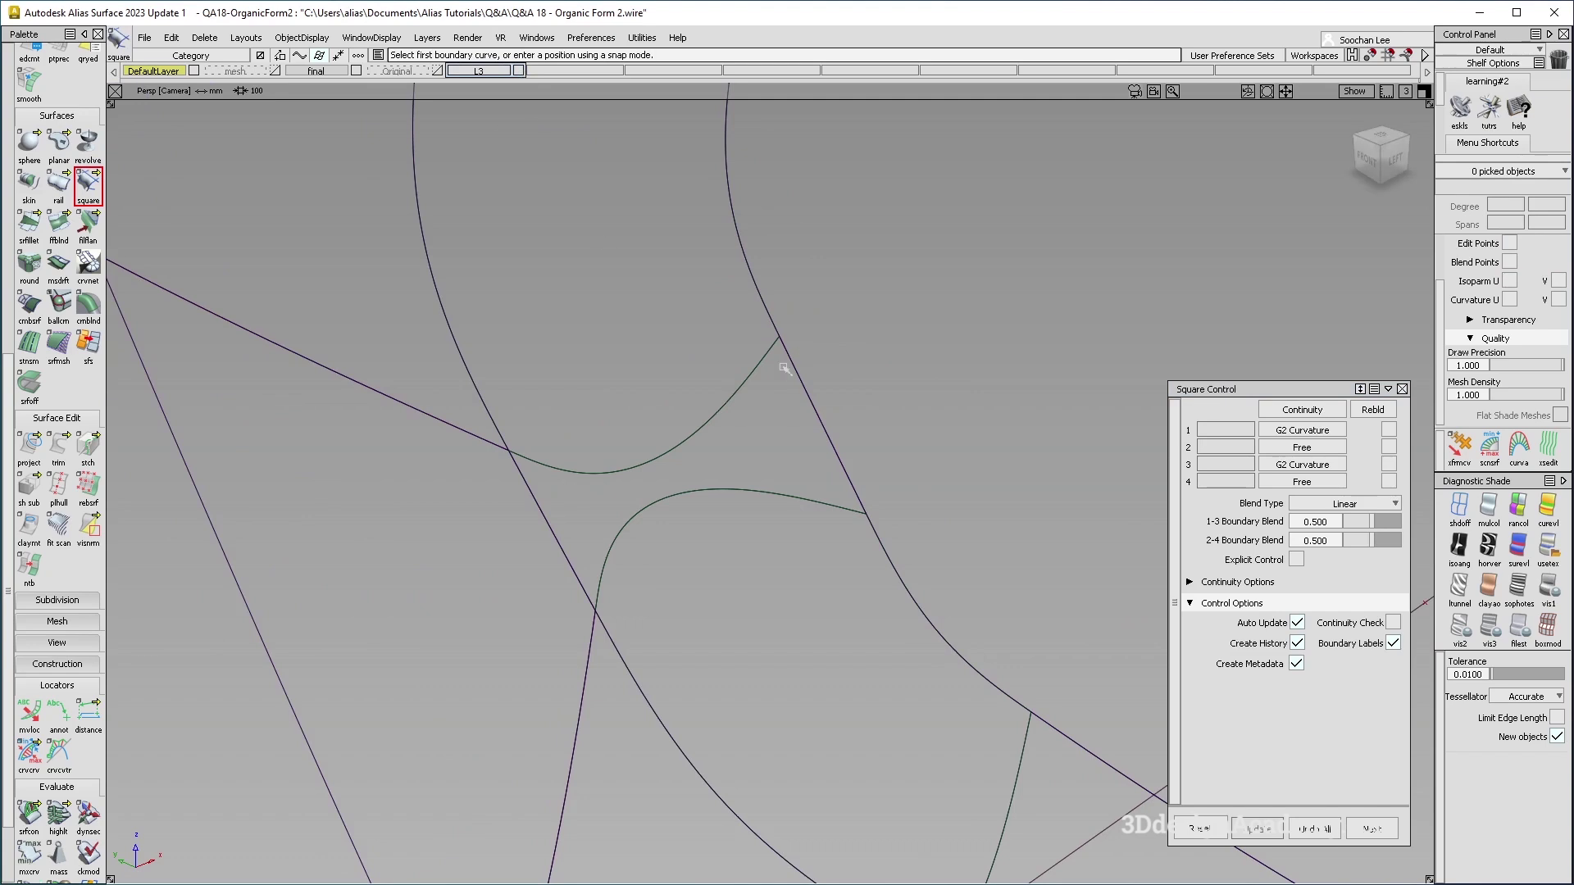
Step: Try Trim Convert on the fillet strip with degree 5 and one span in U and V, then undo the conversion
ctrl+shift+drag(803, 353, 697, 416)
click(689, 423)
ctrl+shift+right_drag(690, 425, 574, 509)
alt+shift+drag(729, 485, 765, 475)
ctrl+shift+right_drag(809, 404, 505, 608)
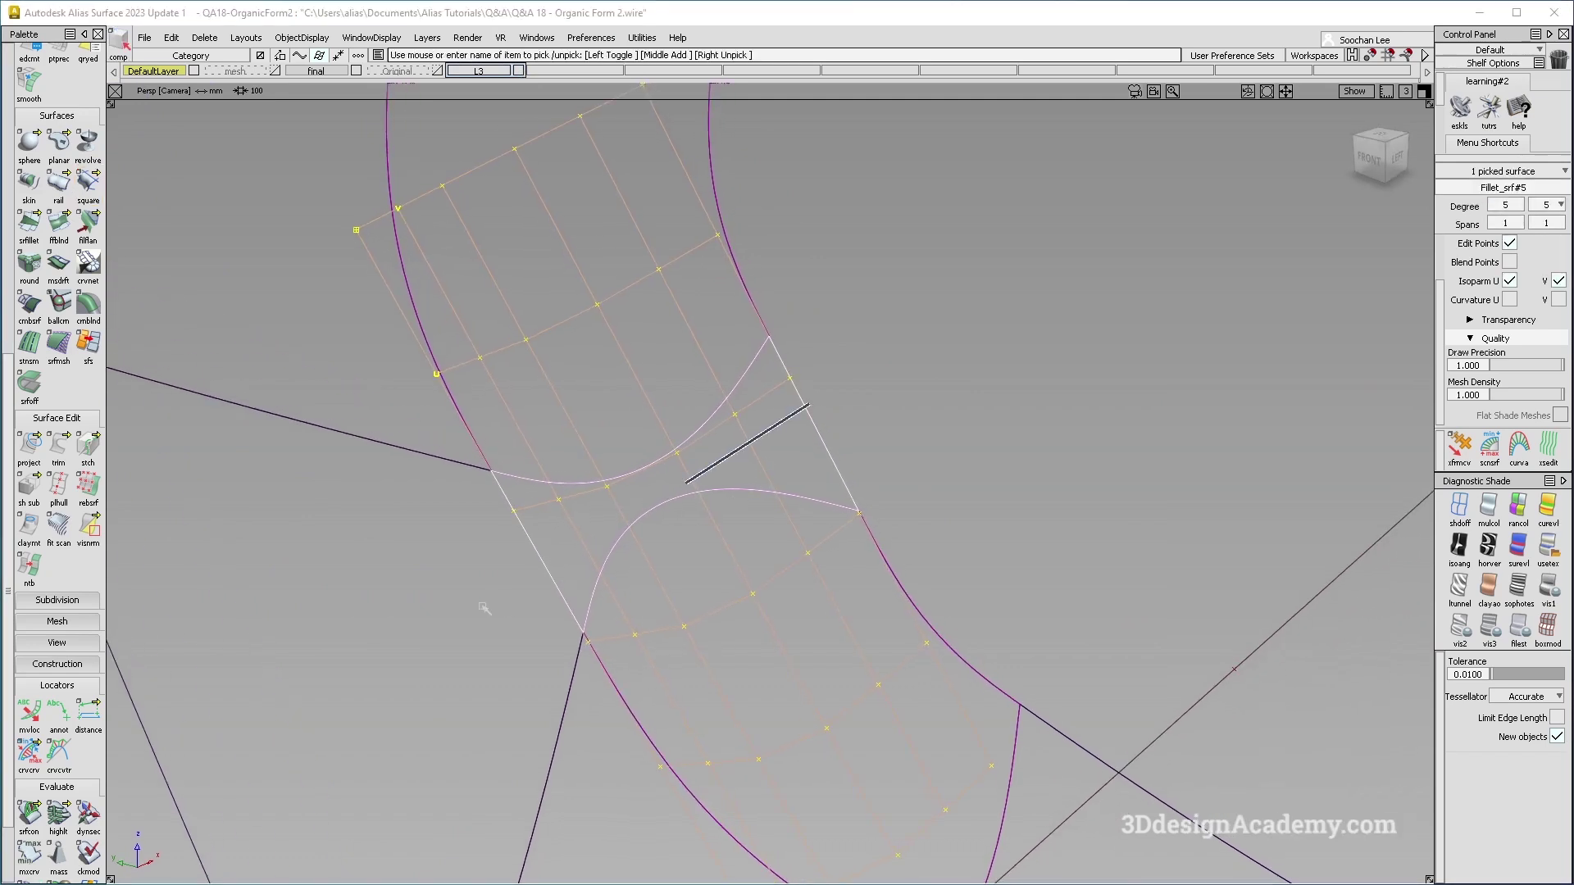
drag(59, 447, 154, 449)
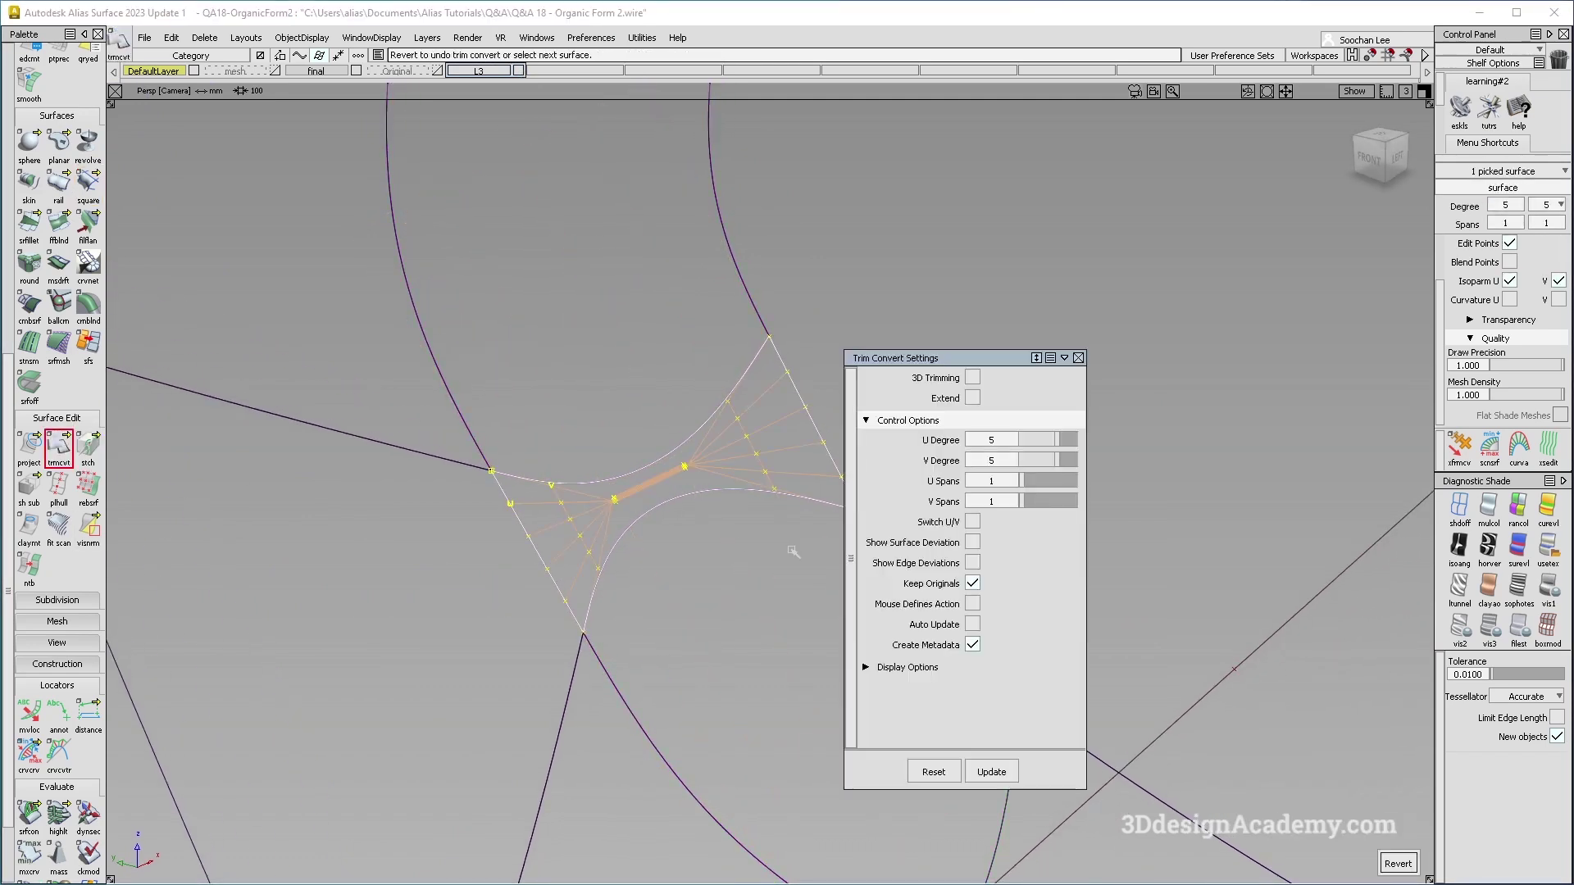
alt+shift+right_drag(604, 504, 727, 469)
alt+shift+drag(727, 469, 675, 518)
alt+shift+right_drag(674, 518, 647, 501)
alt+shift+drag(646, 501, 504, 520)
alt+shift+drag(655, 512, 611, 541)
alt+shift+middle_drag(695, 553, 648, 526)
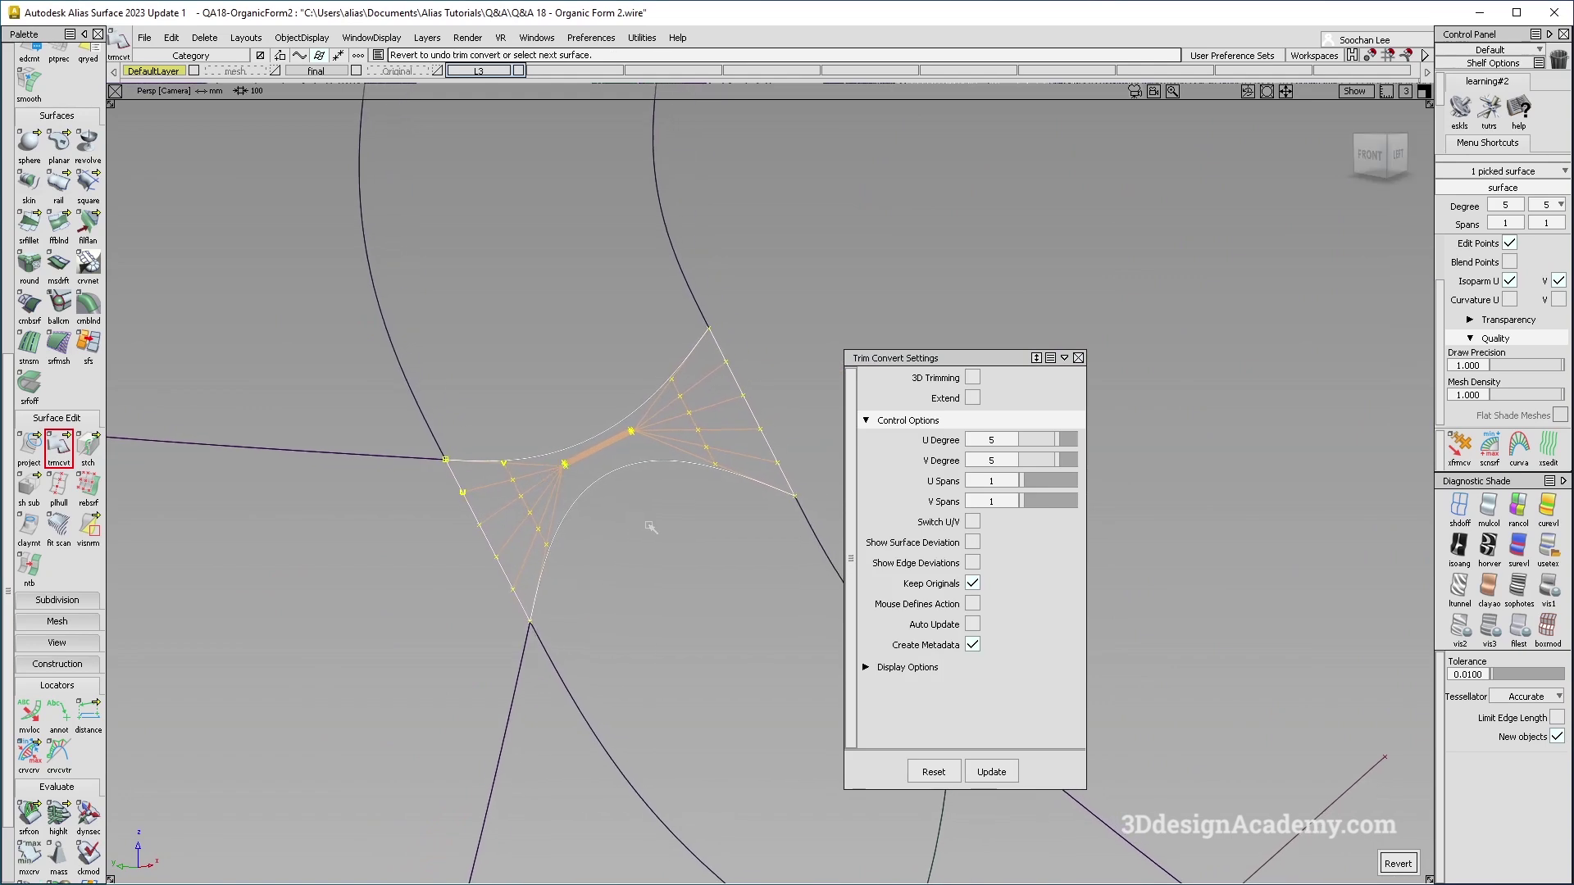
key(ctrl+z)
key(ctrl+z)
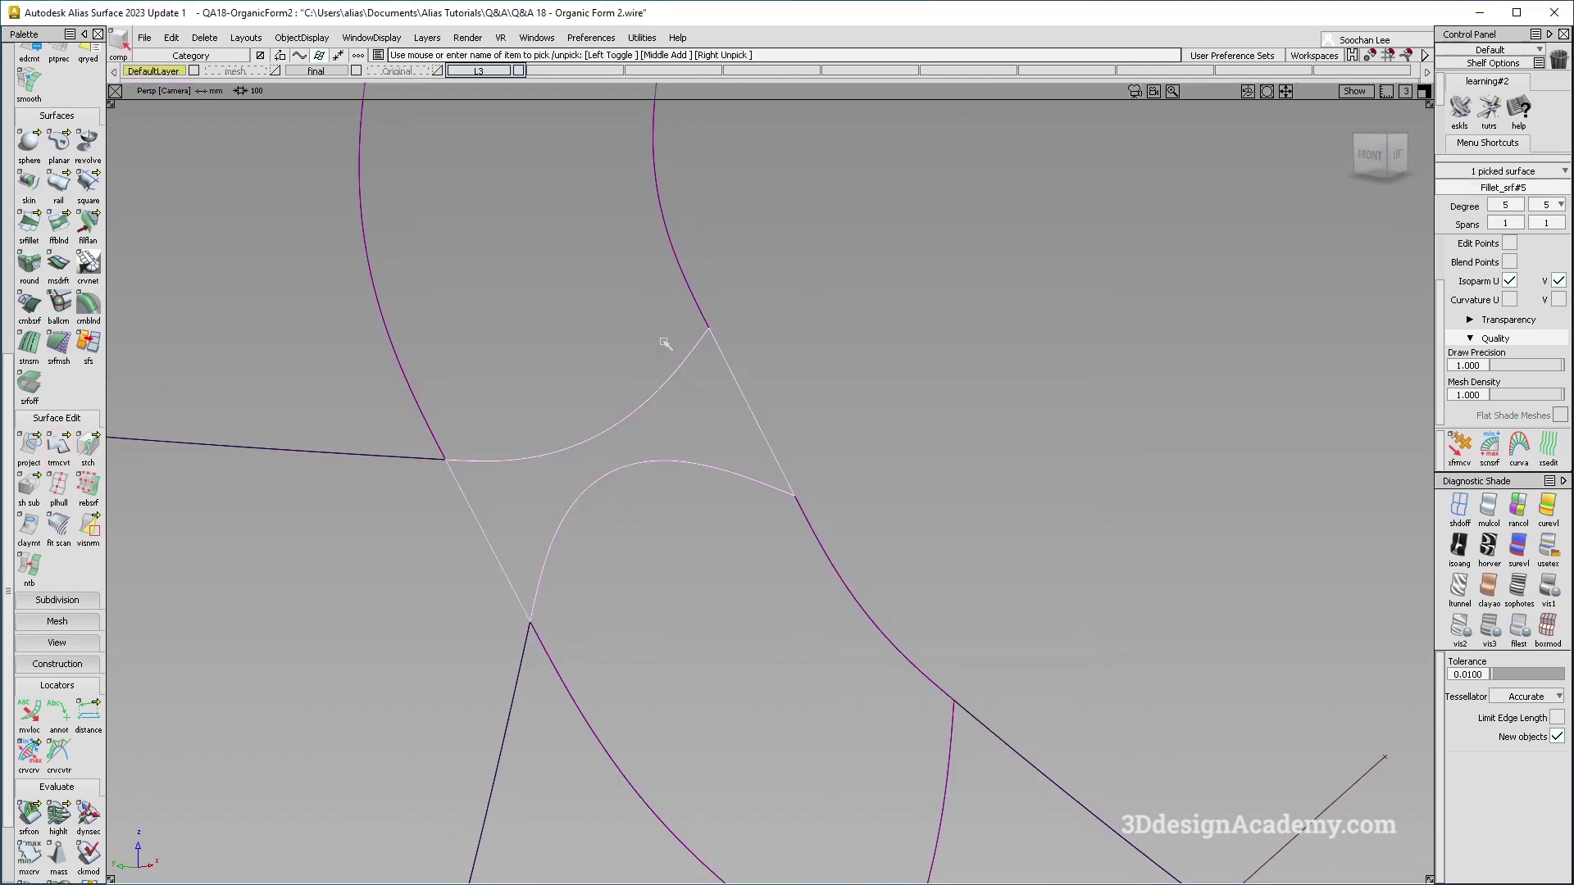
Step: Duplicate the fillet strip between the corner blends and assign the copy to the default layer
click(518, 72)
drag(495, 71, 488, 106)
alt+shift+right_drag(762, 393, 692, 409)
alt+shift+drag(692, 410, 689, 460)
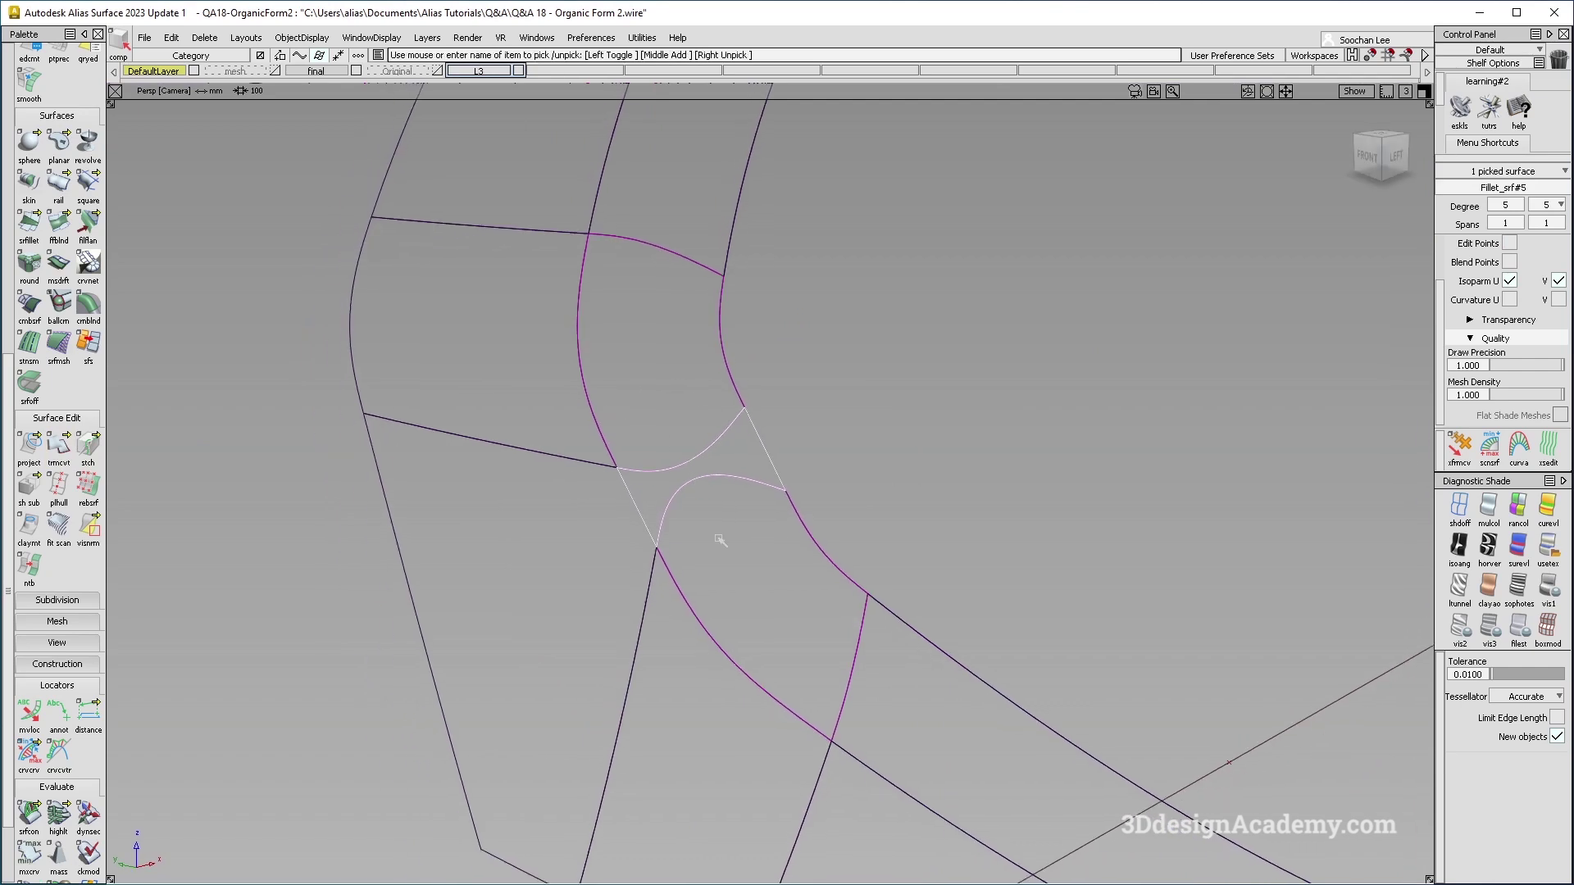
alt+shift+right_drag(745, 464, 784, 443)
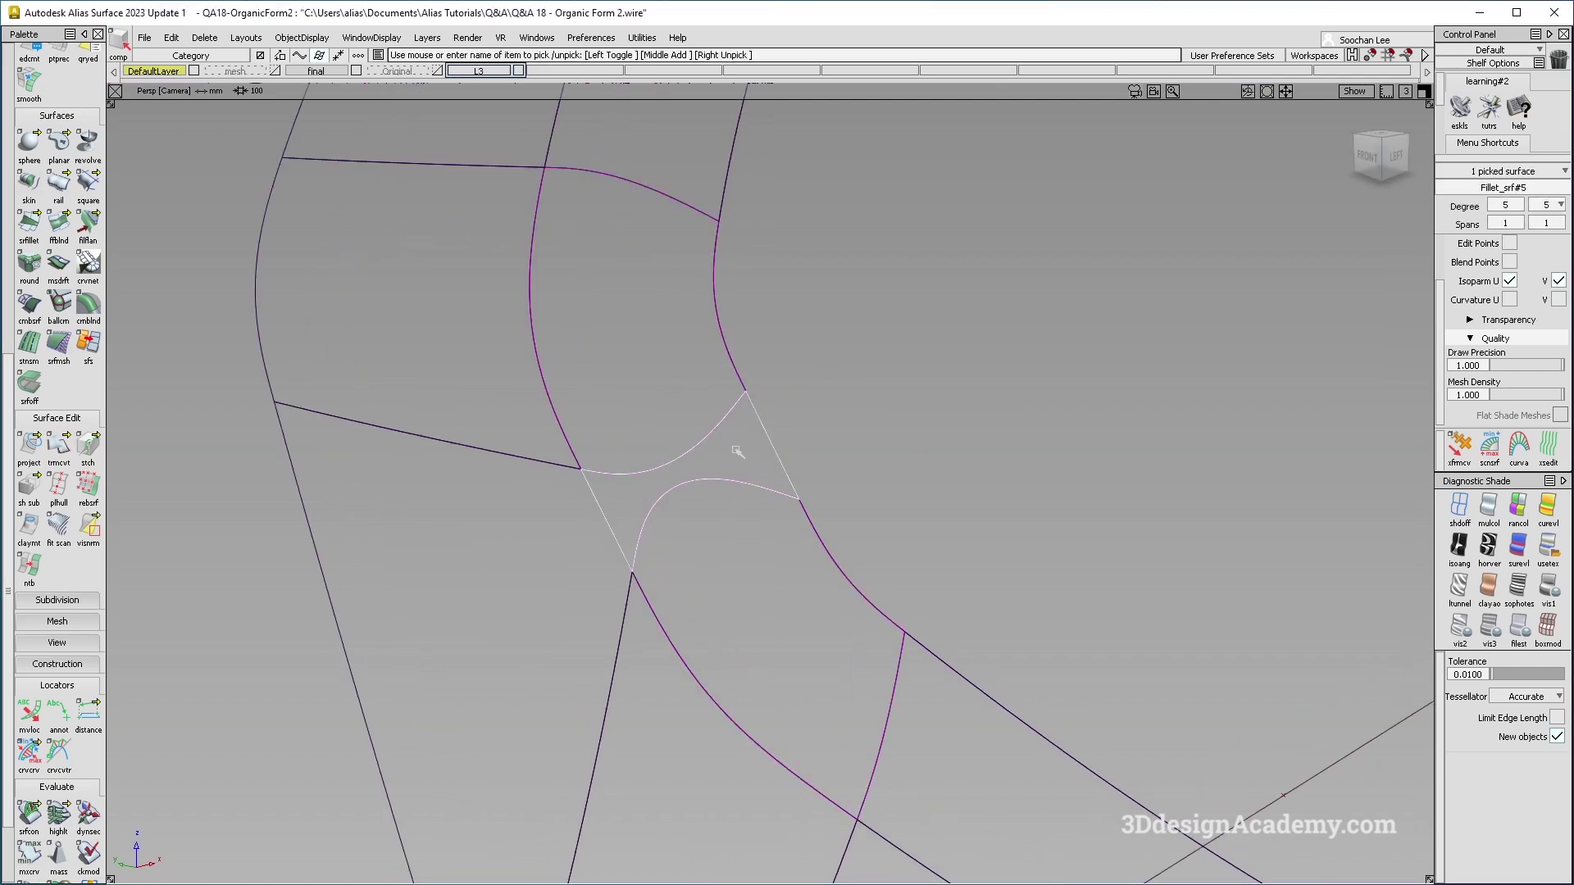
alt+shift+drag(738, 452, 809, 483)
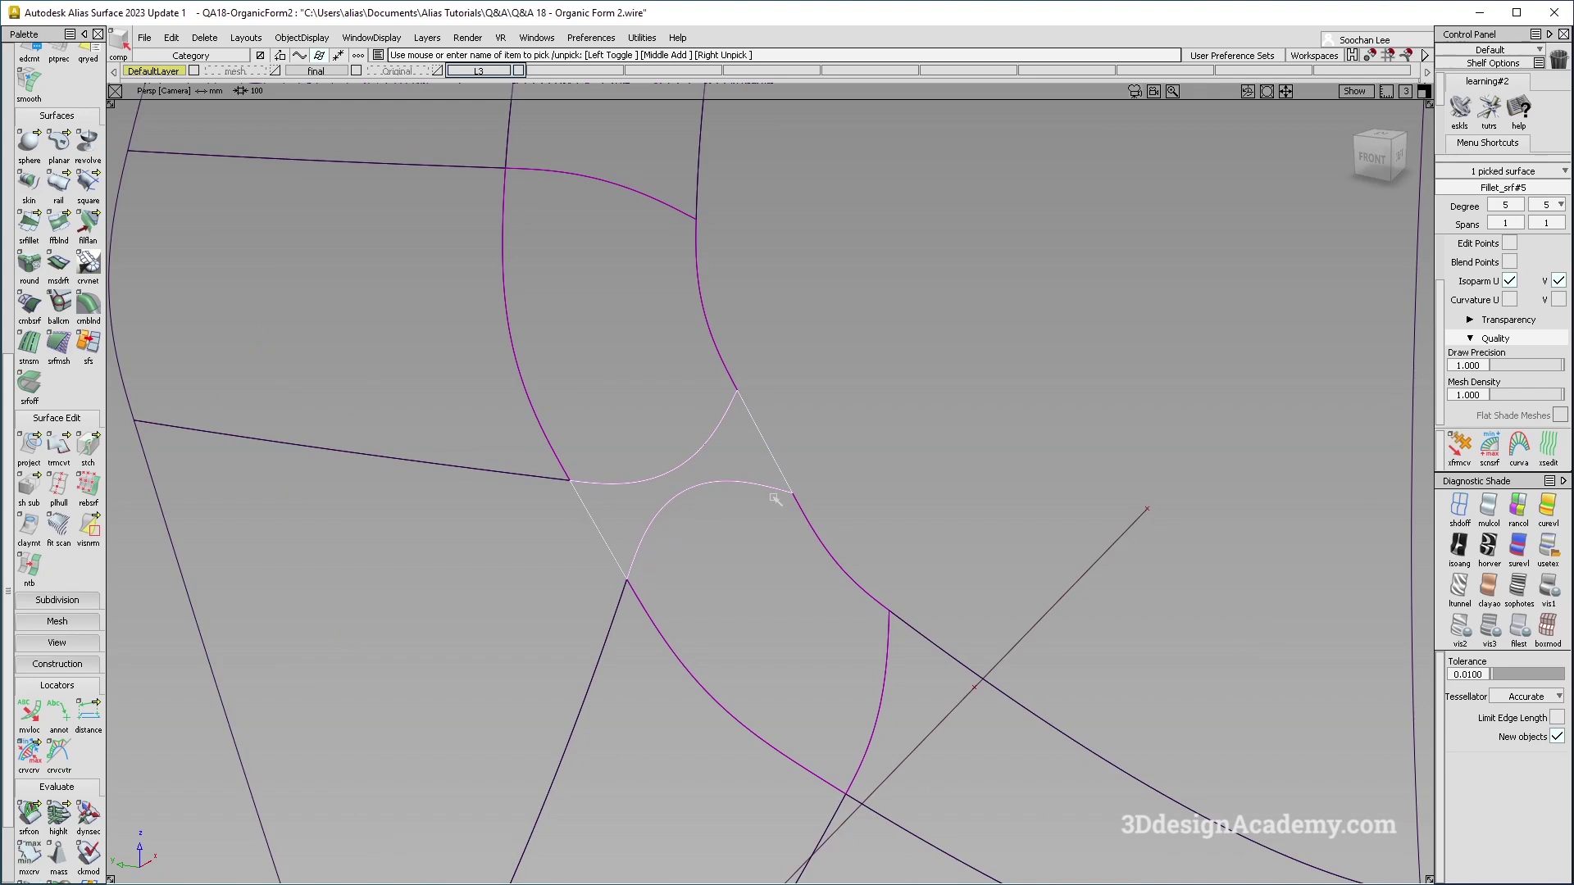
alt+shift+drag(688, 528, 638, 464)
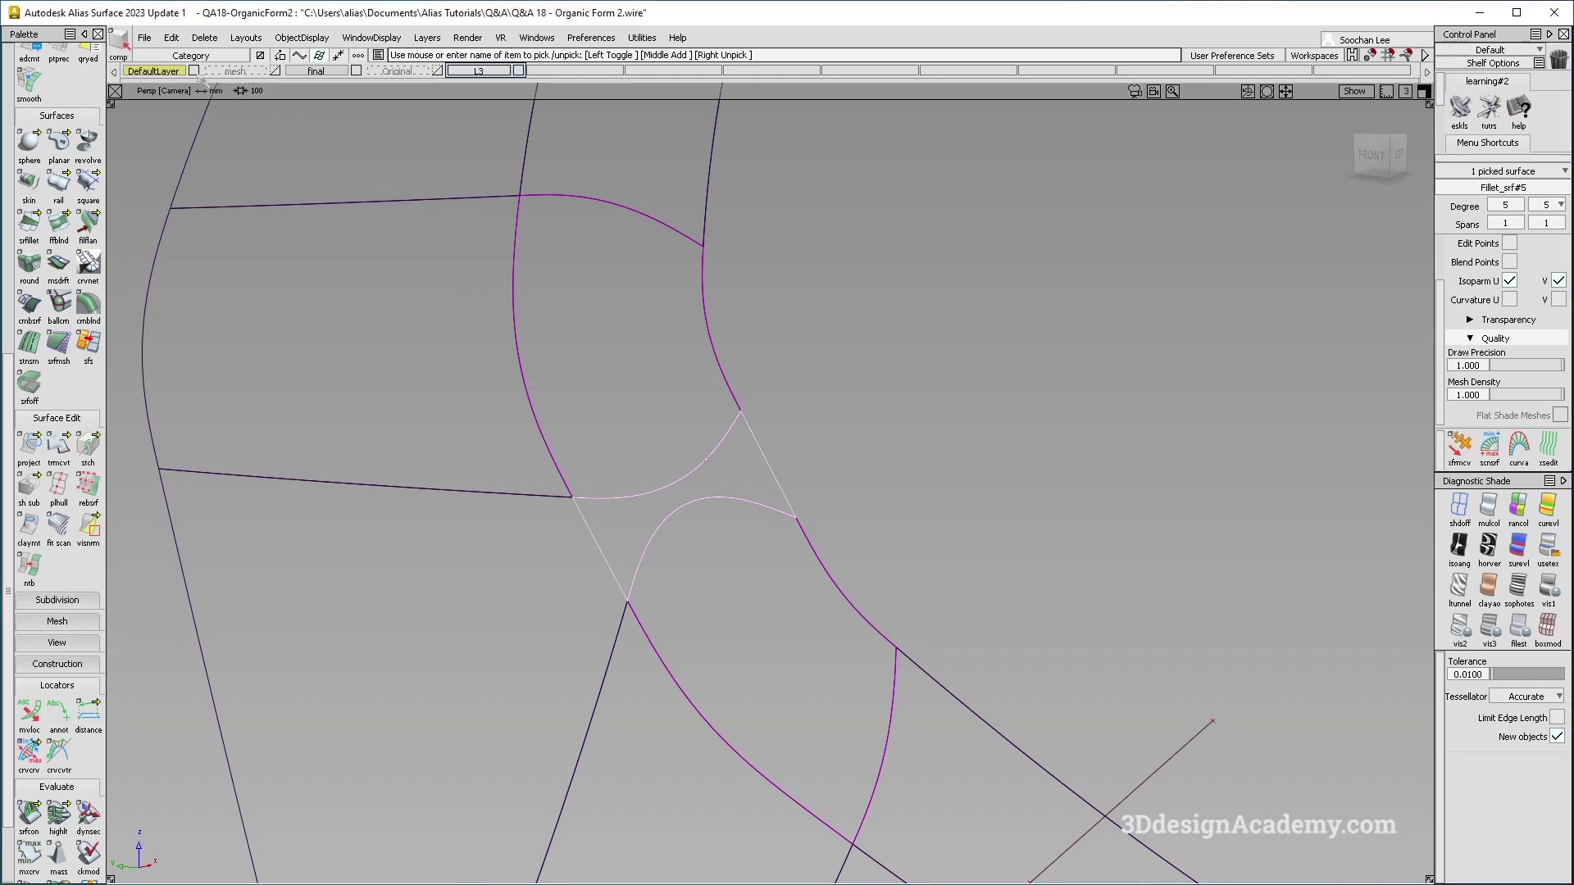
drag(173, 72, 190, 77)
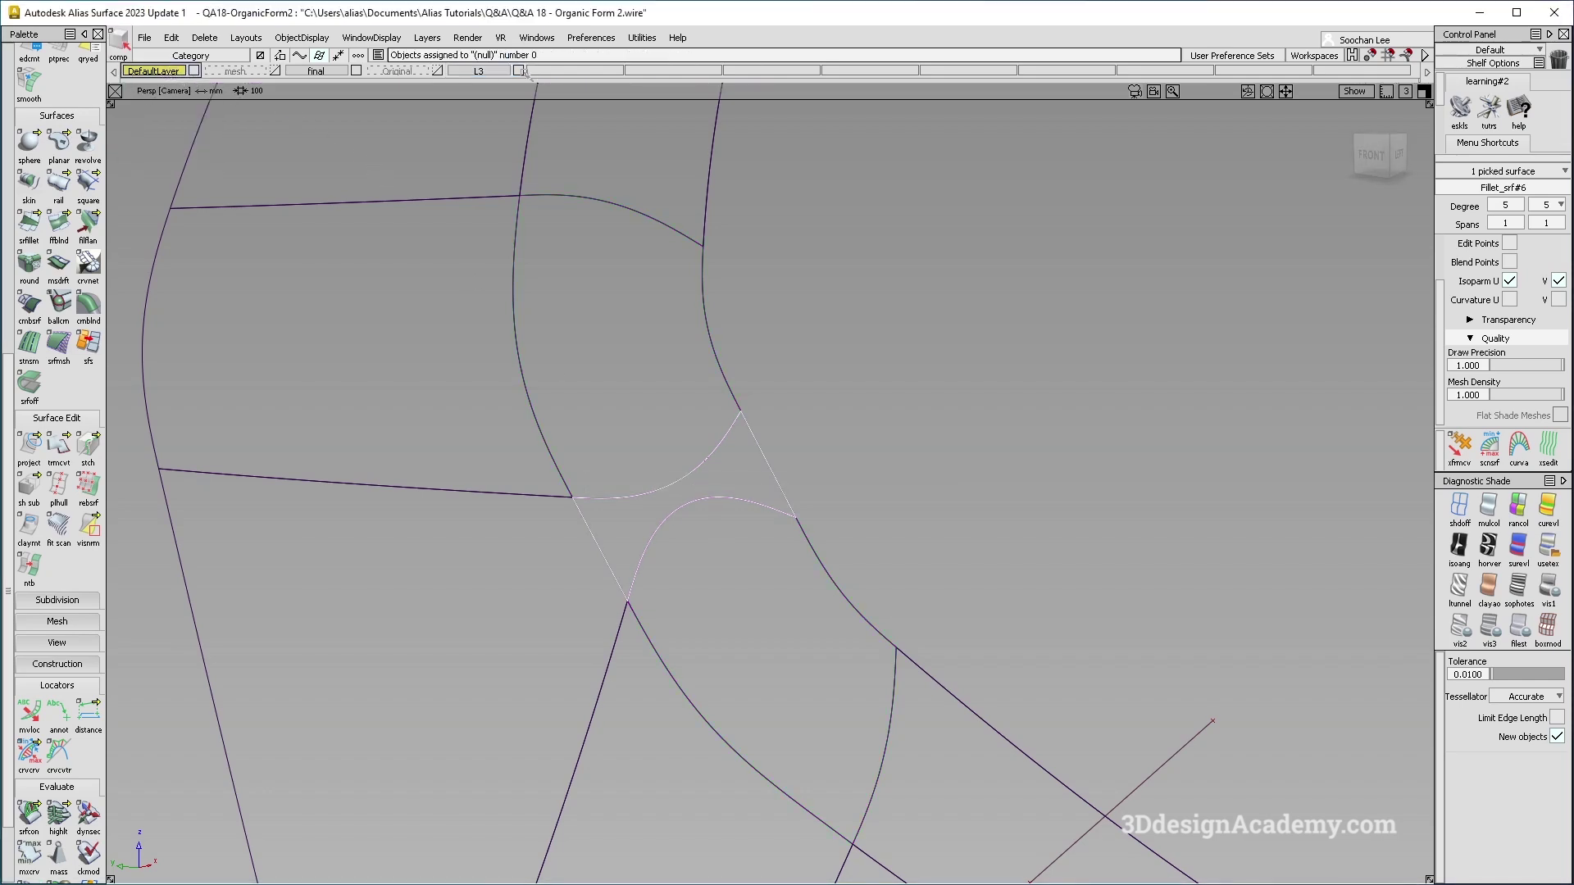
alt+shift+drag(752, 542, 766, 652)
ctrl+shift+drag(766, 654, 769, 384)
mouse_move(878, 371)
ctrl+shift+mouse_down()
mouse_move(664, 567)
mouse_move(619, 533)
ctrl+shift+mouse_up()
ctrl+shift+drag(745, 595, 801, 372)
Step: Hide layer L3 with the original fillet strip and pick the copy on the default layer
click(742, 475)
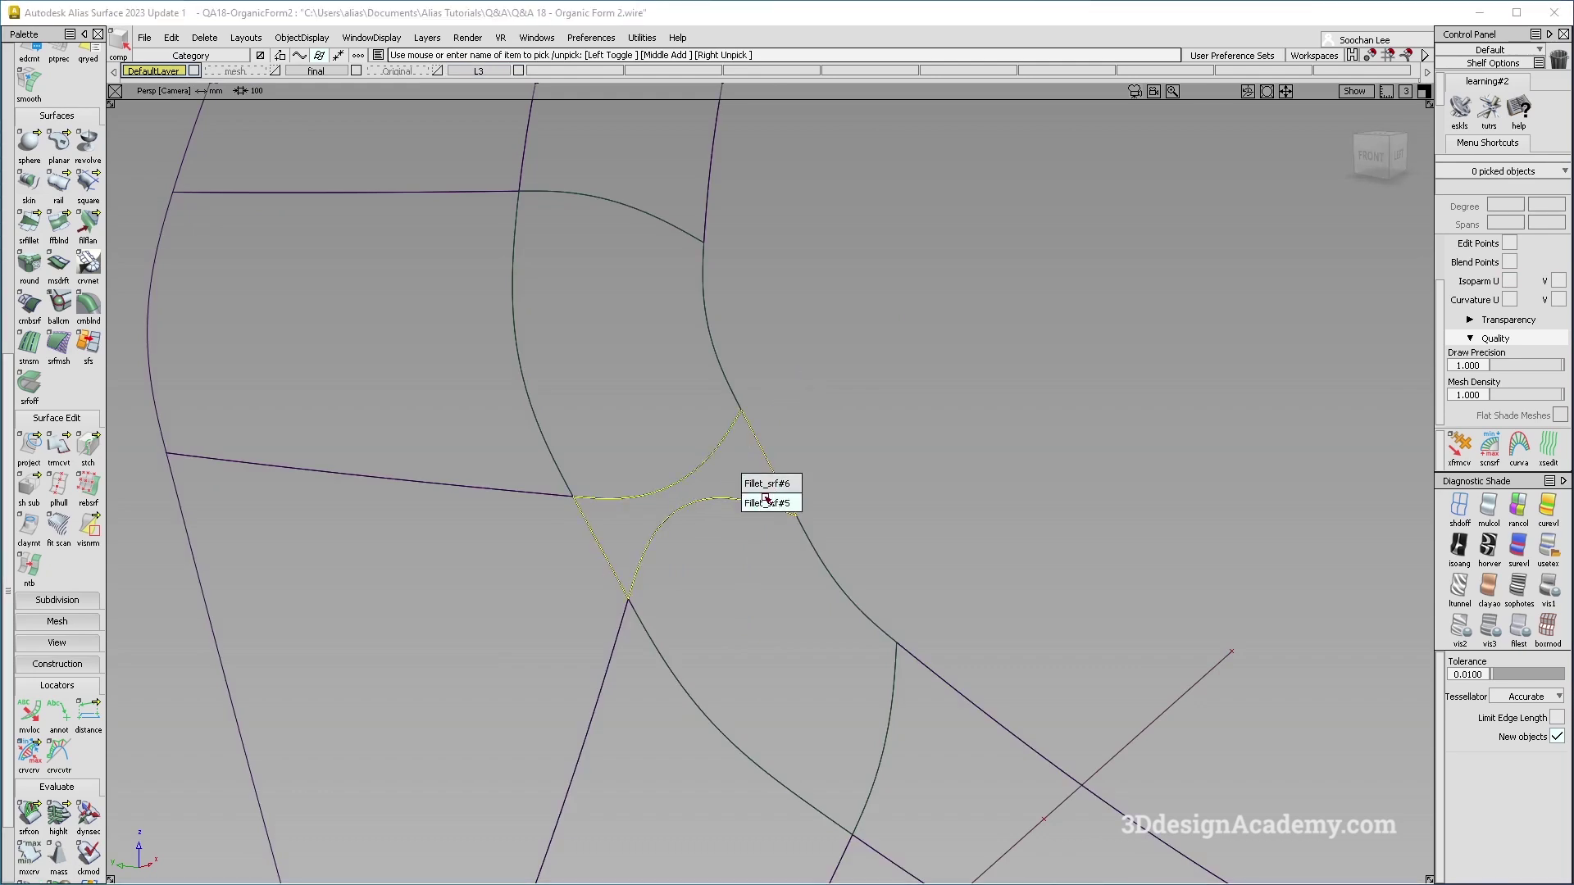
click(481, 71)
click(747, 483)
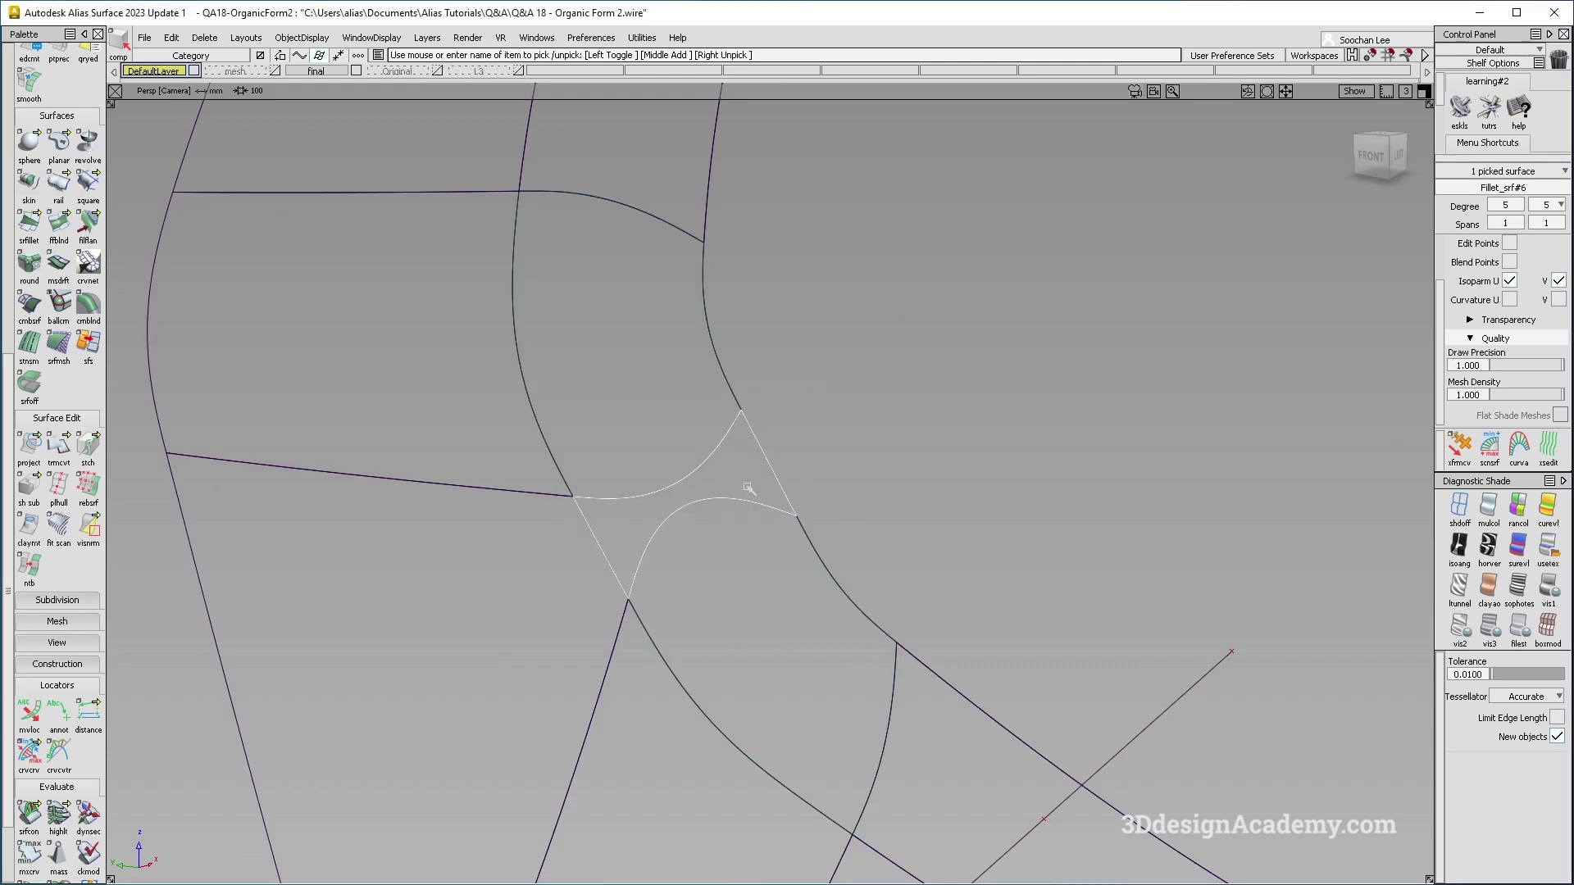
Step: Select the corner blends and all surfaces around them and delete their construction history
alt+shift+right_drag(749, 486, 775, 647)
ctrl+shift+drag(775, 649, 772, 387)
mouse_move(900, 328)
ctrl+shift+mouse_down()
mouse_move(726, 525)
mouse_move(665, 564)
ctrl+shift+mouse_up()
drag(886, 349, 611, 537)
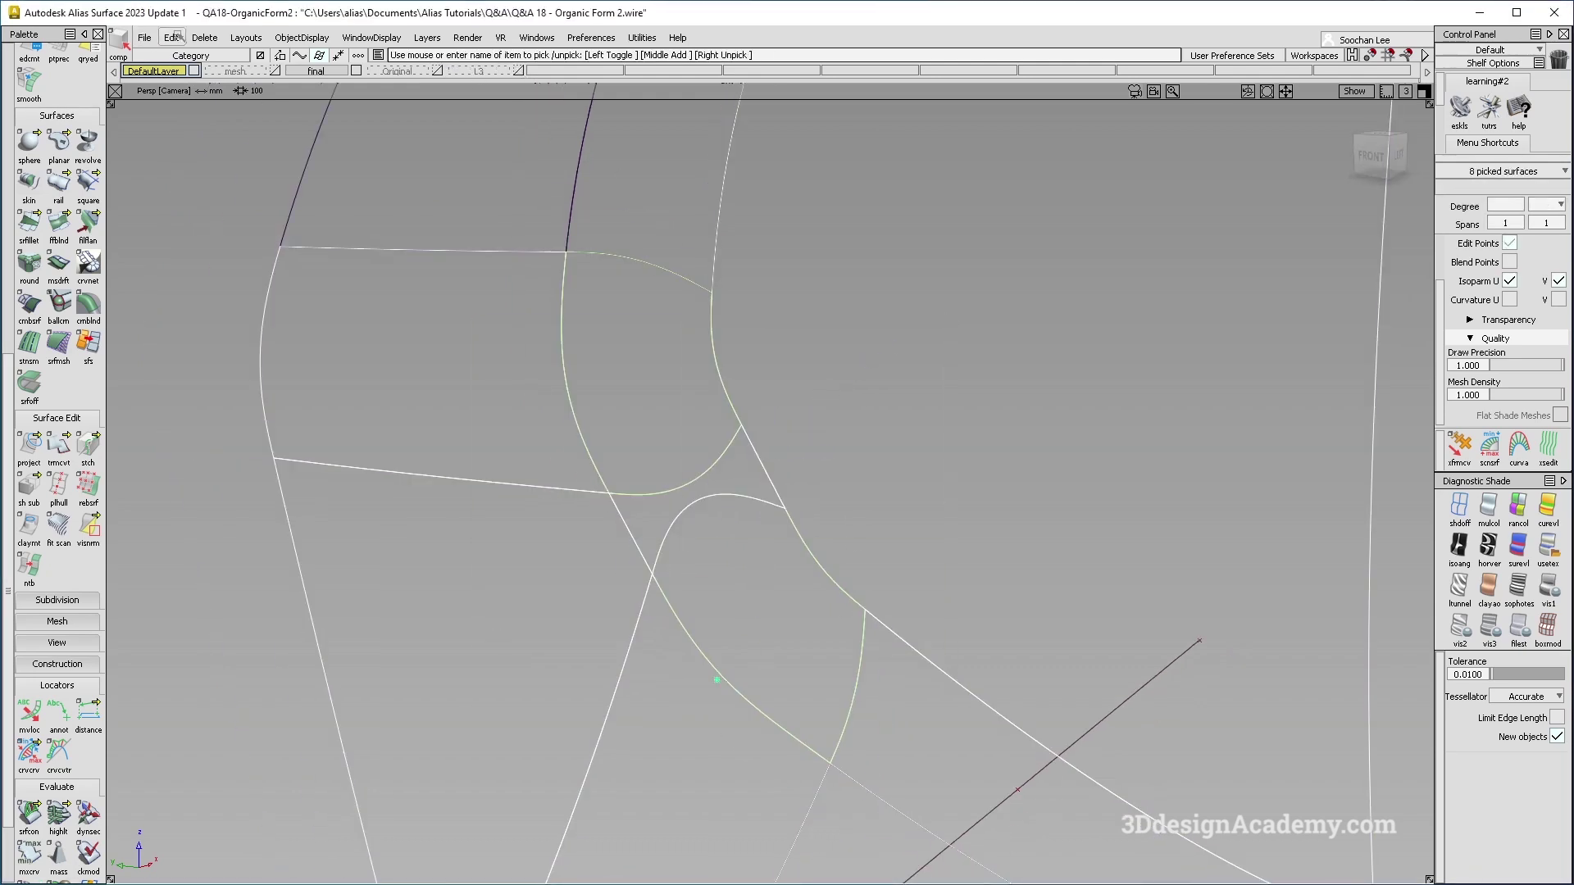
click(205, 37)
click(216, 78)
Step: Check the surface continuity along all four edges of the upper corner blend
ctrl+shift+drag(702, 633, 699, 381)
ctrl+shift+drag(512, 485, 501, 279)
click(30, 813)
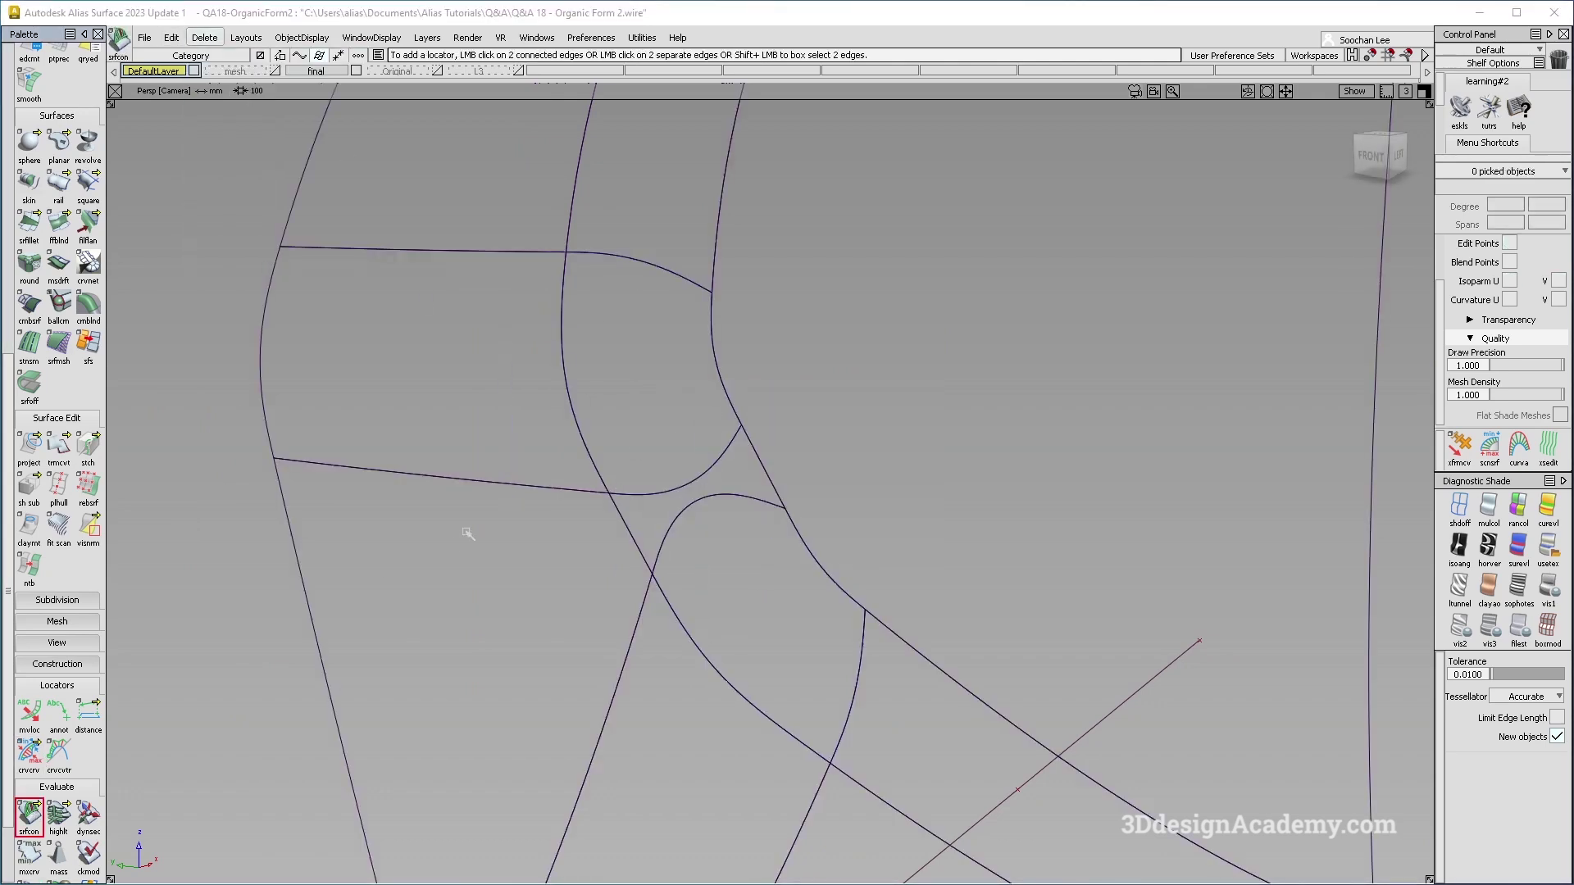
click(596, 464)
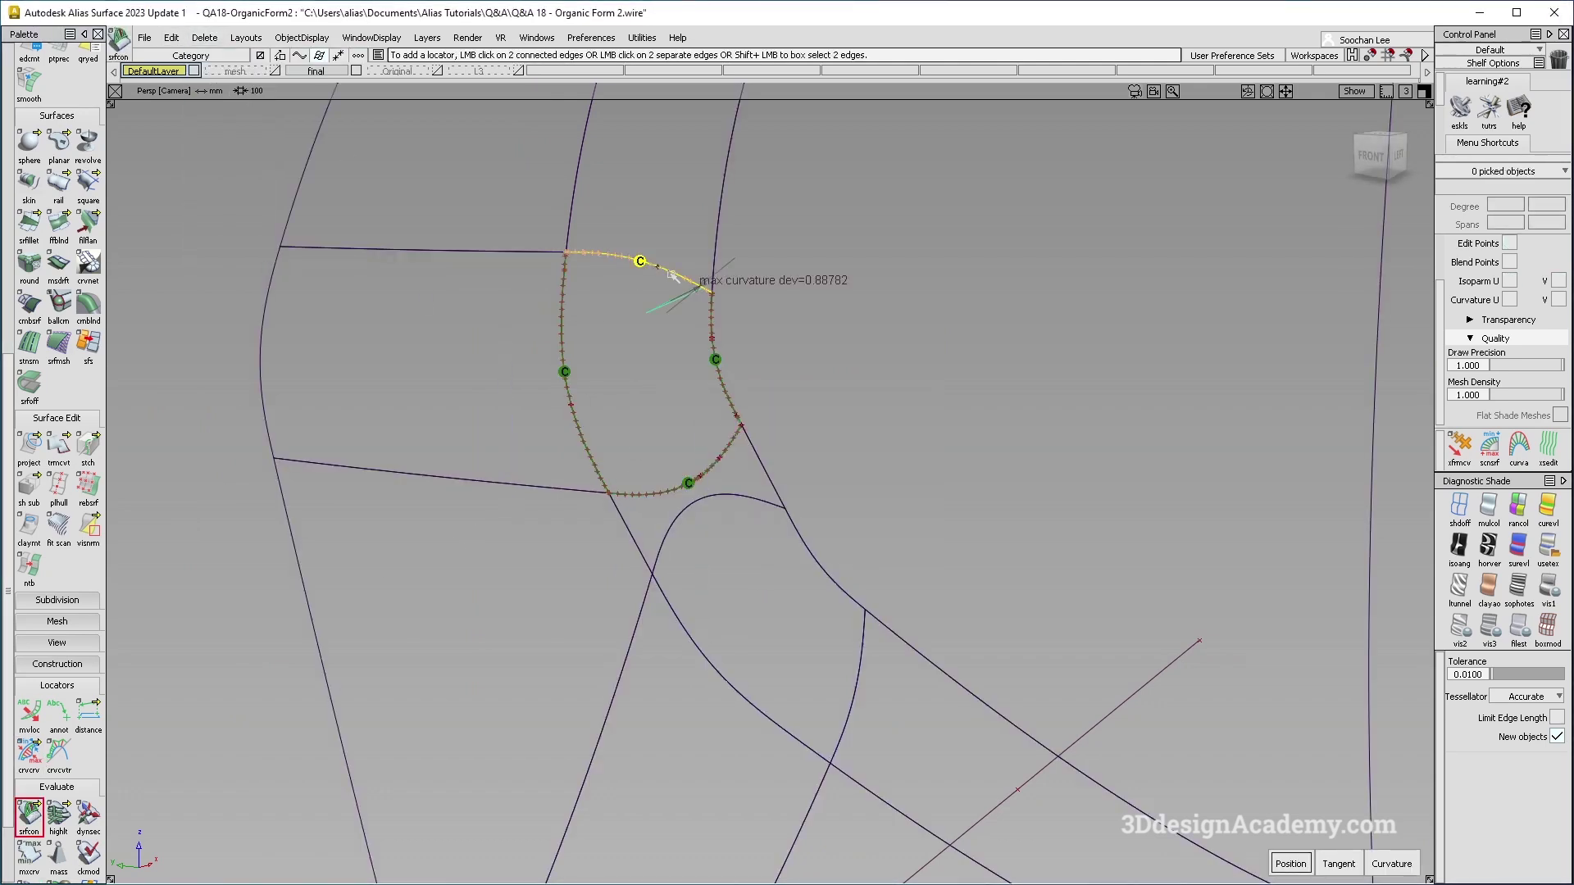
Step: Display the control vertices and hull of the upper corner blend
ctrl+shift+drag(668, 334, 664, 418)
click(641, 314)
ctrl+shift+right_drag(558, 216, 689, 326)
mouse_move(689, 297)
alt+shift+mouse_down()
mouse_move(709, 285)
mouse_move(654, 320)
mouse_move(660, 303)
alt+shift+mouse_up()
click(738, 148)
ctrl+shift+right_drag(672, 205, 613, 235)
mouse_move(677, 332)
alt+shift+mouse_down()
mouse_move(704, 367)
mouse_move(687, 365)
alt+shift+mouse_up()
ctrl+shift+right_drag(748, 274, 646, 366)
Step: Try to move an interior control vertex of the upper corner blend, near its inner side edge, along its normal
mouse_move(648, 570)
ctrl+shift+mouse_down()
mouse_move(663, 370)
mouse_move(664, 418)
ctrl+shift+mouse_up()
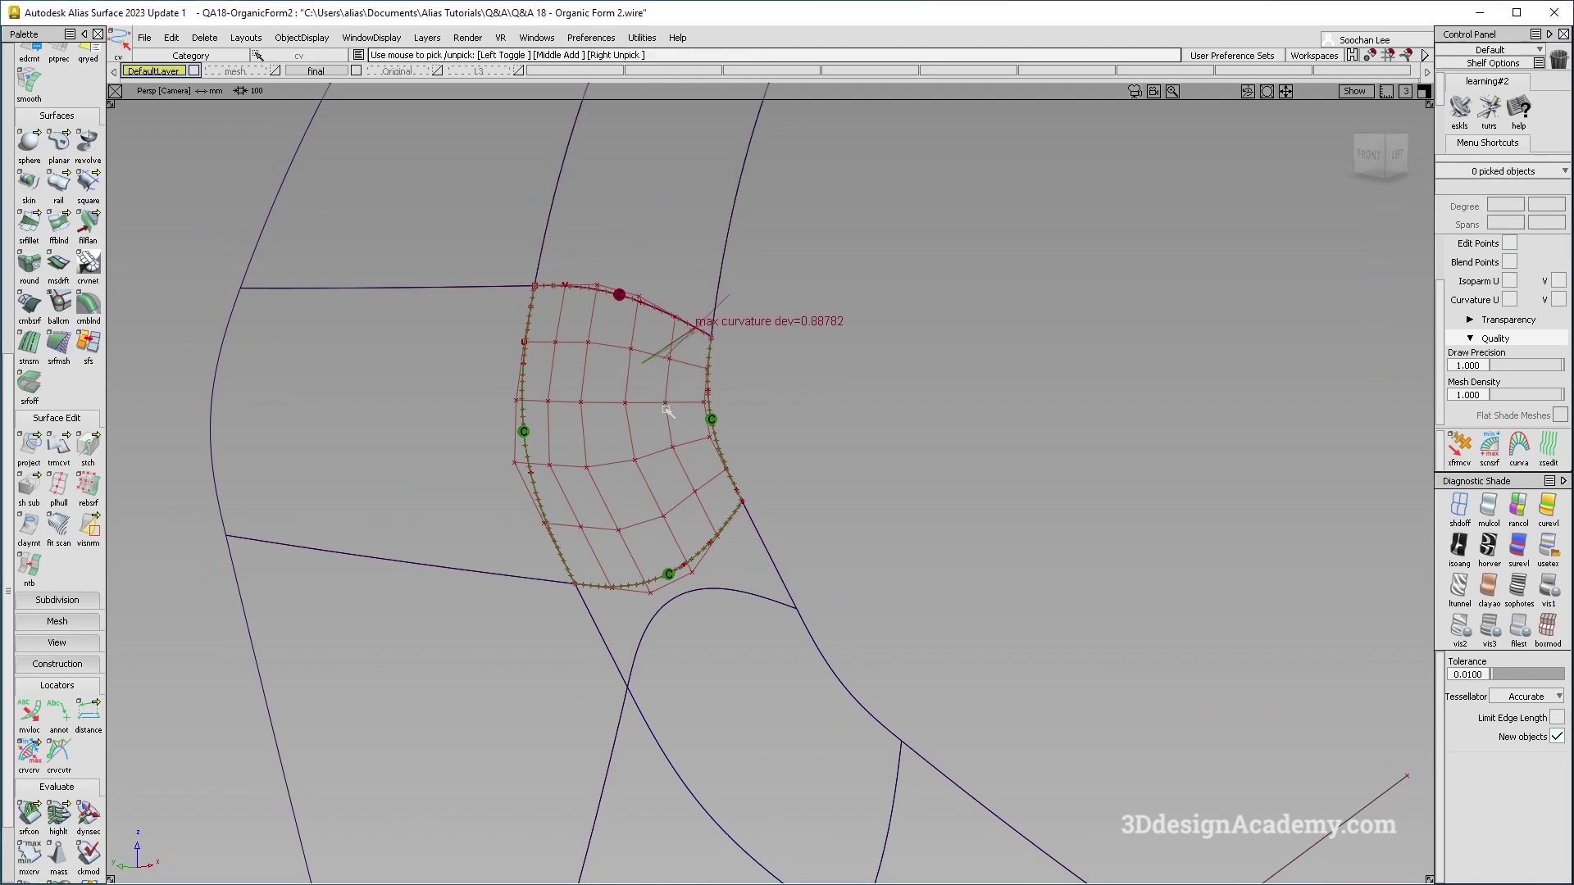
click(667, 407)
click(1453, 459)
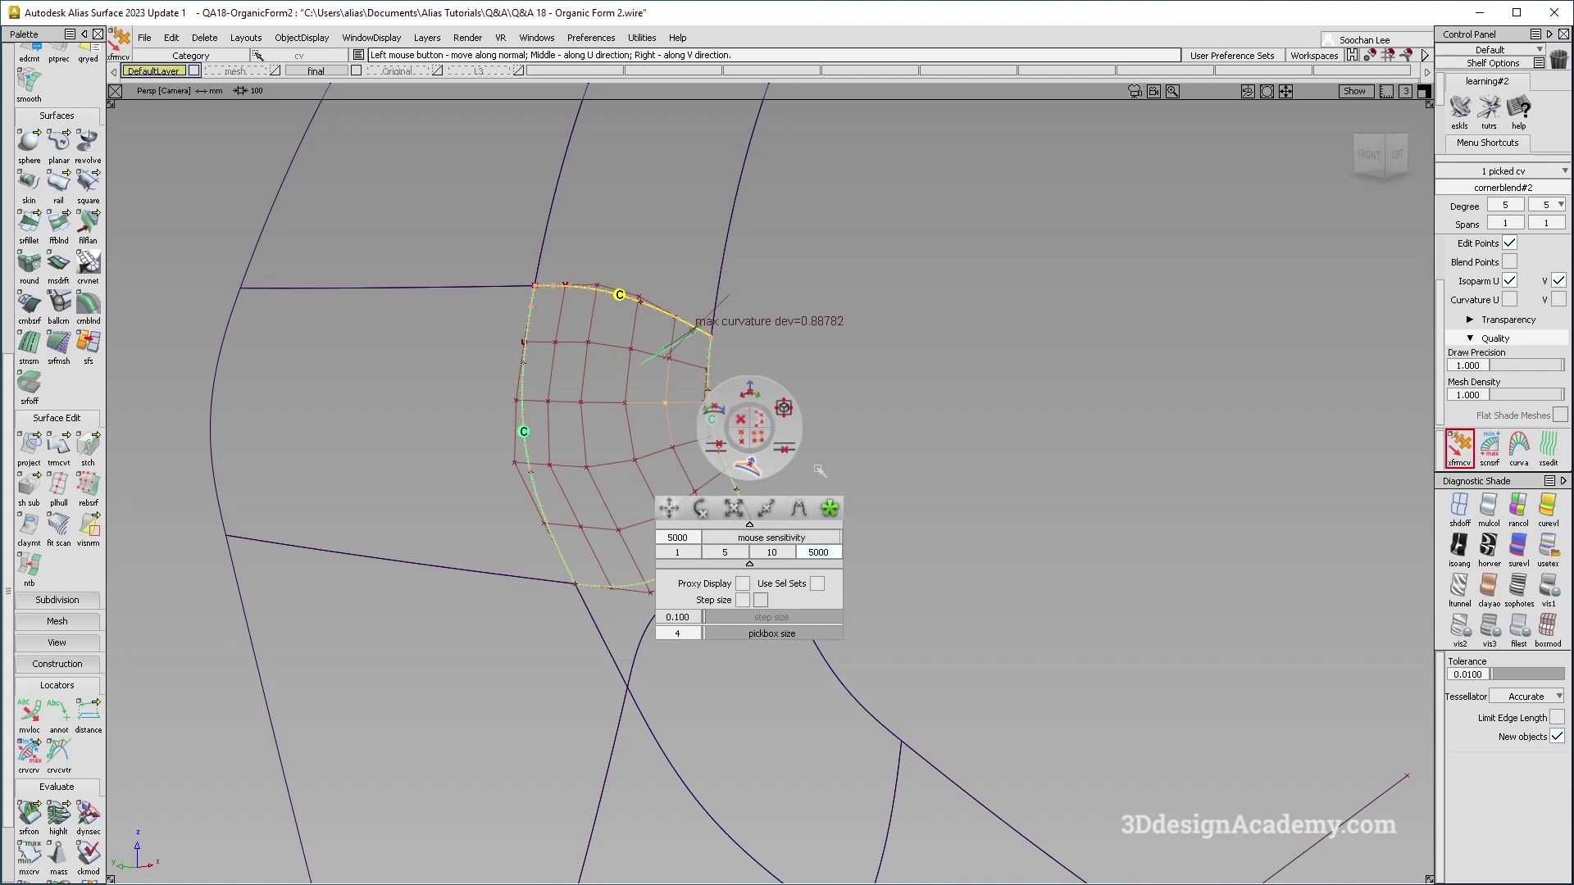
drag(818, 471, 830, 433)
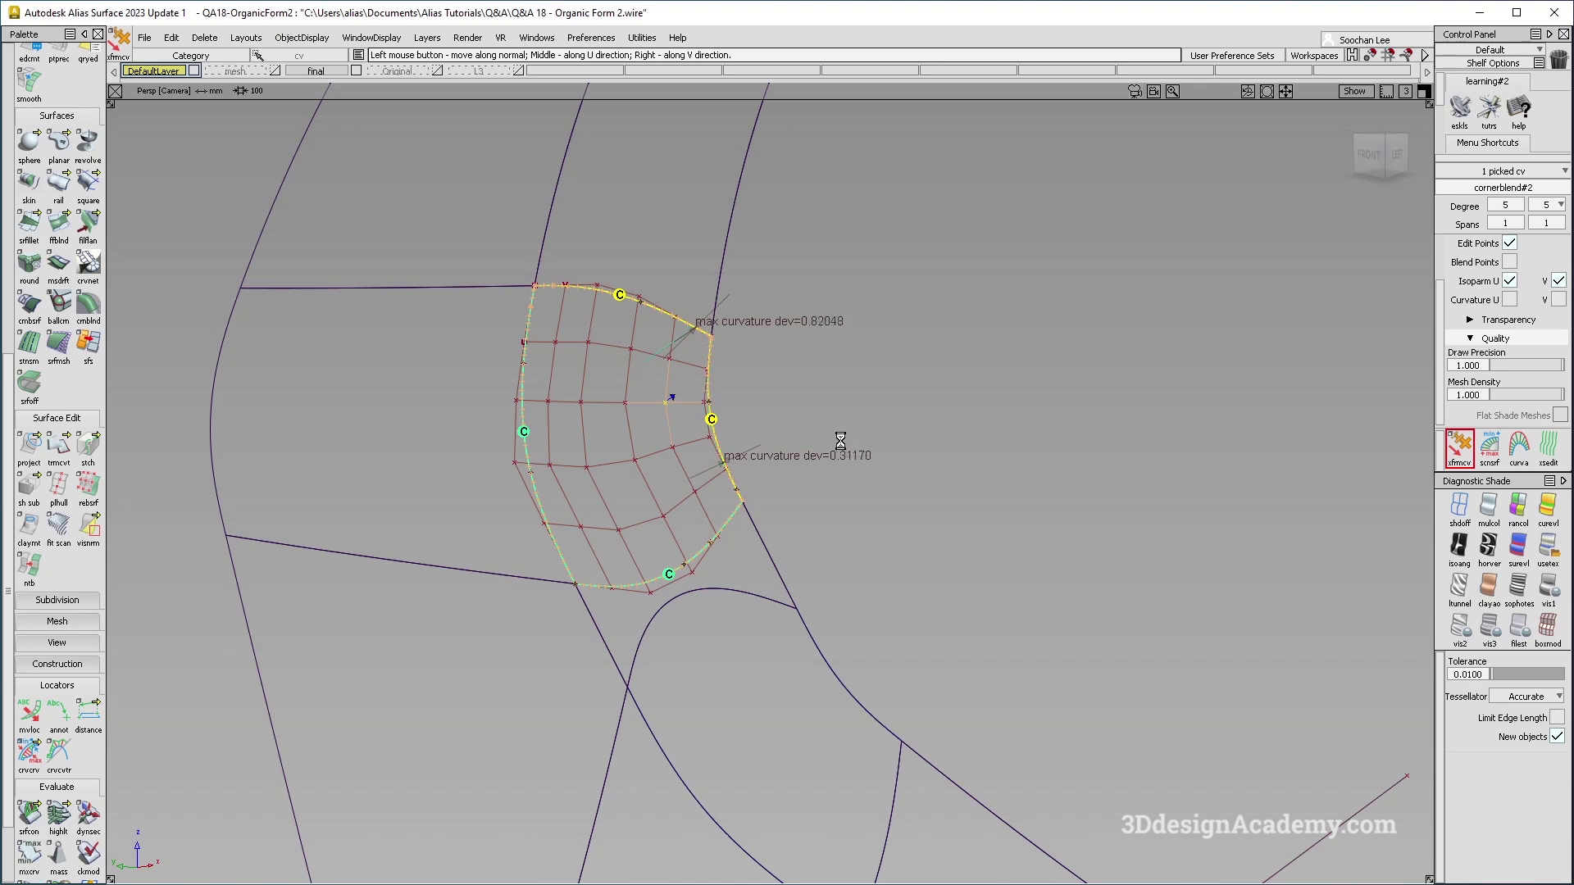
drag(694, 475, 693, 463)
Step: Try further moves of the upper corner blend's interior control vertex to reduce the upper-edge curvature deviation, and clear the selection
alt+shift+drag(690, 353, 665, 361)
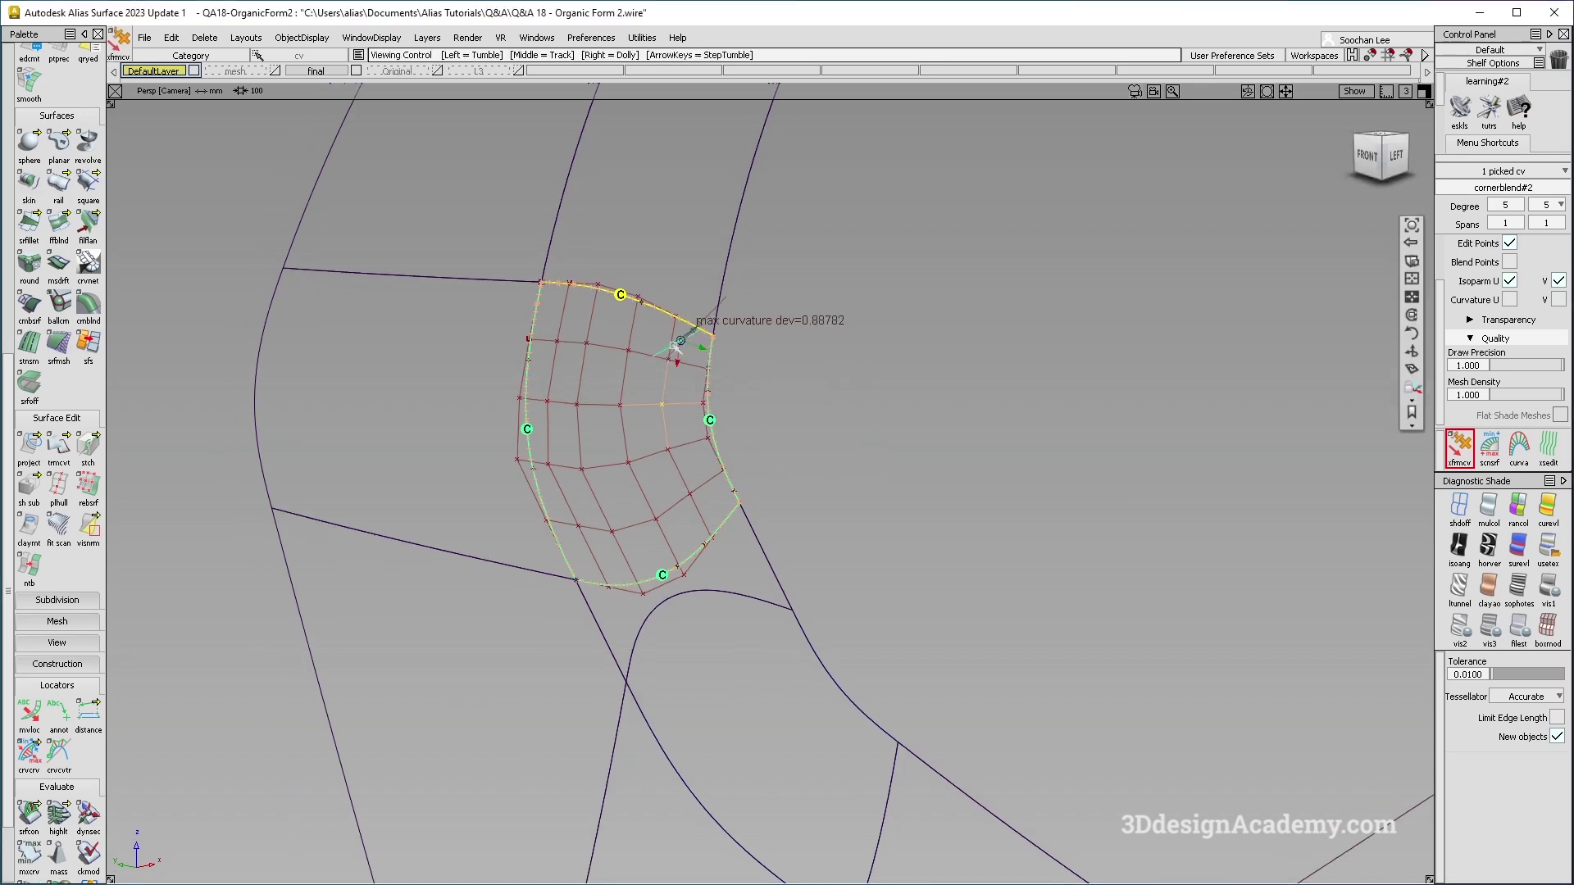
scroll(672, 359, up, 3)
click(729, 388)
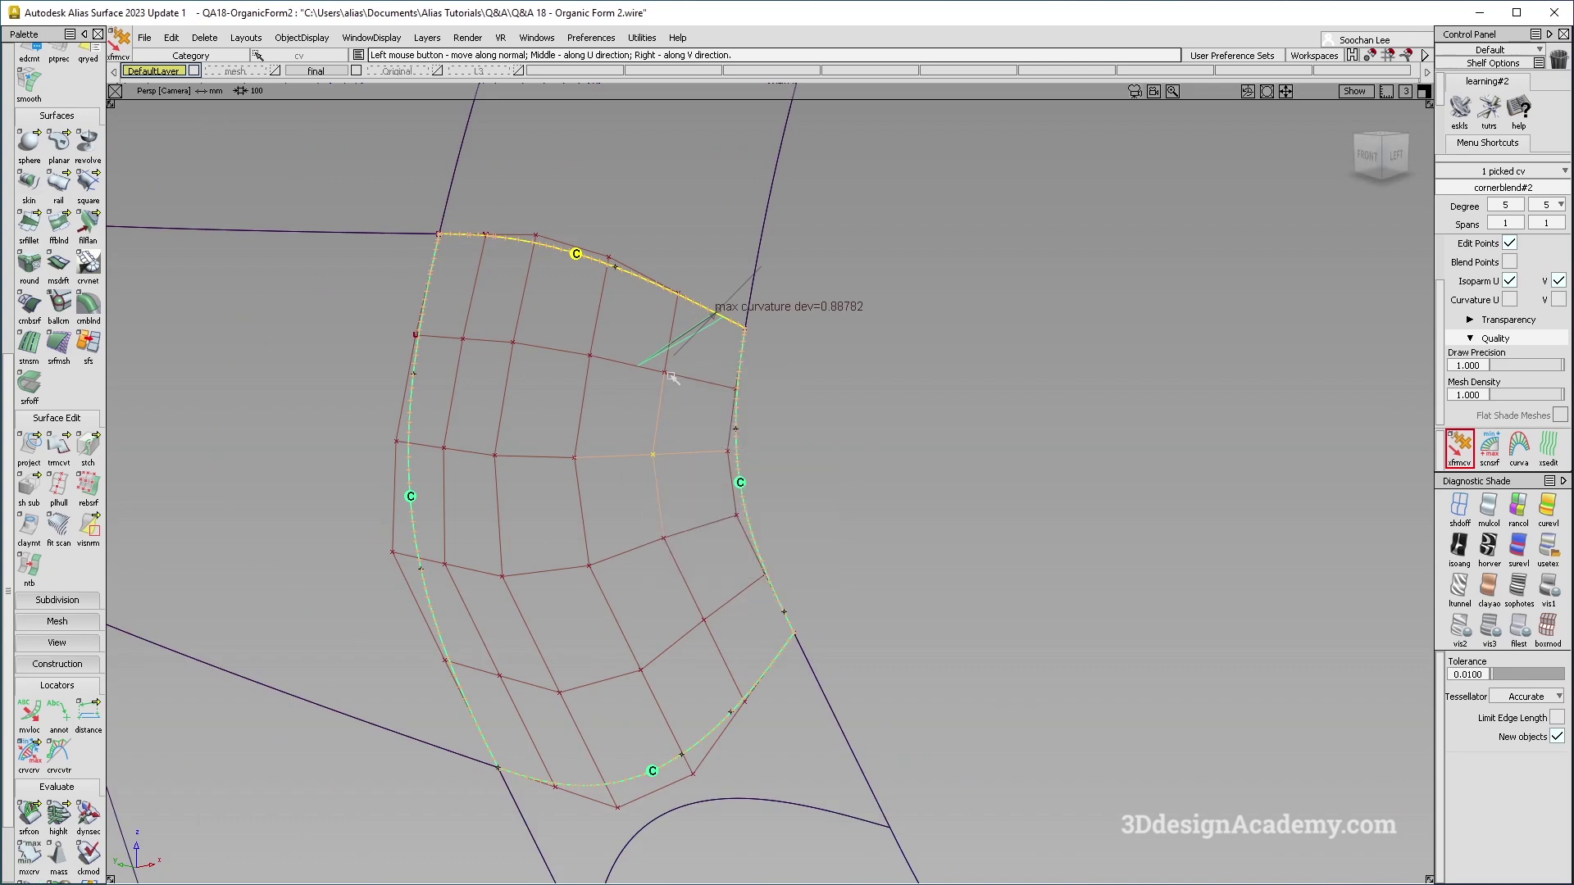
drag(723, 396, 534, 445)
drag(658, 476, 590, 485)
ctrl+shift+drag(587, 485, 547, 205)
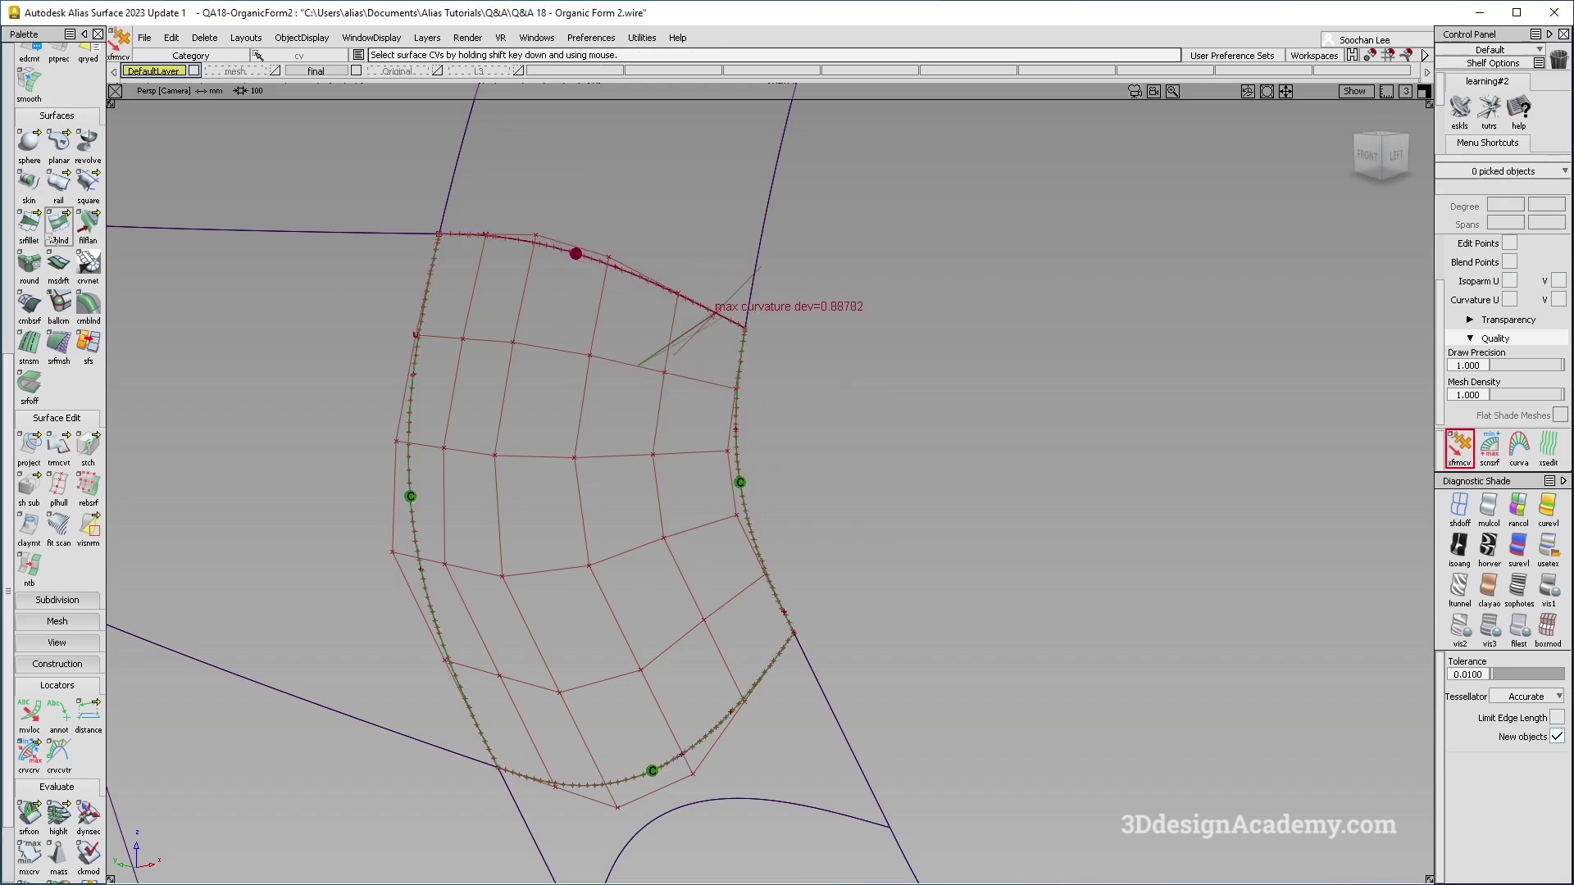
Step: Try a G2 alignment of the upper corner blend's upper edge to the adjoining surface with position influence 1.0
scroll(70, 190, up, 10)
click(68, 187)
double_click(59, 188)
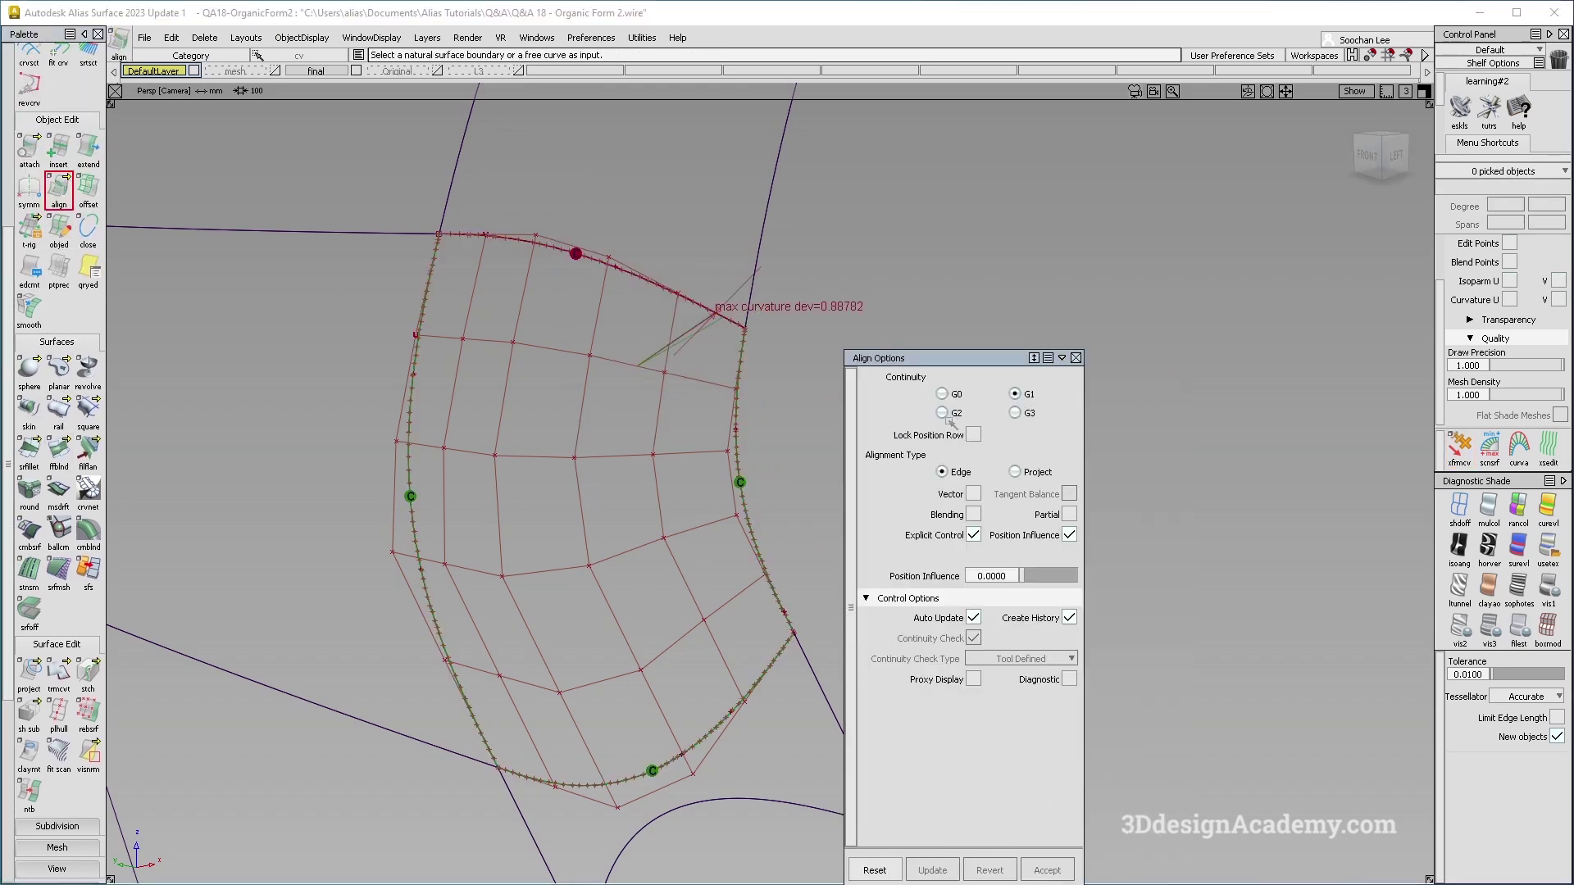
click(695, 304)
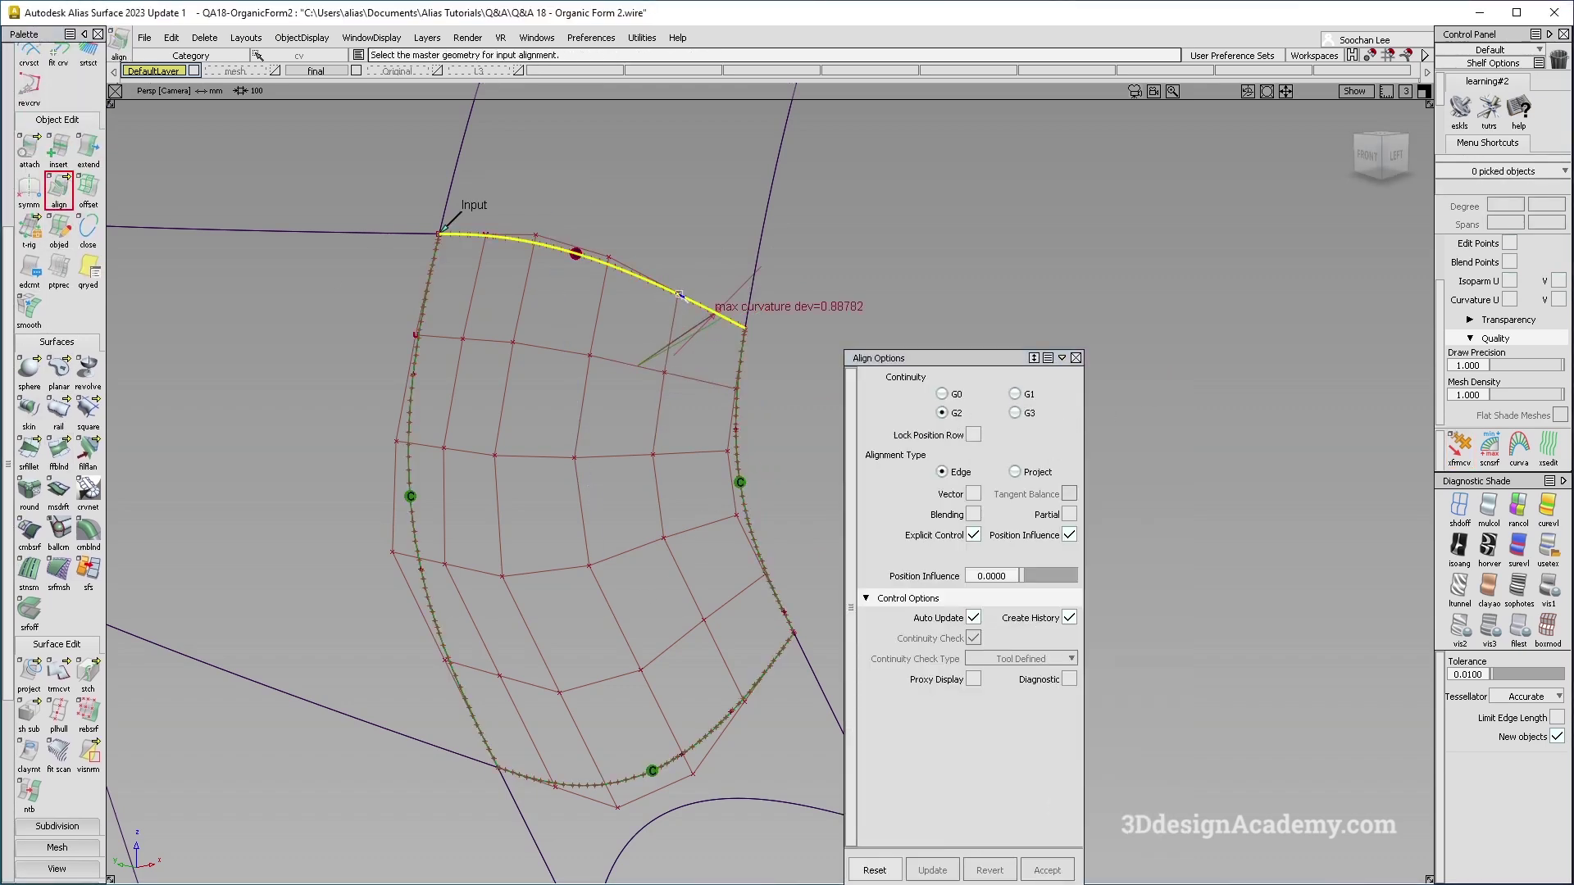
click(679, 294)
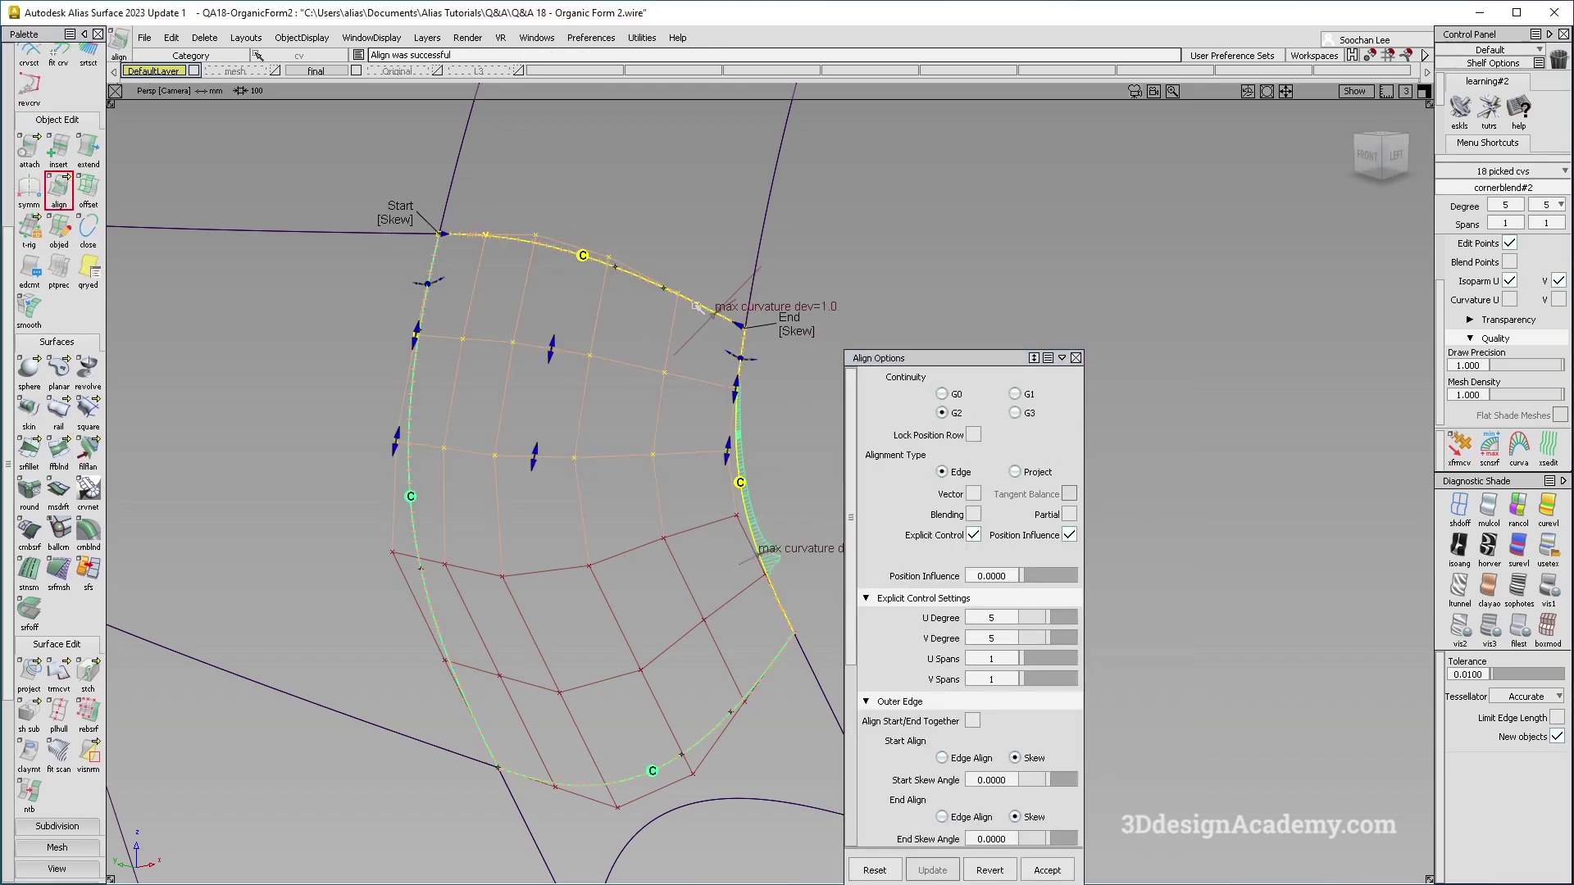
scroll(1035, 567, down, 1)
click(1043, 573)
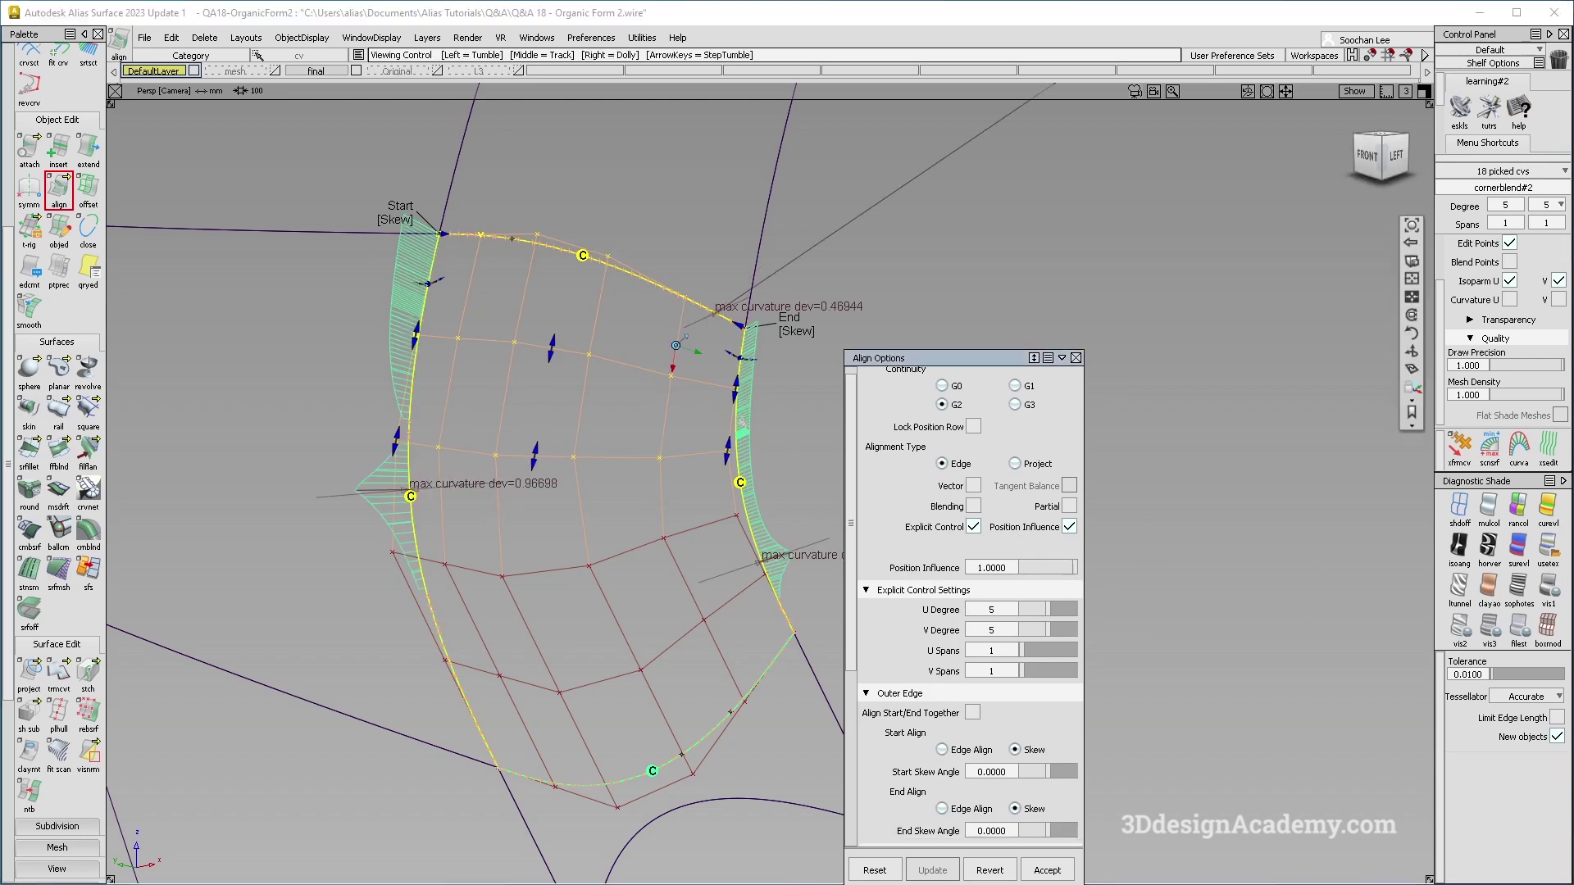
Step: Try the G2 alignment with position influence 0 and a vector taken from the view, and undo it
alt+shift+middle_drag(817, 473, 808, 479)
drag(1044, 576, 1016, 574)
click(973, 485)
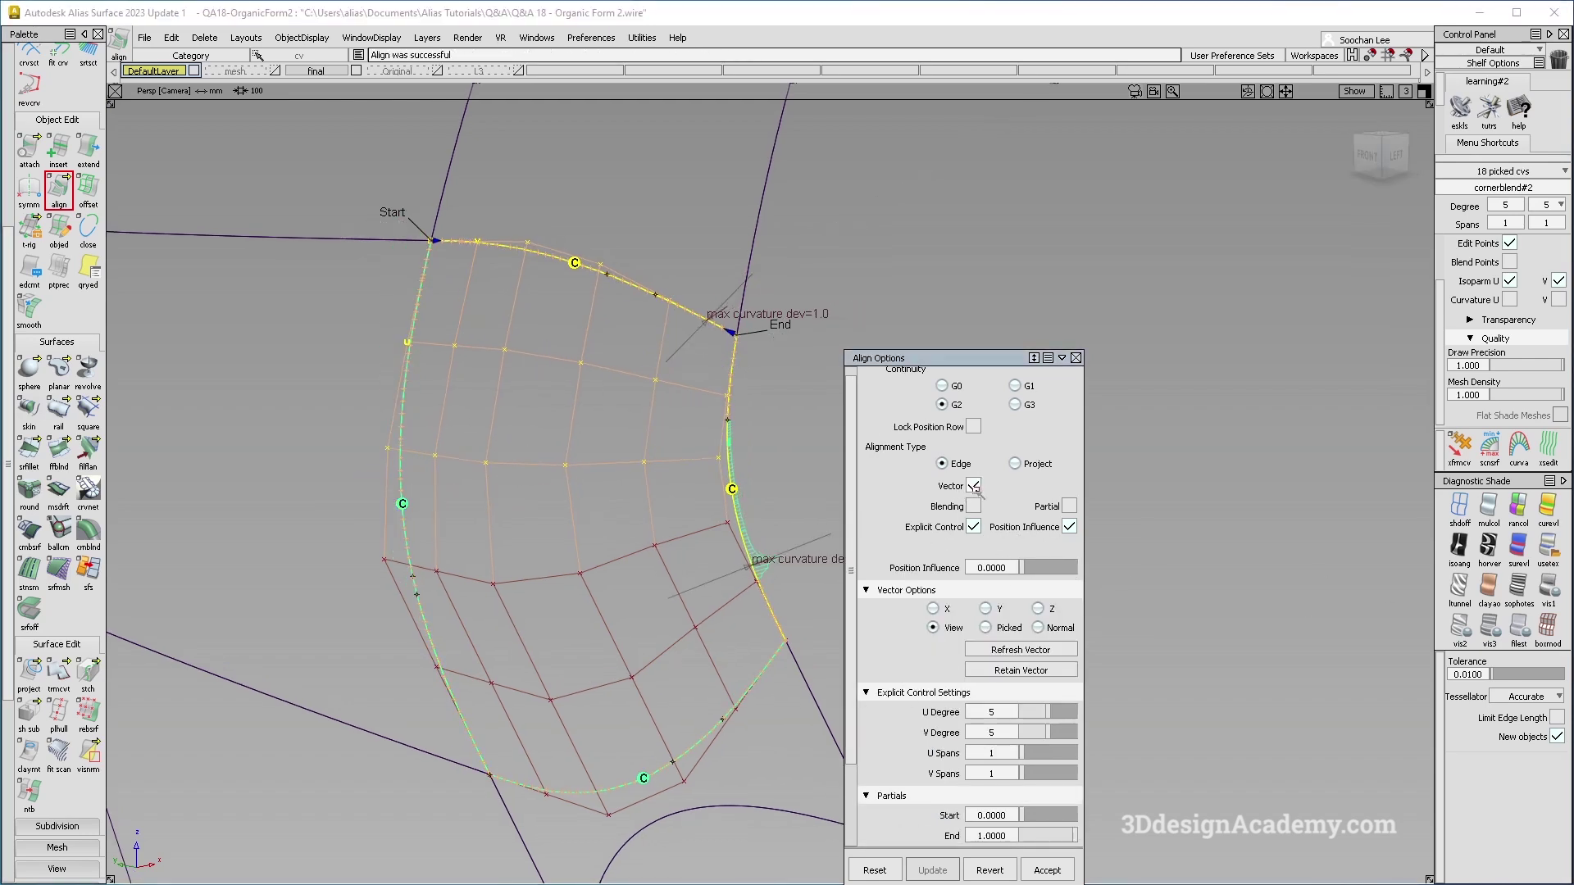
alt+shift+middle_drag(771, 533, 630, 467)
alt+shift+drag(629, 468, 630, 470)
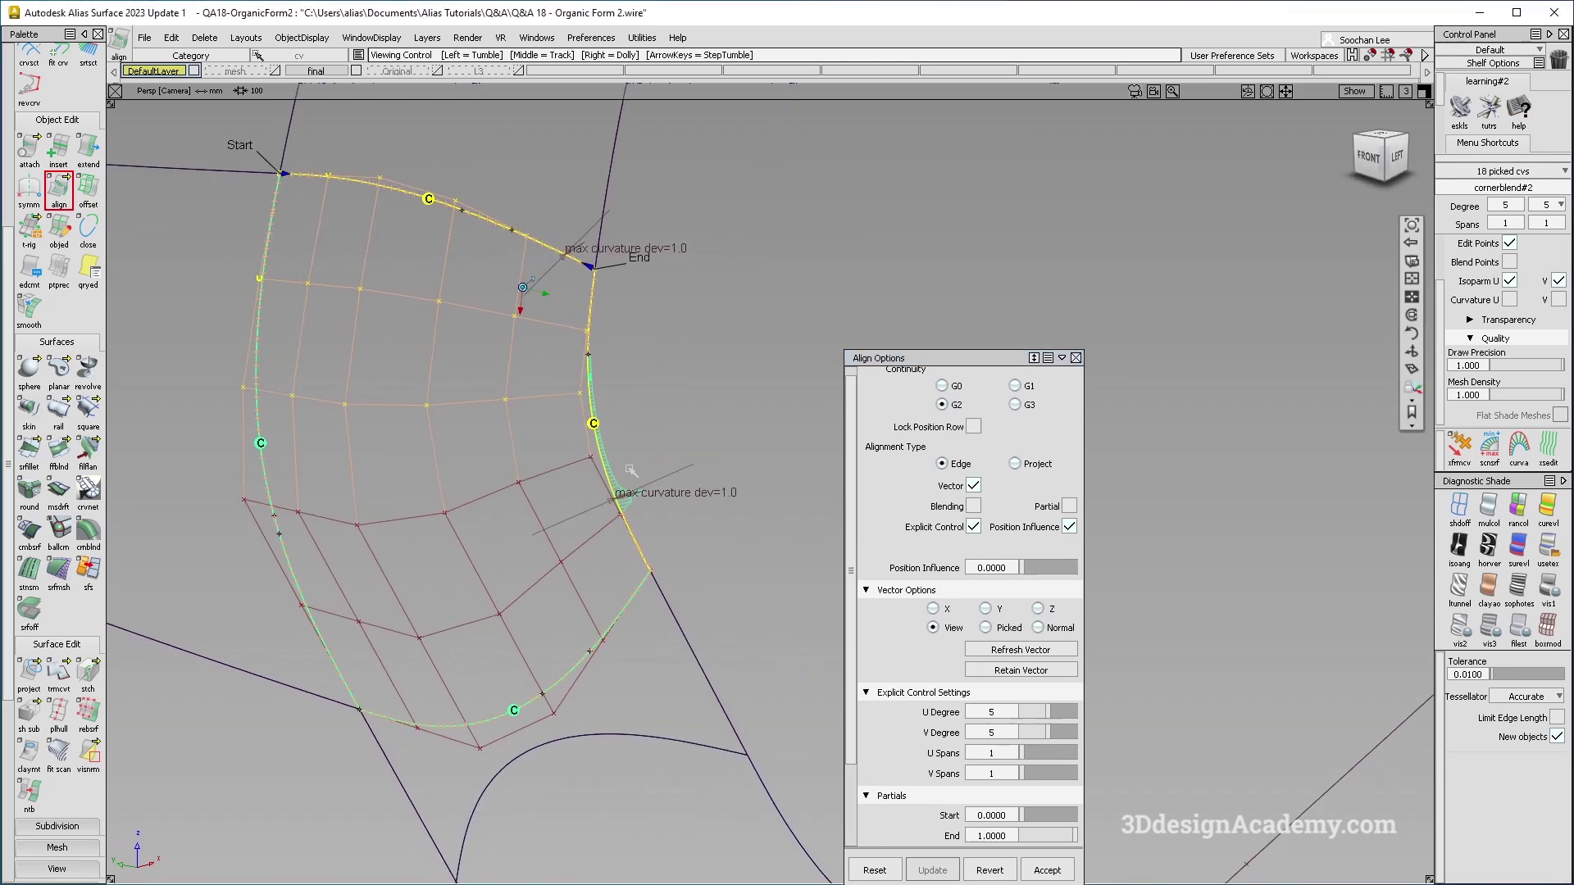
alt+shift+middle_drag(594, 453, 666, 447)
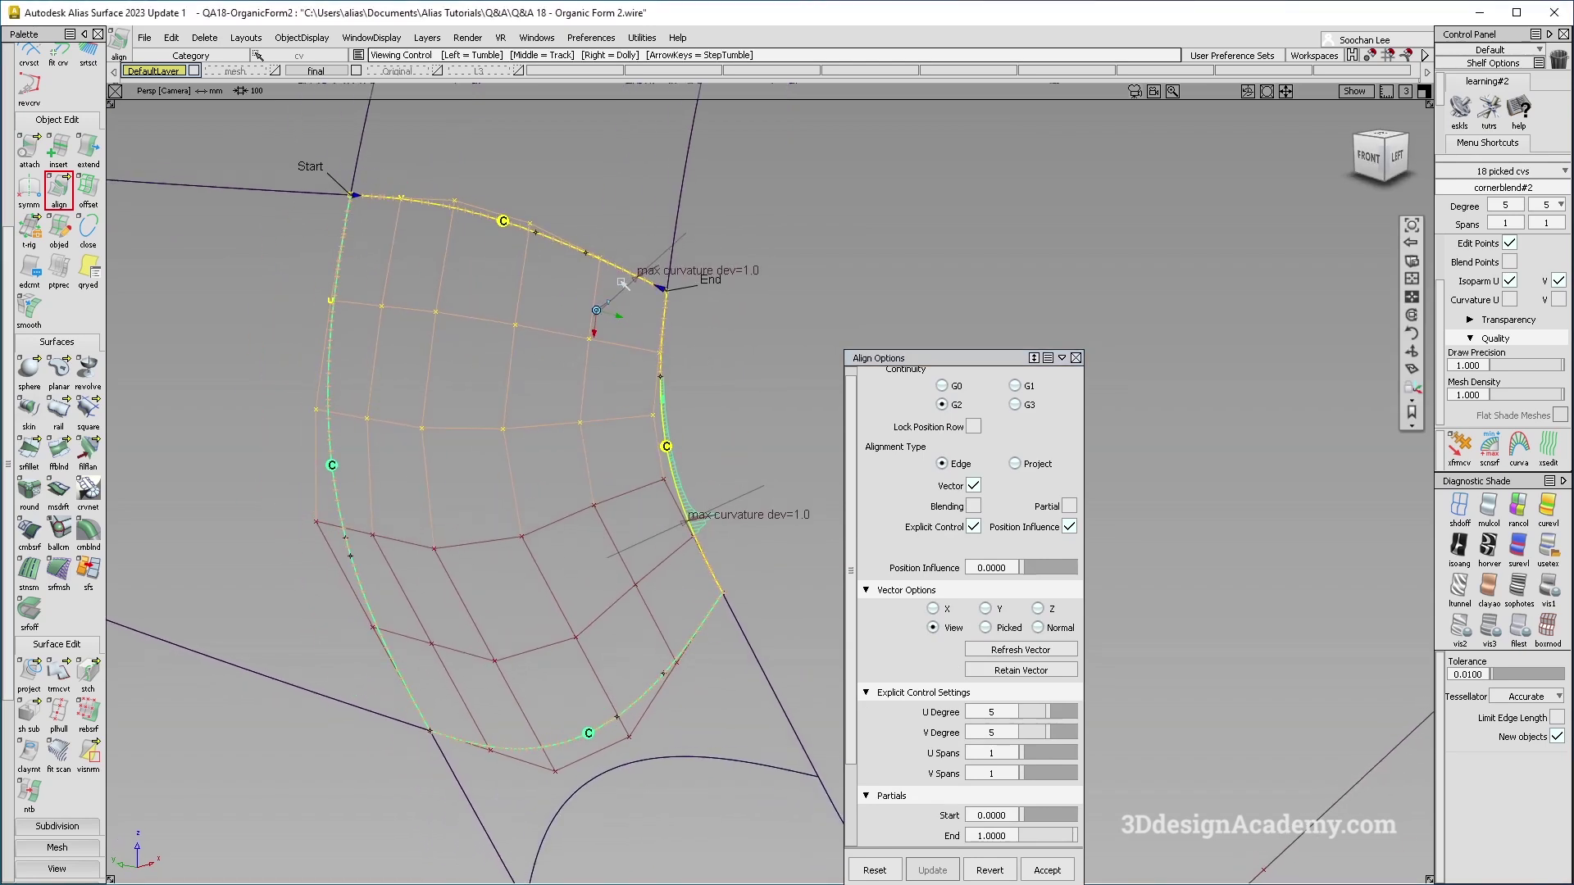
click(692, 562)
Step: Pick the fillet strip between the two corner blends and display its control vertices
alt+shift+right_drag(693, 562, 593, 426)
alt+shift+drag(593, 426, 590, 358)
alt+shift+middle_drag(626, 495, 618, 290)
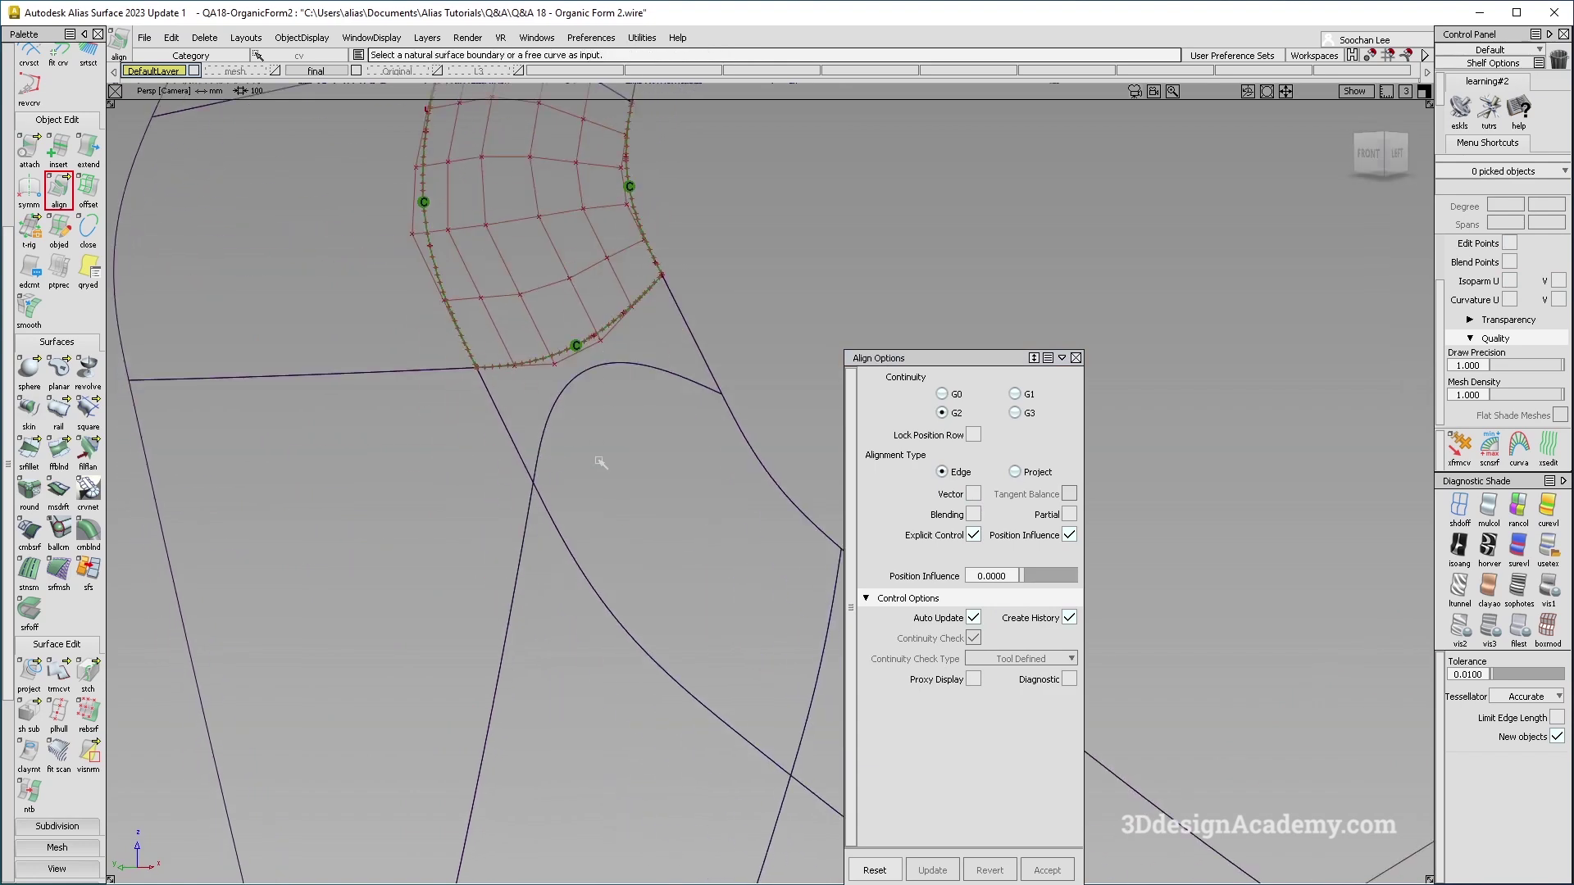
mouse_move(643, 422)
alt+shift+mouse_down()
mouse_move(559, 457)
mouse_move(661, 429)
alt+shift+mouse_up()
ctrl+shift+drag(632, 344, 620, 406)
click(620, 399)
ctrl+shift+right_drag(639, 384, 656, 447)
alt+shift+right_drag(566, 394, 603, 398)
alt+shift+middle_drag(602, 397, 628, 410)
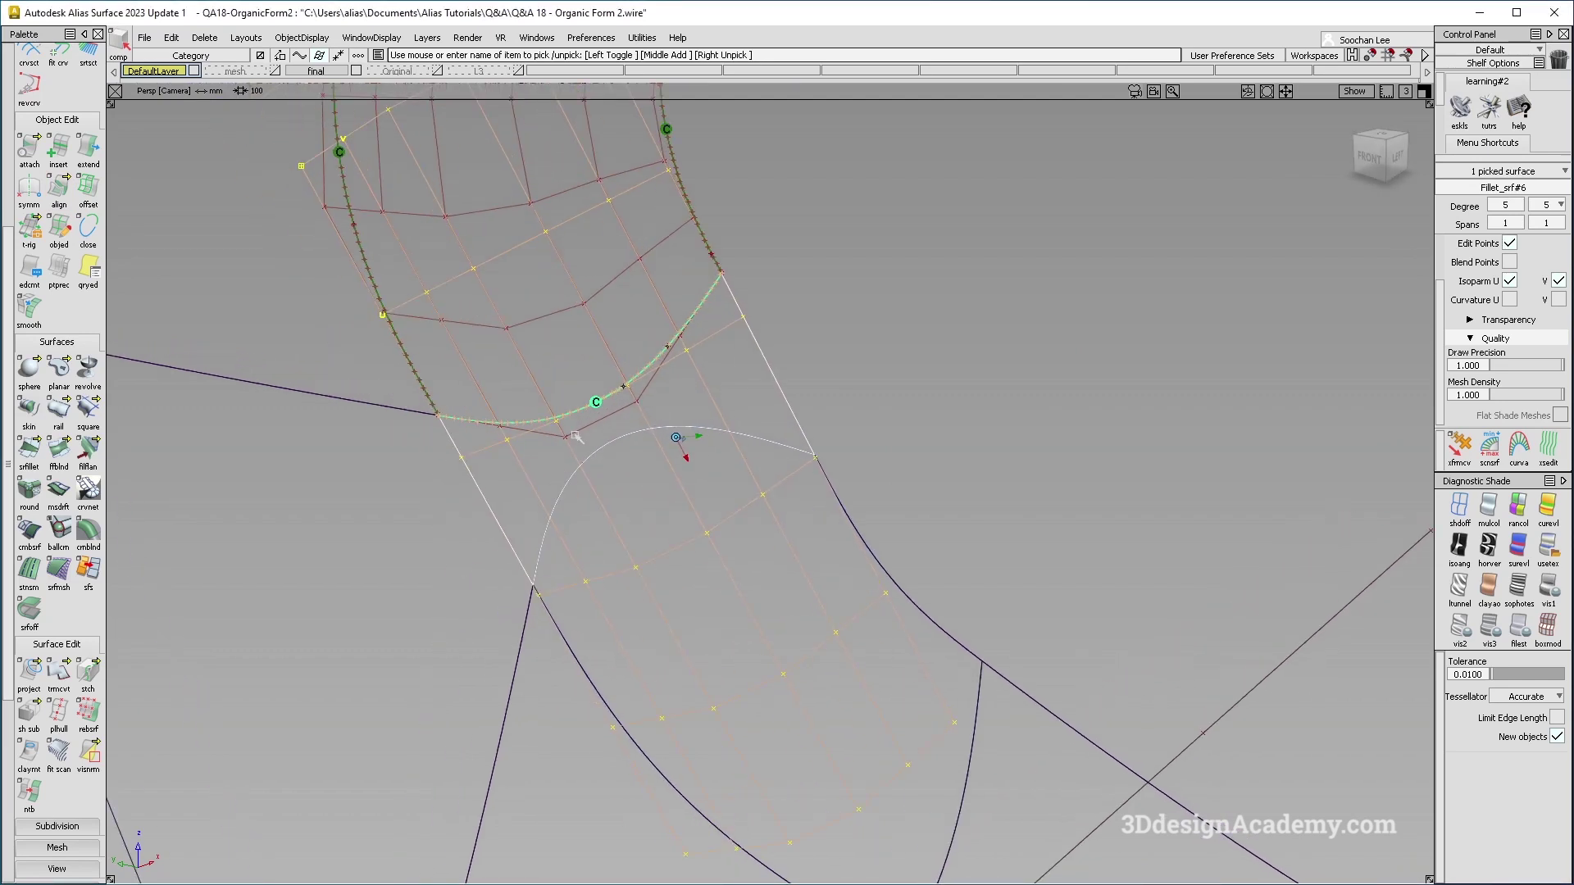
Step: Inspect the lower corner blend's control vertices where it borders the fillet strip, and hide all control vertices
ctrl+shift+right_drag(681, 522, 730, 495)
click(828, 482)
ctrl+shift+right_drag(626, 469, 632, 525)
alt+shift+right_drag(598, 442, 568, 431)
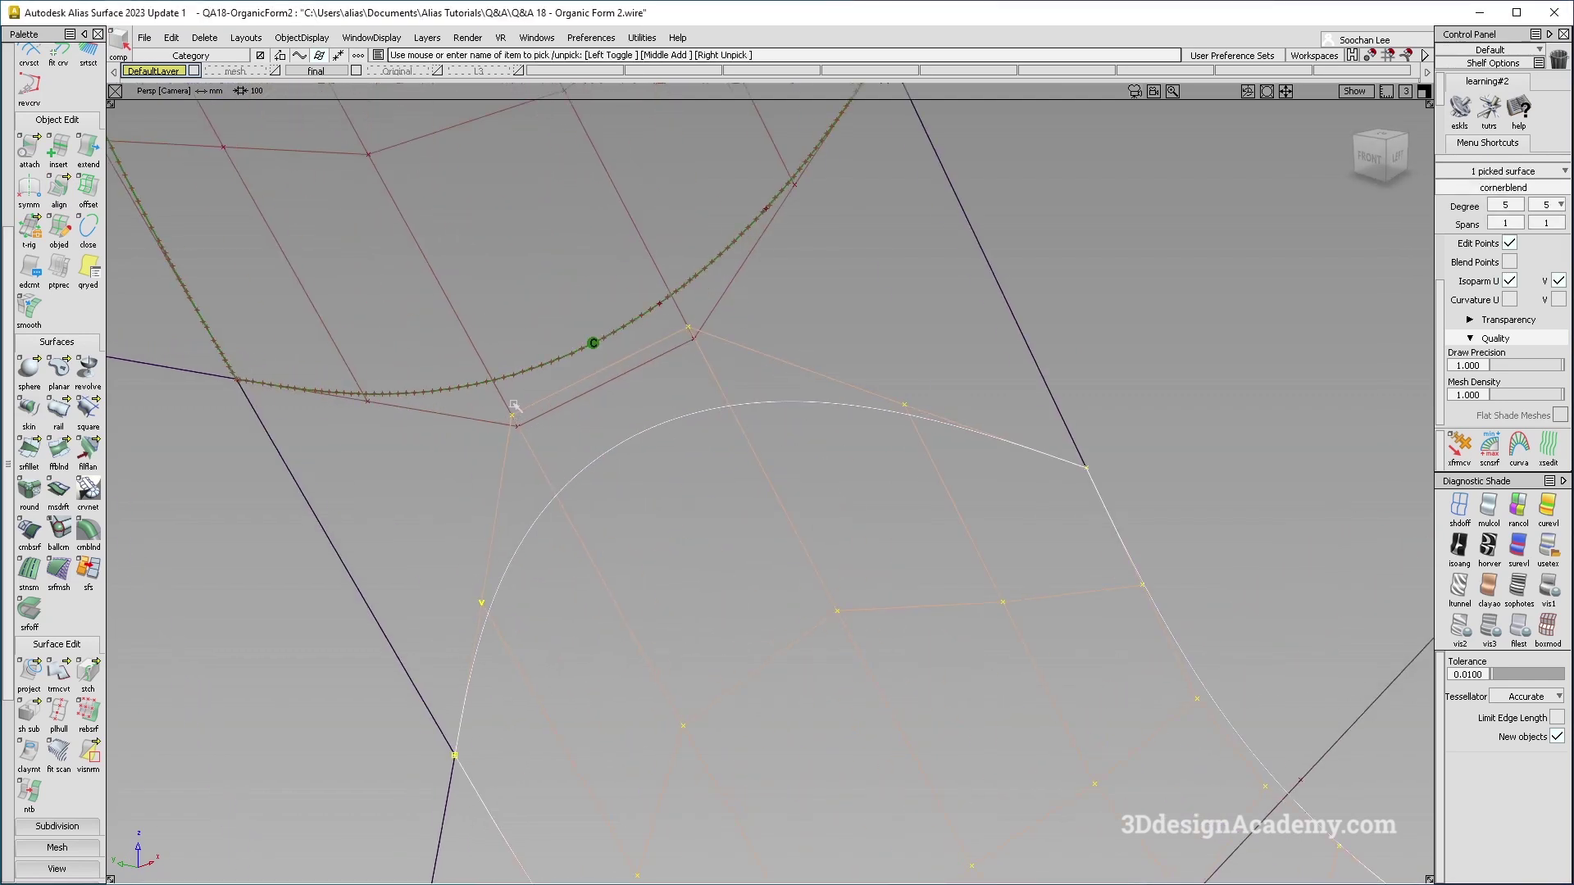
alt+shift+drag(700, 335, 615, 315)
click(630, 321)
click(626, 518)
Step: Examine the narrow strip between the two corner blends and the blend edges on either side of it
alt+shift+right_drag(581, 613, 696, 533)
alt+shift+drag(730, 456, 607, 456)
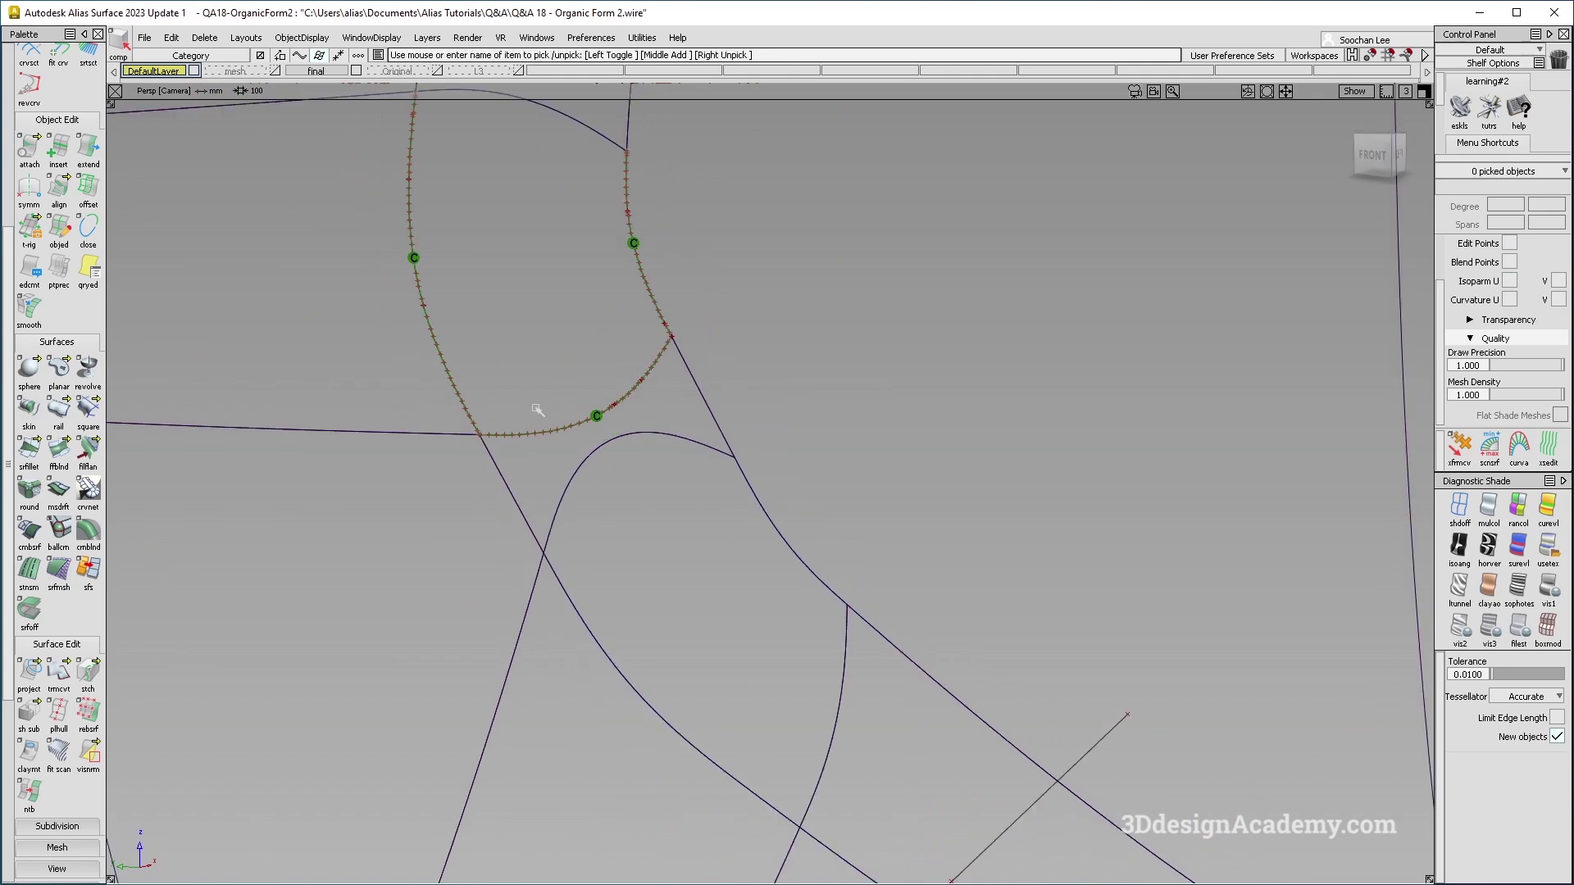
alt+shift+drag(673, 337, 607, 456)
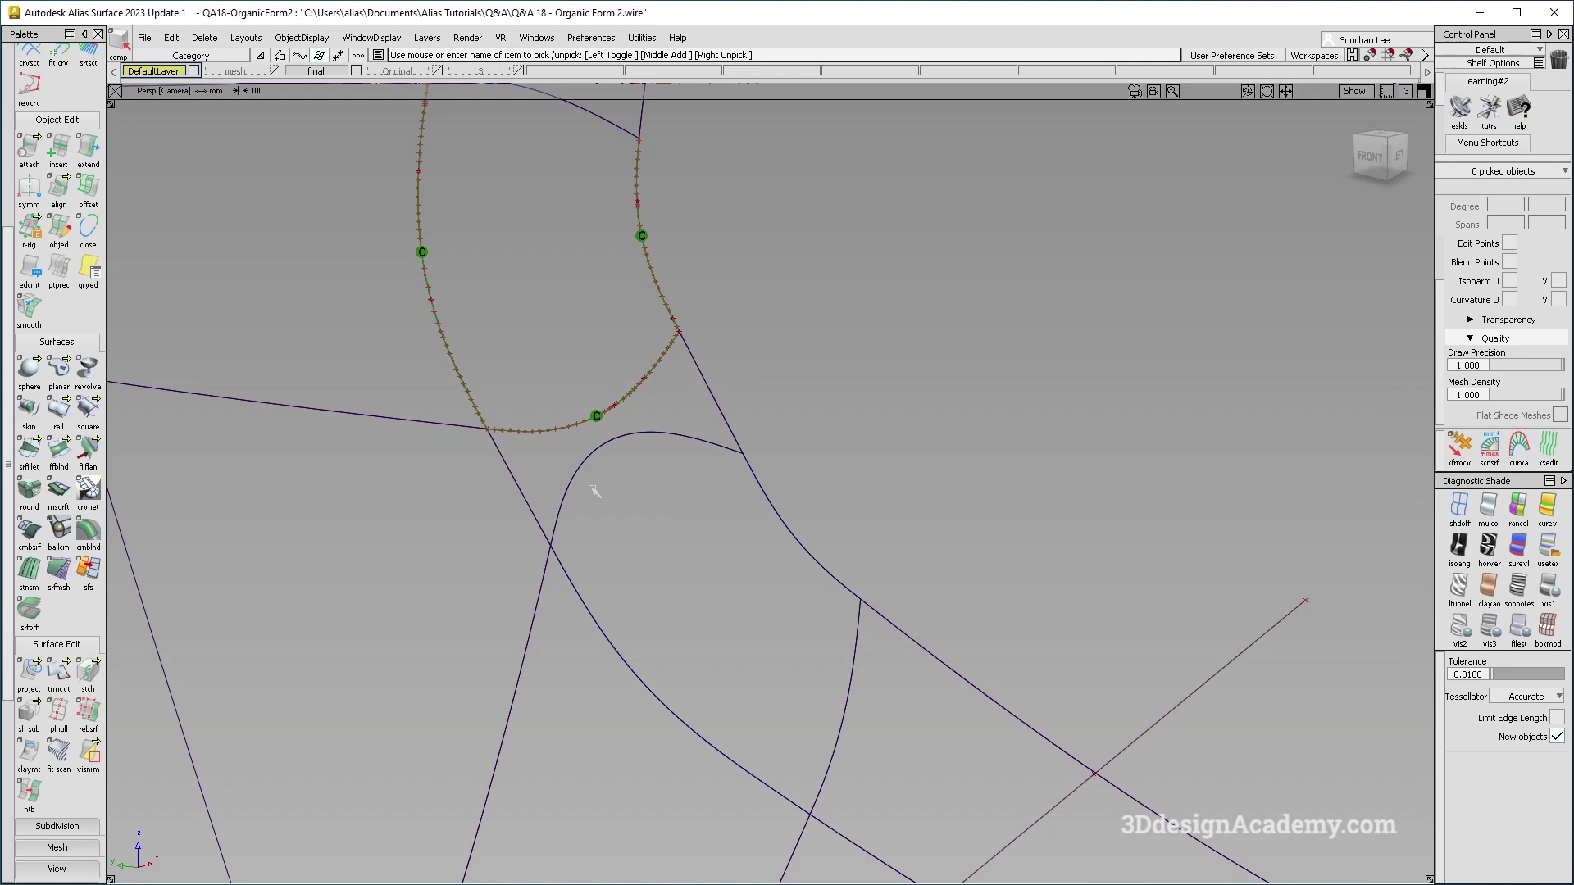
alt+shift+drag(590, 491, 604, 503)
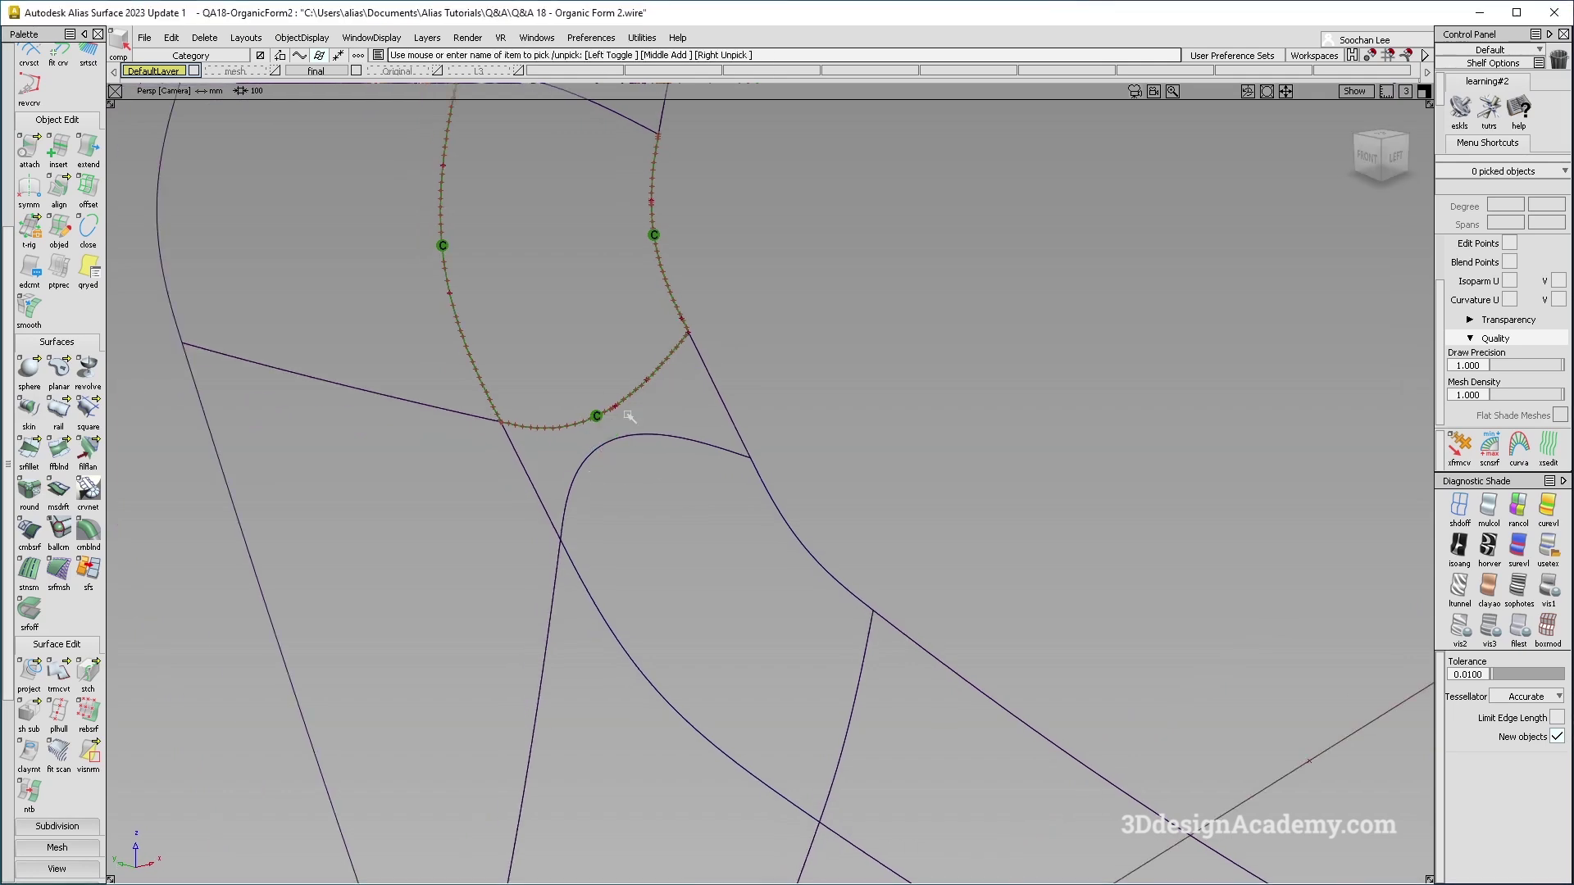
click(629, 418)
click(604, 491)
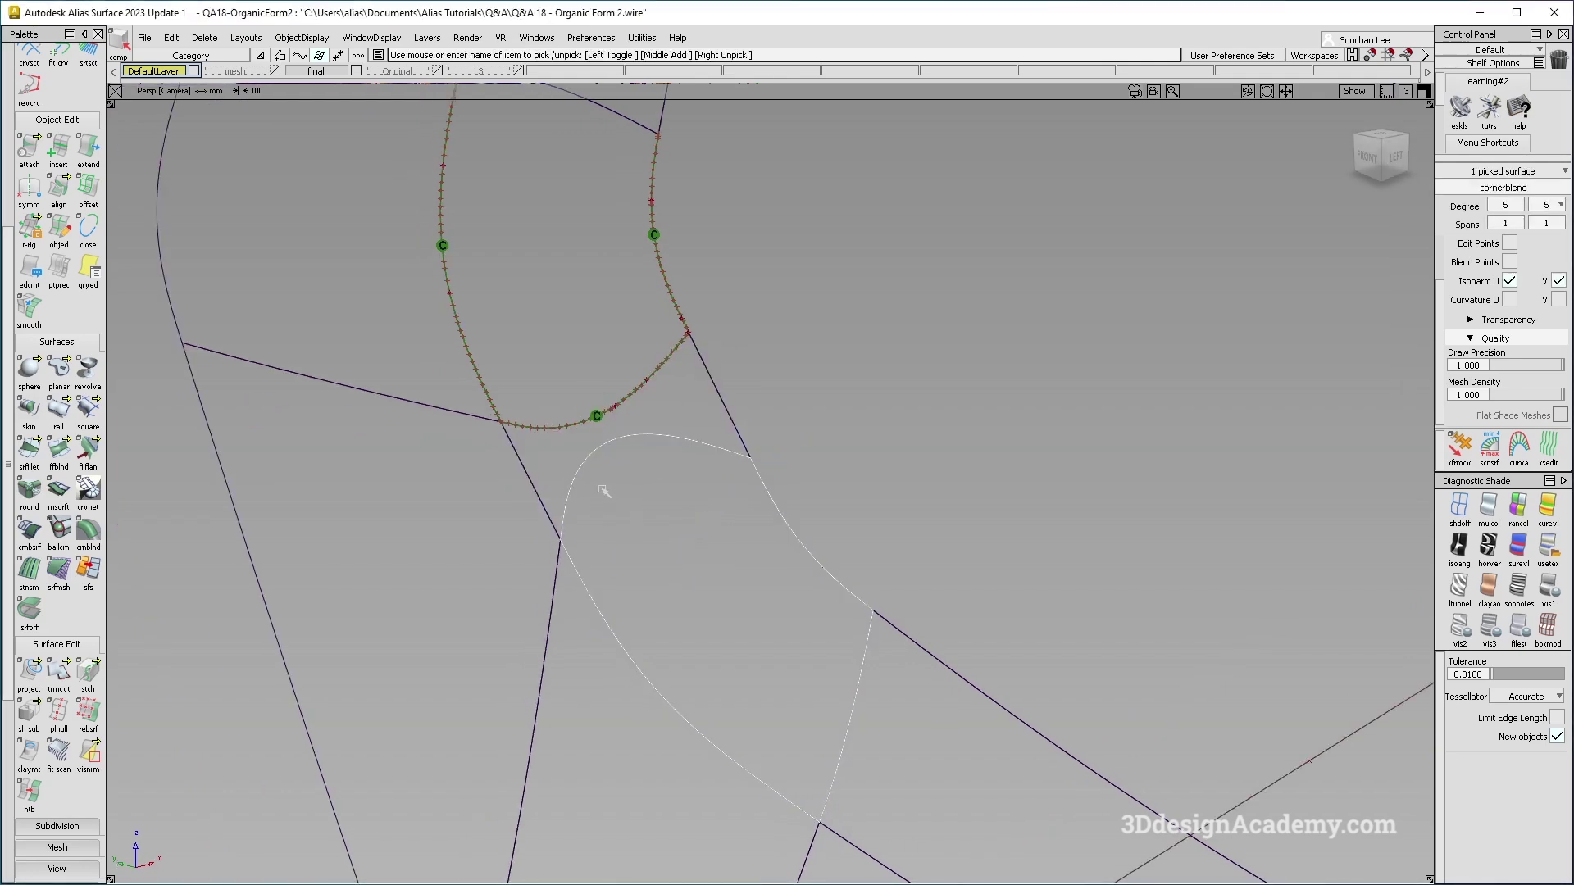
alt+shift+drag(598, 490, 674, 555)
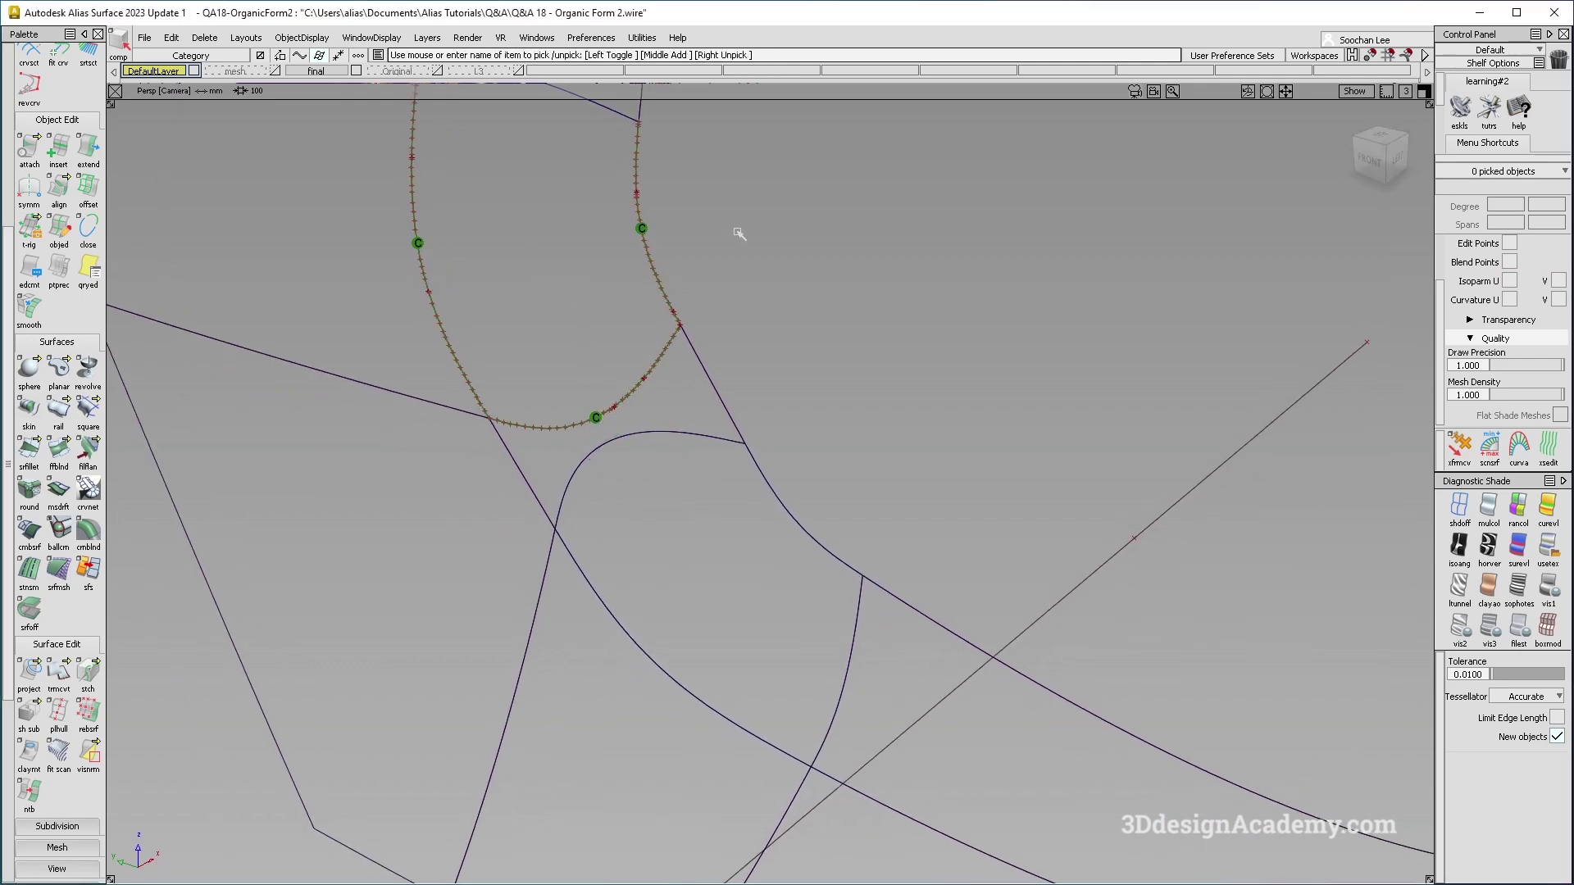
click(660, 423)
click(626, 279)
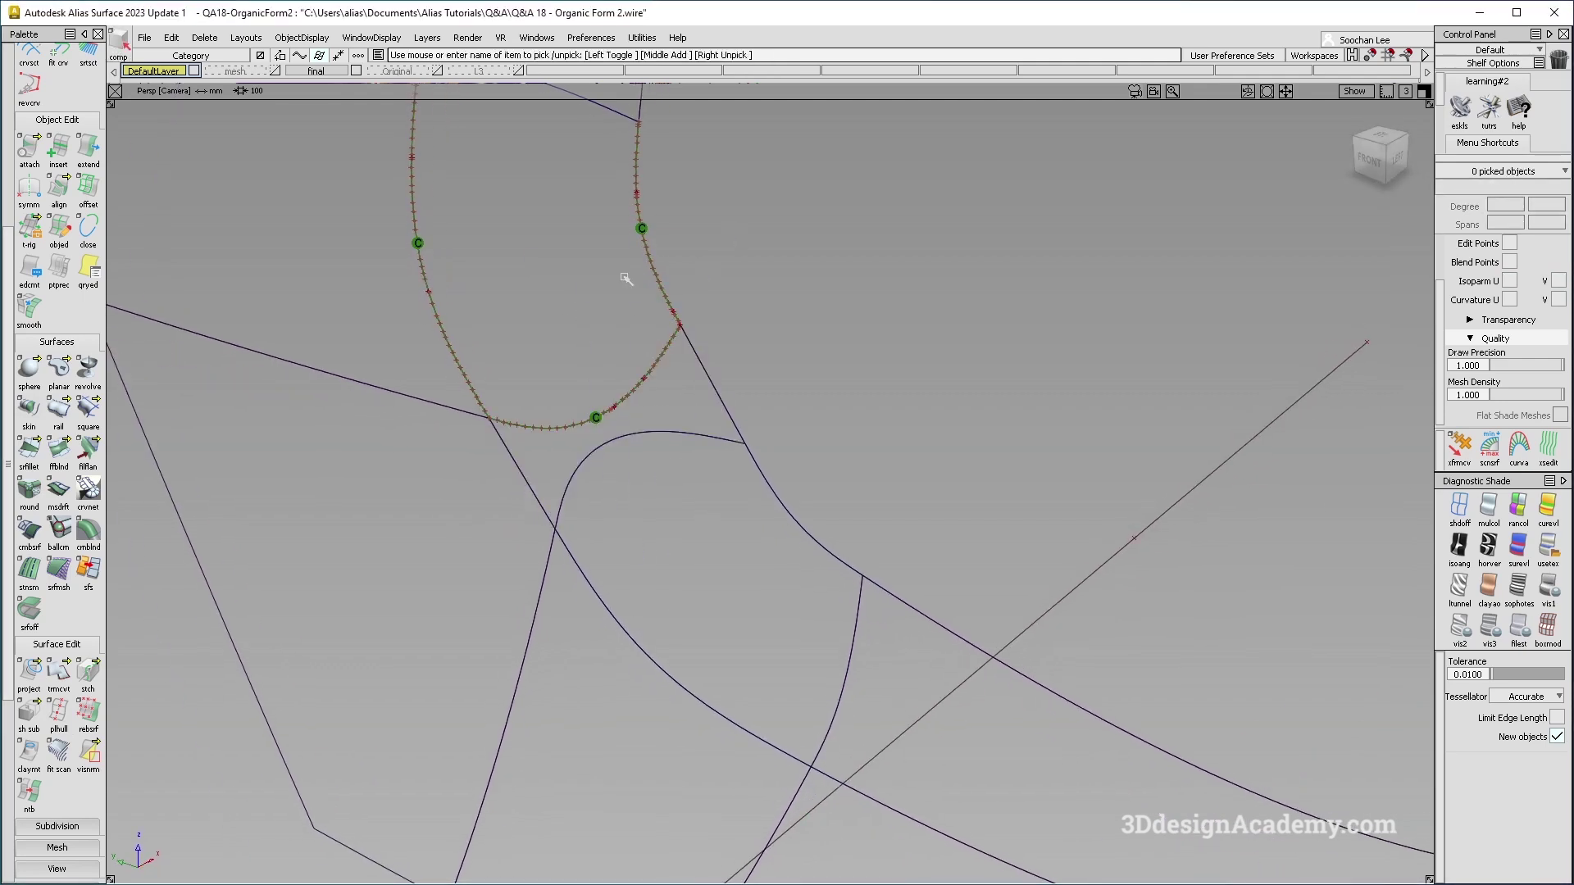
alt+shift+drag(626, 279, 629, 312)
Step: Untrim the fillet strip between the two corner blends and pick the untrimmed surface
click(648, 435)
ctrl+shift+right_drag(384, 302, 602, 527)
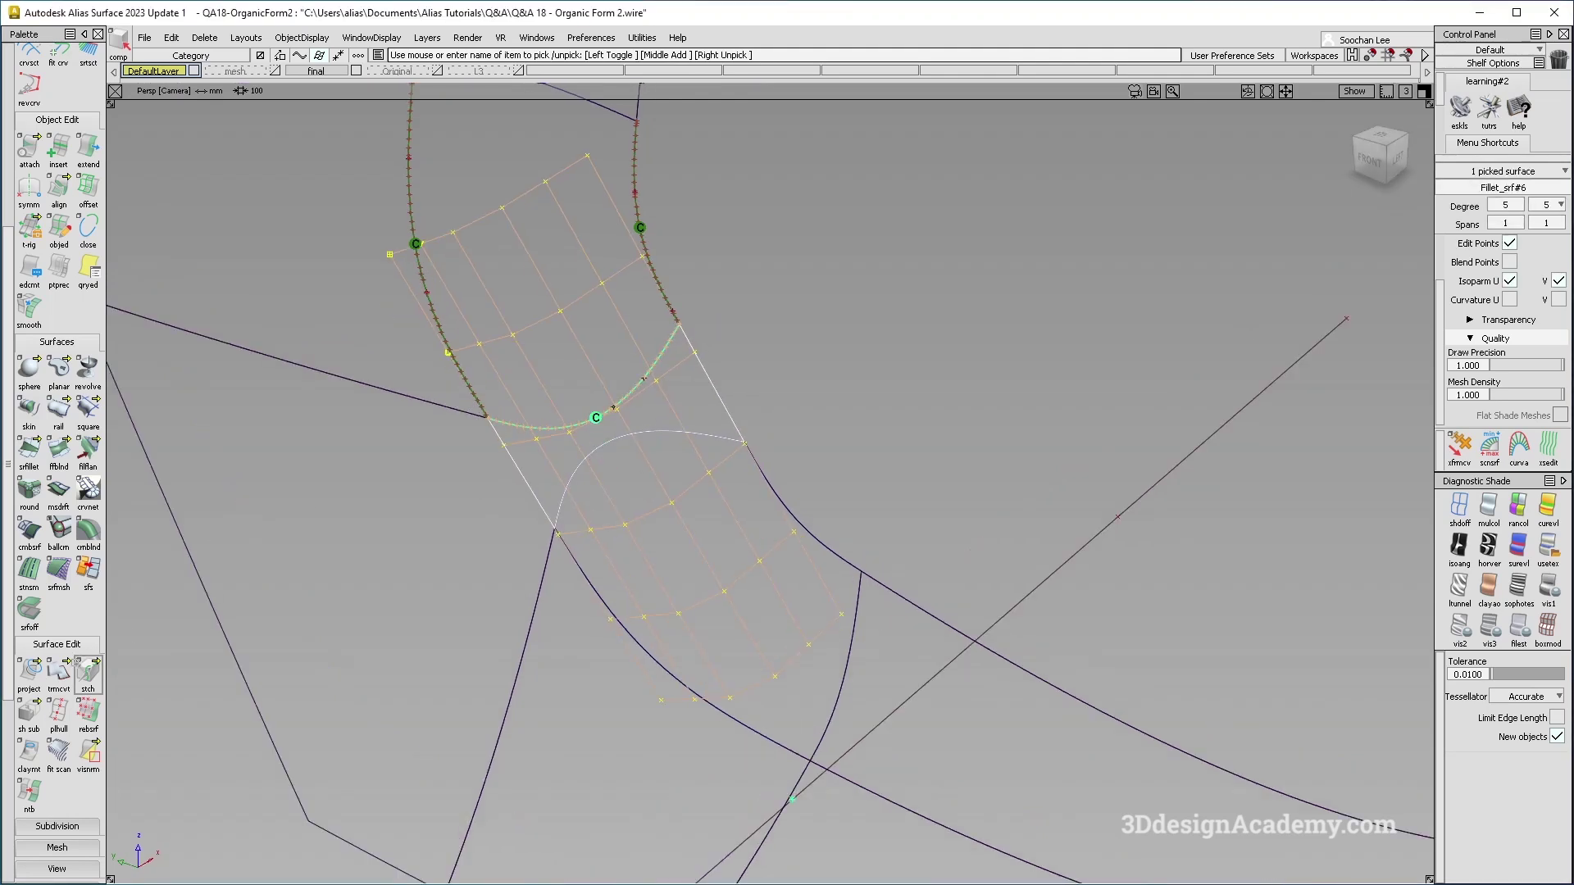
drag(59, 674, 131, 670)
ctrl+shift+drag(710, 341, 688, 354)
click(690, 361)
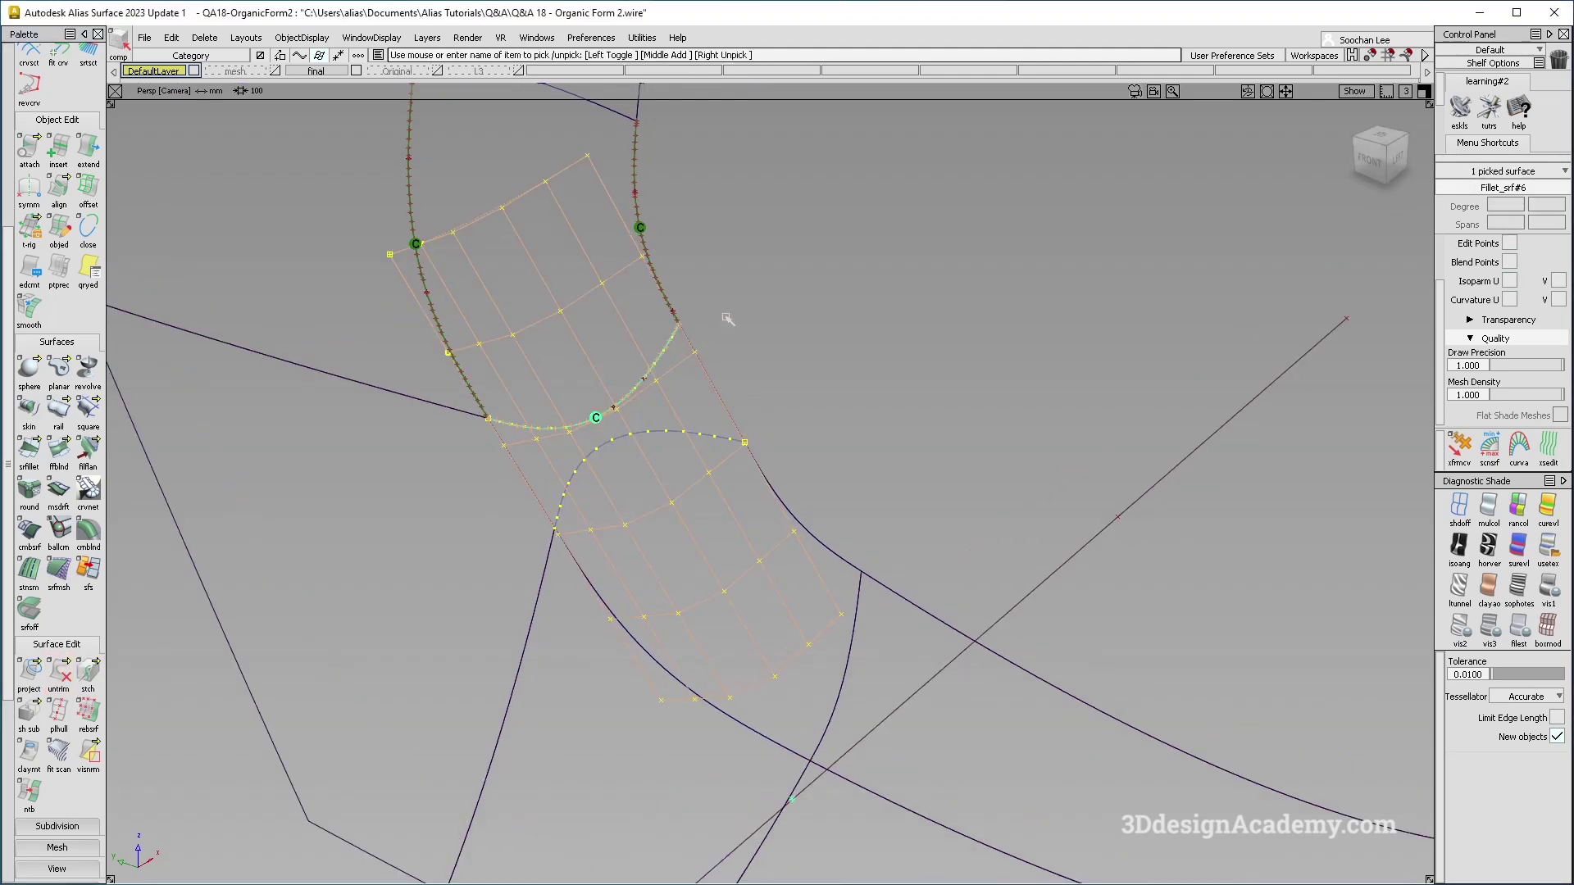
Step: Hide the strip's control vertices and delete its lower curve-on-surface beside the lower corner blend
ctrl+shift+right_drag(690, 361, 653, 377)
ctrl+shift+drag(654, 376, 668, 401)
ctrl+shift+drag(669, 401, 691, 418)
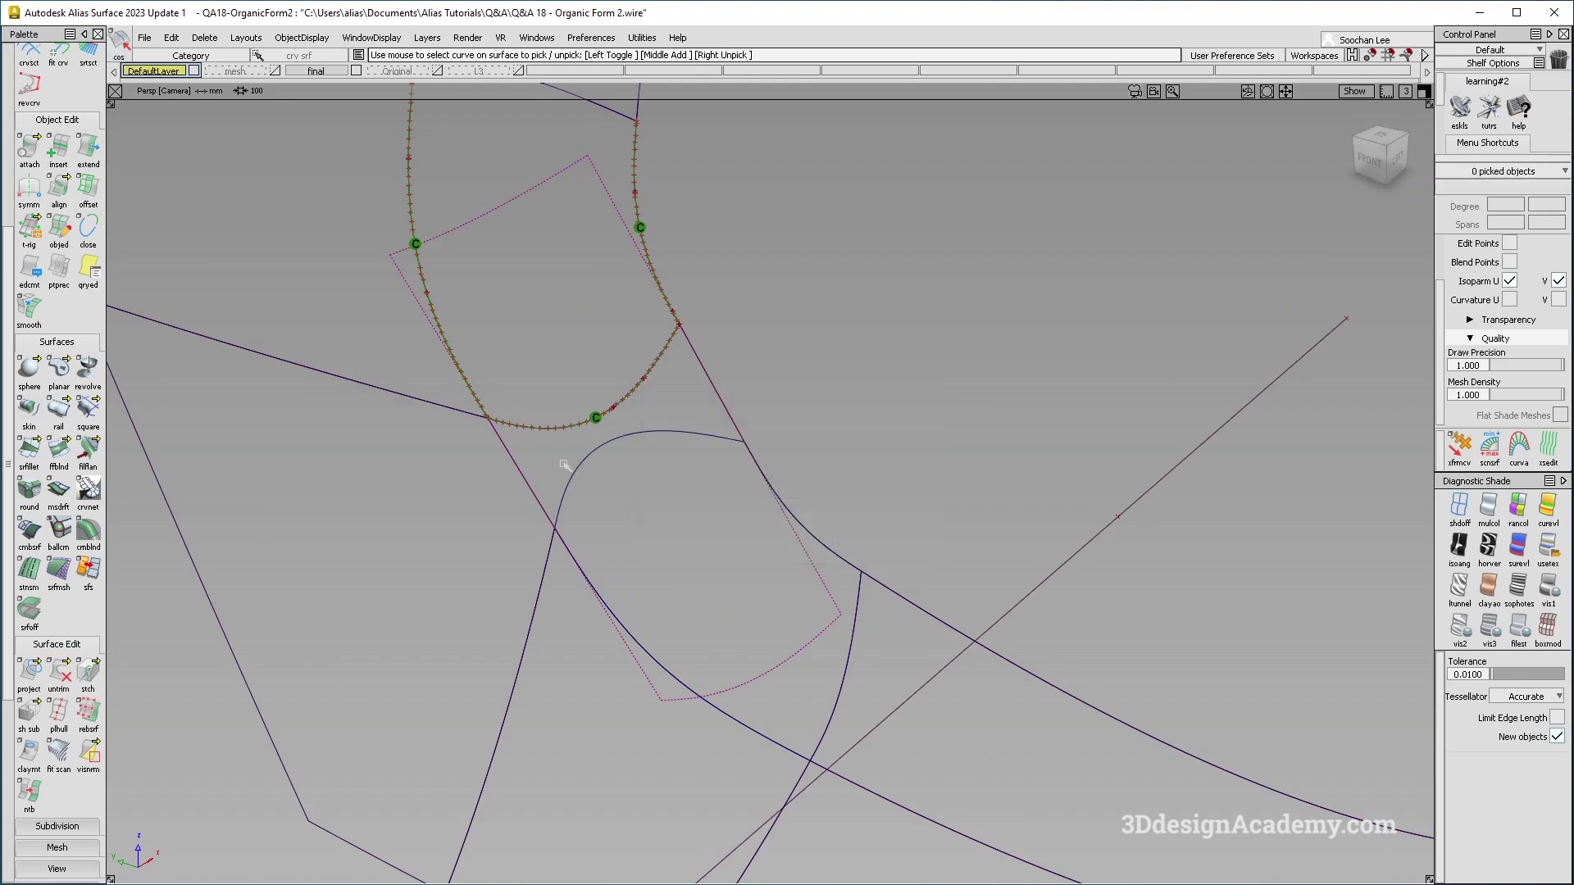
mouse_move(461, 431)
alt+shift+mouse_down()
mouse_move(671, 564)
mouse_move(732, 474)
alt+shift+mouse_up()
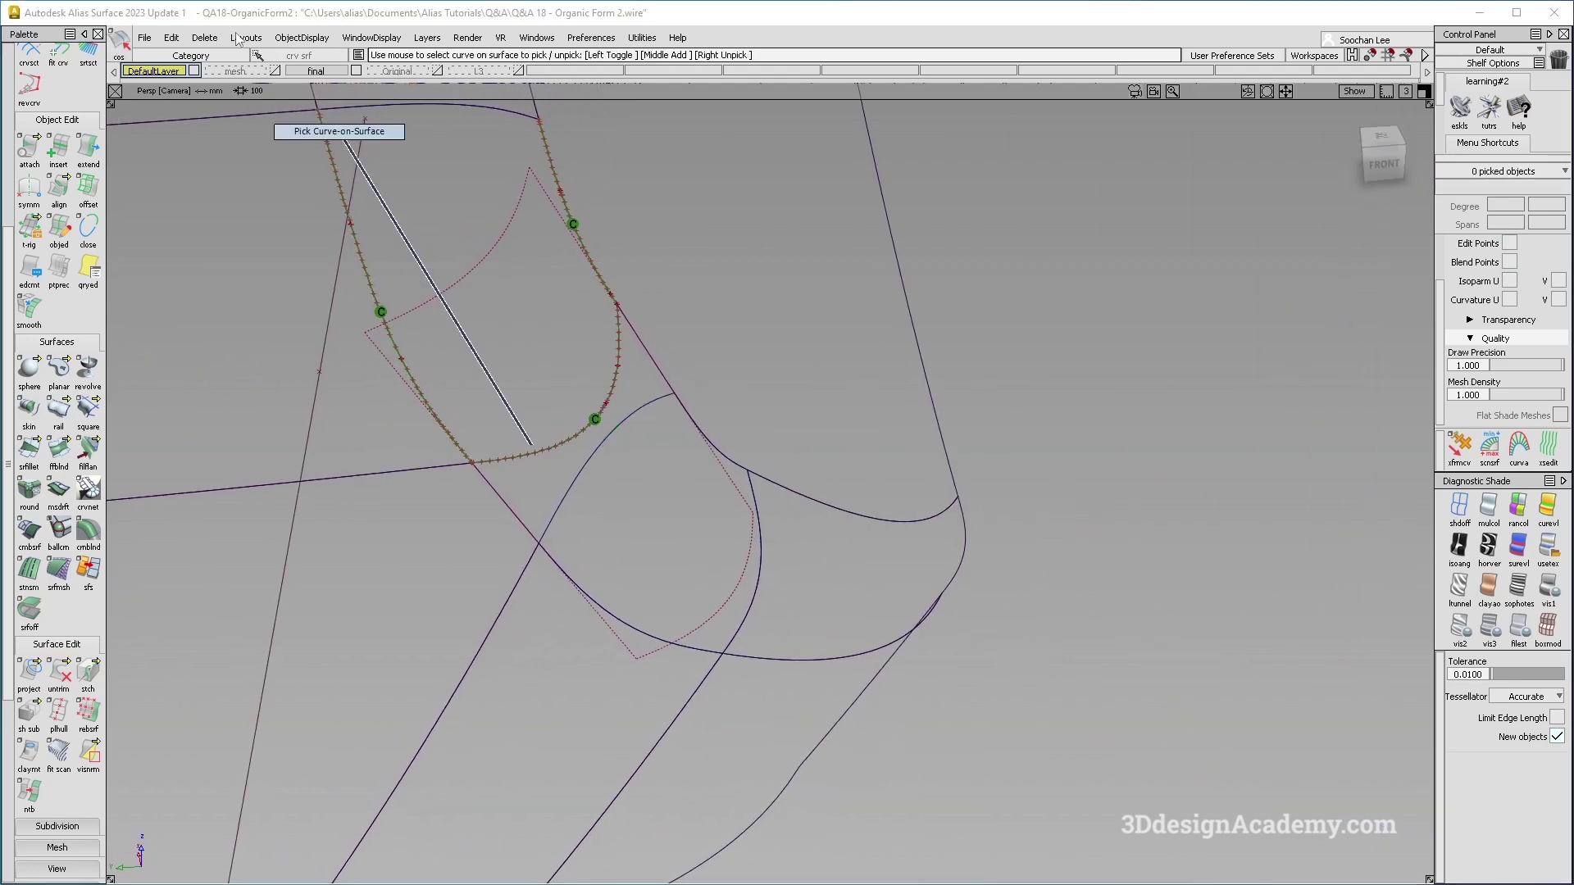
Step: Draw a straight edit-point curve between the two upper corners of the lower corner blend
scroll(49, 153, up, 5)
scroll(51, 146, up, 2)
drag(57, 92, 122, 92)
alt+shift+drag(360, 369, 157, 382)
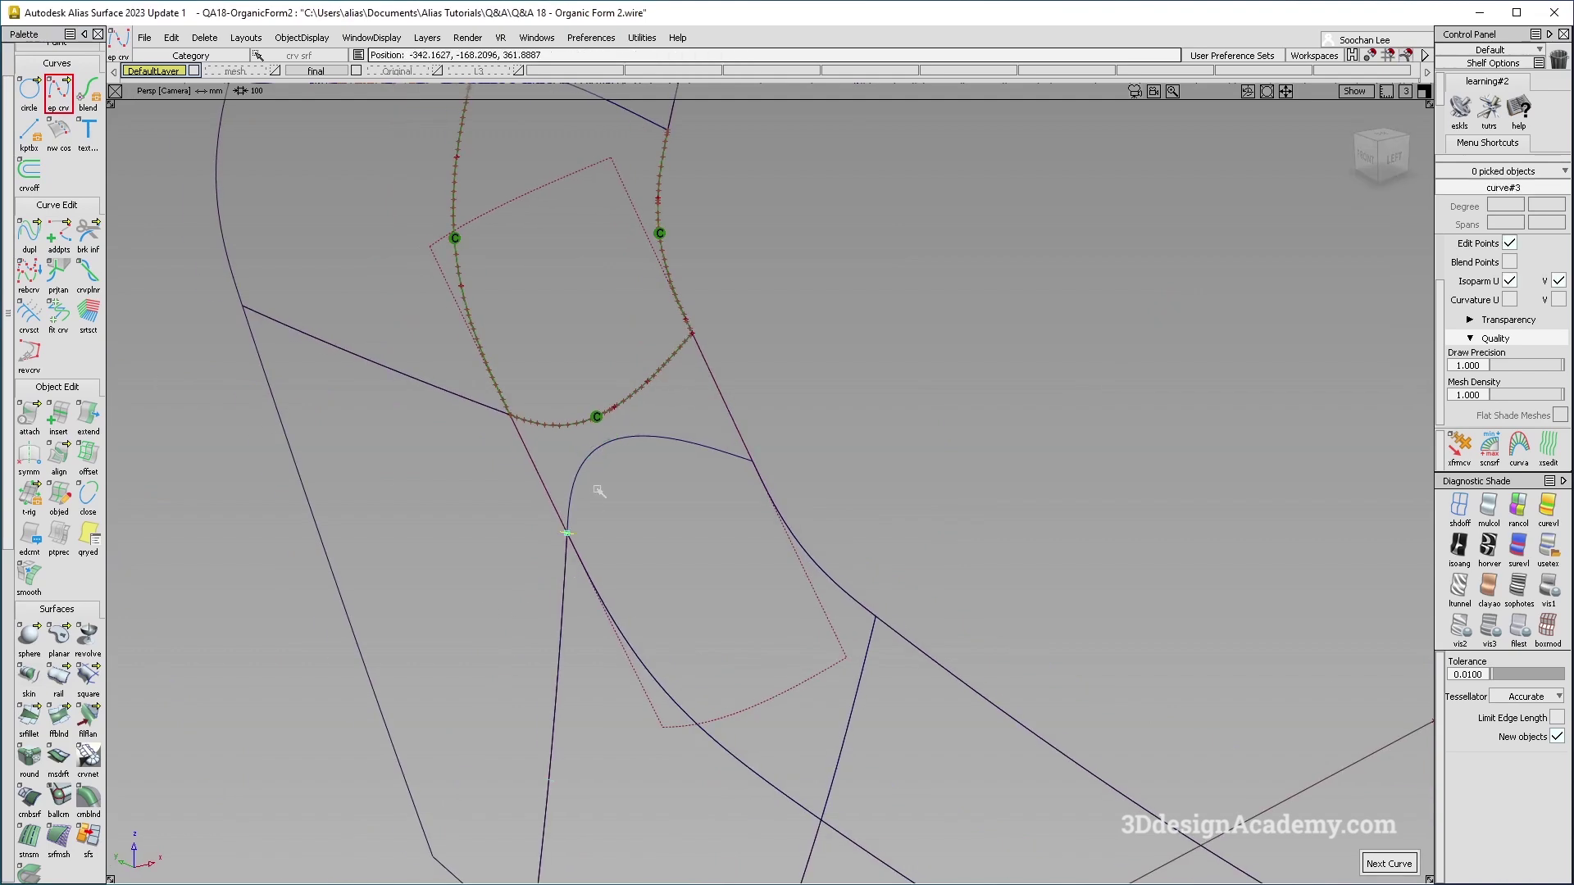
alt+shift+drag(826, 482, 522, 508)
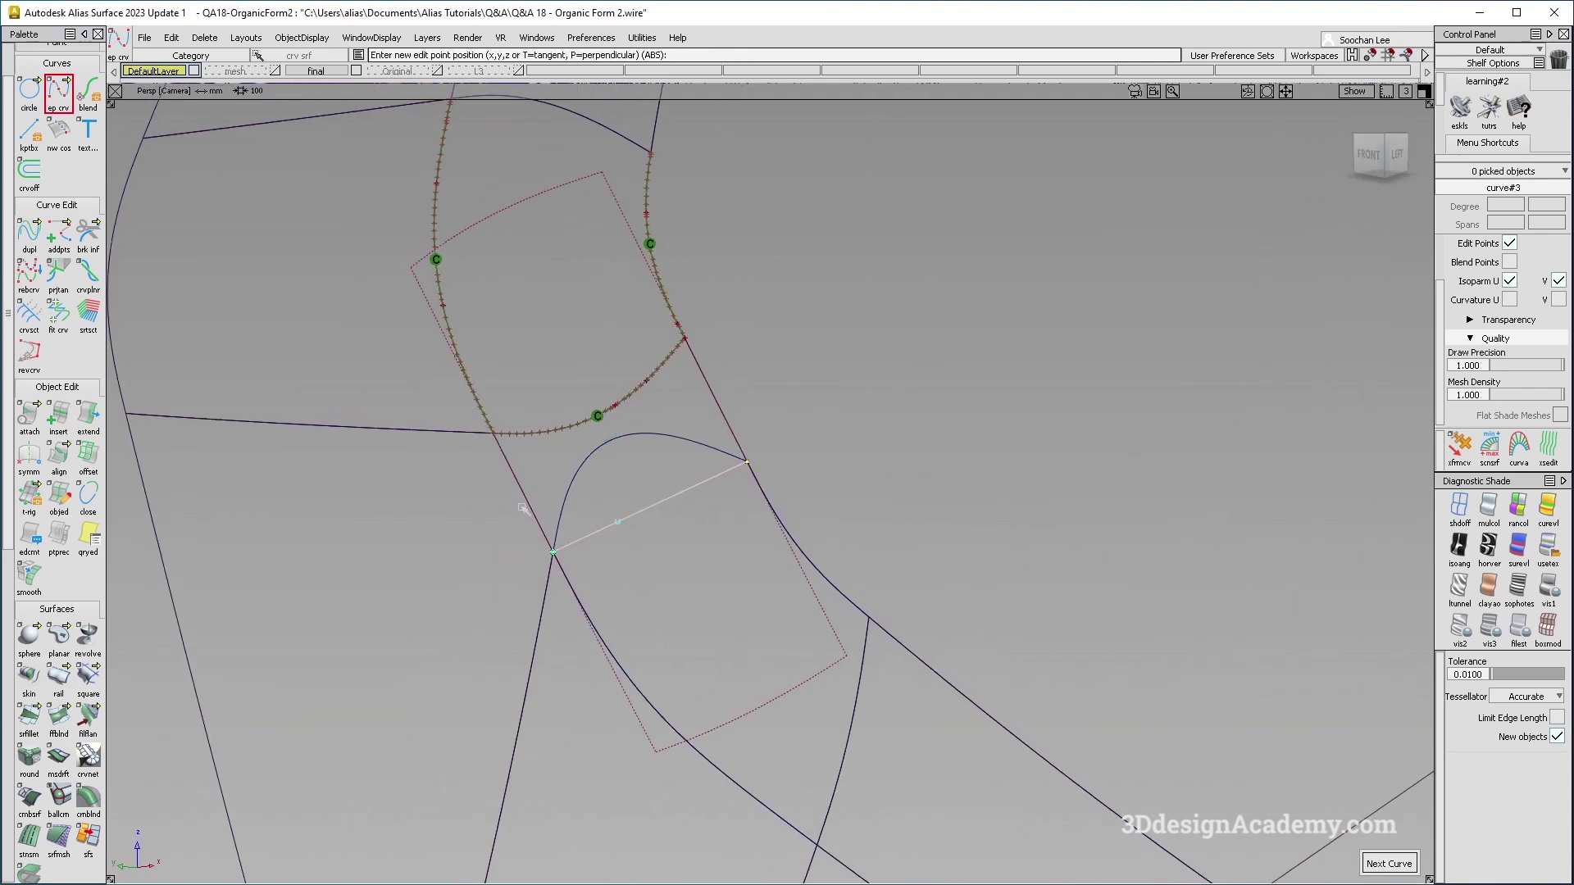
alt+shift+drag(623, 442, 804, 534)
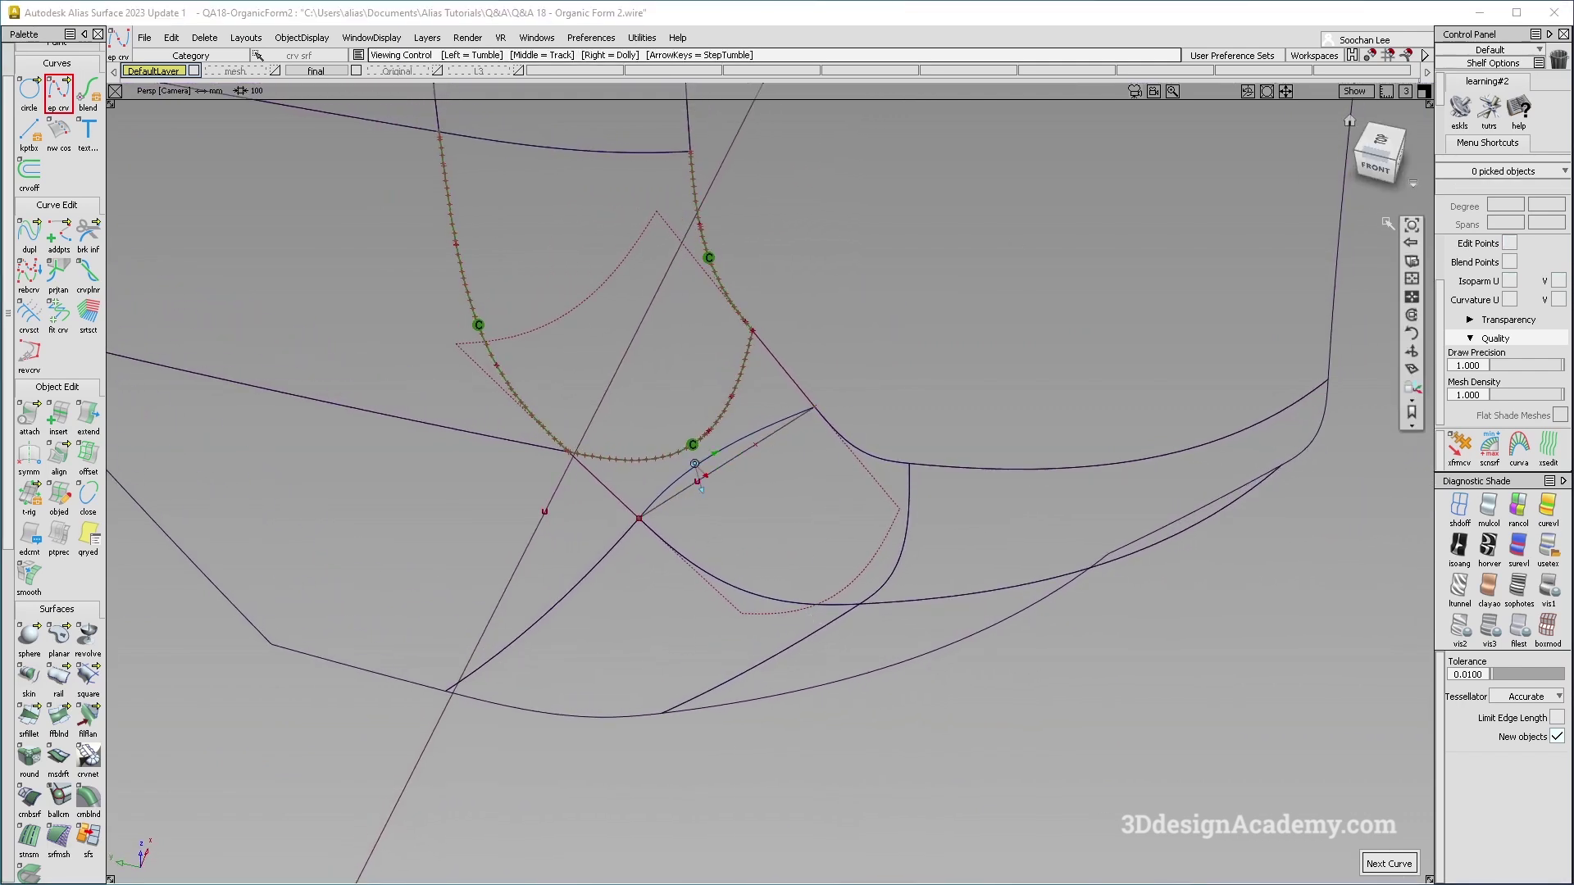
Step: In an orthographic view, project the straight curve onto the untrimmed strip as a curve-on-surface along the view direction
alt+shift+click(1414, 263)
alt+shift+drag(819, 496, 4, 639)
scroll(49, 640, down, 3)
double_click(29, 799)
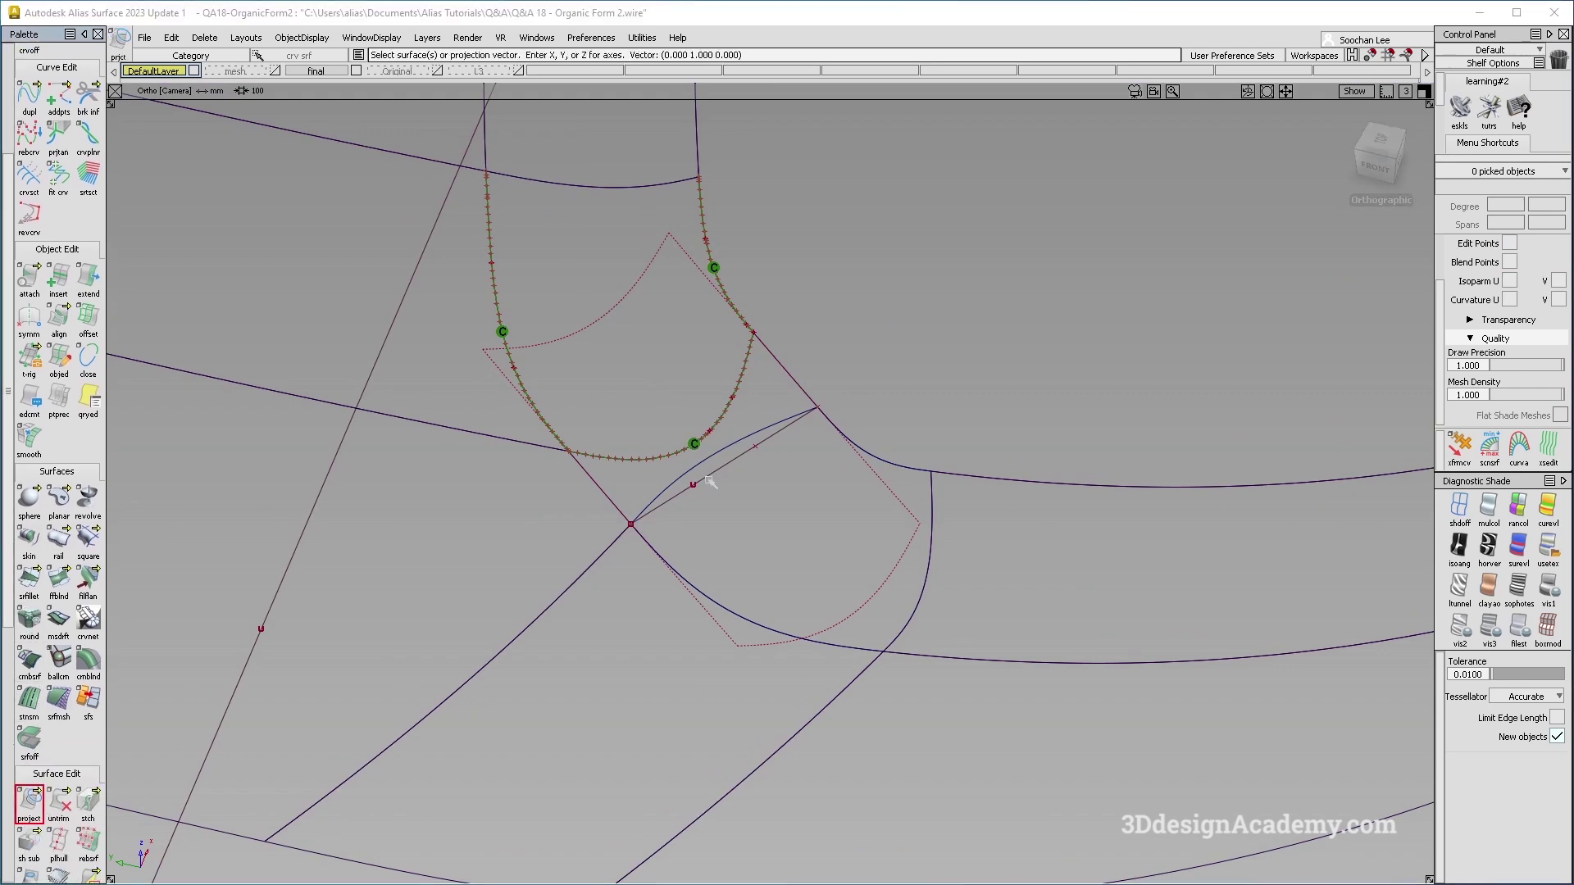
click(834, 628)
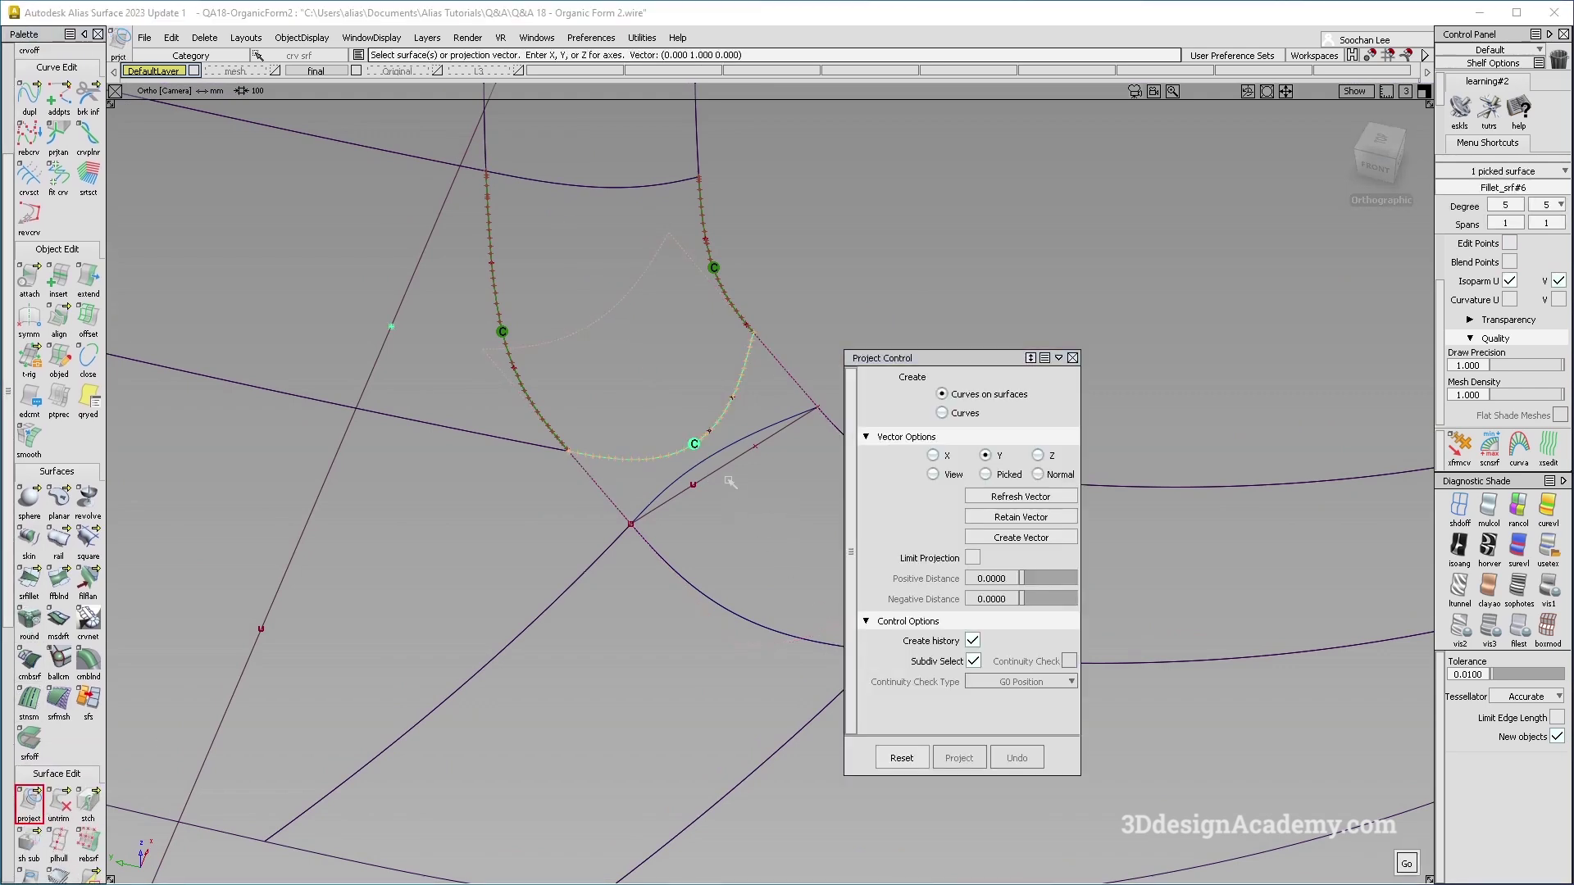
click(933, 475)
alt+shift+drag(736, 507, 639, 399)
alt+shift+middle_drag(639, 398, 587, 369)
click(696, 647)
alt+shift+drag(590, 418, 625, 479)
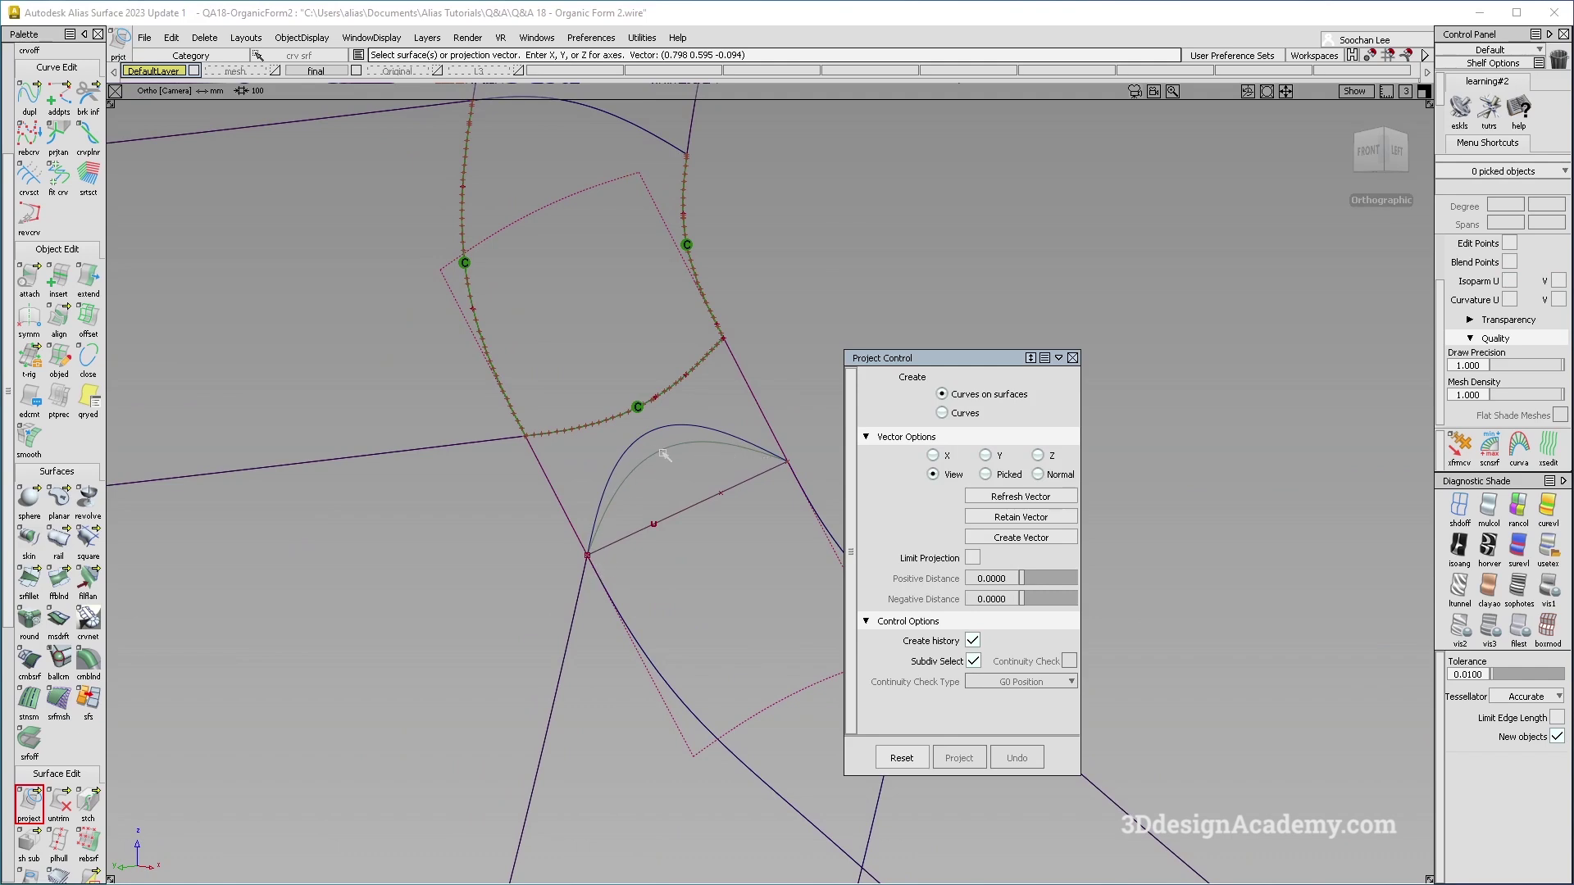
ctrl+shift+drag(736, 406, 716, 418)
Step: Trim-convert the strip region between the upper blend's lower edge and the projected curve into a new surface, keeping the original
alt+shift+drag(712, 416, 678, 415)
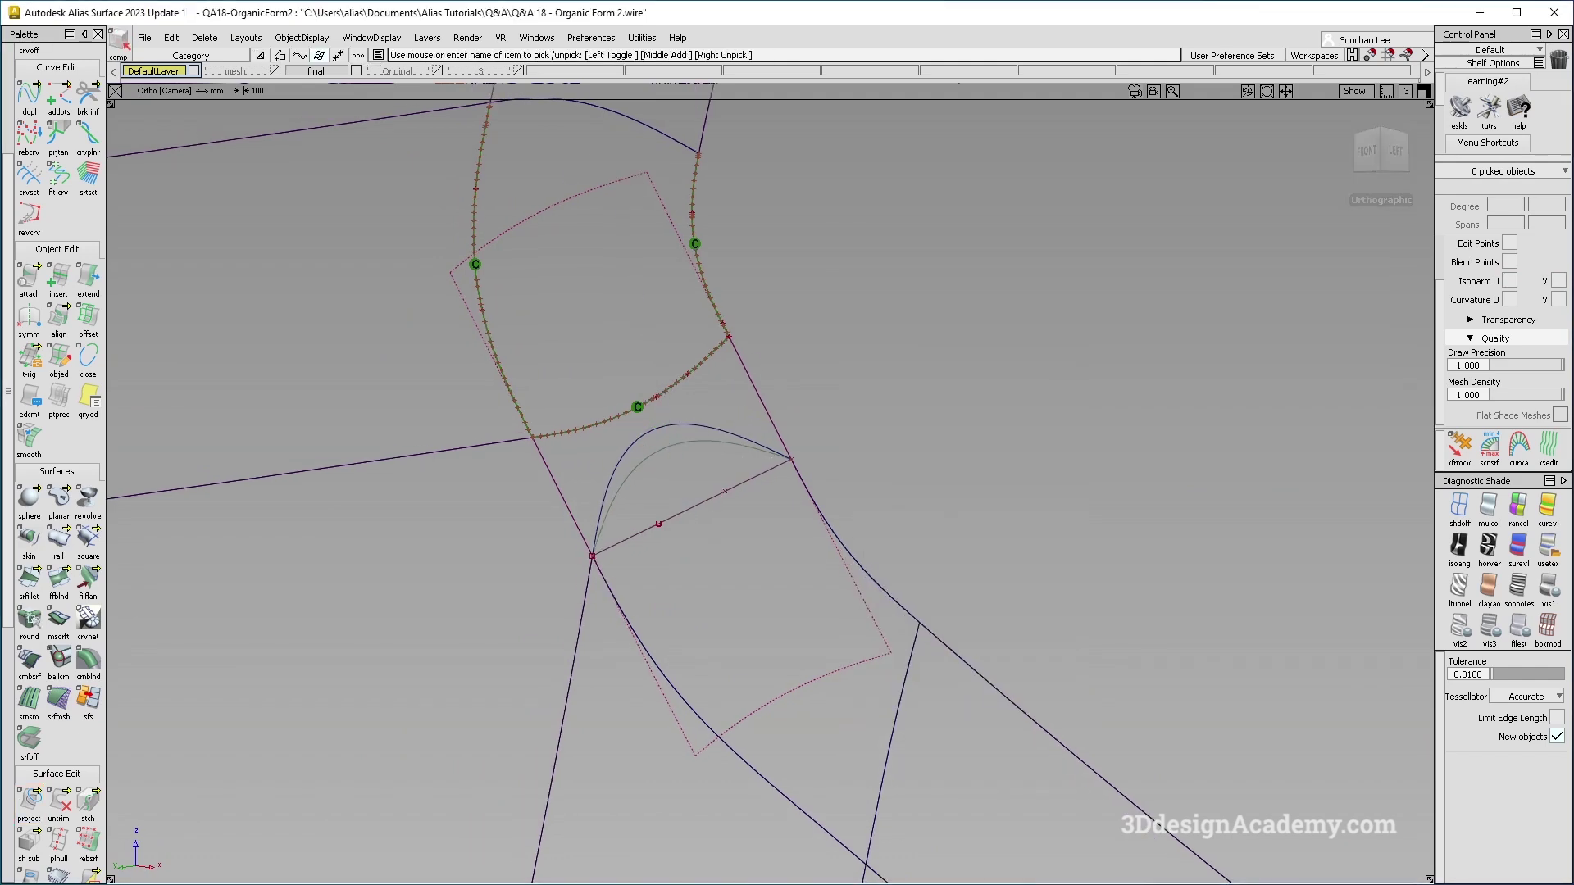
drag(59, 802, 146, 805)
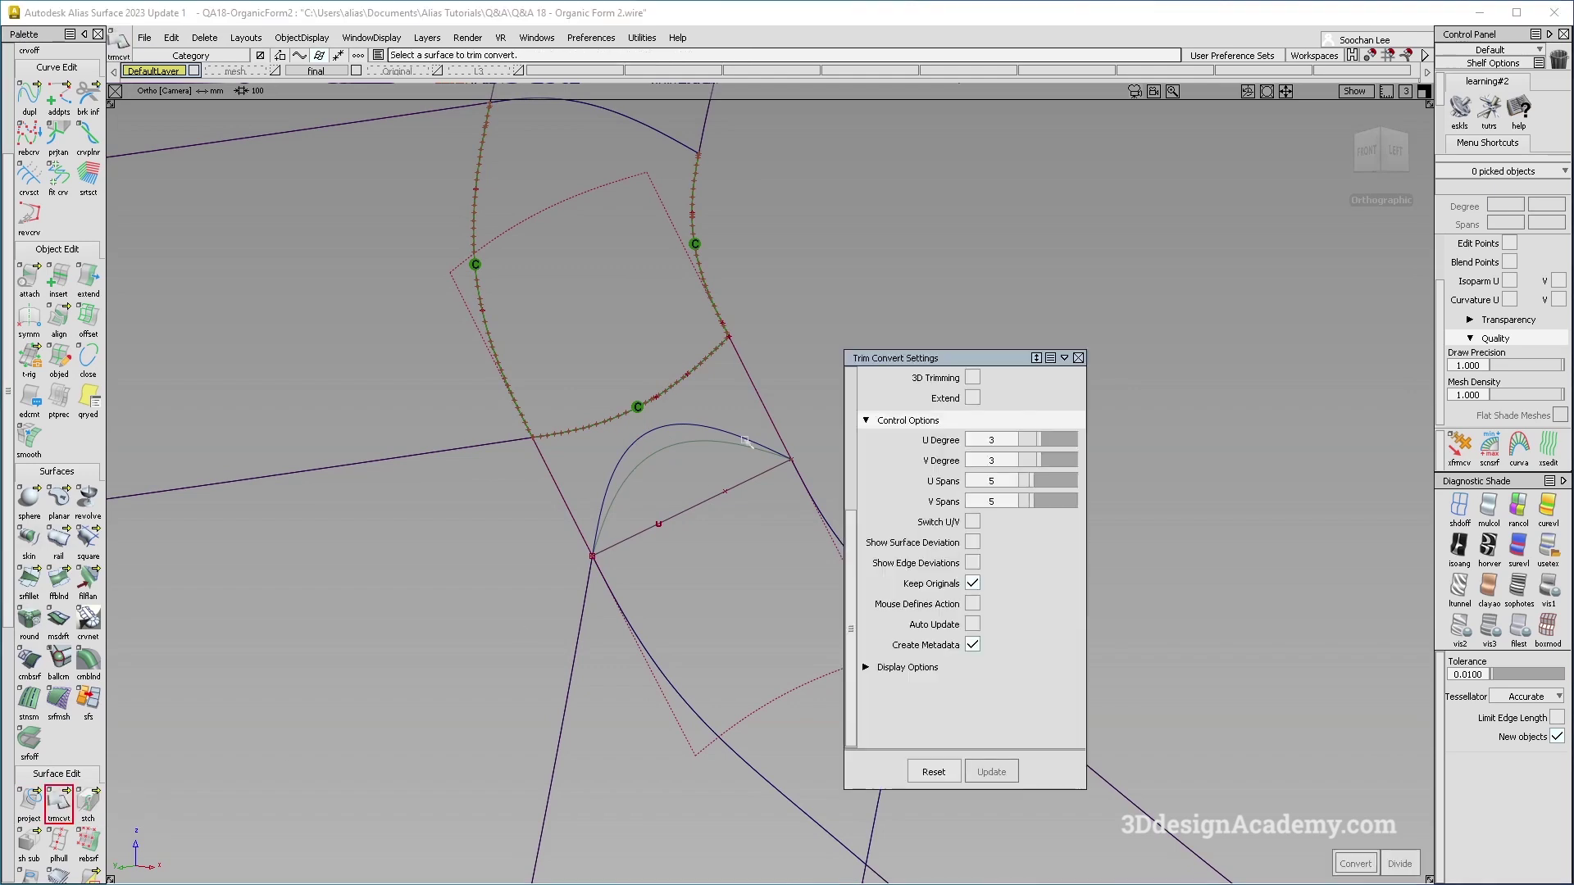
click(729, 378)
alt+shift+drag(729, 378, 722, 524)
click(822, 457)
Step: Assign the original untrimmed fillet strip to layer L5 and inspect the converted surface
ctrl+shift+drag(823, 457, 802, 468)
click(832, 596)
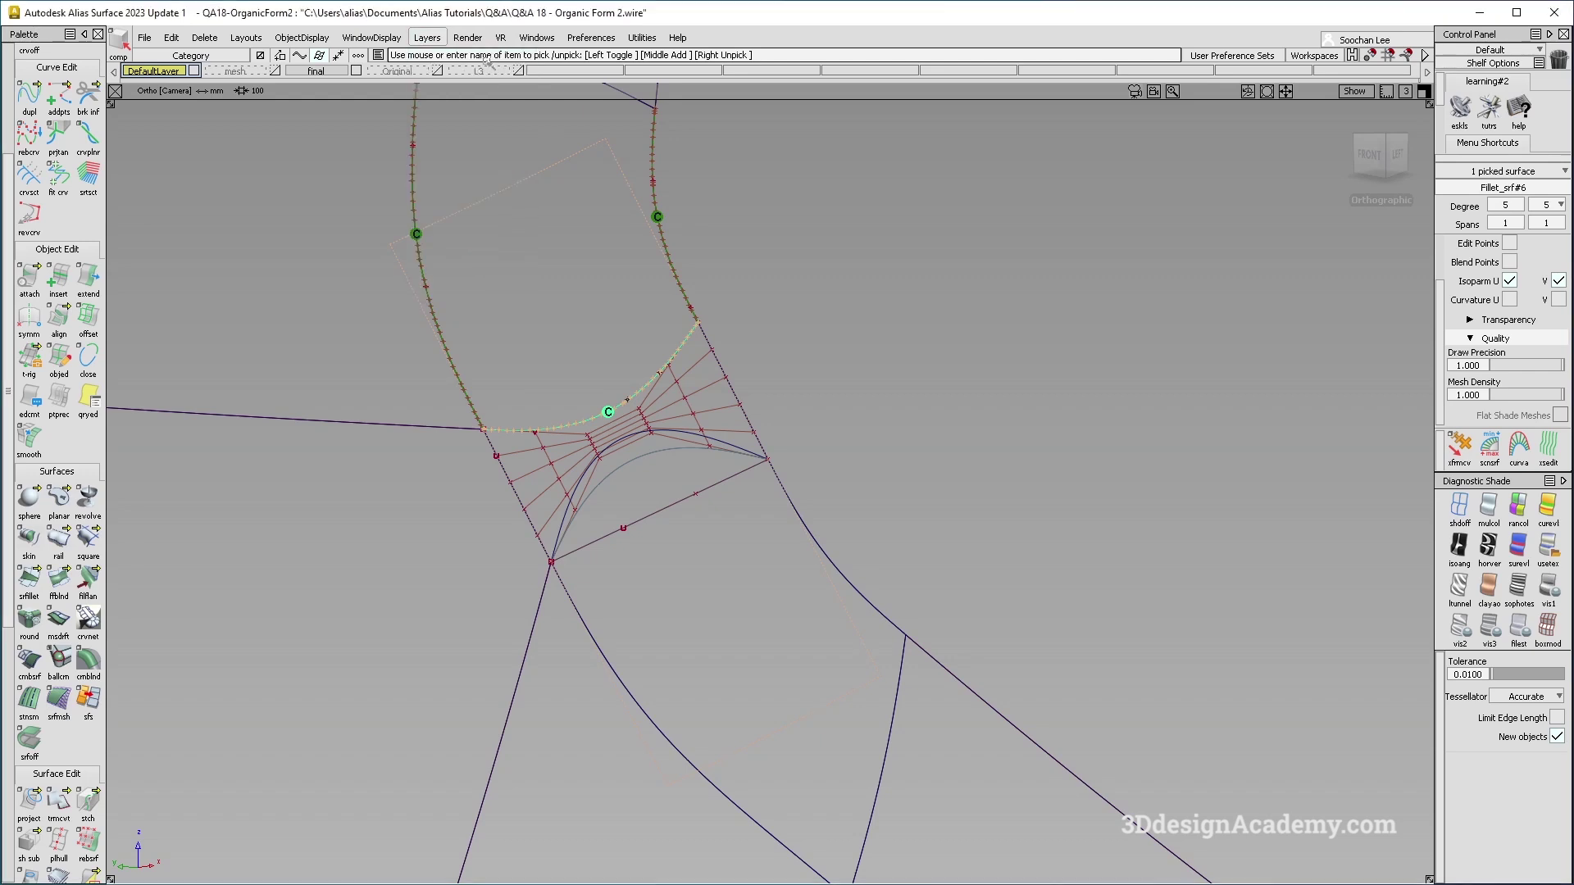
drag(576, 70, 578, 82)
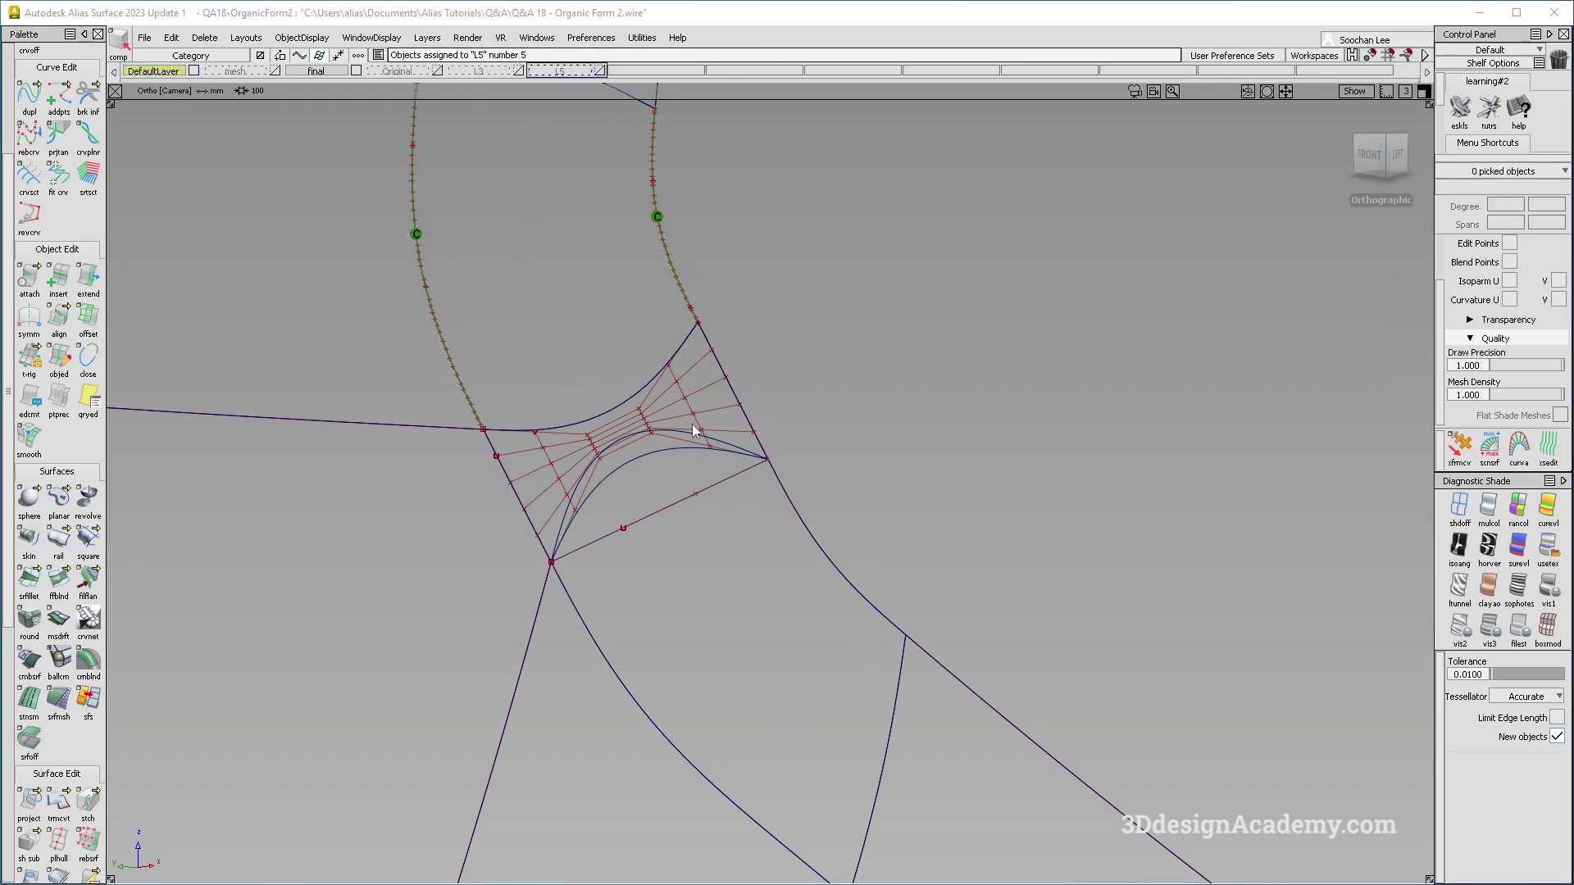
alt+shift+drag(667, 453, 894, 553)
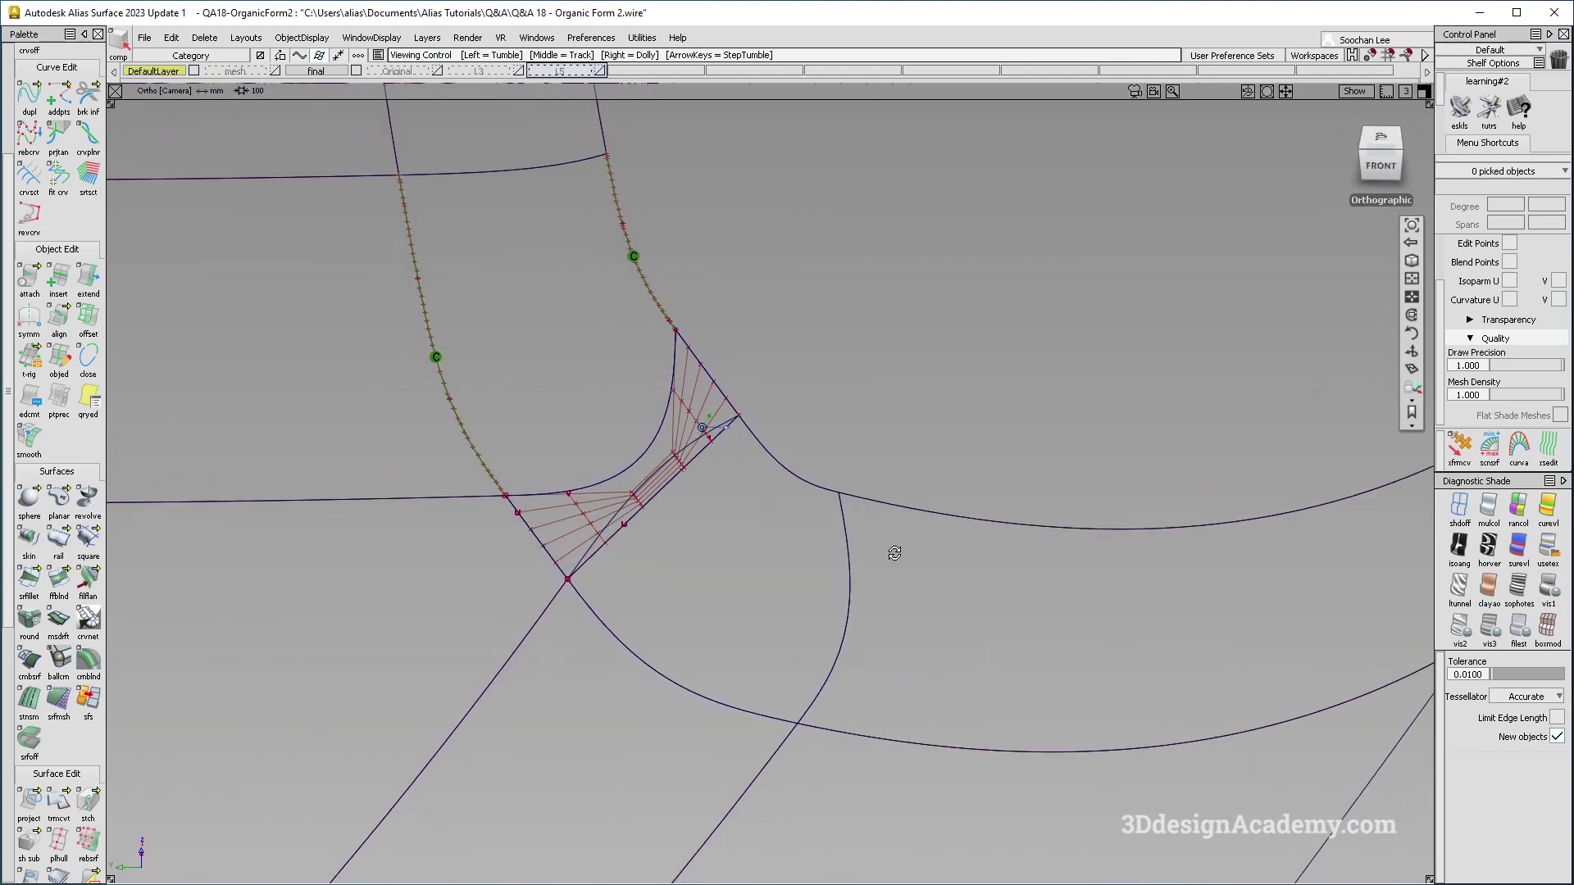
alt+shift+drag(735, 656, 662, 418)
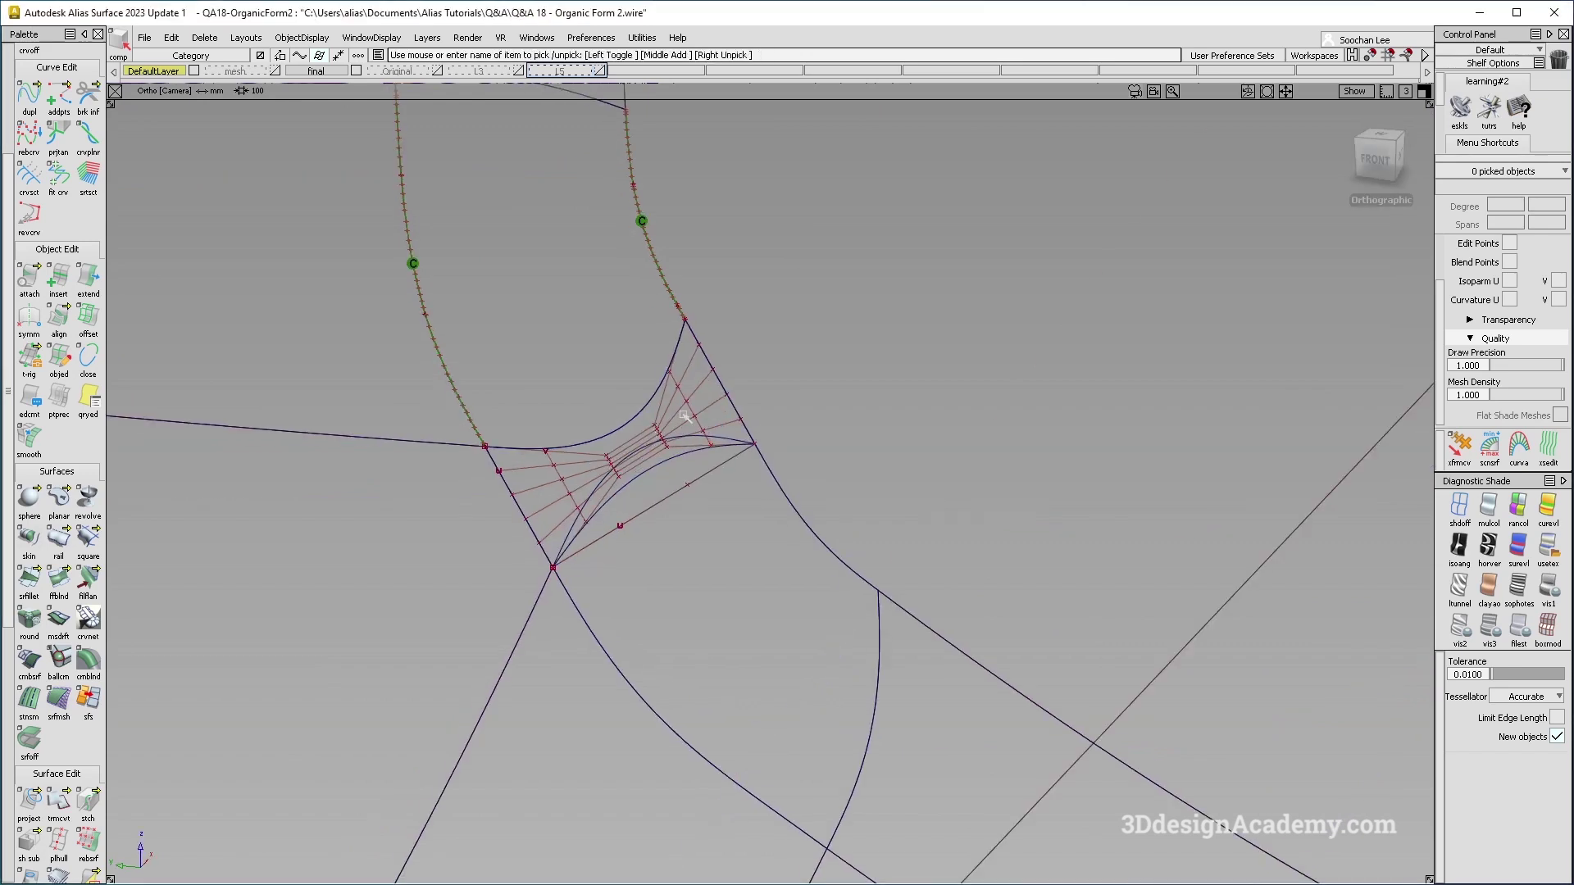
Step: Delete the converted strip surface between the upper and lower corner blends
click(683, 420)
key(Delete)
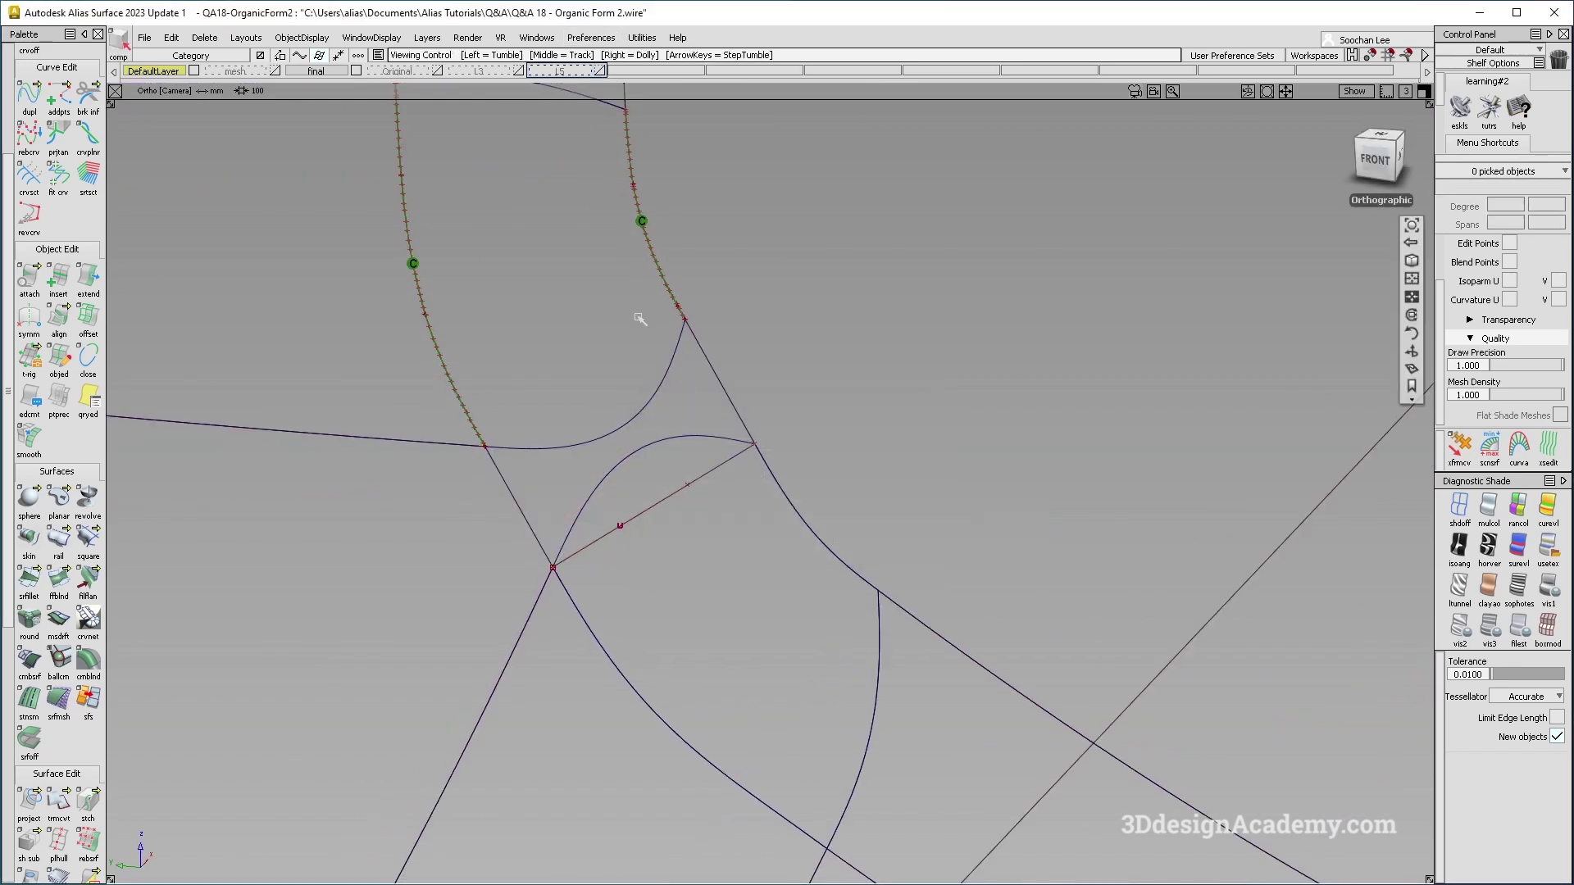
alt+shift+drag(783, 533, 738, 537)
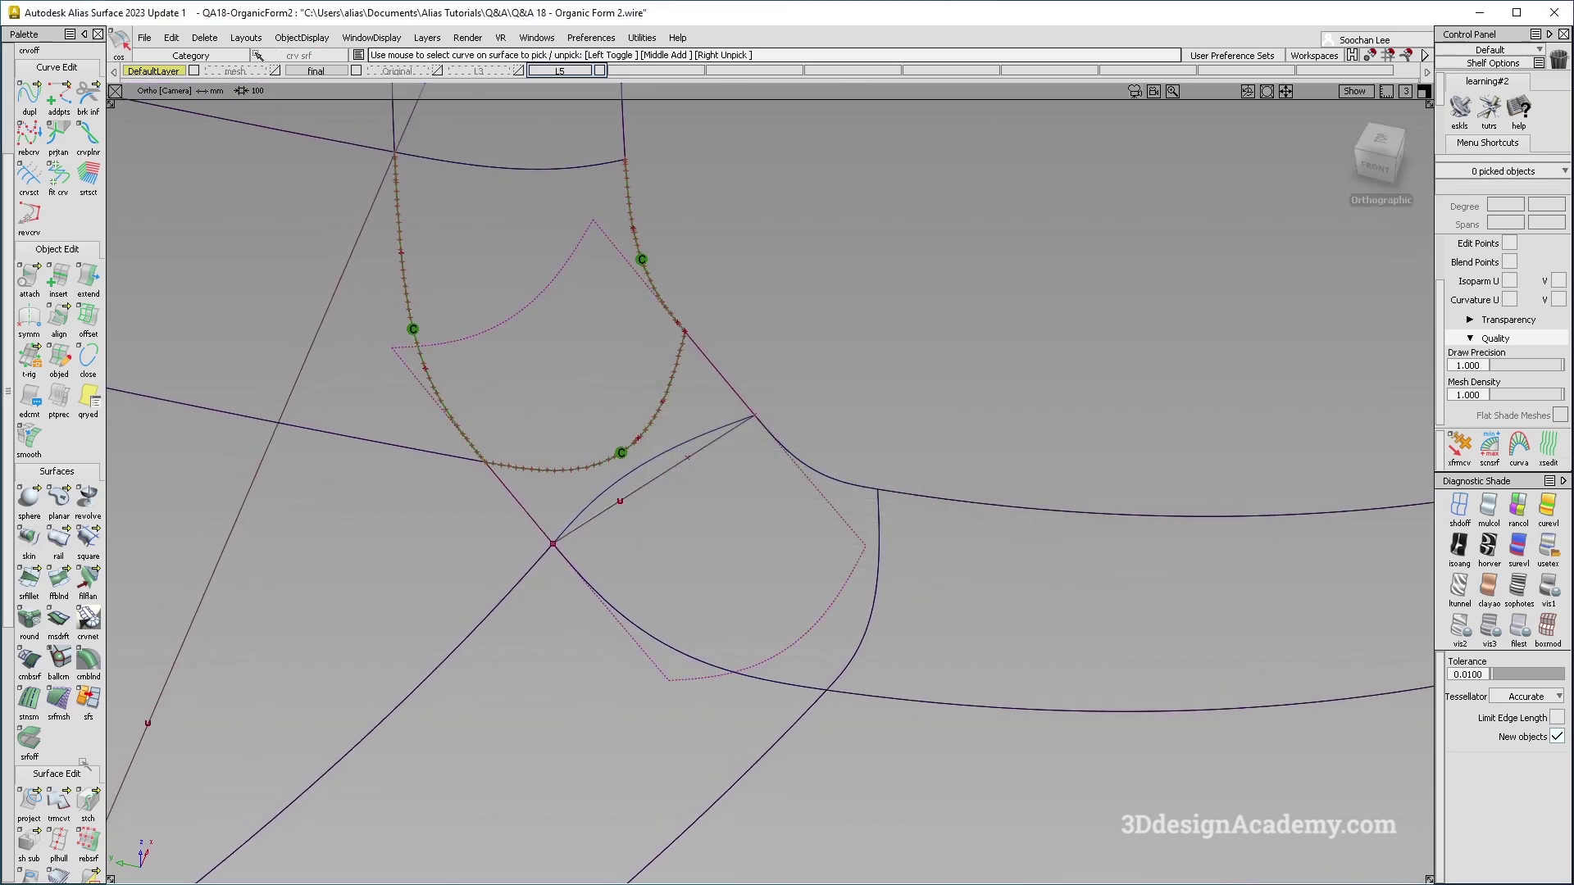
Step: Project the straight curve along the view direction onto both the untrimmed strip and the lower corner blend as curves-on-surface
scroll(53, 475, down, 5)
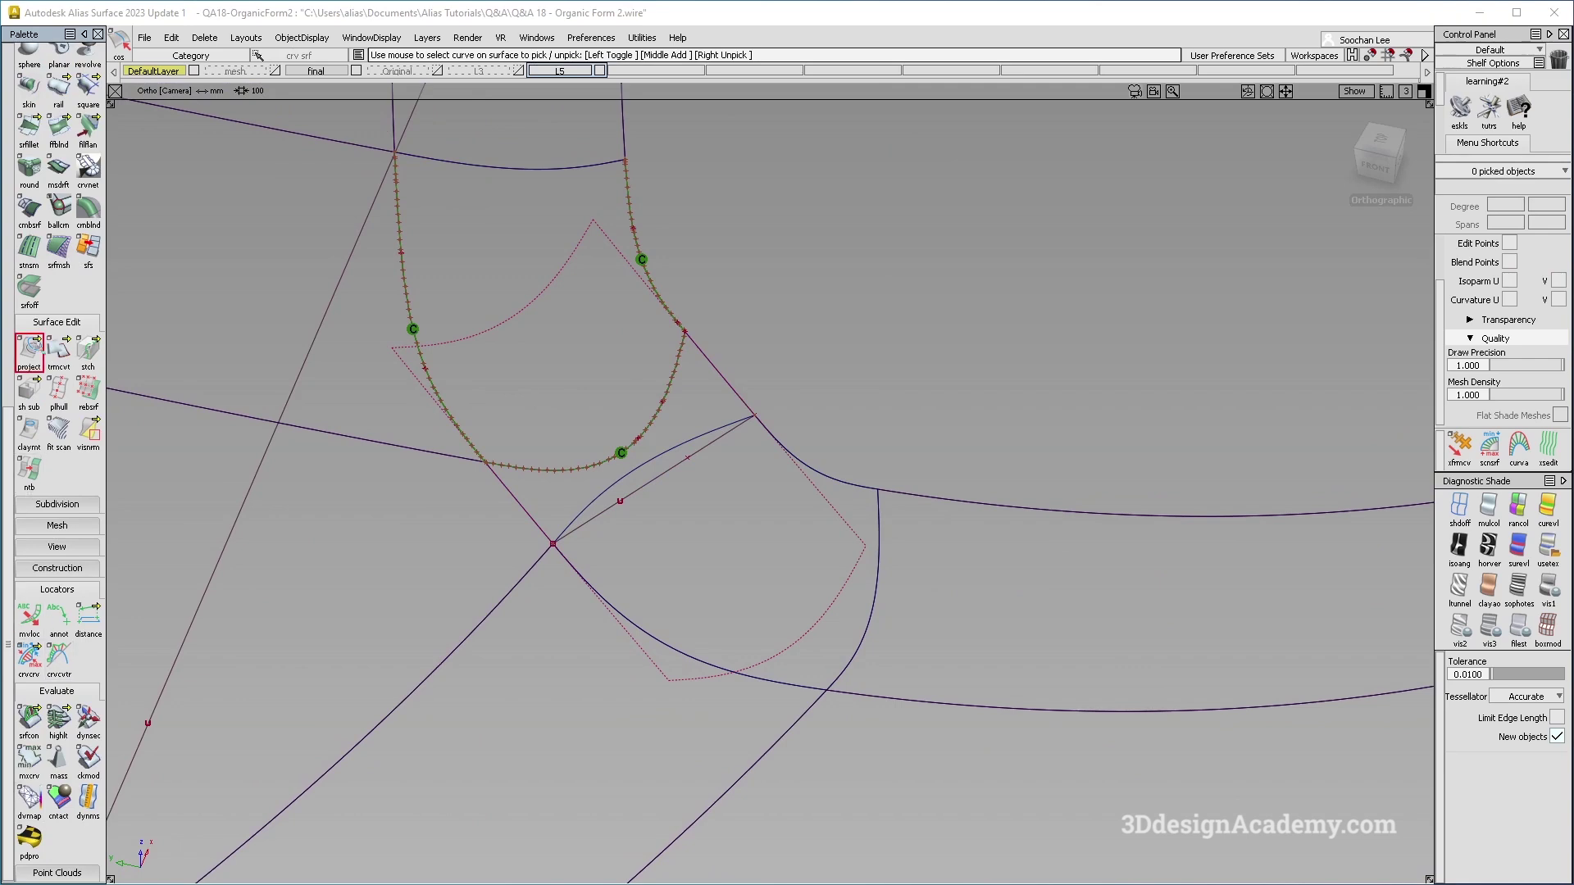
click(38, 349)
drag(982, 360, 1167, 349)
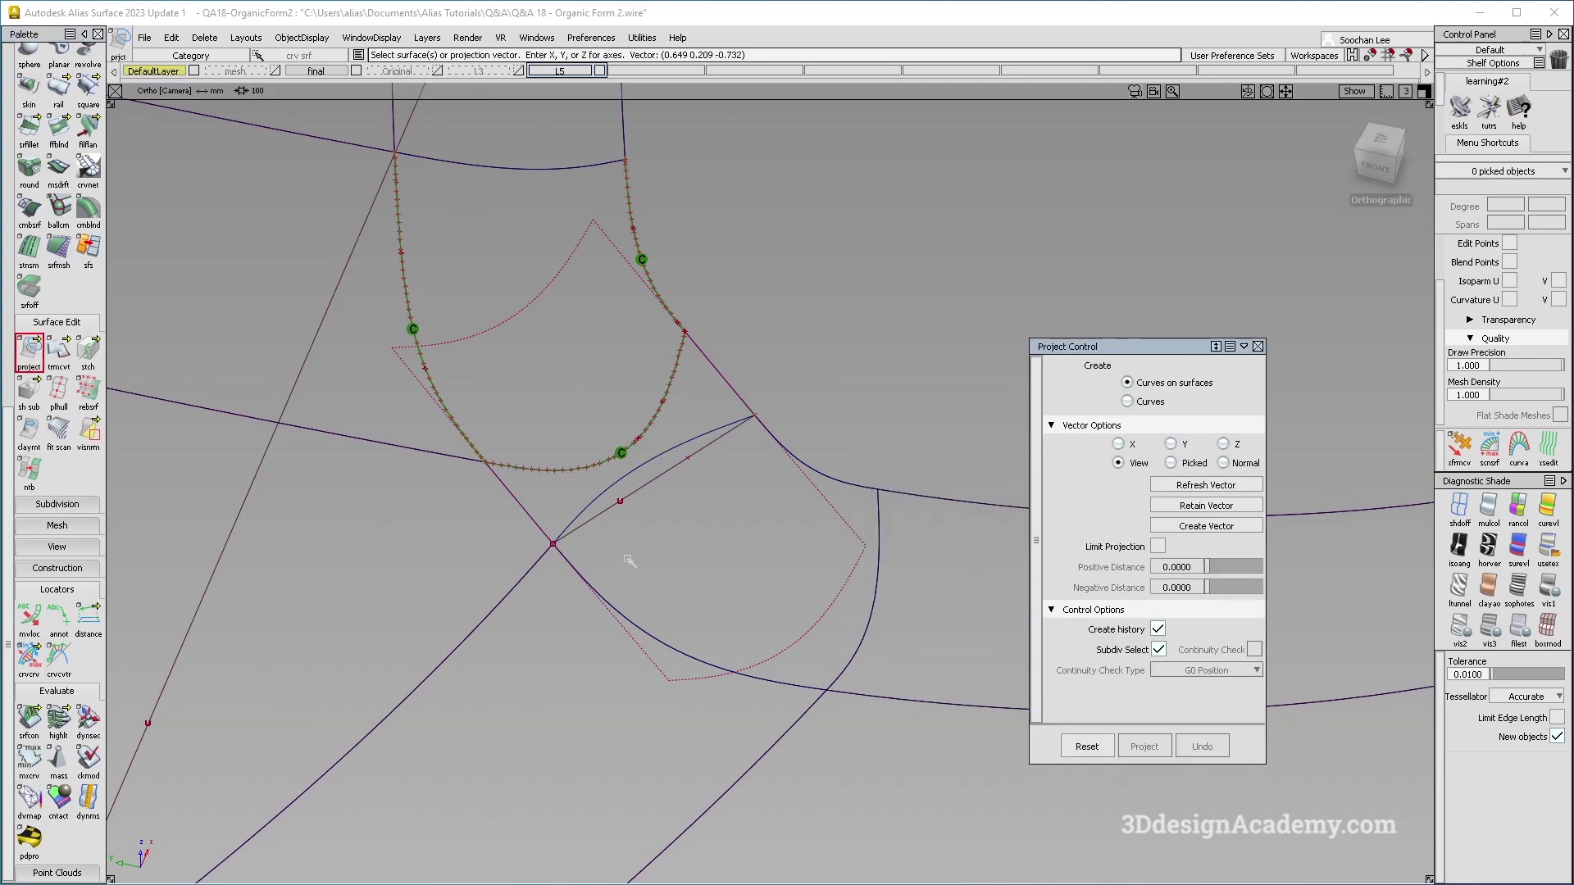
click(696, 432)
click(854, 521)
key(Return)
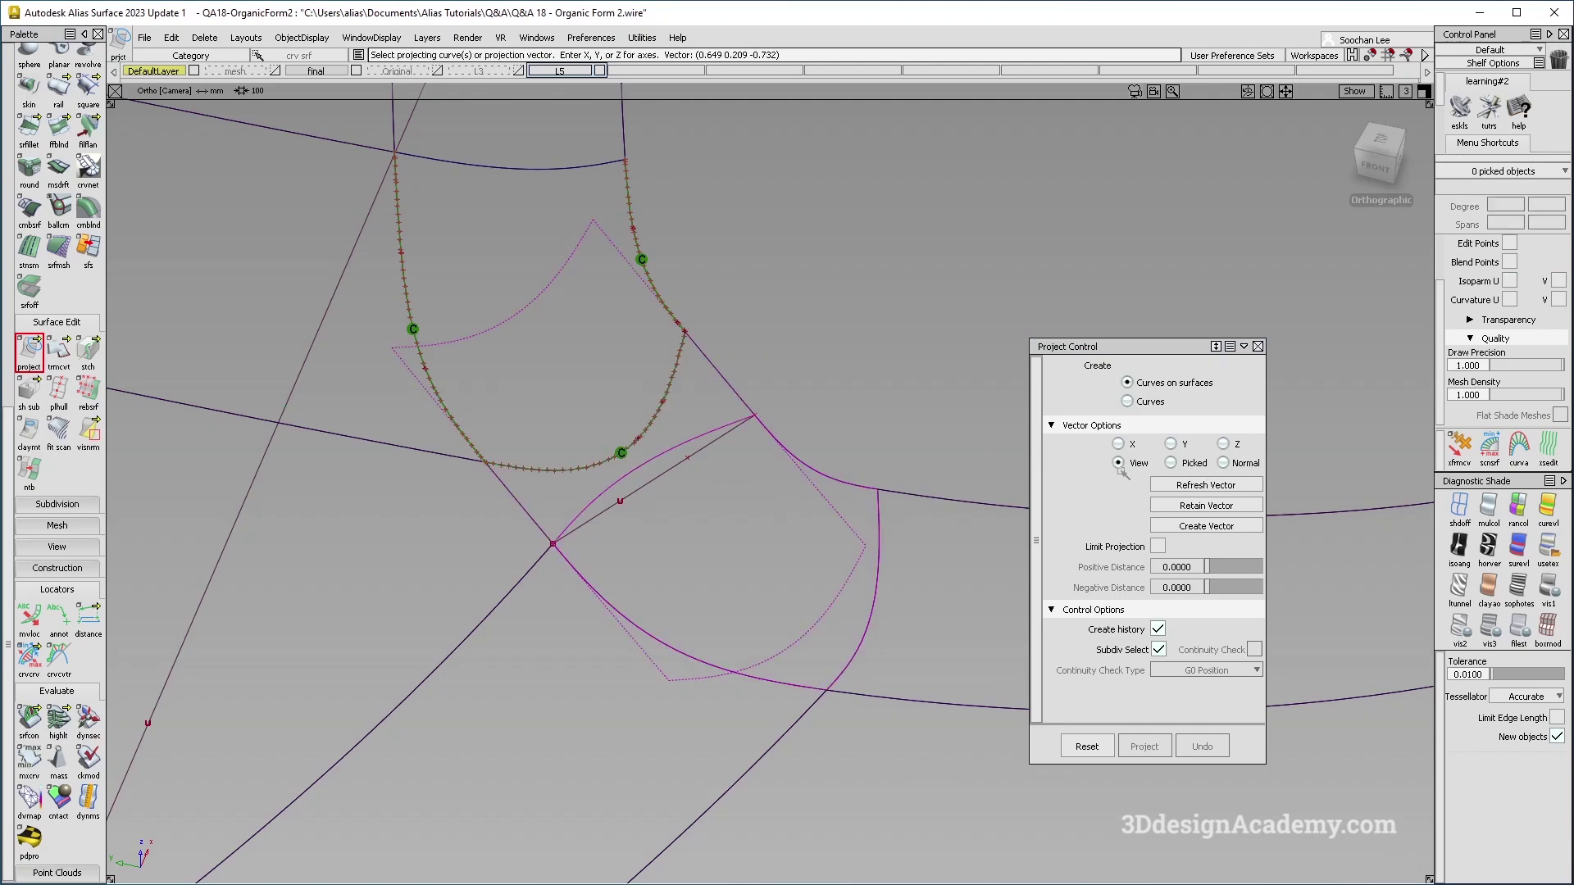
click(663, 471)
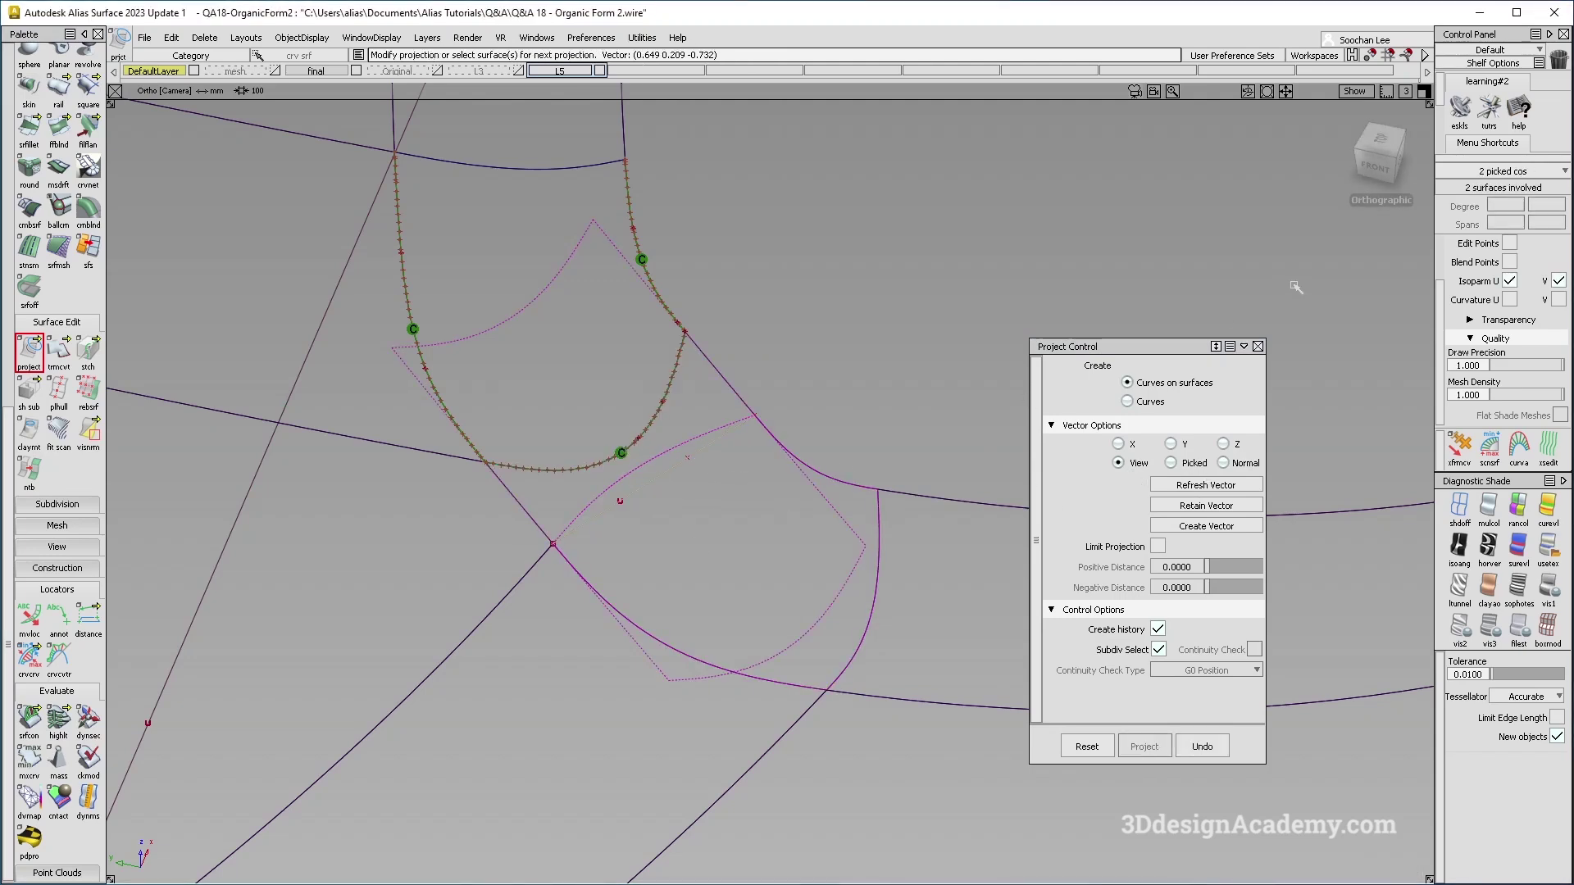
alt+shift+click(738, 534)
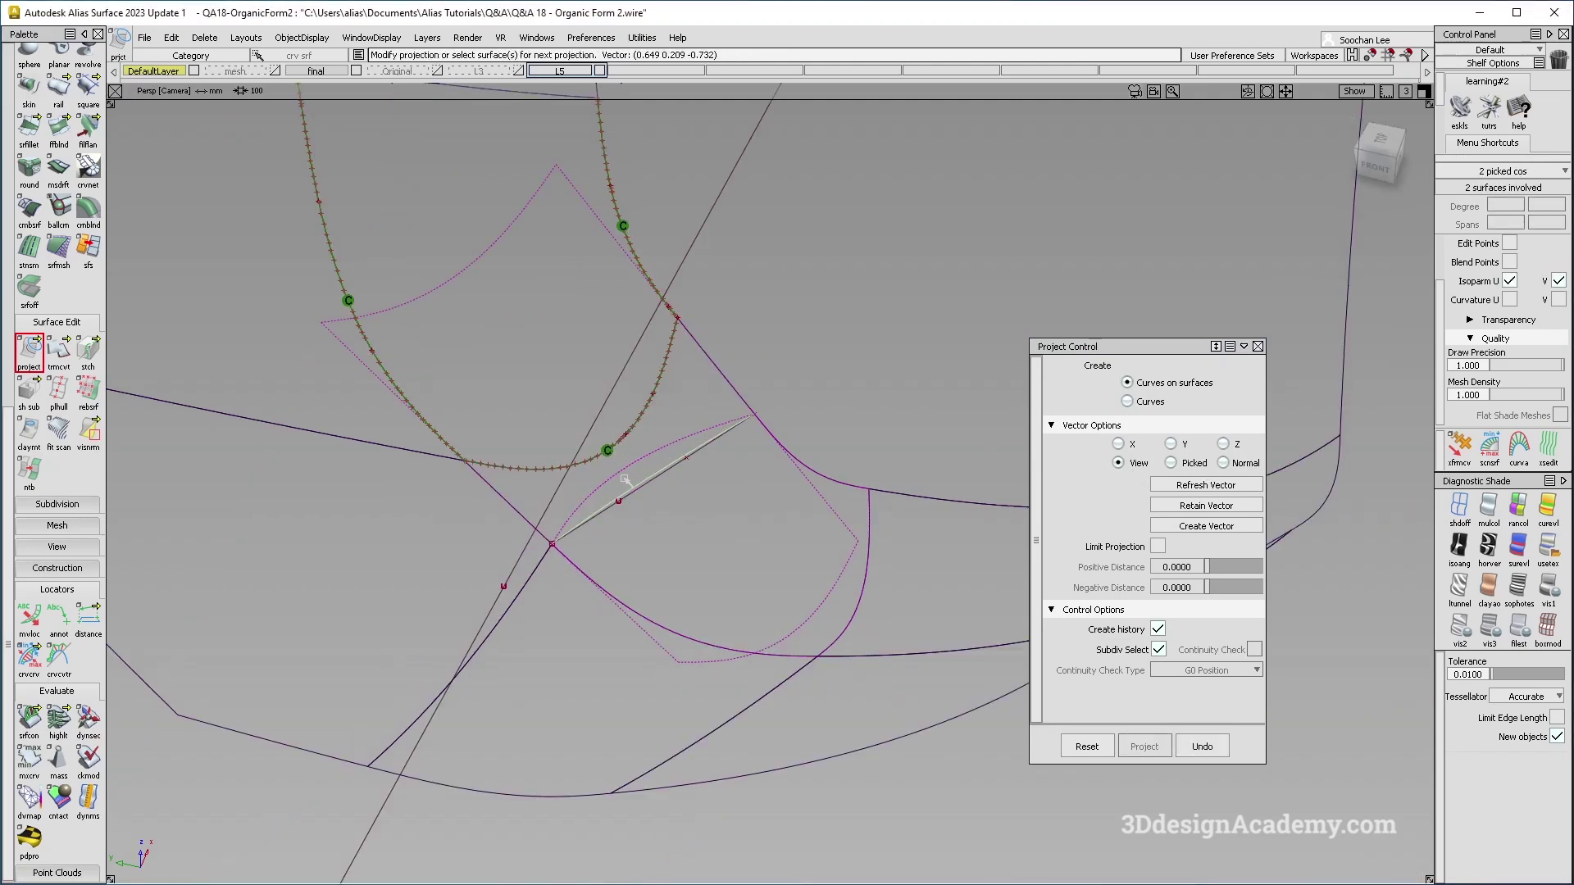
alt+shift+drag(759, 562, 734, 555)
click(1349, 259)
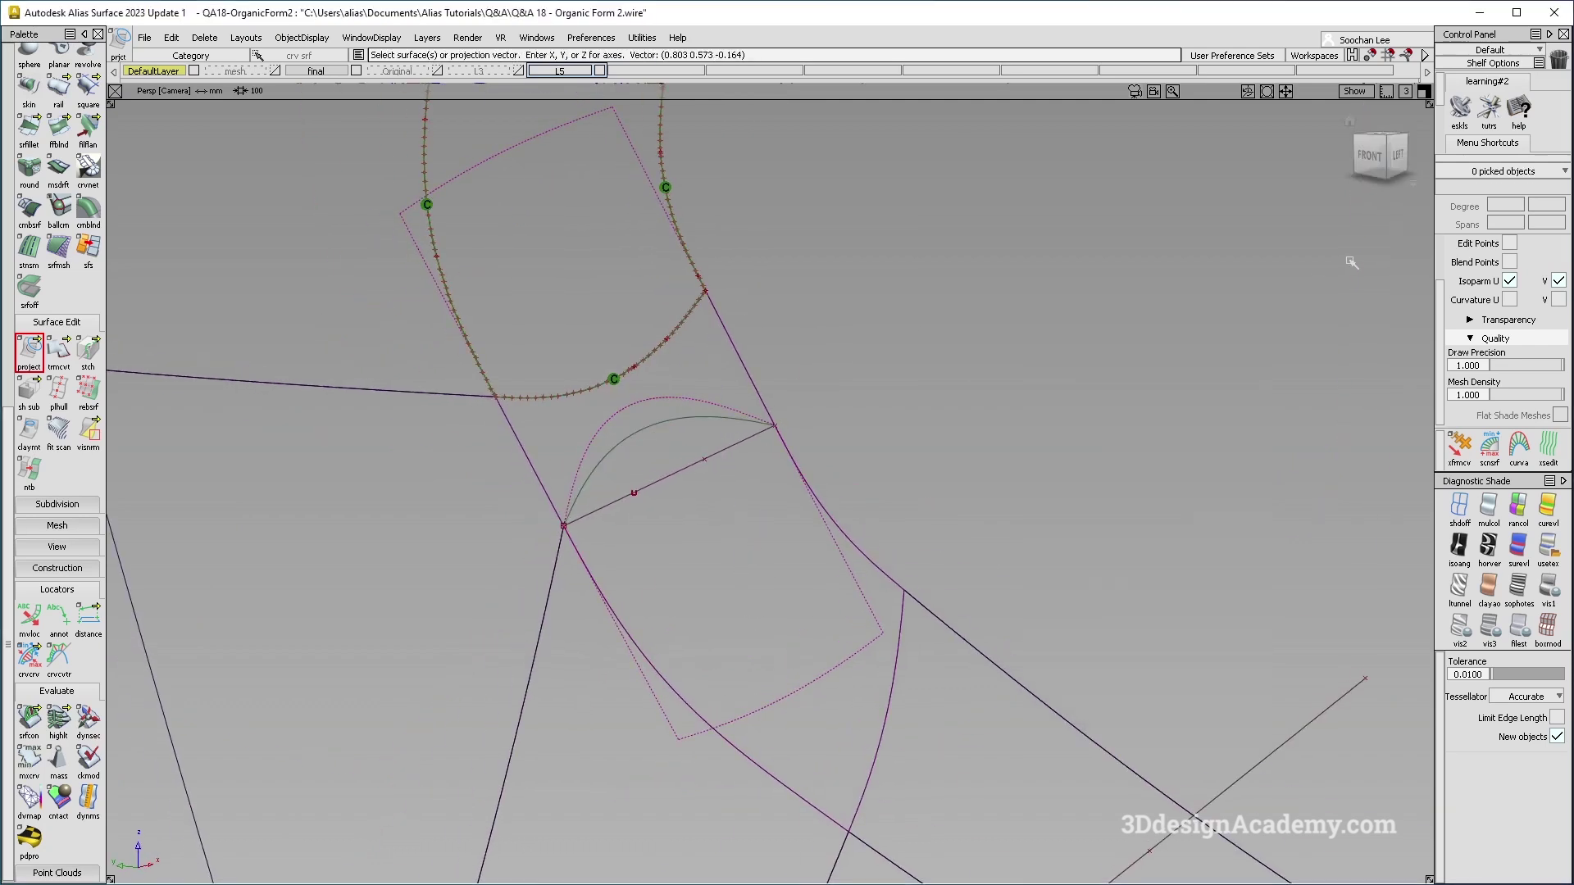
click(1257, 346)
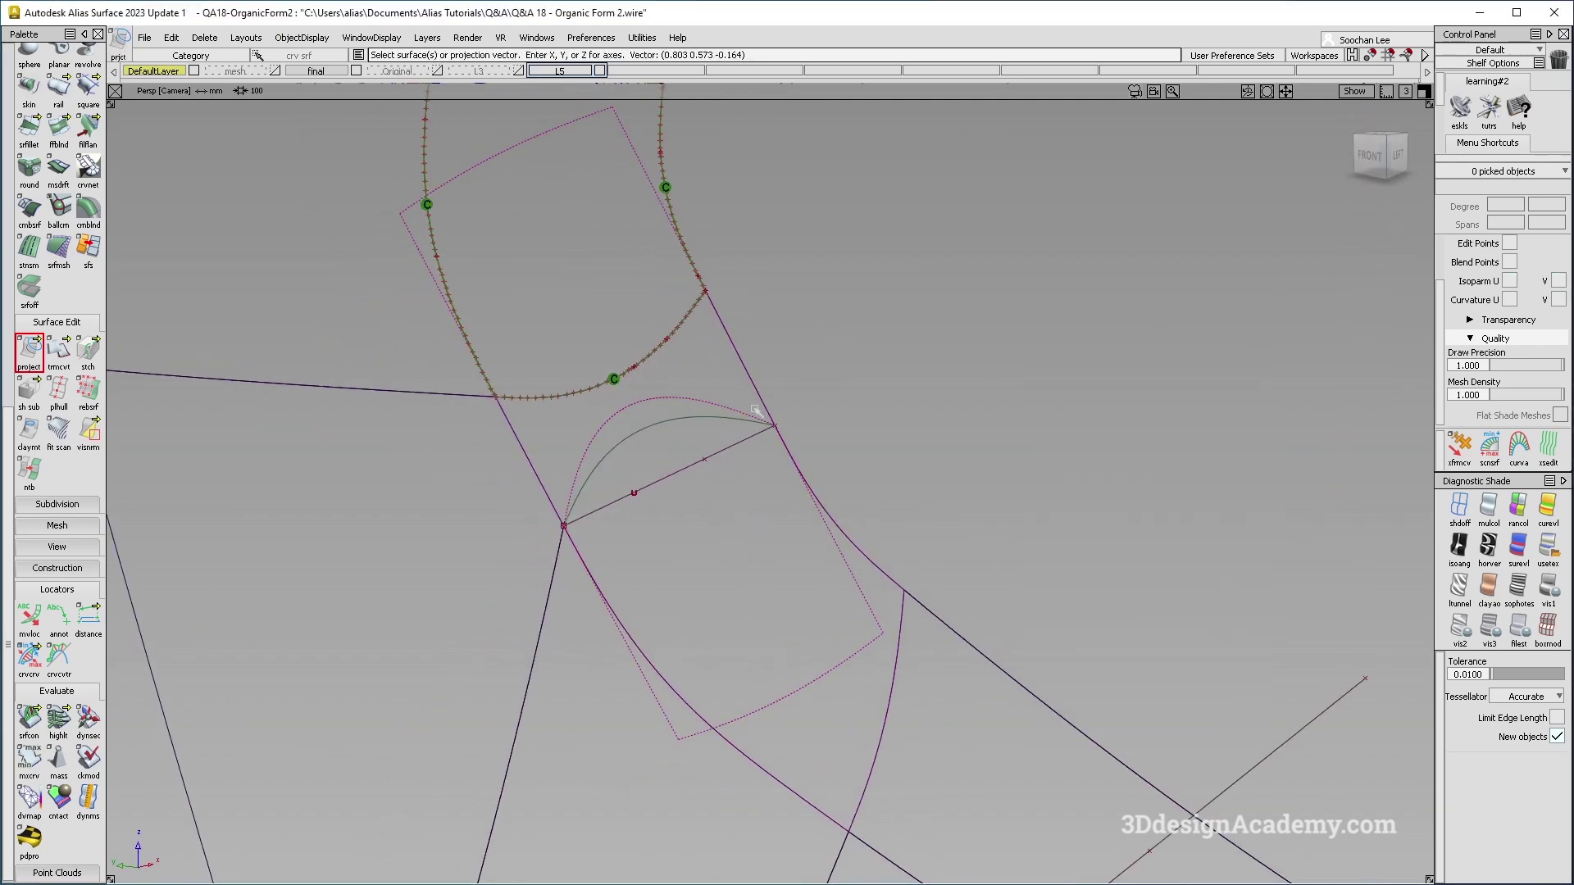
Step: Trim-convert the strip region above the projected curve with degree 5 and 1 span in both directions, keeping the original
double_click(63, 349)
click(540, 424)
alt+shift+middle_drag(703, 512, 658, 486)
key(space)
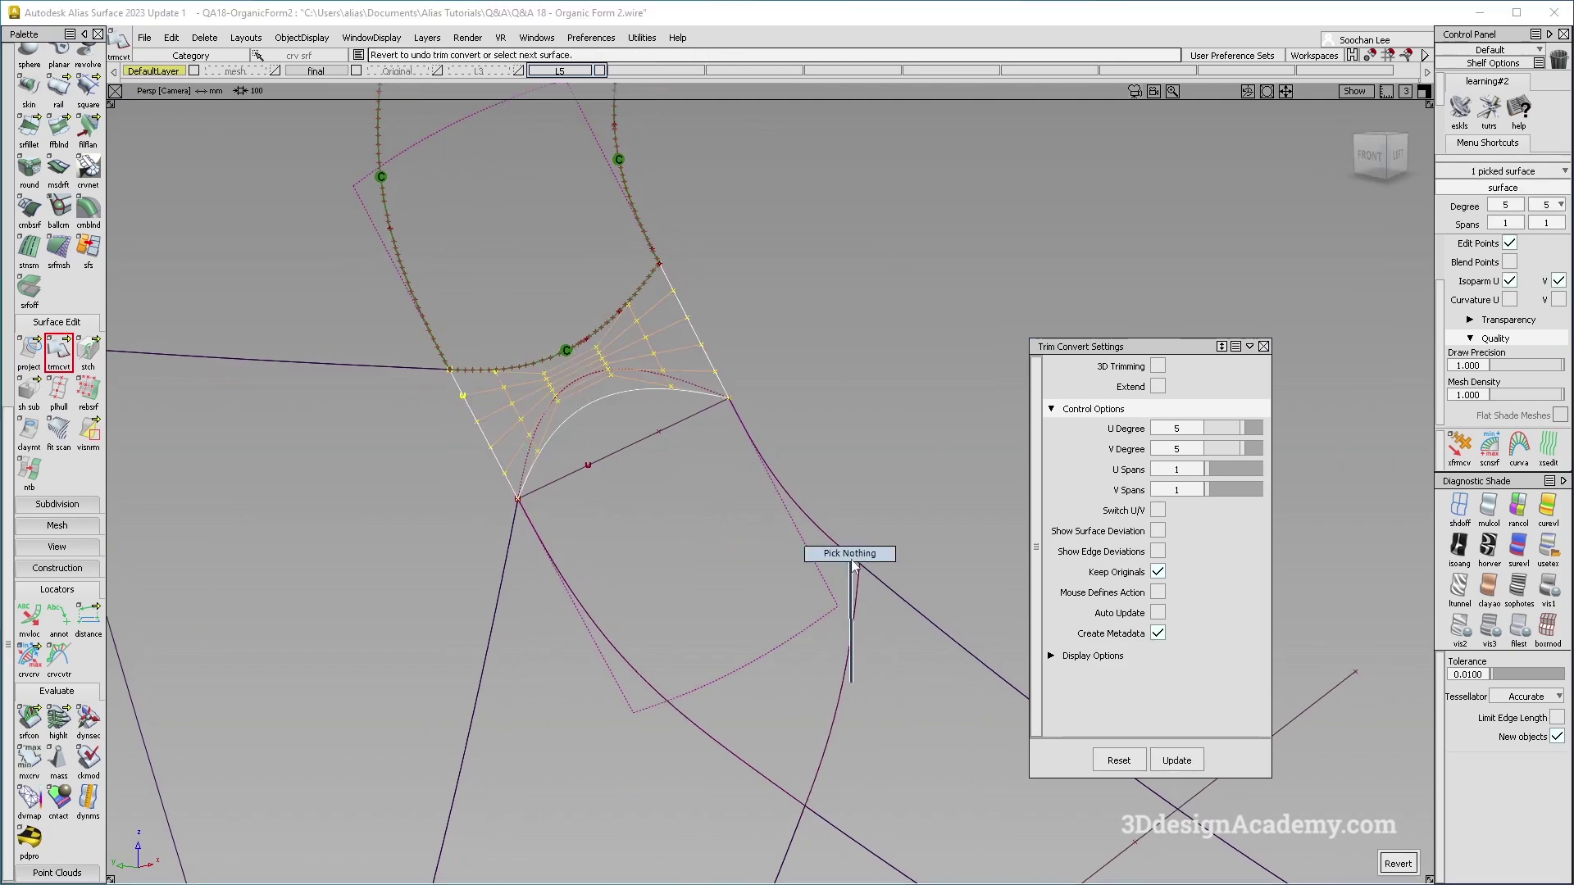
Step: Try to trim-convert the lower corner blend region below the projected curve
ctrl+shift+drag(851, 566, 851, 562)
click(847, 586)
key(space)
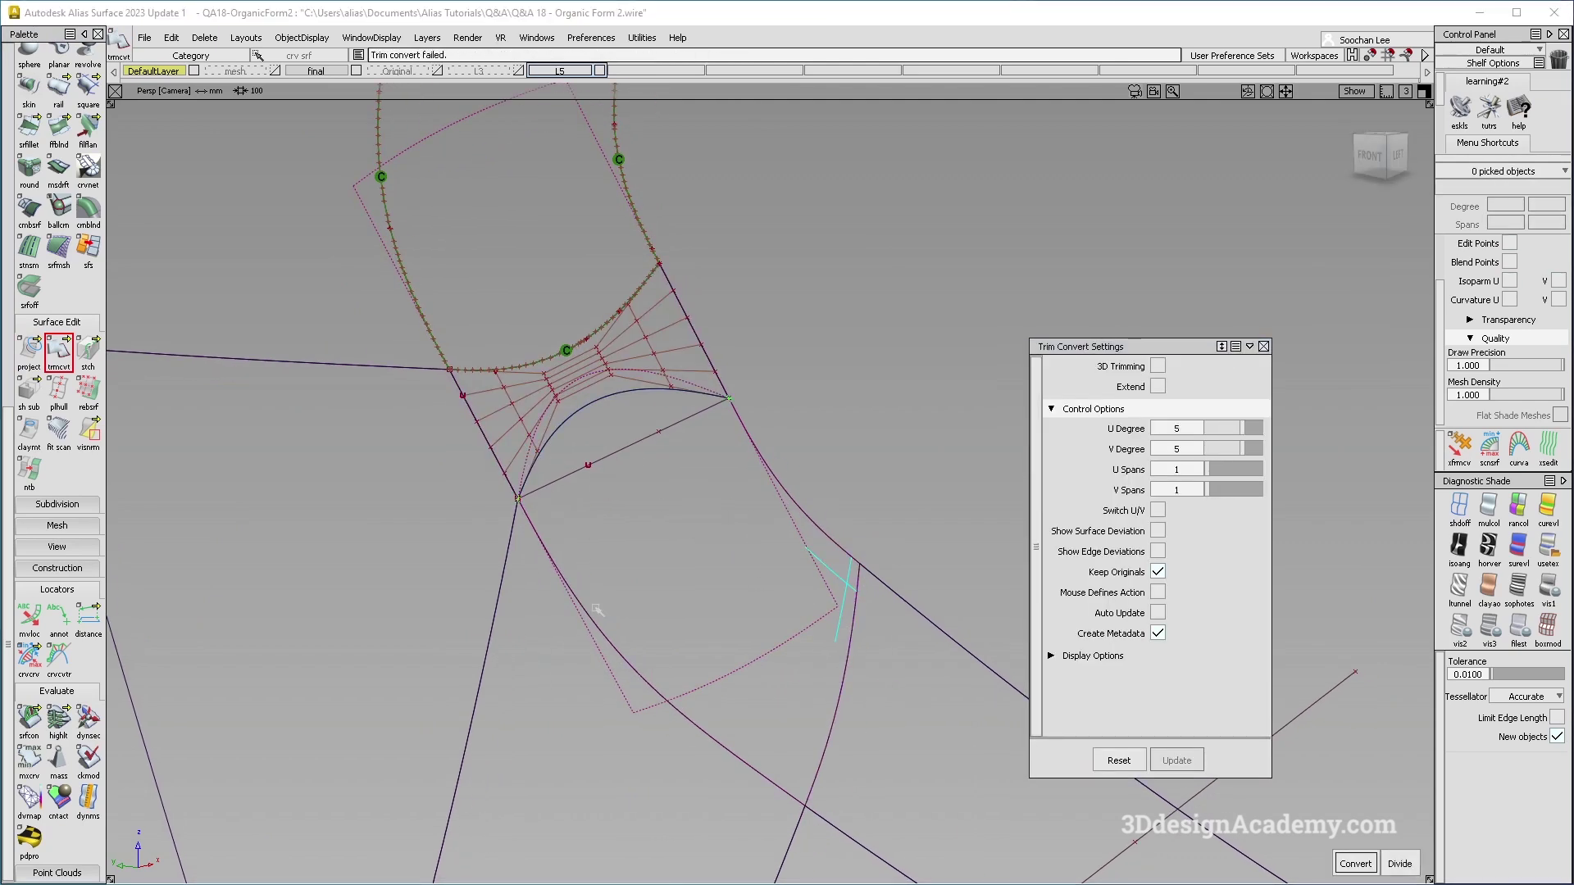
Step: Extend the lower corner blend's upper edge toward the strip by about 1.96 mm
scroll(89, 129, up, 5)
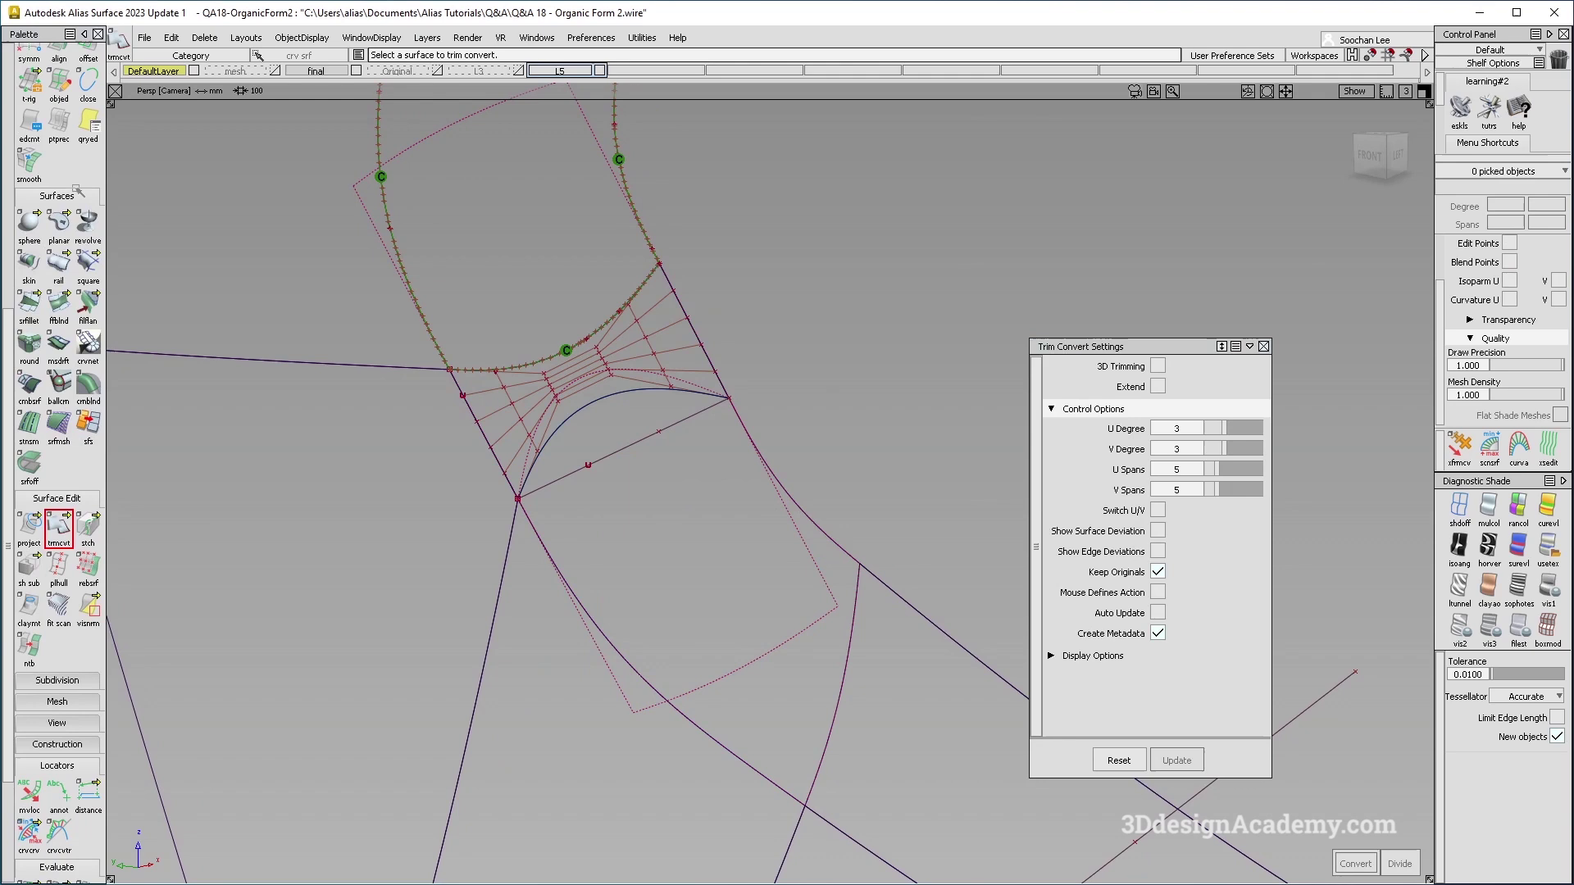
click(88, 129)
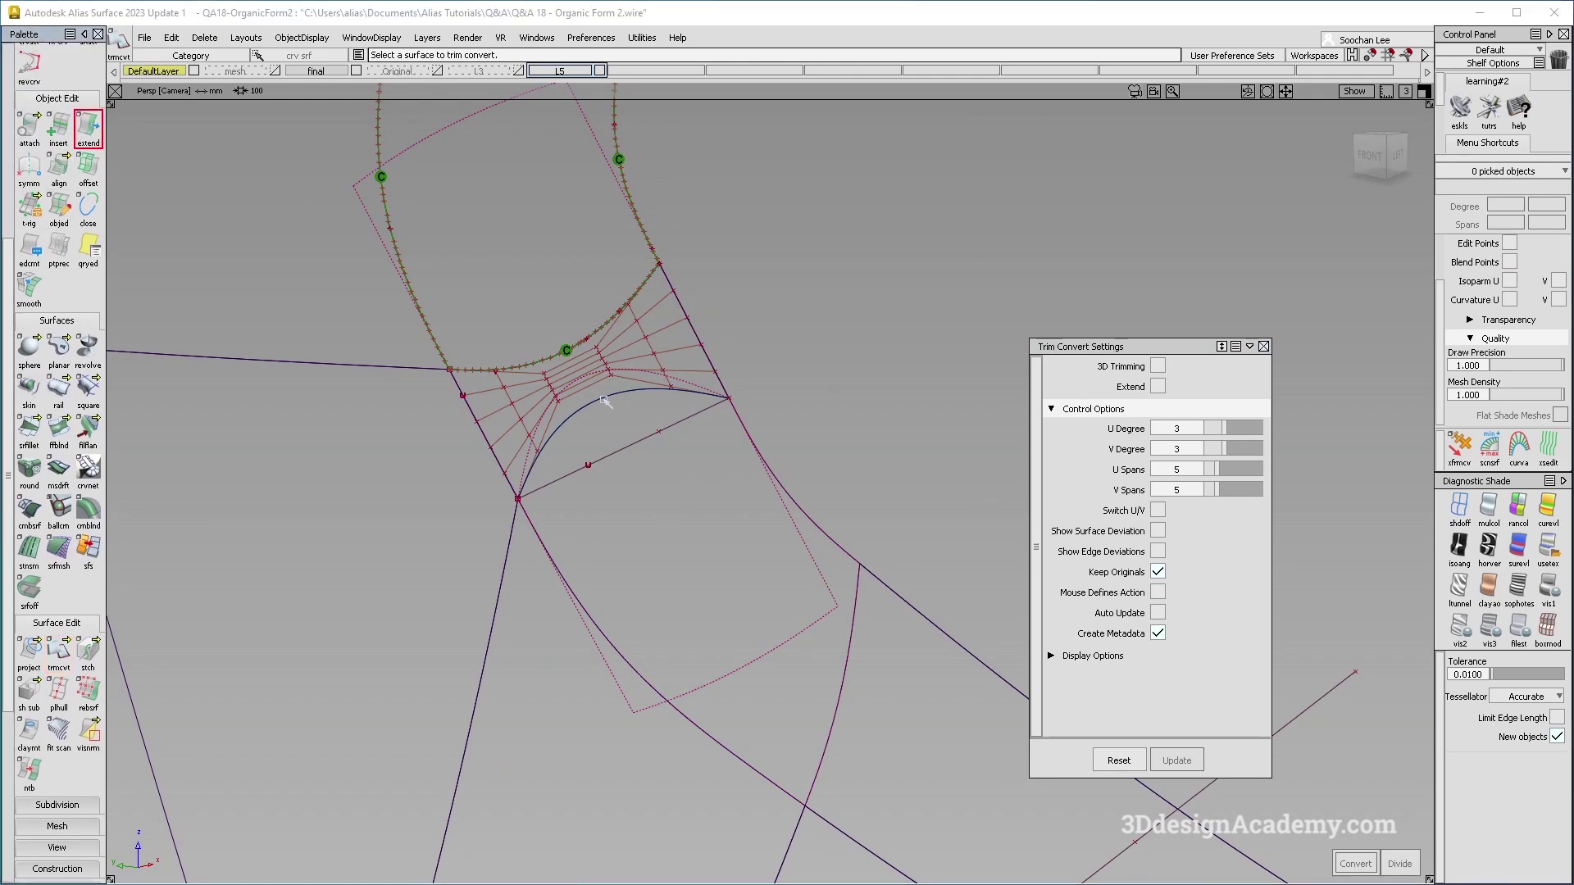
click(654, 378)
click(634, 380)
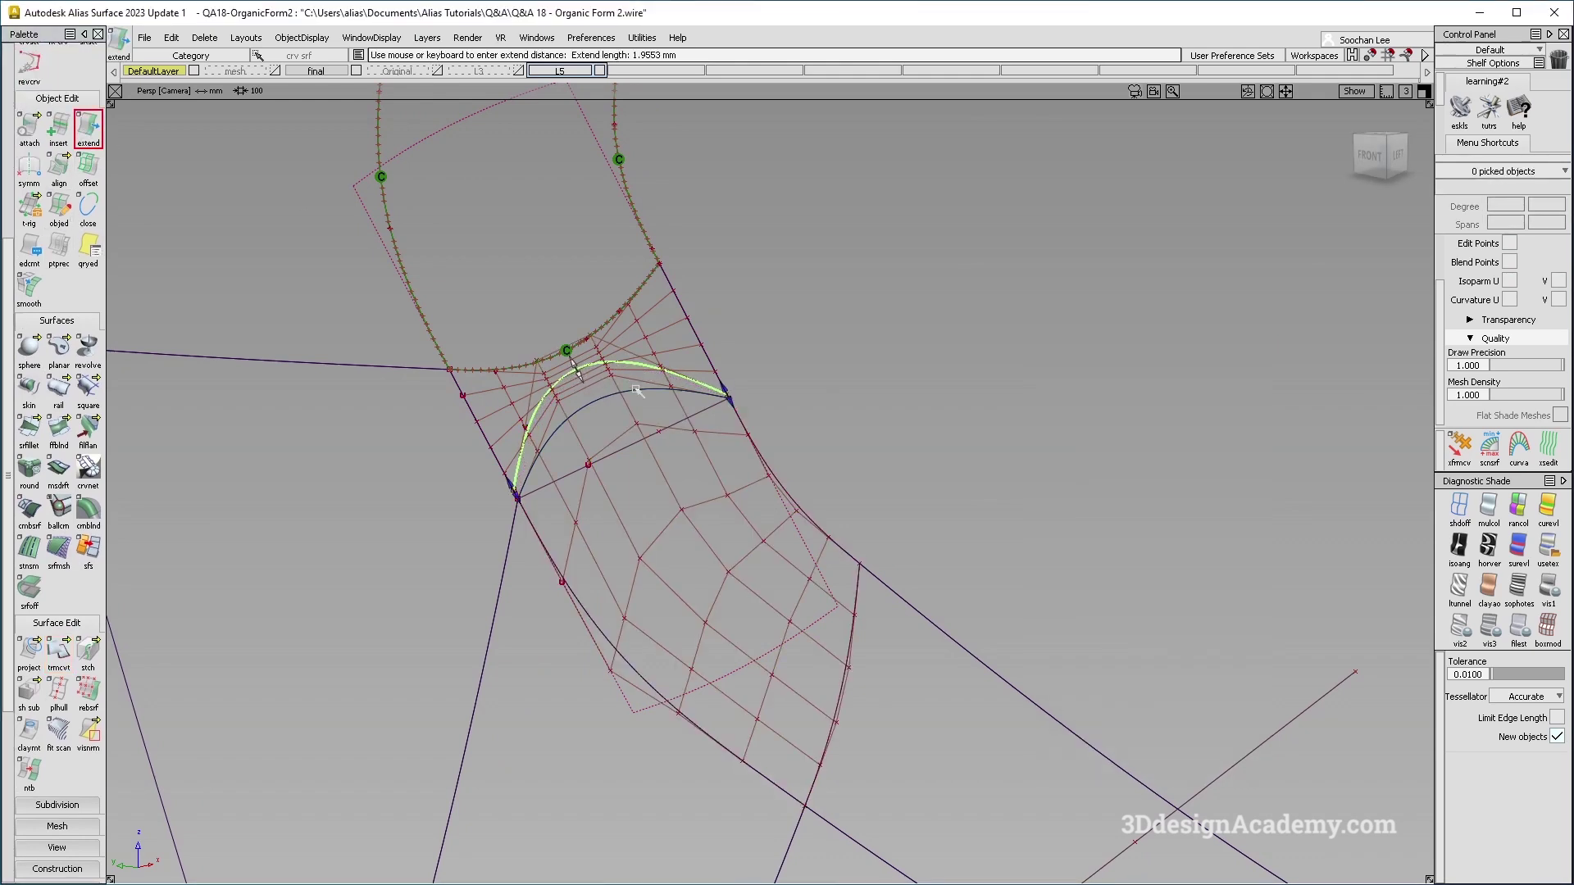
ctrl+shift+drag(681, 469, 623, 491)
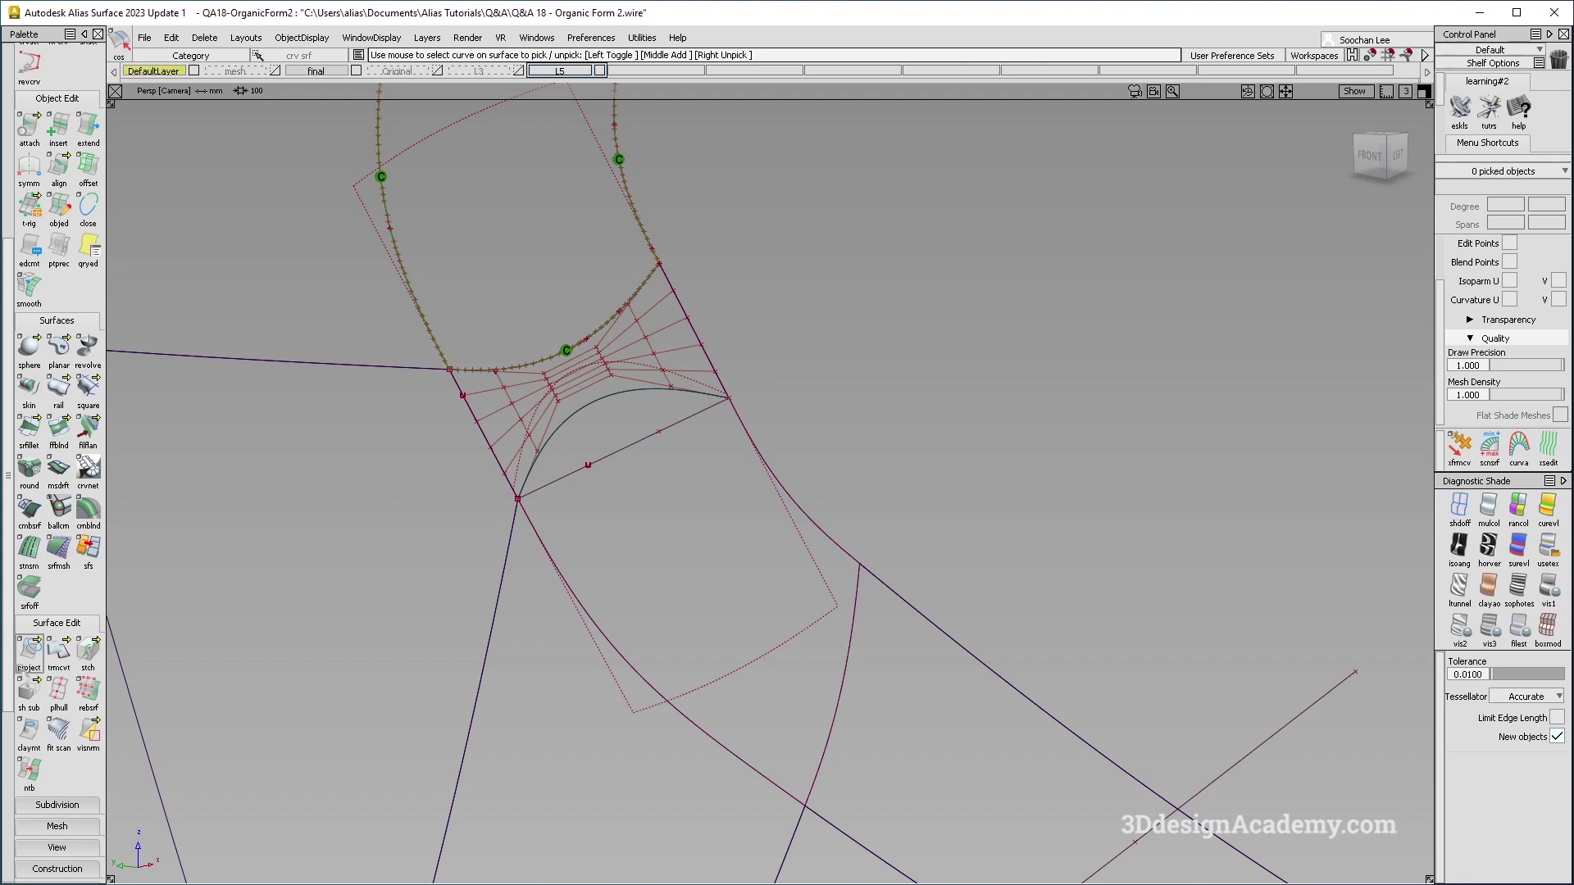
Step: Trim-convert the extended lower corner blend below the projected curve with degree 5 and 1 span in both directions, keeping the original
double_click(58, 652)
click(640, 361)
click(768, 715)
key(space)
alt+shift+drag(751, 633, 749, 660)
ctrl+shift+drag(678, 730, 678, 529)
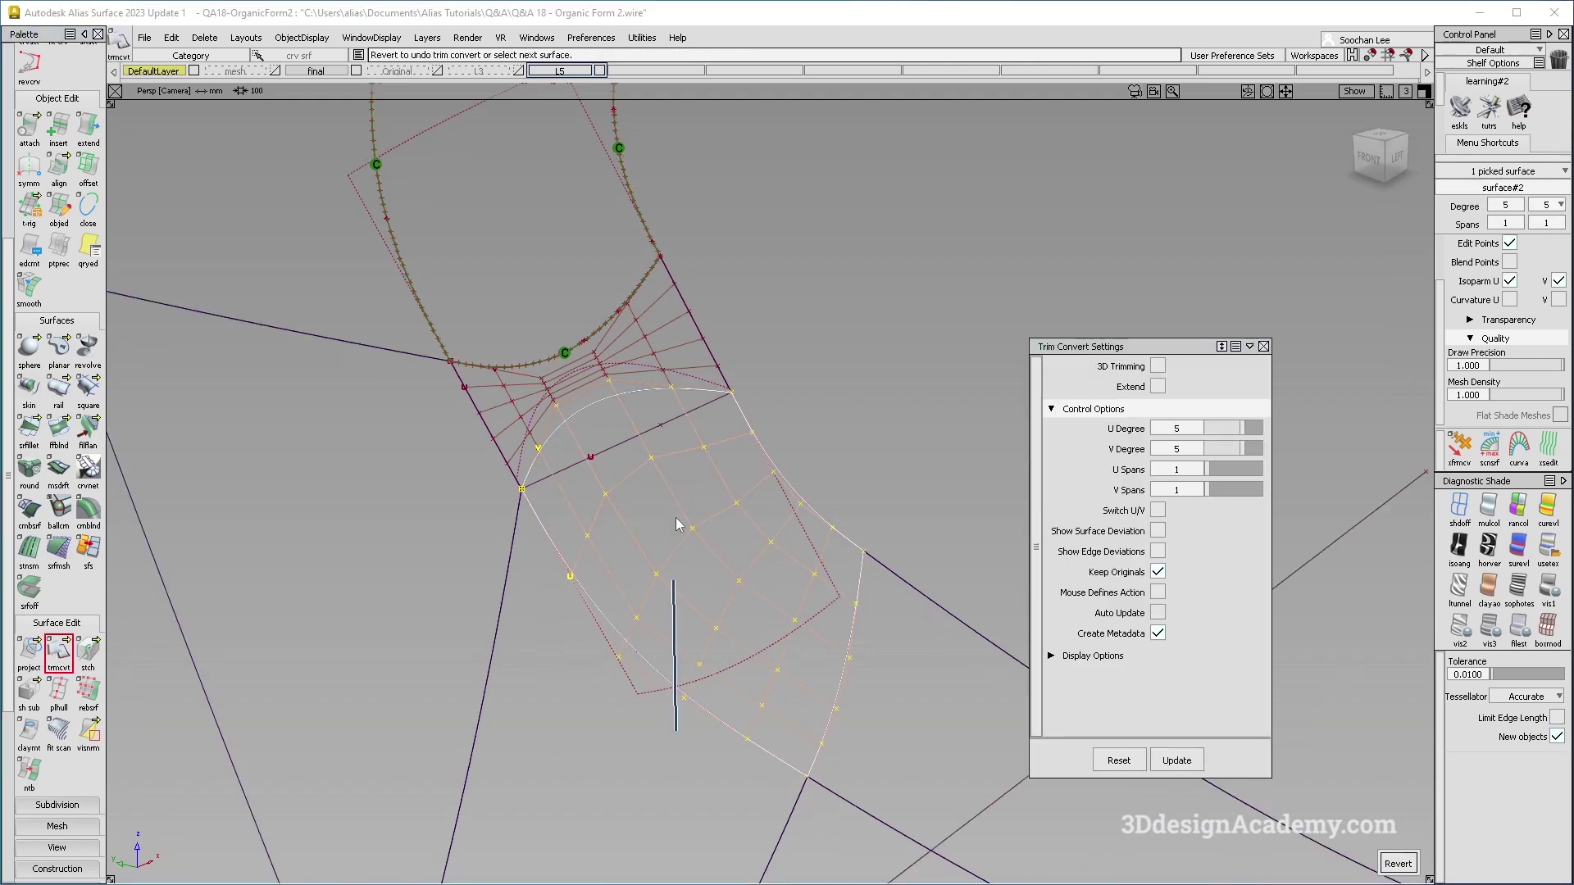
Step: Hide layer L5 and assign the original lower corner blend to it
mouse_move(770, 397)
ctrl+shift+mouse_down()
mouse_move(705, 397)
mouse_move(673, 453)
ctrl+shift+mouse_up()
alt+shift+drag(690, 505, 698, 471)
click(599, 71)
ctrl+shift+drag(653, 533, 652, 366)
click(647, 364)
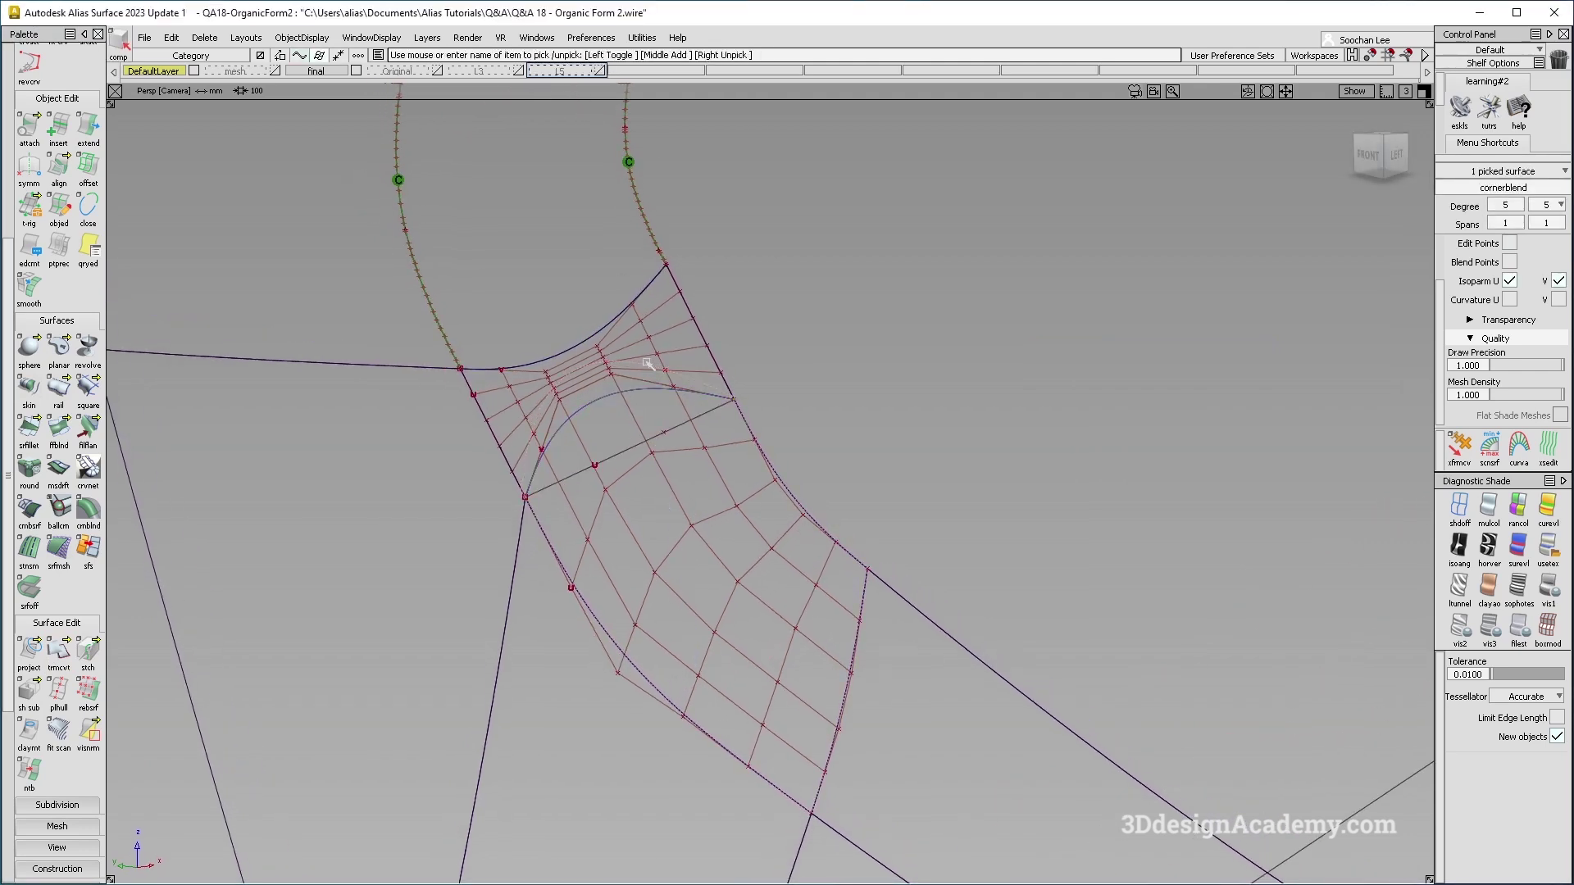
click(213, 31)
click(216, 77)
key(Return)
click(587, 69)
click(565, 86)
Step: Hide the control points and hulls of the converted lower surface
mouse_move(737, 532)
alt+shift+mouse_down()
mouse_move(769, 651)
mouse_move(726, 487)
alt+shift+mouse_up()
ctrl+shift+drag(779, 341, 633, 538)
click(759, 459)
ctrl+shift+drag(755, 465, 666, 542)
key(Delete)
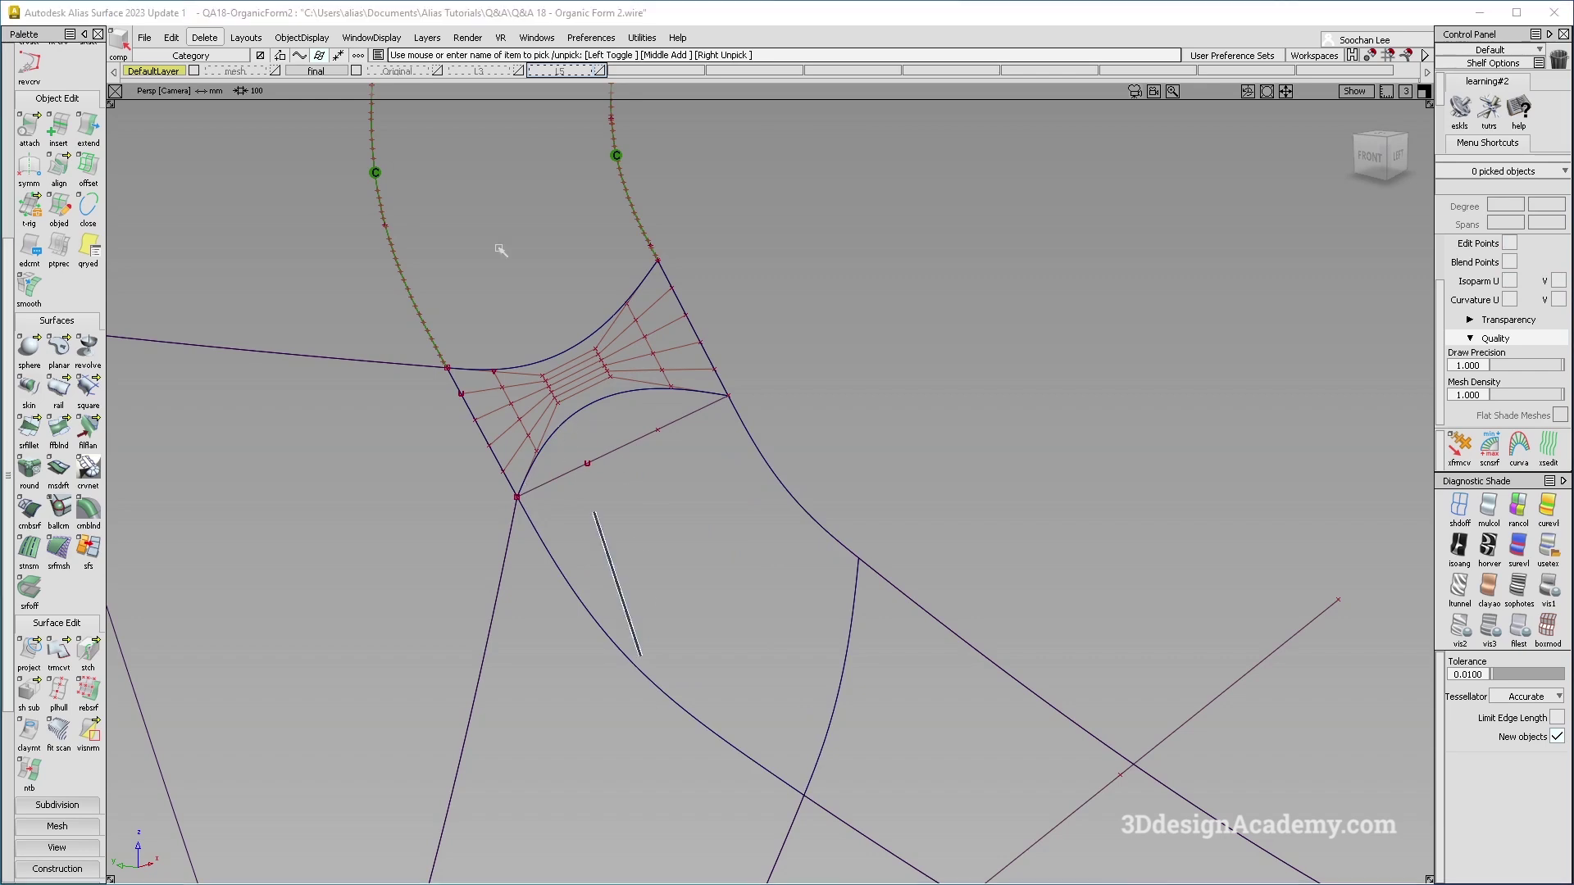
Step: Align both side edges of the converted lower surface to the adjacent surfaces with G2 continuity, degree 5 and 1 span
click(58, 129)
double_click(59, 169)
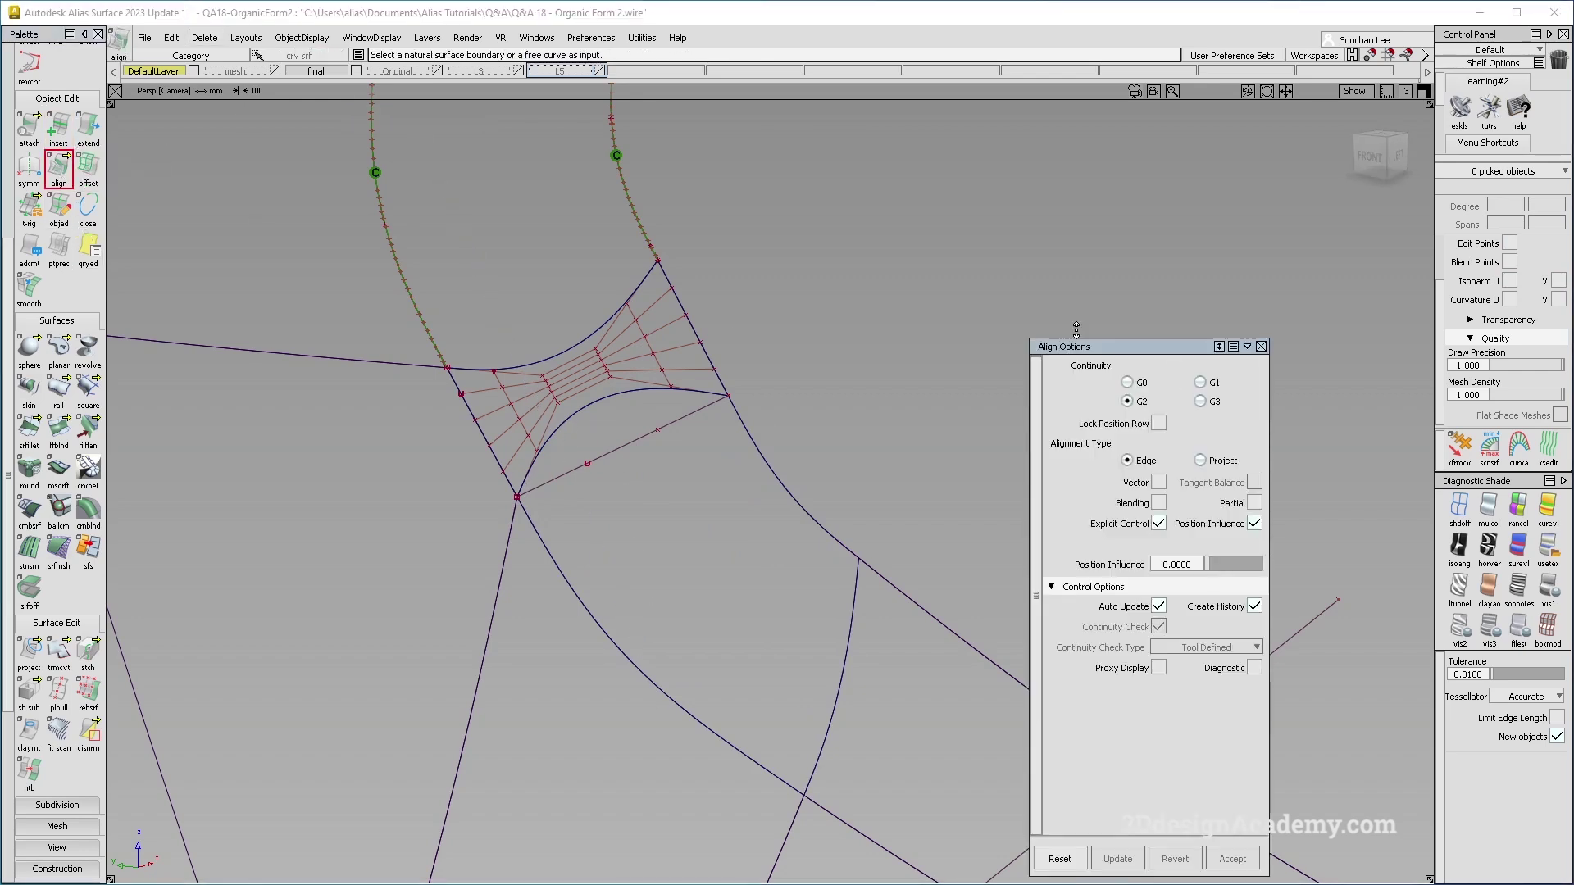
click(659, 688)
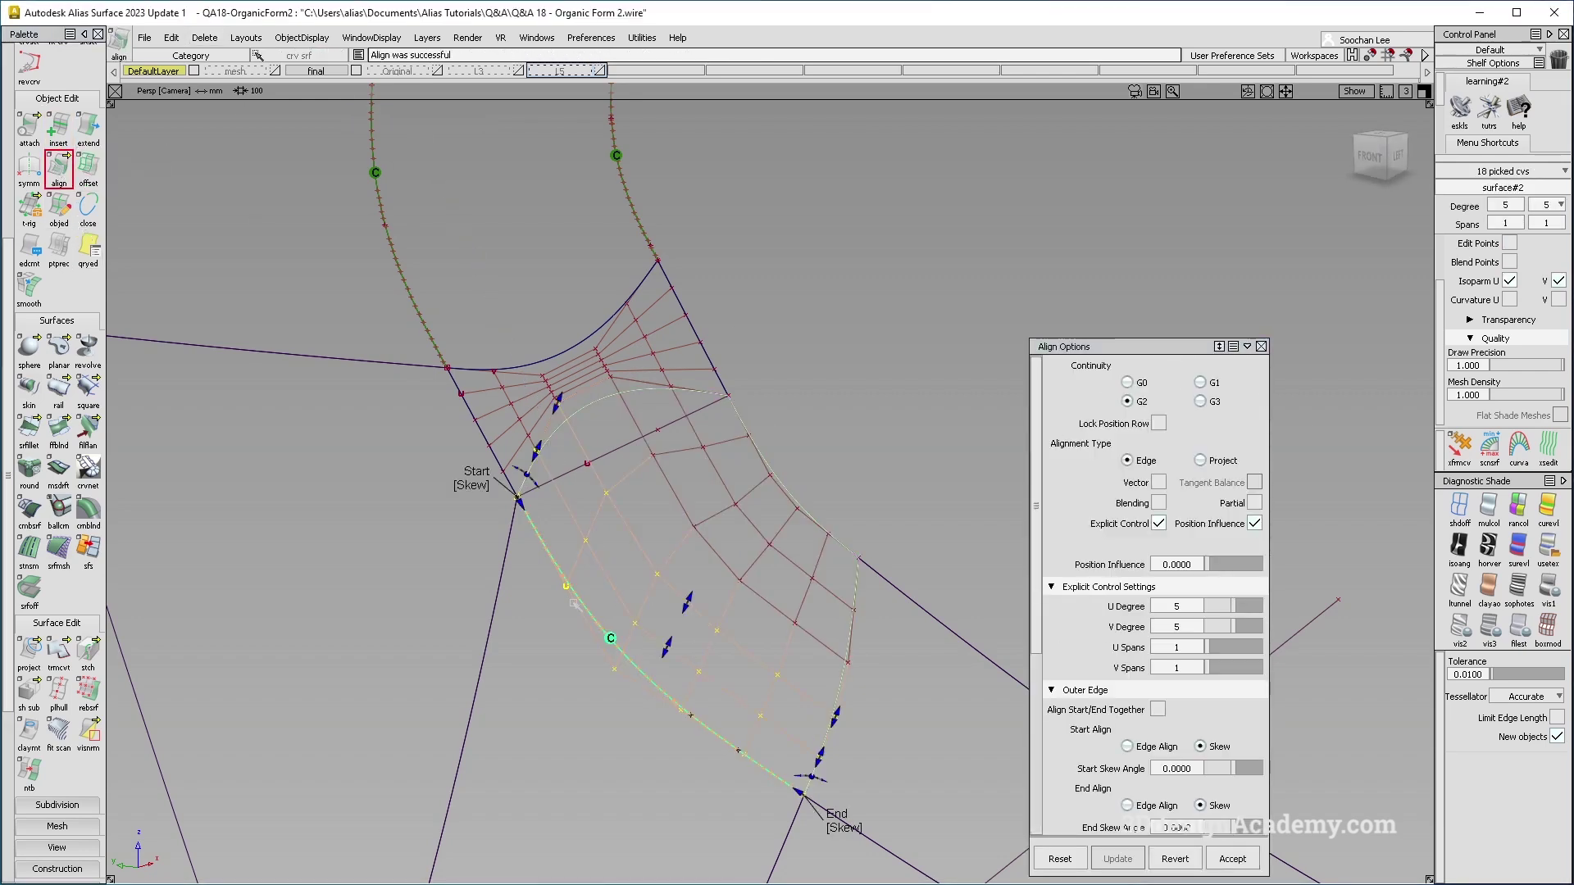
click(771, 472)
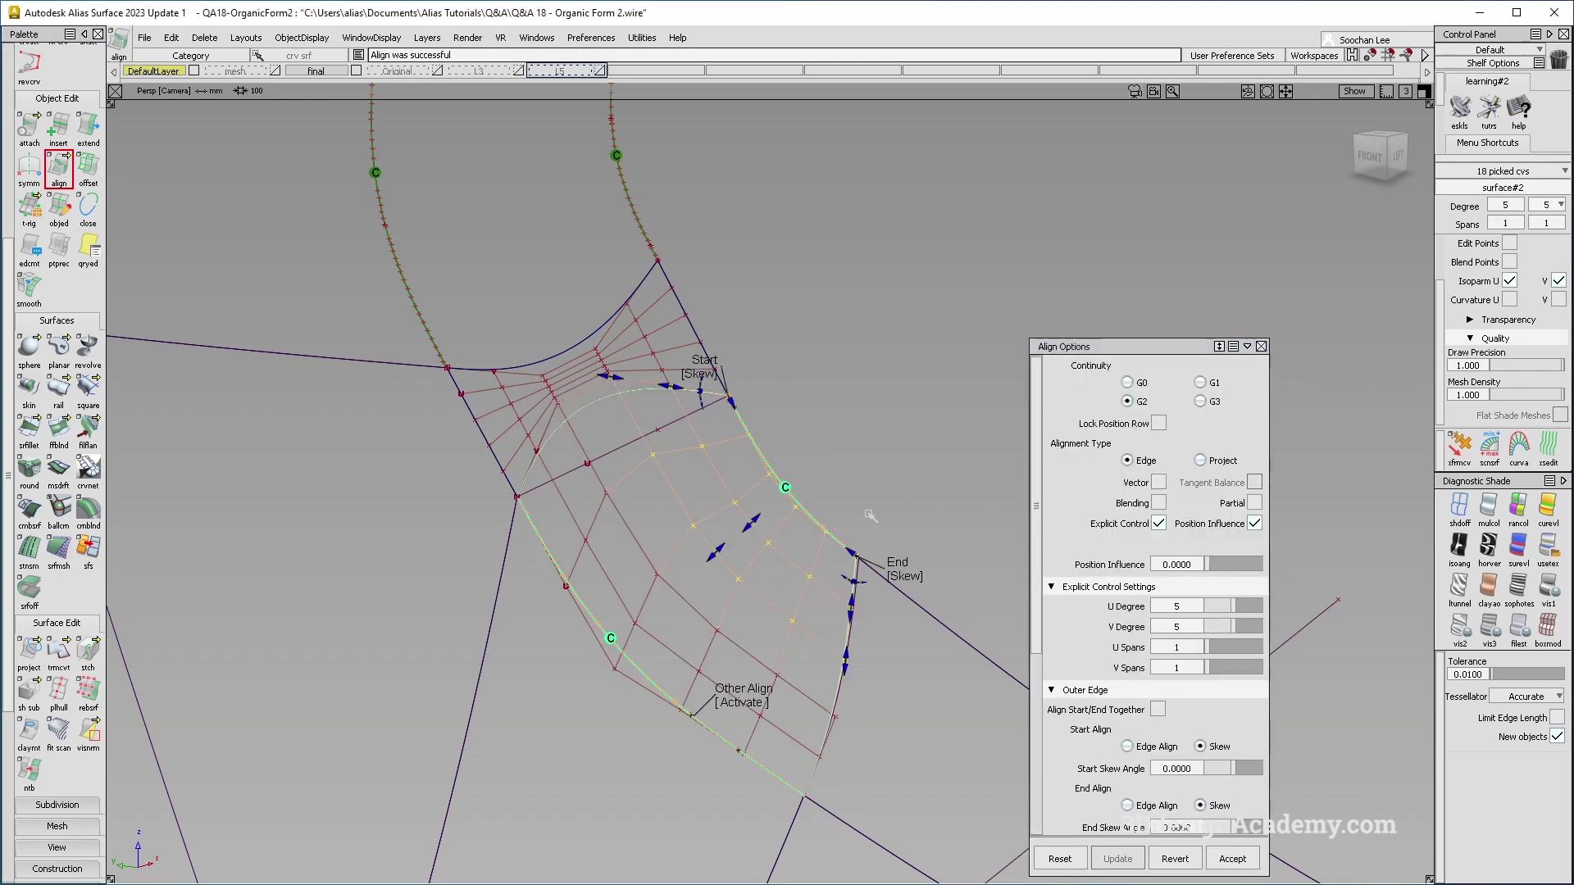
Step: Clear the continuity locators from the surface edges
alt+shift+drag(787, 443, 779, 475)
ctrl+shift+drag(615, 508, 583, 380)
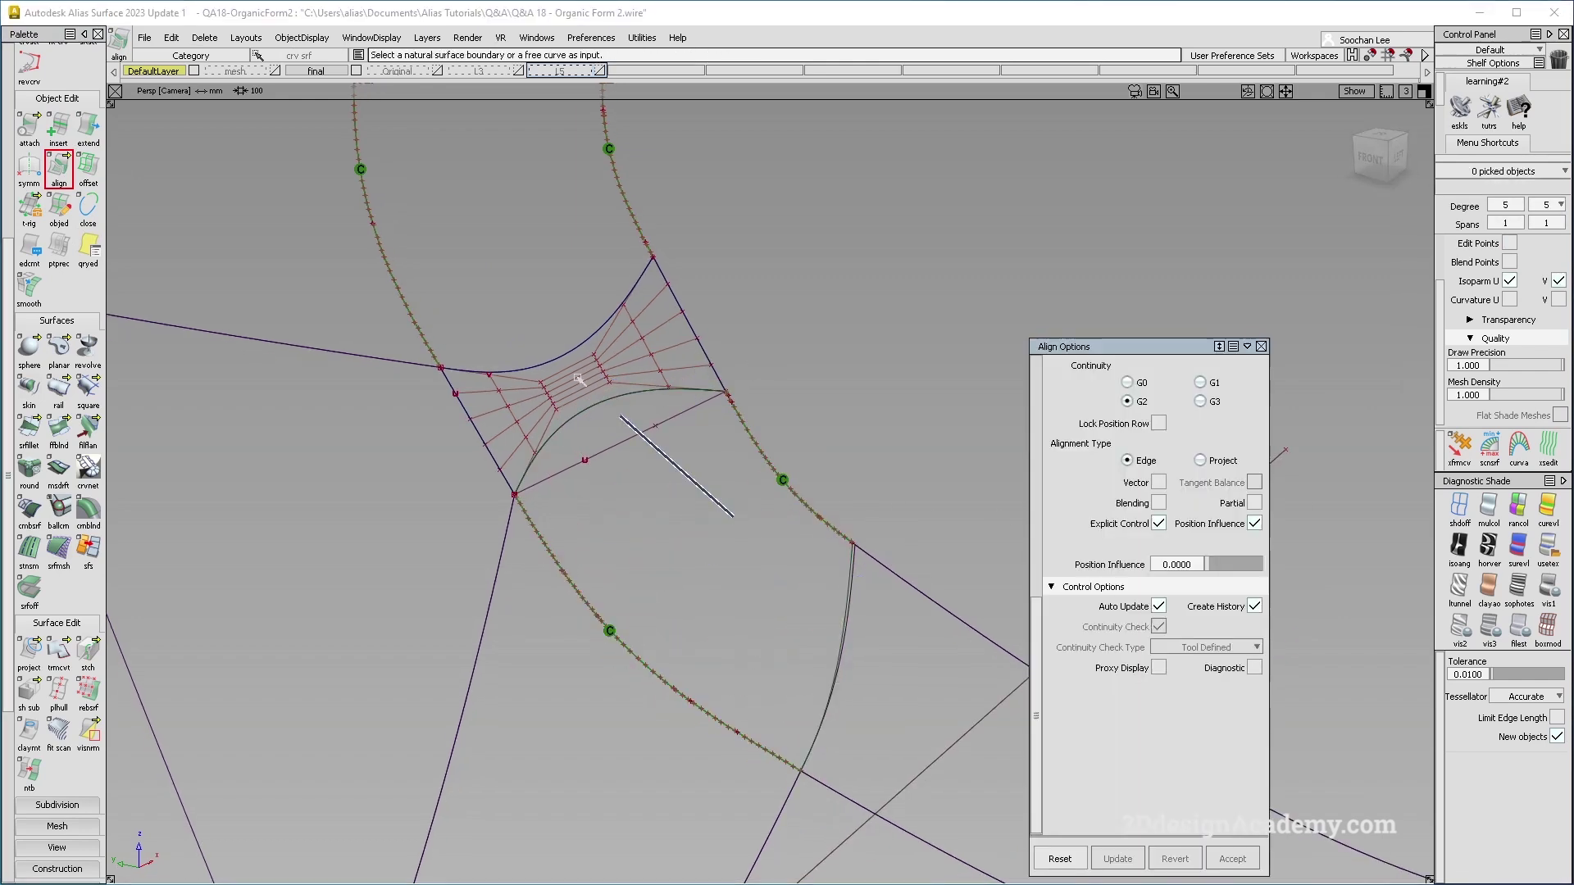
alt+shift+right_drag(557, 369, 607, 369)
ctrl+shift+drag(568, 572, 459, 231)
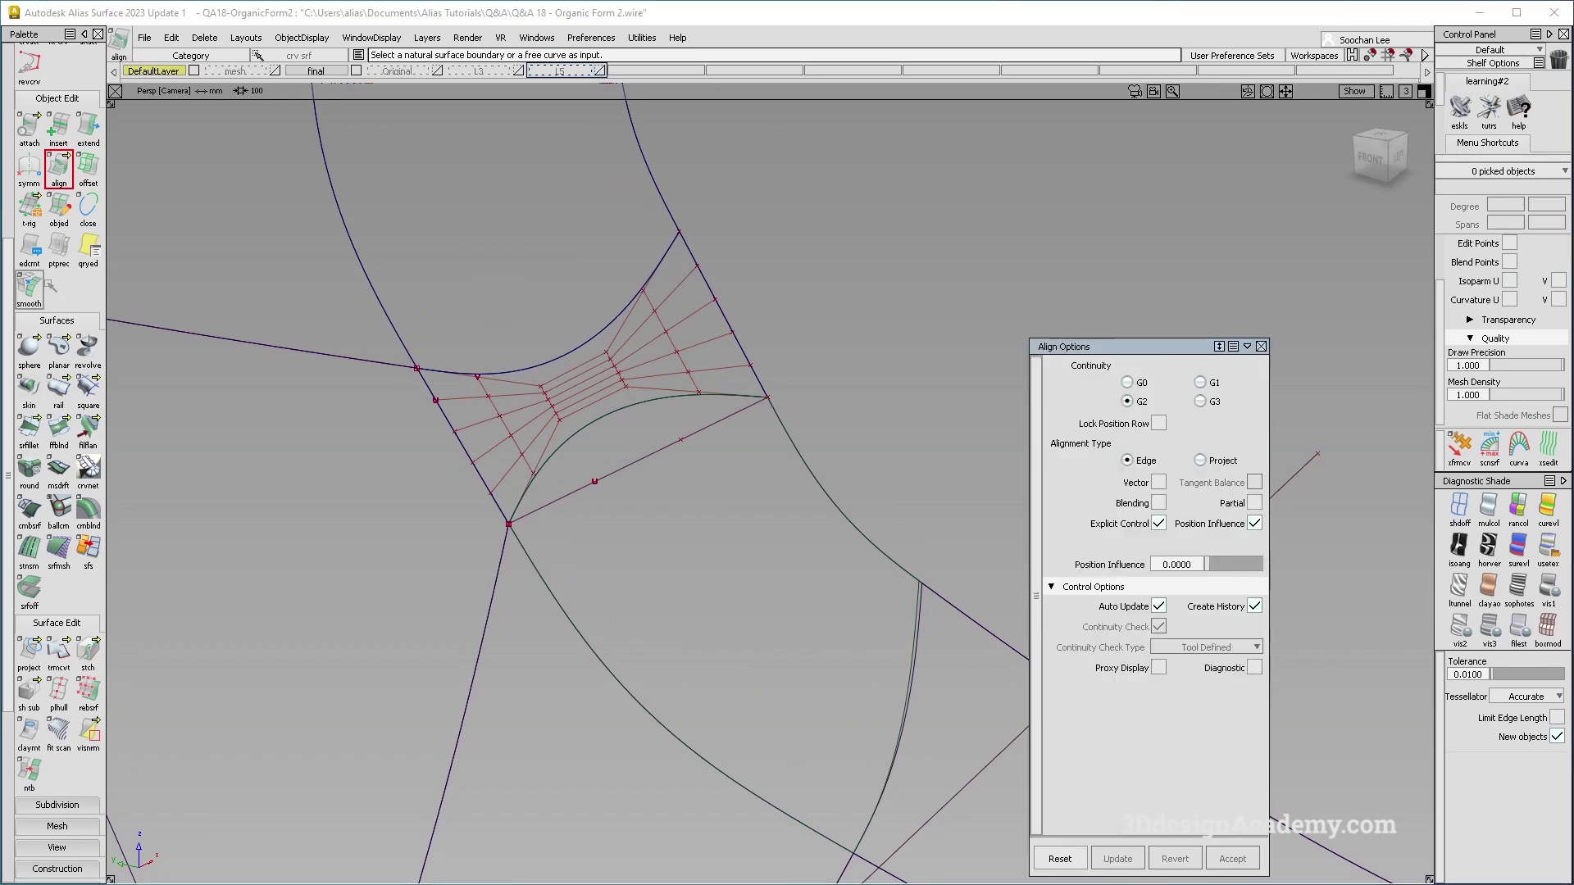
Step: Check the surface continuity along the converted strip's edges
scroll(56, 778, down, 3)
click(28, 848)
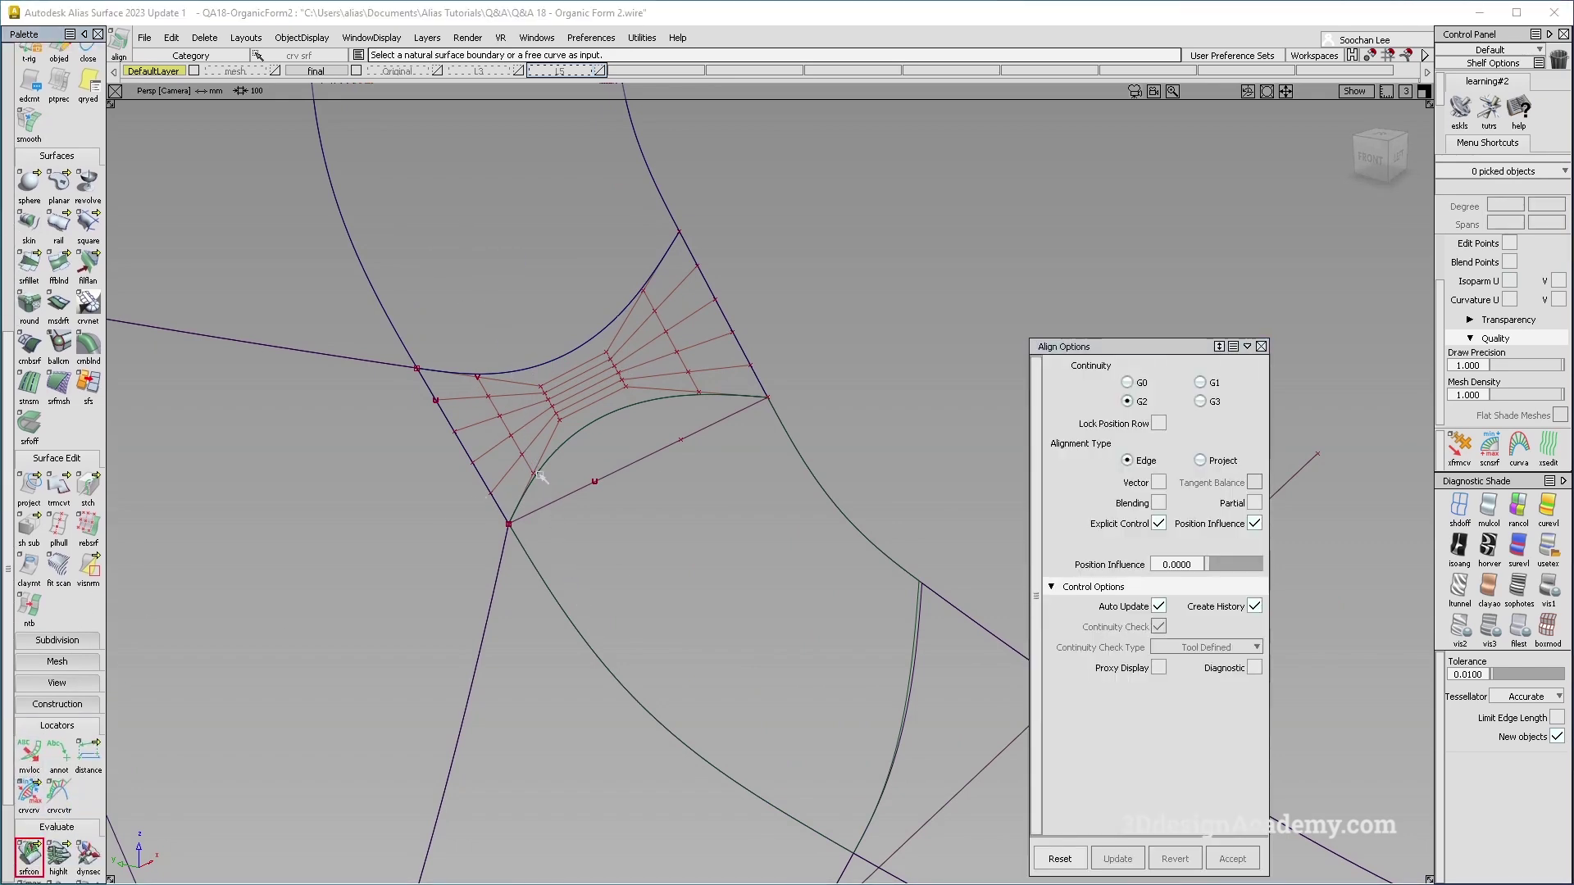
click(539, 467)
click(465, 450)
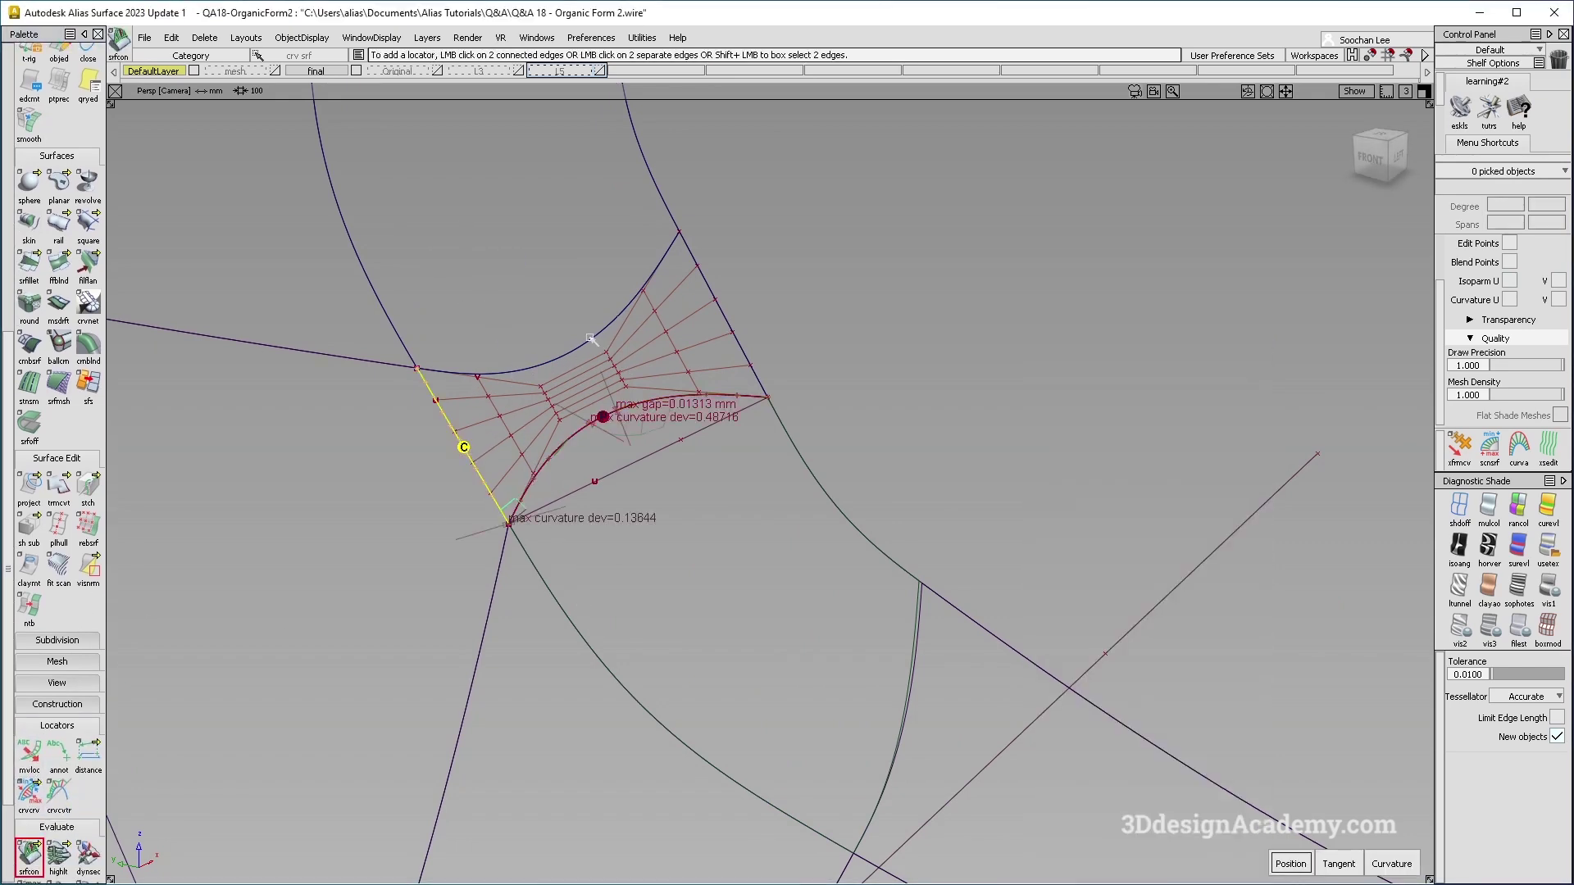
click(724, 321)
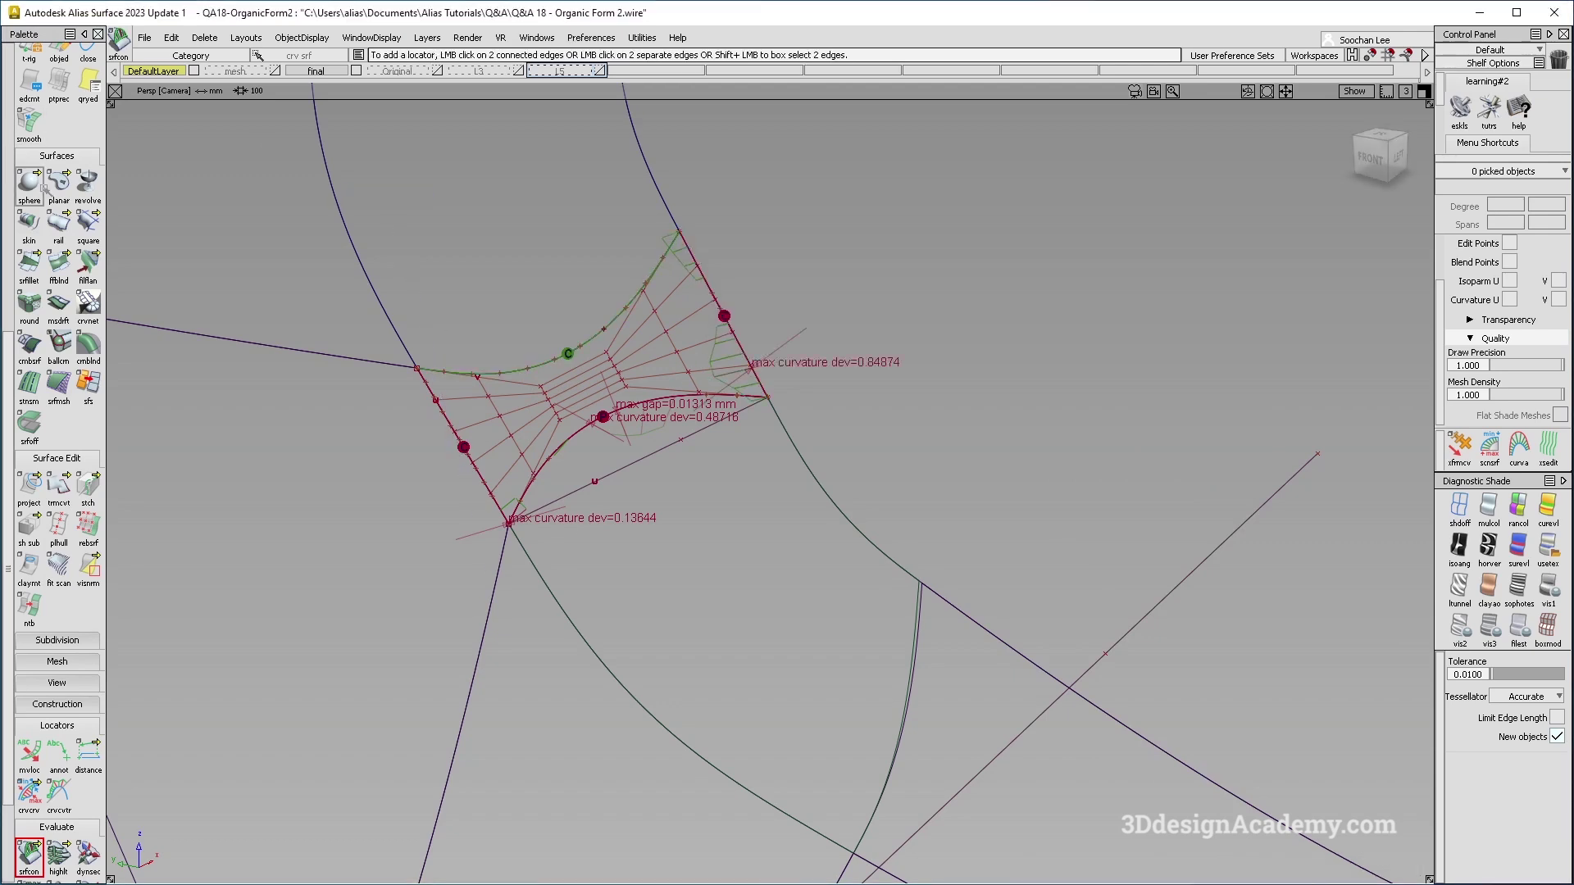
Step: Align the converted strip's lower edge to the converted lower surface with G2 continuity and explicit control
scroll(56, 492, up, 2)
click(53, 116)
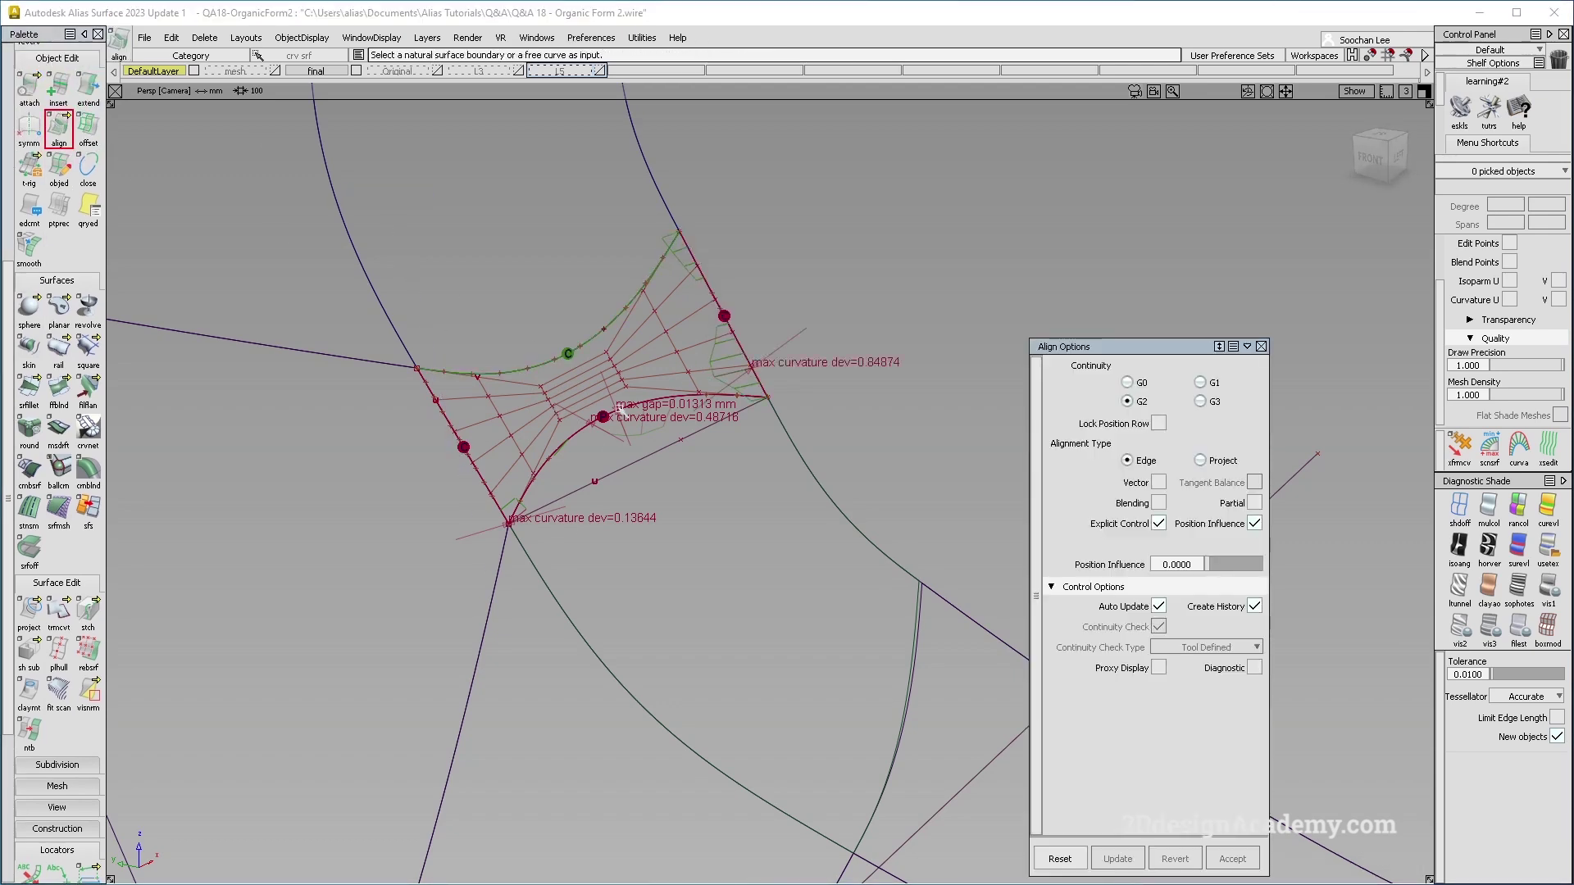
click(618, 409)
click(648, 418)
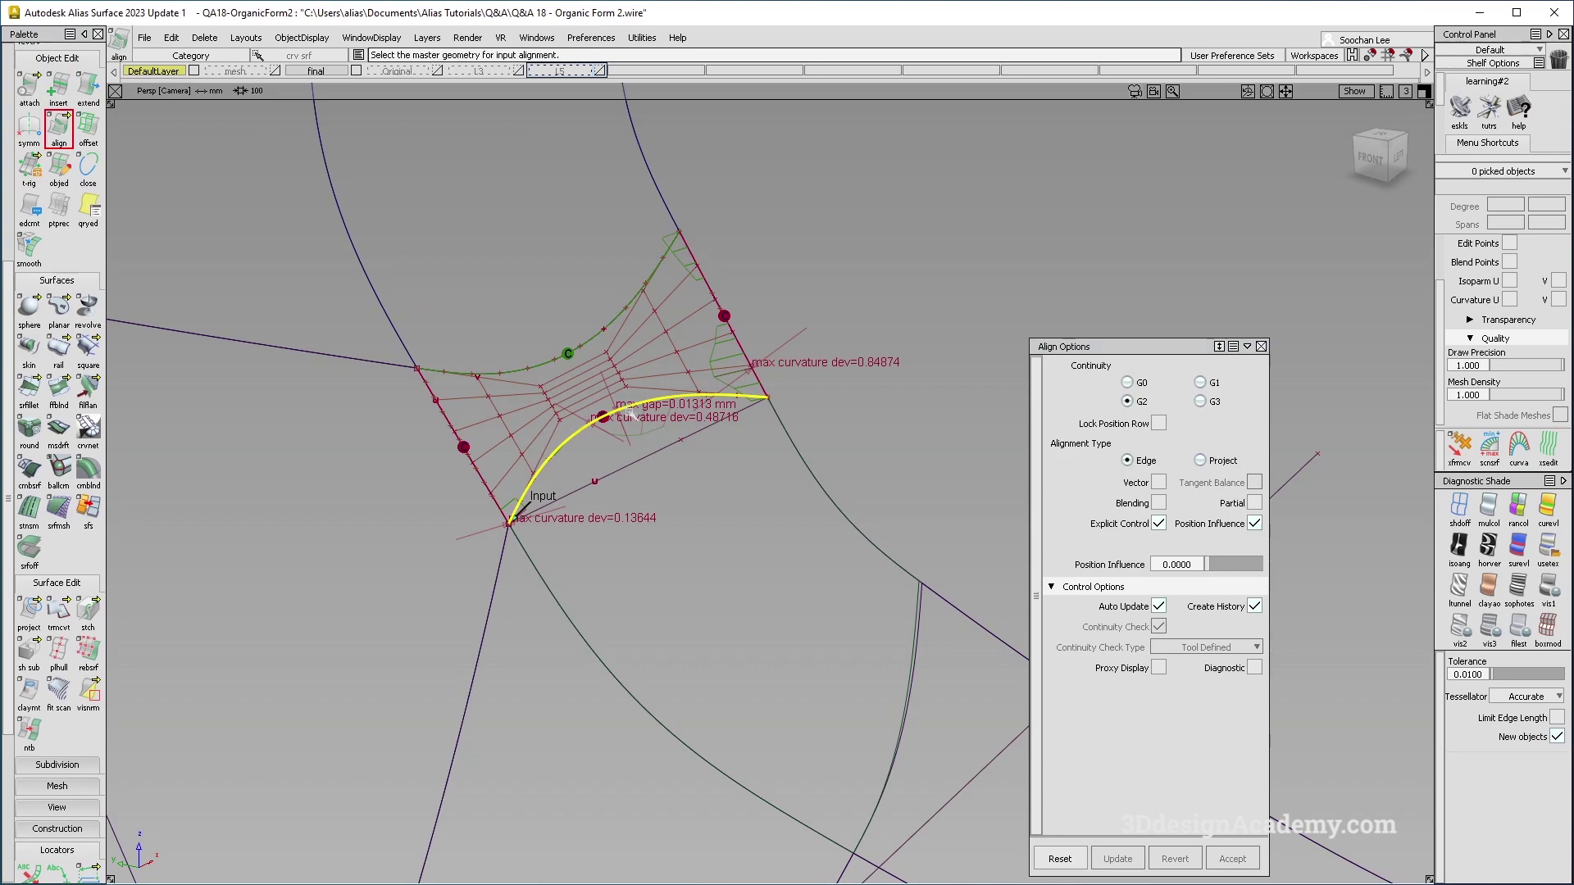
click(643, 420)
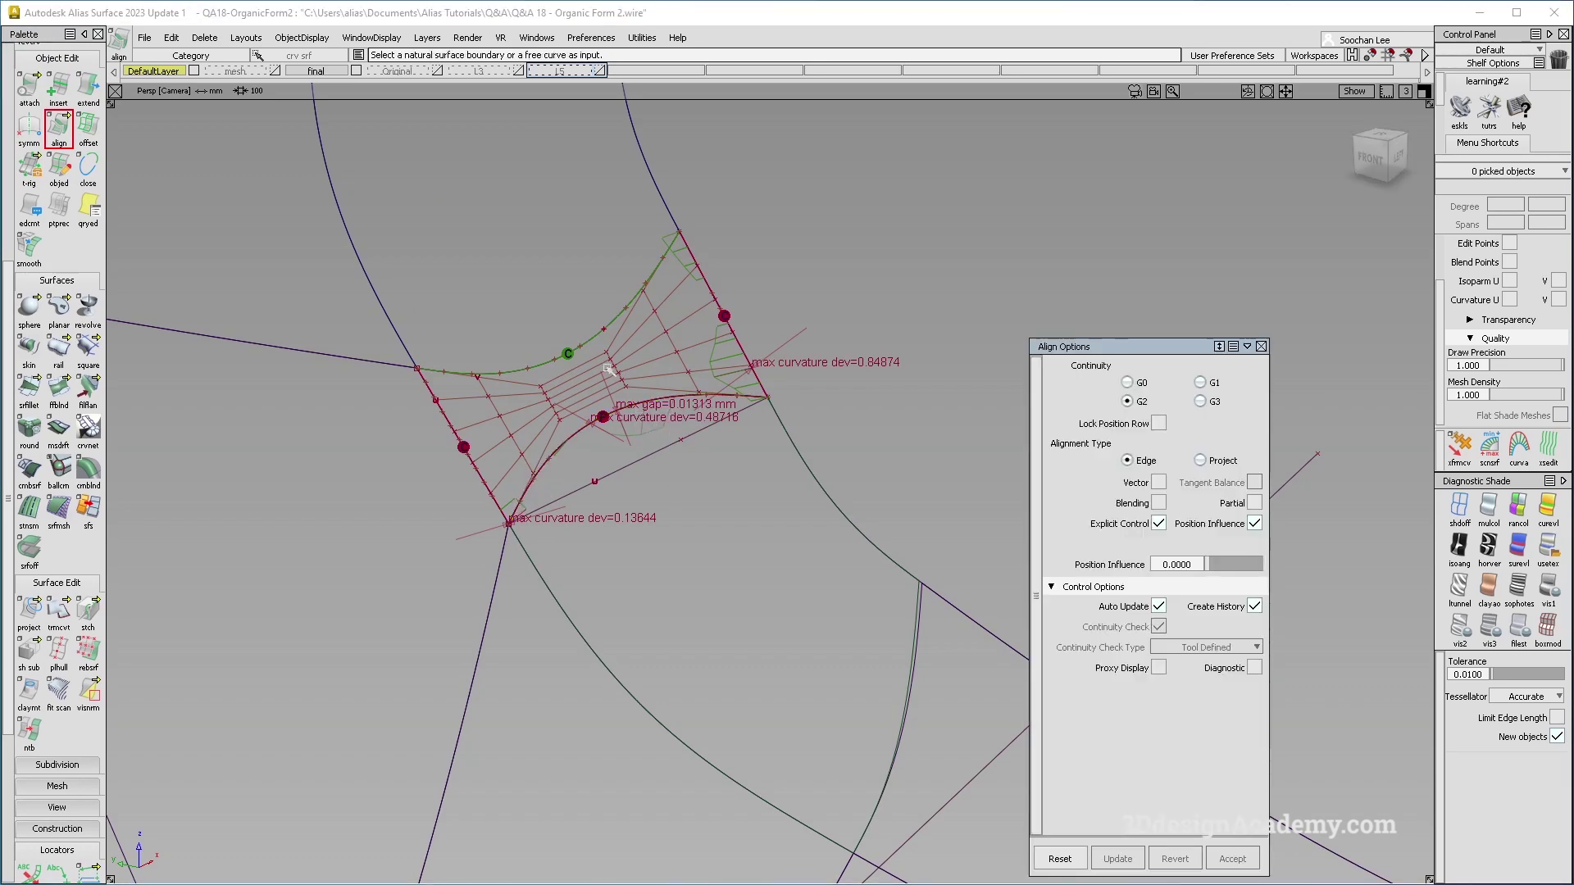
click(648, 405)
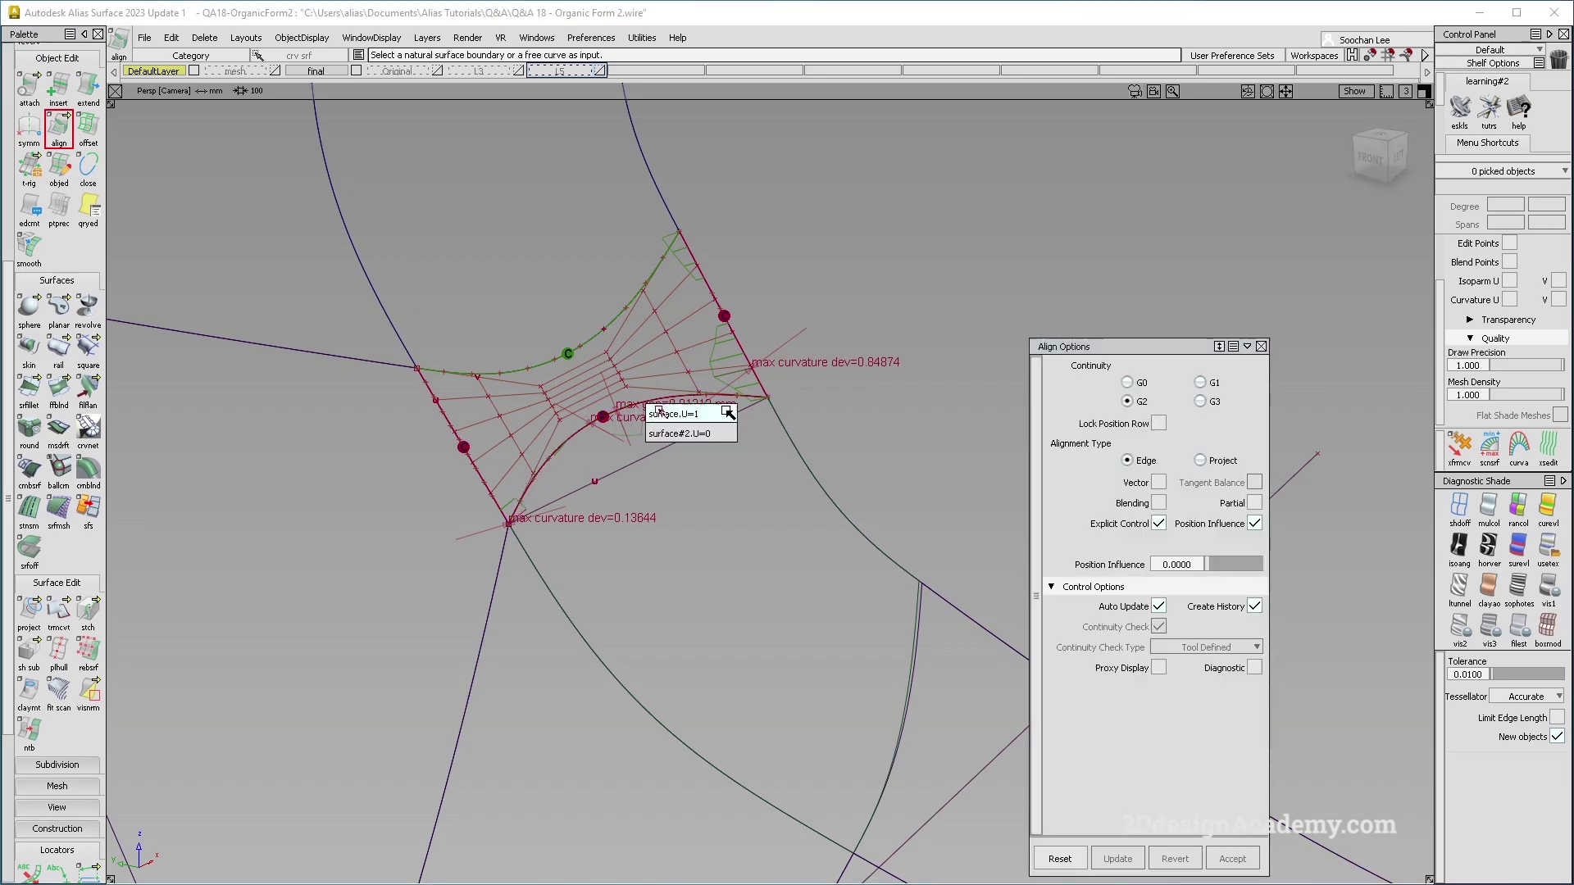
click(683, 423)
click(648, 404)
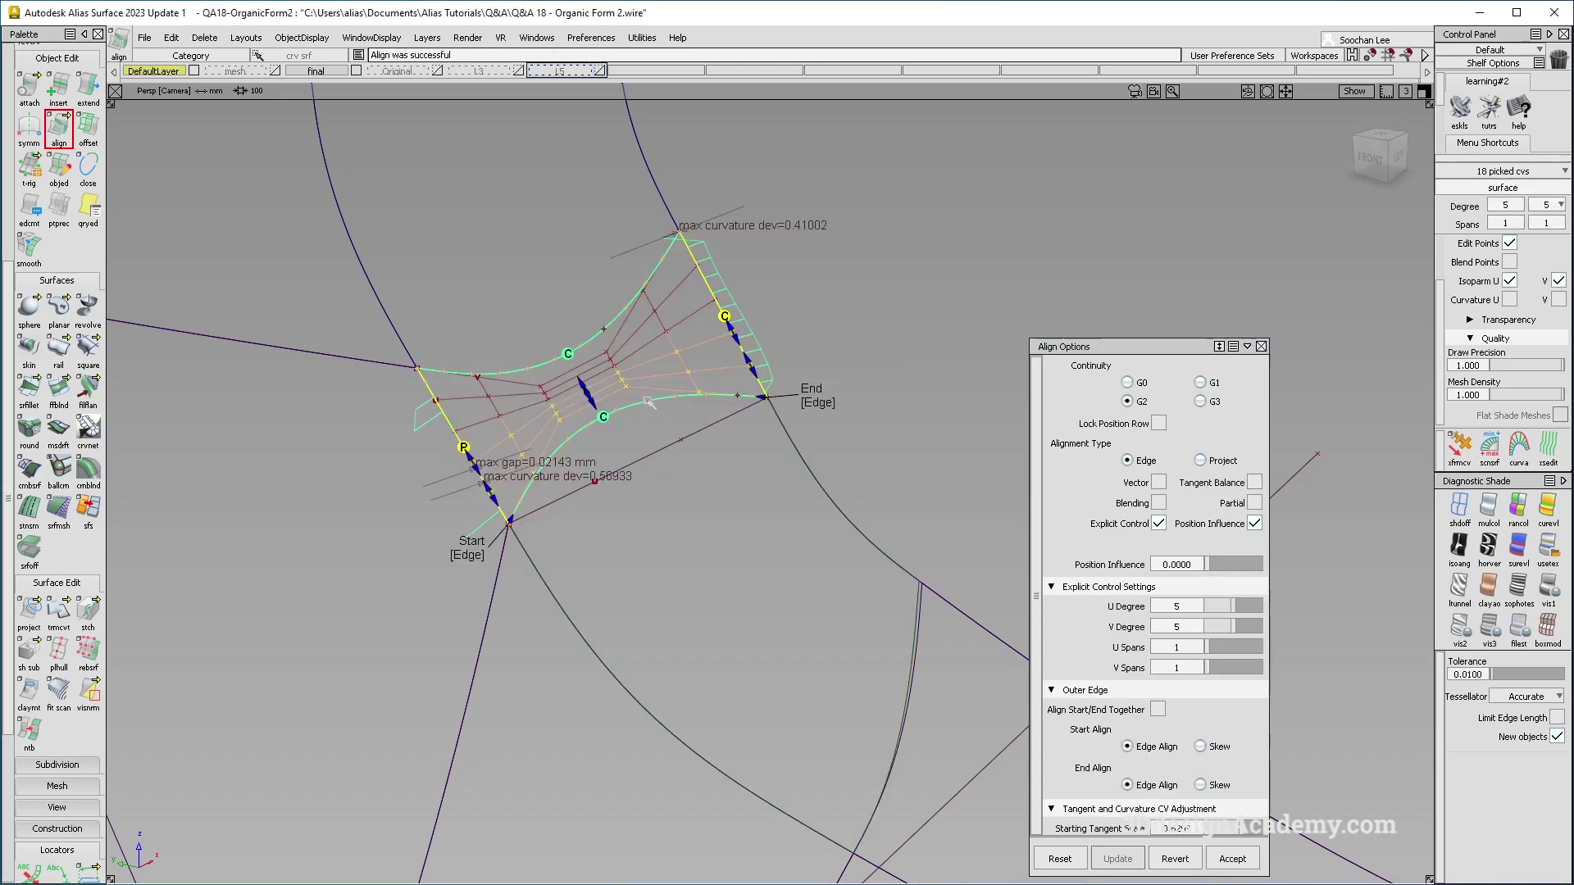
Step: Align the converted strip's left side edge to the adjacent surface with G2 continuity, accepting the removal of its construction history
alt+shift+drag(681, 445, 627, 438)
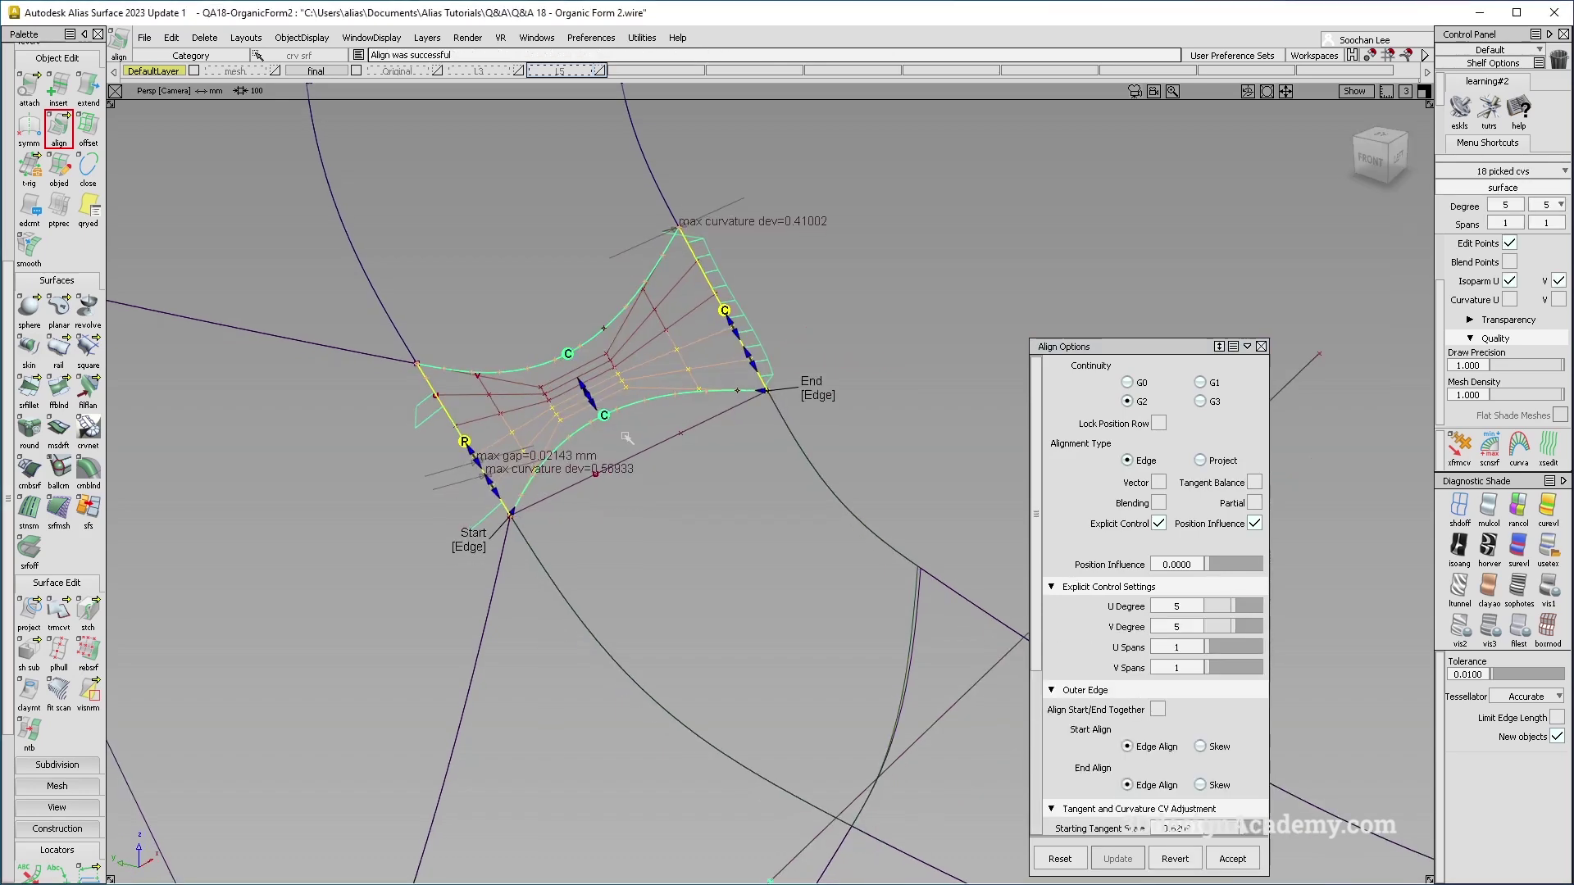
alt+shift+drag(492, 485, 495, 490)
alt+shift+right_drag(470, 486, 574, 496)
mouse_move(574, 495)
alt+shift+mouse_down()
mouse_move(618, 506)
mouse_move(592, 501)
alt+shift+mouse_up()
click(448, 396)
click(448, 403)
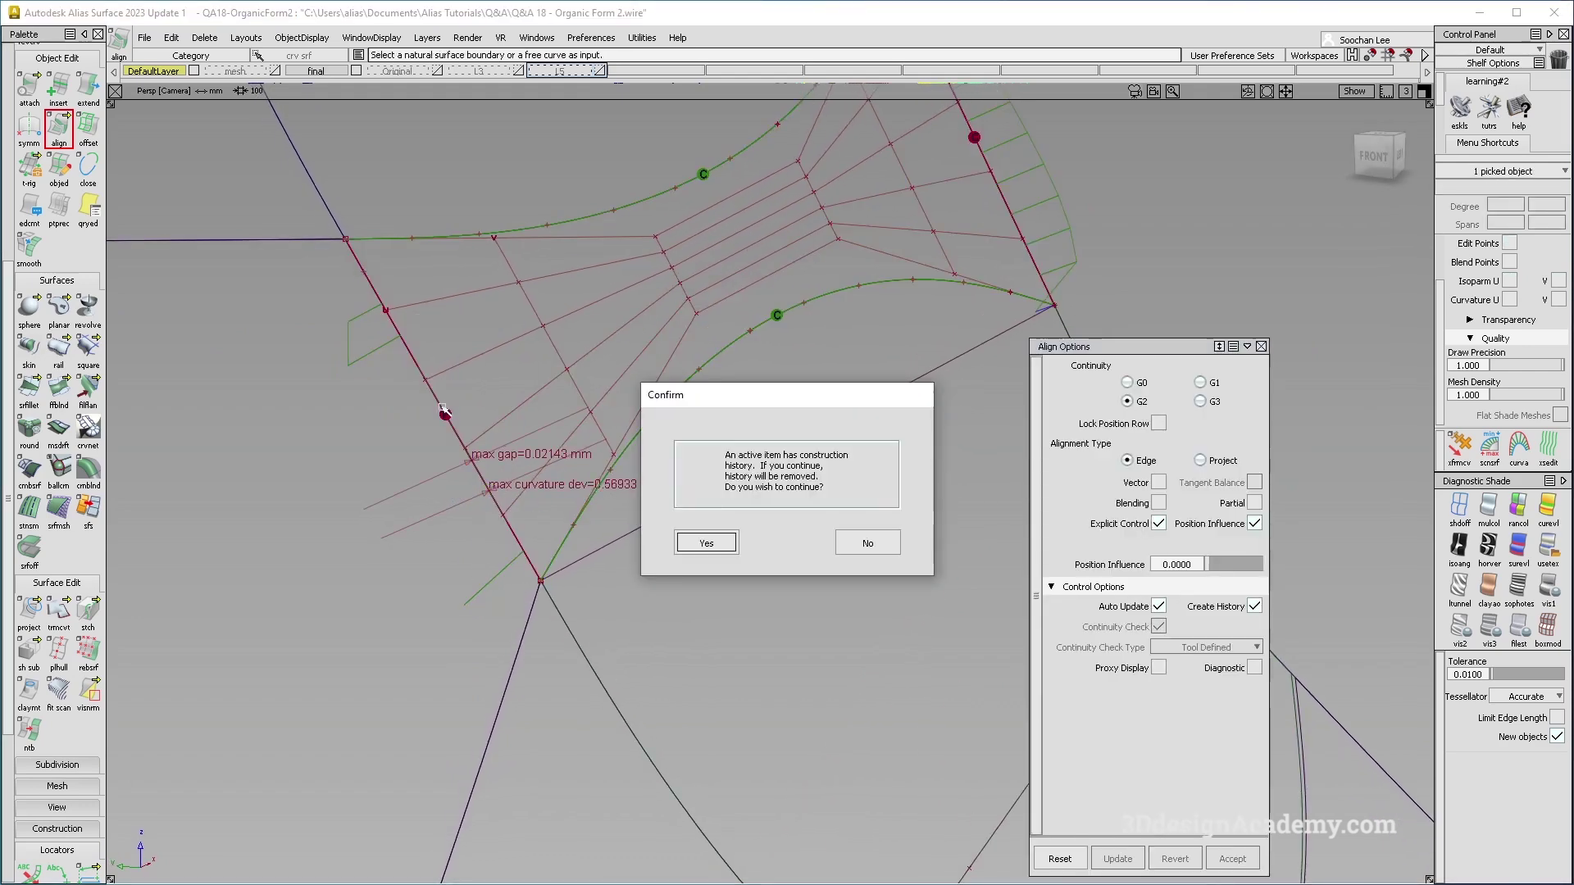
key(Return)
click(445, 410)
Step: Align the converted strip's right side edge to its neighbouring surface with G2 continuity, degree 5 and 1 span
alt+shift+right_drag(762, 398, 701, 396)
mouse_move(700, 396)
alt+shift+mouse_down()
mouse_move(687, 400)
mouse_move(696, 382)
alt+shift+mouse_up()
click(694, 377)
click(687, 355)
click(687, 355)
alt+shift+right_drag(591, 394, 668, 385)
alt+shift+drag(652, 405, 647, 450)
alt+shift+right_drag(600, 459, 693, 463)
alt+shift+drag(692, 464, 725, 389)
alt+shift+right_drag(726, 390, 617, 392)
alt+shift+drag(617, 392, 613, 427)
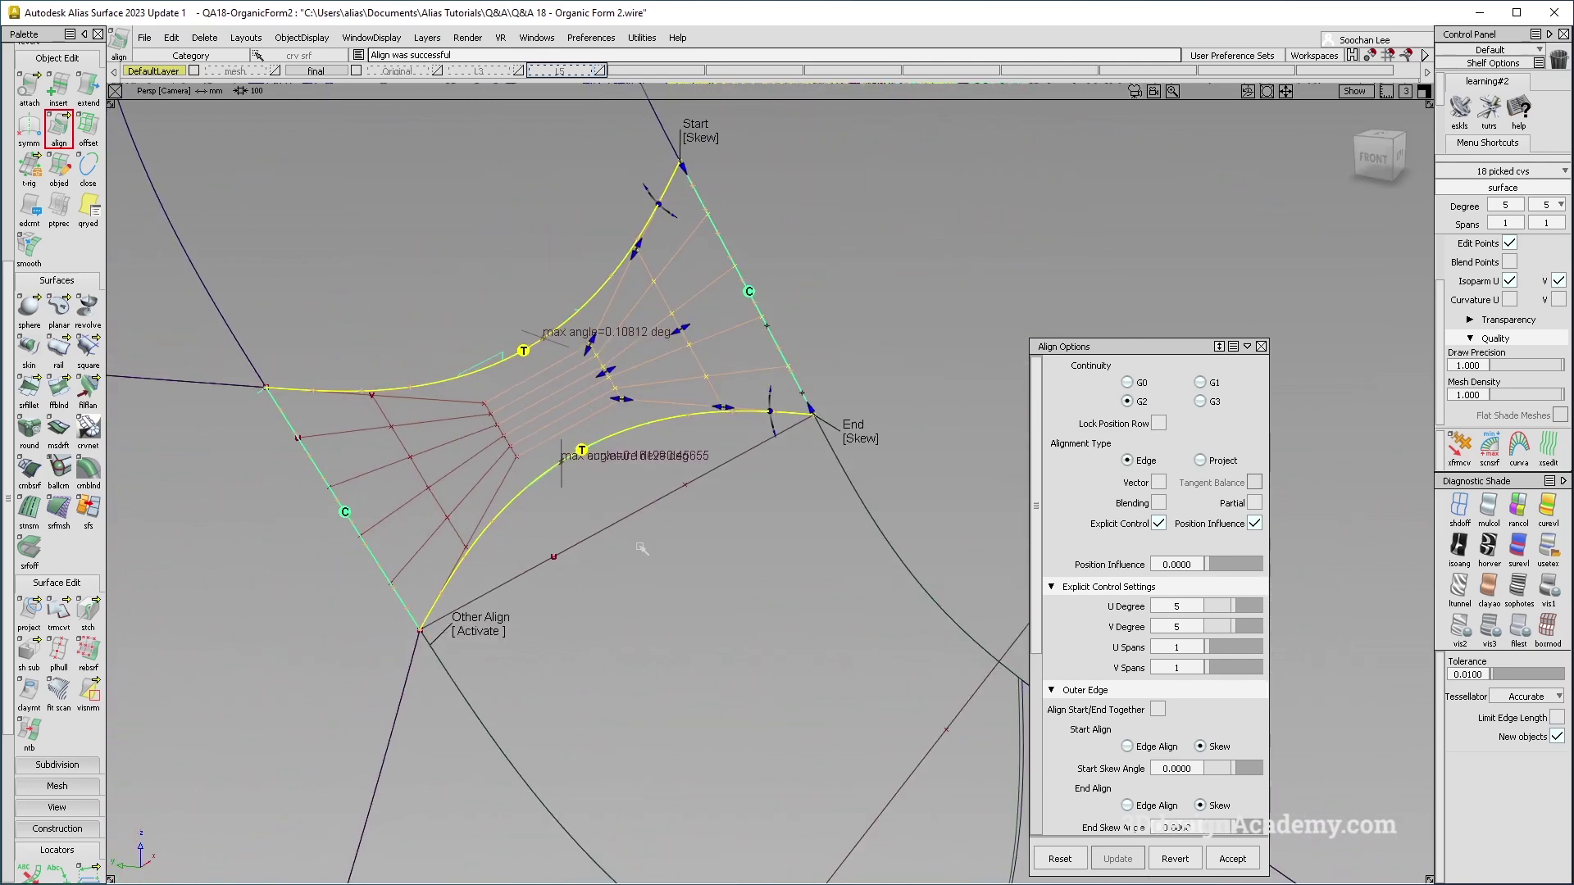
click(984, 397)
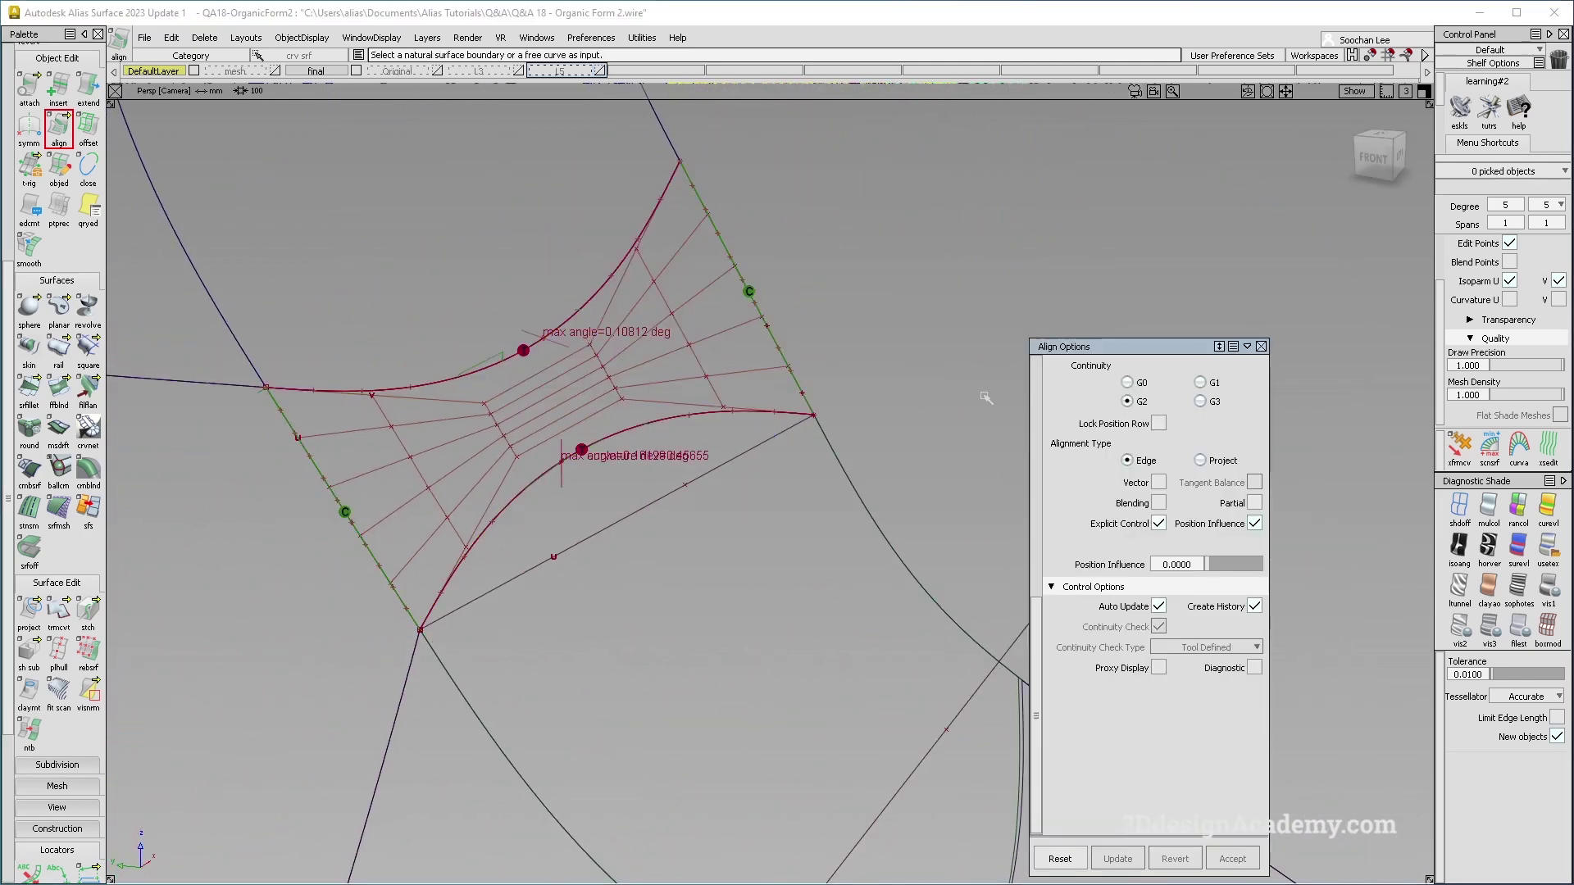
Step: Align the converted strip's curved upper edge to the corner blend with G1 continuity, degree 5 and 1 span
click(564, 328)
key(Return)
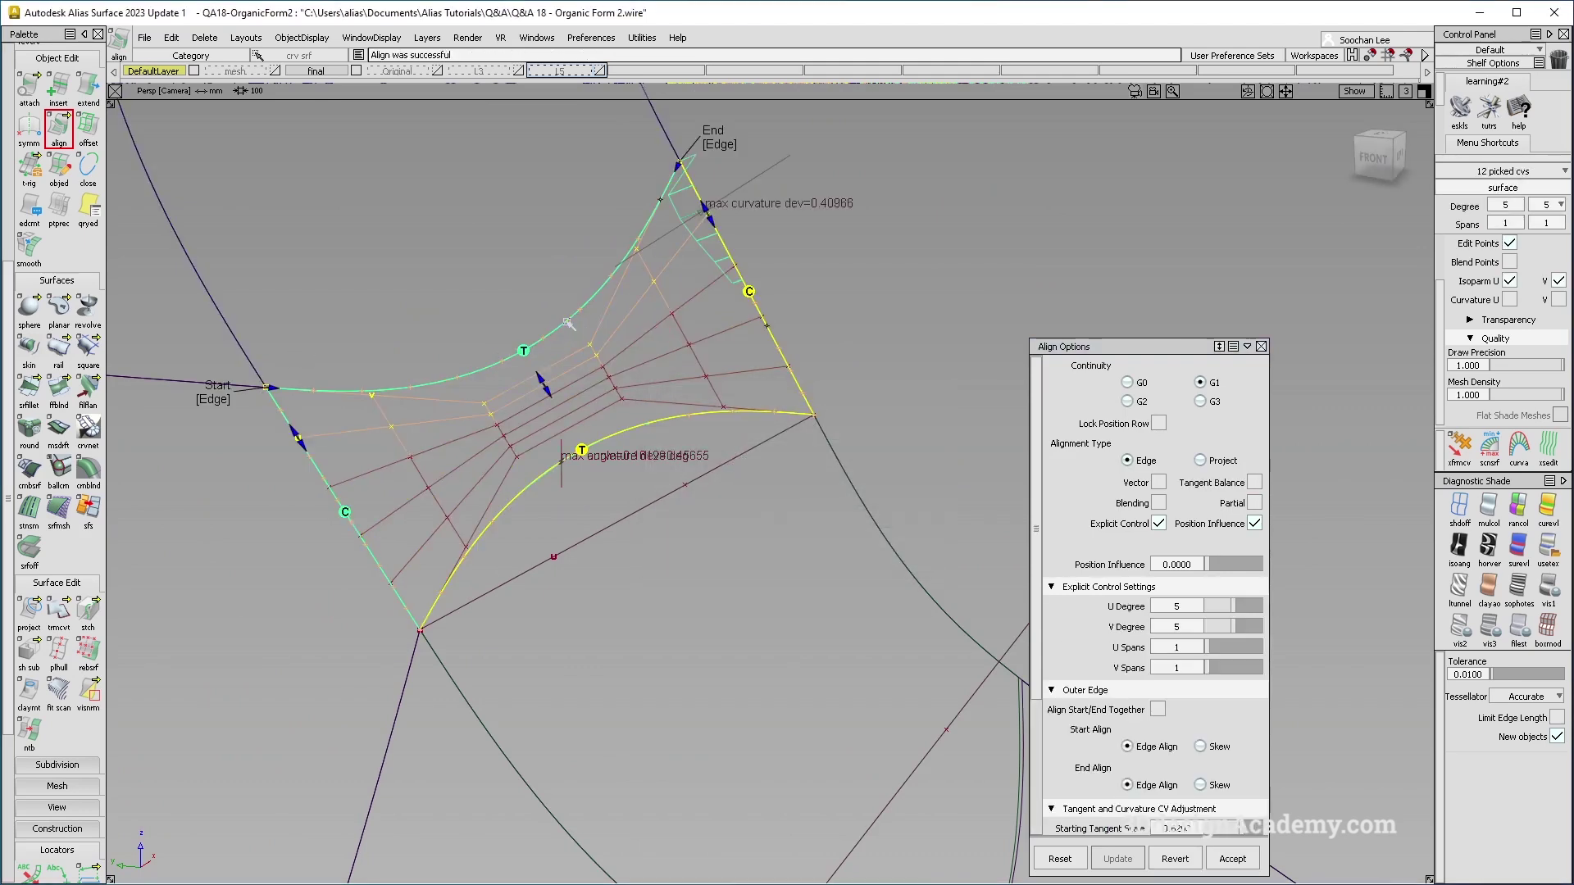
alt+shift+drag(629, 379, 703, 336)
alt+shift+drag(720, 251, 685, 419)
Step: Align the strip's curved lower edge to the lower blend with G1 continuity, degree 5 and 1 span, and clear the selection
click(639, 430)
click(652, 437)
click(653, 435)
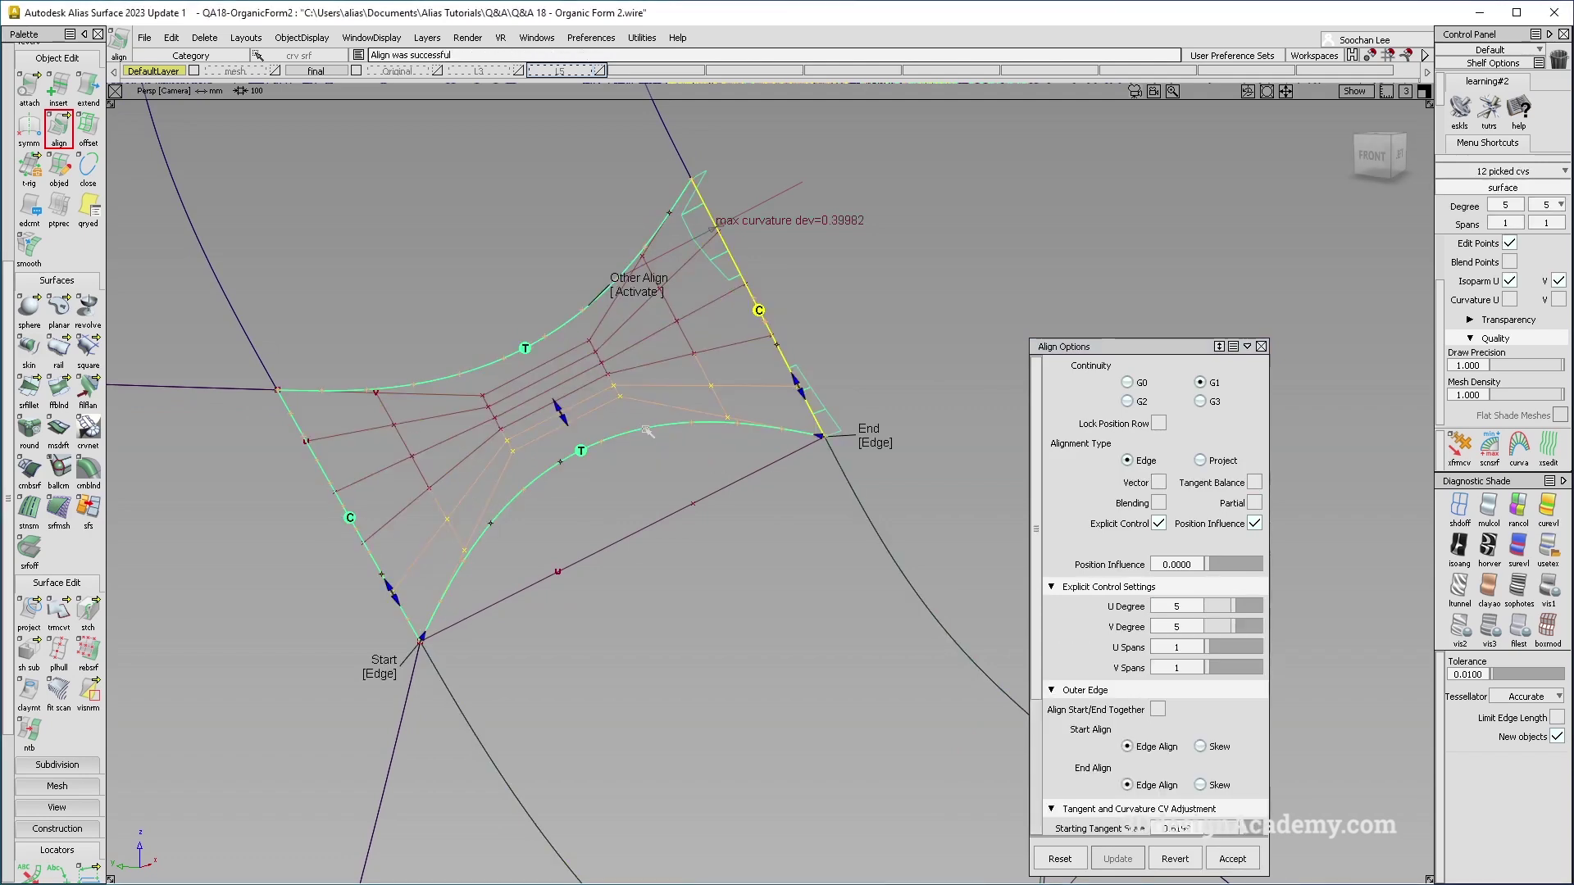
alt+shift+drag(645, 431, 685, 464)
alt+shift+right_drag(552, 436, 547, 391)
alt+shift+drag(548, 392, 749, 359)
alt+shift+right_drag(748, 358, 748, 460)
click(748, 460)
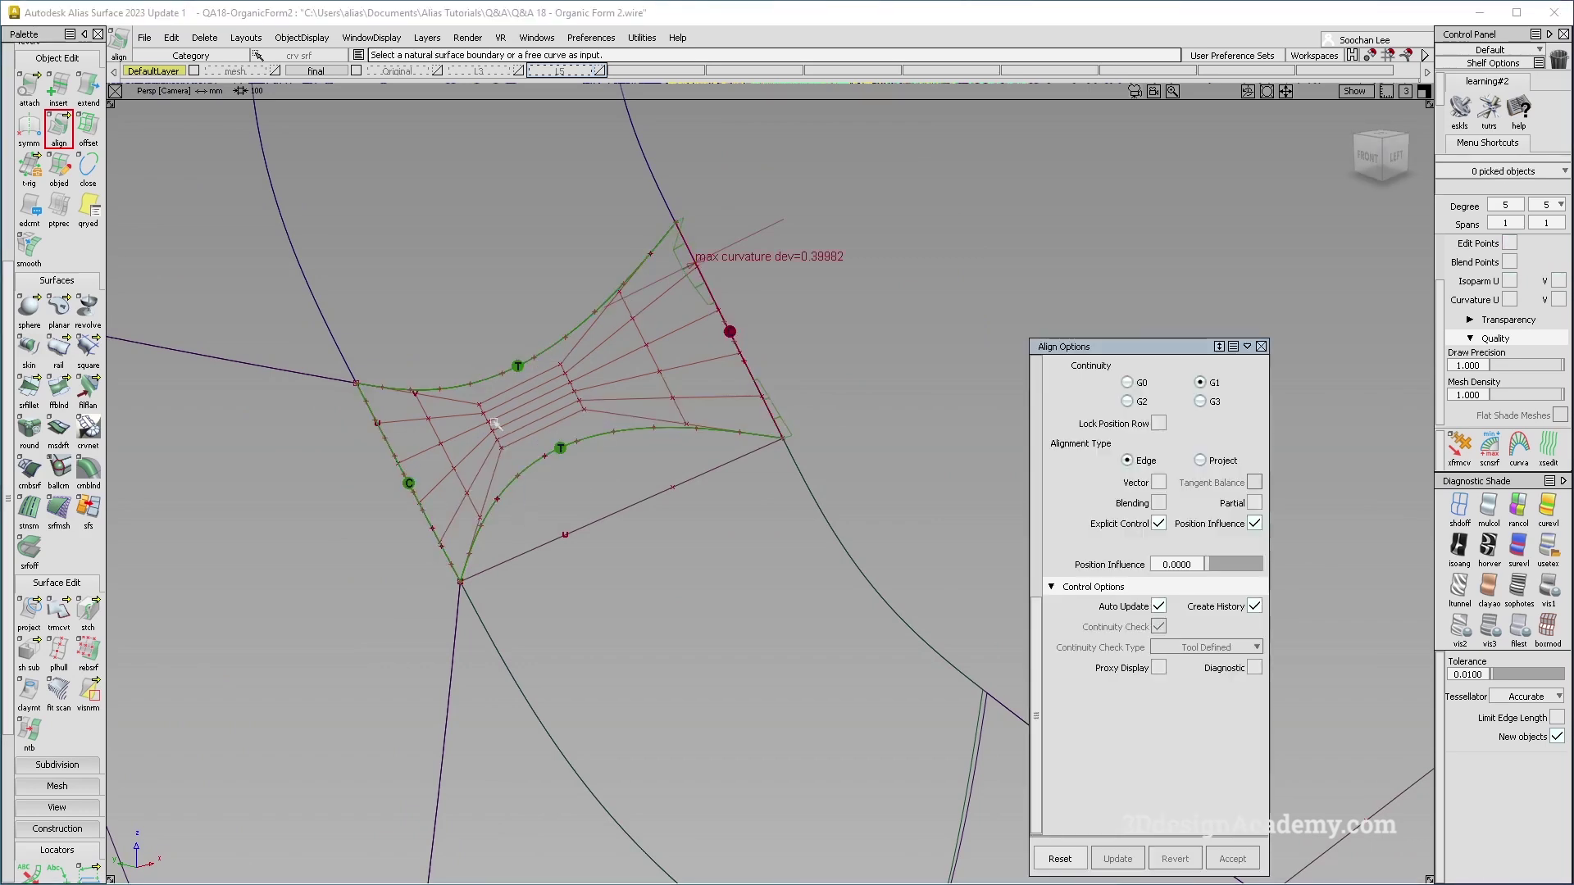
Step: Check the curvature continuity along the strip's lower and upper curved edges
ctrl+shift+drag(585, 254, 545, 313)
scroll(59, 805, down, 1)
click(31, 797)
click(585, 440)
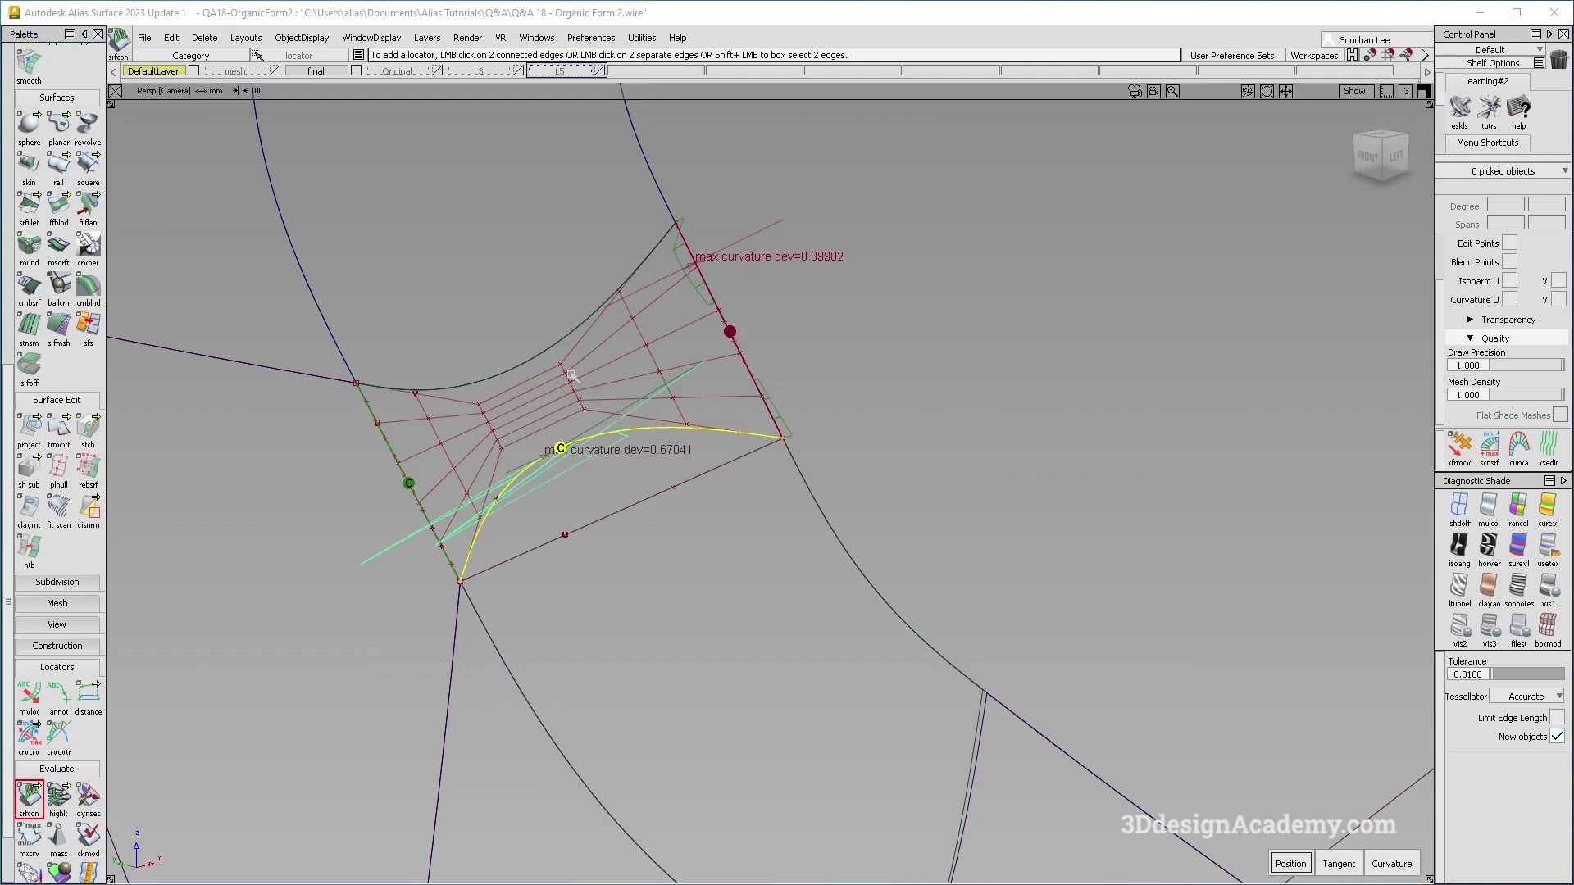
click(555, 344)
alt+shift+drag(647, 410, 518, 384)
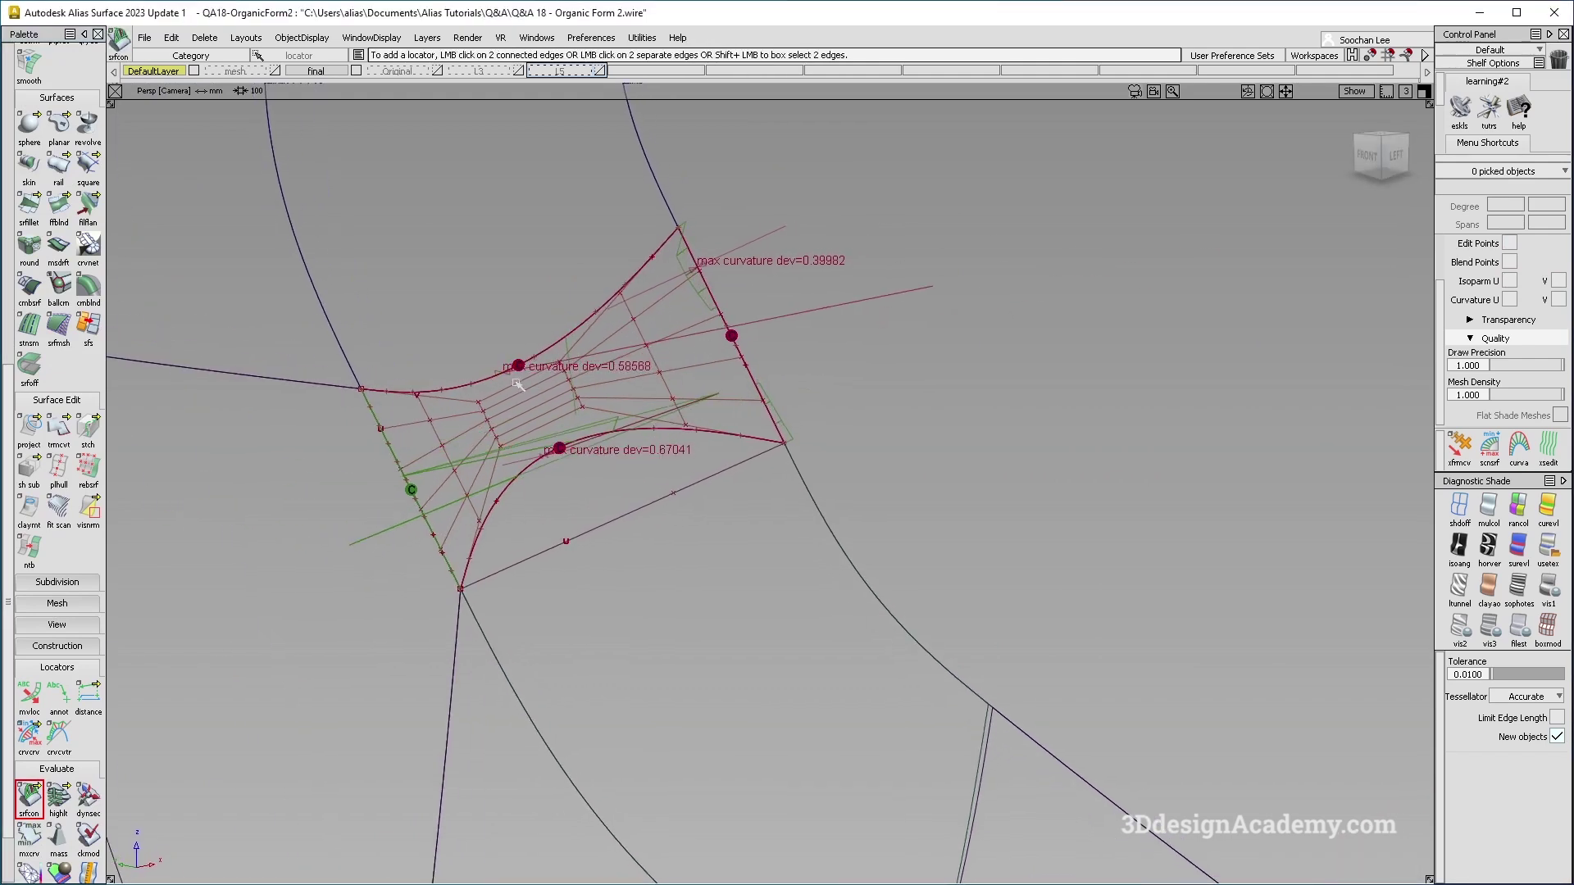
Step: Delete the strip's construction history so its inner CVs can be edited freely
click(568, 369)
scroll(680, 371, up, 5)
alt+shift+middle_drag(681, 371, 681, 393)
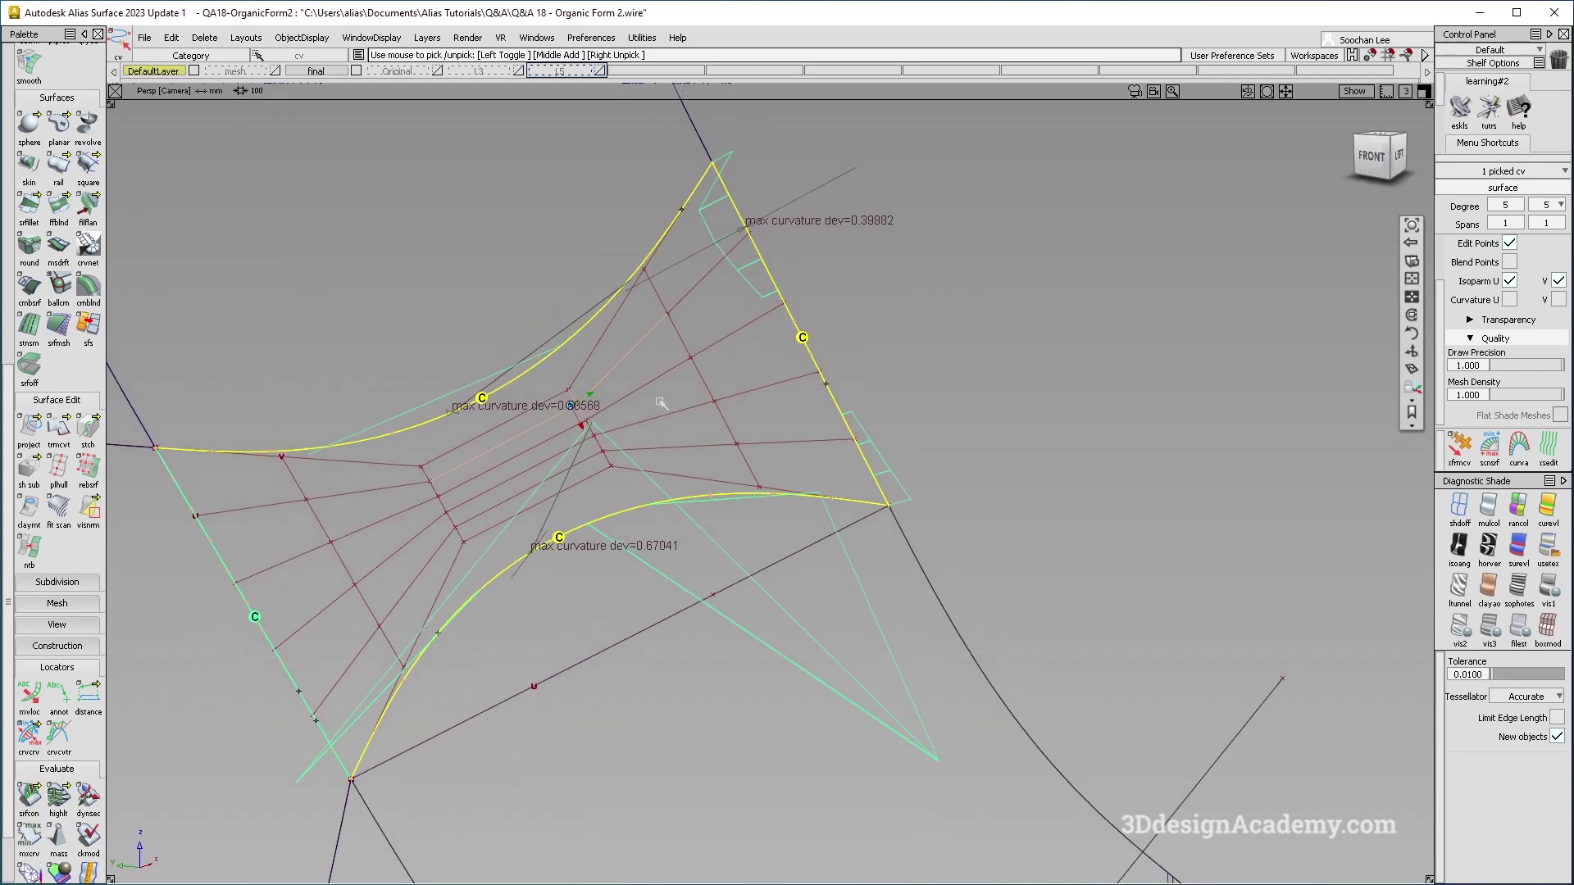
click(589, 412)
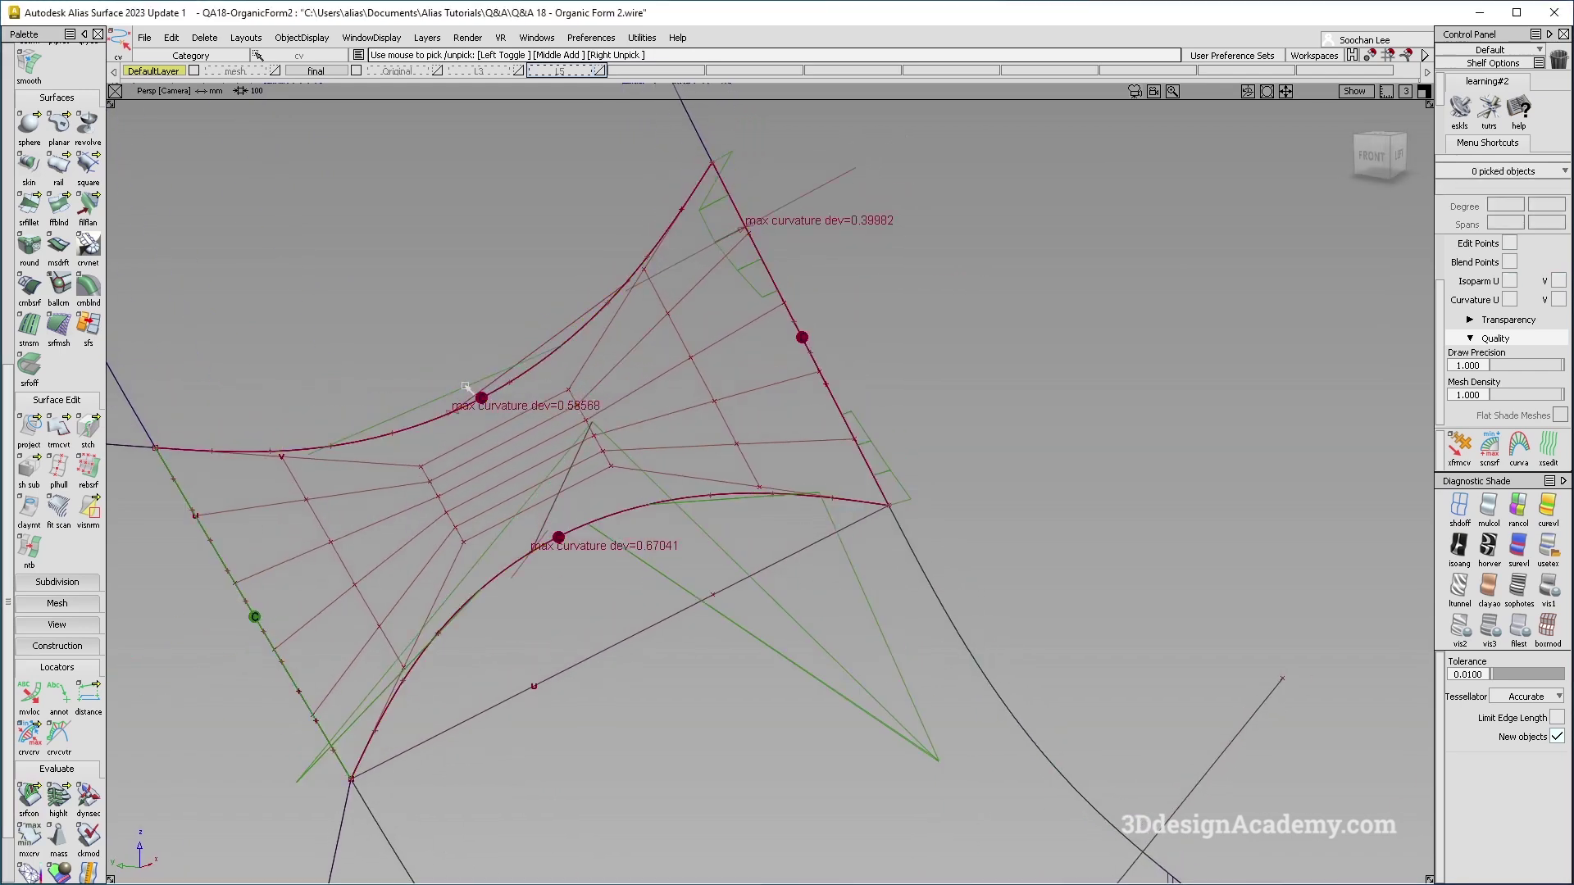
click(585, 410)
click(701, 354)
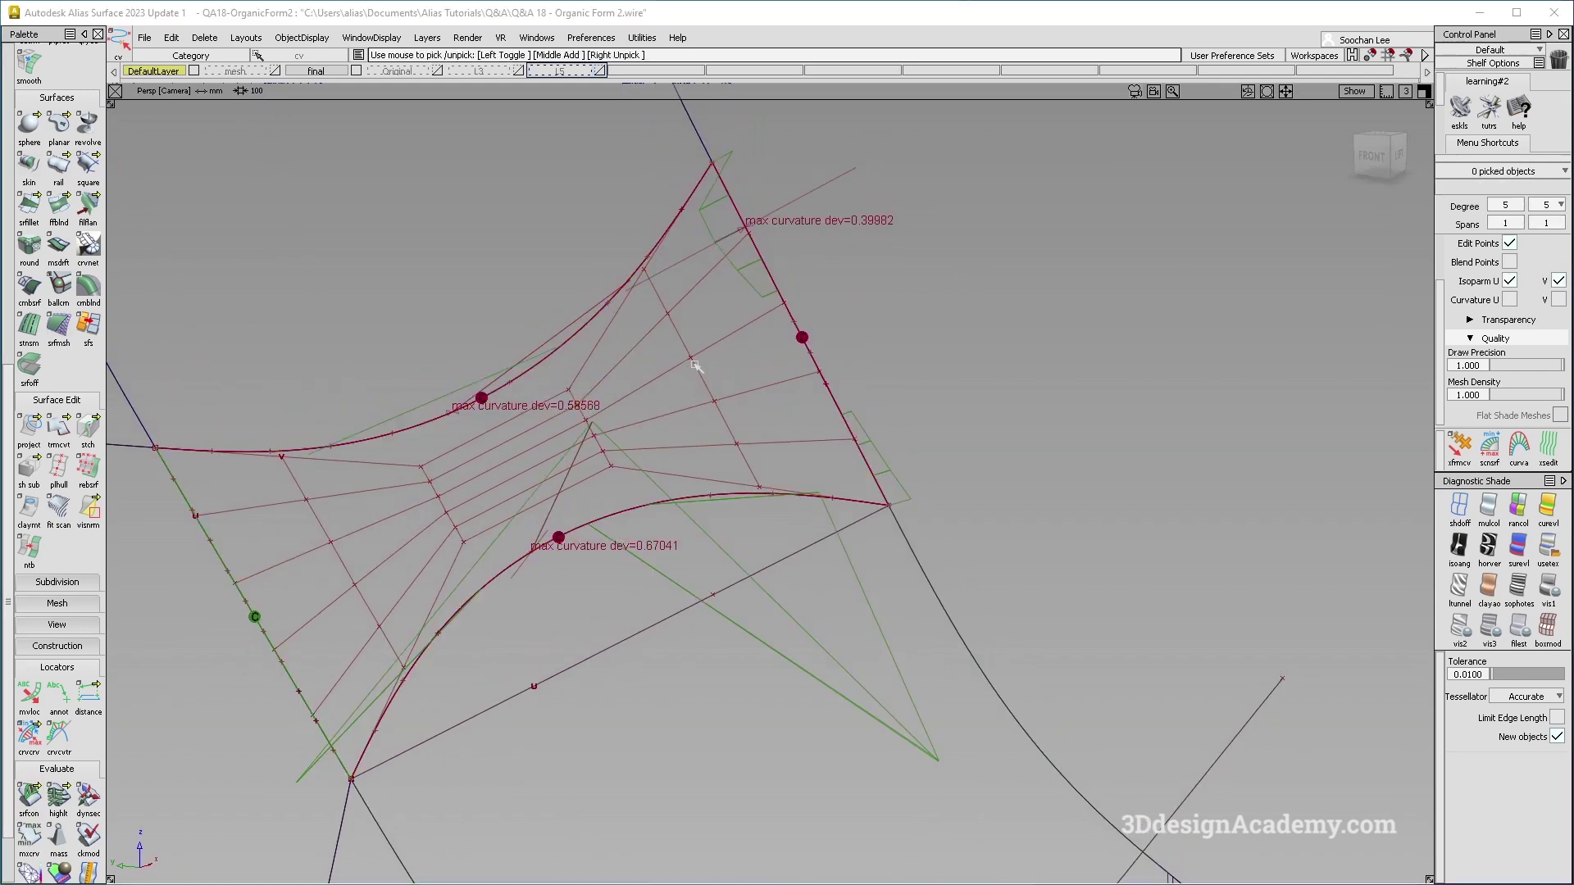
ctrl+shift+drag(702, 355, 652, 310)
click(621, 282)
click(205, 37)
click(271, 95)
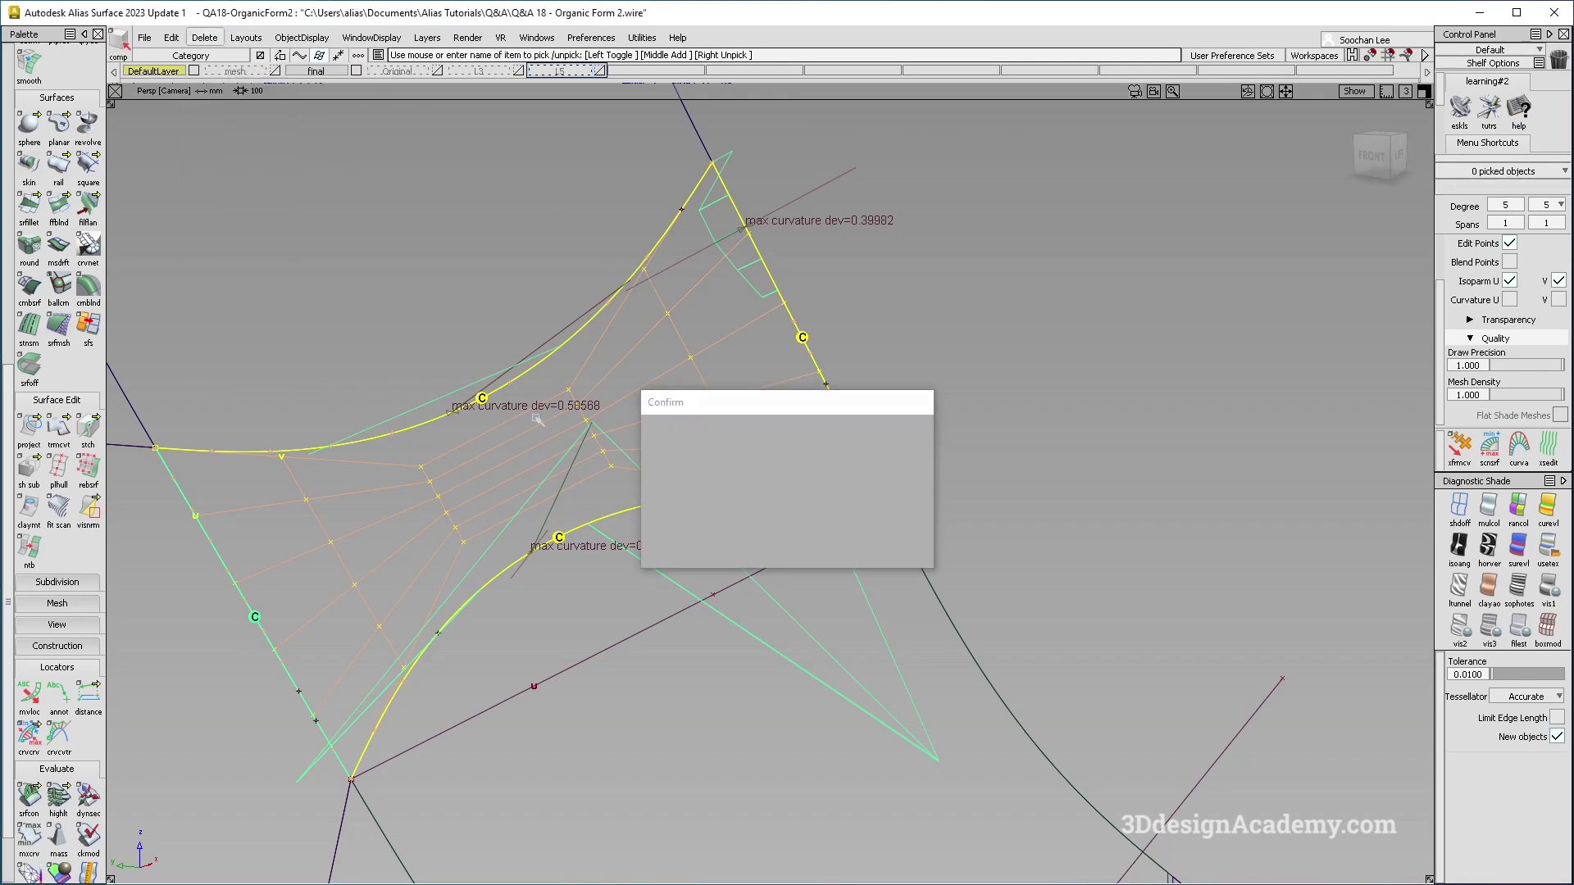
Step: Pick the inner CV near the middle of the strip's upper edge and set the Transform CV mouse sensitivity to 50000
ctrl+shift+drag(507, 392, 570, 402)
click(577, 405)
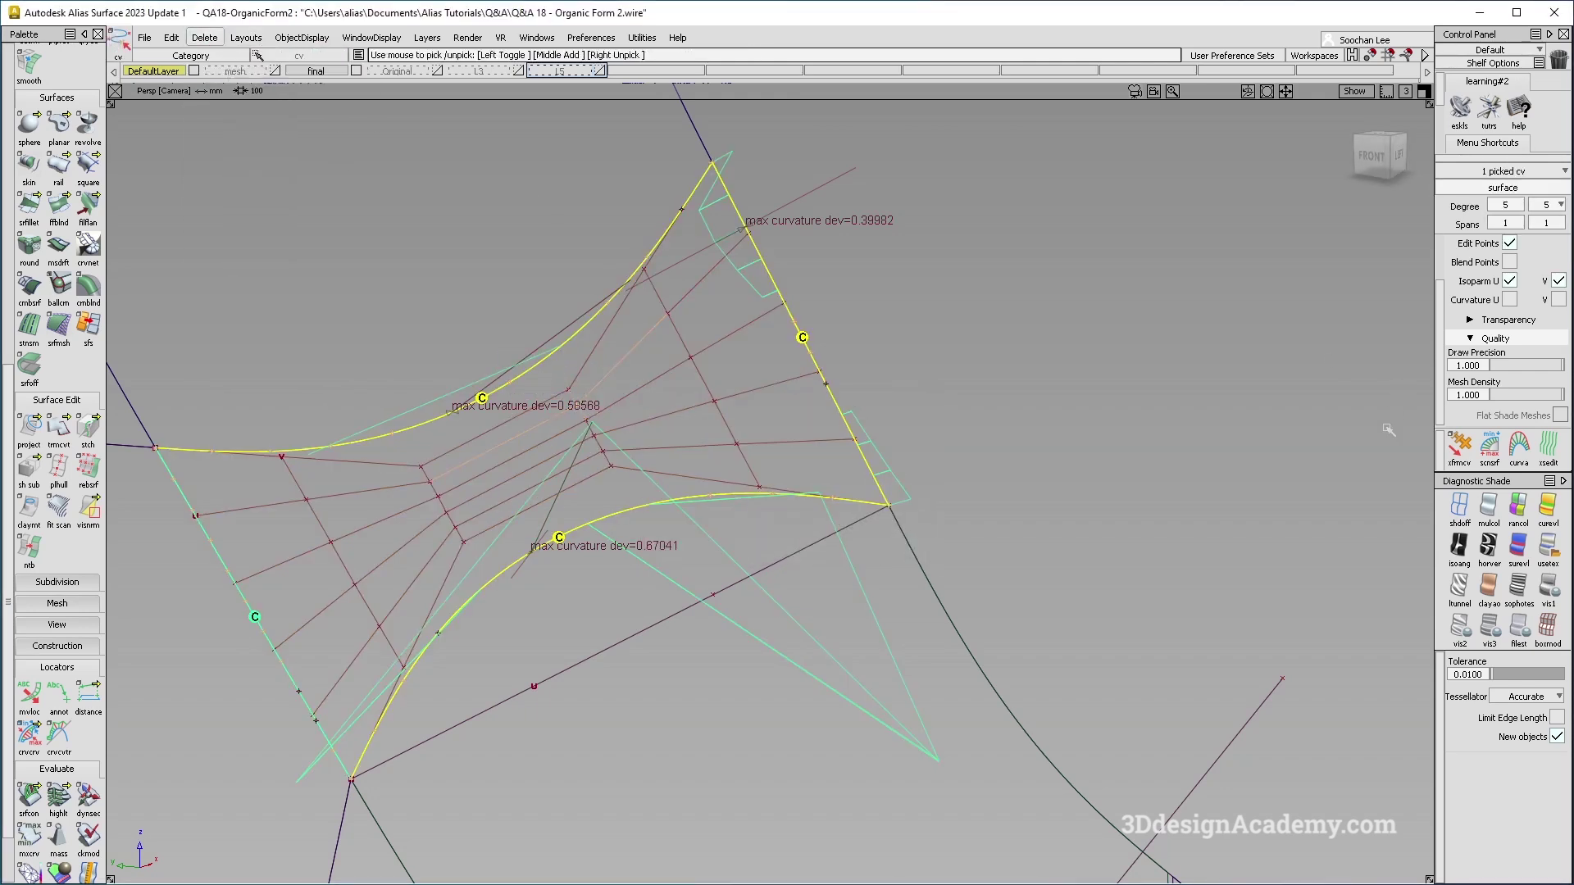
click(1459, 448)
drag(1018, 409, 1014, 397)
key(ctrl+z)
alt+shift+drag(971, 348, 923, 336)
key(ctrl+shift)
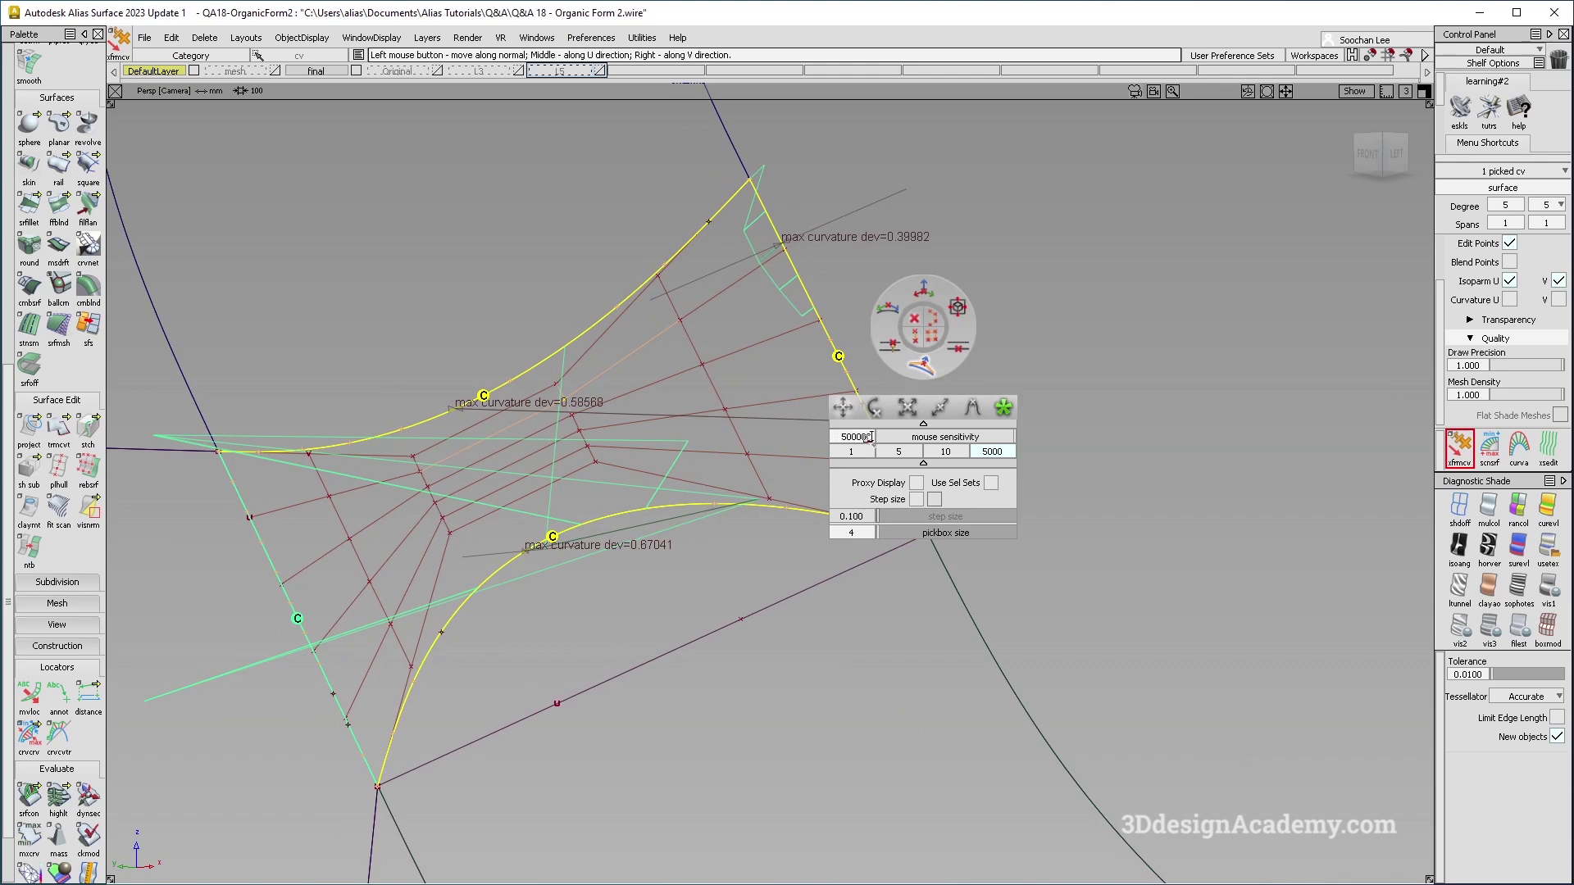
key(Return)
Step: Nudge the picked CV along the surface normal to reduce the upper edge's curvature deviation, undoing the last move
drag(996, 404, 994, 403)
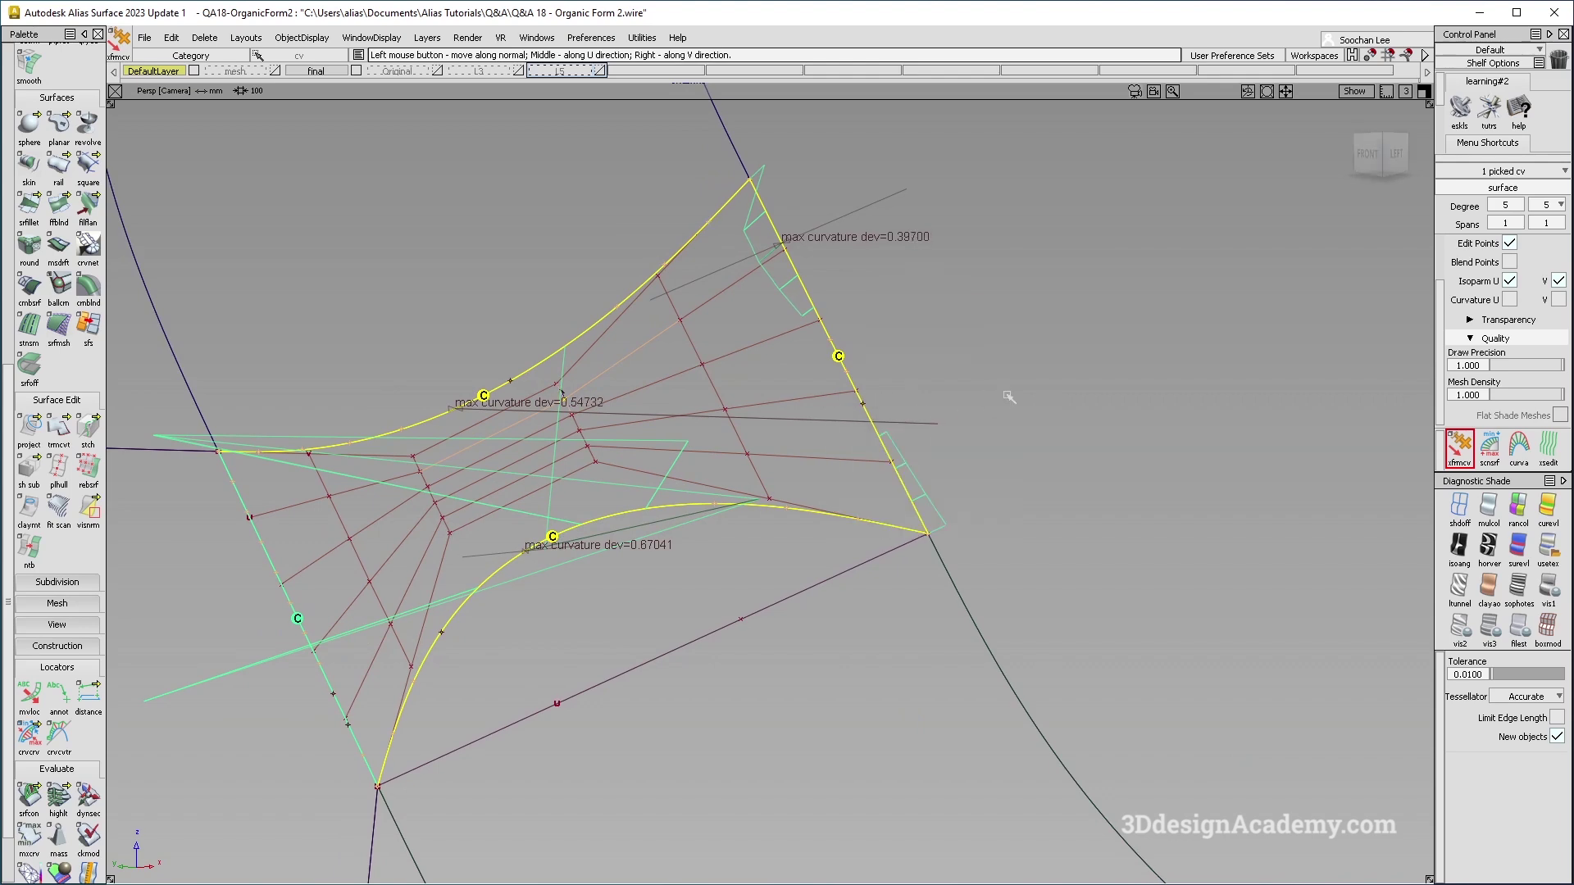
drag(1184, 362, 1195, 361)
drag(628, 641, 780, 584)
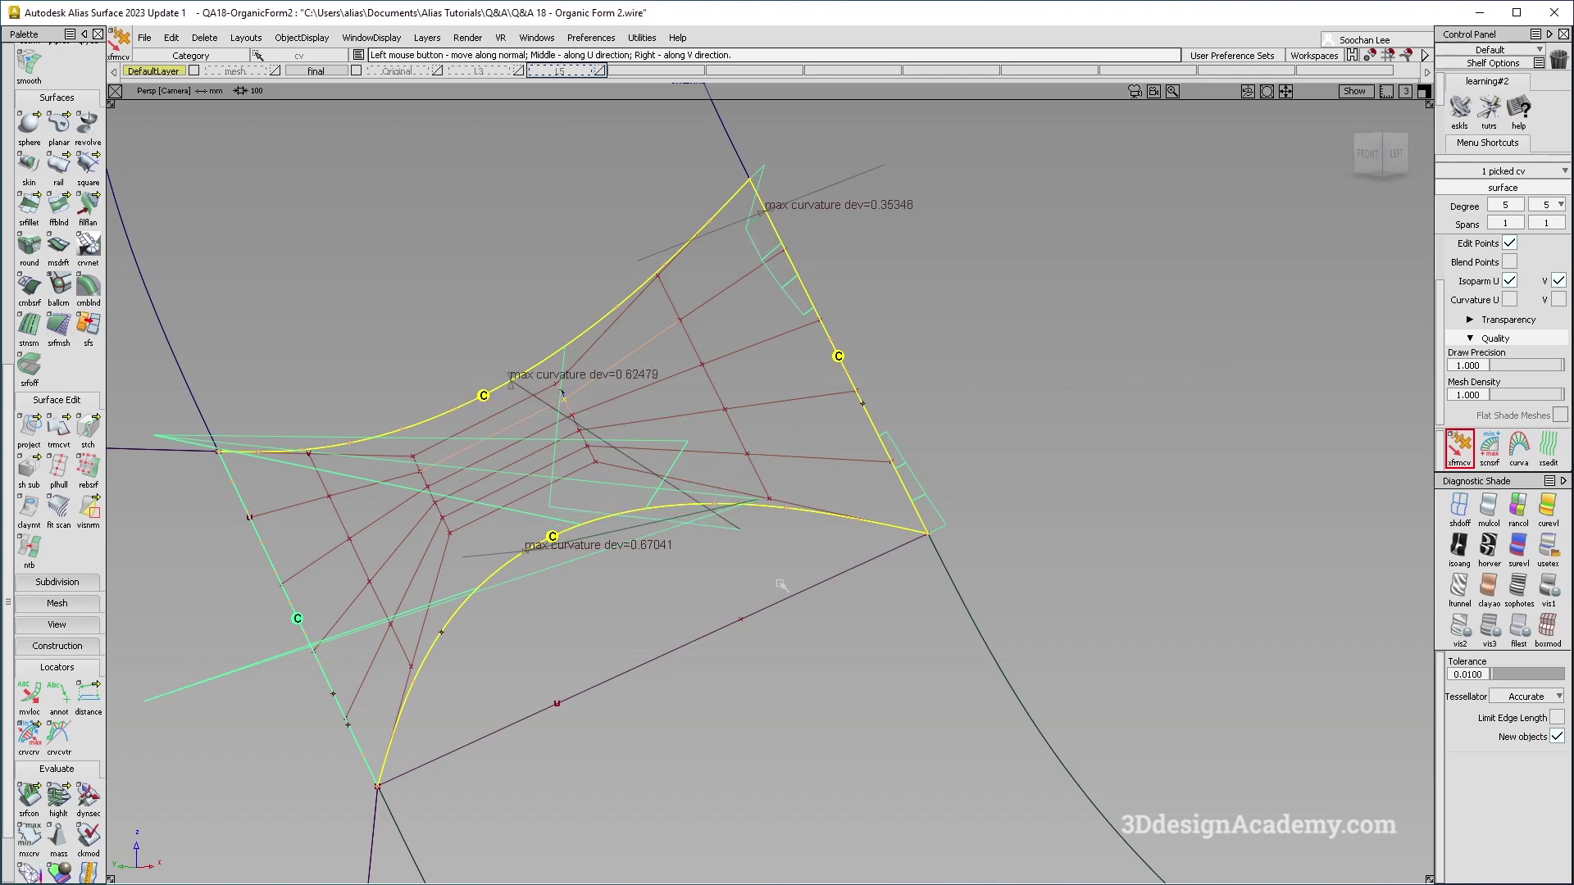
drag(939, 565, 1031, 564)
drag(1207, 548, 1261, 550)
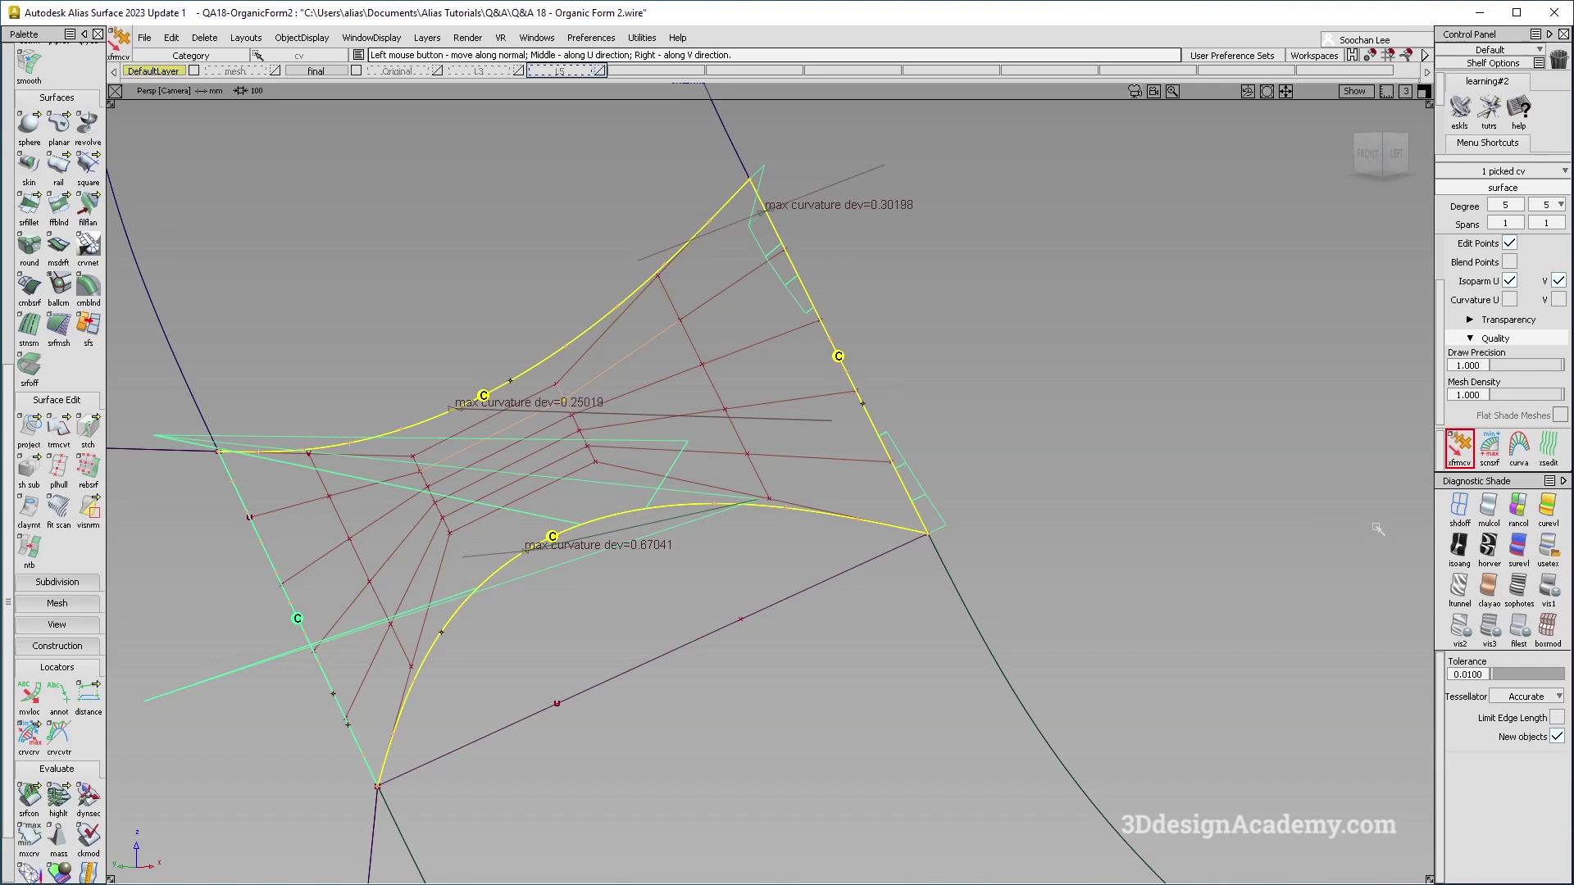
drag(526, 616, 426, 597)
drag(364, 588, 324, 595)
key(ctrl+z)
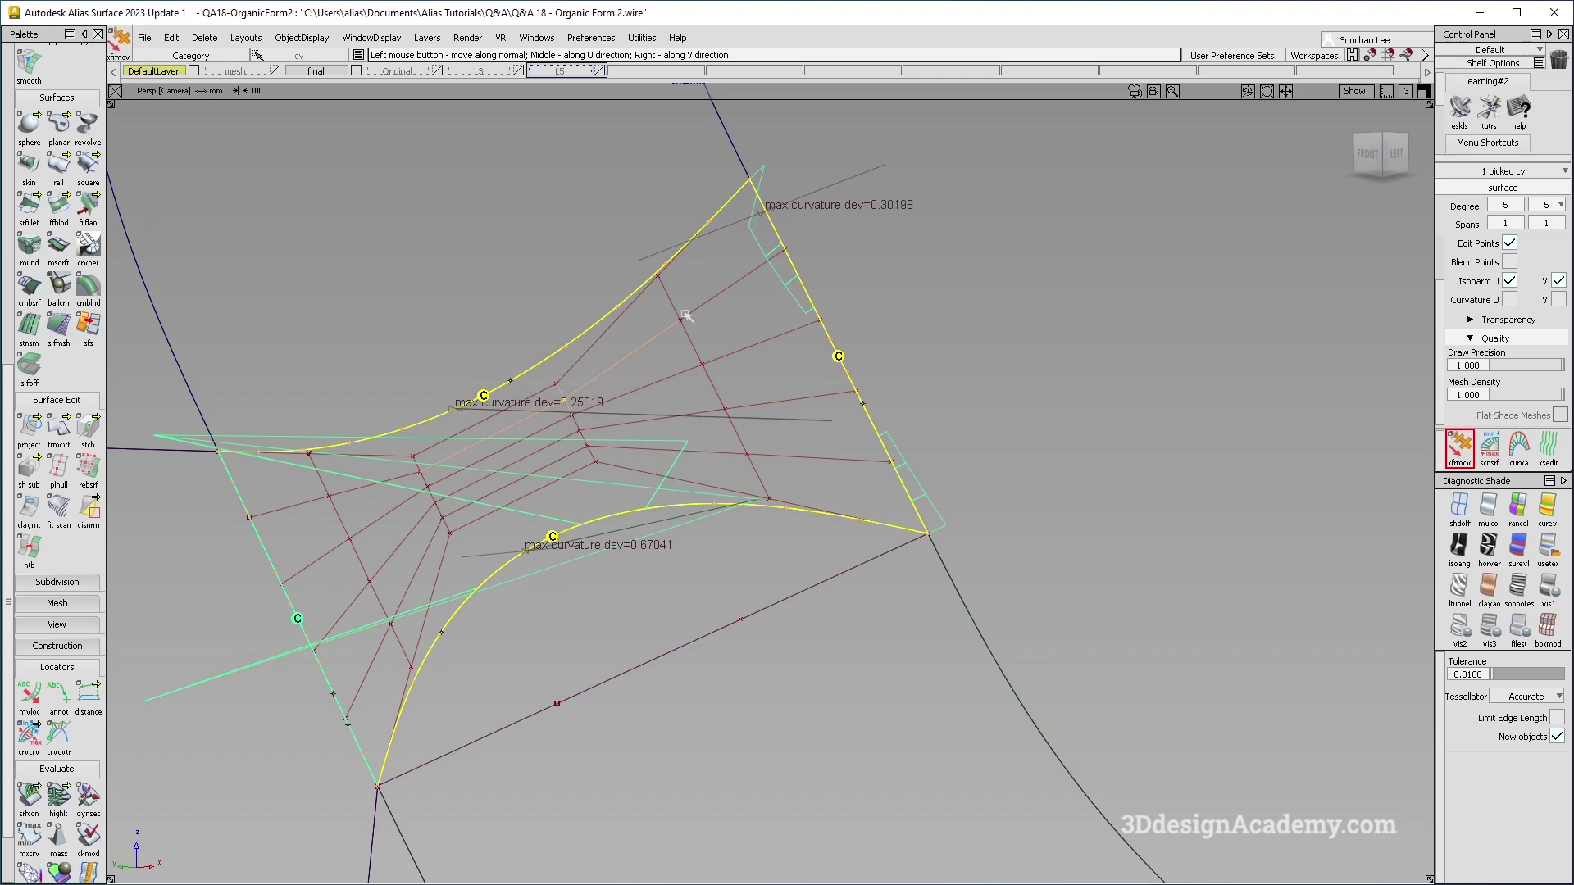
Step: Nudge the upper and lower inner CVs beside the strip's right edge along the normal to bring that edge into curvature continuity
drag(683, 324, 603, 364)
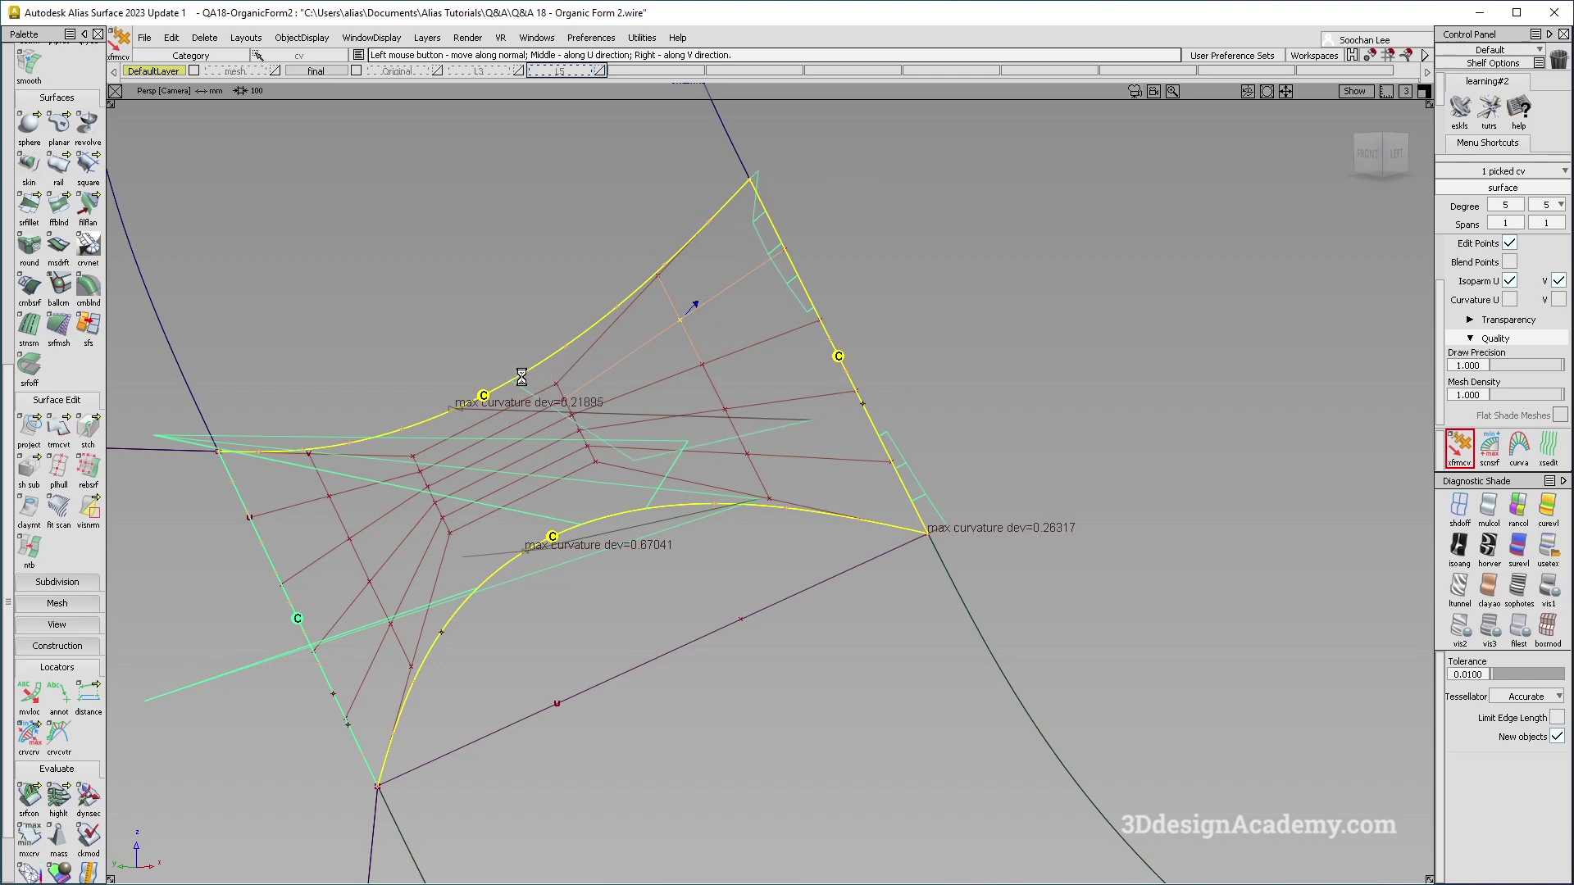
drag(469, 385, 174, 411)
drag(1029, 361, 664, 405)
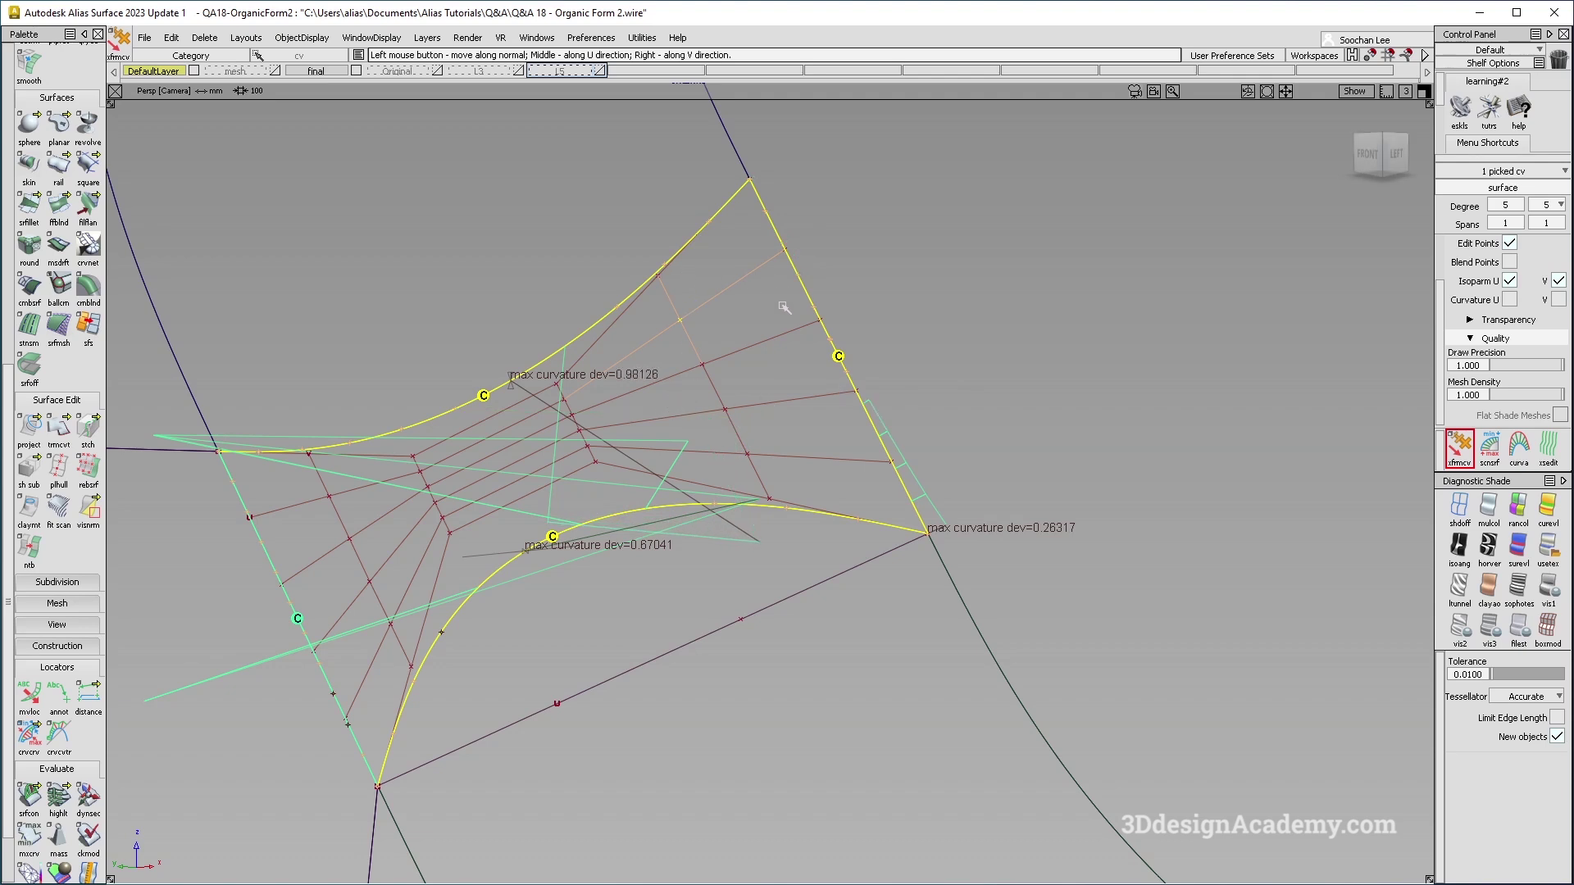
alt+shift+drag(752, 443, 750, 456)
click(746, 453)
drag(1026, 382, 1100, 376)
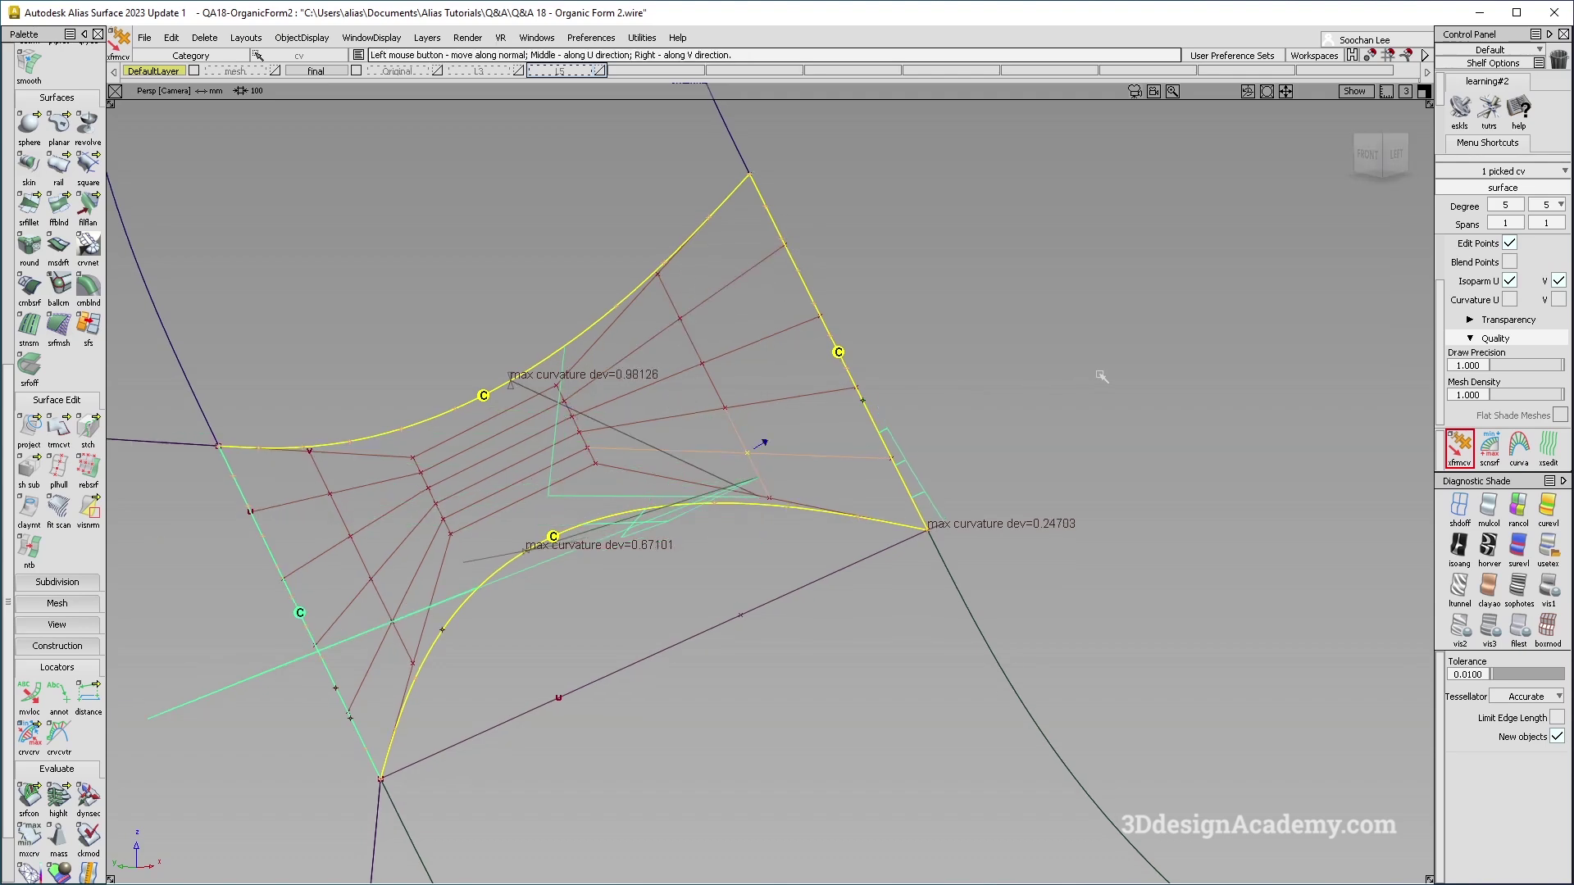
drag(1341, 384, 1386, 341)
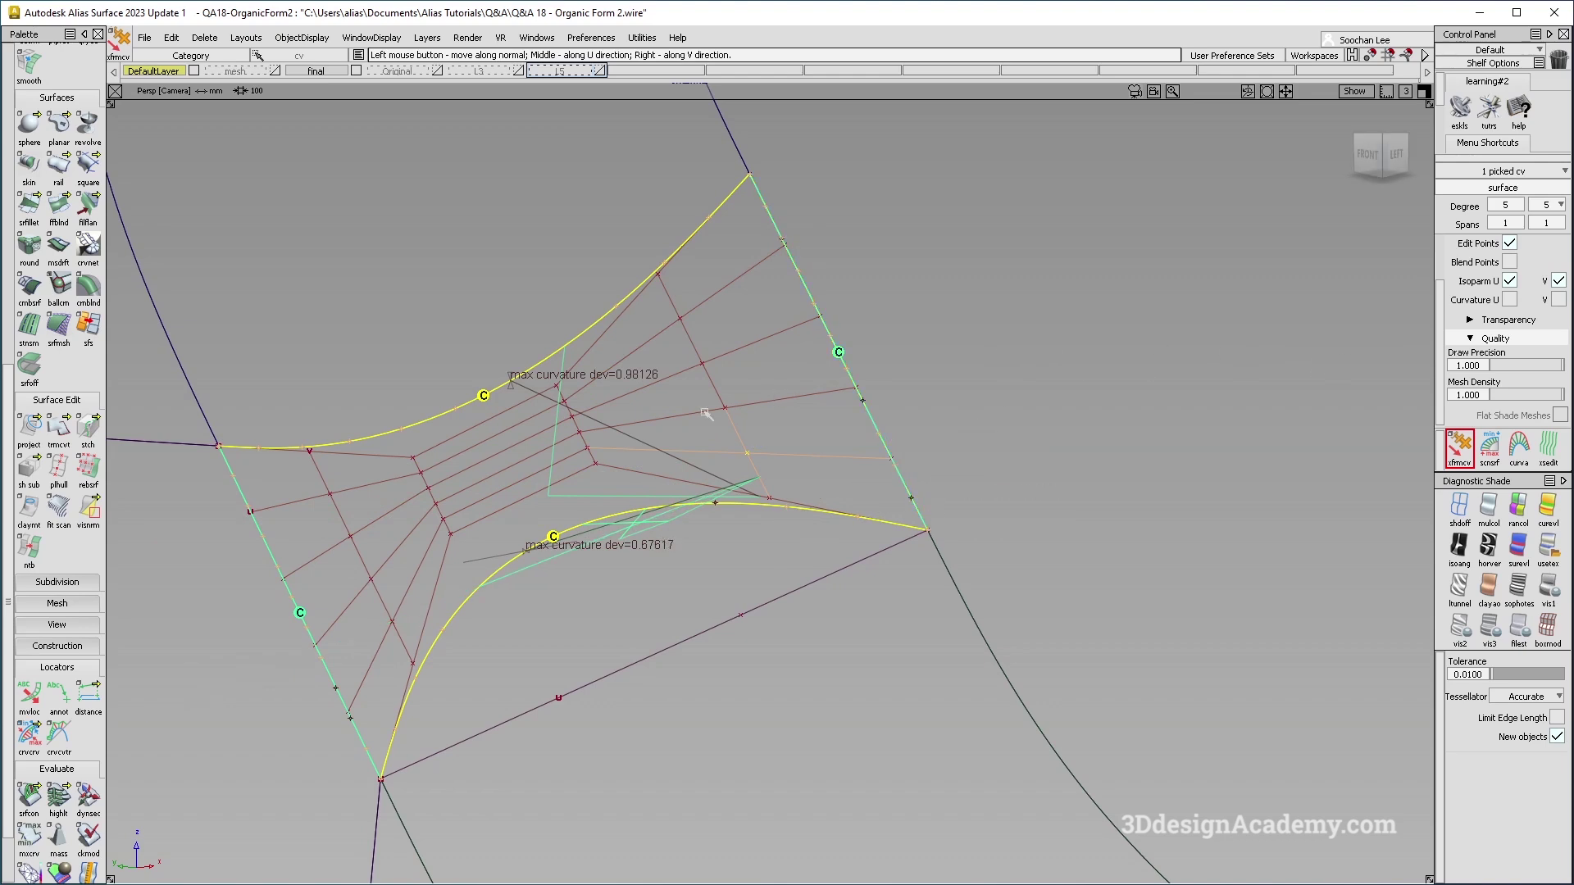
Step: Try to nudge the CV near the strip's centre, and clear the continuity locators and the selection
alt+shift+drag(666, 478, 598, 481)
click(571, 433)
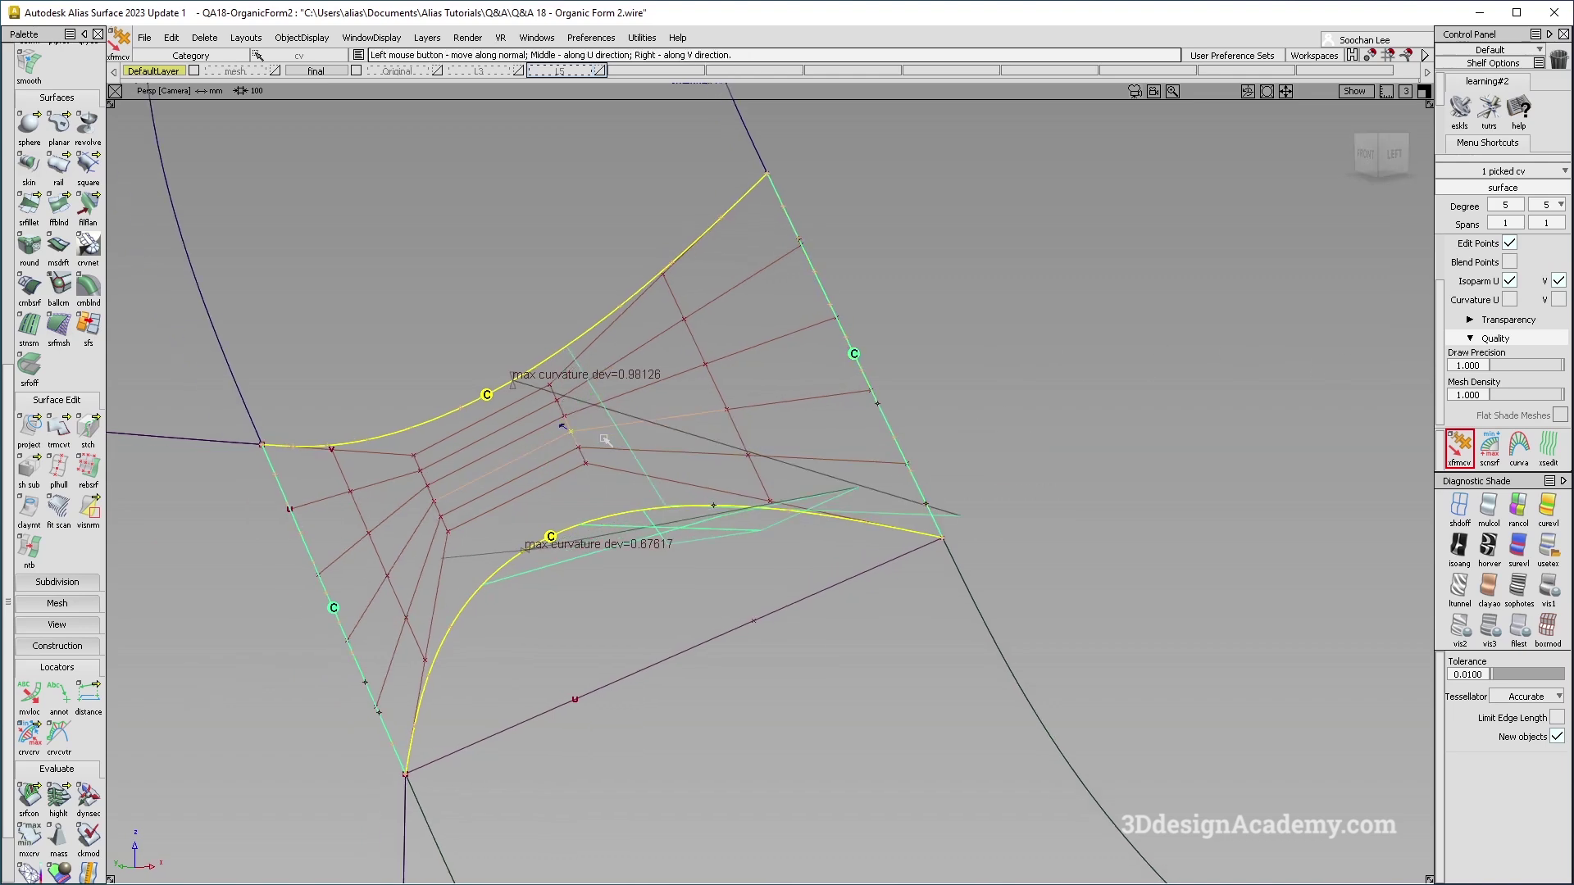
mouse_move(723, 433)
mouse_down()
mouse_move(870, 436)
mouse_move(404, 543)
mouse_move(715, 462)
mouse_up()
mouse_move(693, 420)
alt+shift+right_down()
mouse_move(749, 372)
mouse_move(603, 410)
alt+shift+right_up()
ctrl+shift+drag(583, 414, 584, 457)
ctrl+shift+drag(603, 414, 703, 311)
click(543, 475)
click(716, 591)
alt+shift+right_drag(779, 543, 892, 523)
alt+shift+drag(892, 523, 871, 467)
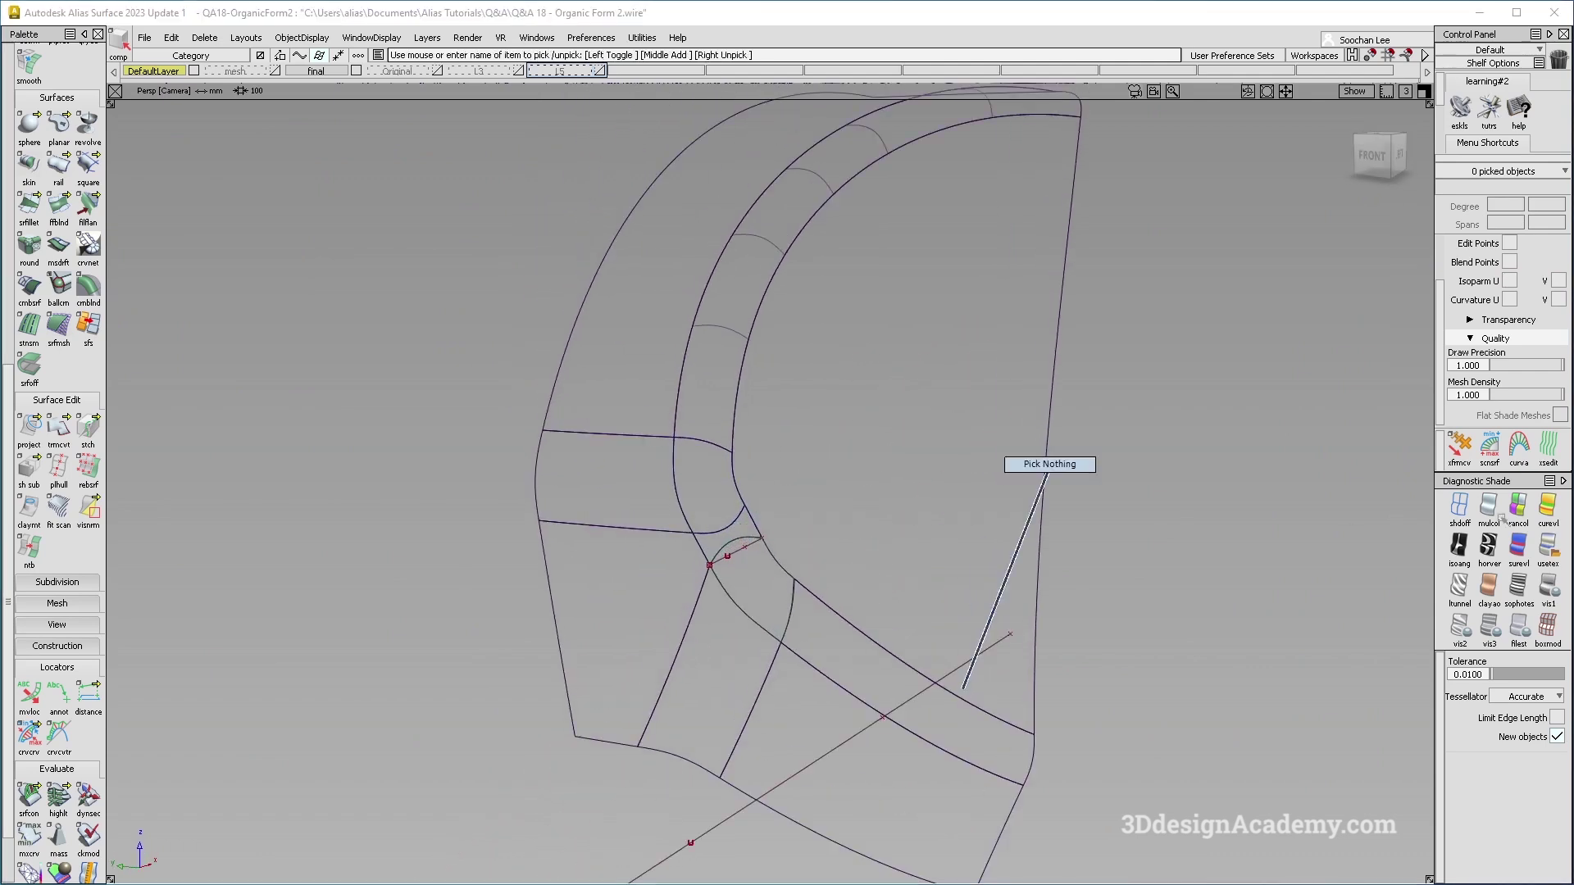
Step: Shade the model with the Showroom map and examine the highlight flow and the gap at the lower blend's end
click(1548, 548)
scroll(797, 635, up, 5)
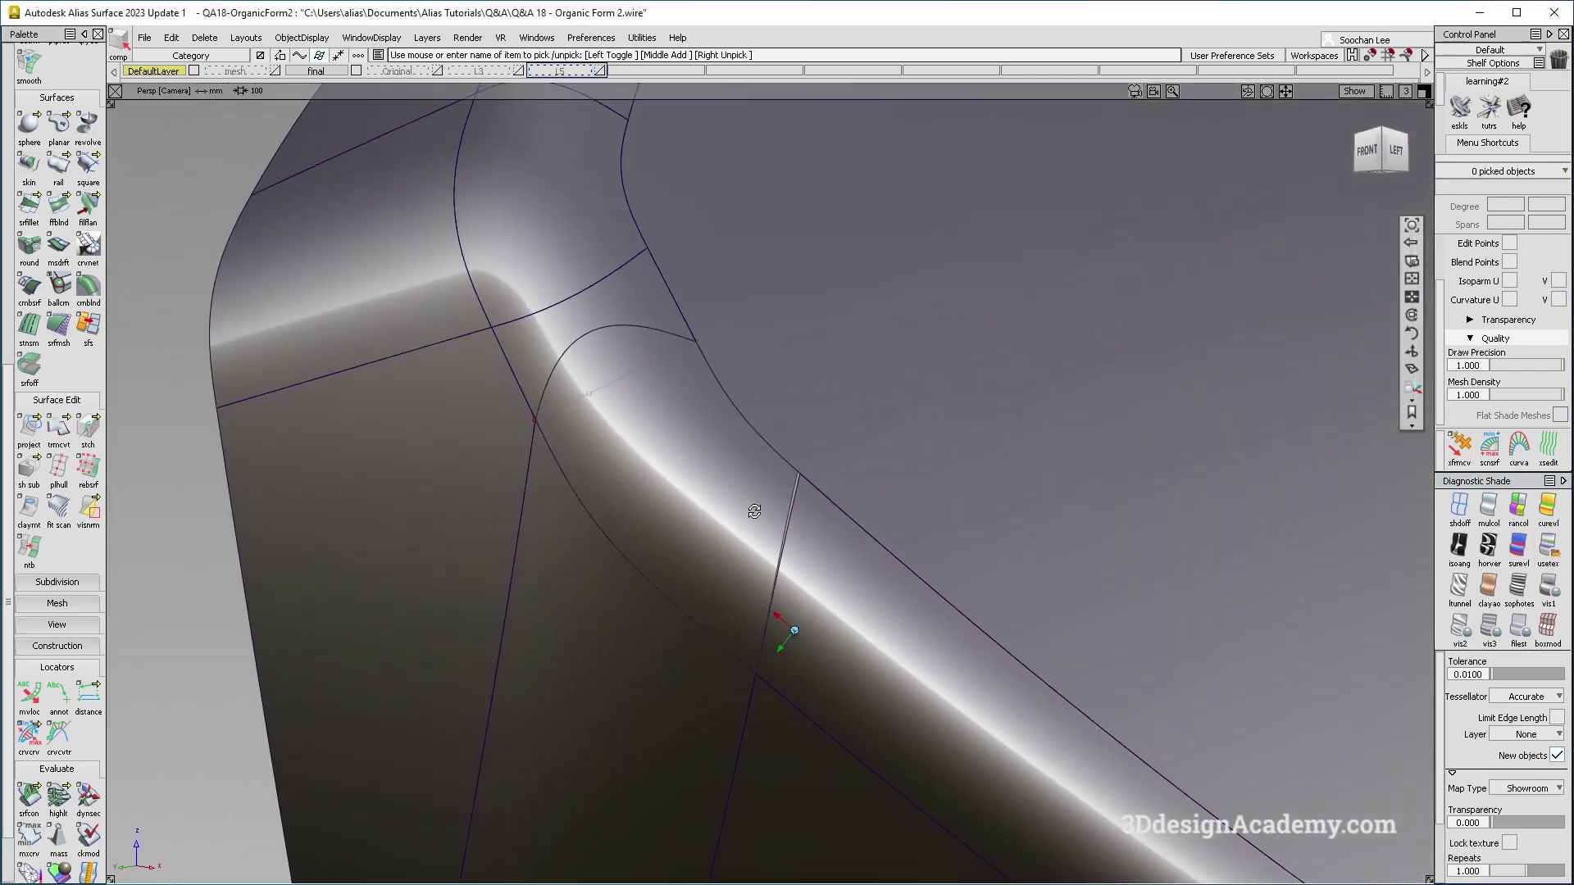
click(818, 486)
alt+shift+drag(818, 485, 781, 542)
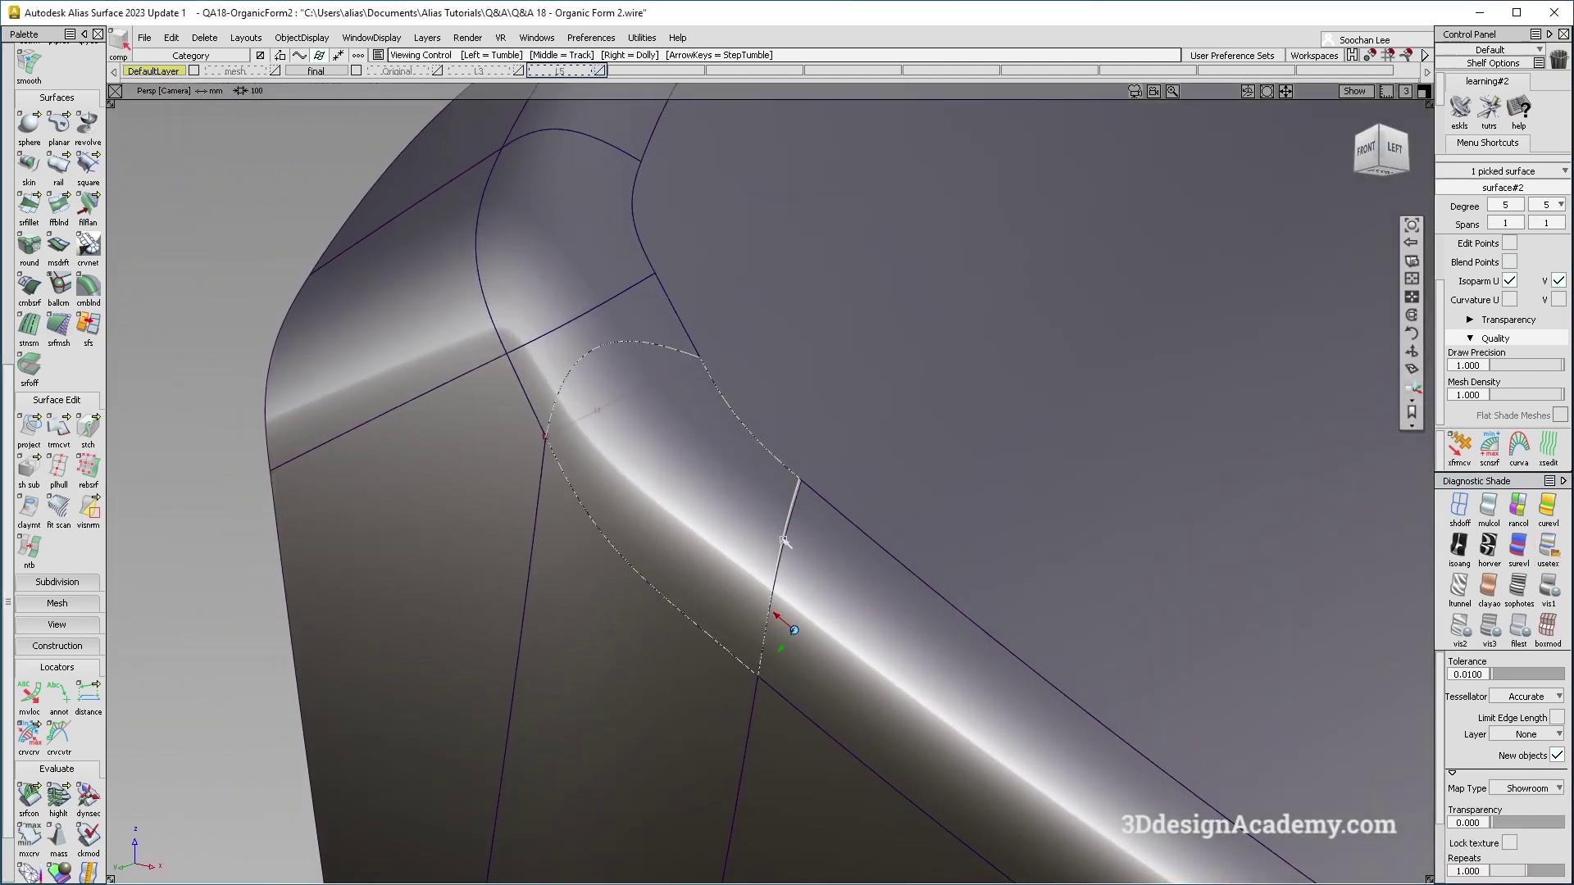
alt+shift+right_drag(796, 474, 748, 425)
alt+shift+drag(749, 426, 787, 476)
Step: Edit the lower blend's G2 alignment along the adjacent surface and turn on Partial
ctrl+shift+drag(815, 525, 795, 745)
click(749, 534)
alt+shift+drag(770, 525, 882, 497)
alt+shift+drag(519, 362, 738, 548)
scroll(764, 581, up, 4)
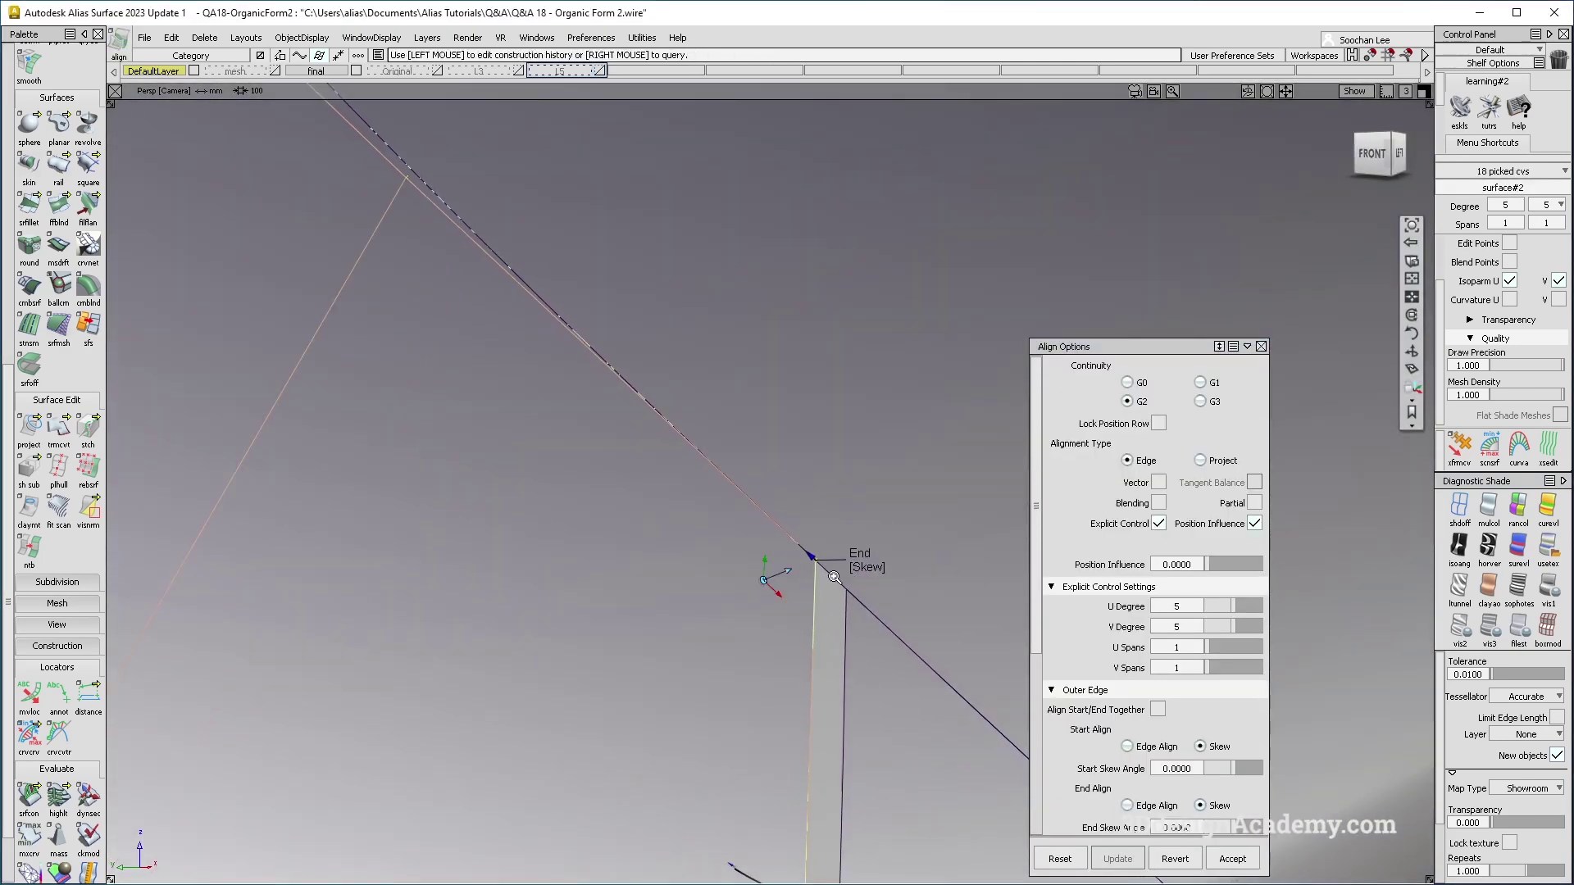
scroll(847, 581, up, 3)
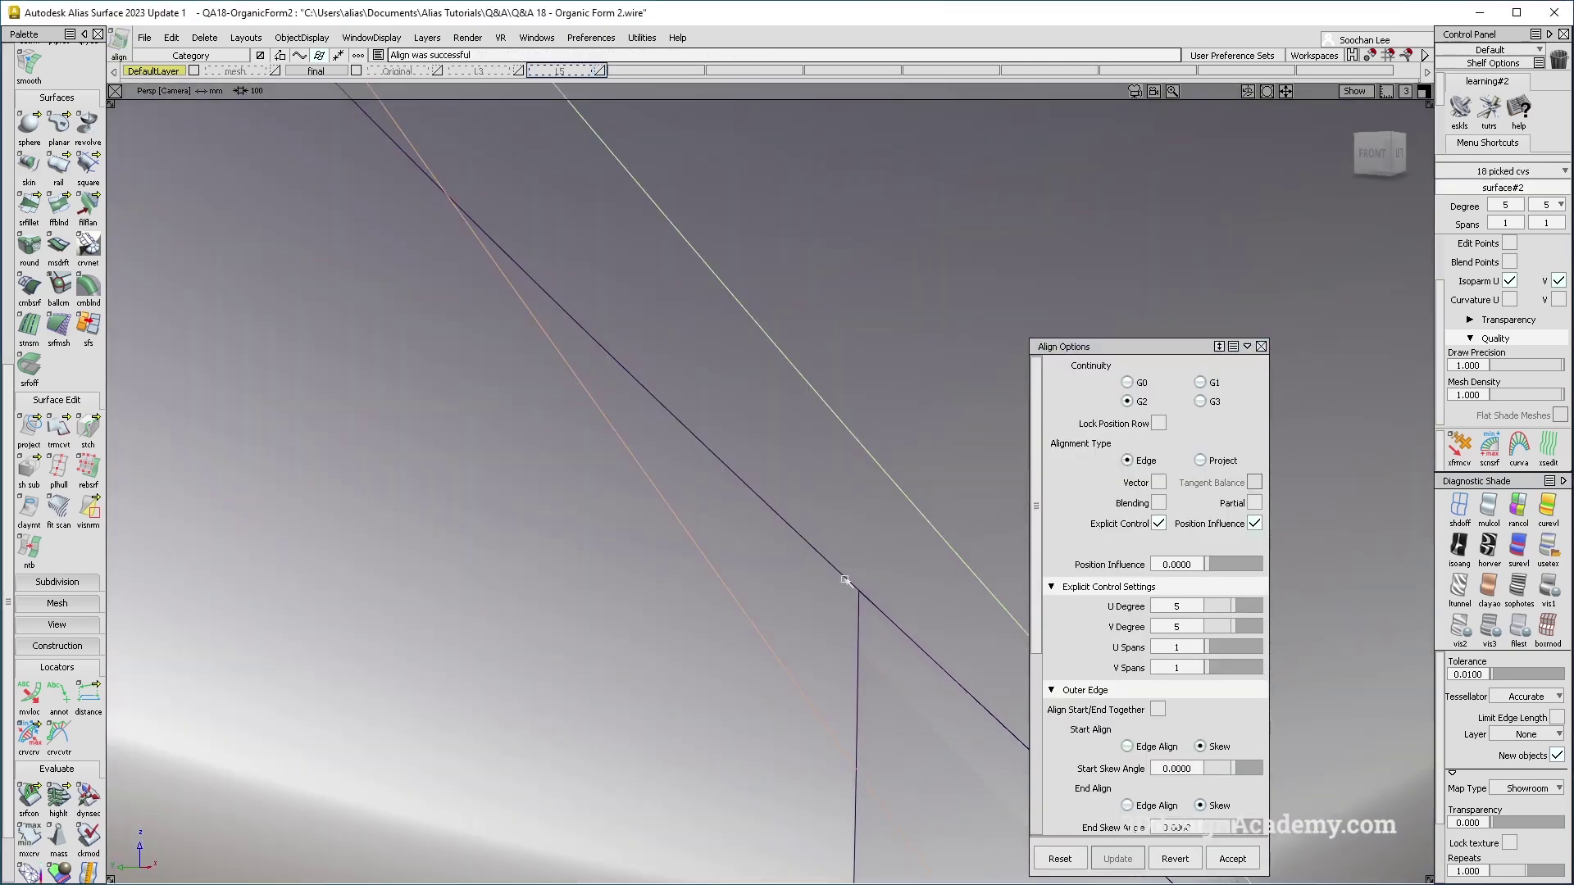
alt+shift+right_drag(847, 581, 779, 562)
click(1257, 505)
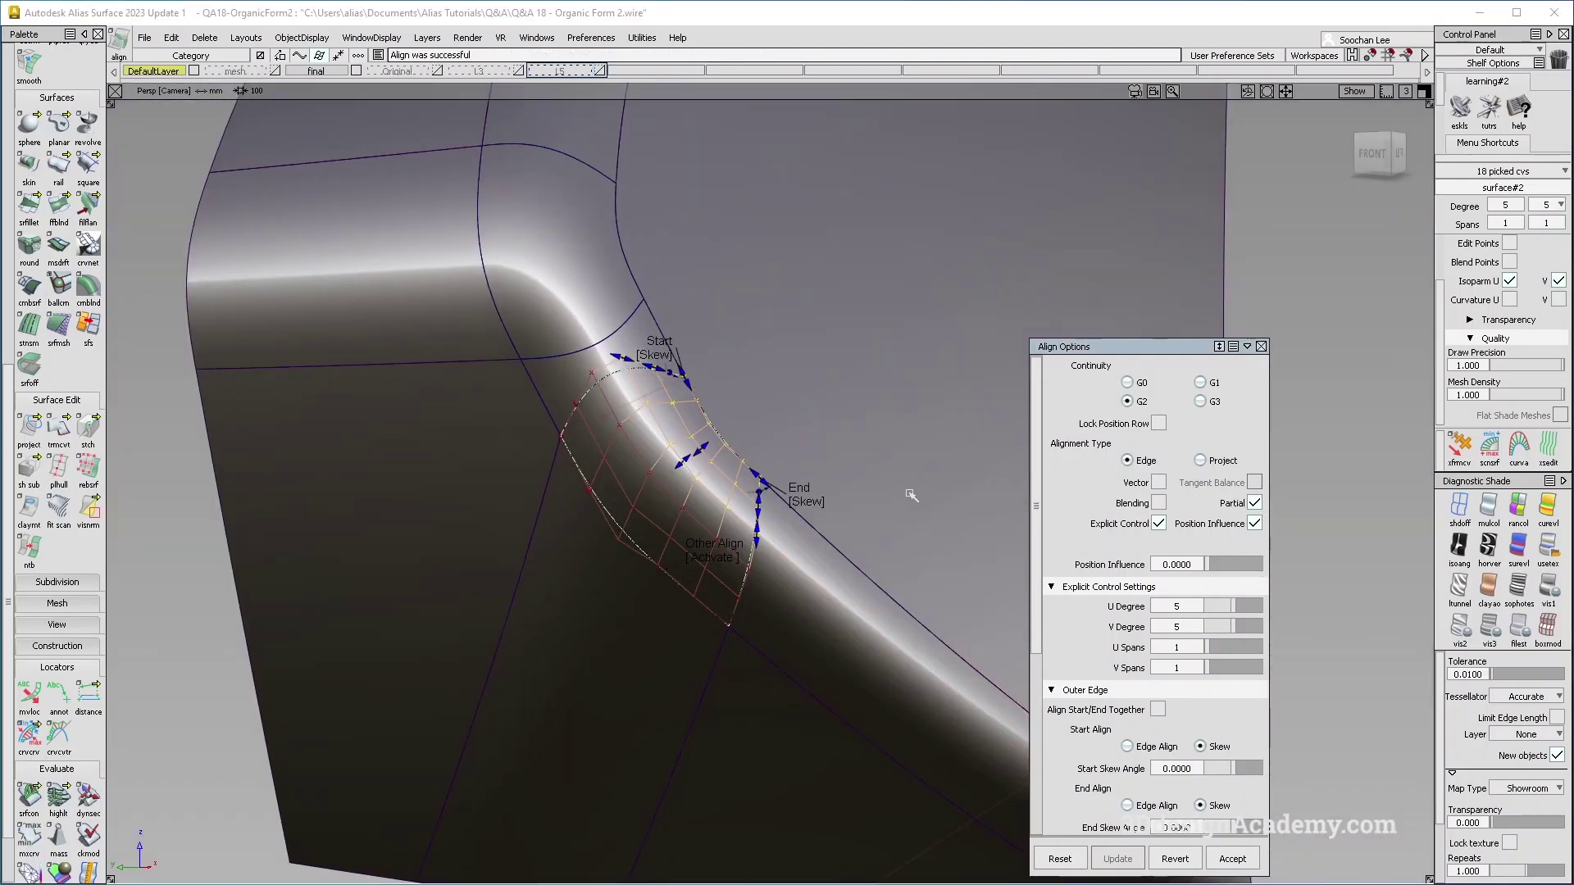
alt+shift+drag(729, 459, 830, 594)
alt+shift+drag(664, 478, 476, 519)
Step: Check the surface continuity along the strip's four edges and the edges of the neighbouring corner and lower blends
ctrl+shift+drag(475, 519, 384, 210)
click(593, 340)
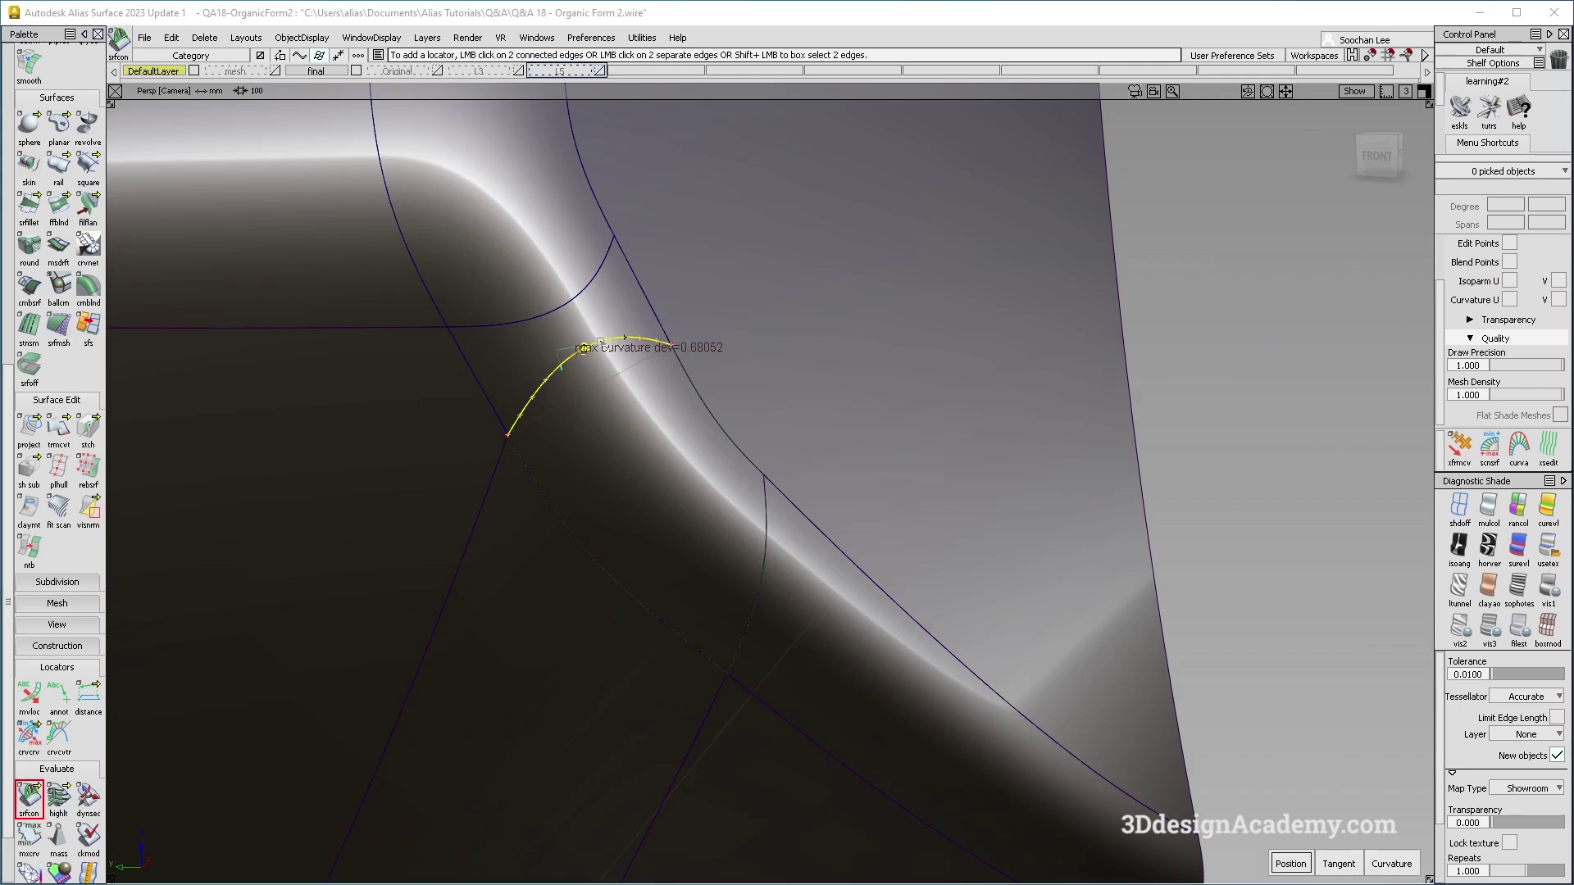
alt+shift+drag(806, 373, 692, 353)
click(671, 317)
click(614, 284)
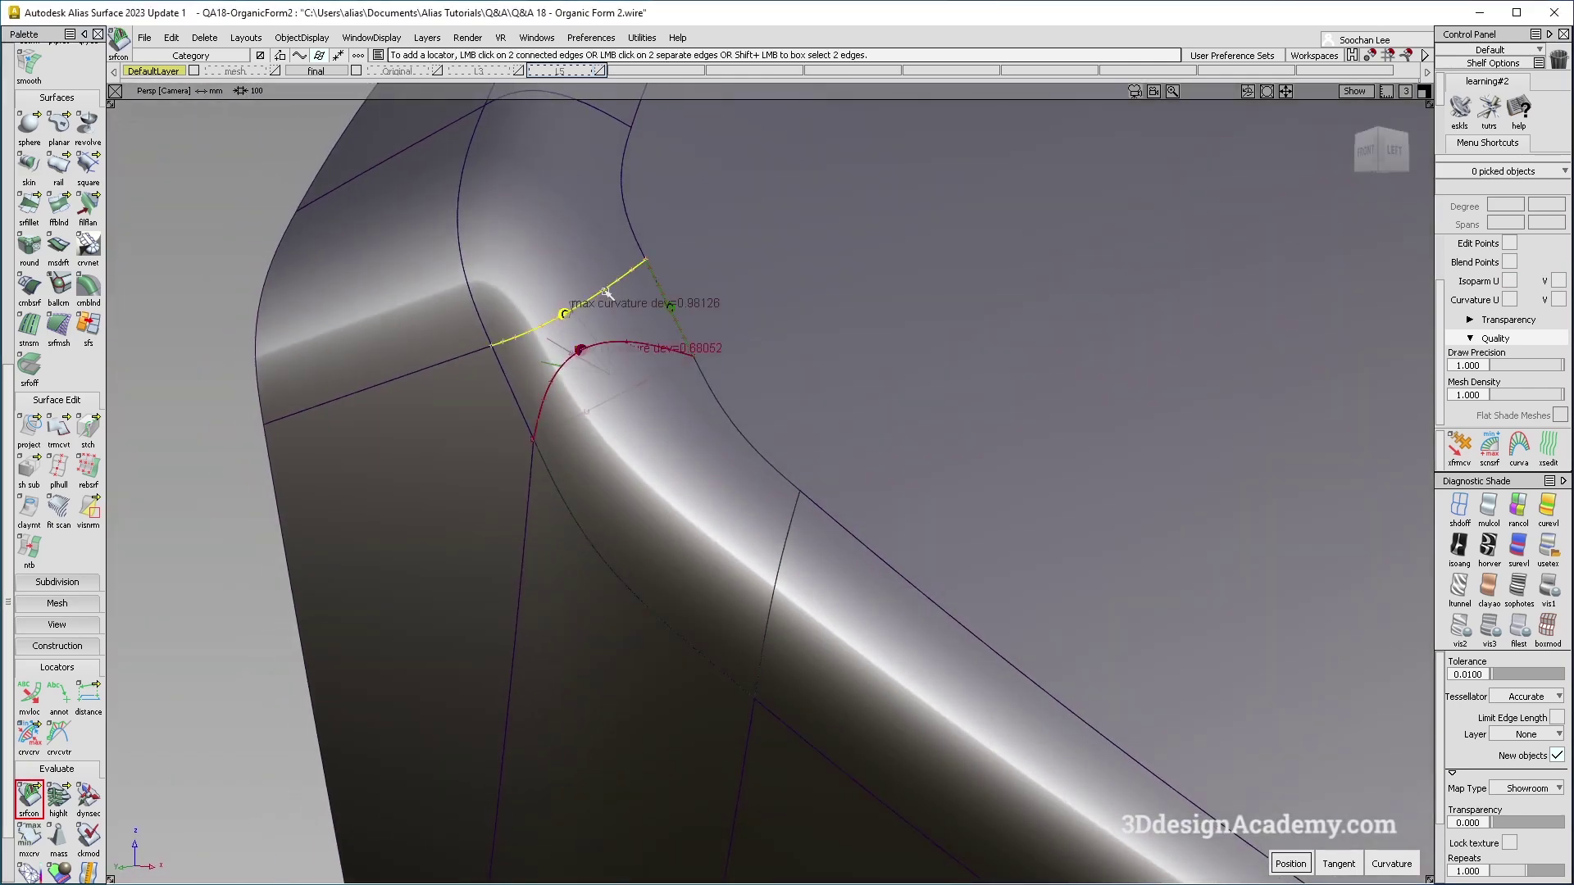
click(509, 373)
click(477, 326)
click(481, 351)
click(574, 513)
alt+shift+drag(555, 415, 636, 640)
Step: Select the converted strip surface, create a new layer and try to delete the strip's construction history
mouse_move(636, 639)
ctrl+shift+mouse_down()
mouse_move(691, 397)
mouse_move(648, 353)
ctrl+shift+mouse_up()
click(790, 483)
click(788, 497)
click(638, 335)
alt+shift+middle_drag(638, 335, 732, 432)
alt+shift+drag(731, 433, 831, 383)
click(427, 38)
click(430, 60)
click(205, 38)
click(206, 78)
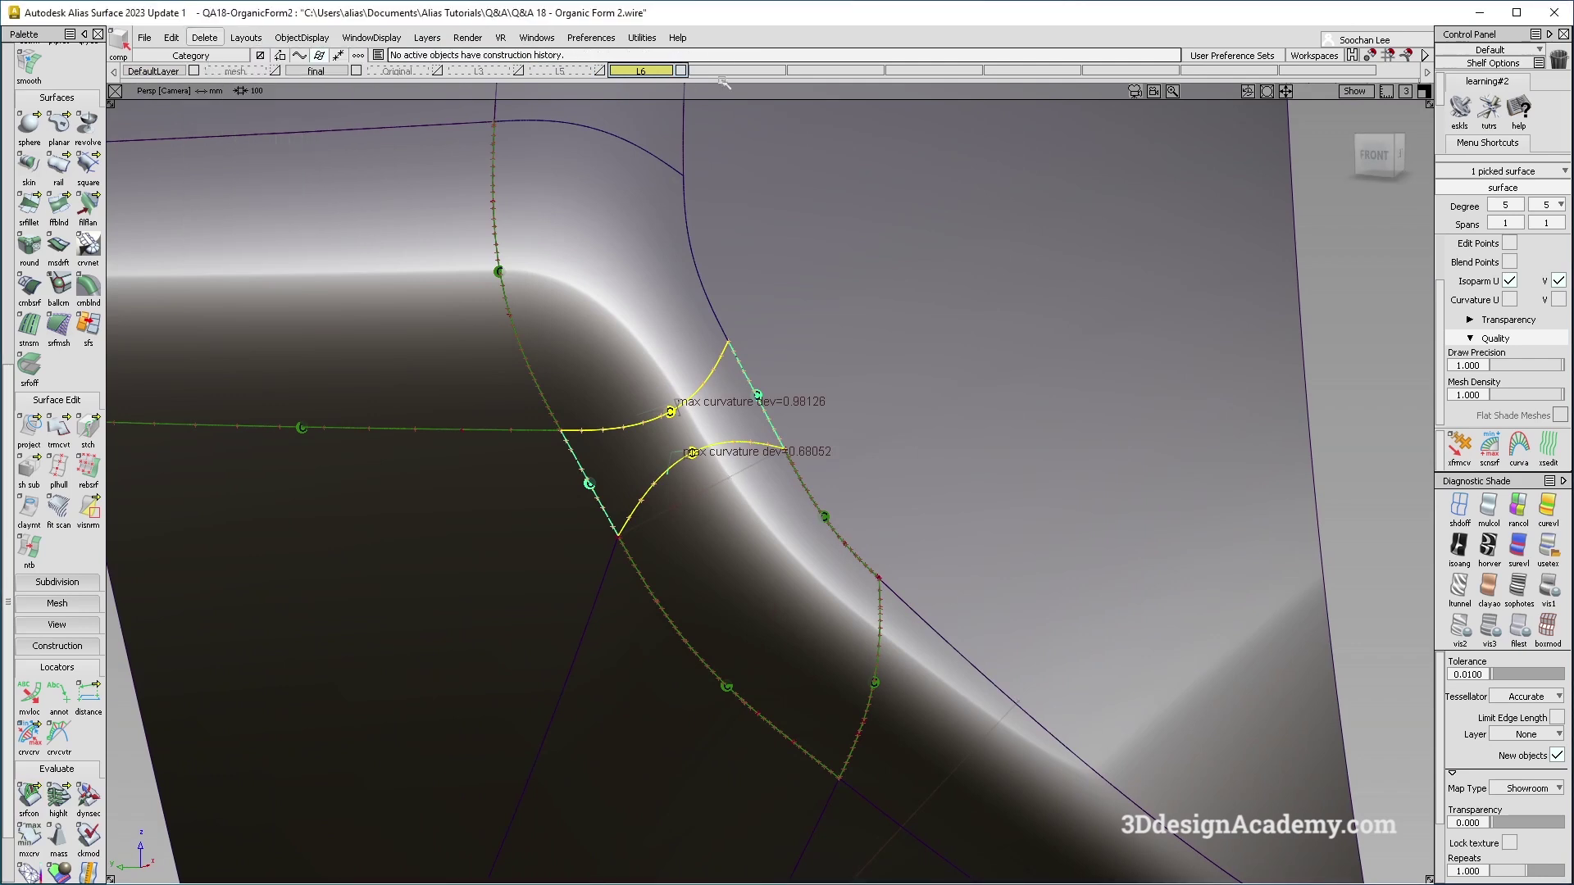
Step: Assign the selected strip to layer L6 and hide that layer
click(670, 81)
click(680, 71)
alt+shift+drag(742, 205, 672, 254)
ctrl+shift+drag(569, 393, 447, 79)
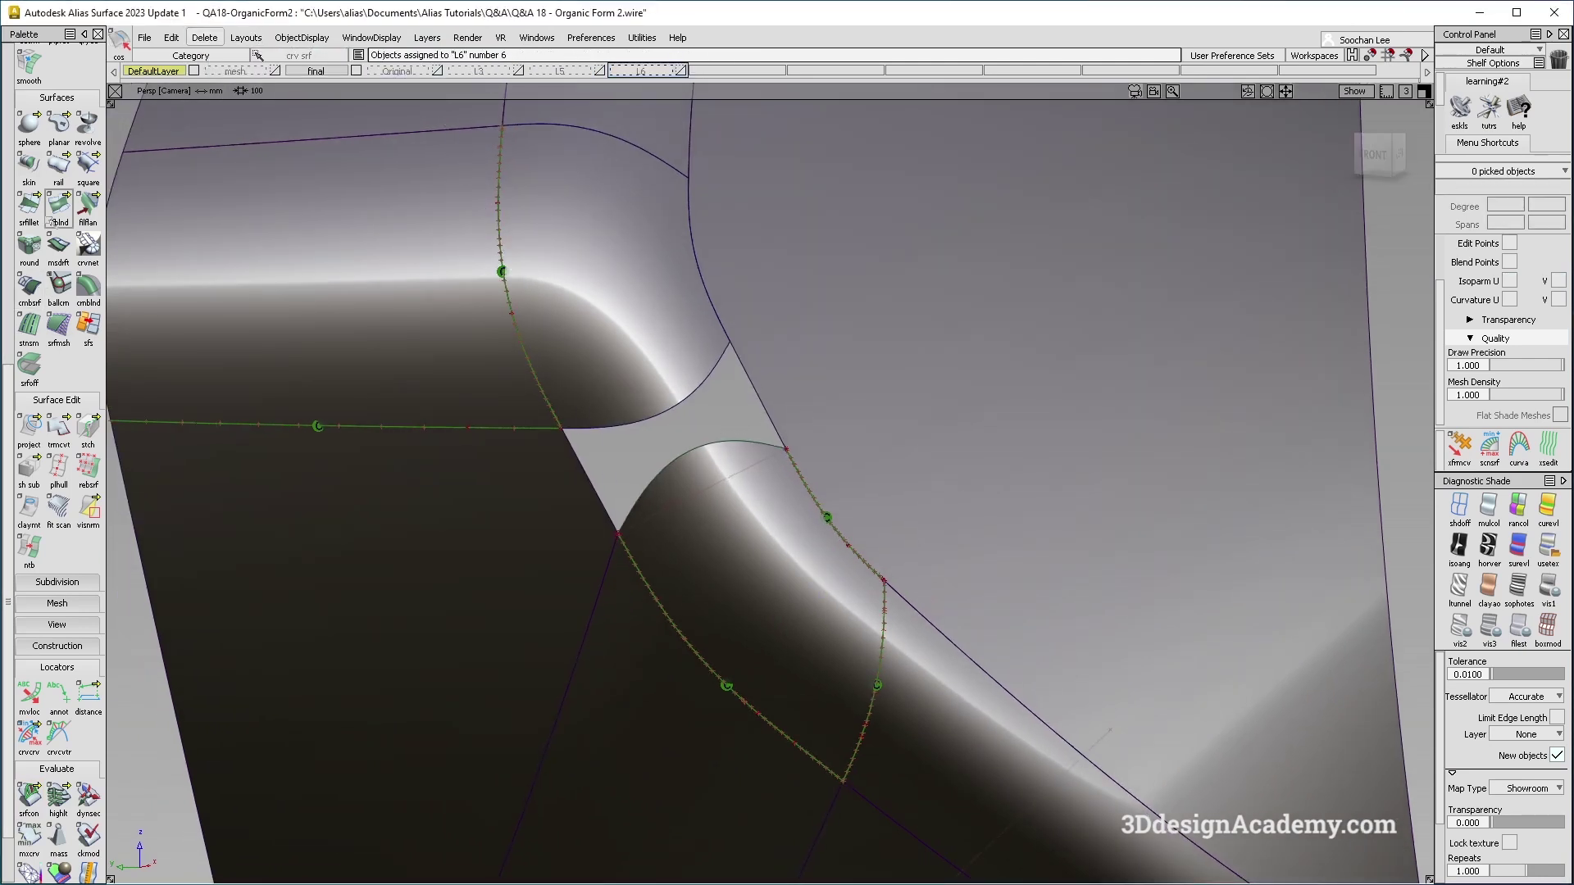
Step: Turn off the diagnostic shading and build a Square surface across the gap from its four boundary edges
click(88, 168)
click(1459, 504)
click(626, 450)
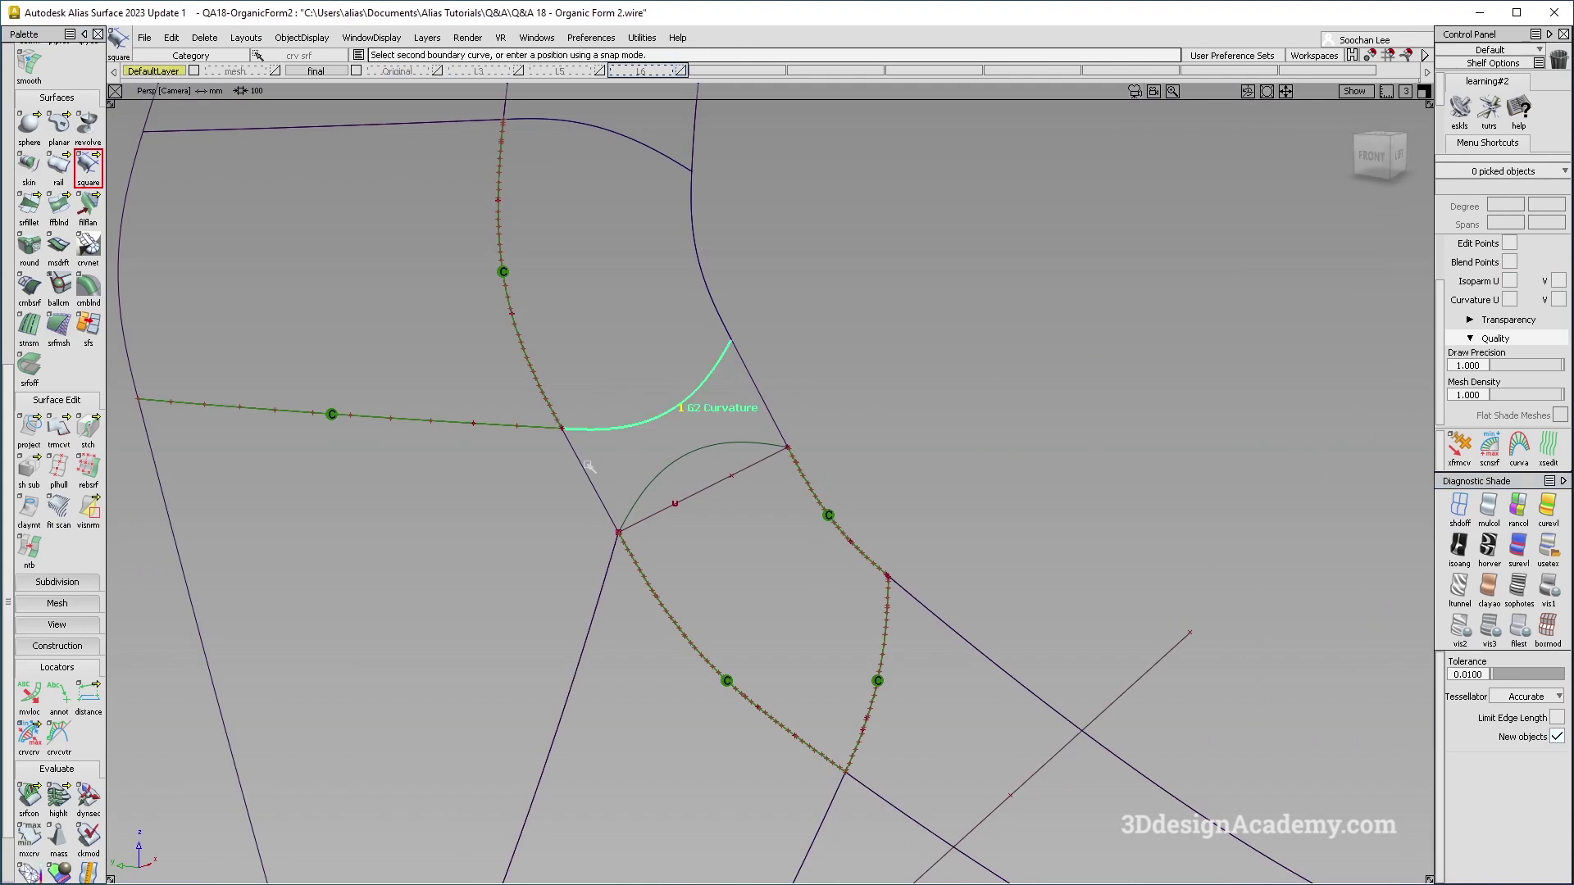
click(589, 466)
click(705, 450)
click(761, 395)
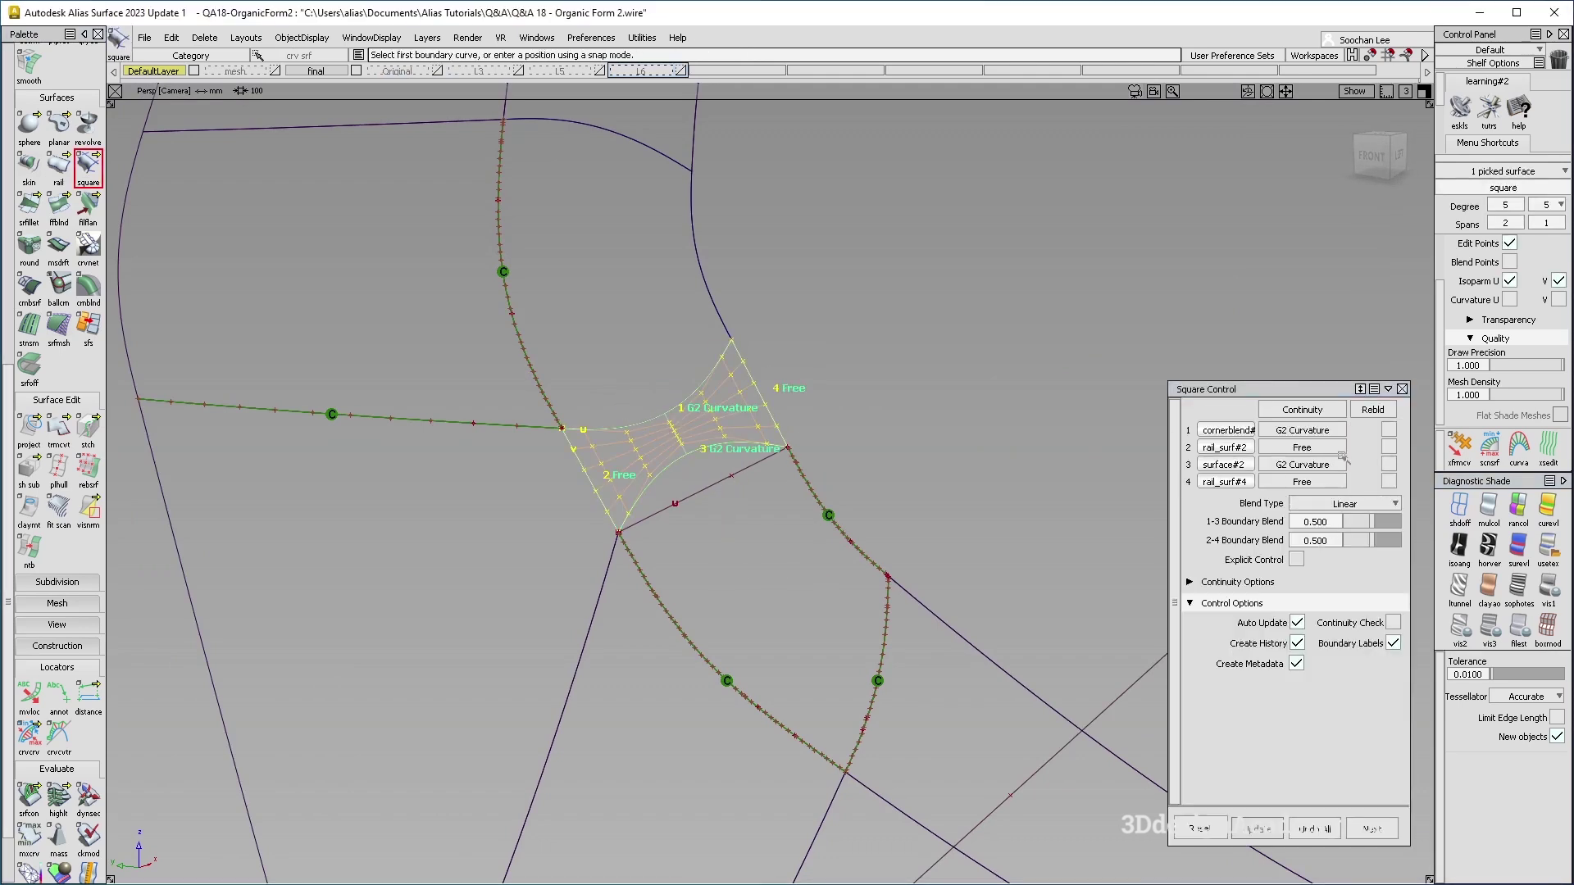
Step: Set all four Square boundaries to G2 Curvature and enable explicit control with U and V degree 5 and 1 span
click(1326, 407)
click(1325, 484)
click(1297, 560)
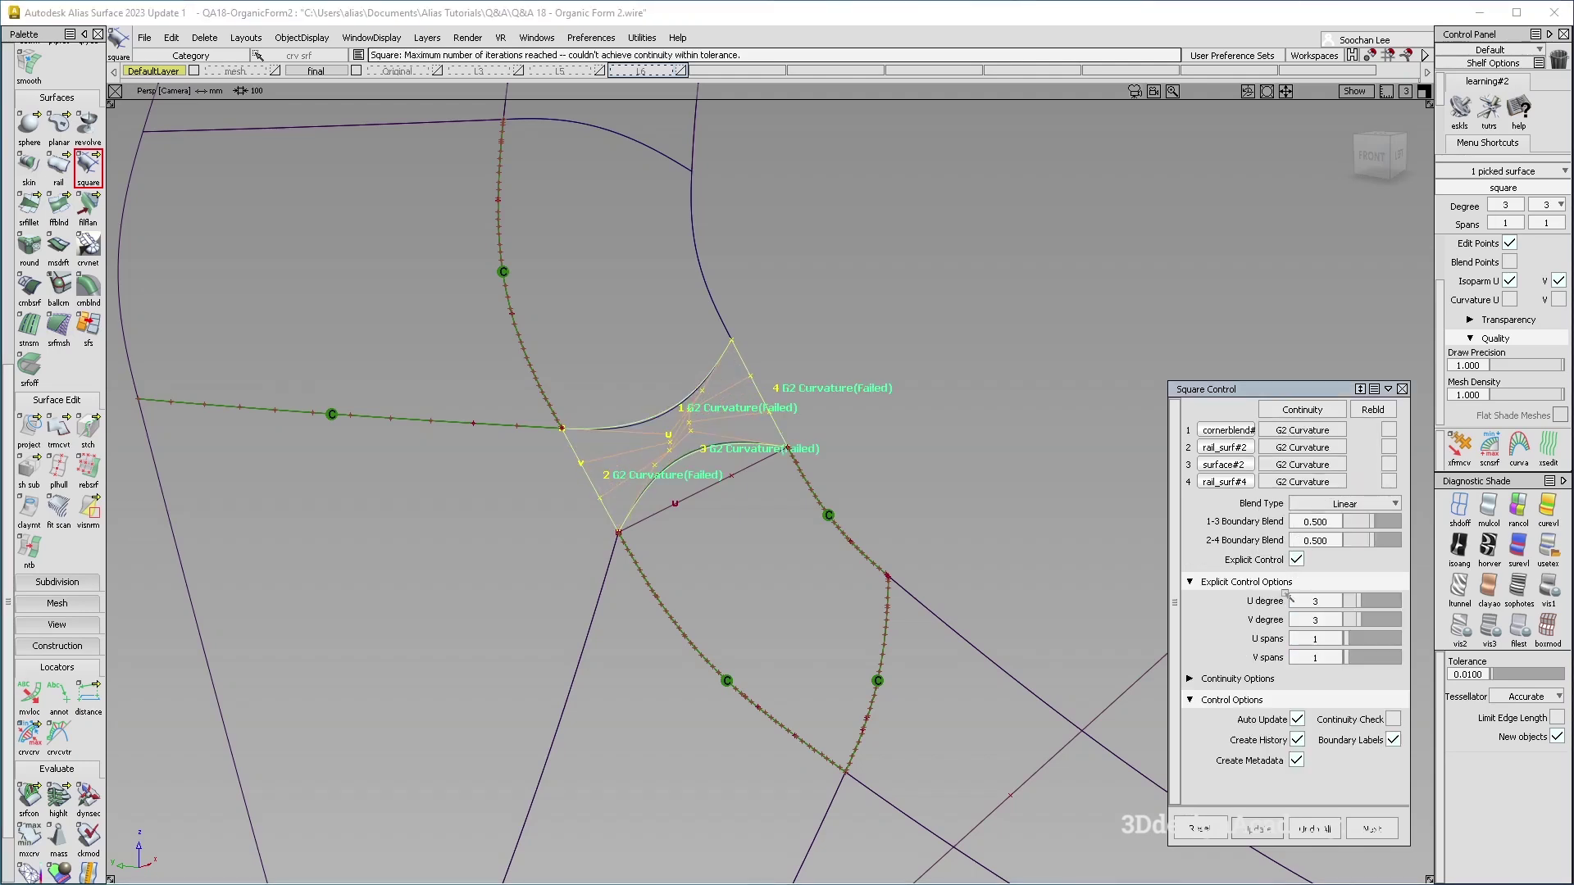
drag(1361, 603, 1373, 614)
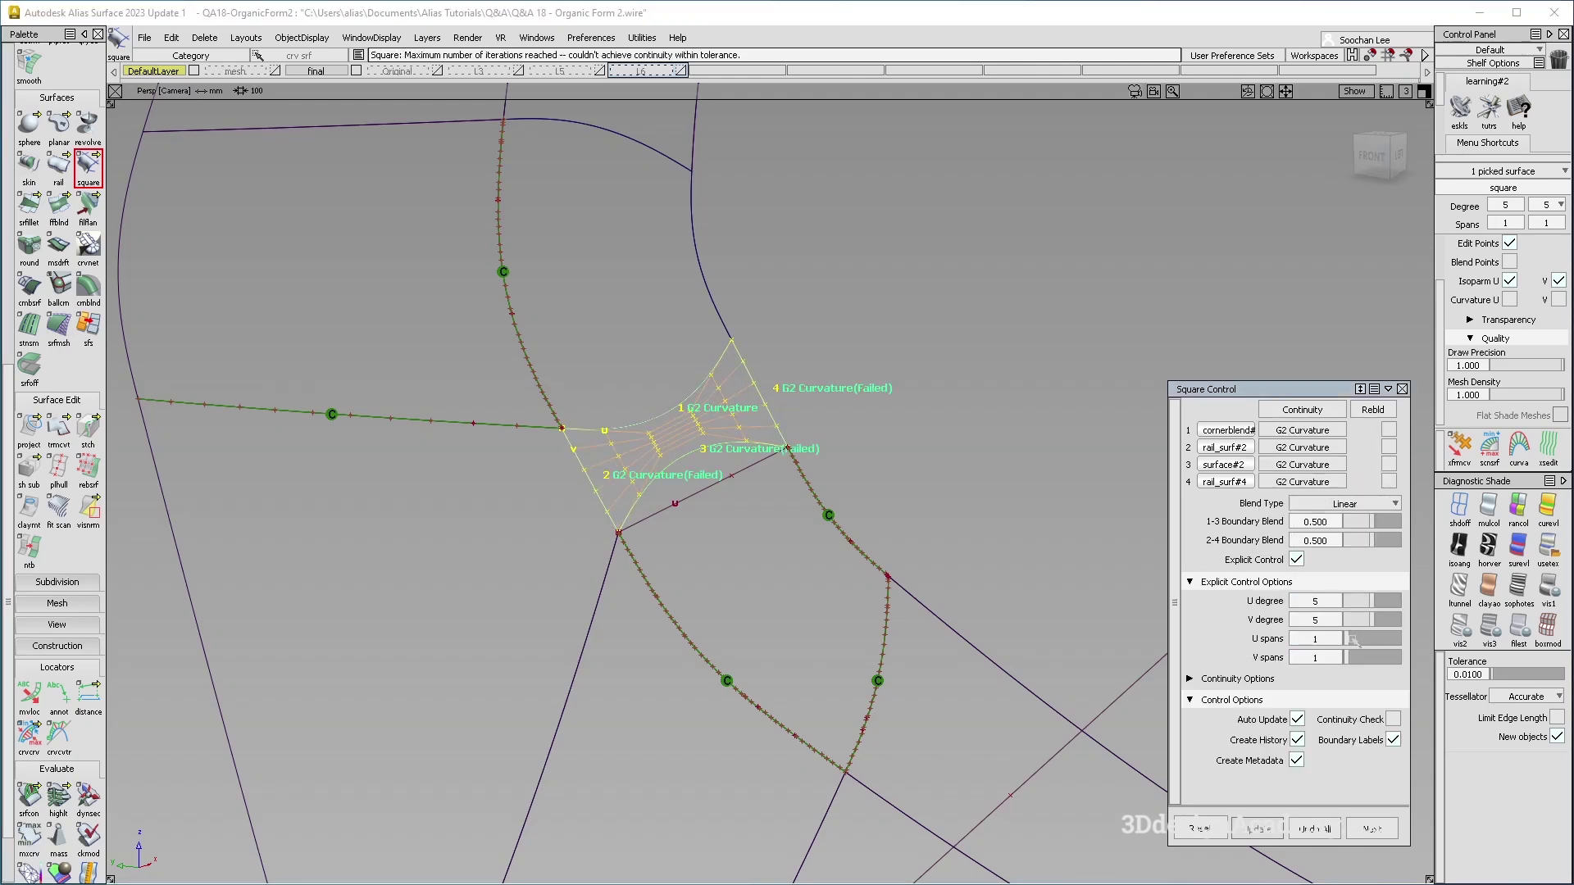
Step: Enable the Colinear continuity option for Boundaries 1 and 3 of the Square surface
click(1252, 679)
click(1250, 701)
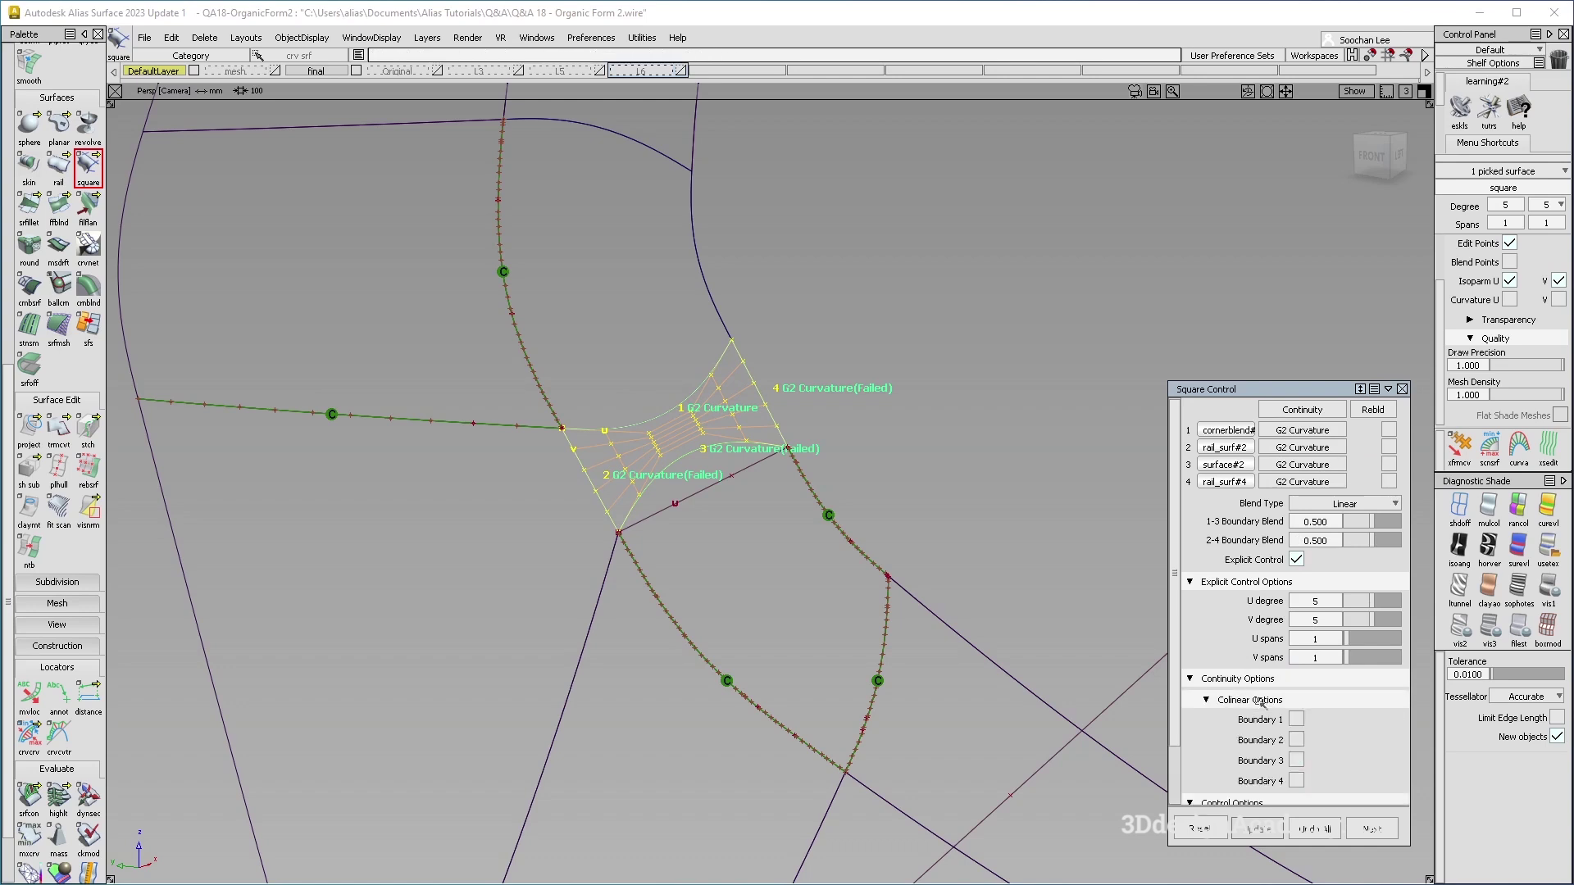
scroll(713, 442, up, 3)
alt+shift+drag(773, 505, 739, 494)
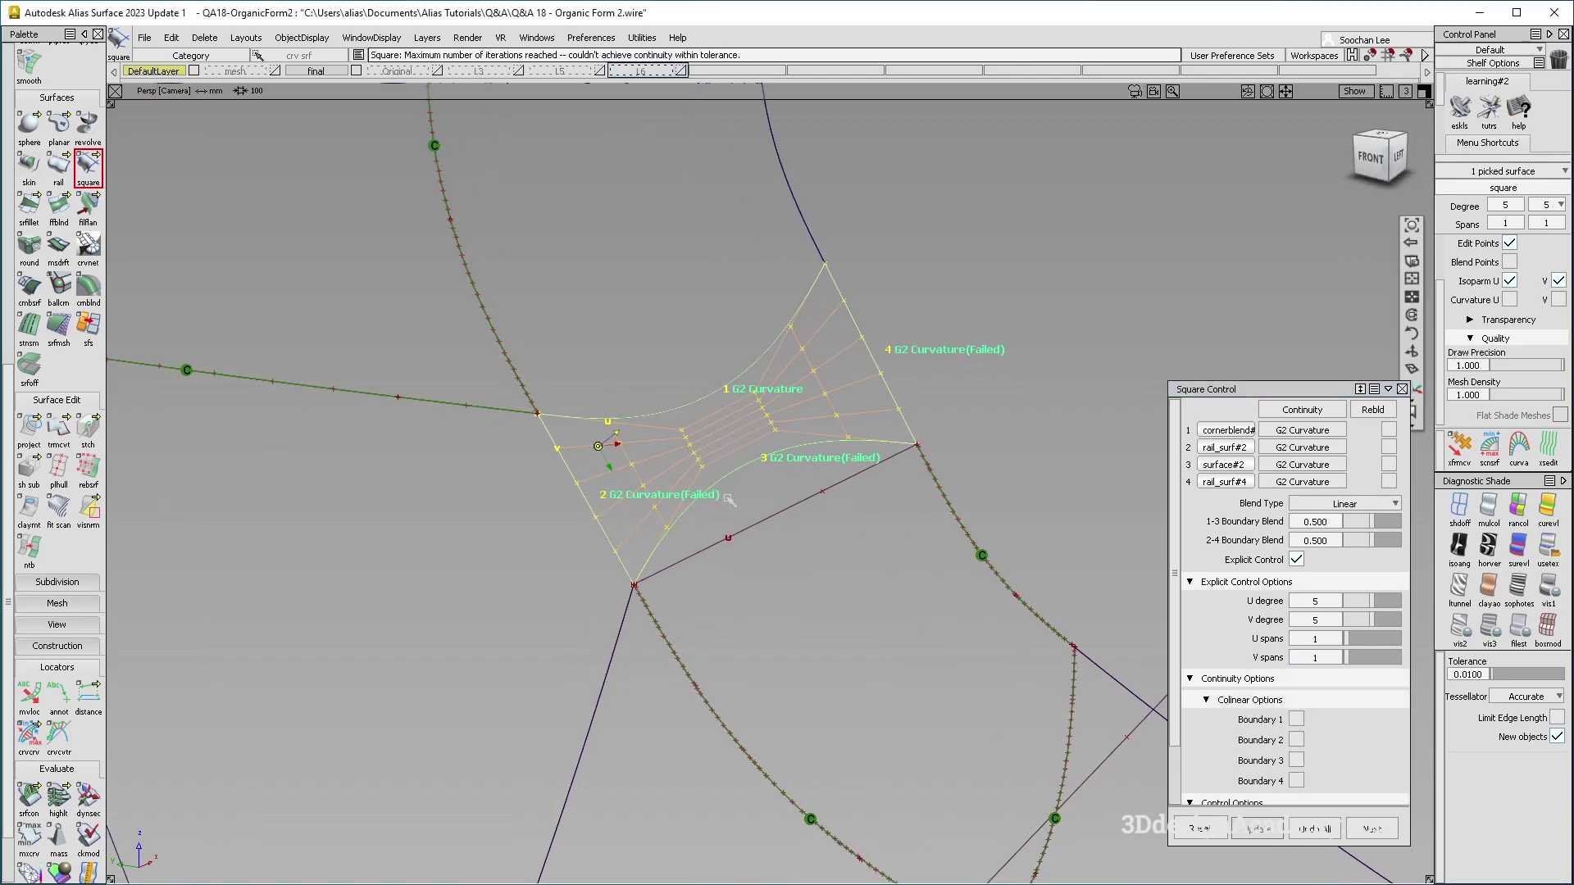
click(1295, 719)
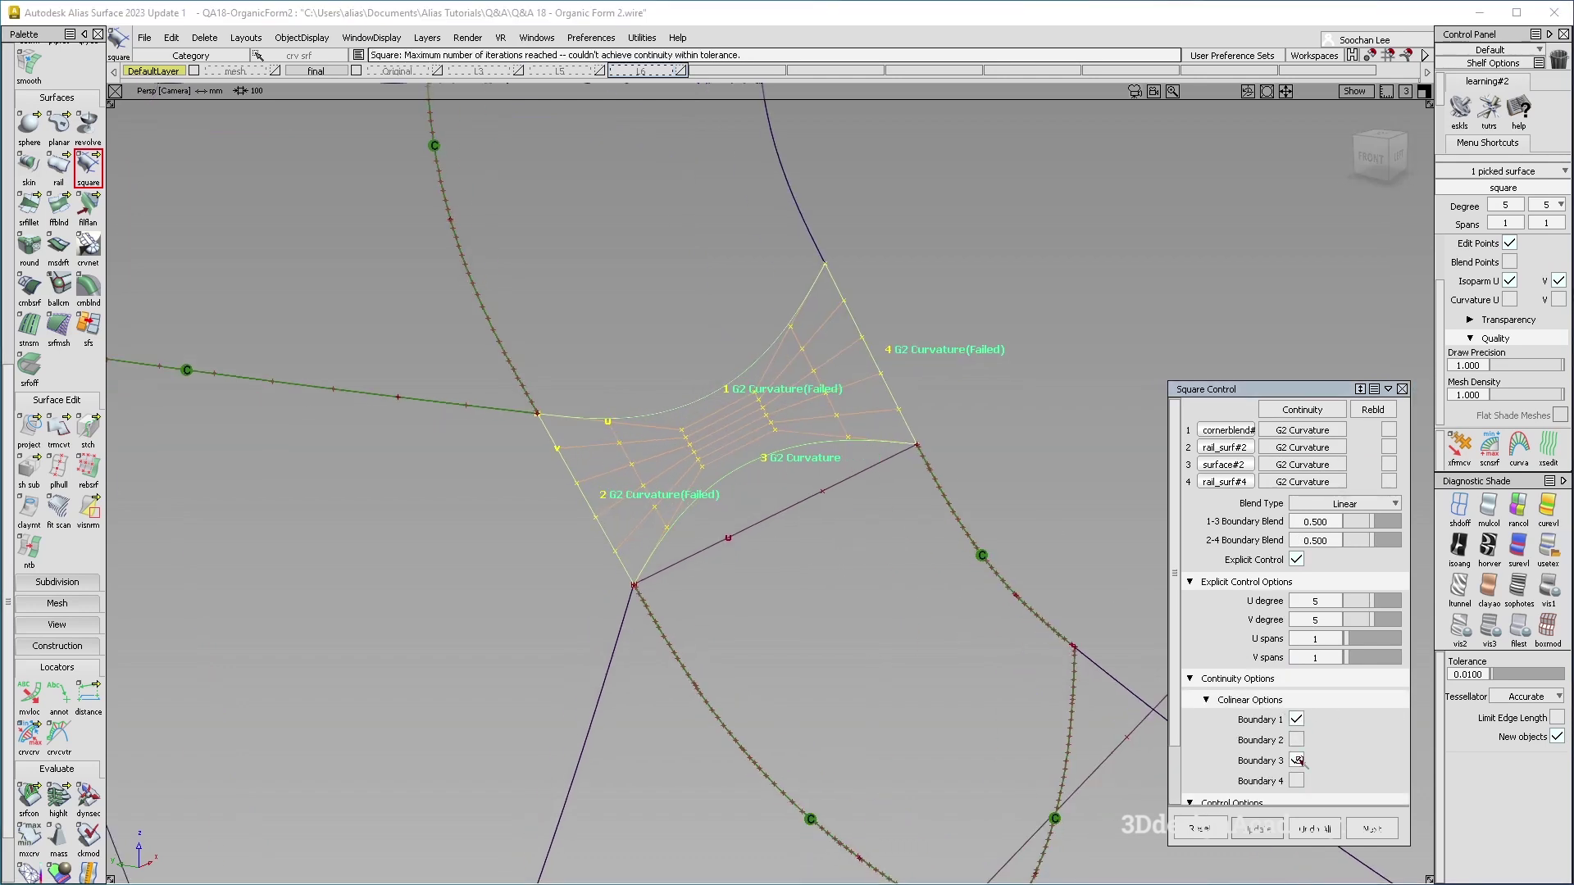
alt+shift+drag(597, 446, 764, 449)
alt+shift+drag(699, 566, 873, 328)
alt+shift+right_drag(871, 272, 905, 390)
Step: Check surface continuity along the boundary edges of the new Square surface
ctrl+shift+drag(905, 498, 584, 518)
click(627, 462)
alt+shift+right_drag(748, 423, 690, 459)
alt+shift+drag(690, 459, 641, 374)
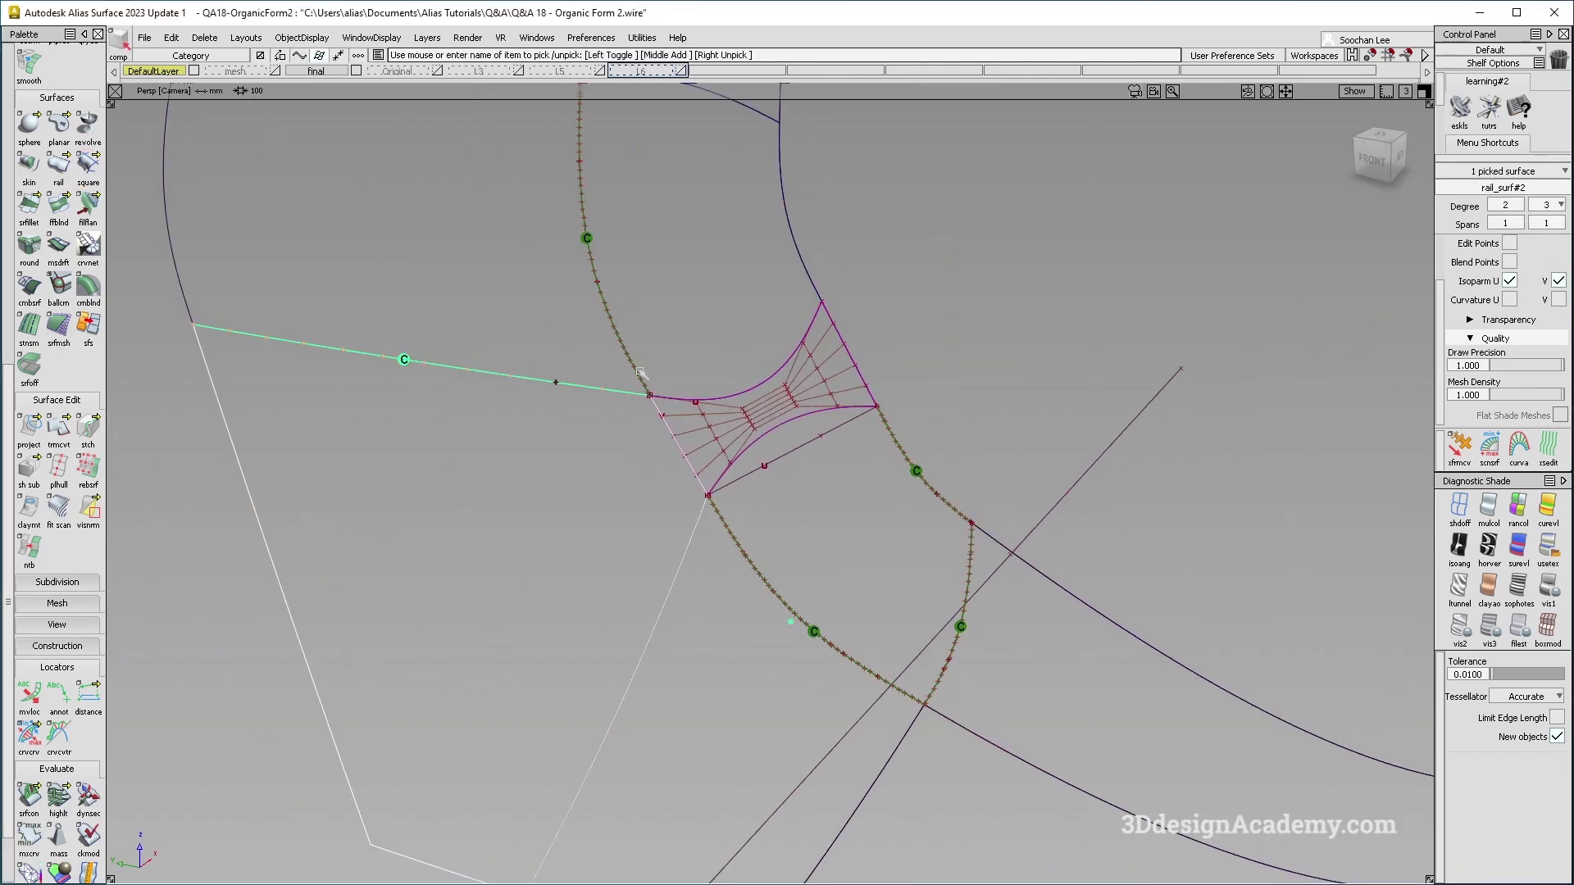
click(629, 407)
click(29, 795)
click(671, 437)
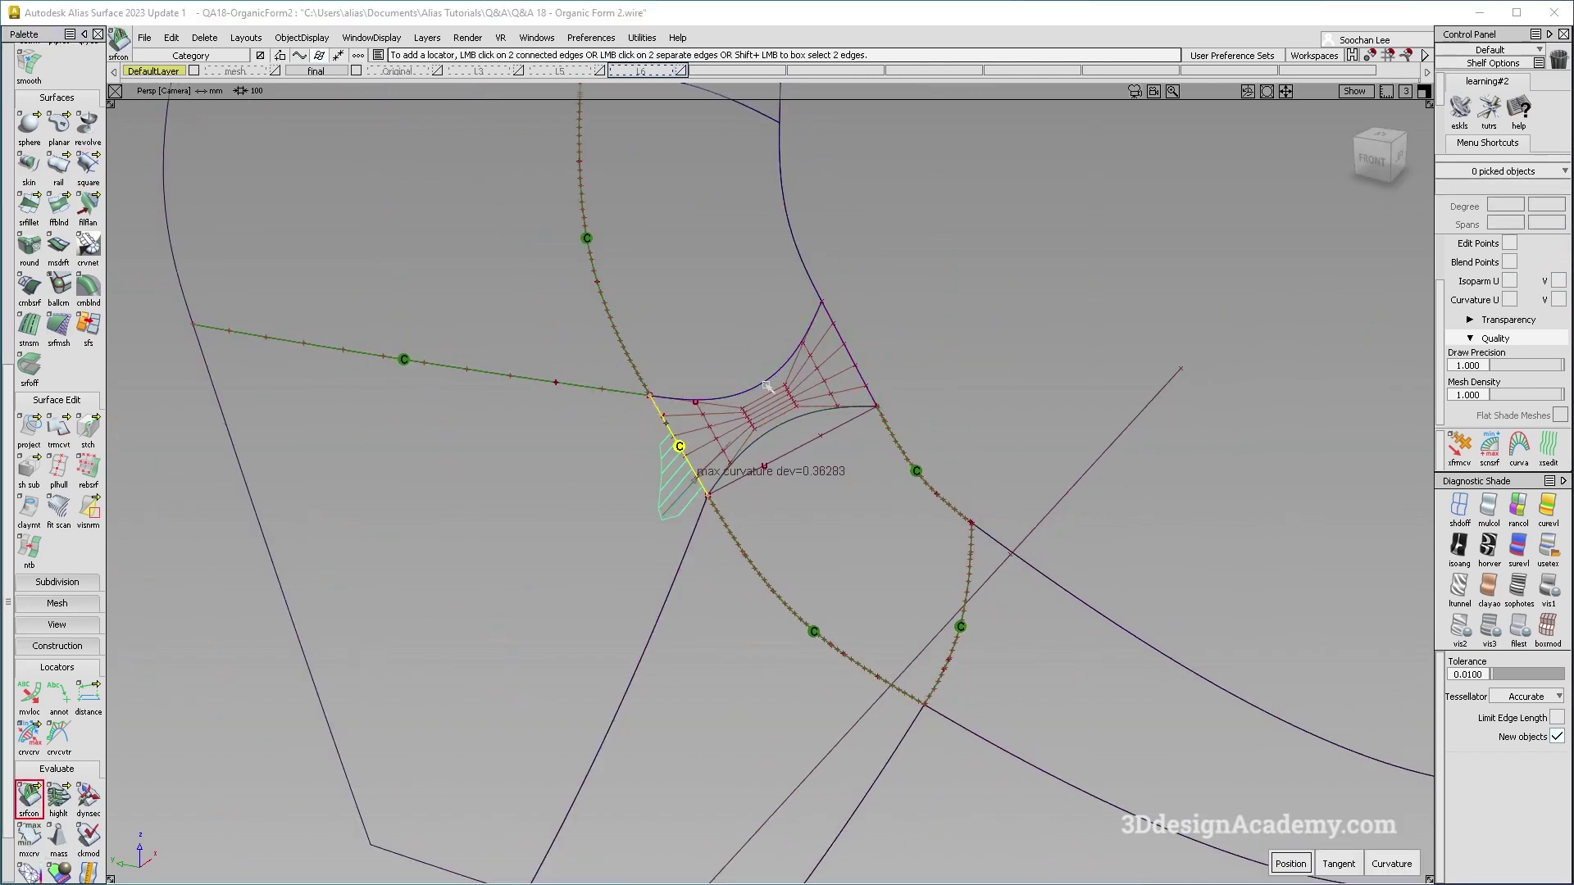
click(767, 385)
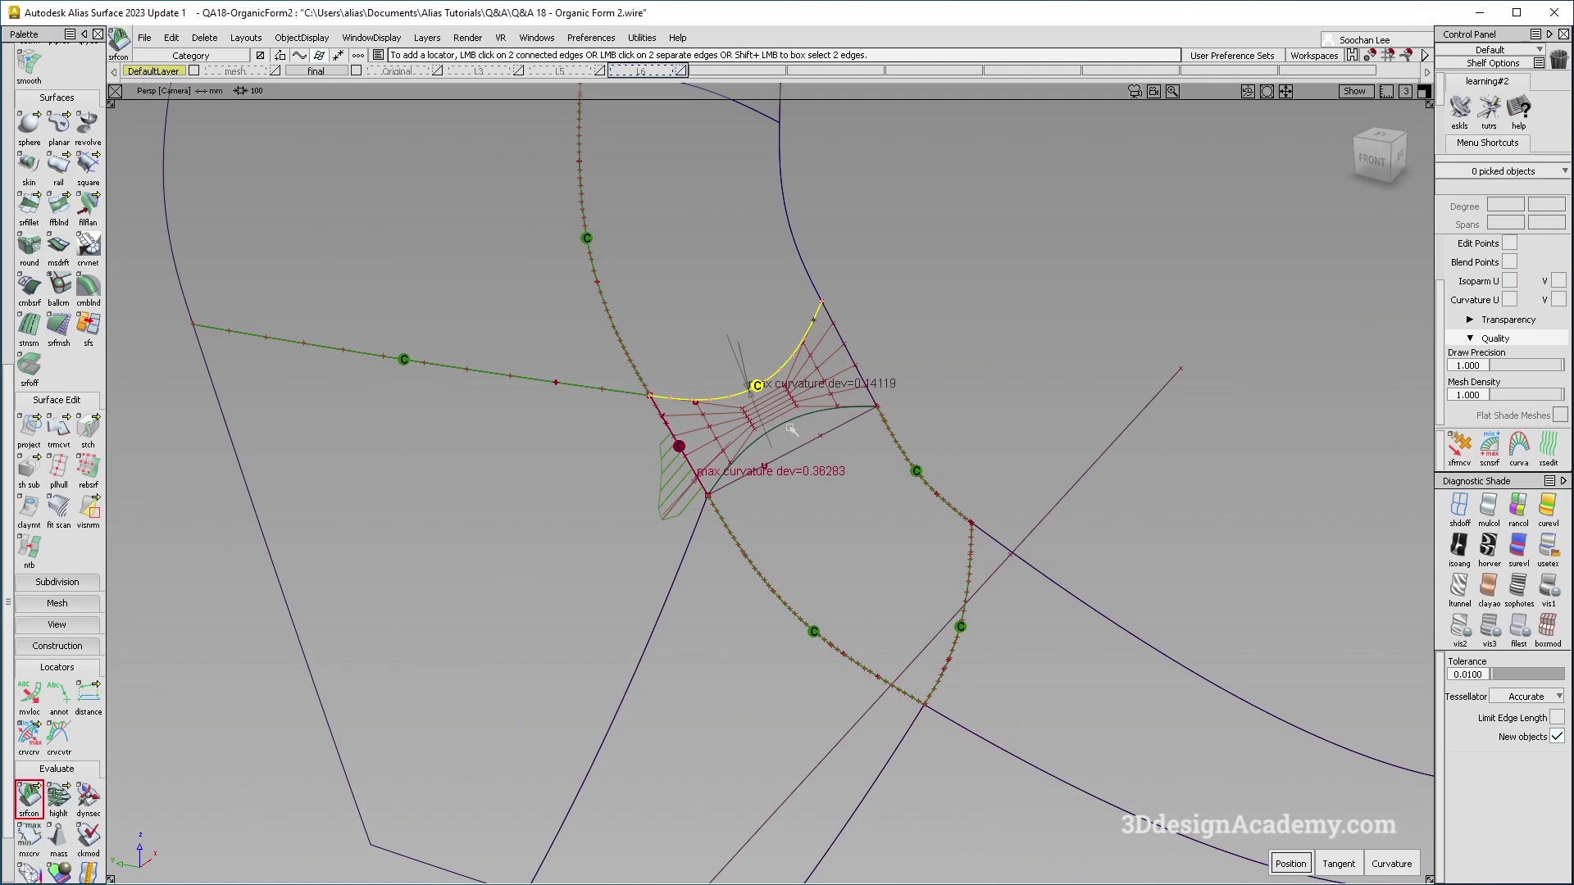
click(844, 354)
alt+shift+drag(844, 354, 578, 214)
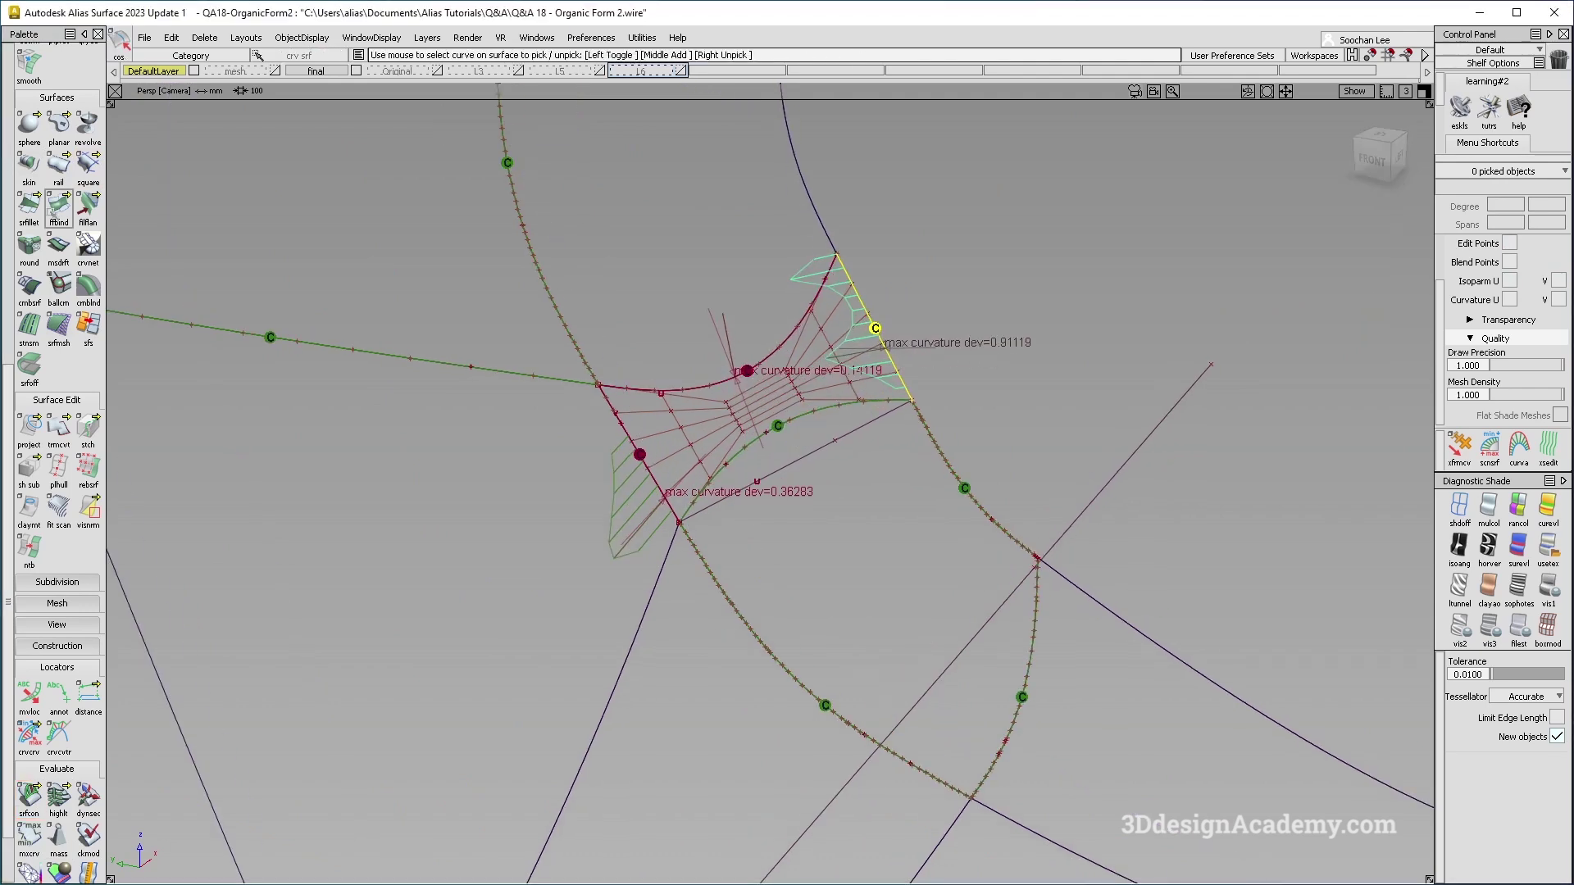
Step: Align the Square surface's upper curved edge to the adjoining surface with G2 continuity
scroll(59, 208, up, 5)
double_click(59, 252)
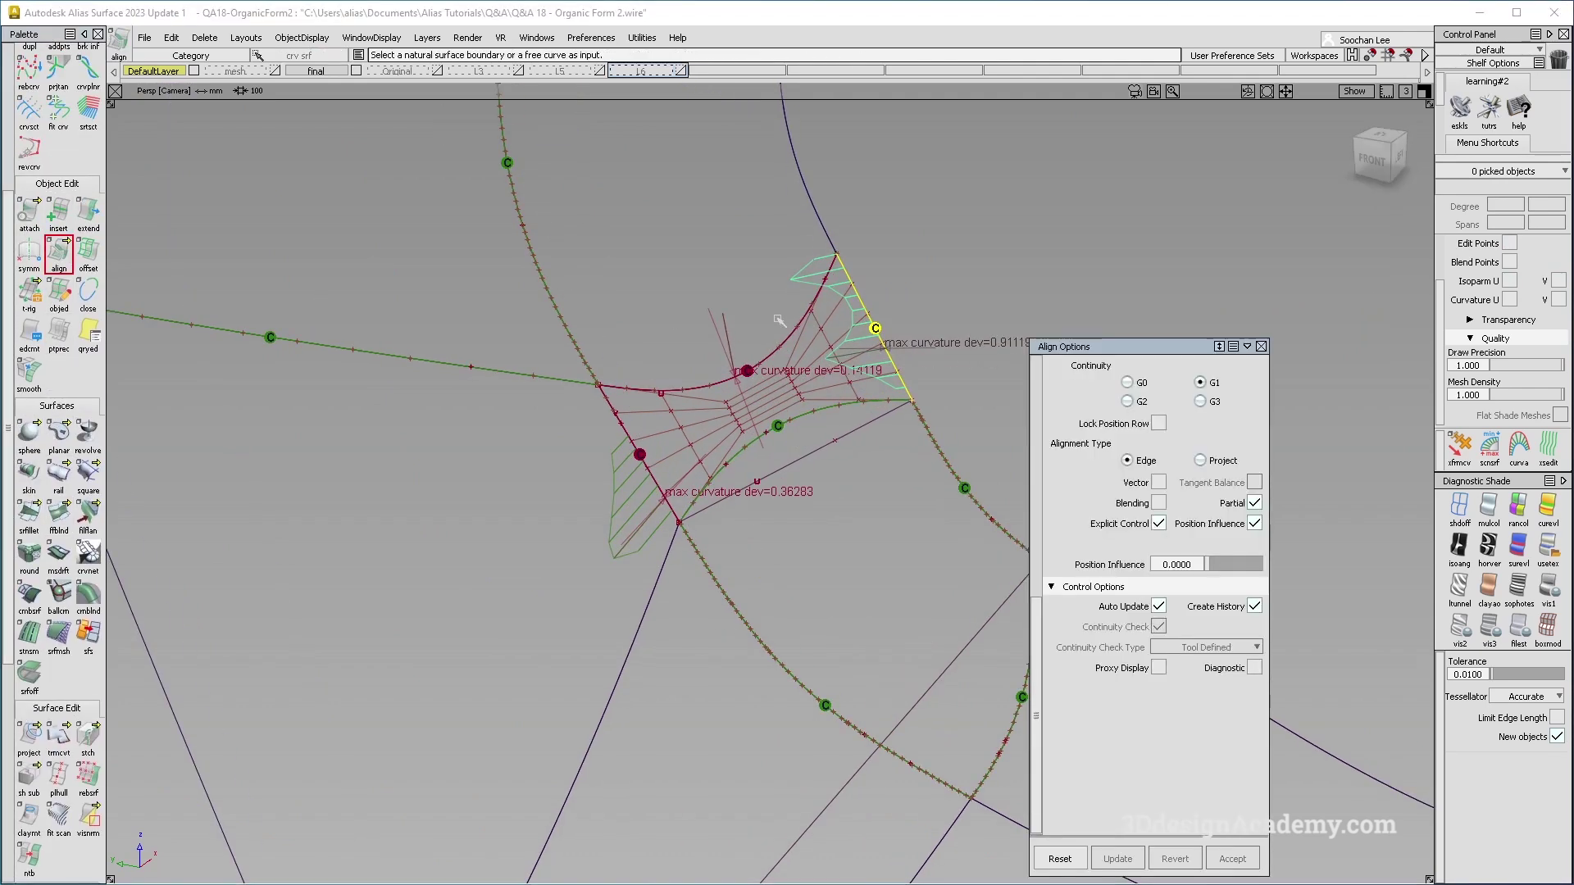
click(759, 374)
click(860, 396)
click(710, 542)
click(1127, 401)
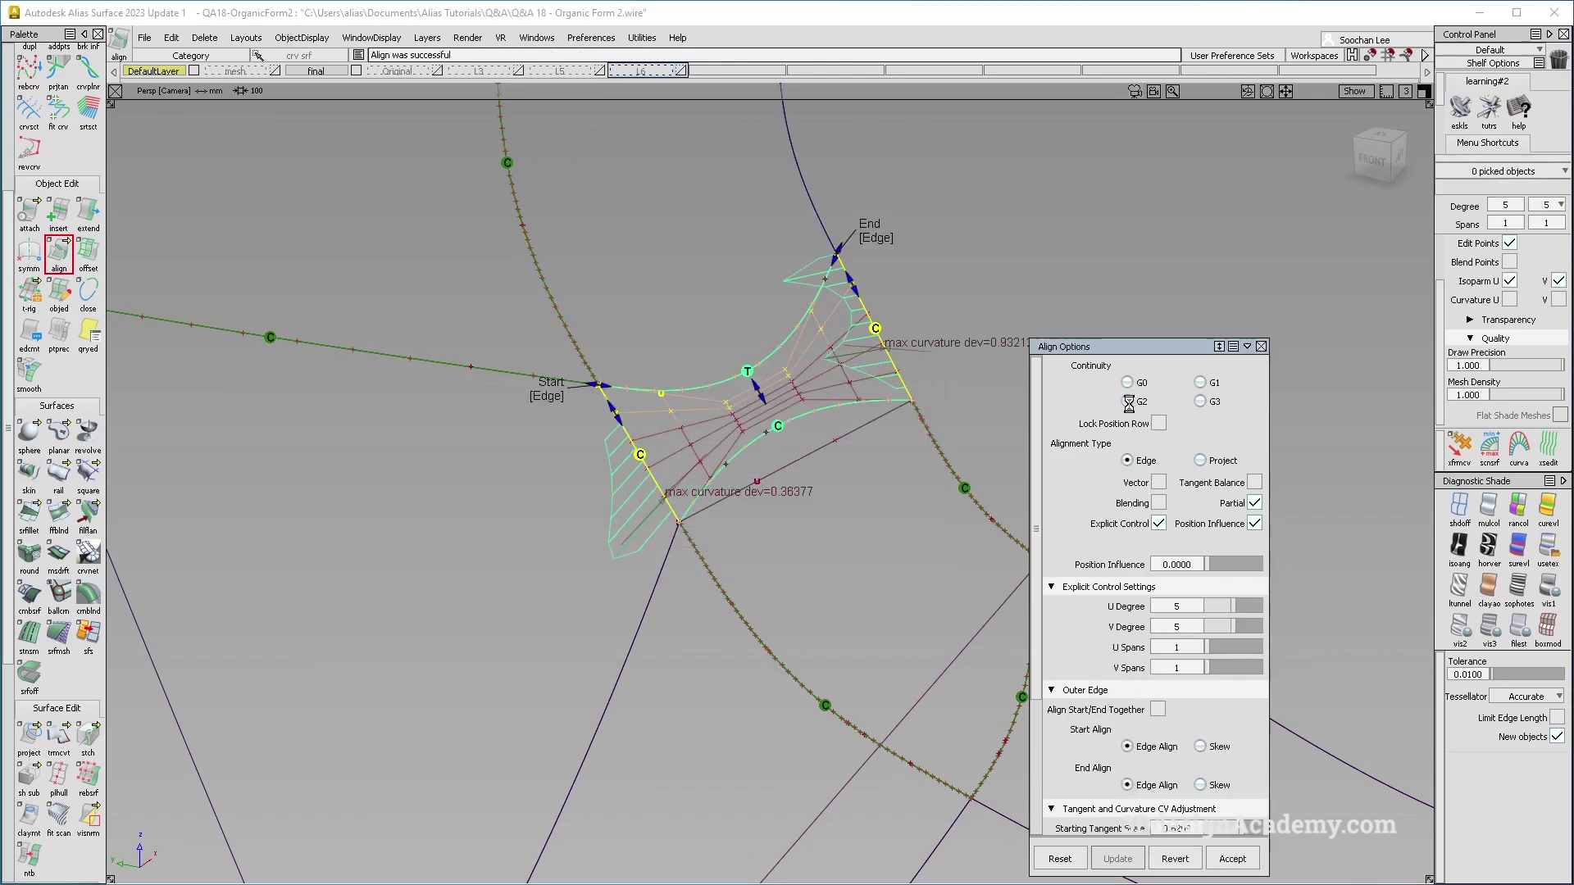
Step: Turn on Vector for the alignment, set Position Influence to 1.0 and use the Normal vector option
click(1158, 483)
alt+shift+middle_drag(1308, 569, 1292, 587)
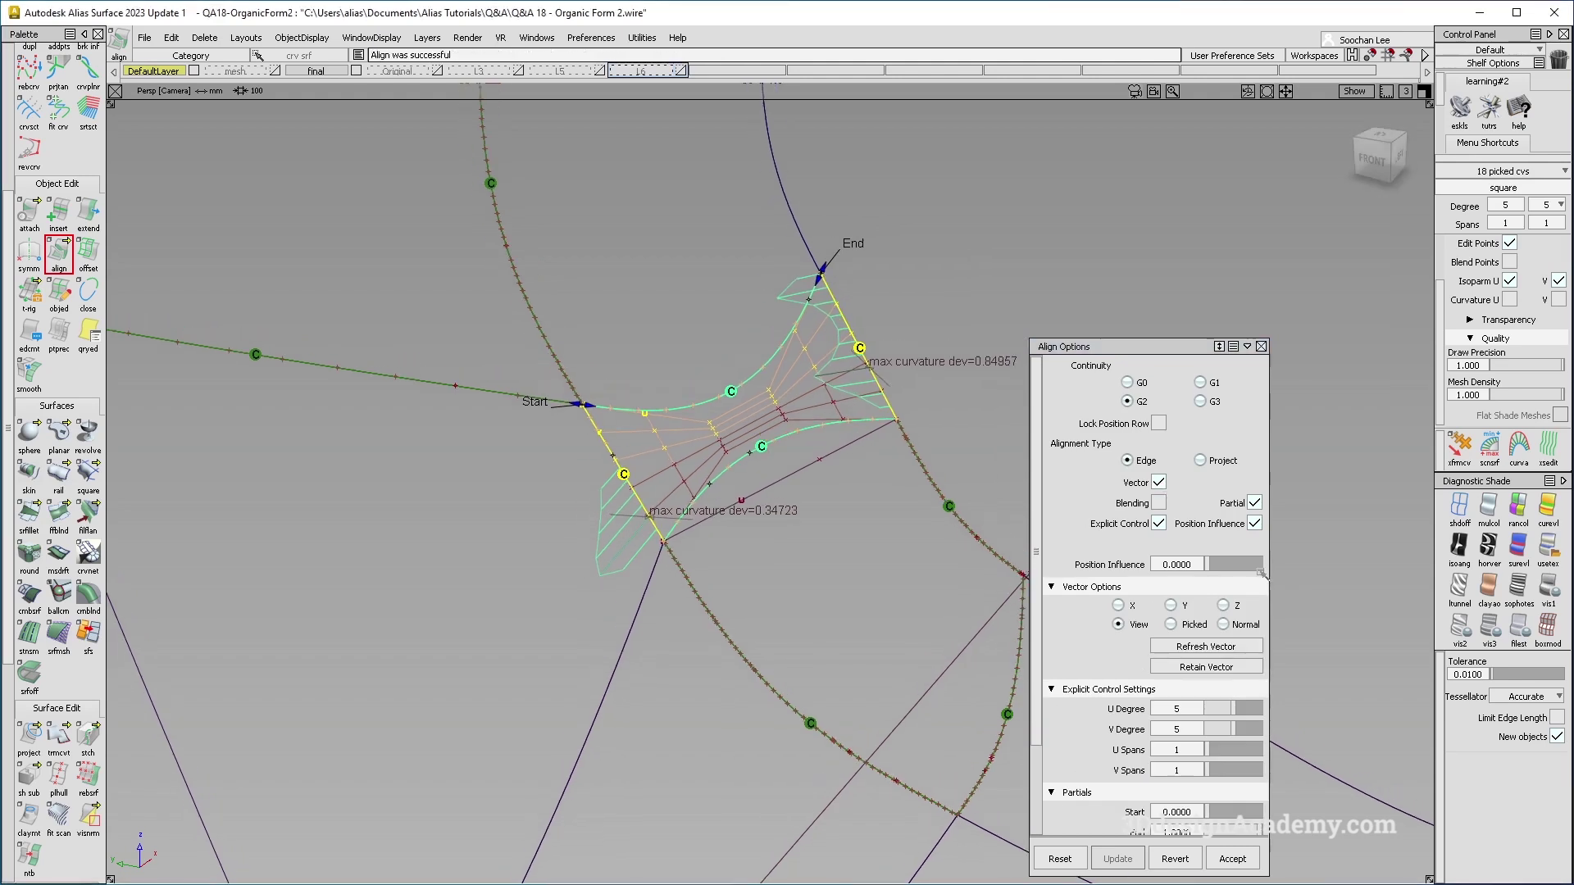
drag(1208, 564, 1271, 561)
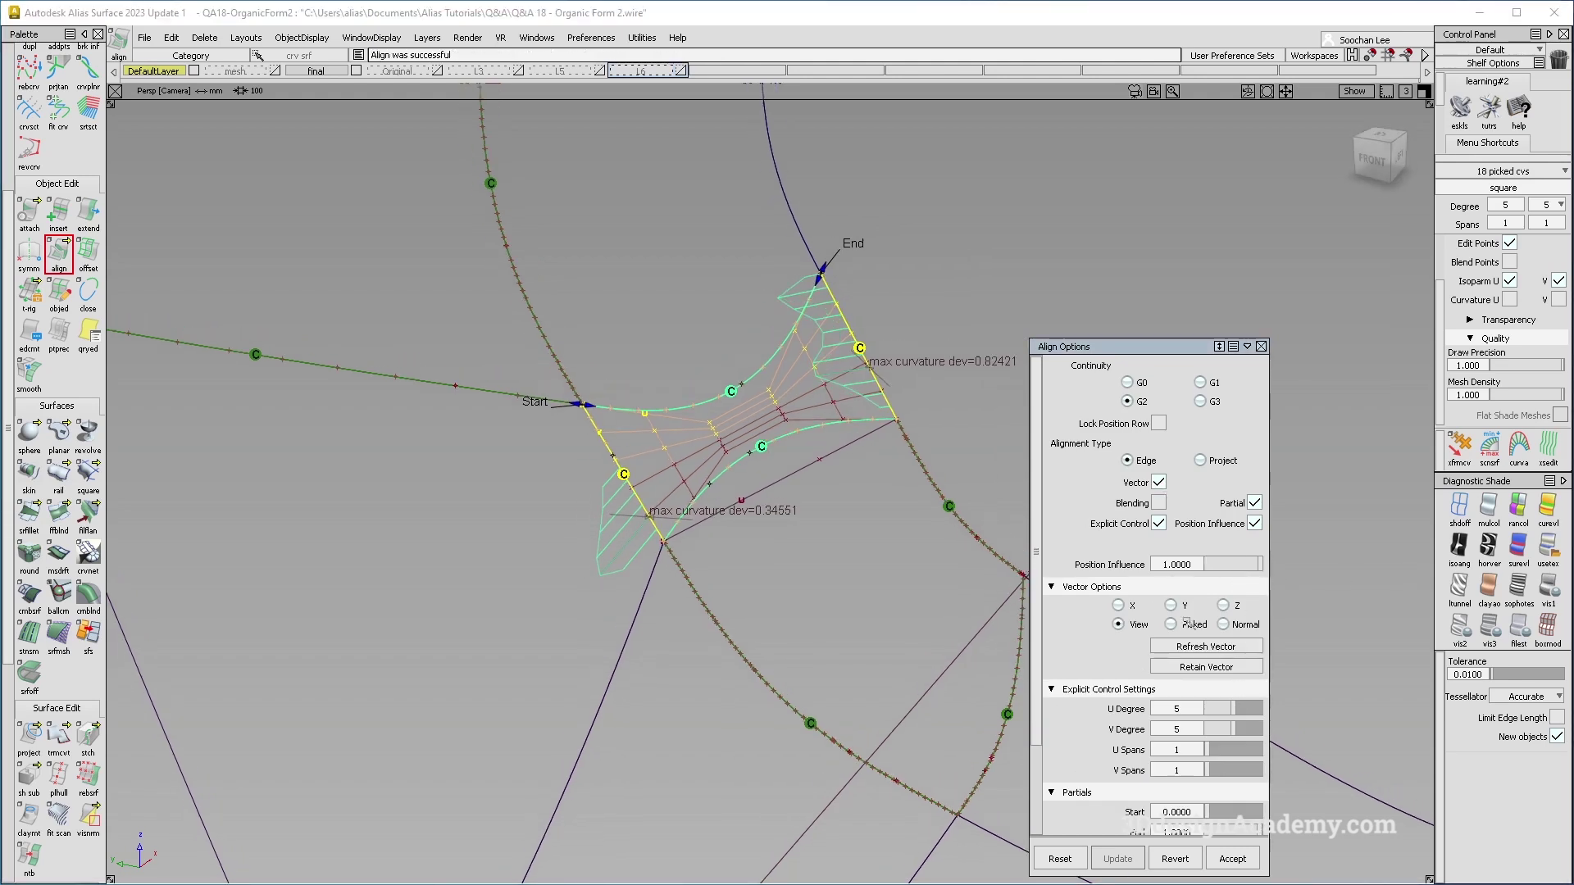
click(1223, 625)
alt+shift+right_drag(813, 460, 744, 574)
key(space)
Step: Pick the aligned Square surface and delete its construction history
alt+shift+middle_drag(732, 423, 697, 433)
alt+shift+drag(698, 433, 645, 464)
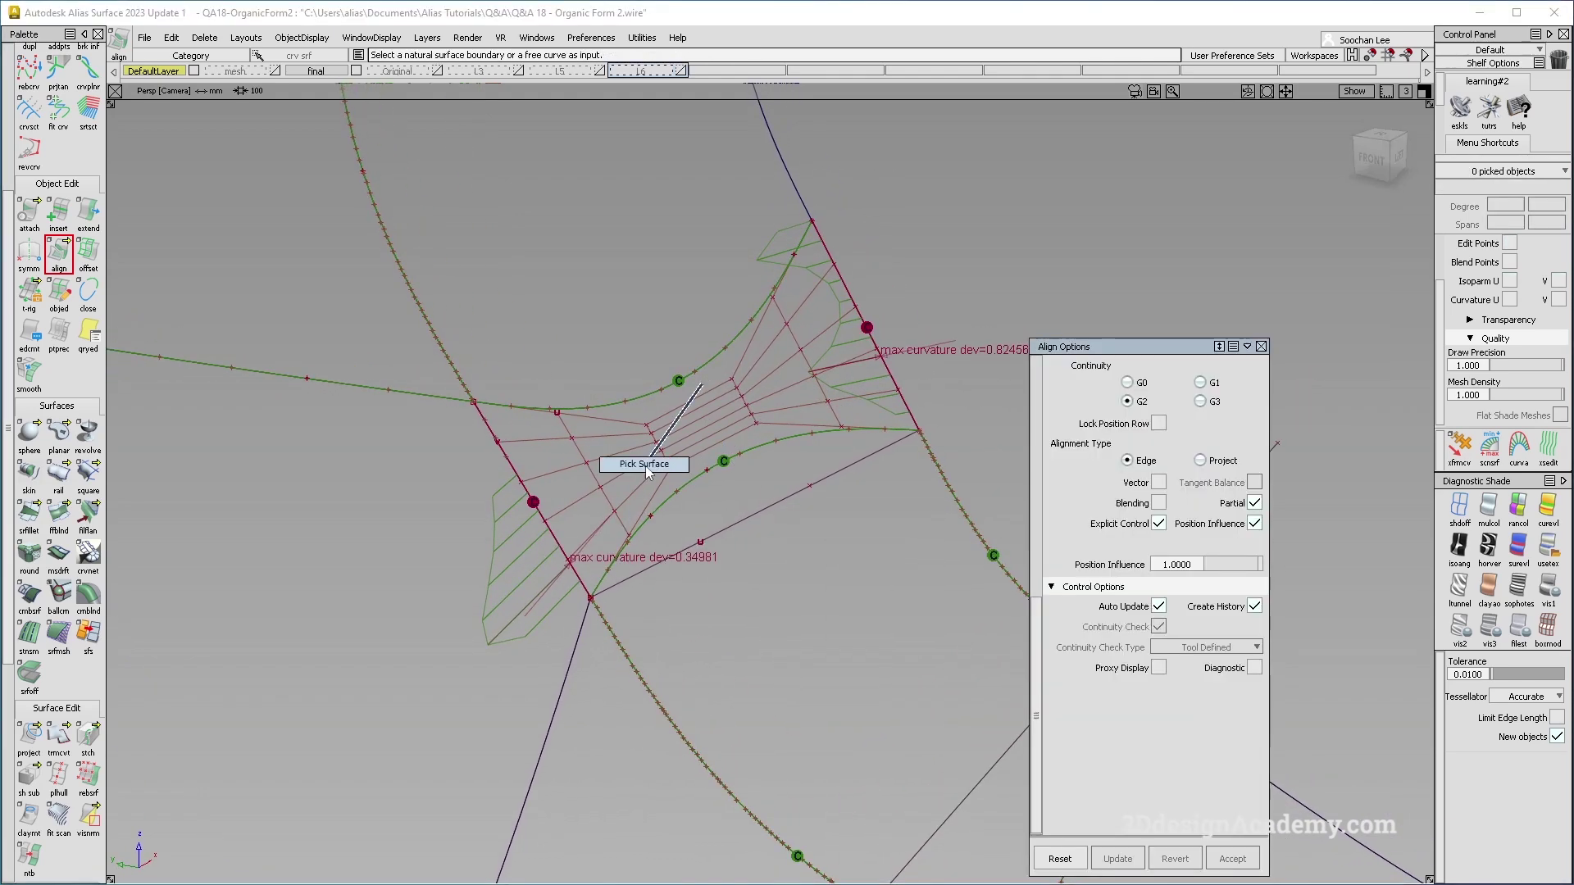
click(646, 464)
click(204, 38)
click(246, 77)
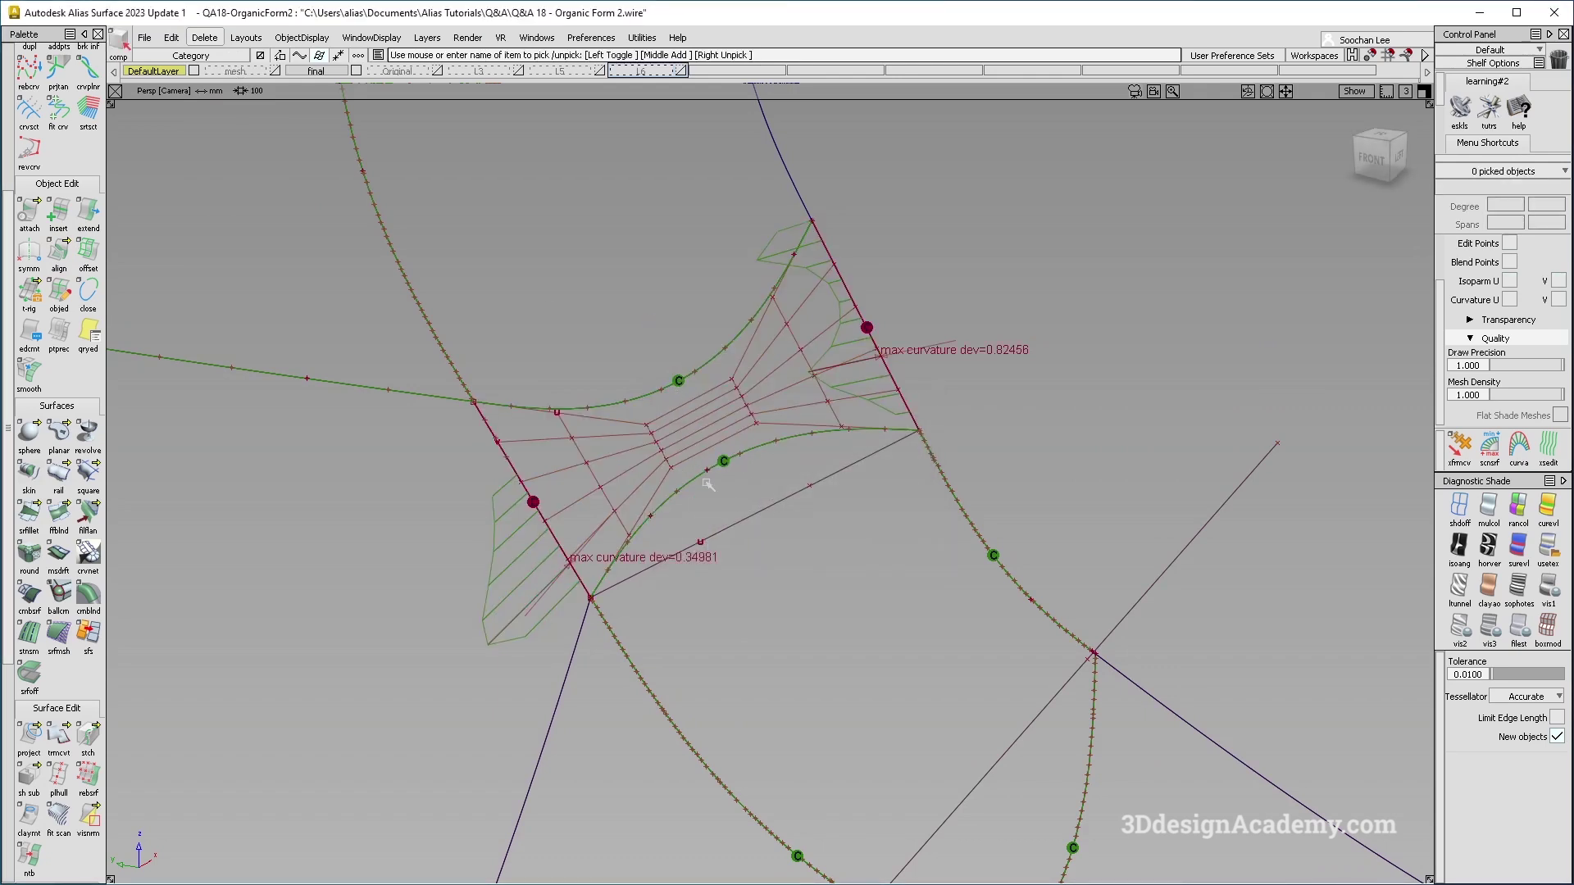
Step: Pick an inner CV near the Square's lower edge and start the surface CV move tool
ctrl+shift+drag(626, 478, 673, 432)
click(653, 438)
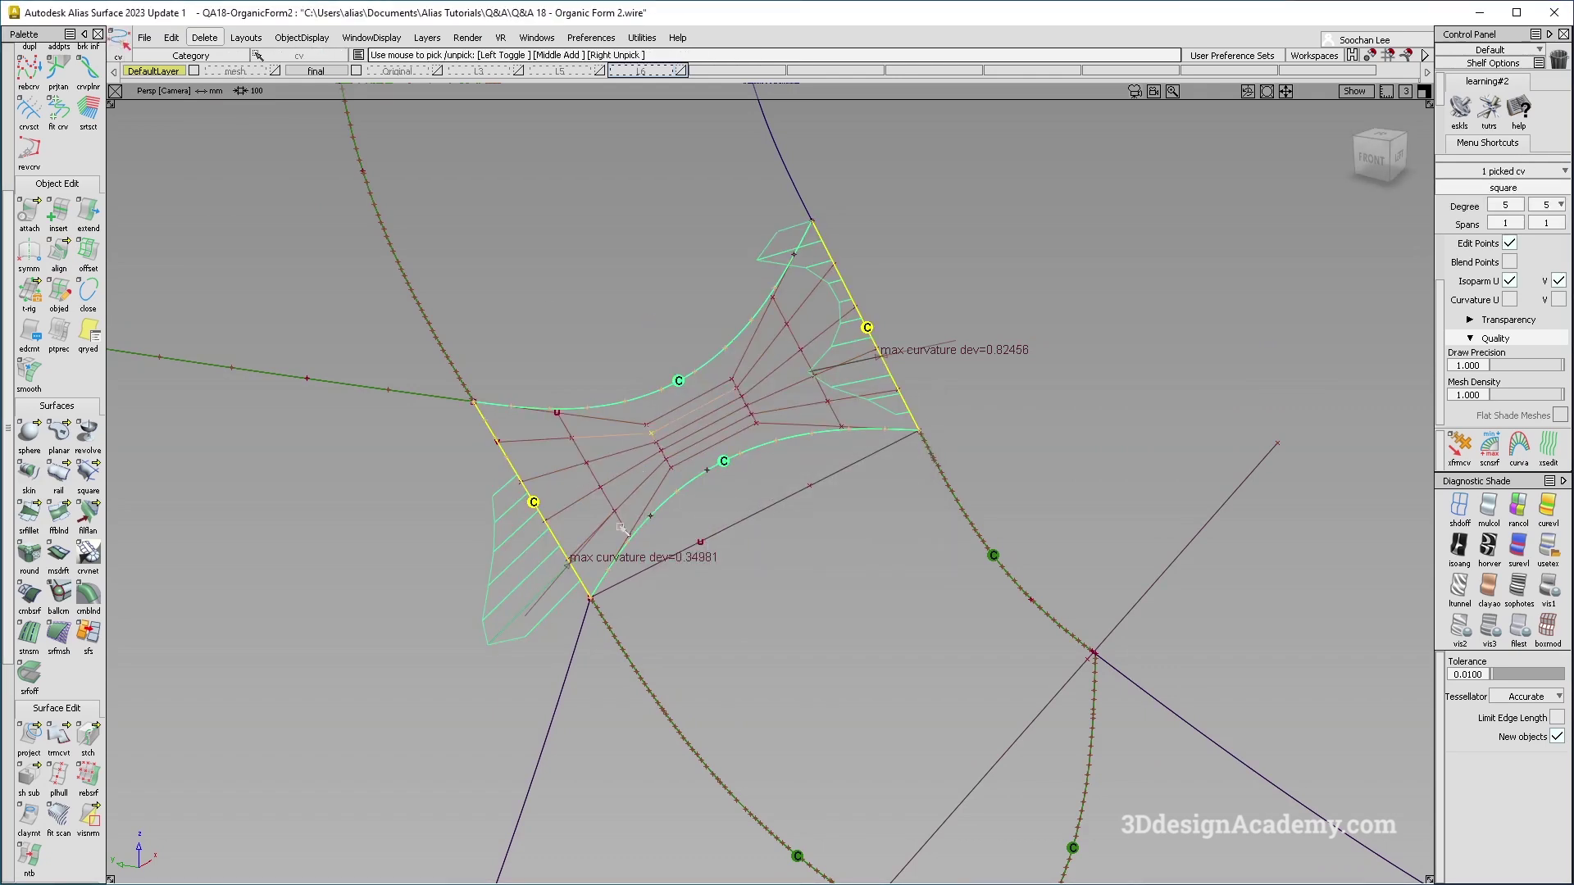
click(652, 553)
click(664, 462)
click(1459, 446)
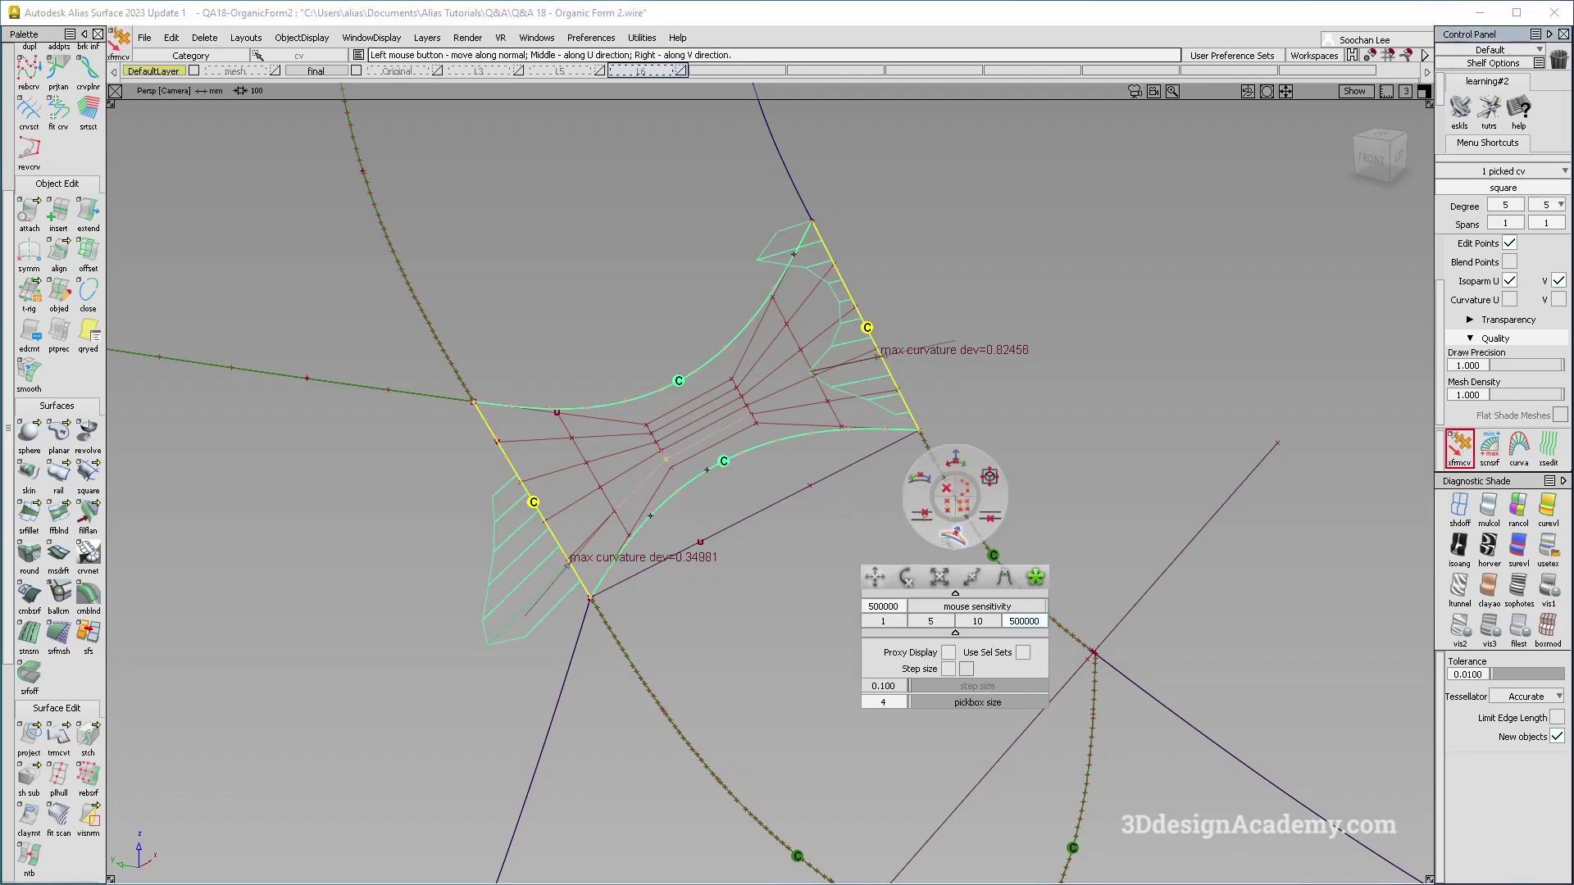
drag(797, 534, 794, 533)
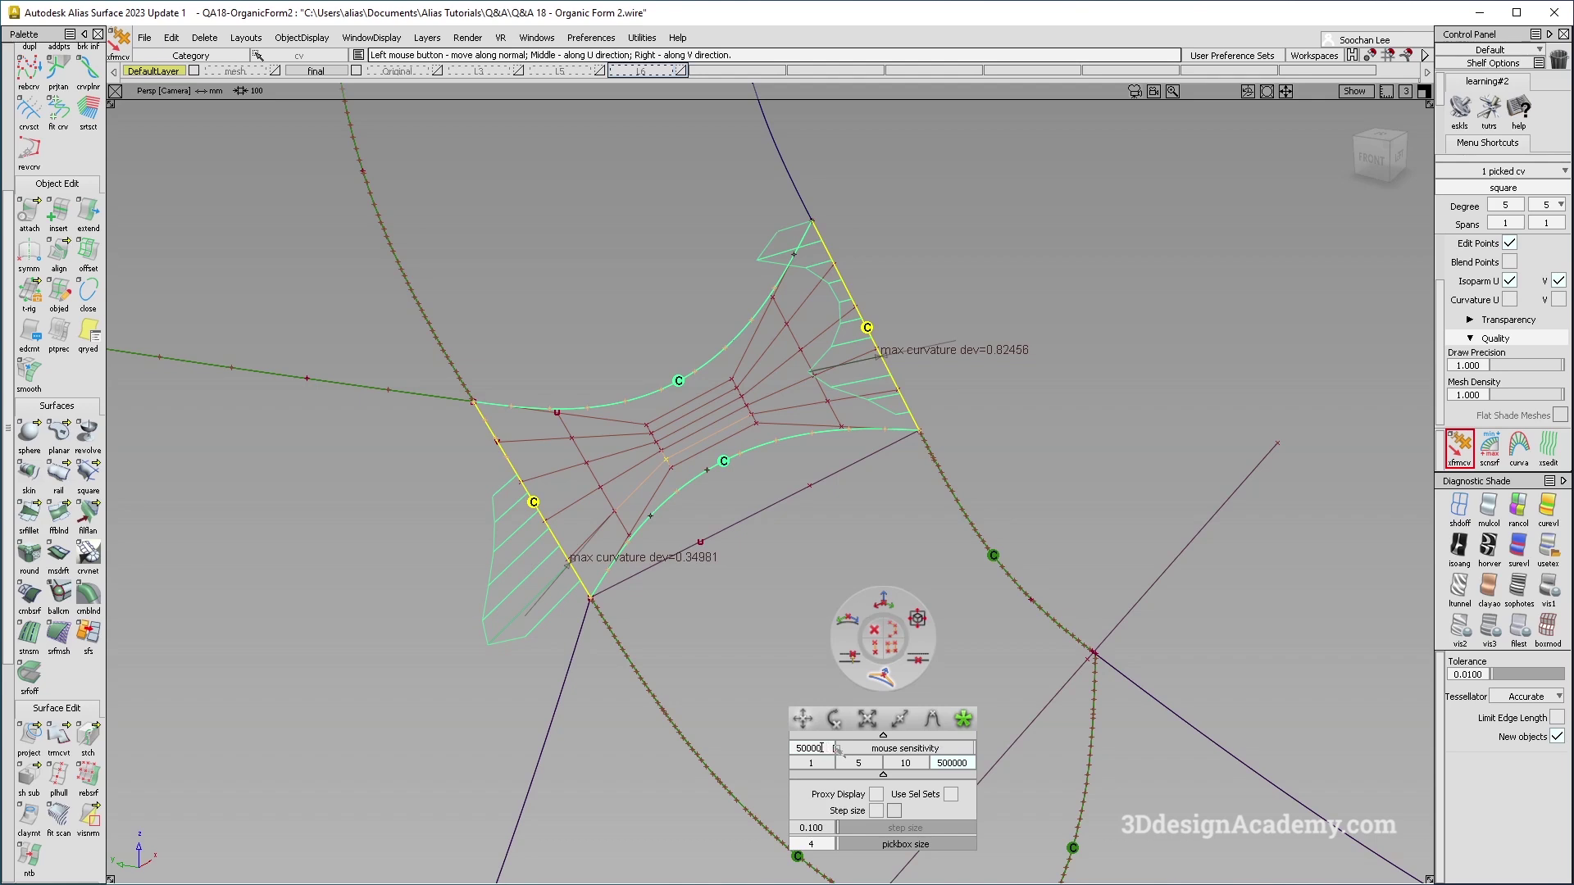
Step: Try moving the inner CVs near the lower edge along the surface normal, undoing each attempt
mouse_move(781, 591)
mouse_down()
mouse_move(733, 596)
mouse_move(970, 577)
mouse_up()
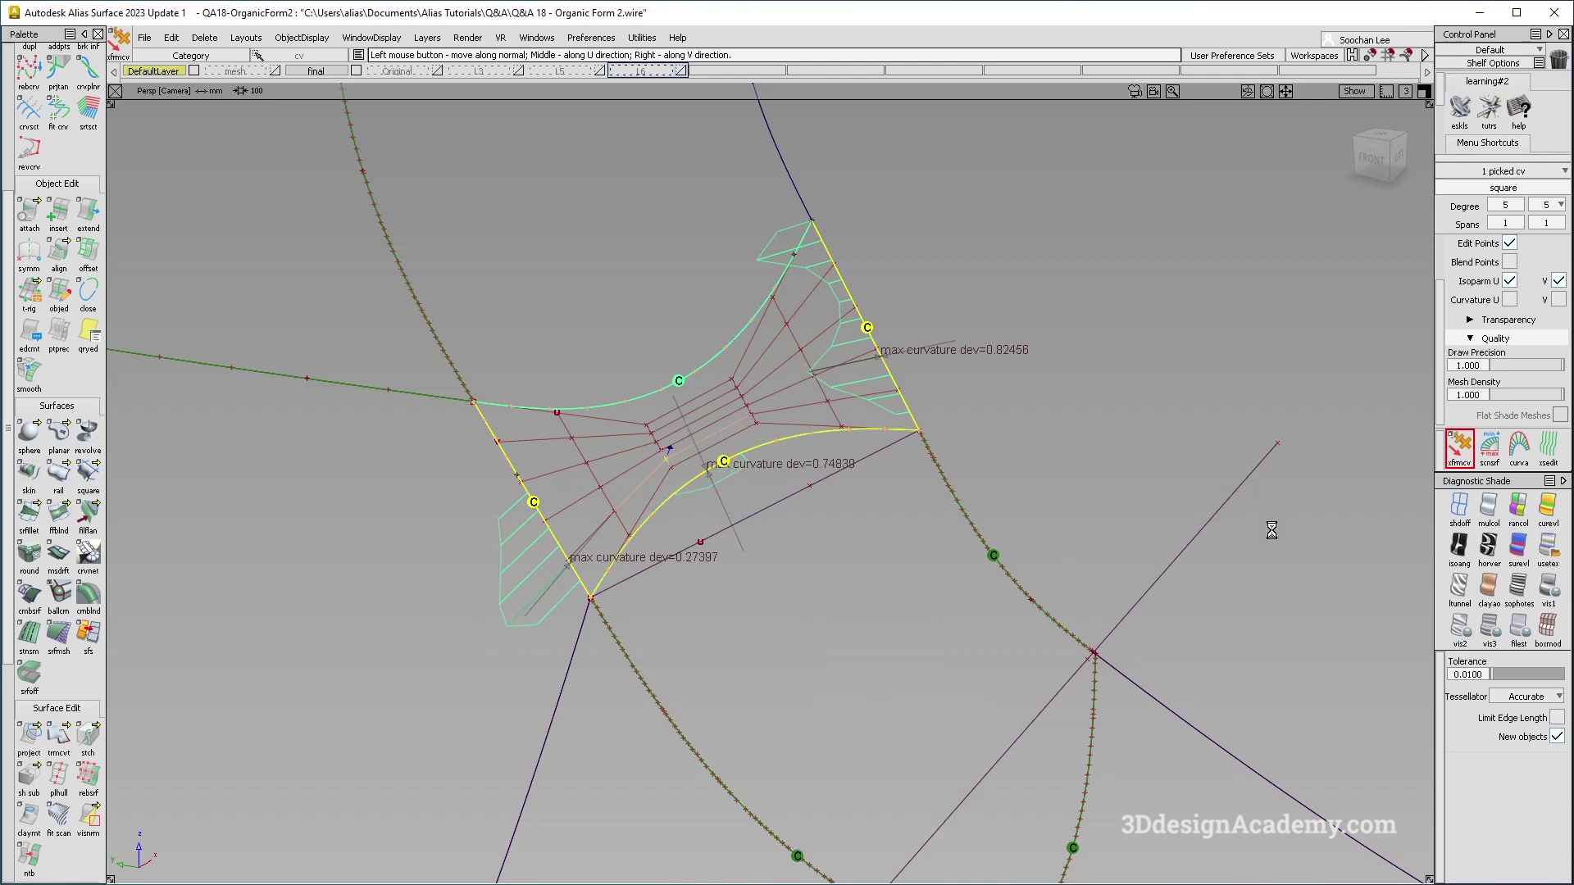
key(ctrl+z)
click(661, 451)
drag(253, 615, 983, 556)
key(ctrl+z)
click(666, 461)
drag(698, 606, 1196, 523)
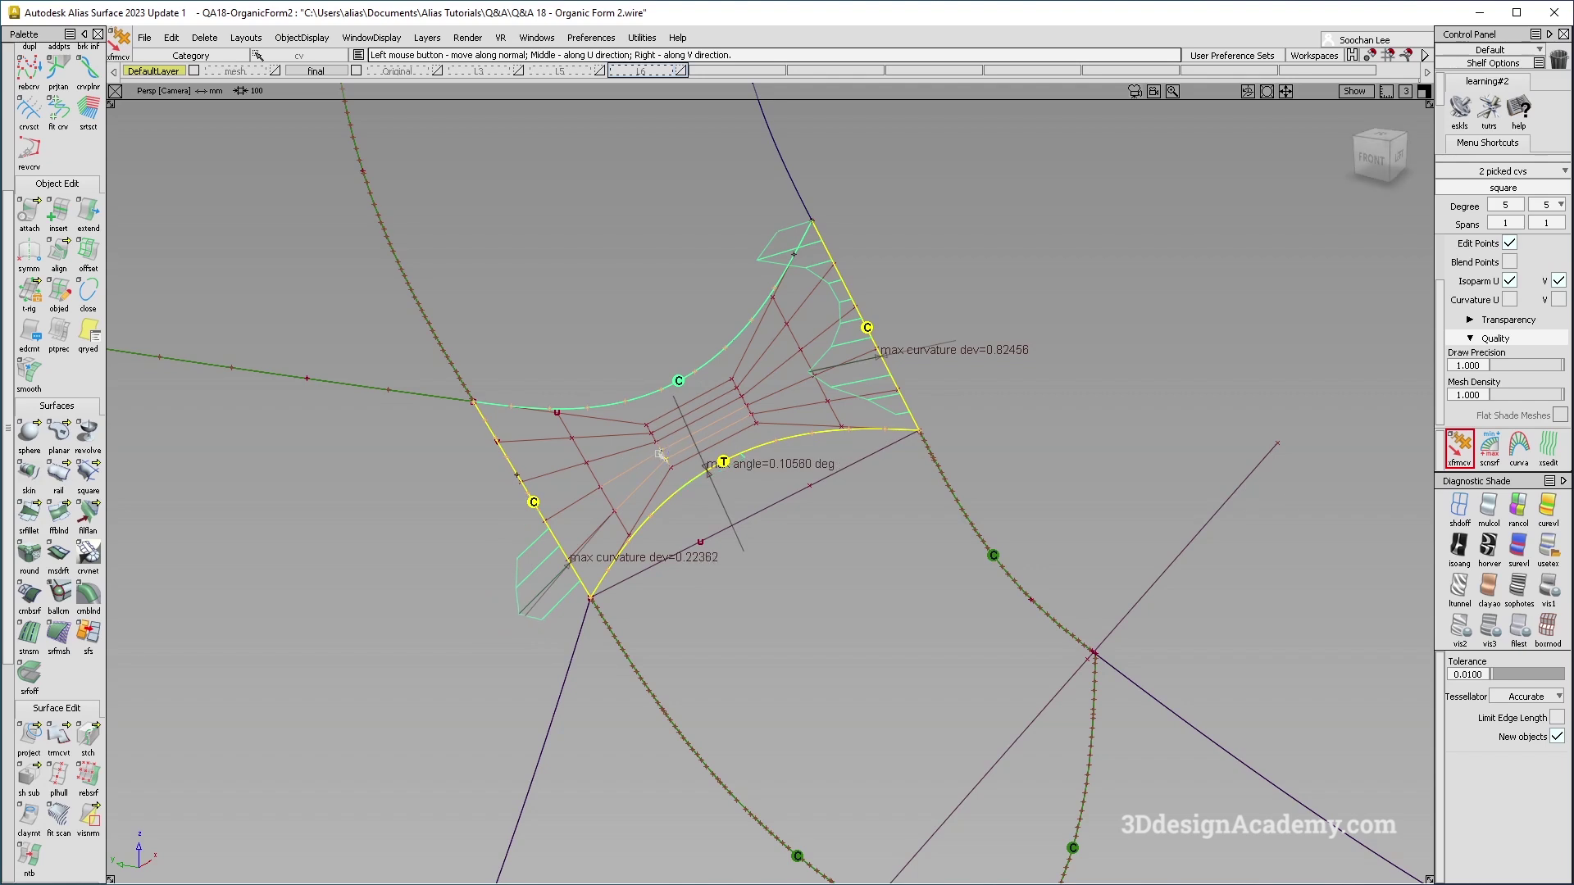
key(ctrl+z)
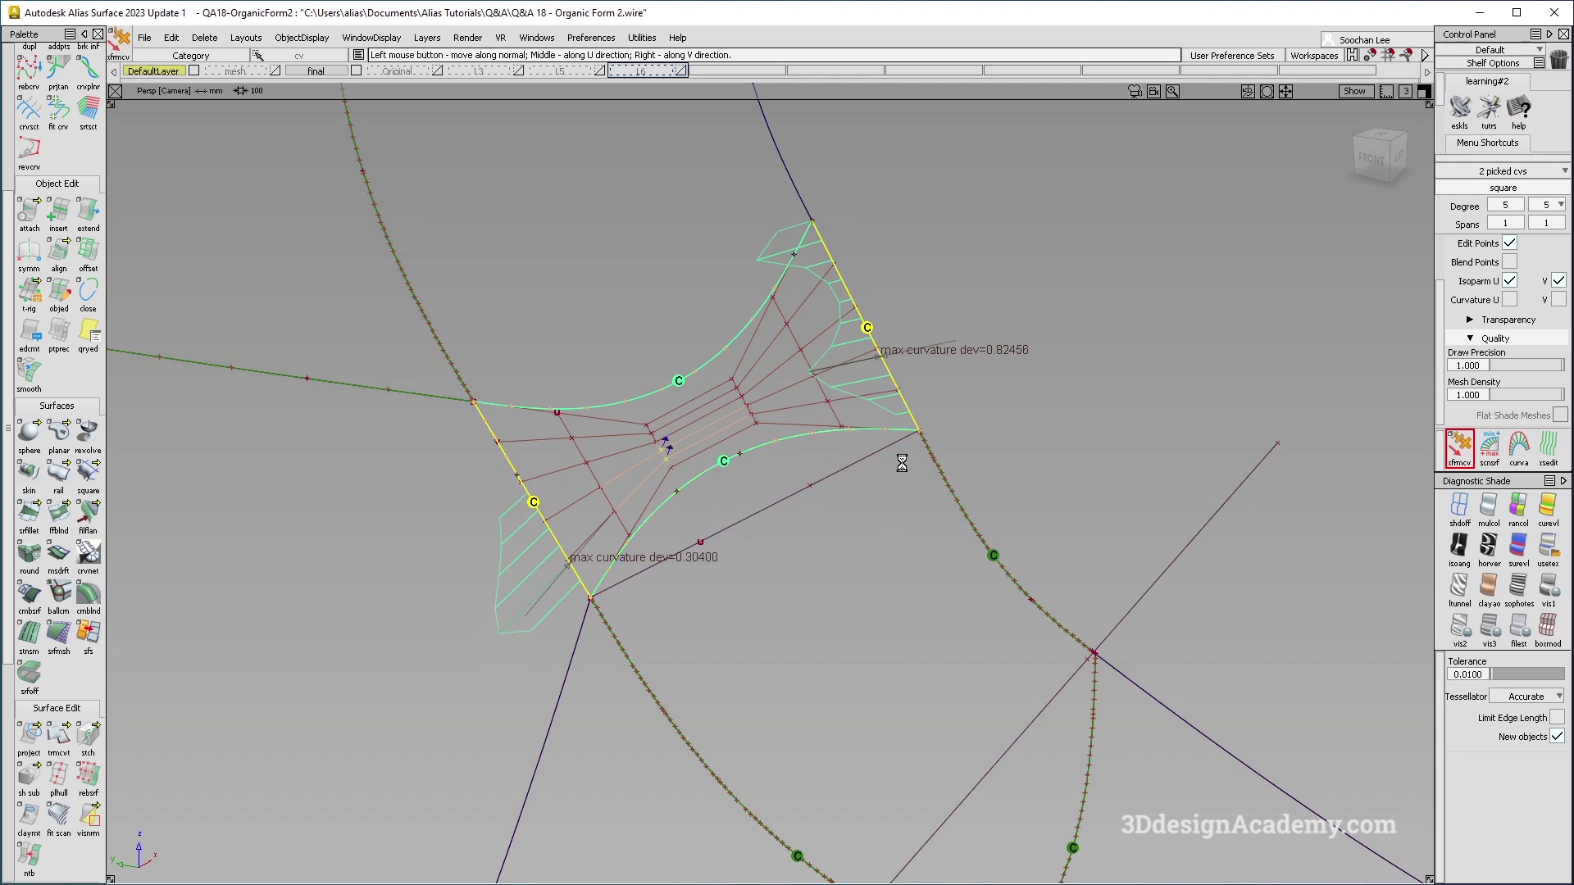
Step: Move the inner CVs near the Square's lower-left corner along the normal to reduce the left edge's curvature deviation
mouse_move(944, 451)
mouse_down()
mouse_move(975, 444)
mouse_move(936, 452)
mouse_up()
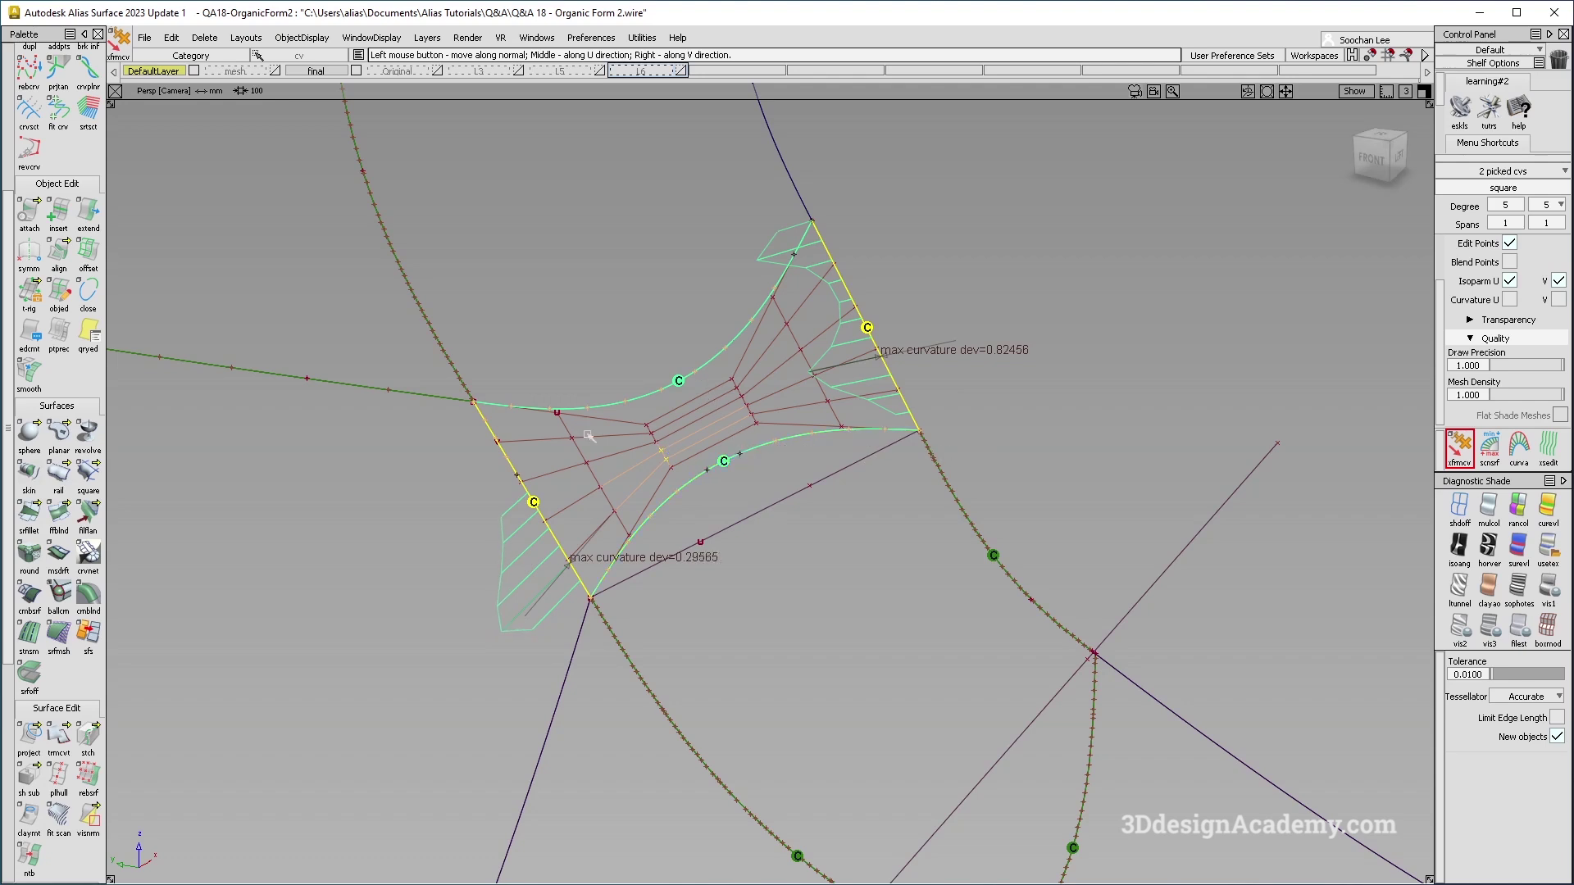
click(601, 489)
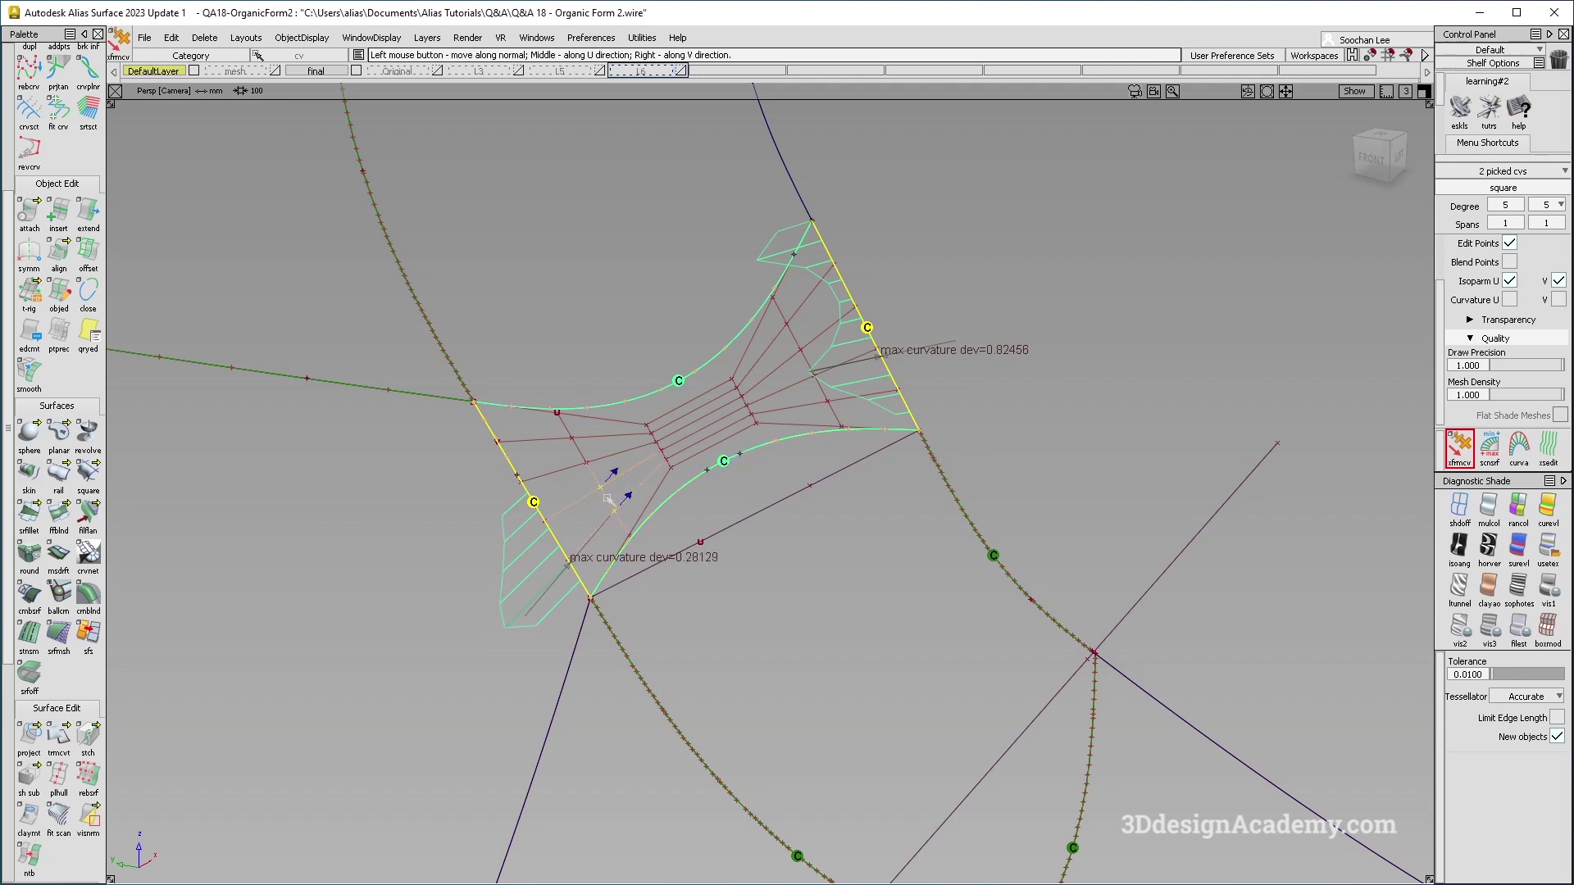
drag(560, 532, 507, 558)
scroll(599, 517, up, 2)
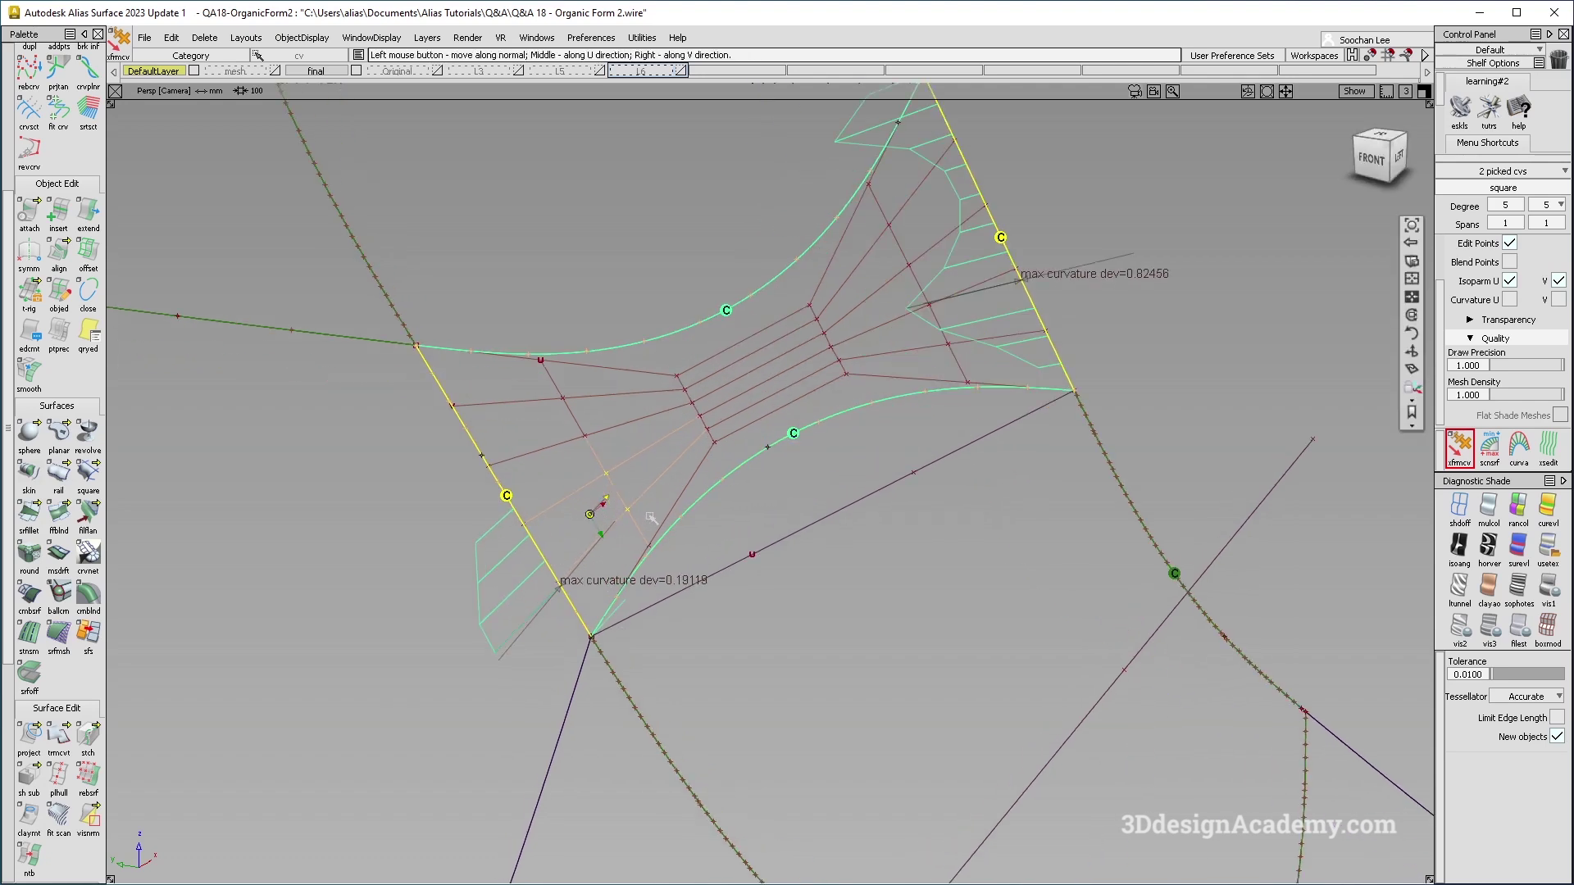
click(607, 473)
drag(621, 456, 592, 470)
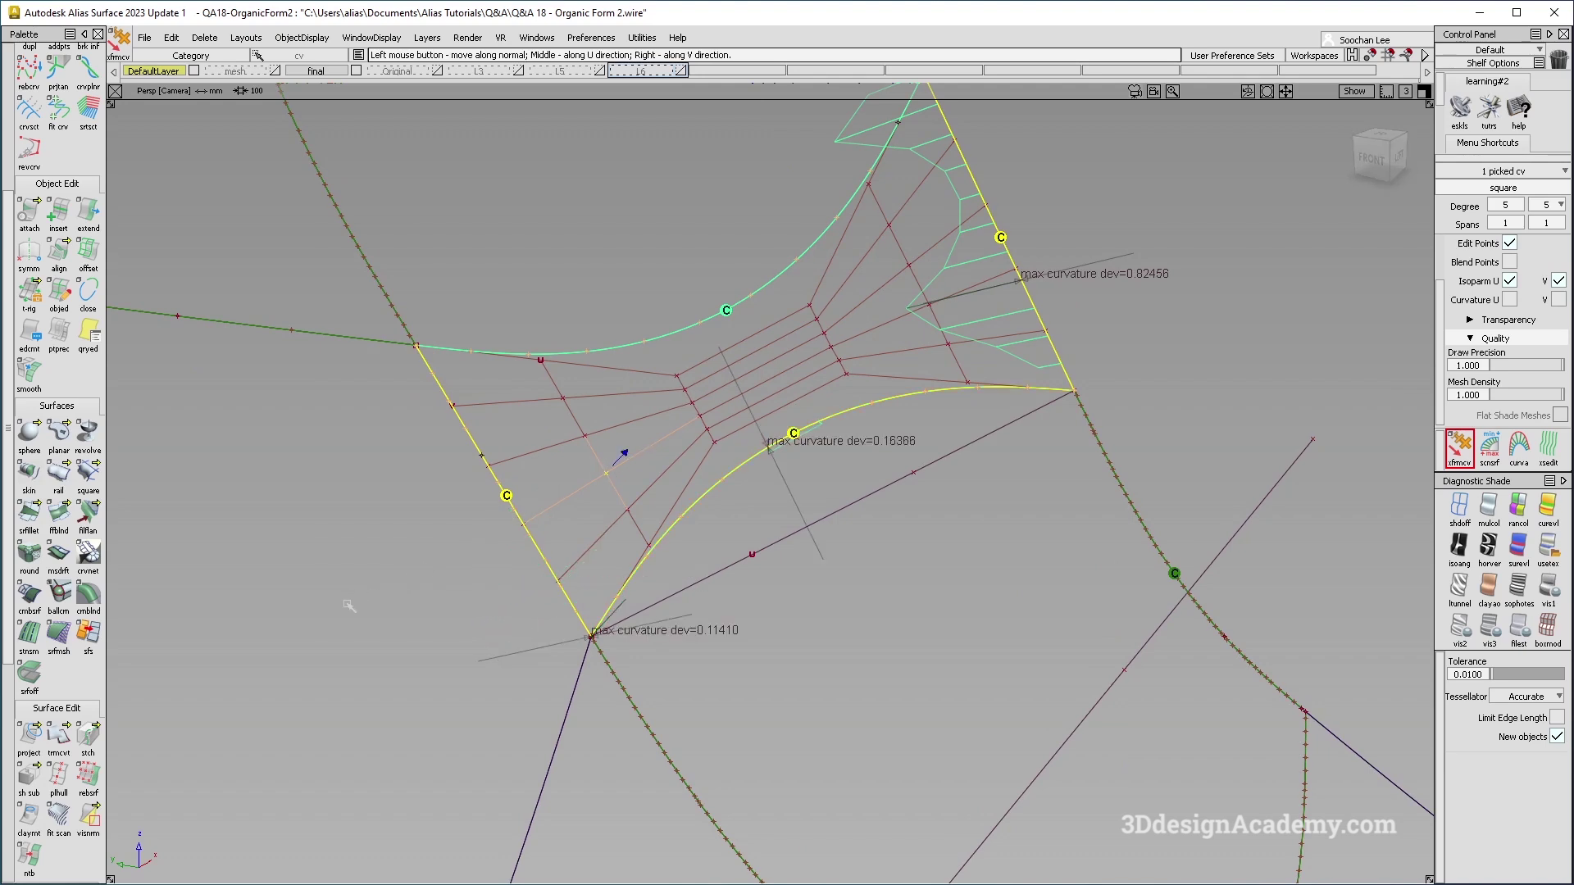
Step: Fine-tune individual inner CVs along the normal to bring the left and lower edges towards curvature continuity
drag(701, 419, 758, 502)
alt+shift+drag(611, 518, 594, 511)
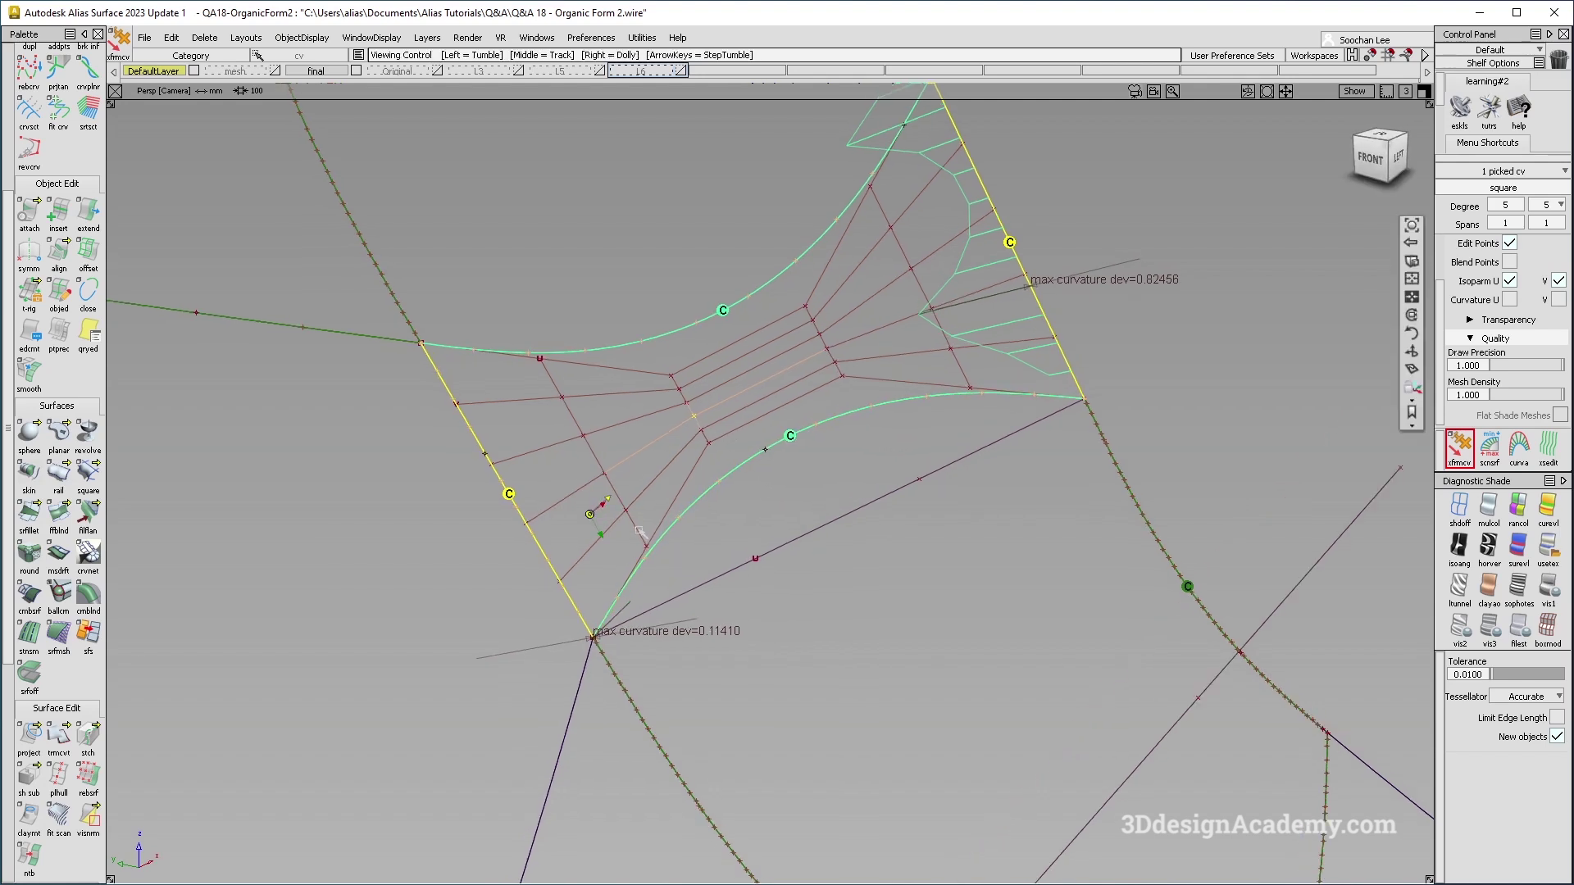
drag(704, 440, 706, 444)
drag(761, 498, 713, 514)
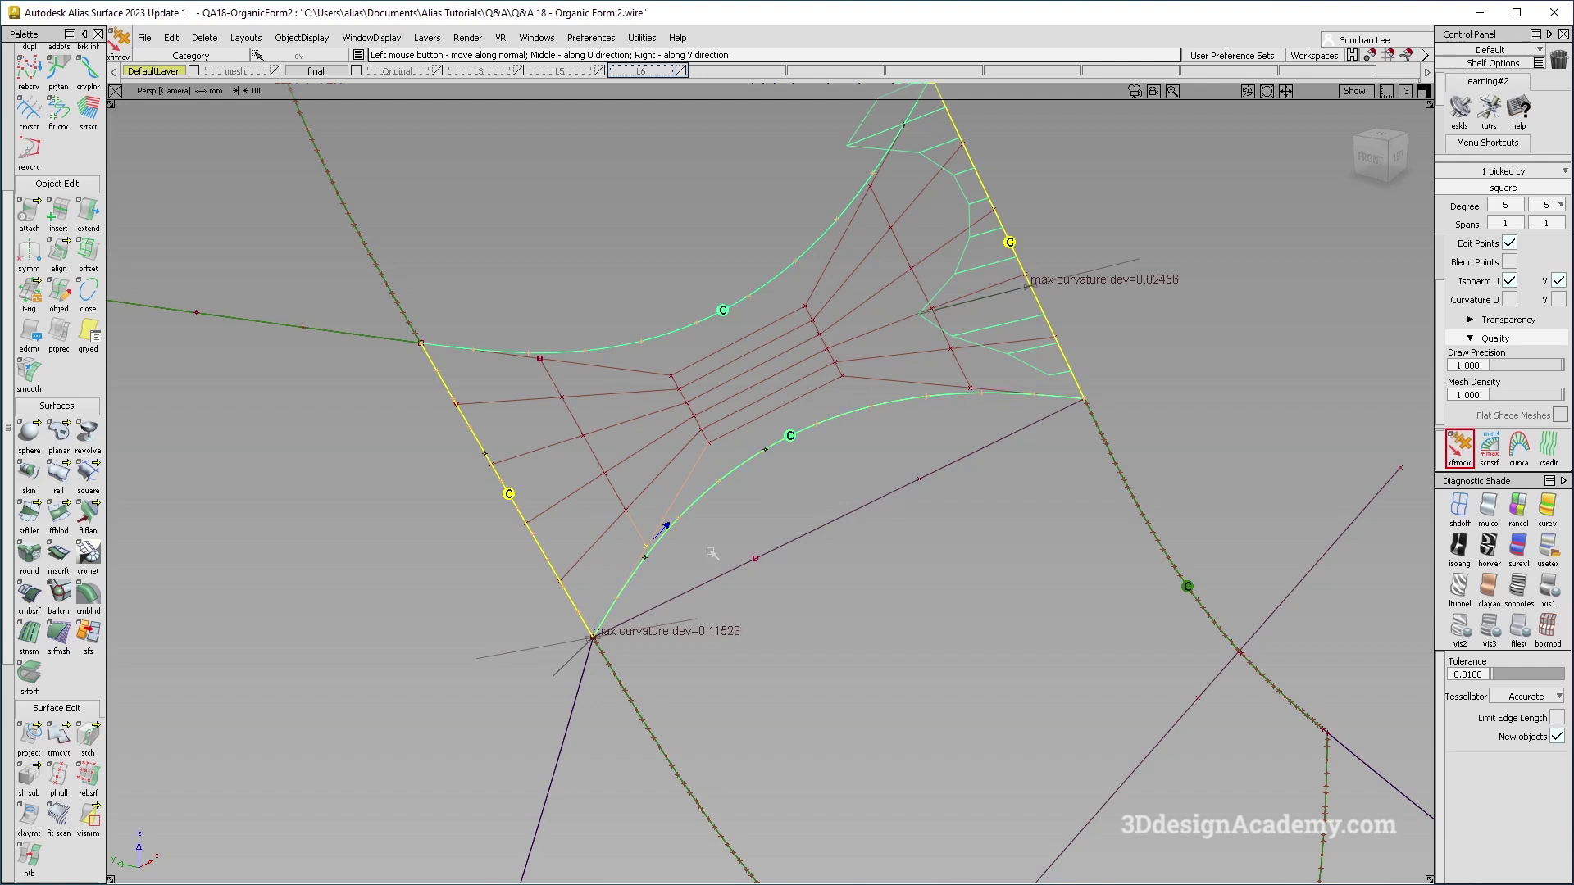
drag(624, 512, 720, 538)
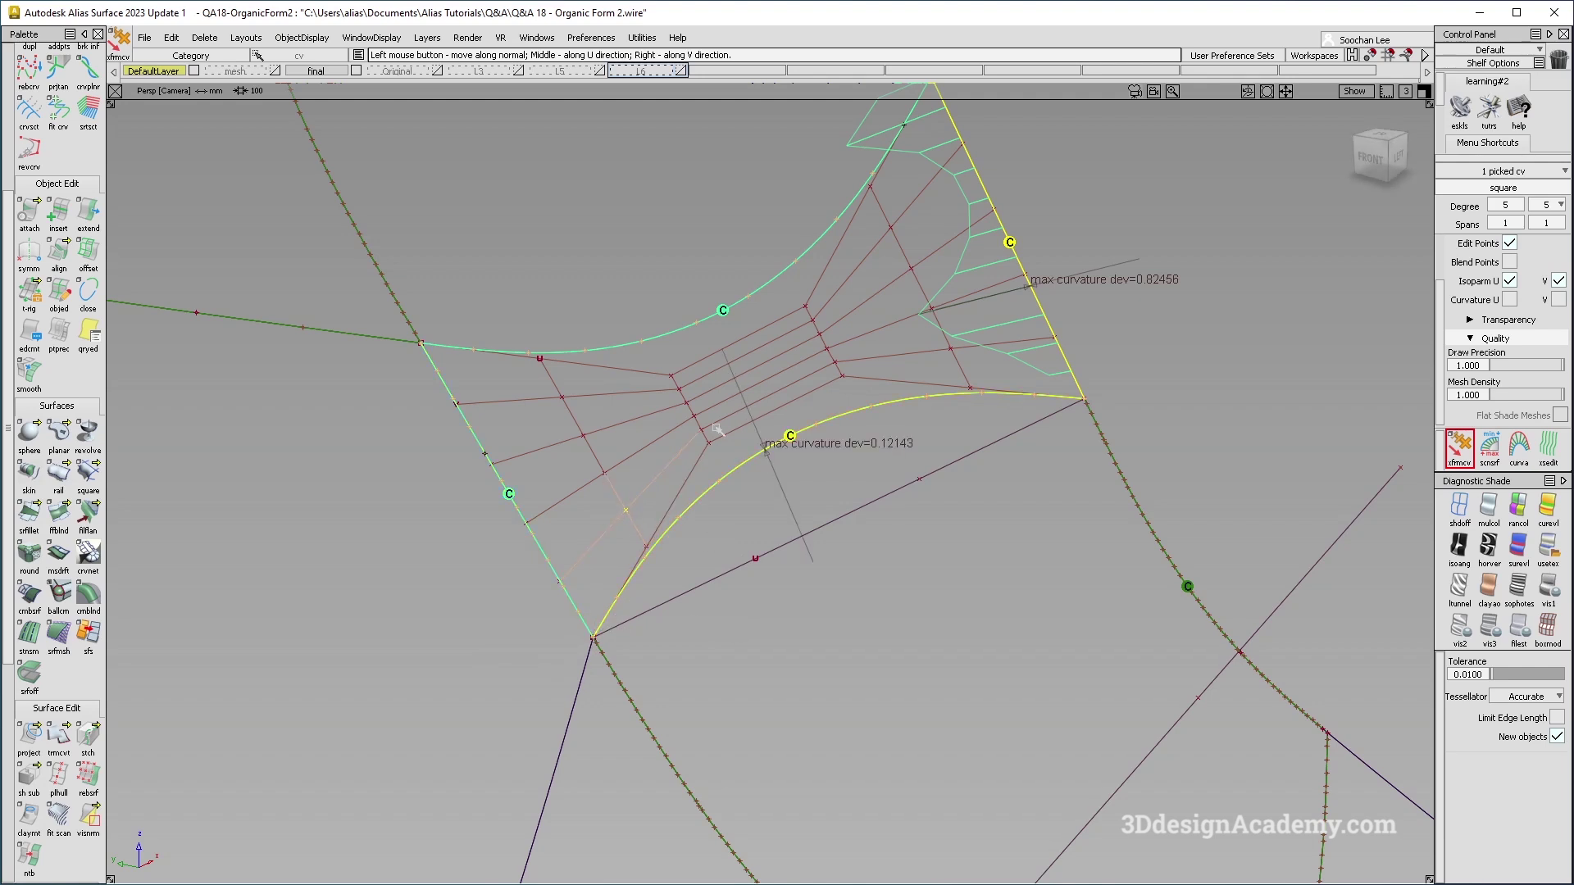
drag(695, 418, 824, 461)
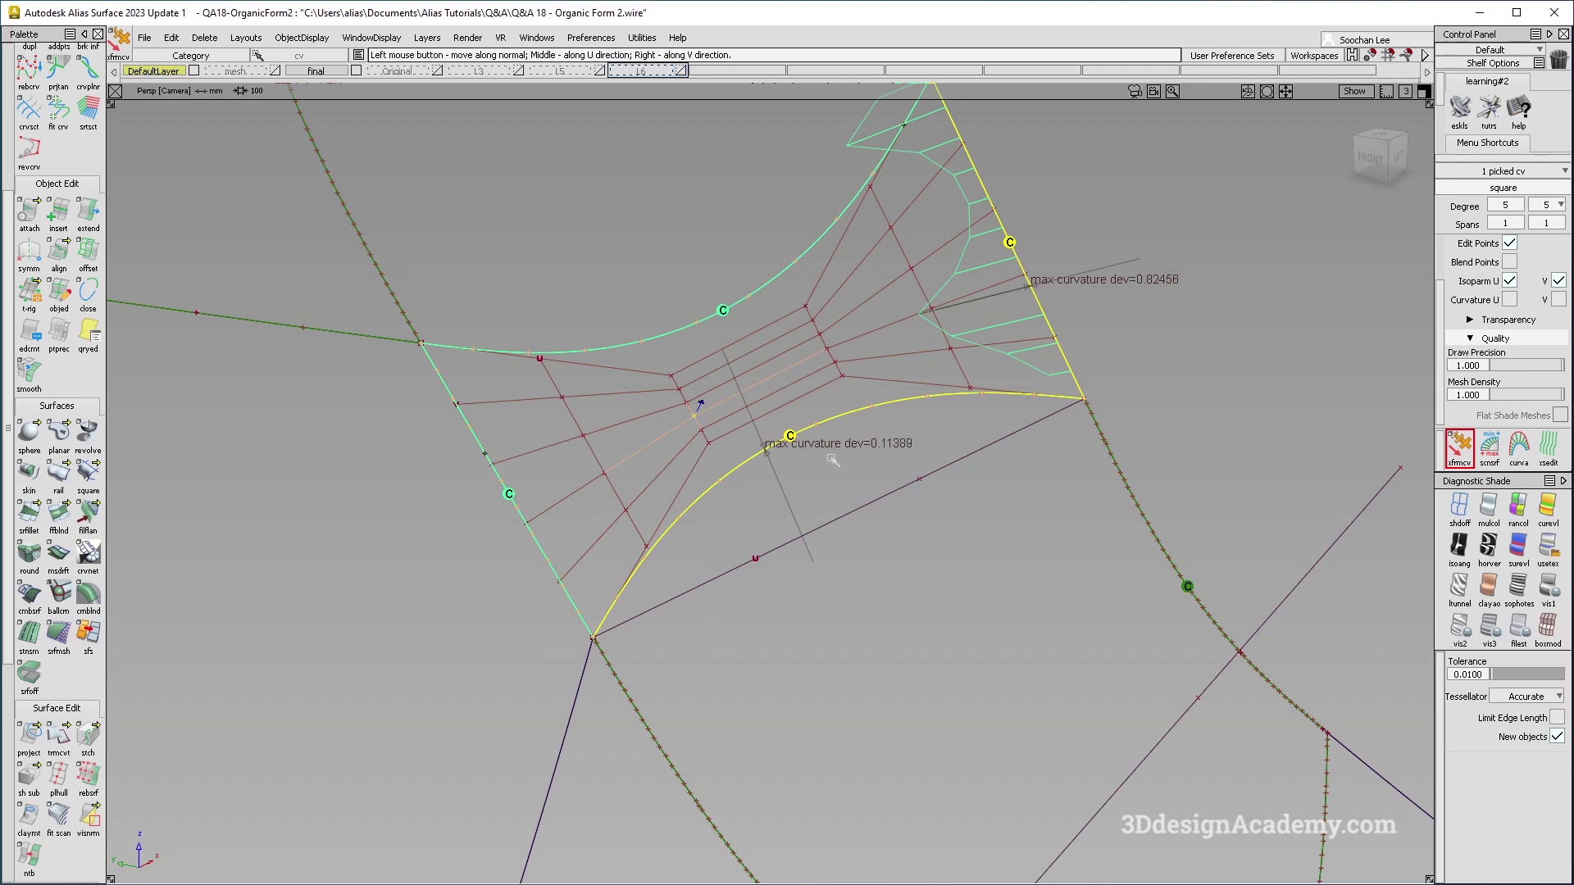
Step: Delete the continuity locators from the surface edges
alt+shift+drag(843, 456, 760, 416)
alt+shift+right_drag(967, 636, 836, 664)
ctrl+shift+drag(949, 626, 790, 508)
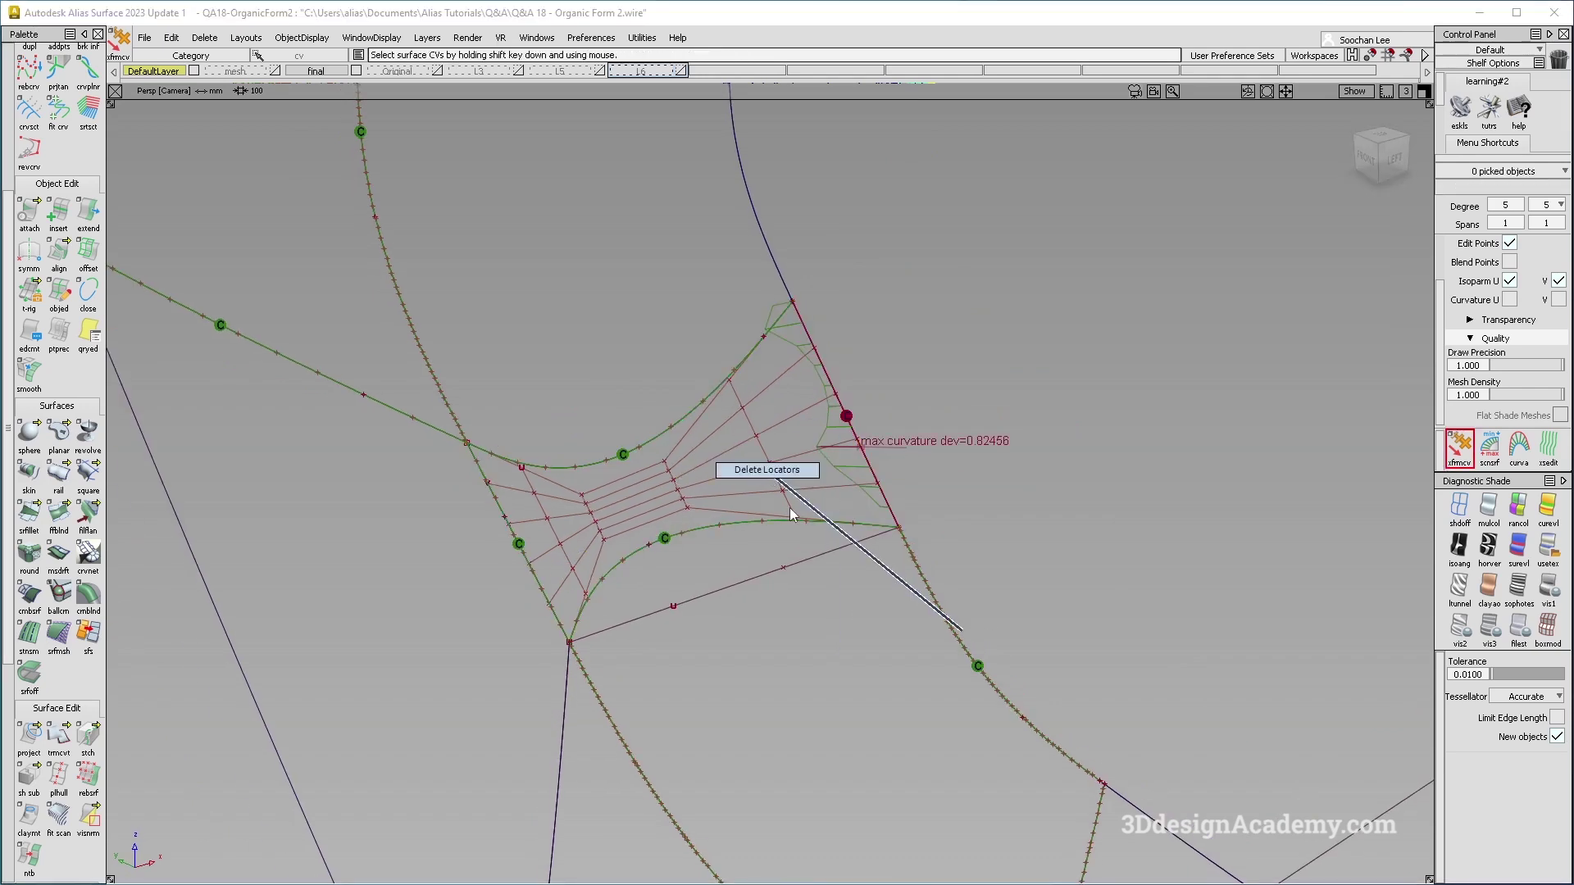
alt+shift+right_drag(893, 504, 783, 496)
alt+shift+drag(783, 496, 940, 490)
alt+shift+right_drag(940, 490, 689, 457)
Step: Hide the Square surface's control points and delete the leftover objects picked around it
ctrl+shift+drag(688, 457, 688, 574)
click(629, 518)
ctrl+shift+right_drag(636, 715, 619, 516)
ctrl+shift+drag(721, 566, 871, 643)
alt+shift+right_drag(1033, 565, 910, 519)
drag(598, 379, 1213, 560)
key(Delete)
key(Return)
Step: Turn on multi-color diagnostic shading, pick all visible surfaces and delete their construction history
click(1488, 507)
alt+shift+right_drag(1049, 459, 840, 426)
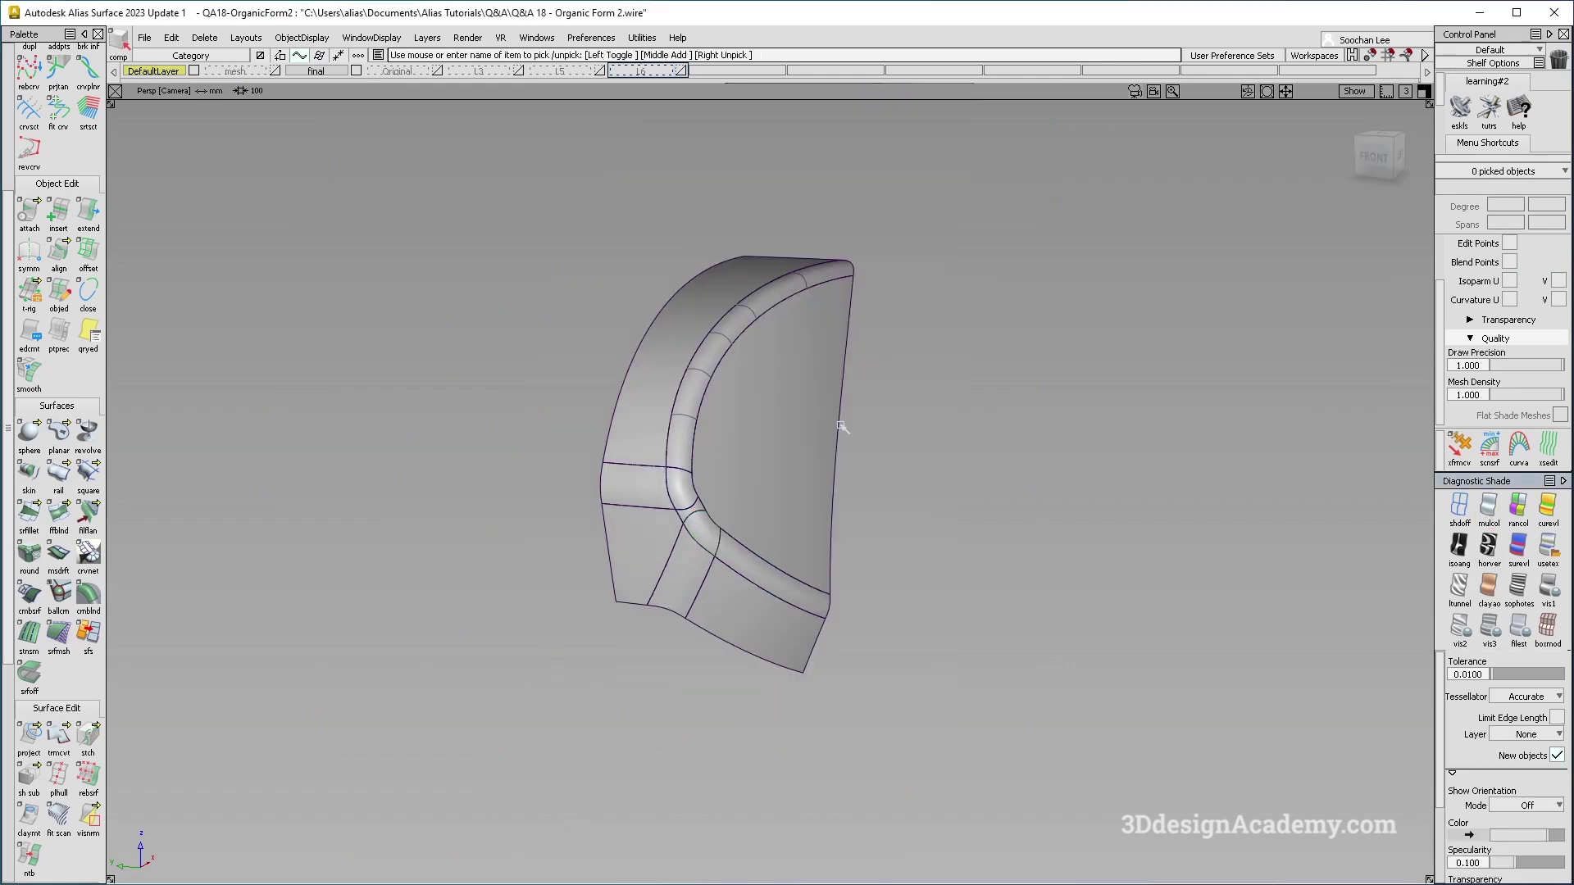
drag(1062, 260, 566, 656)
click(205, 38)
click(215, 77)
Step: Turn off the U and V isoparms on the long curved fillet surface
ctrl+shift+drag(763, 471, 725, 391)
click(769, 295)
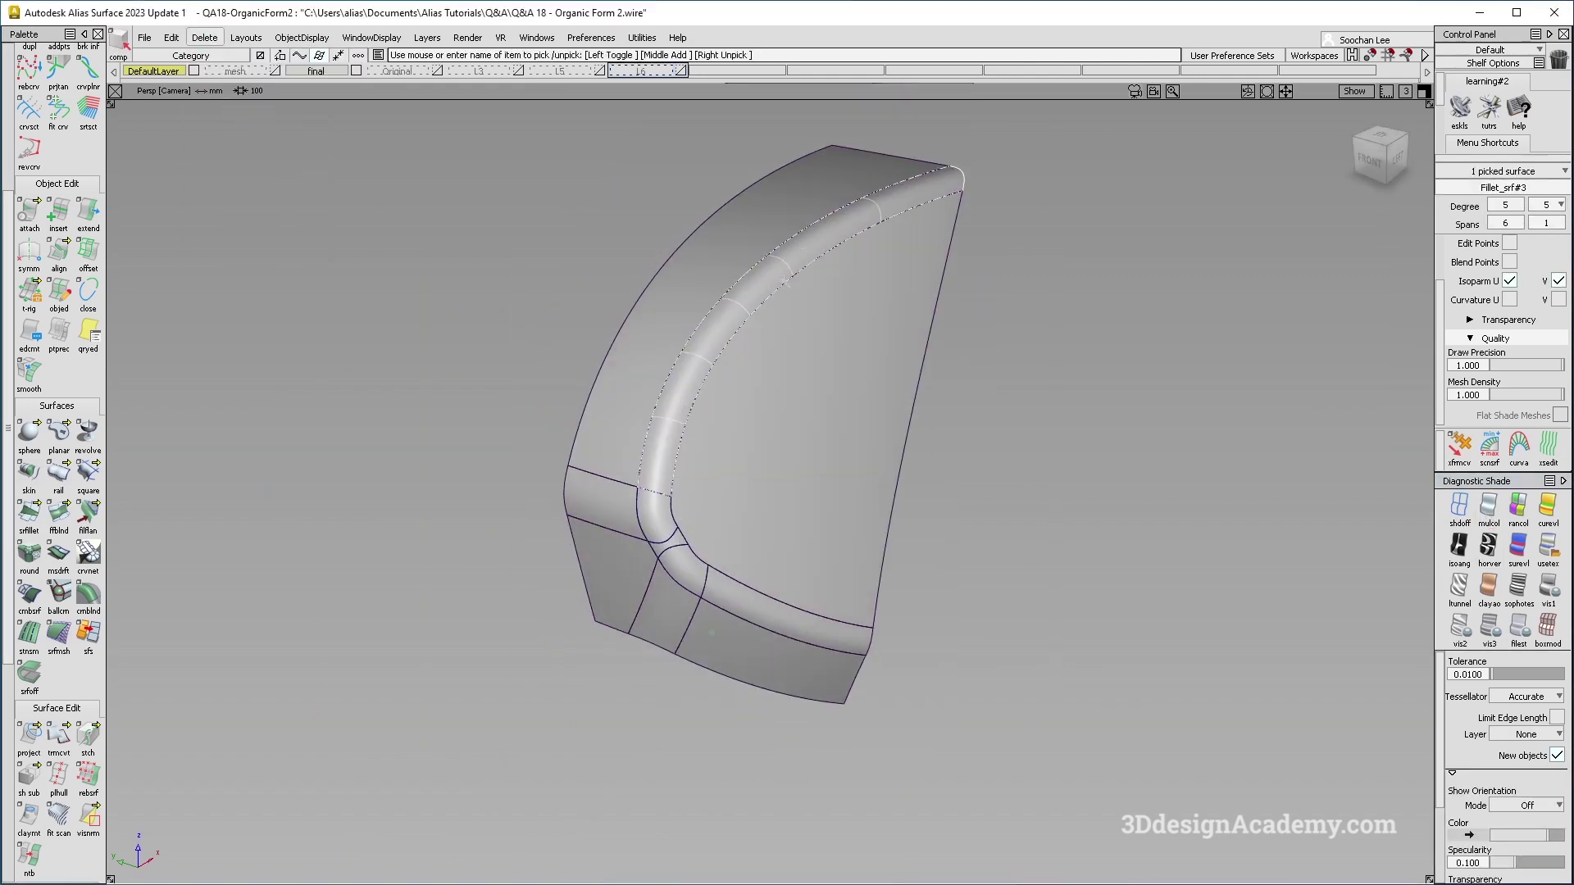
click(1510, 281)
click(1558, 280)
alt+shift+drag(801, 302, 801, 321)
mouse_move(703, 430)
ctrl+shift+mouse_down()
mouse_move(703, 472)
mouse_move(702, 419)
ctrl+shift+mouse_up()
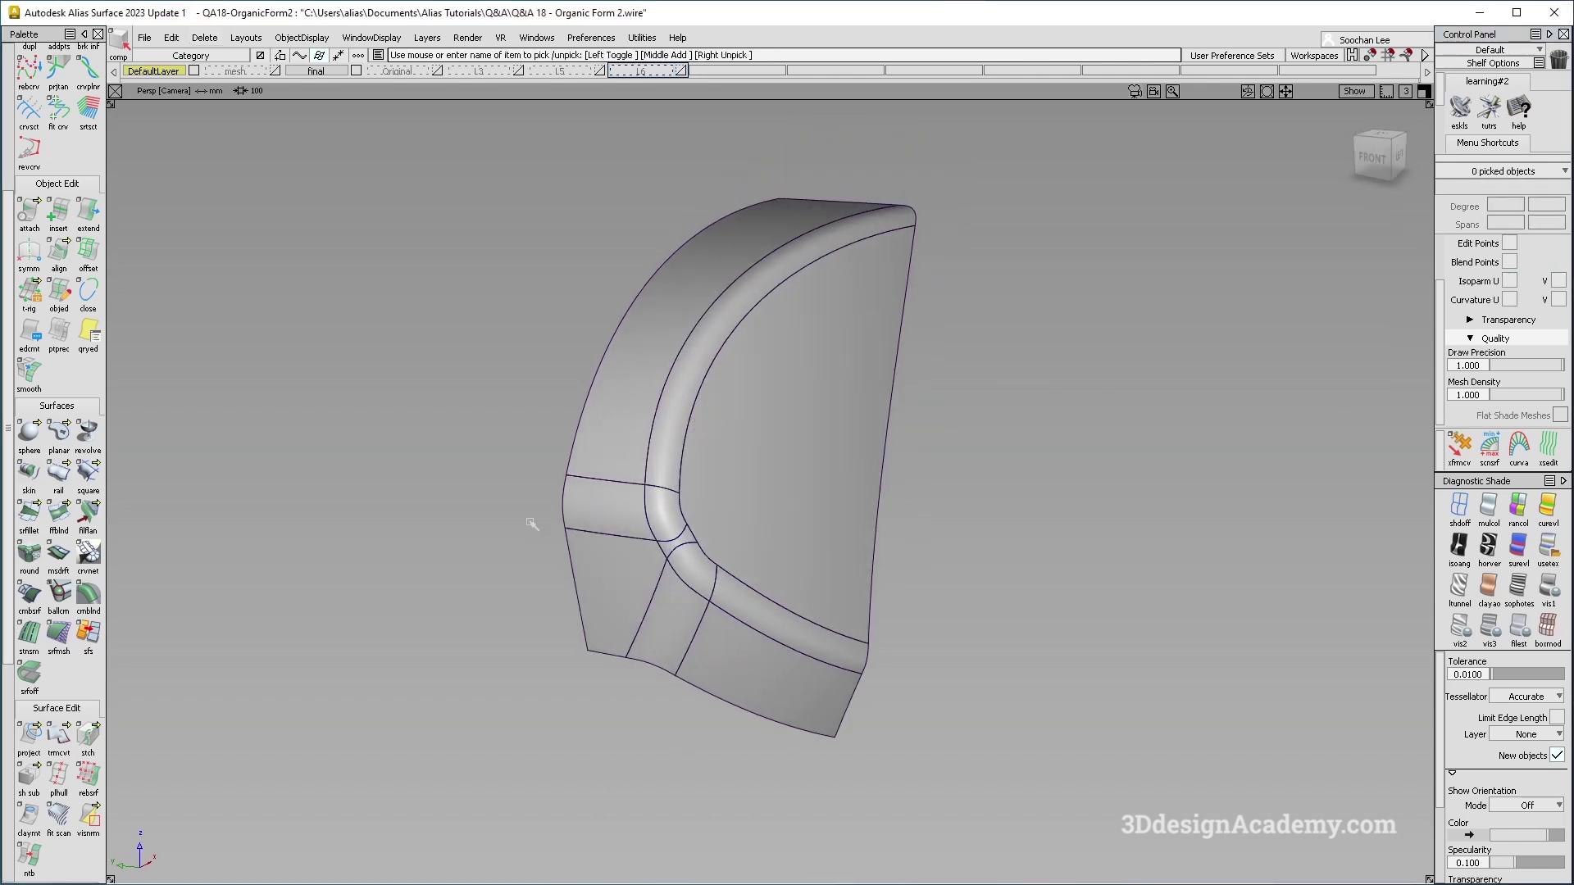
Step: Show the default layer, pick the finished front surfaces and assign them to DefaultLayer
drag(169, 72, 157, 146)
alt+shift+drag(635, 467, 653, 489)
ctrl+shift+drag(773, 394, 933, 255)
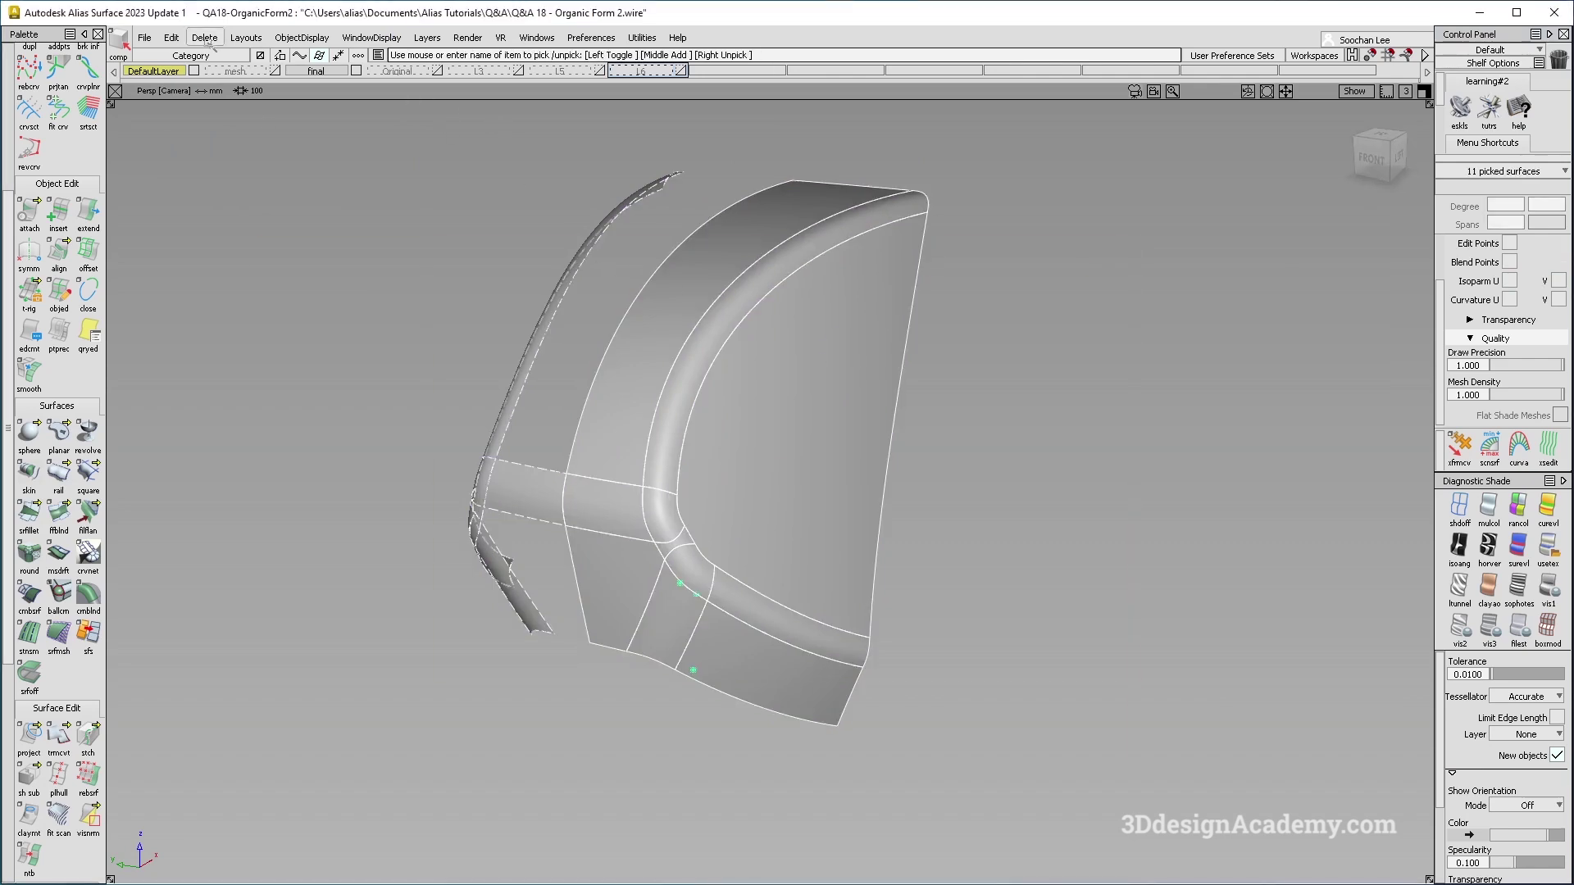
click(166, 72)
click(156, 87)
ctrl+shift+drag(748, 615, 770, 366)
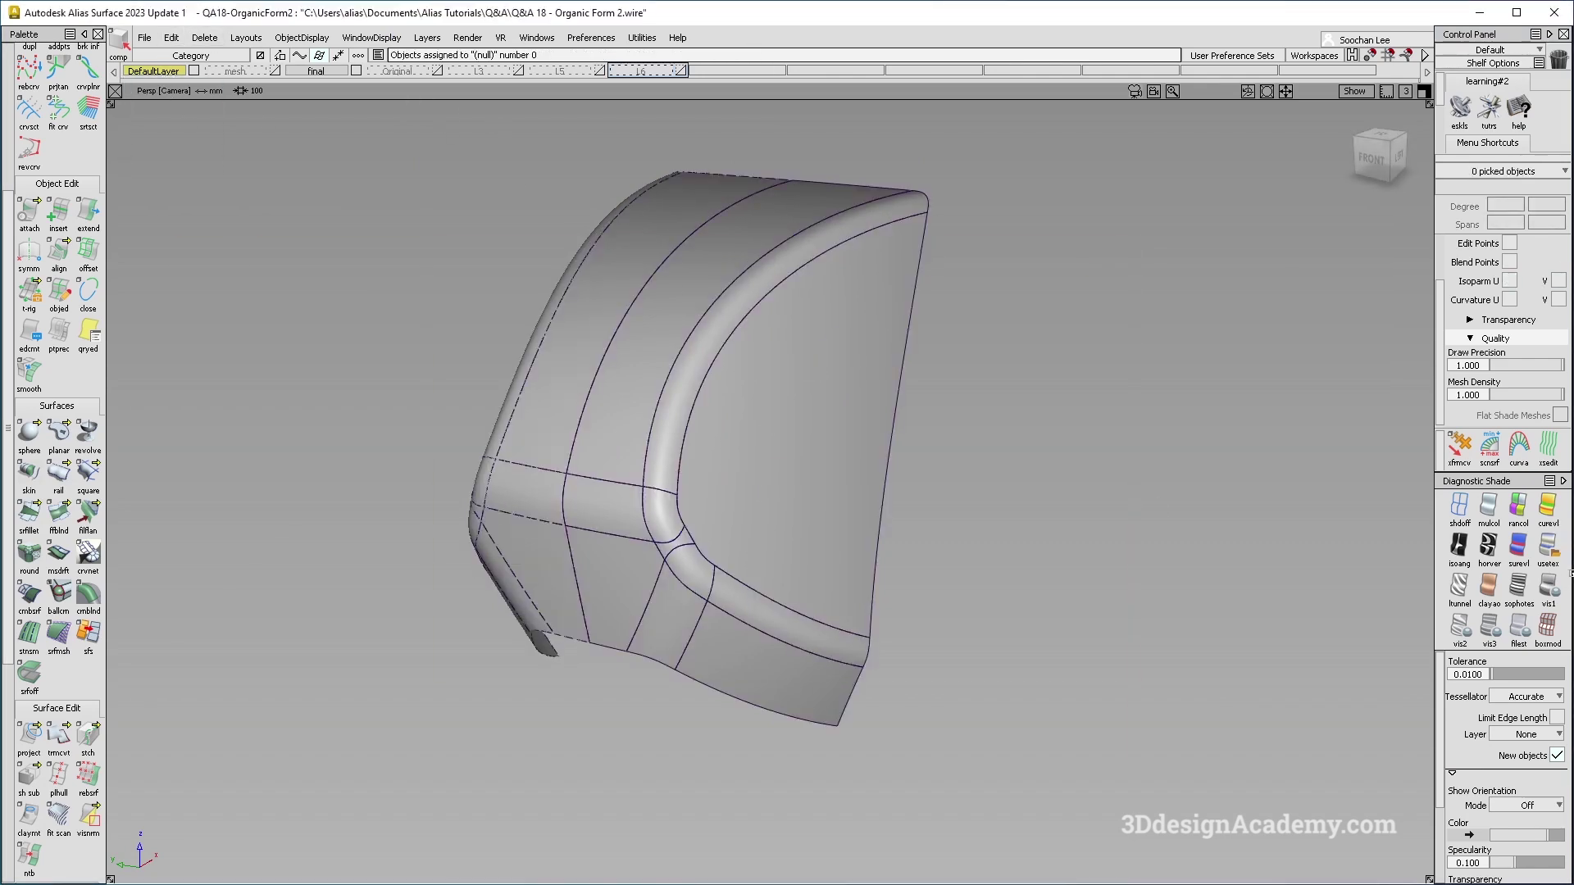
Step: Apply the user texture diagnostic shading, hide the wireframe and examine the highlight flow across the blended corner
click(1548, 551)
key(alt+m)
alt+shift+drag(793, 571, 712, 552)
alt+shift+right_drag(713, 552, 737, 460)
alt+shift+drag(738, 460, 819, 348)
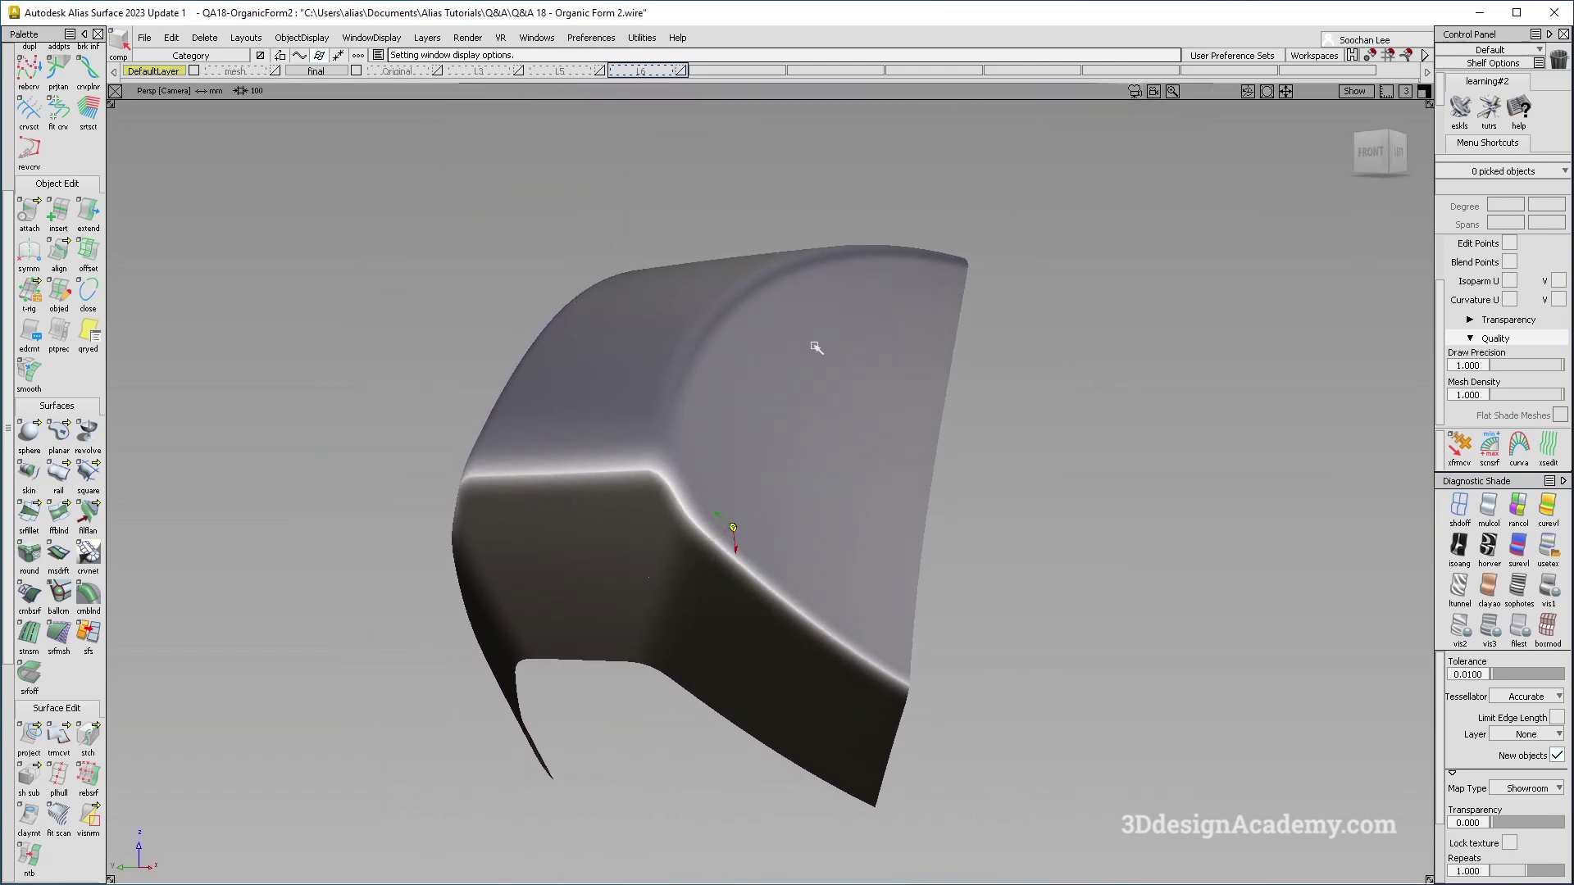
alt+shift+right_drag(667, 611, 732, 556)
alt+shift+middle_drag(762, 546, 774, 525)
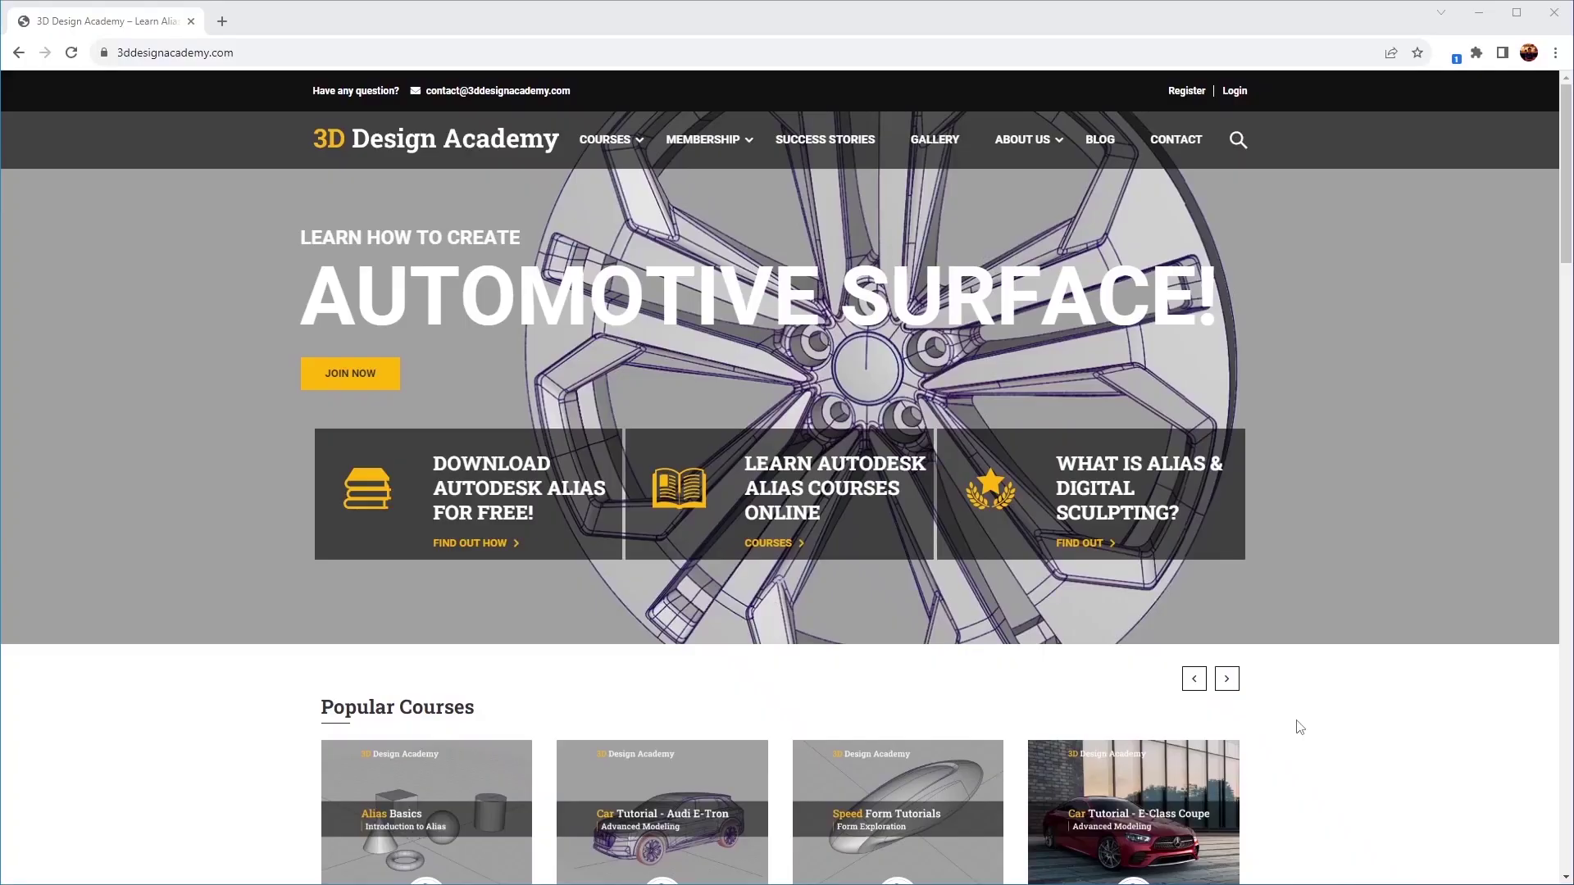
Step: Switch to the browser, look through the 3D Design Academy courses and open the Lamborghini Aventador course's curriculum
scroll(1299, 727, down, 13)
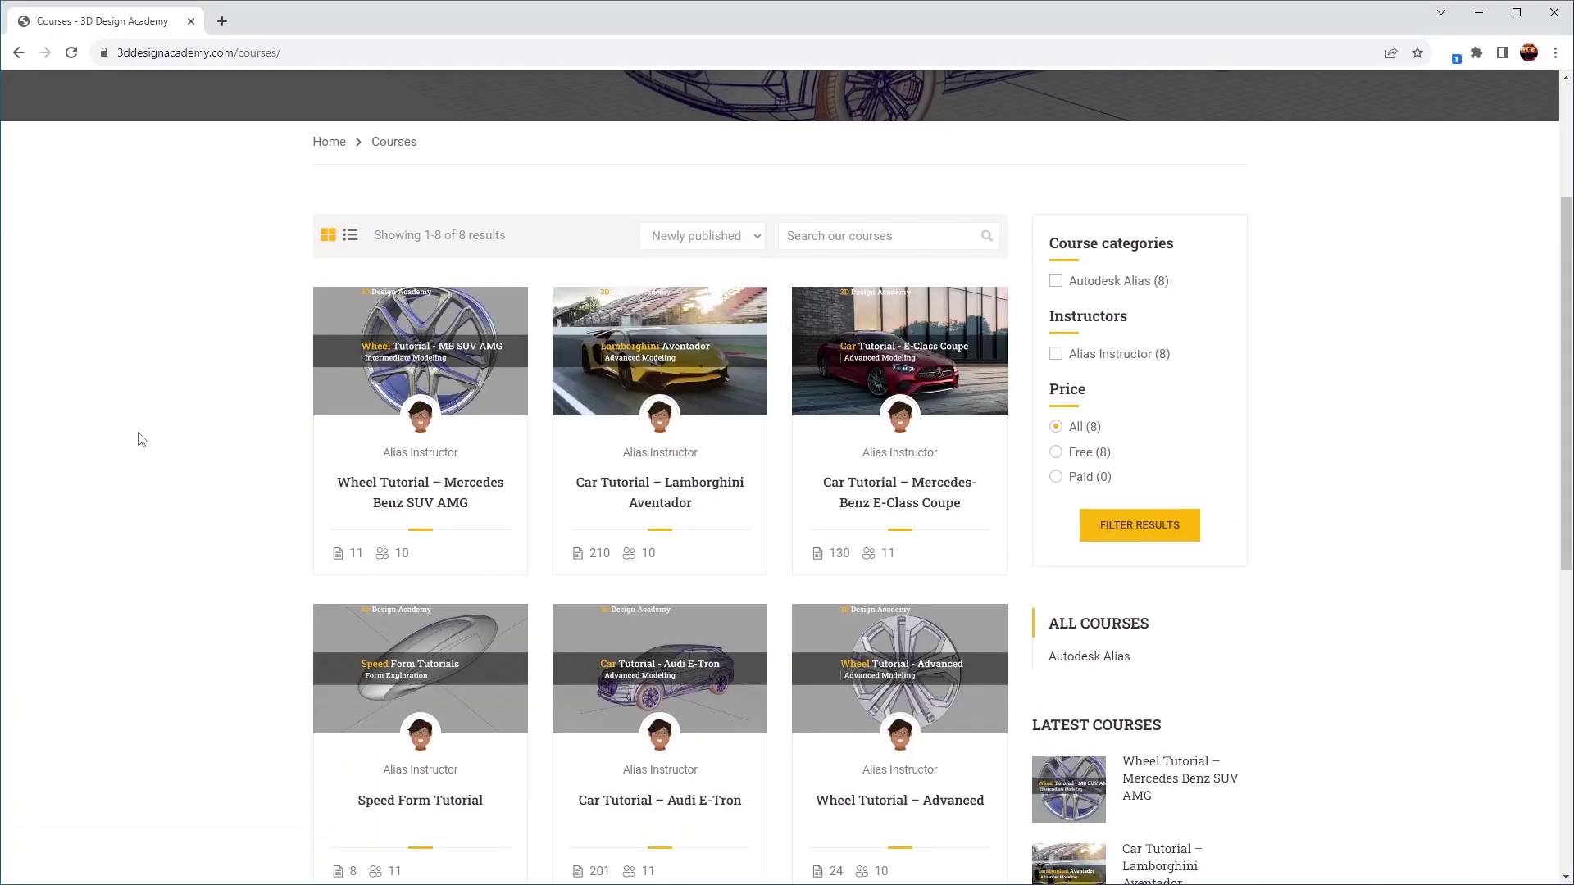
scroll(138, 439, down, 6)
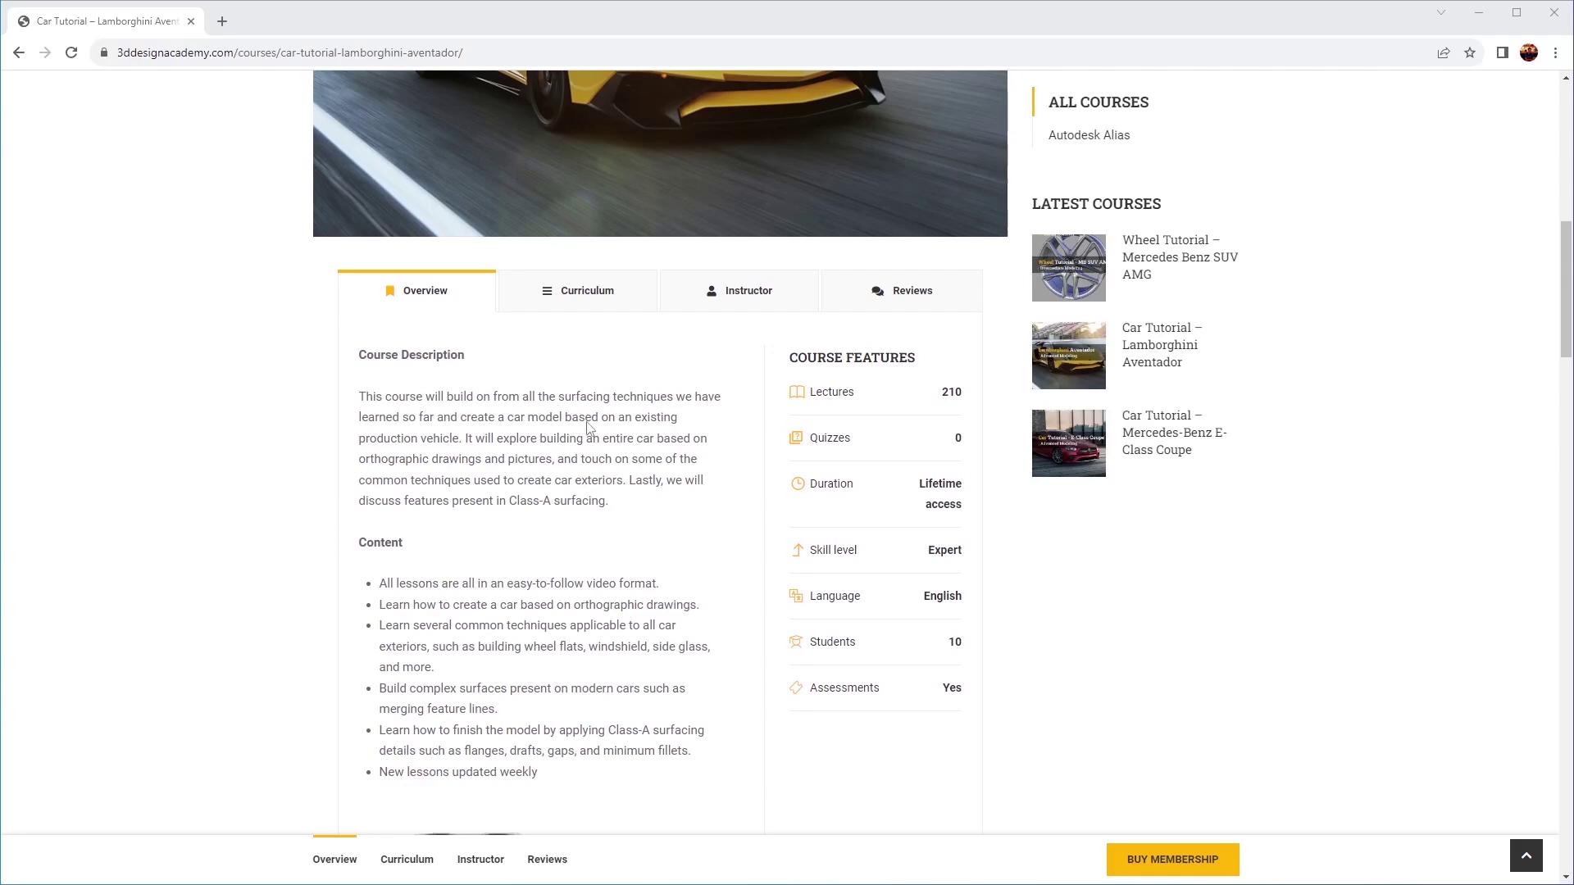
click(603, 295)
scroll(613, 377, down, 10)
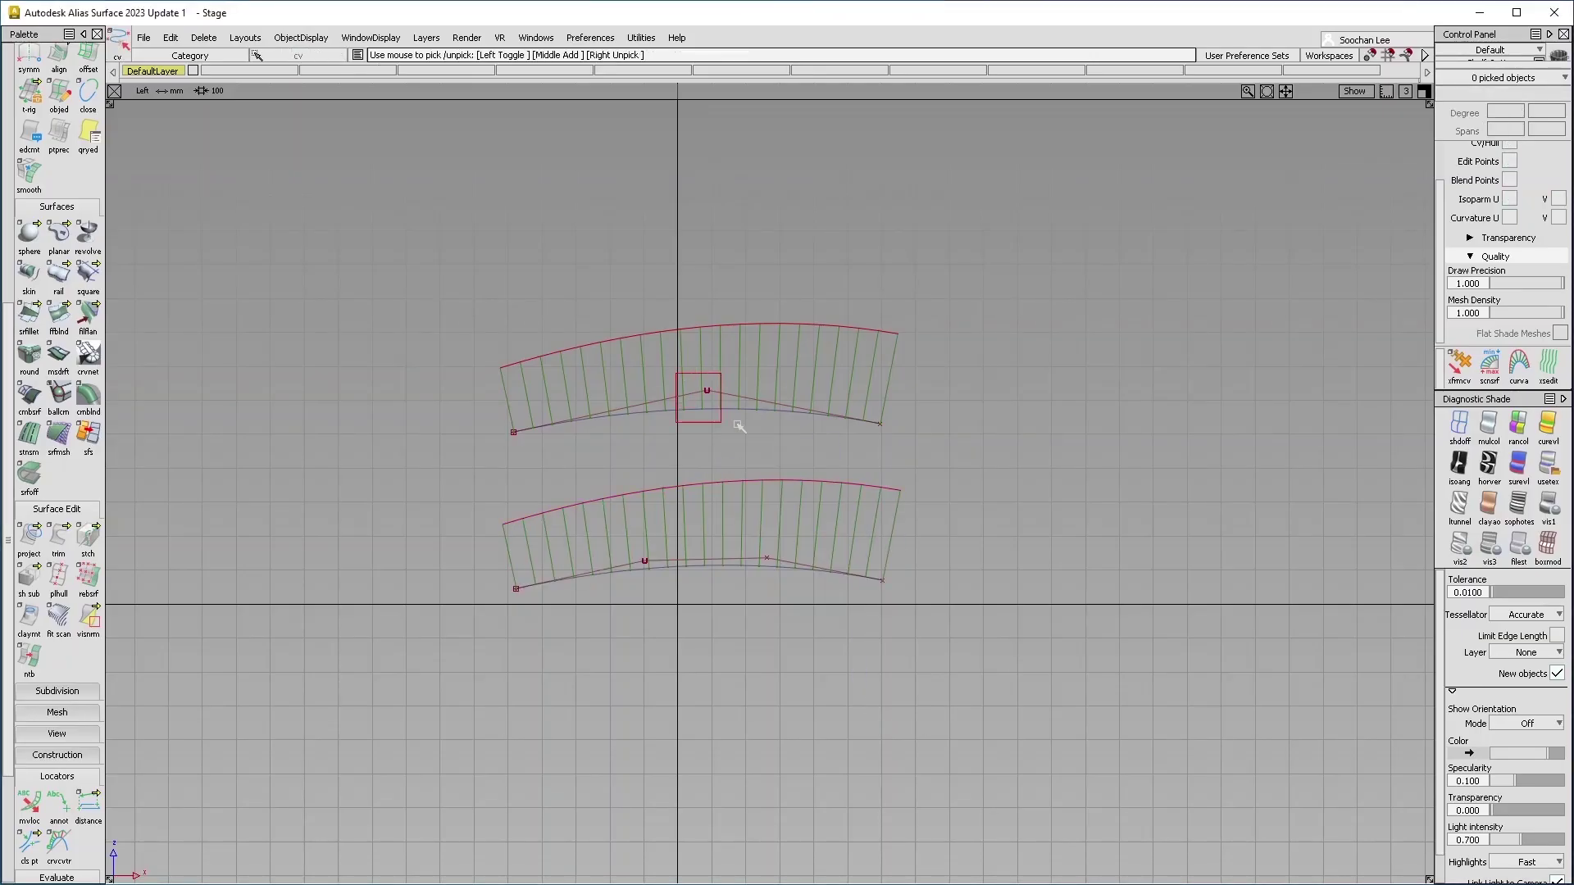
click(779, 419)
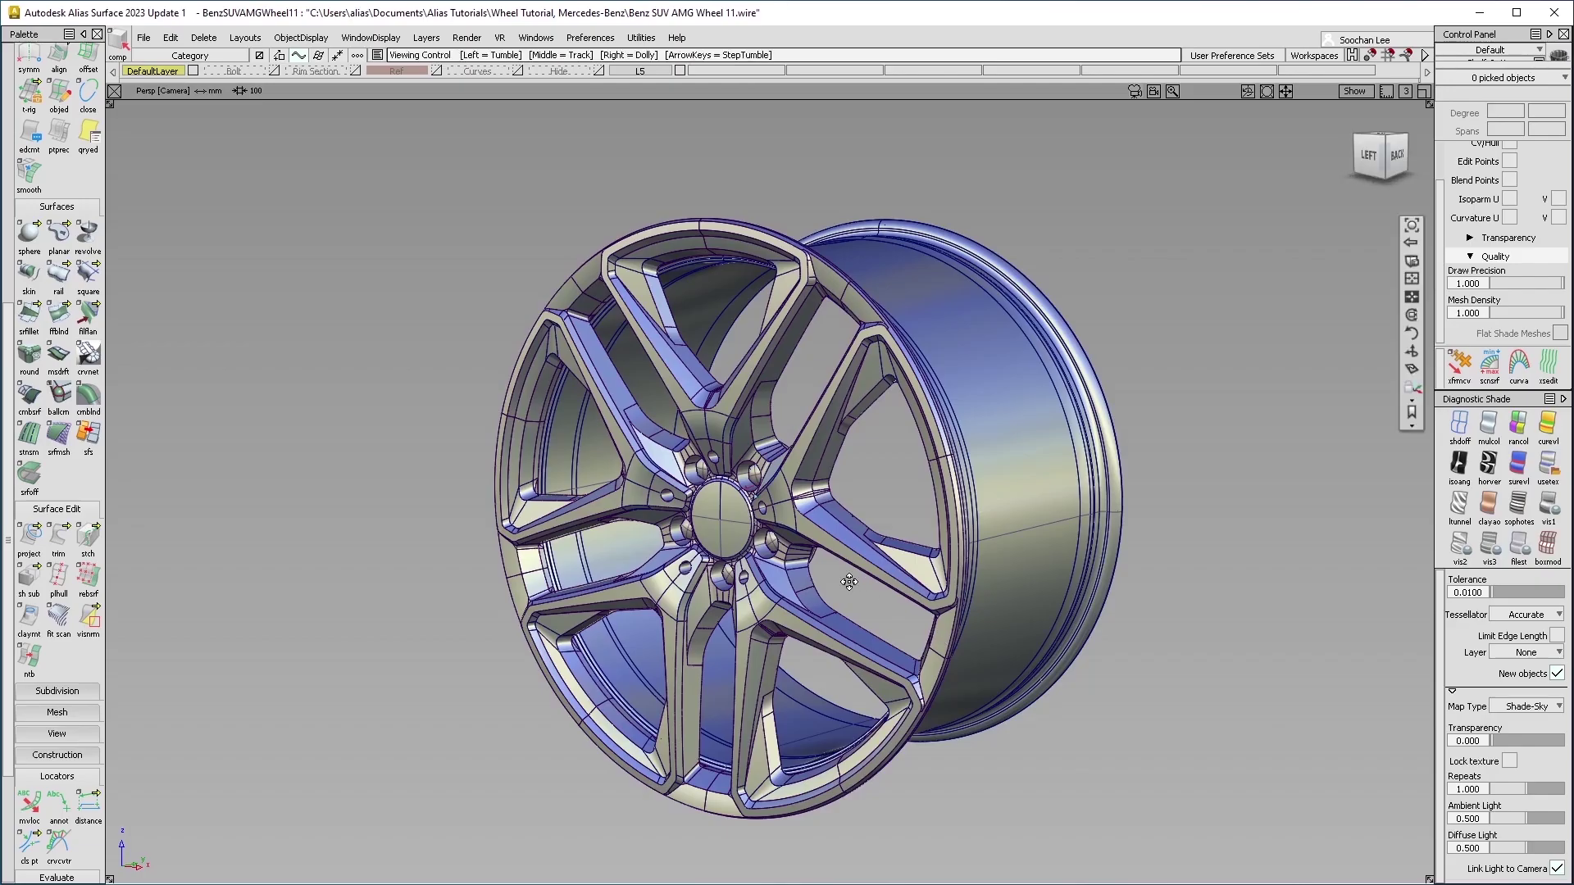
mouse_move(849, 583)
alt+shift+mouse_down()
mouse_move(722, 594)
mouse_move(785, 482)
alt+shift+mouse_up()
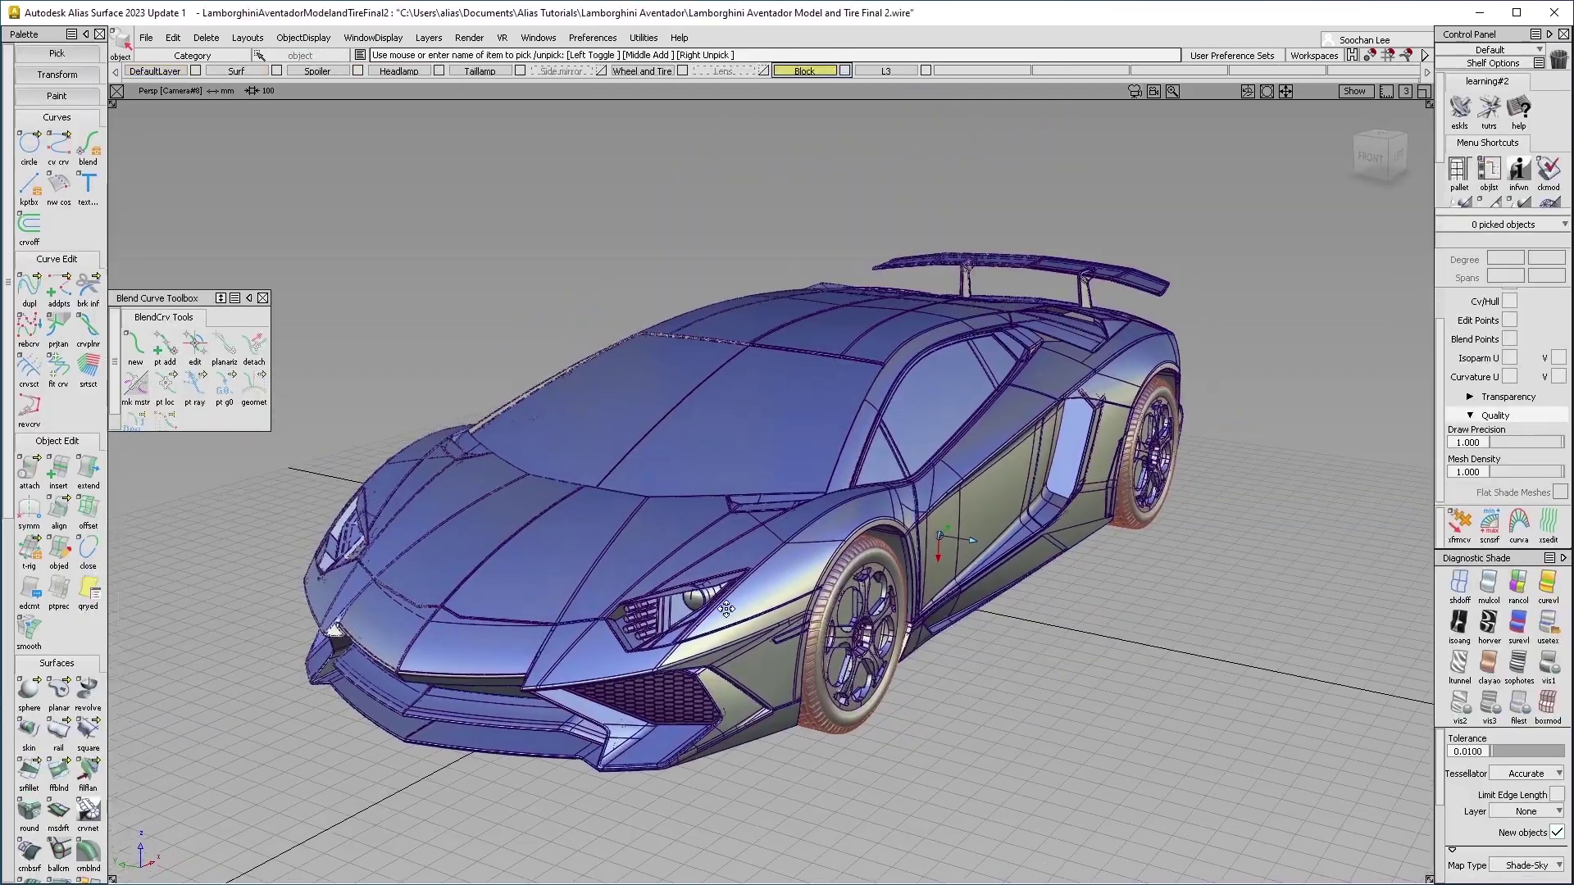
alt+shift+drag(820, 574, 762, 586)
alt+shift+middle_drag(1142, 537, 904, 539)
alt+shift+right_drag(905, 539, 1008, 533)
alt+shift+drag(1033, 524, 915, 569)
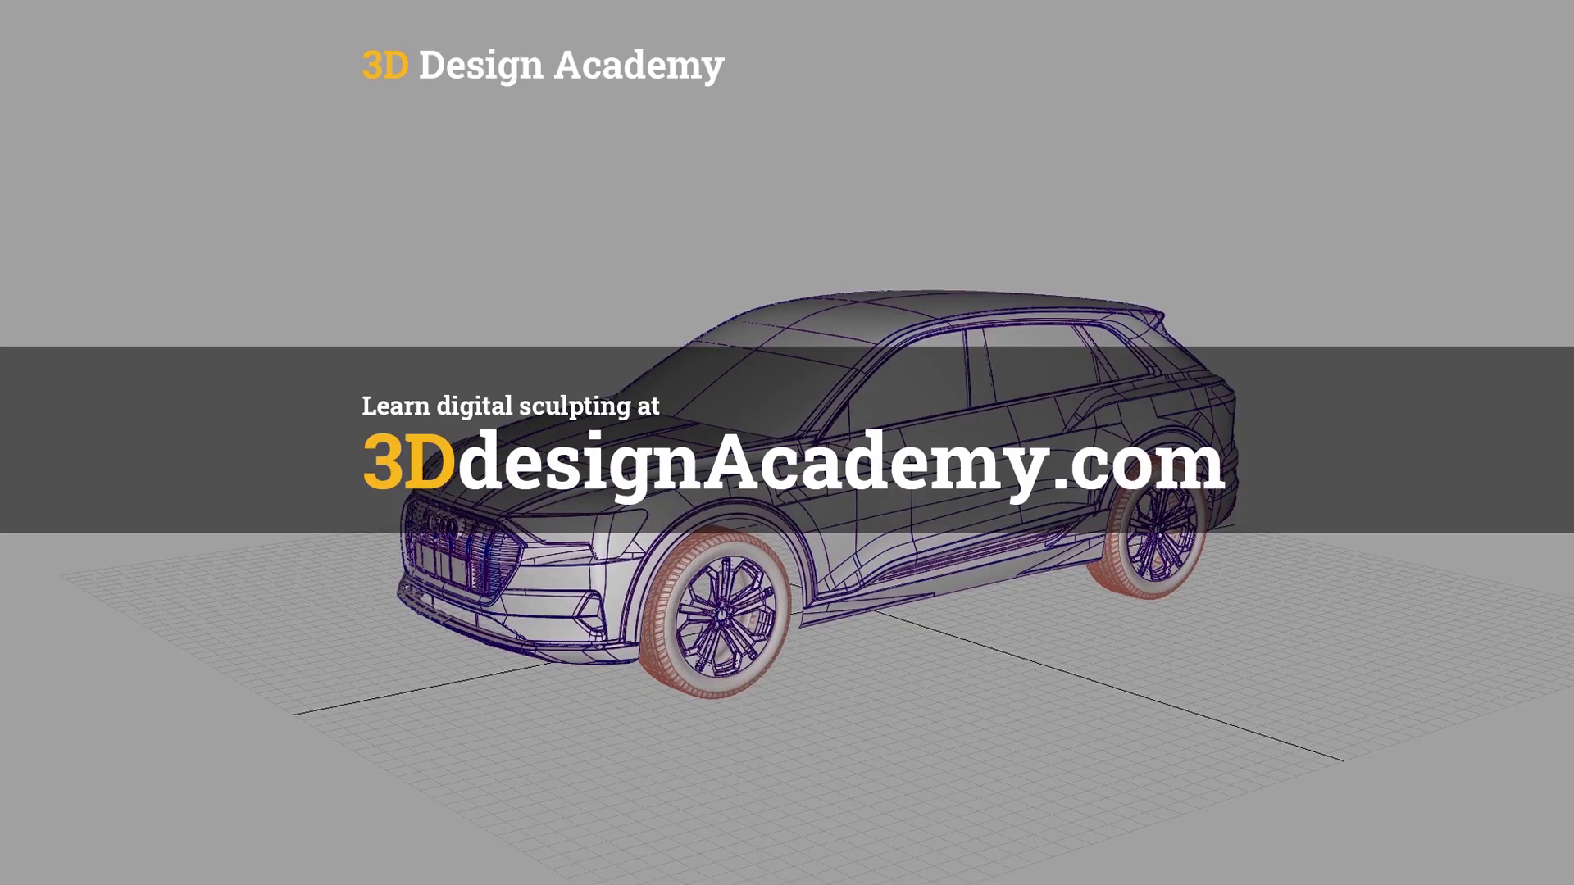